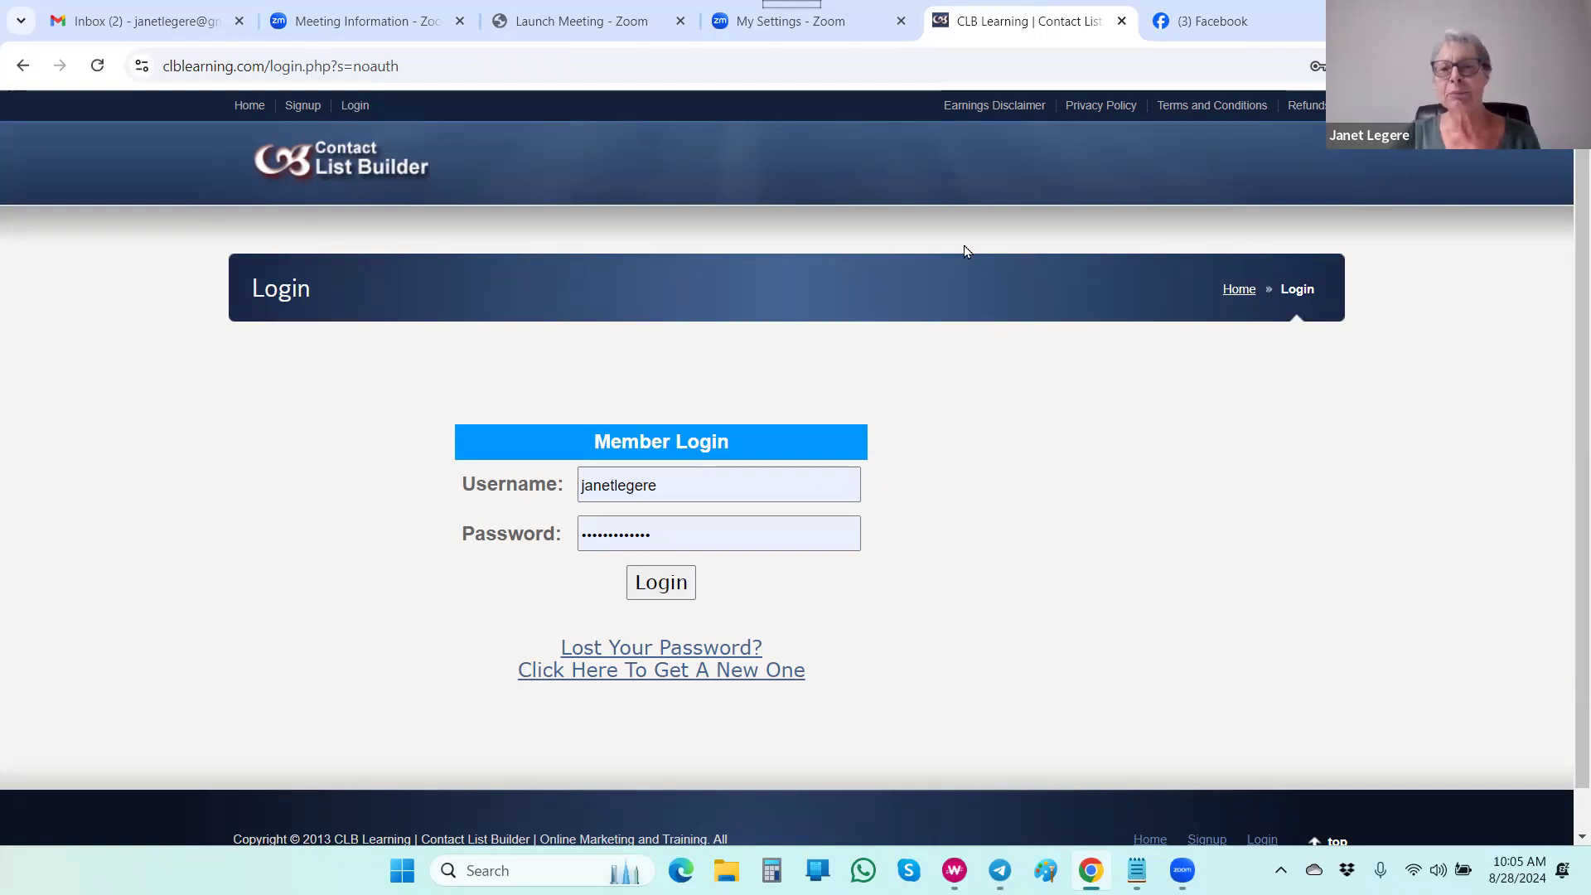
- Bring up the browser's saved login suggestions in the Member Login form
click(683, 495)
- Fill the form with the saved Chrome login and submit it to reach the welcome page
click(723, 644)
key(Return)
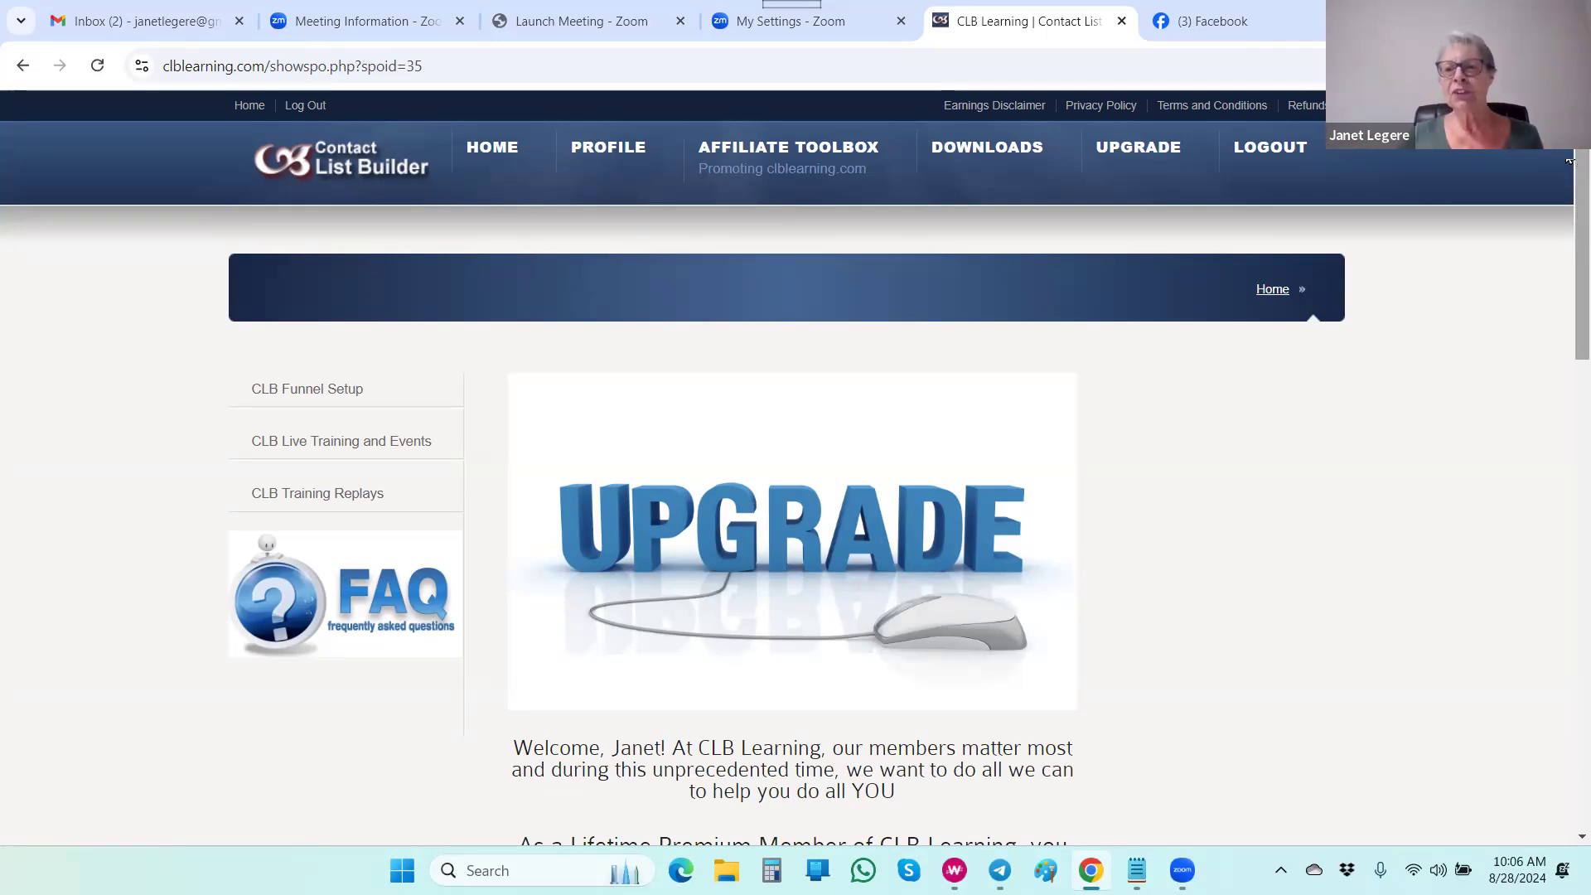
drag(1569, 160, 1569, 421)
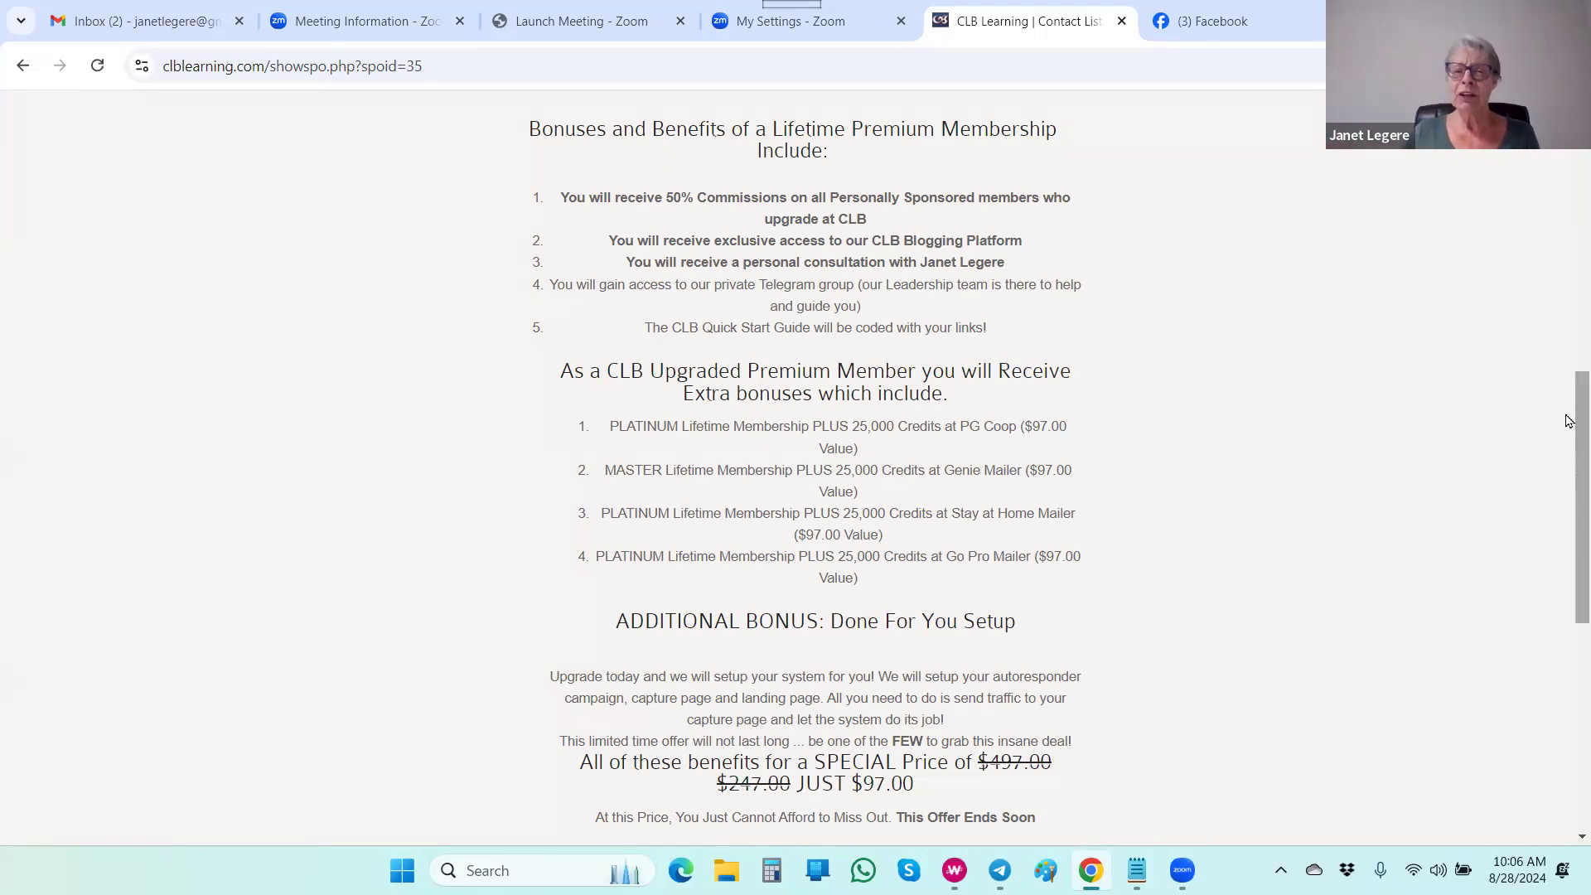
drag(1569, 421, 1569, 518)
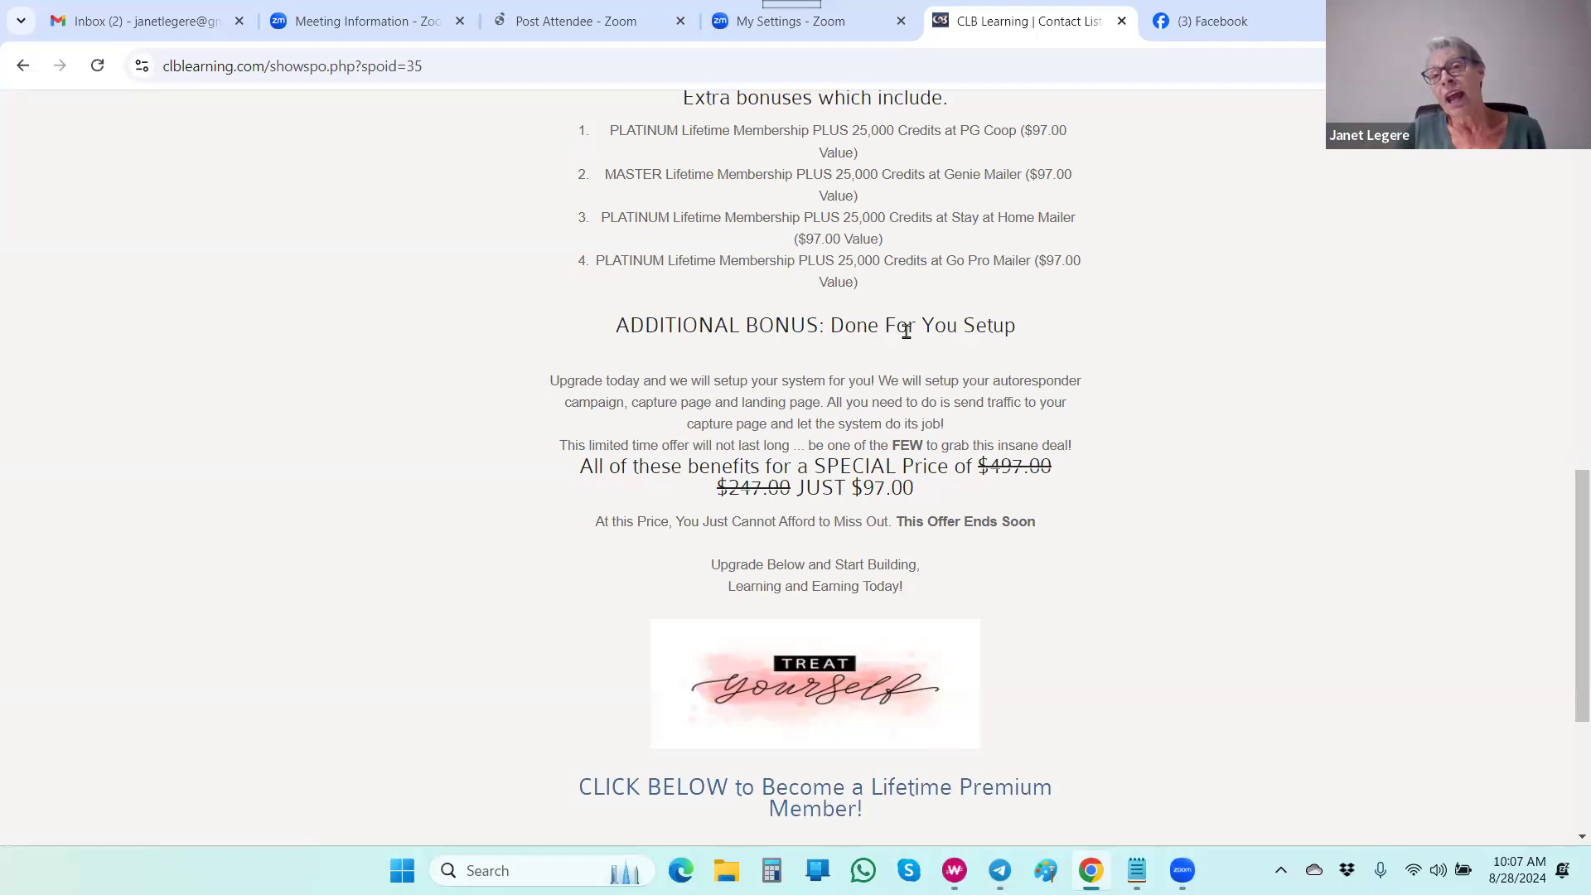
drag(1569, 538, 1569, 542)
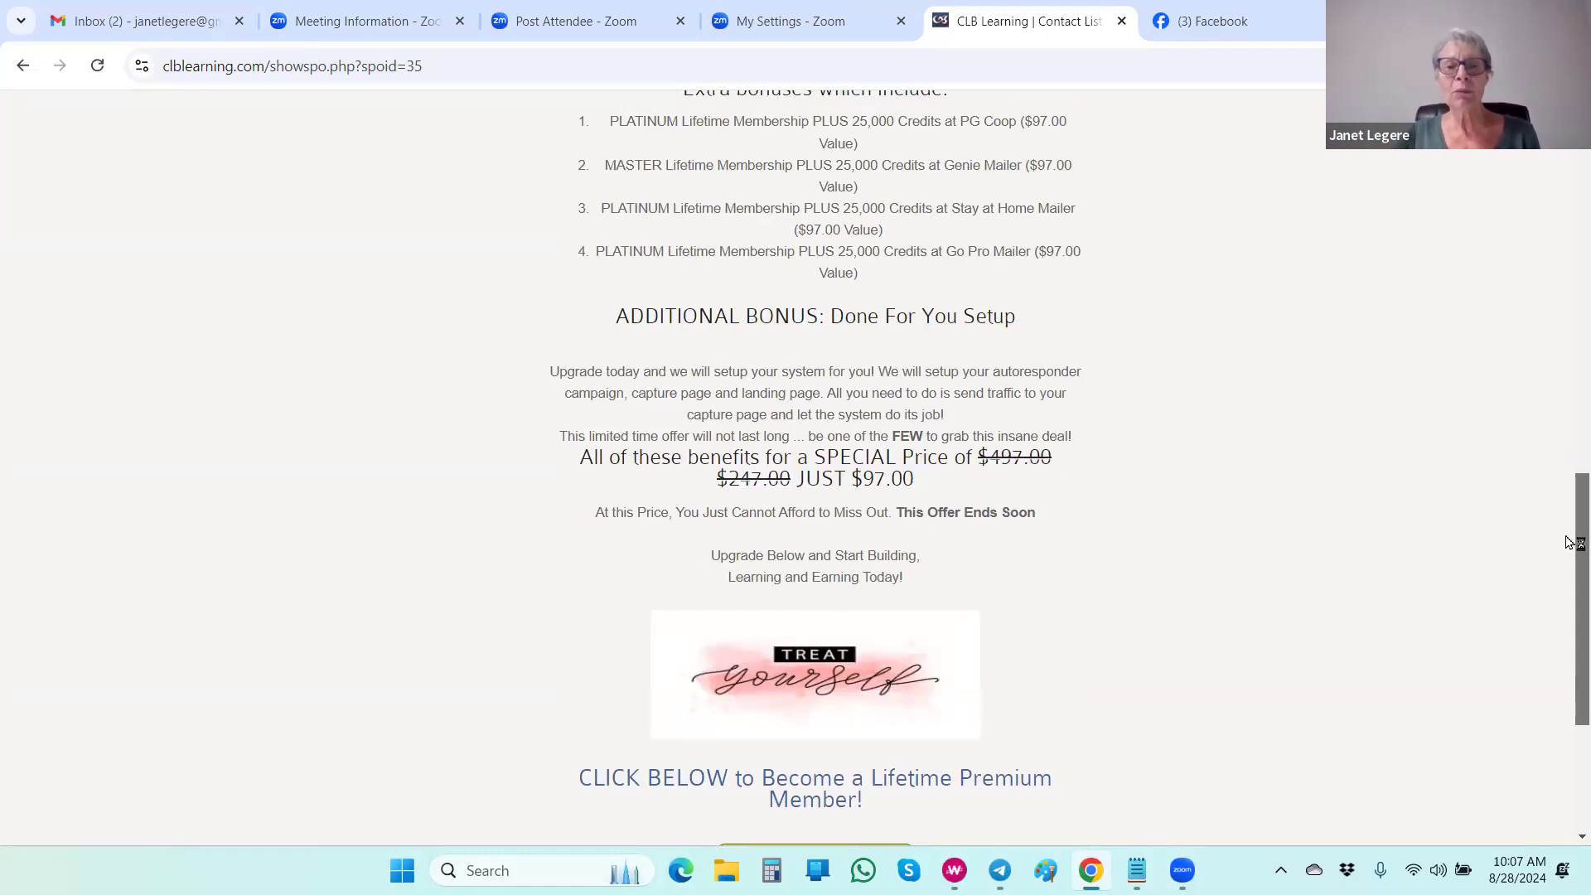
drag(1569, 543, 1569, 481)
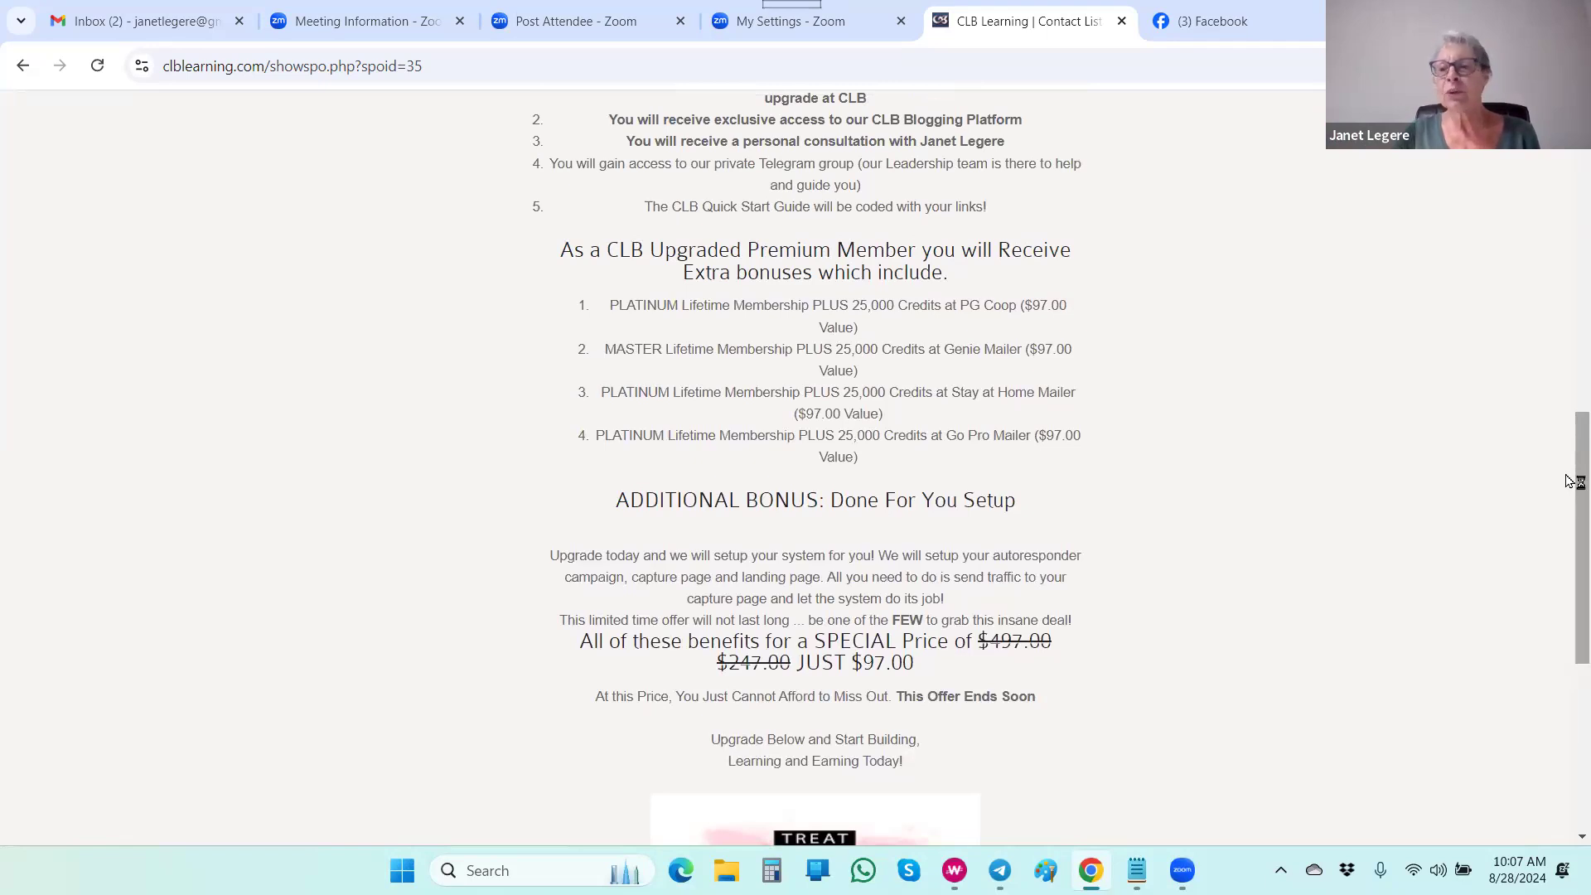
scroll(1569, 481, up, 12)
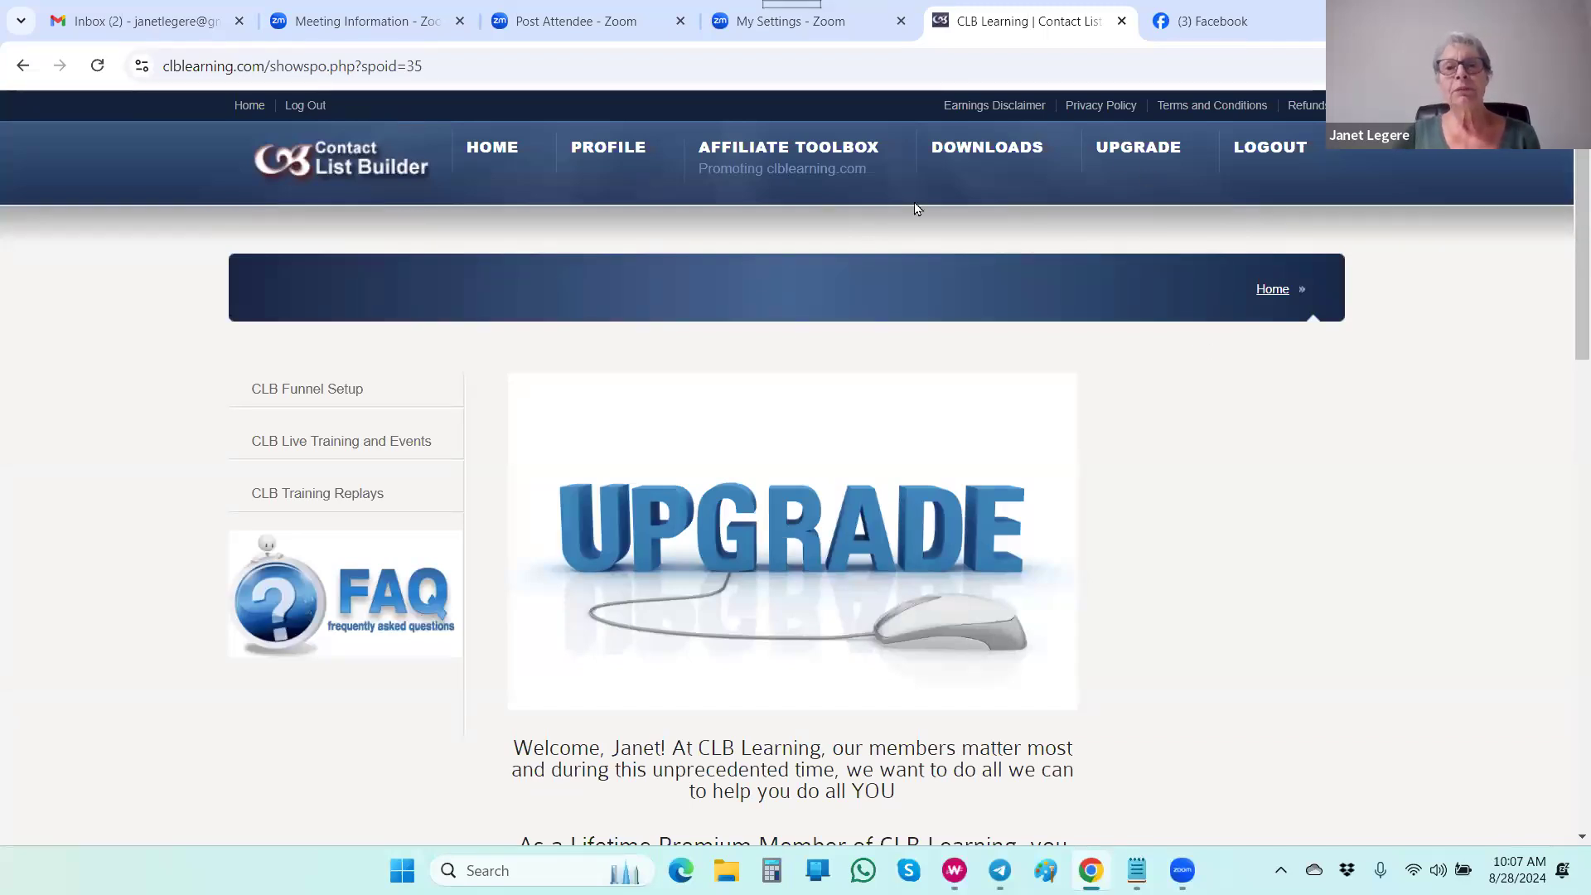
click(1006, 151)
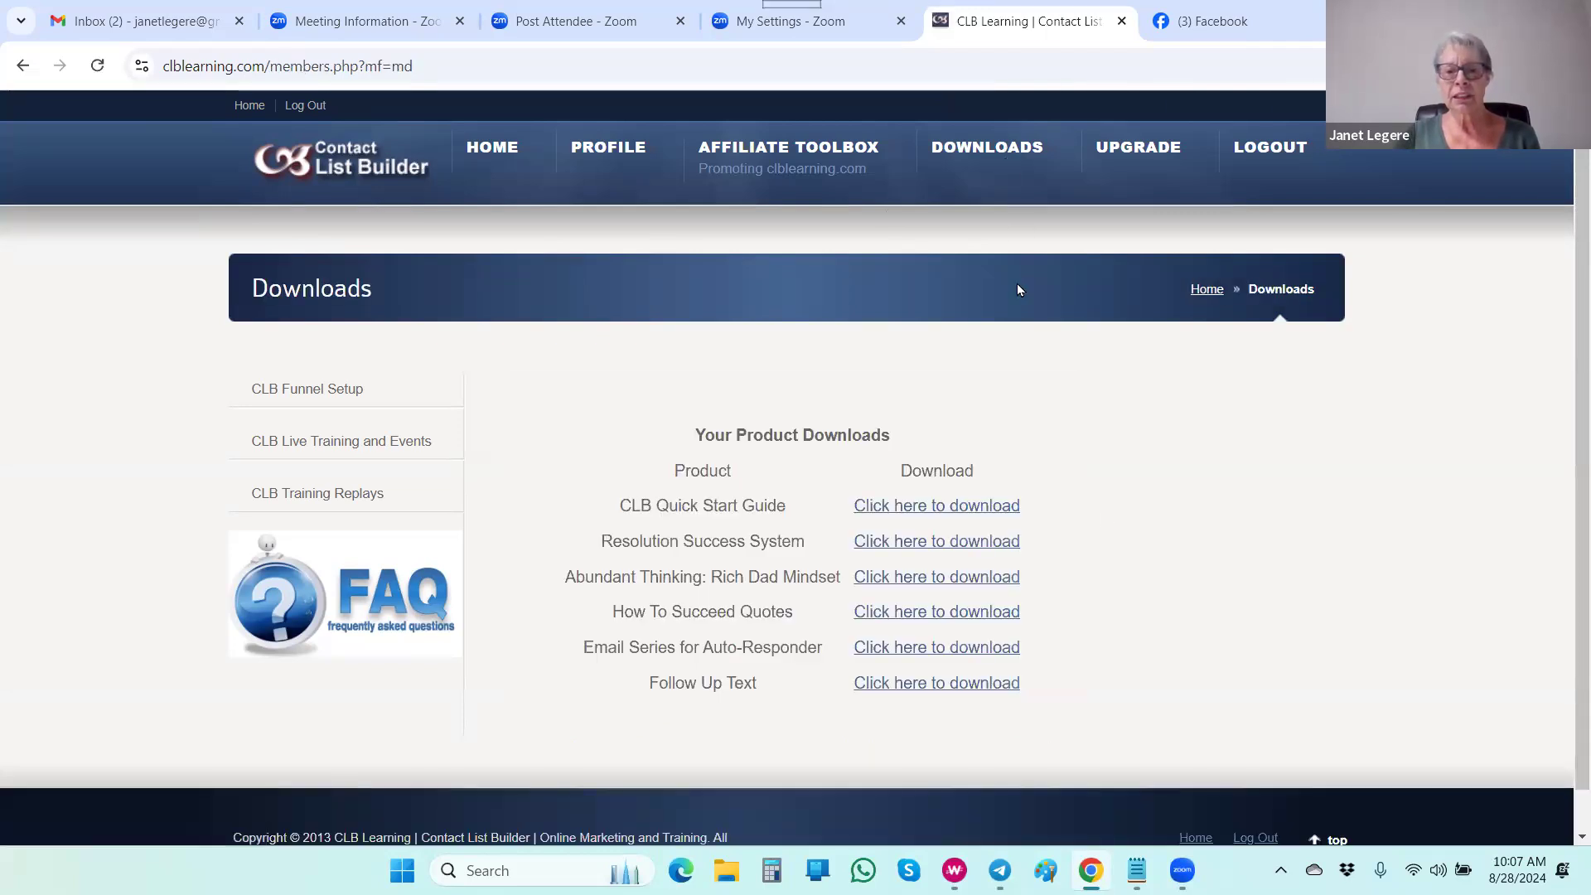
- Scroll the six product downloads and download the Resolution Success System product
scroll(1567, 199, down, 1)
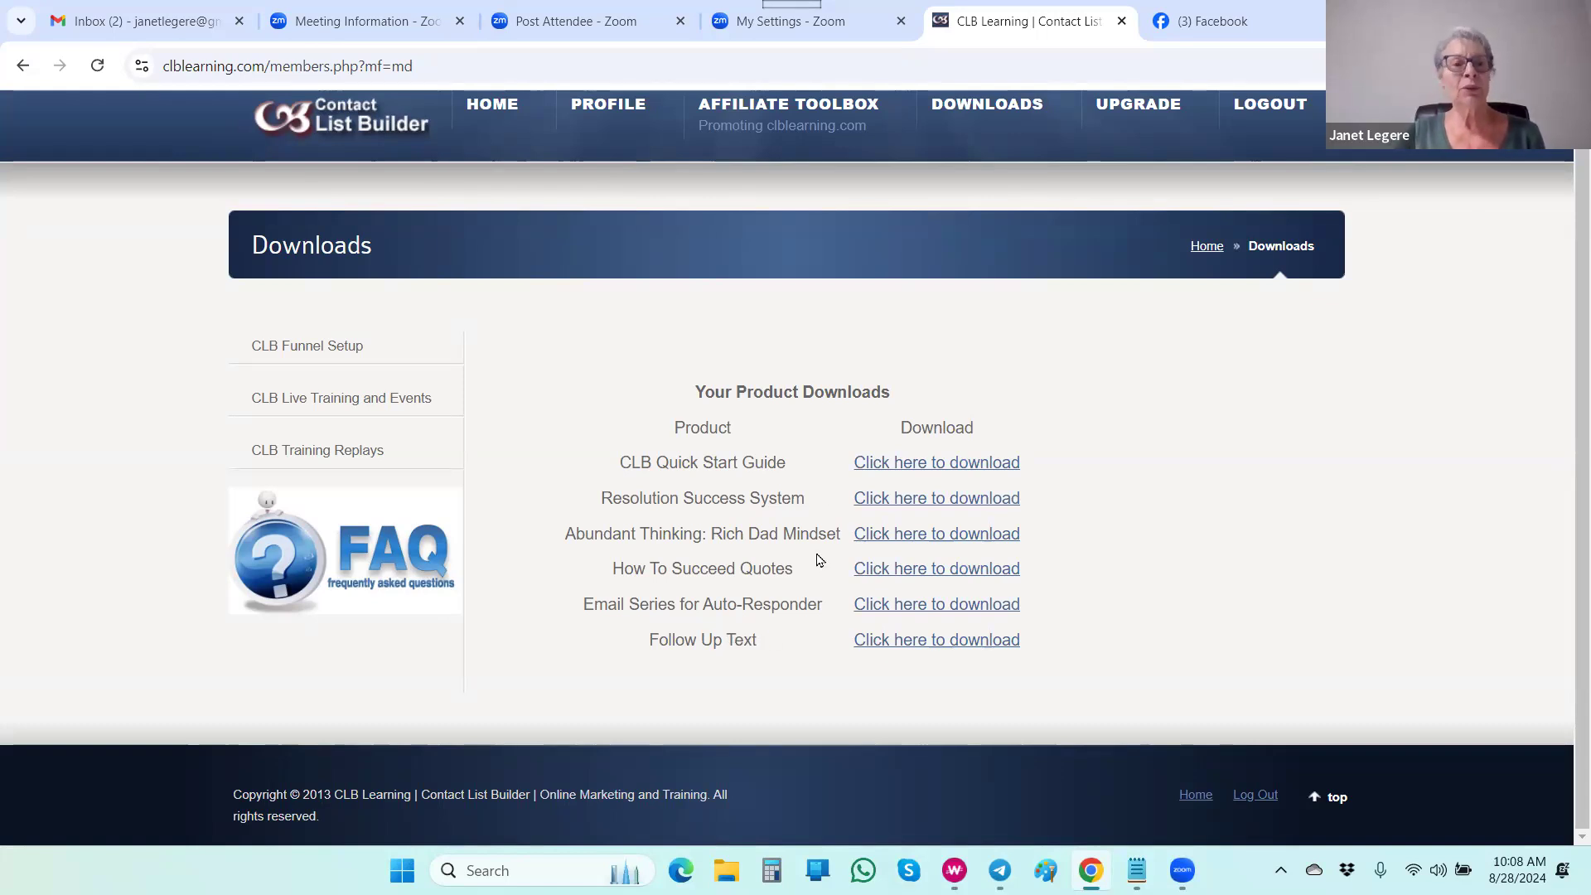
click(917, 498)
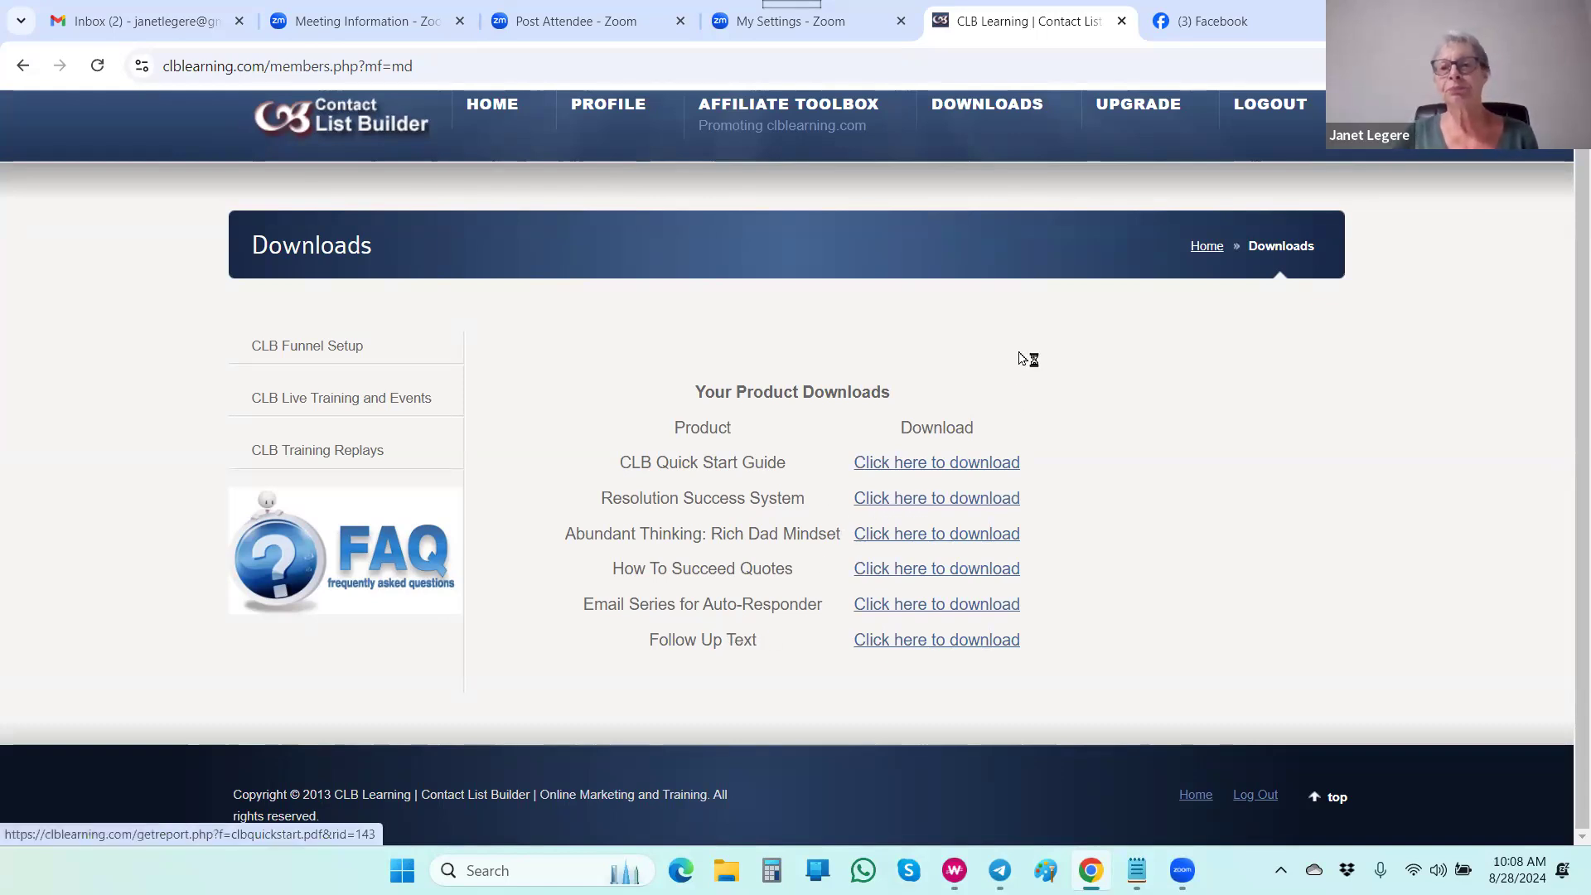
- Go via CLB Funnel Setup to the Live Training and Events page with Wednesday noon Eastern sessions
click(322, 352)
drag(1569, 160, 1569, 341)
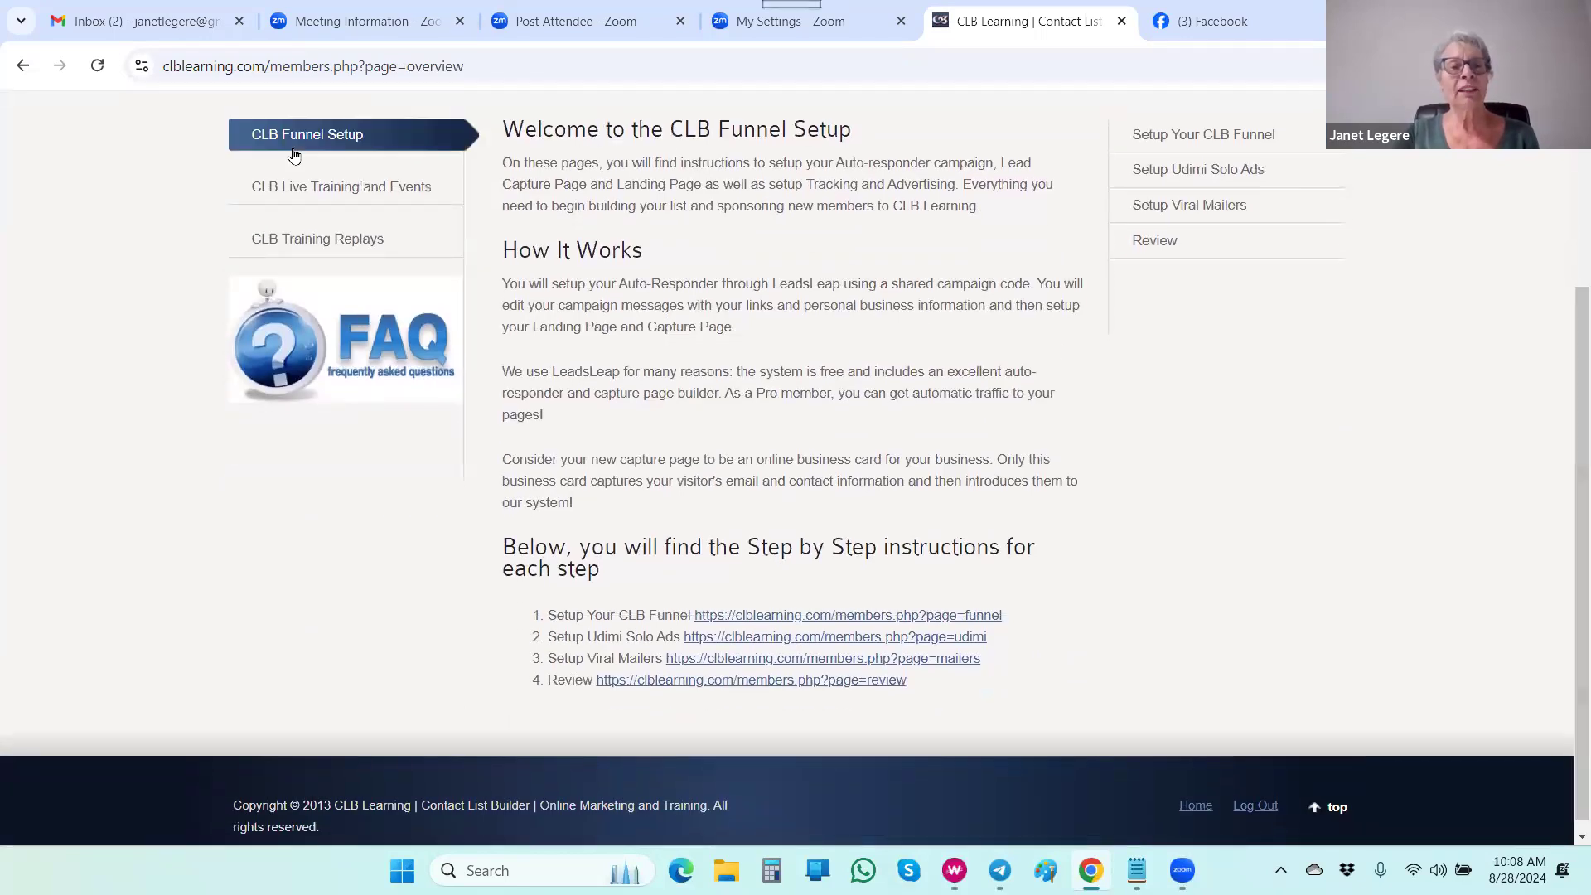
click(311, 187)
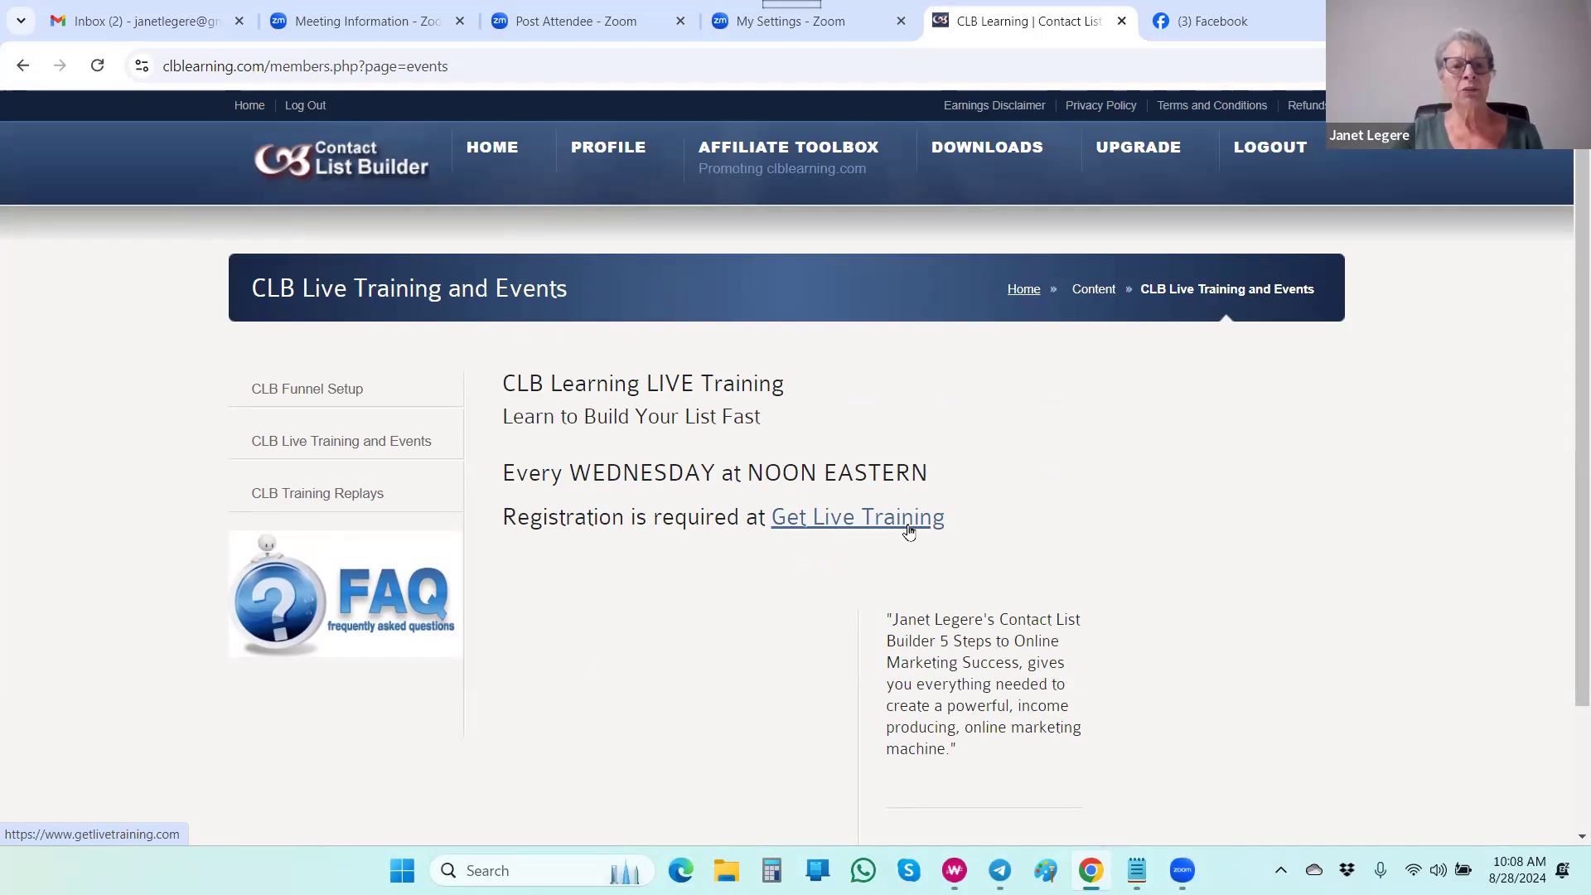
- From CLB Training Replays, open the Contact List Builder YouTube channel's Playlists
click(301, 496)
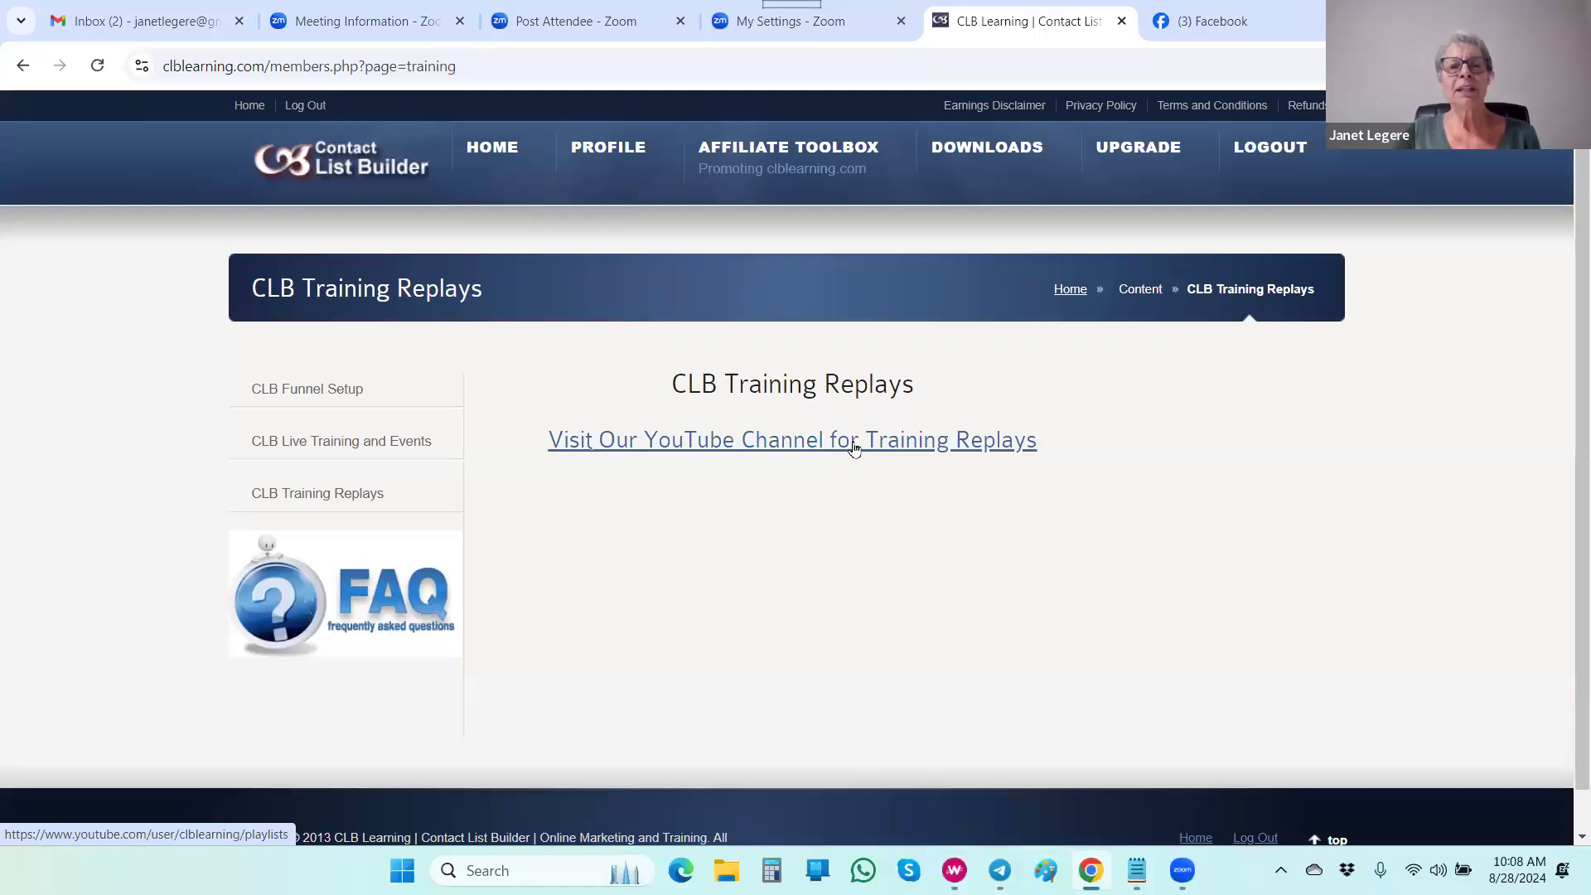
click(847, 445)
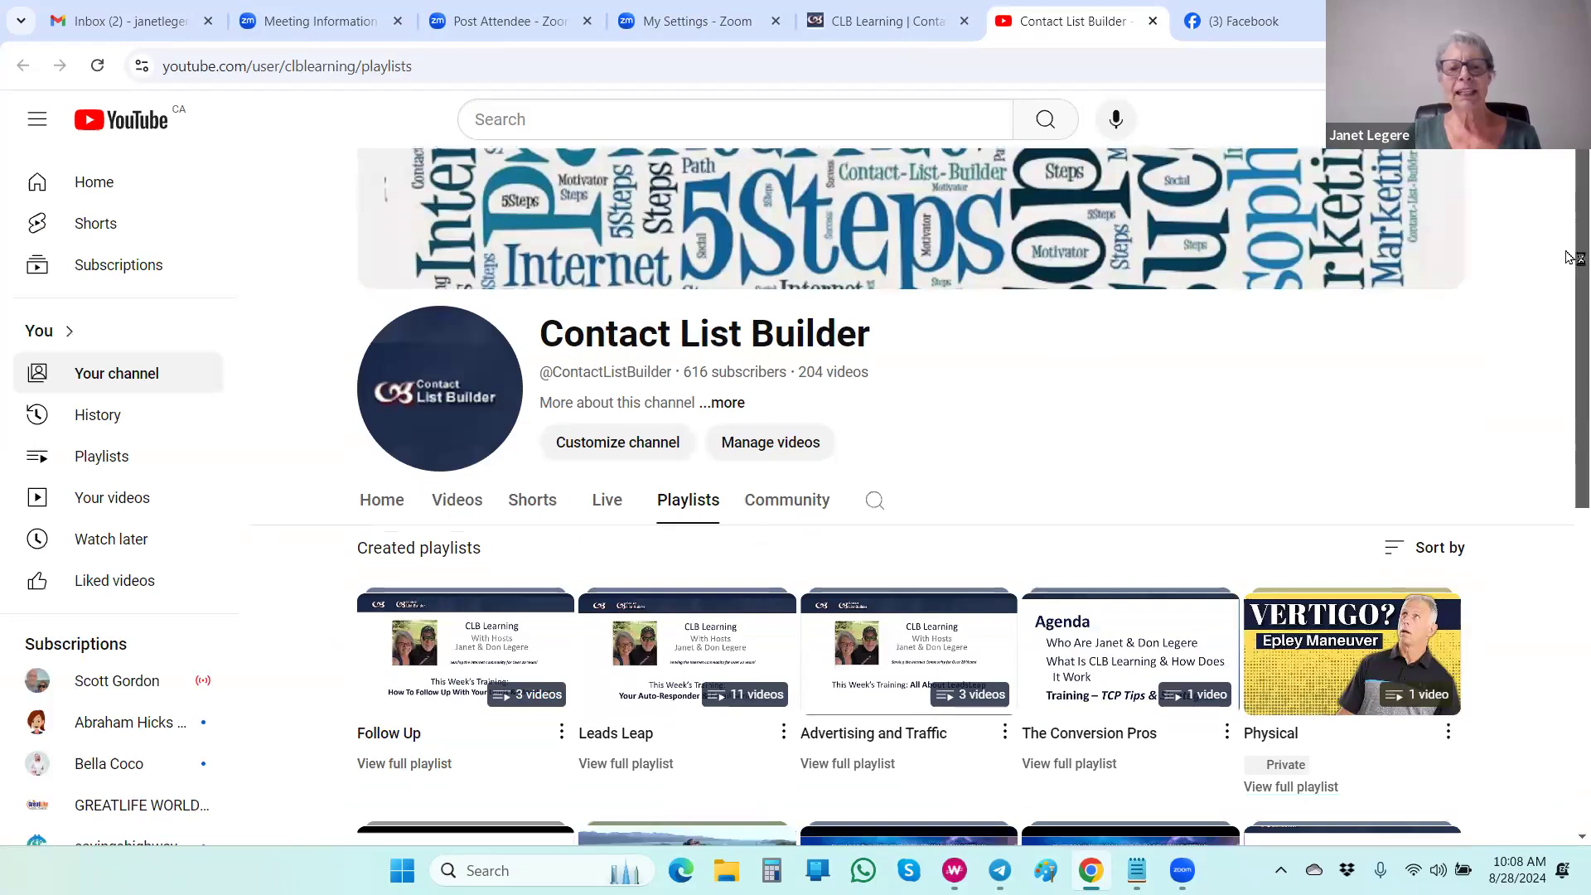
scroll(1575, 274, down, 4)
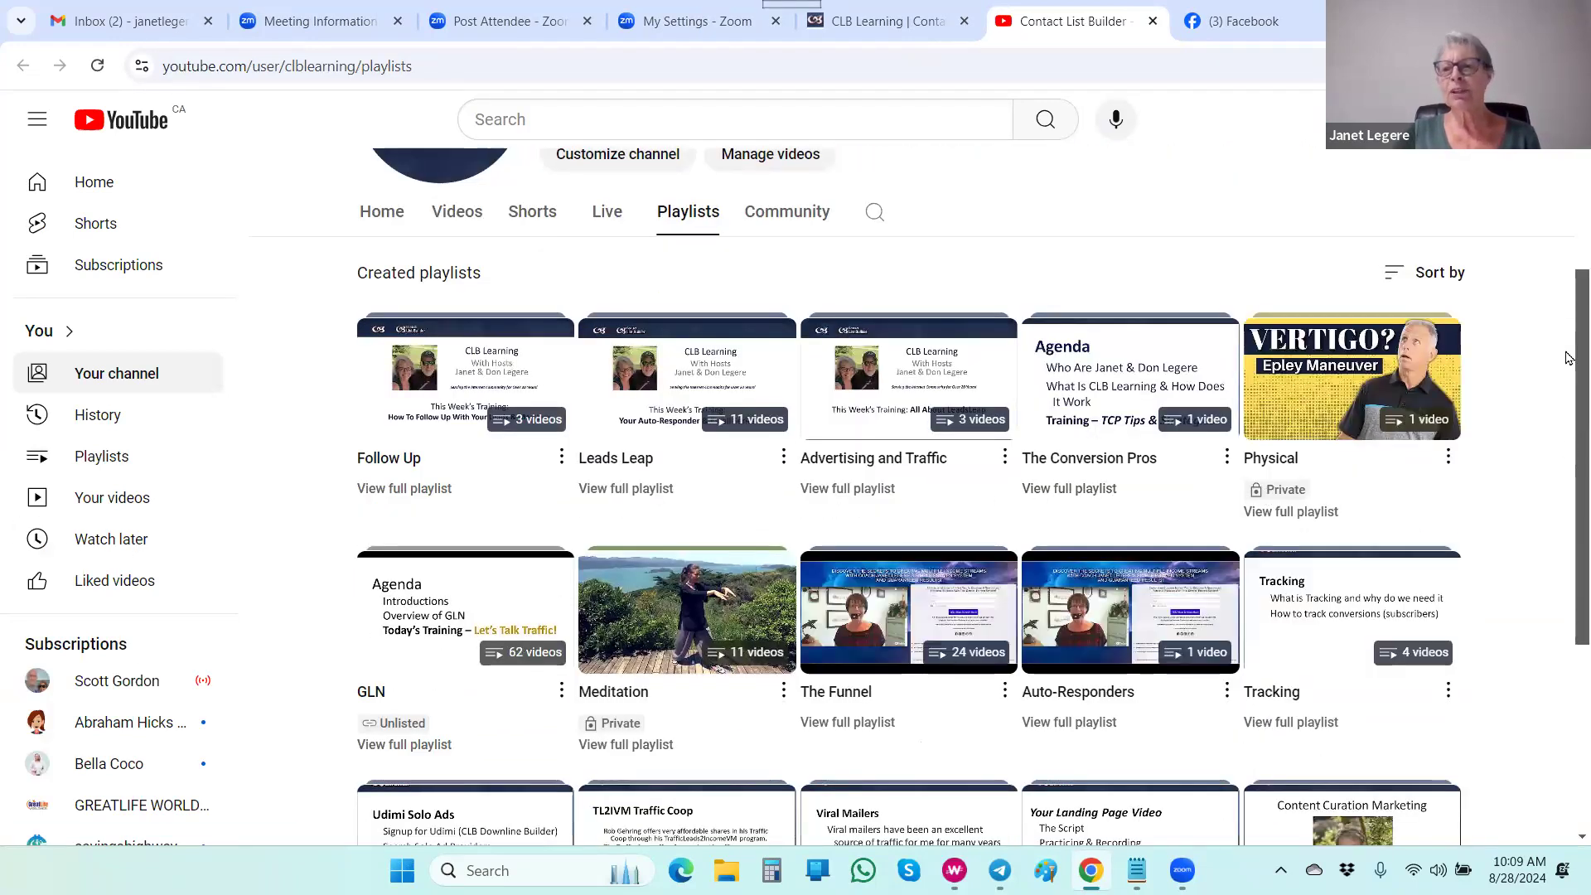
drag(1569, 320, 1568, 192)
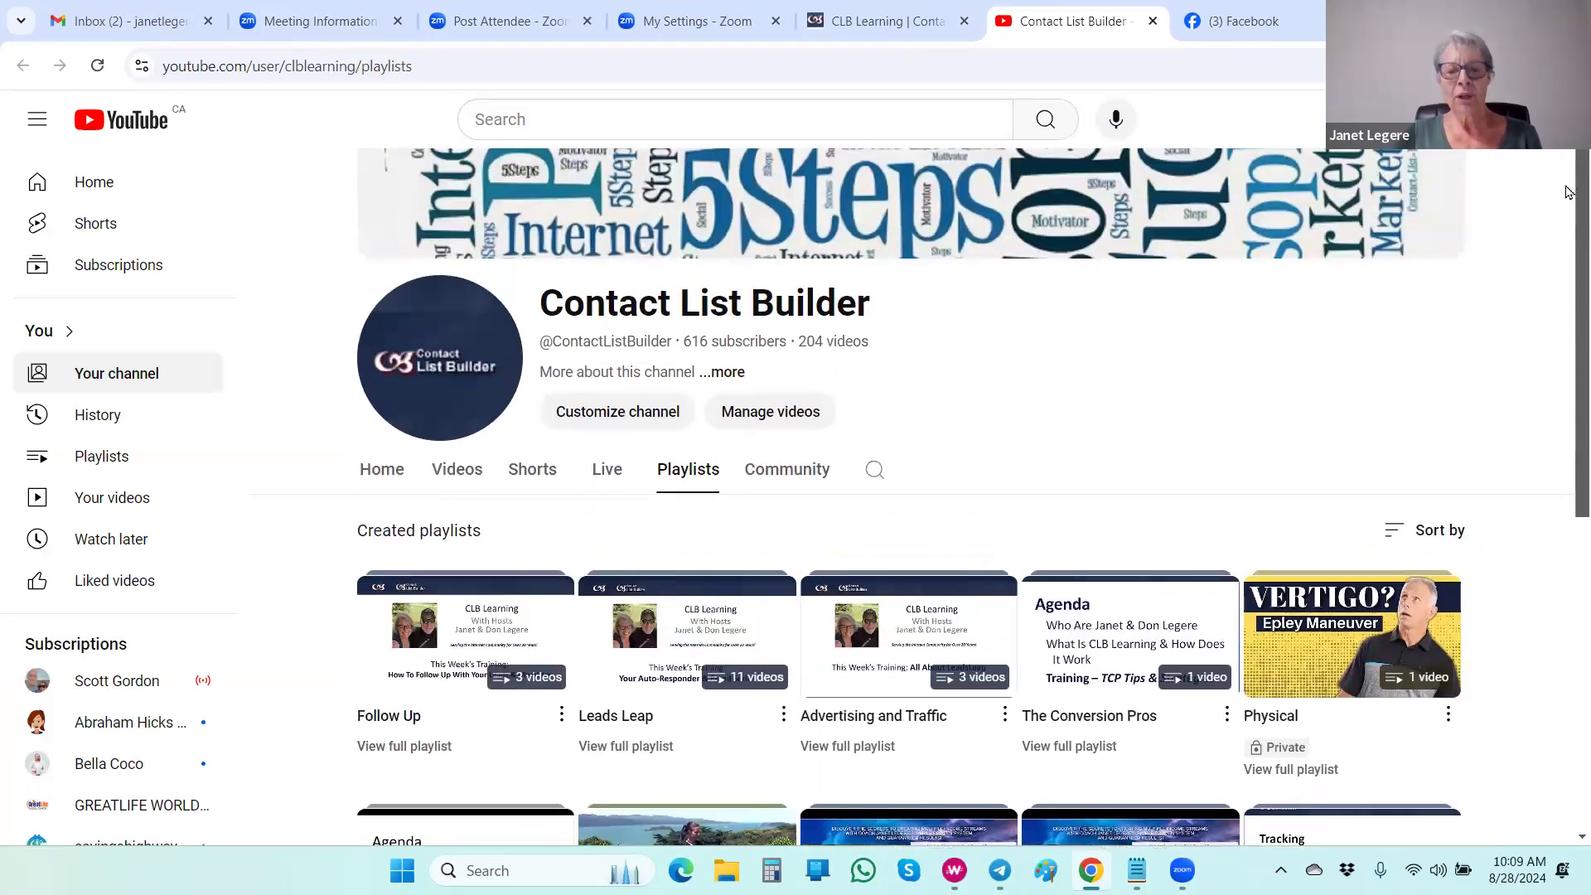
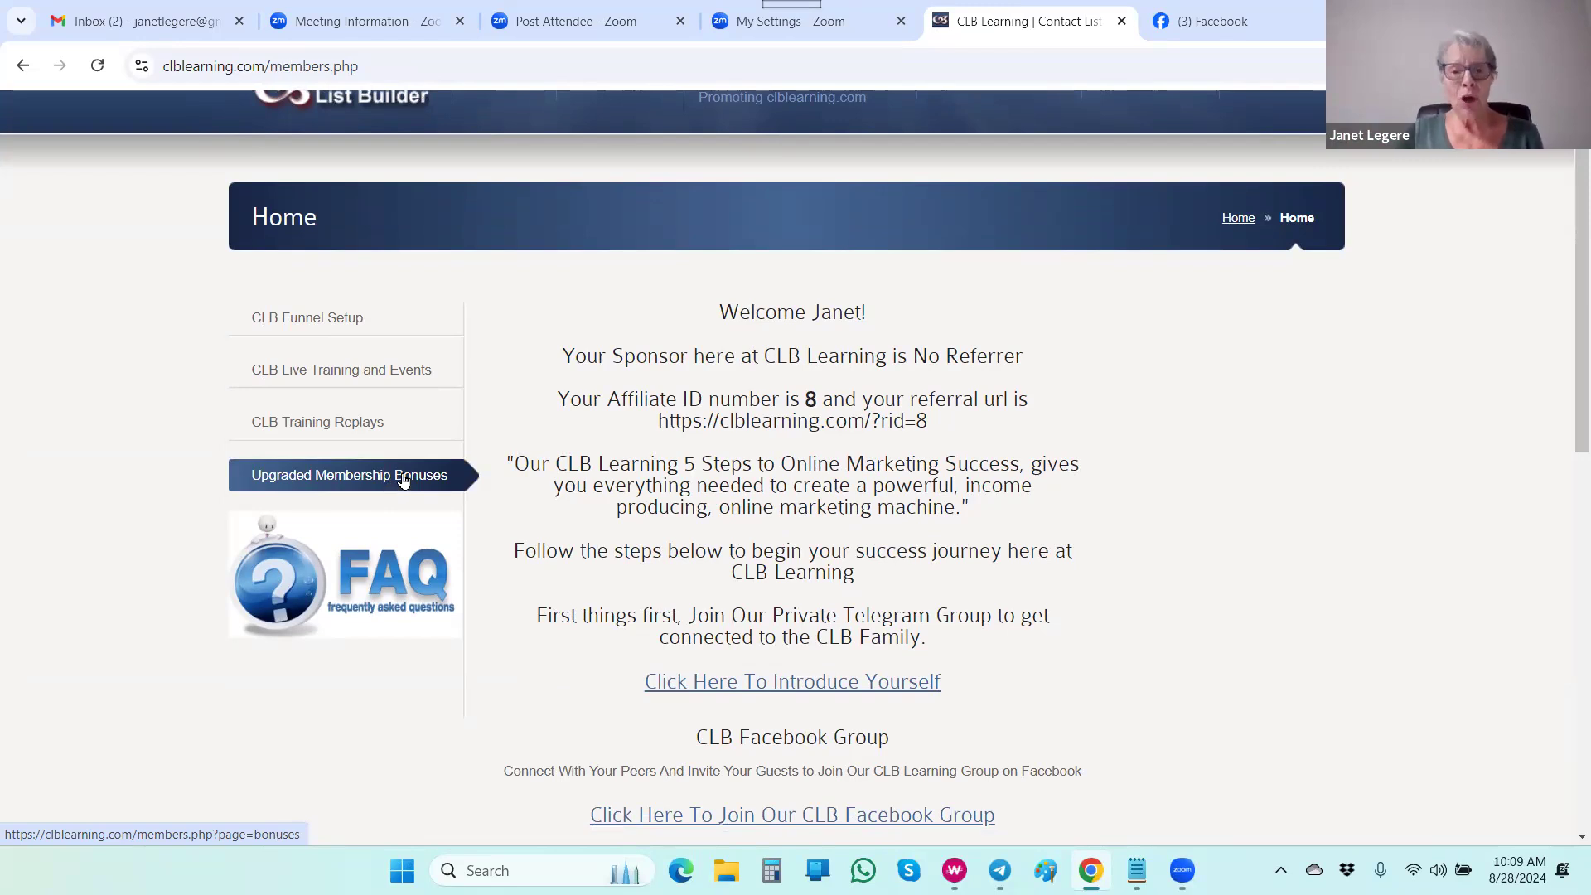
- Open Upgraded Membership Bonuses to read about the CLB Blogging Platform, its registration link and training video
click(403, 481)
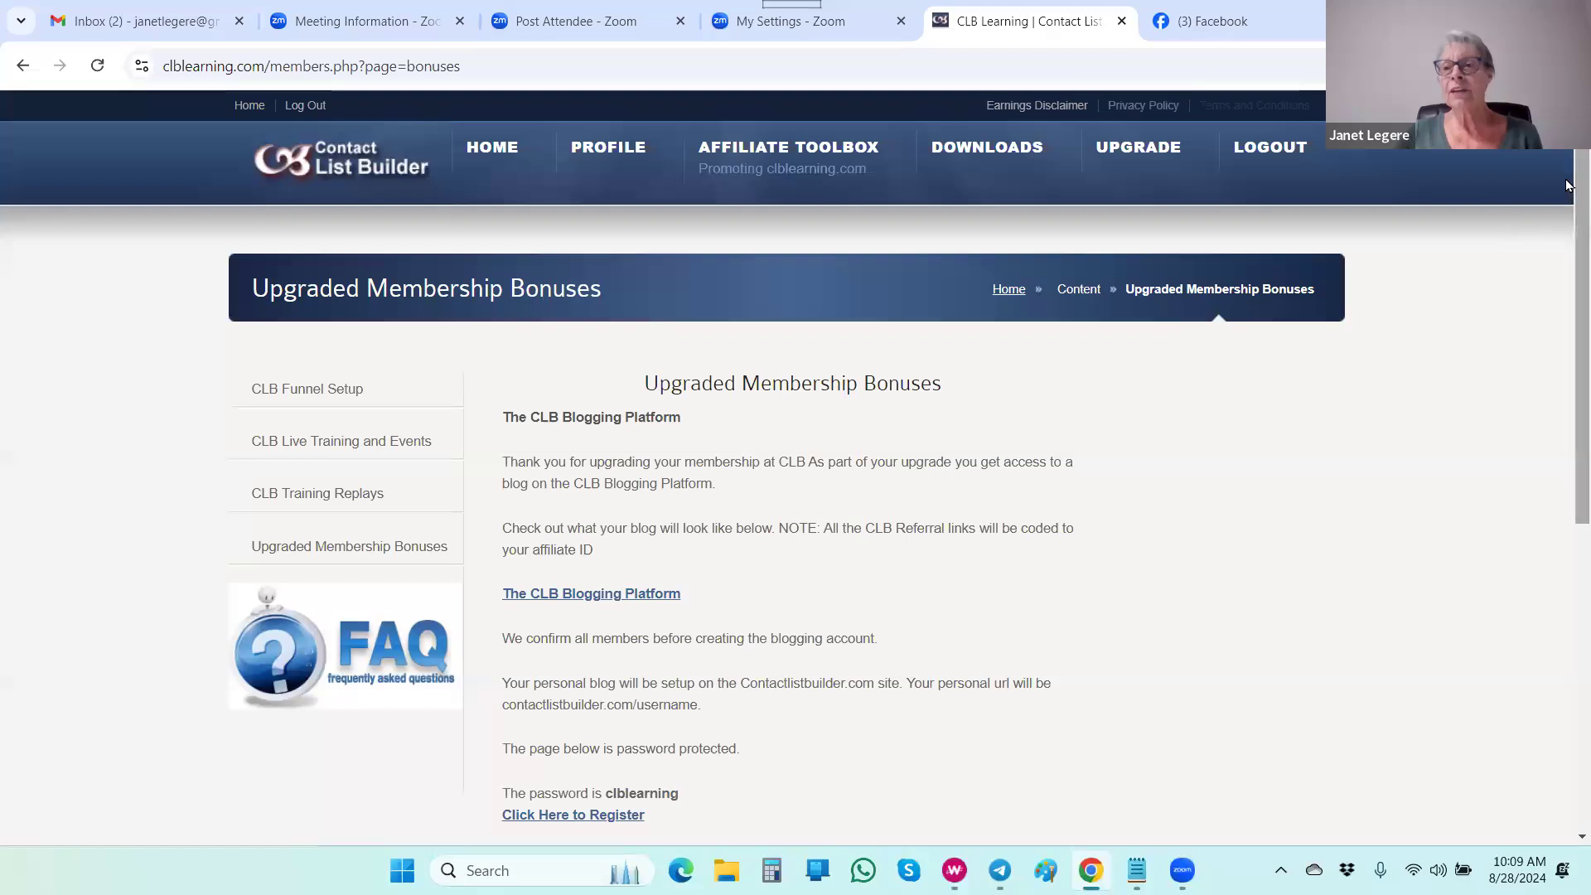
scroll(1568, 177, down, 3)
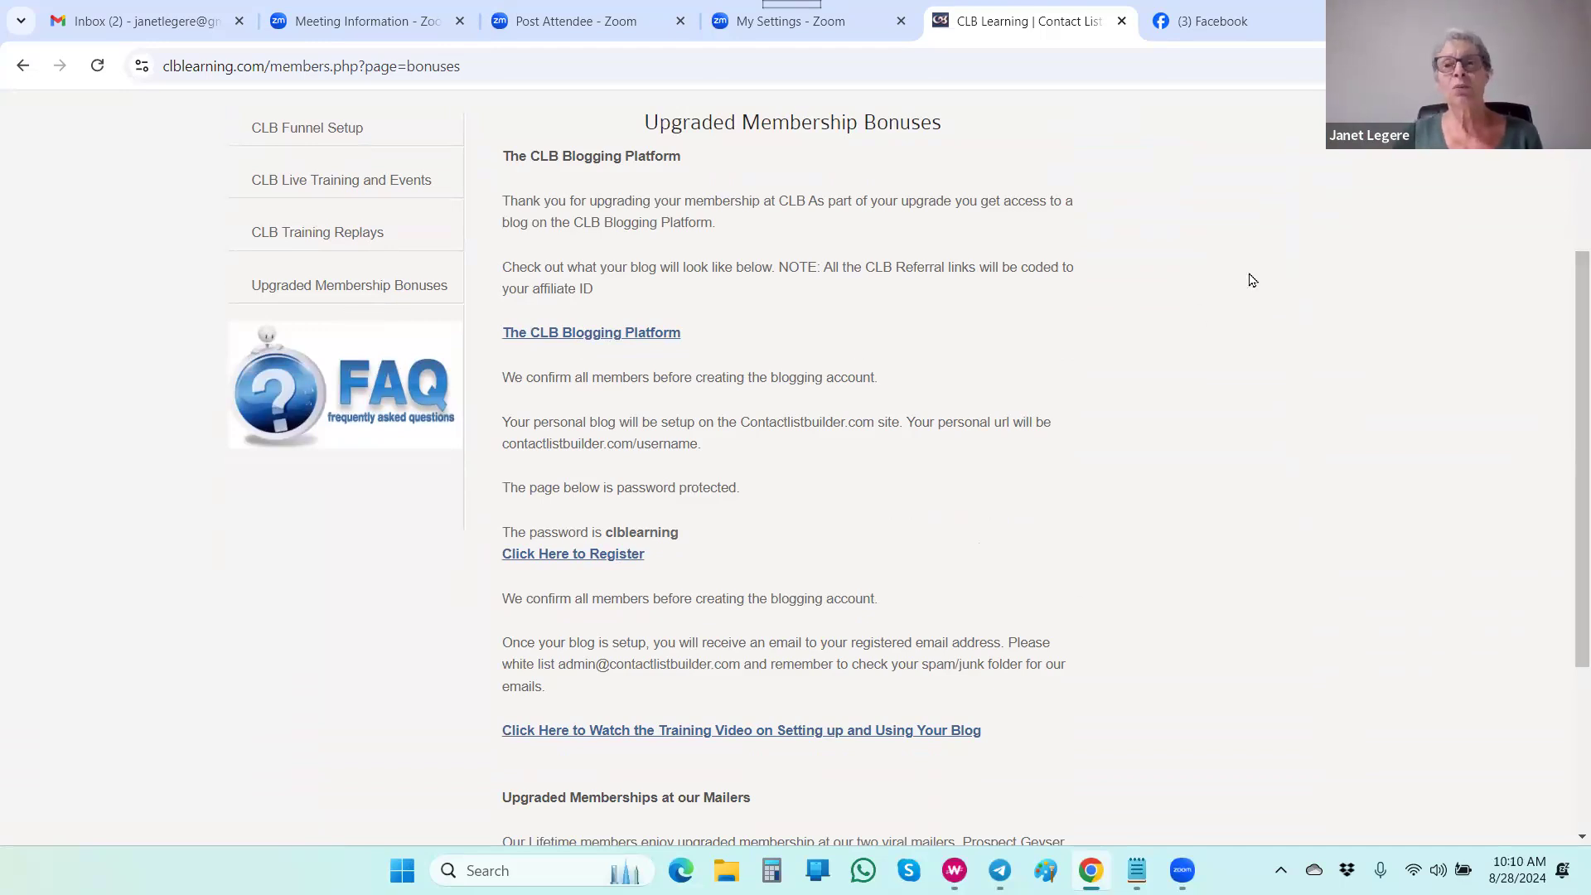
scroll(1567, 320, up, 3)
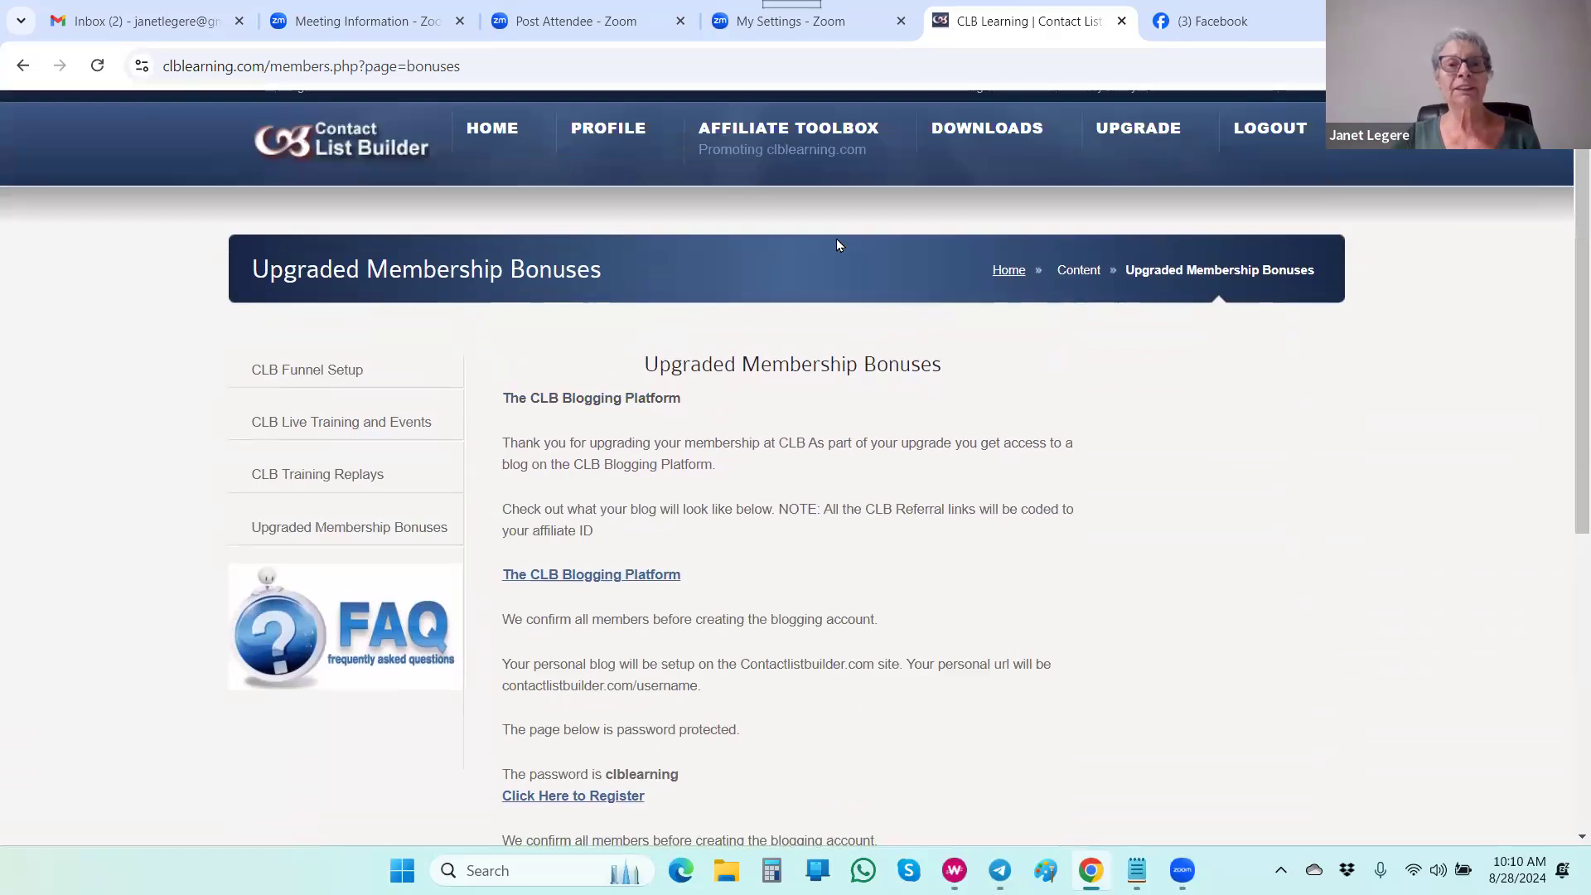
- Go back to Home and review the welcome message, sponsor, affiliate ID and referral link
click(489, 133)
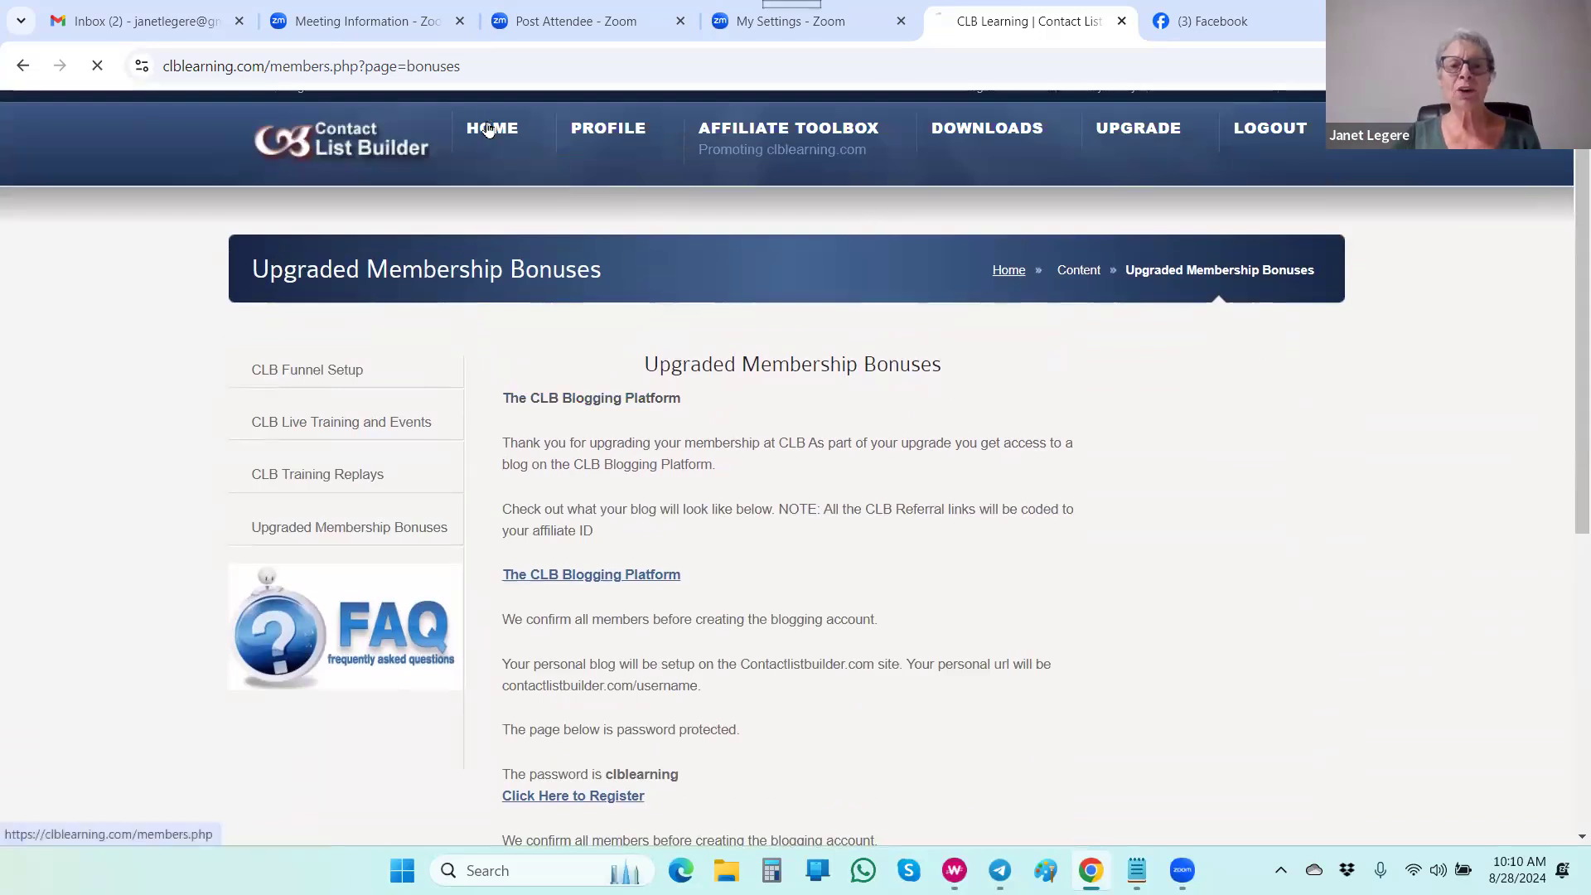
drag(1569, 186, 1569, 325)
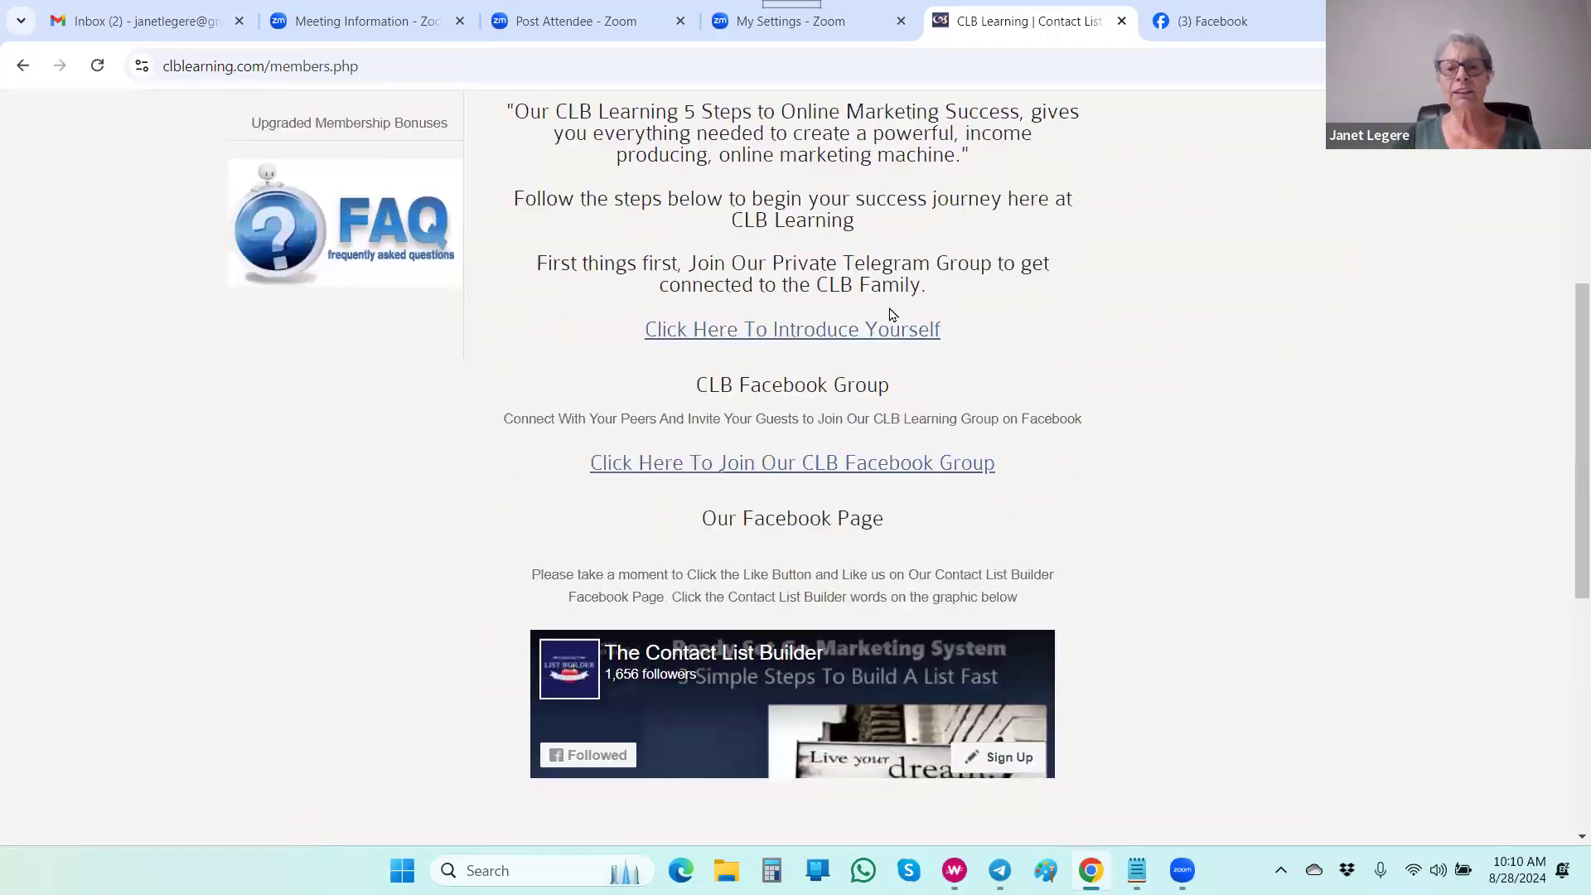
drag(1569, 432, 1566, 655)
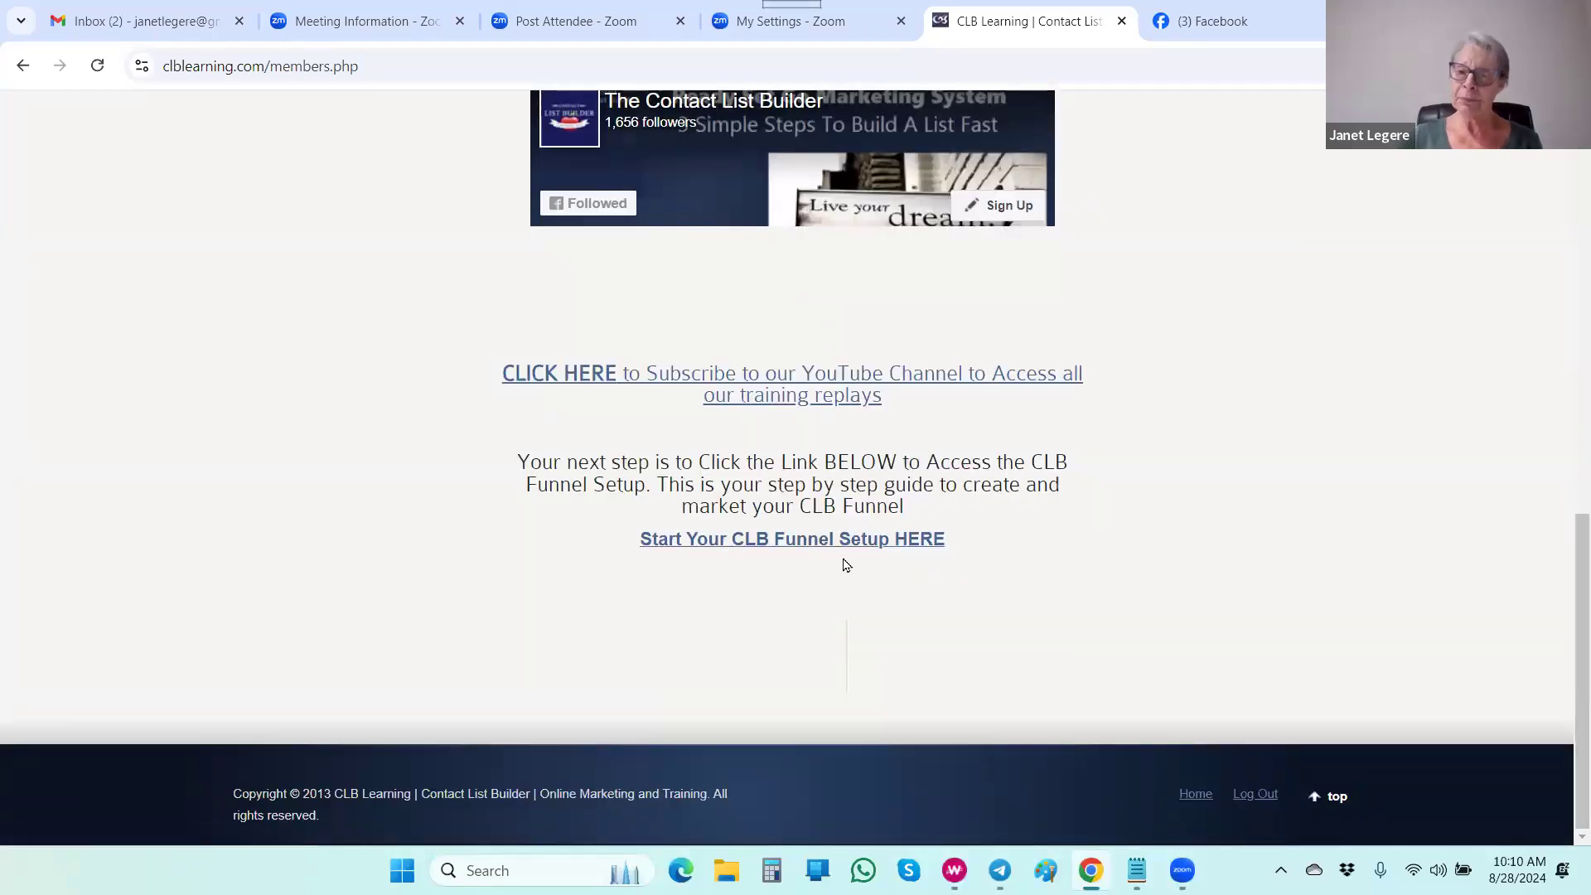
drag(1574, 544, 1572, 99)
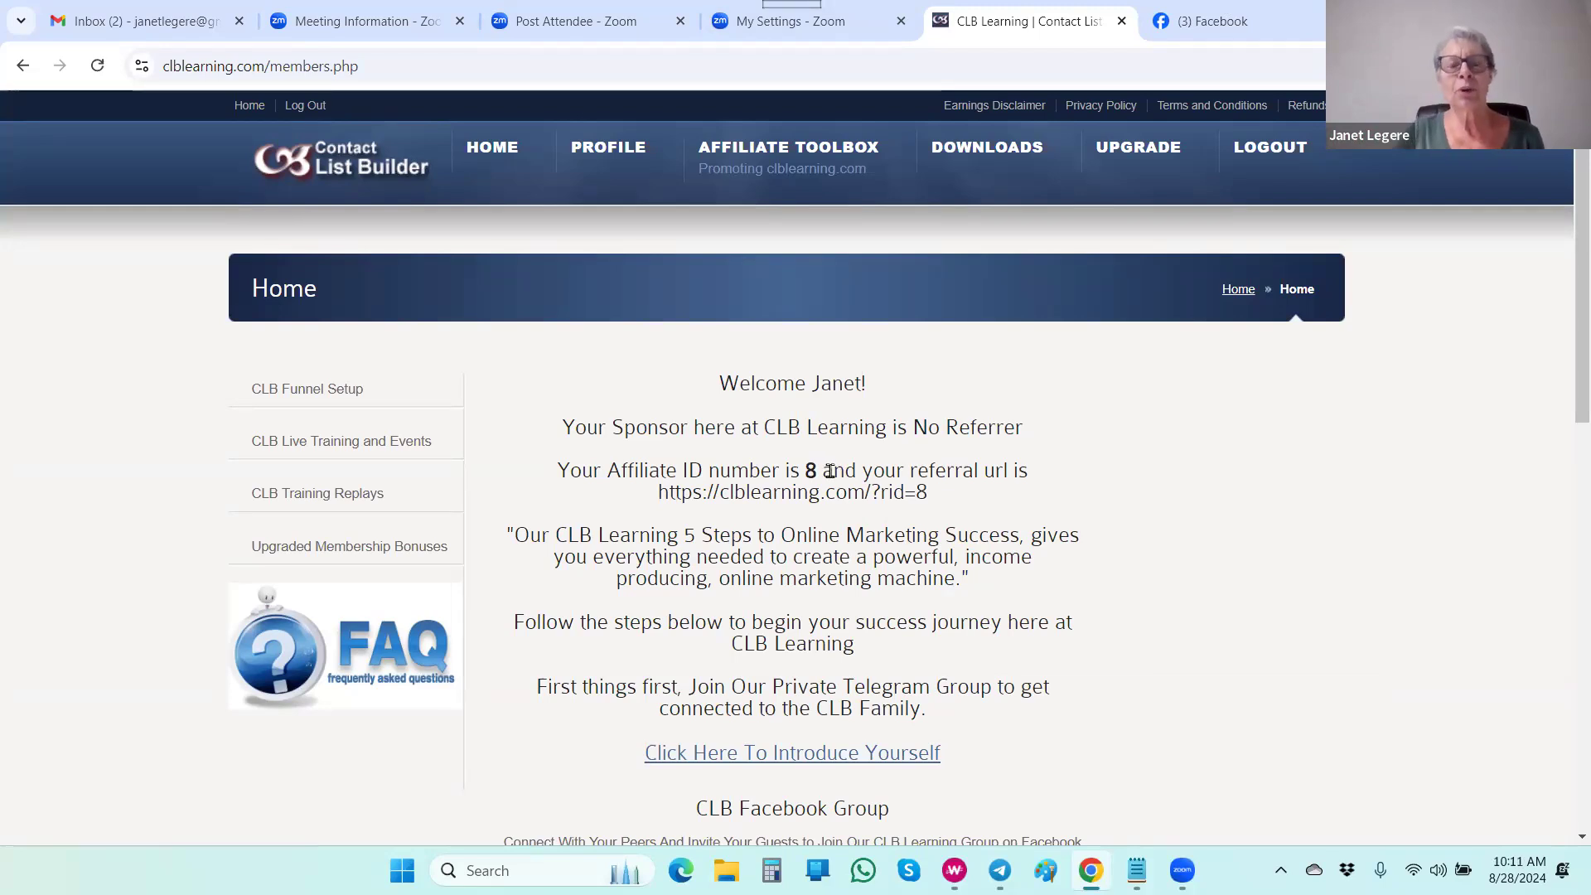
- Review the Edit Your Profile form on the Profile page, highlighting the Wise Email address value
click(618, 147)
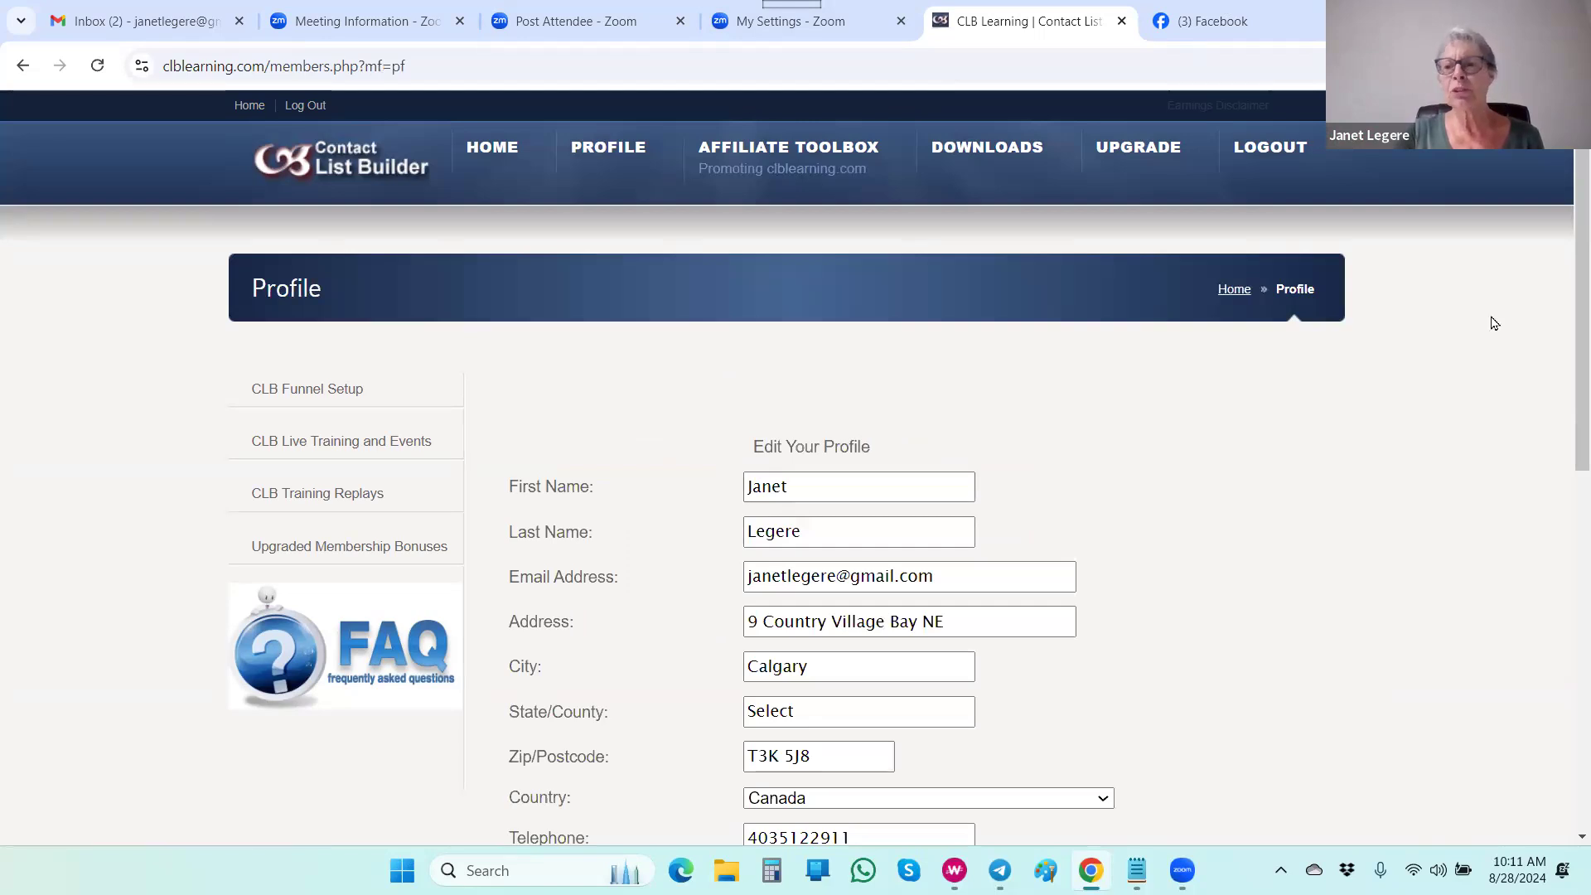
drag(1583, 198, 1566, 508)
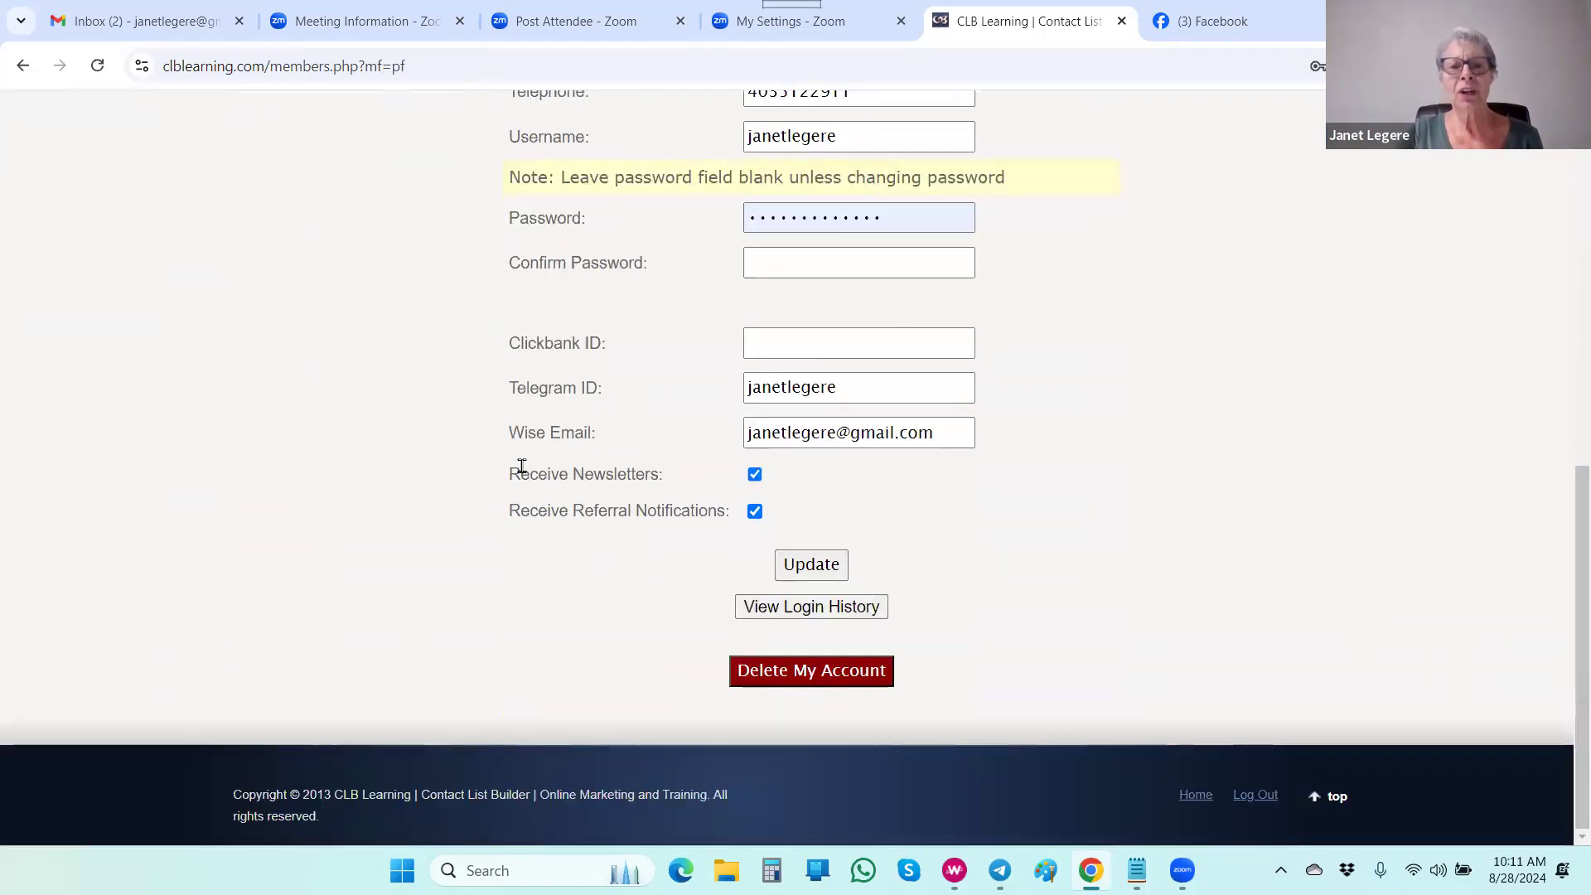
drag(945, 436, 727, 430)
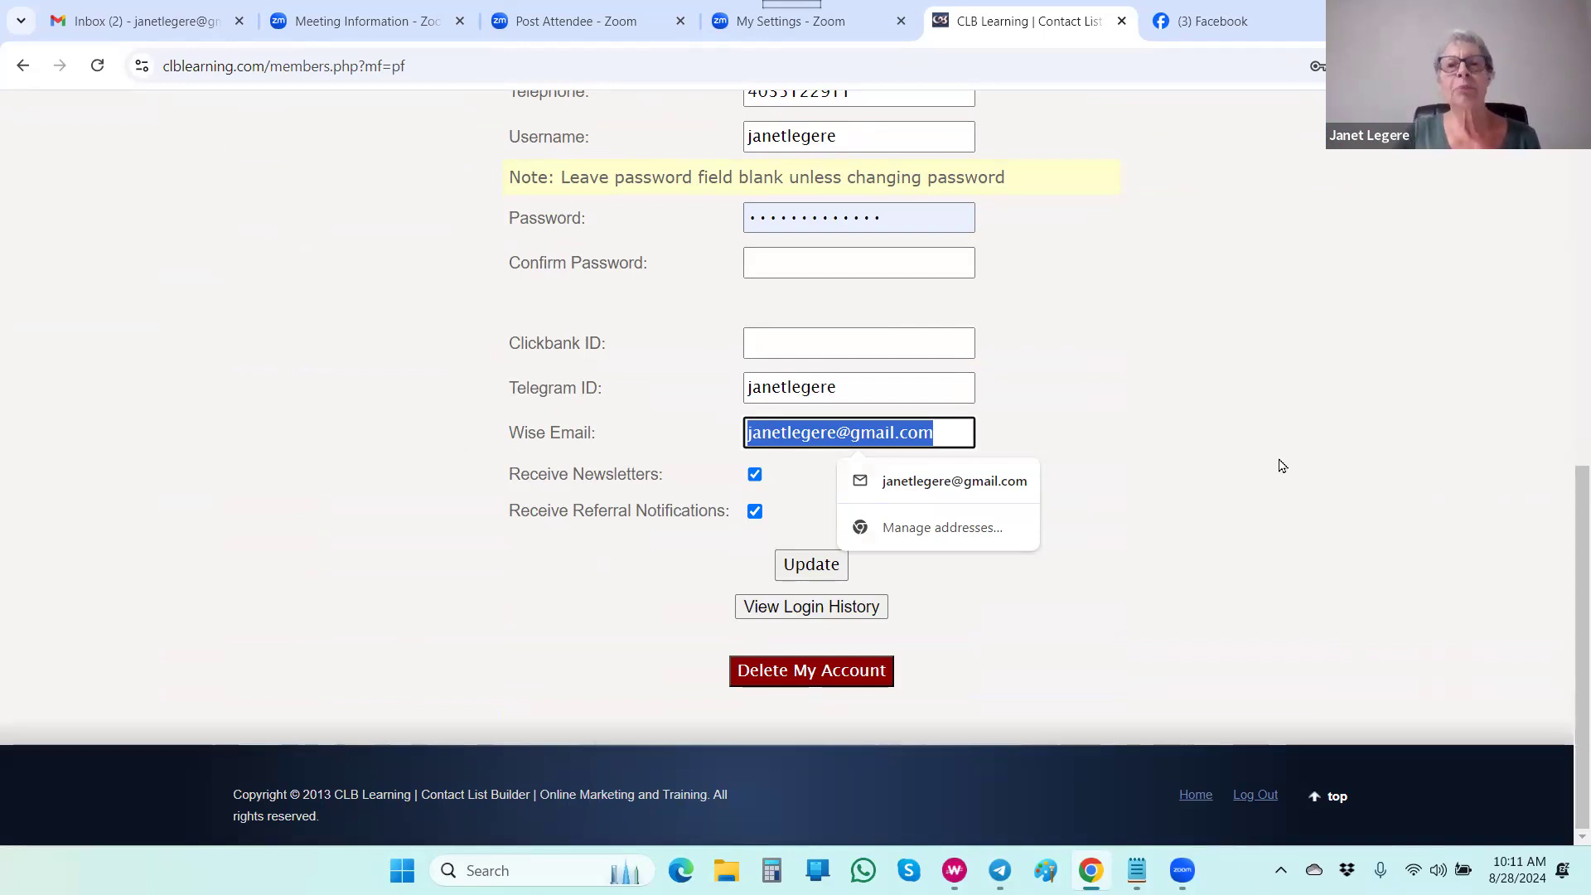
scroll(1503, 485, up, 9)
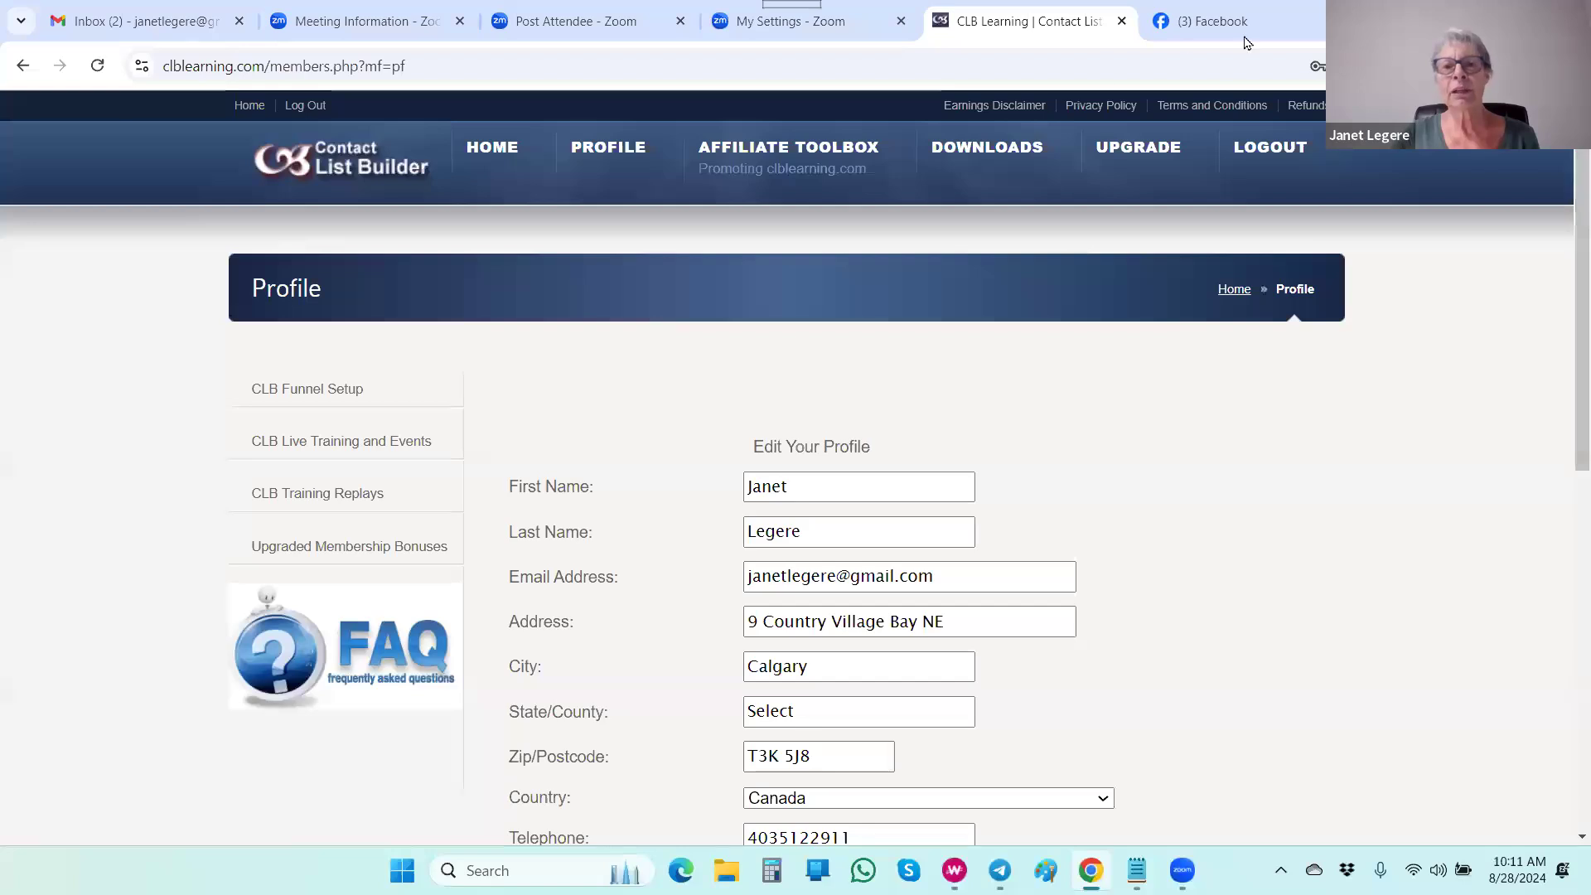
mouse_move(770, 174)
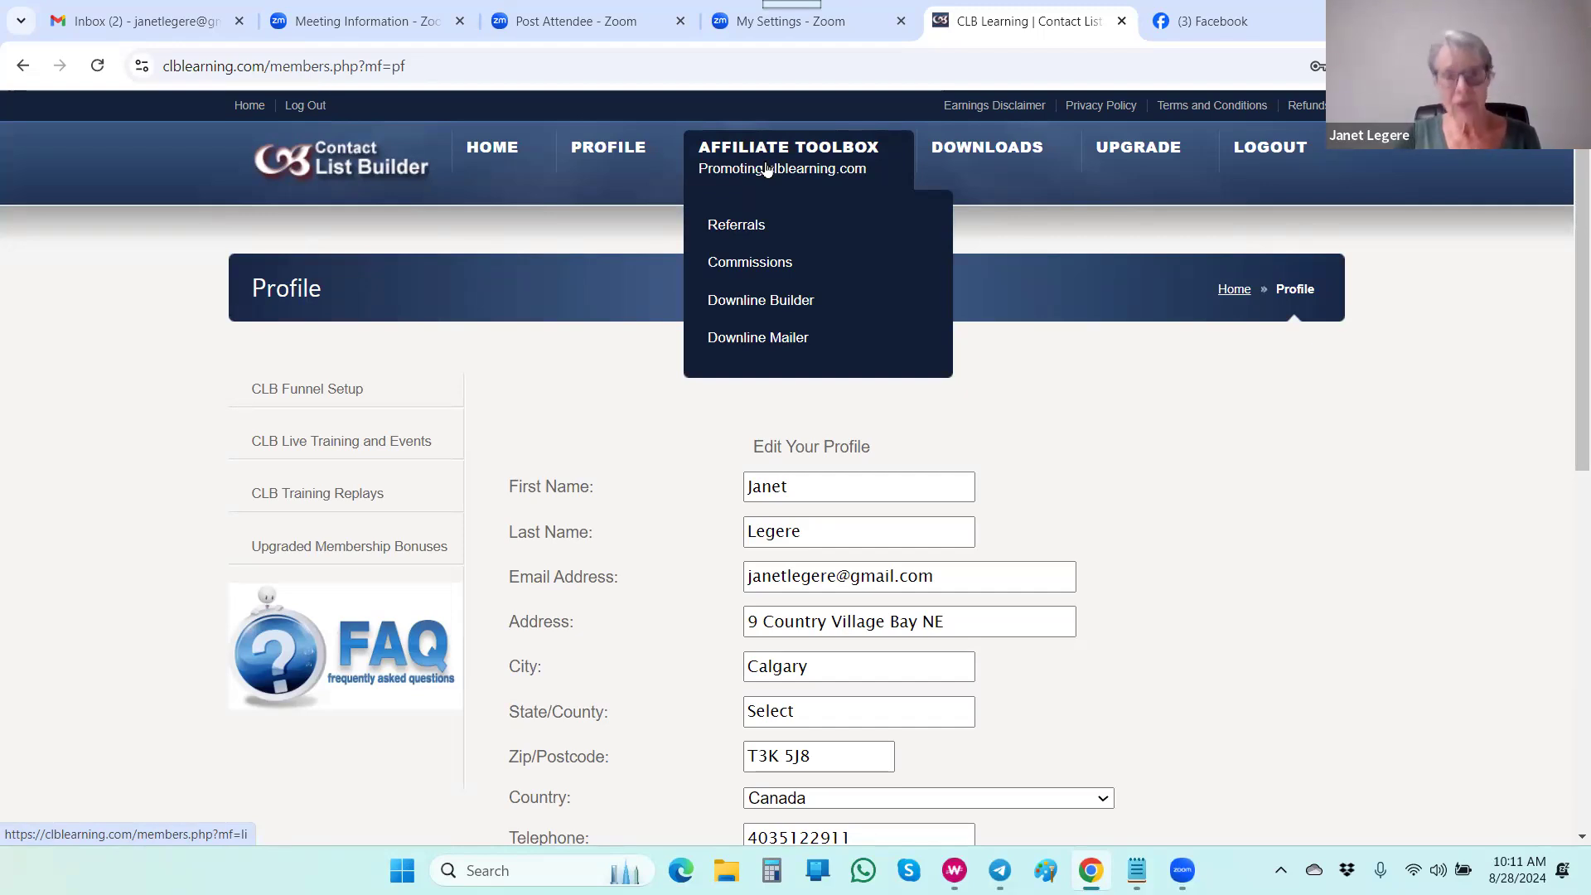
- Open Affiliate Toolbox > Referrals to see the 1702 direct referrals with their status and join dates
click(741, 232)
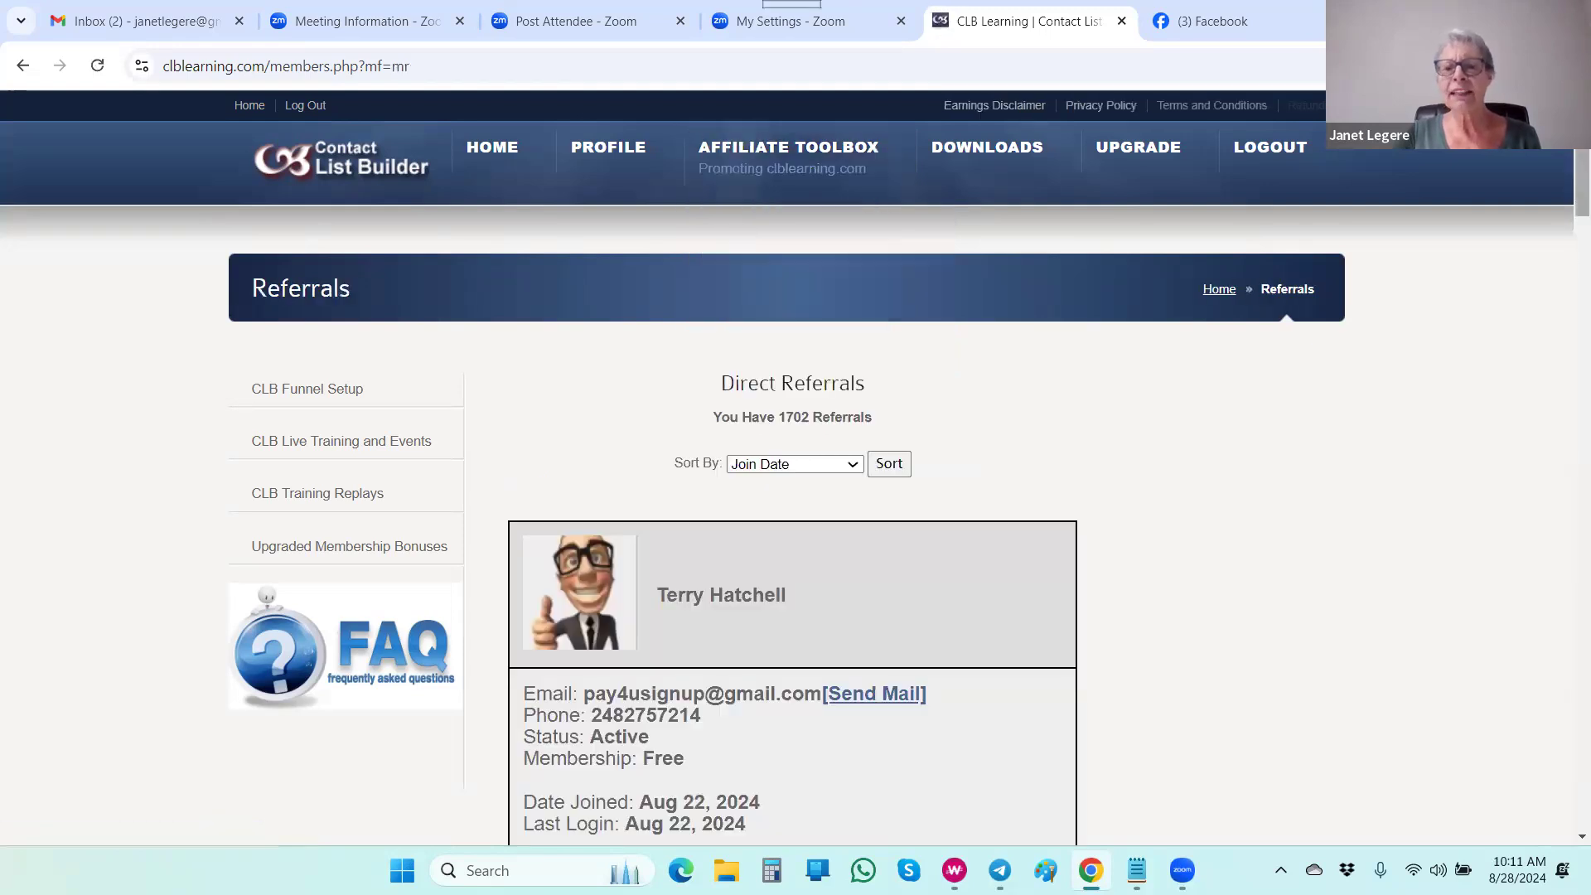
scroll(1569, 160, down, 2)
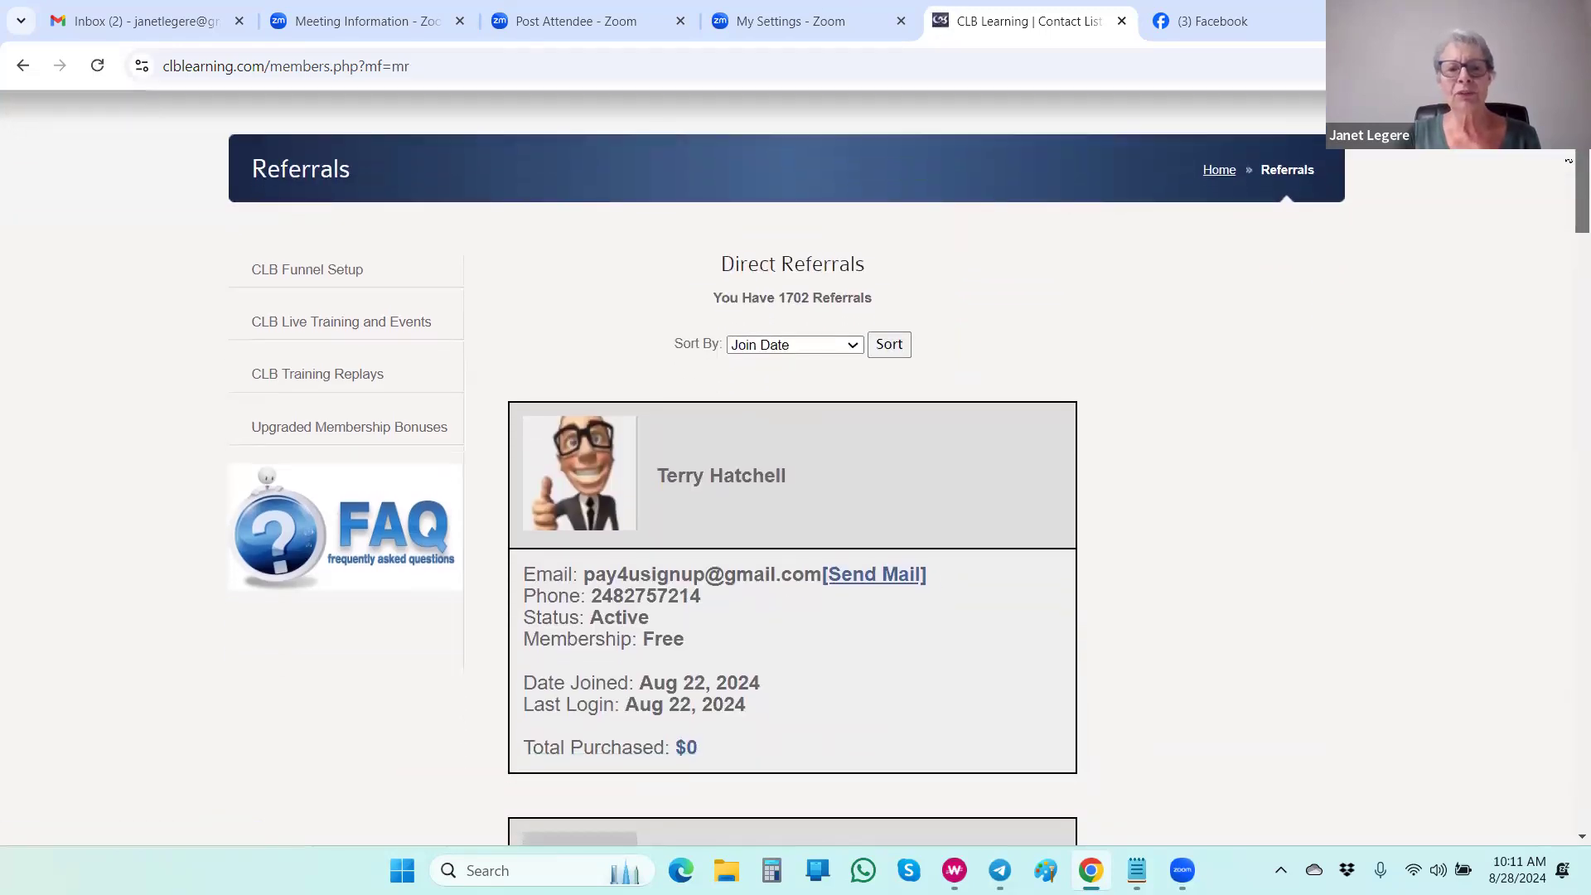
scroll(1569, 159, up, 2)
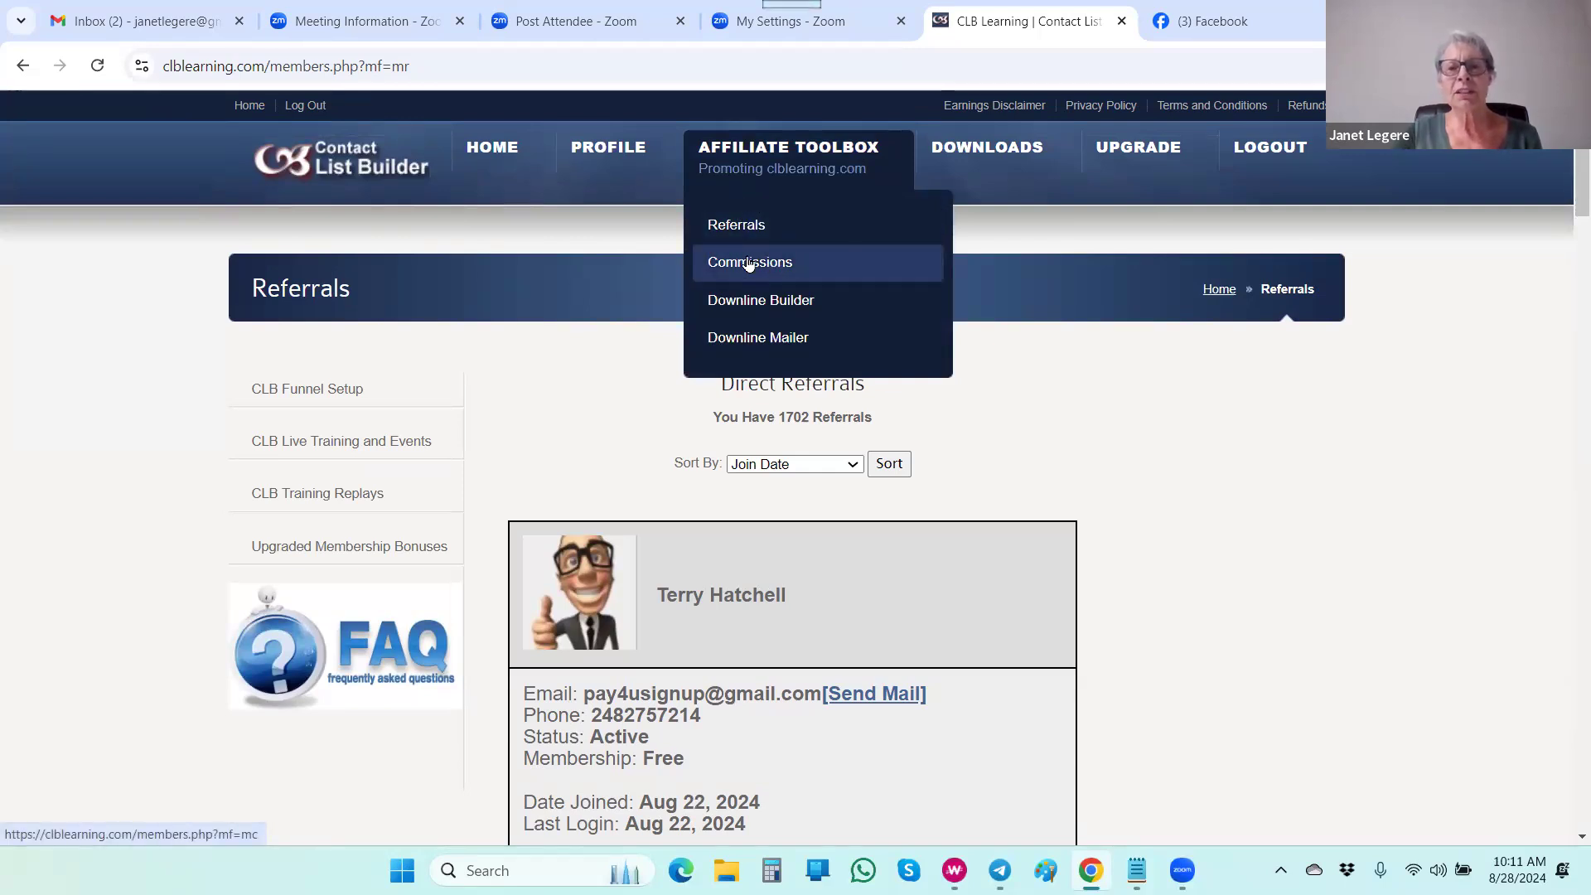
click(759, 302)
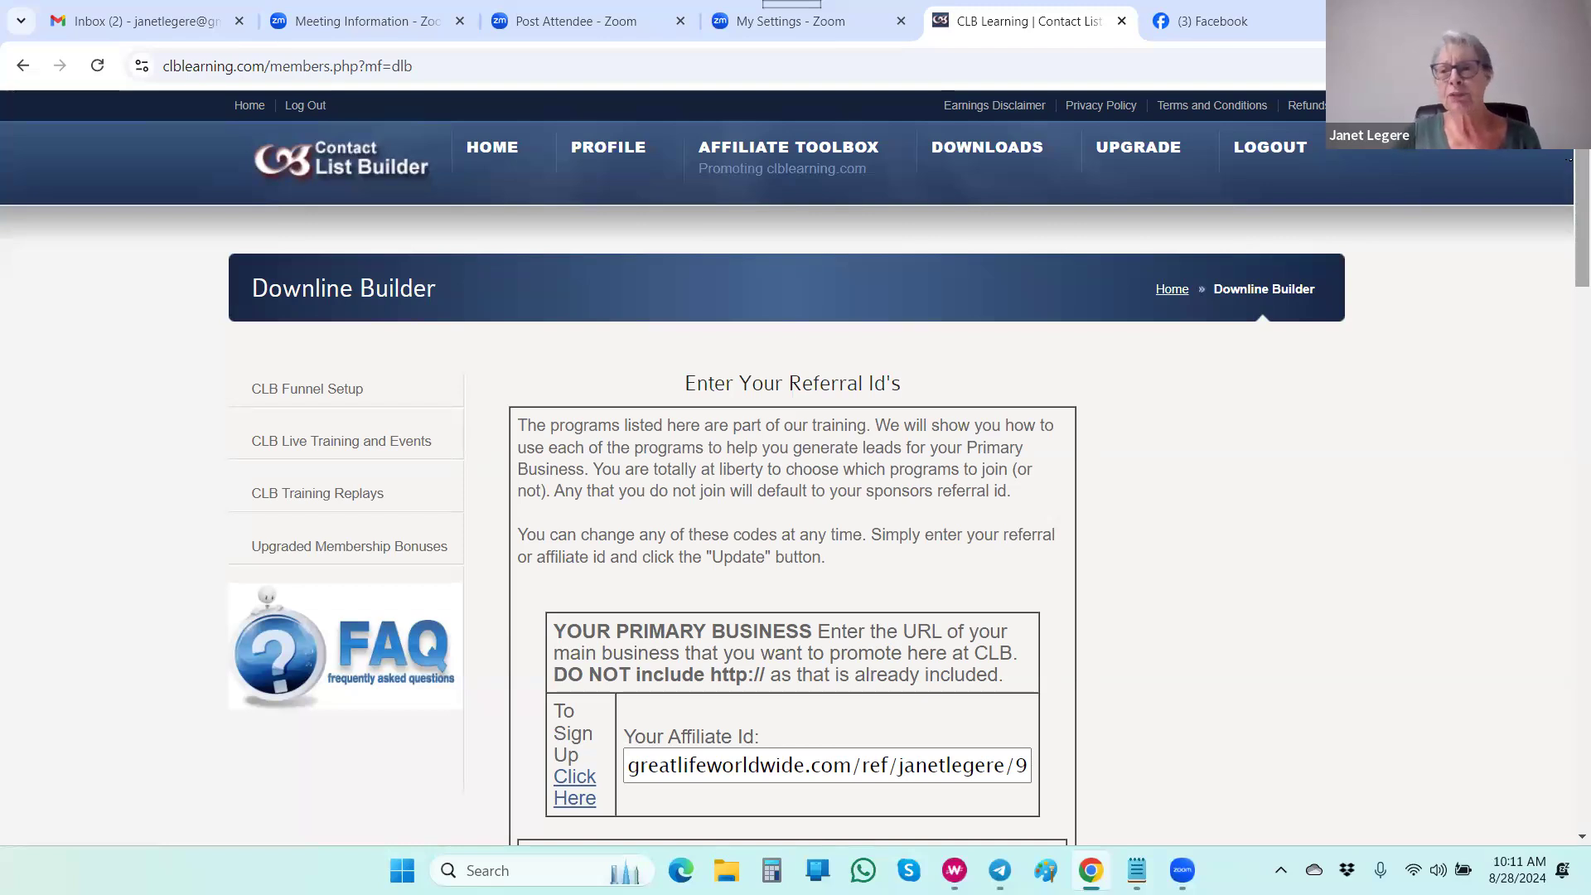
drag(1568, 158, 1569, 270)
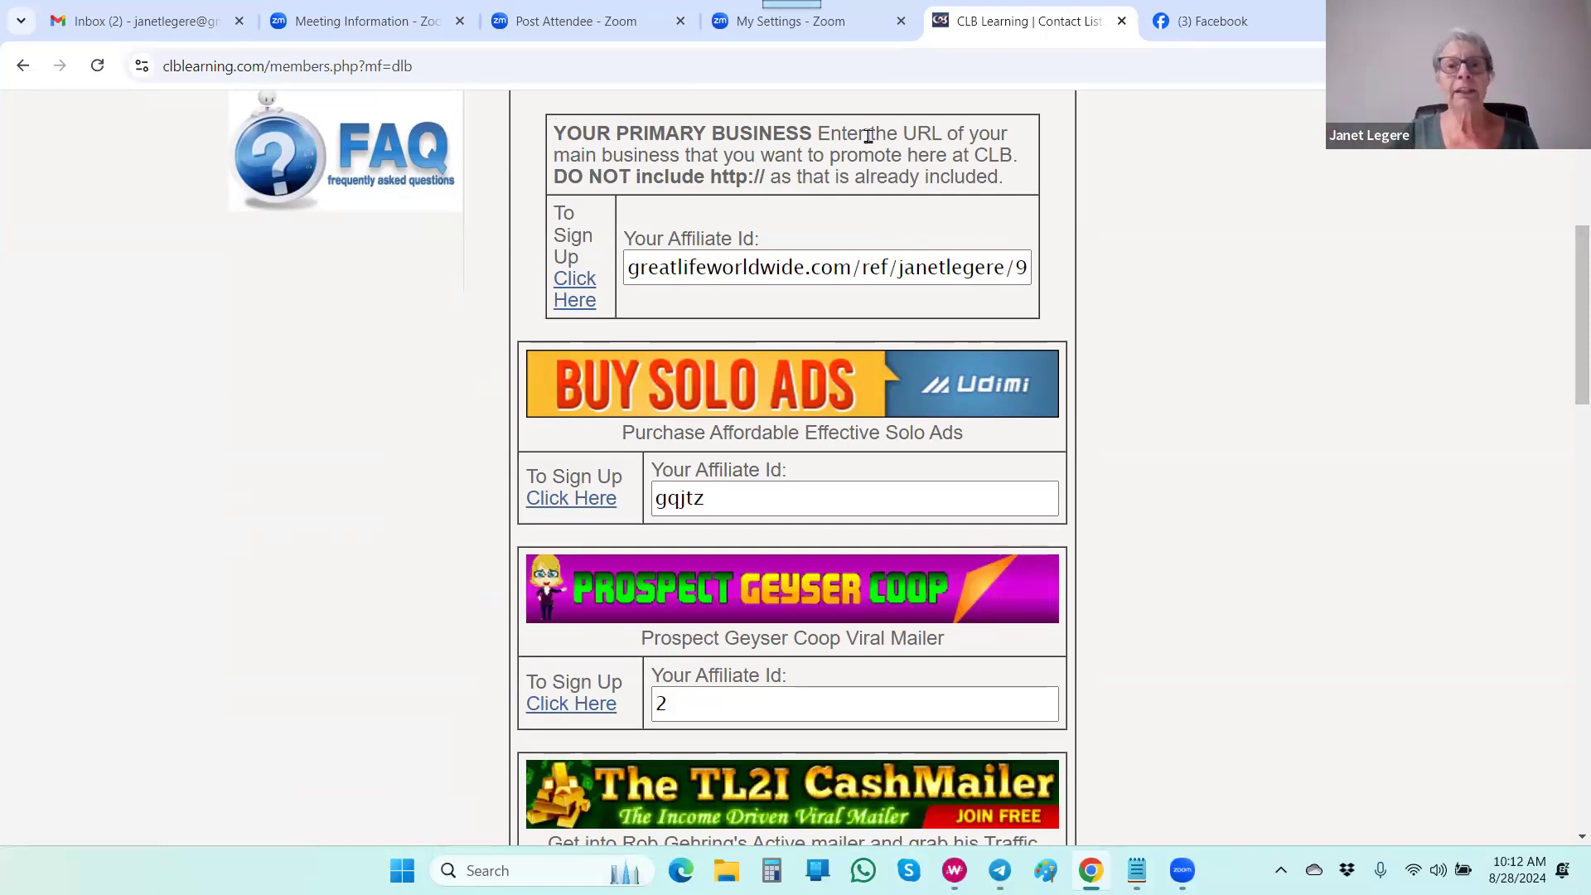
drag(553, 178, 757, 180)
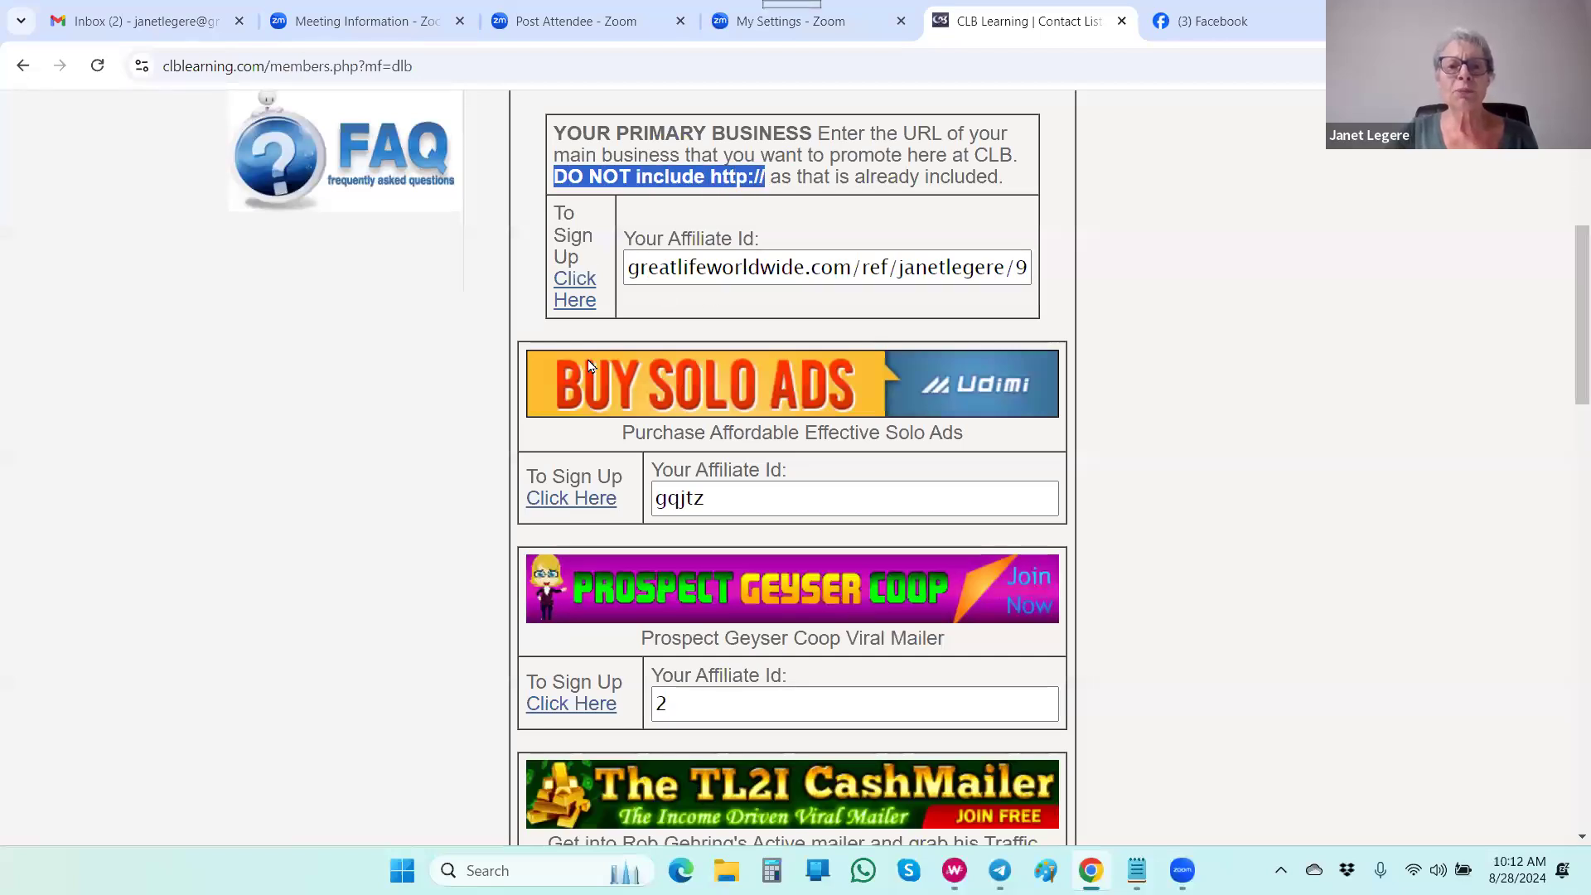
drag(764, 177, 715, 174)
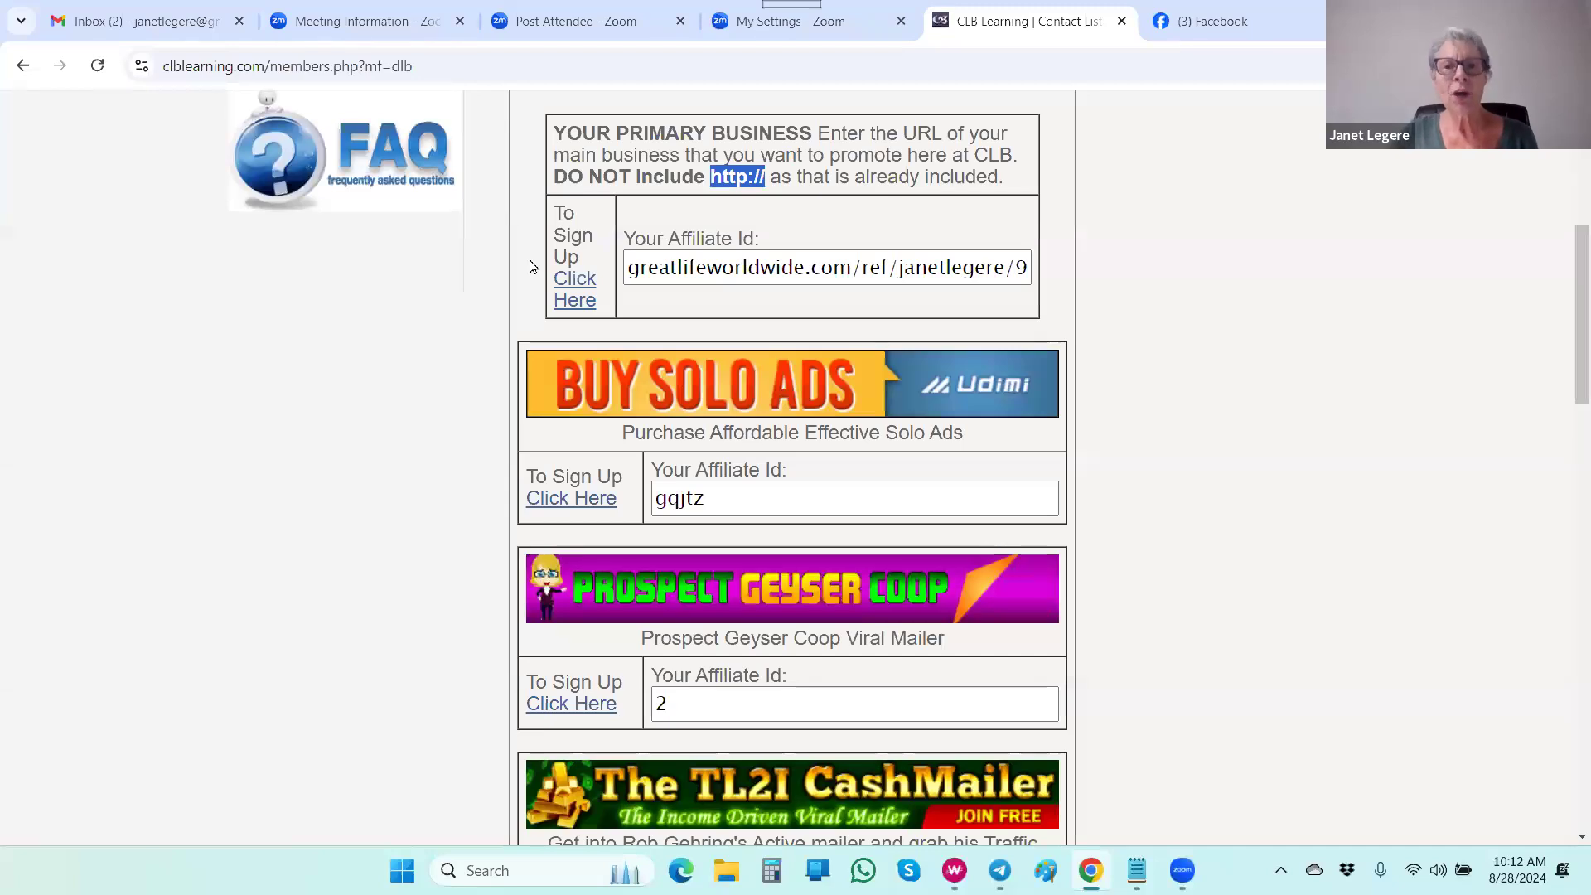
scroll(1570, 335, down, 1)
scroll(1570, 335, down, 1)
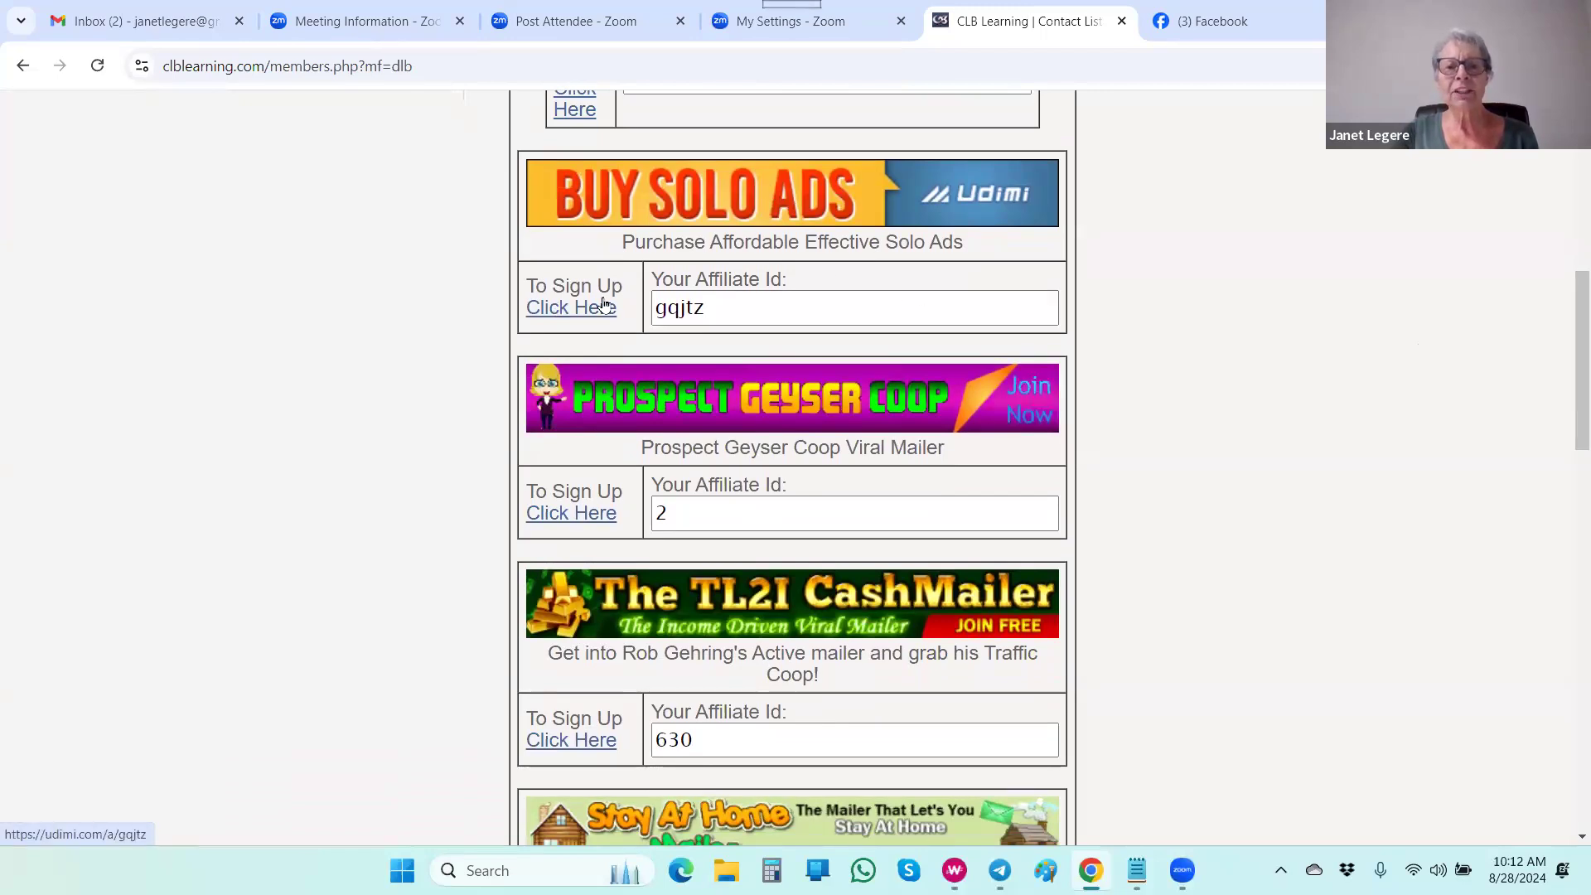
drag(756, 306, 647, 325)
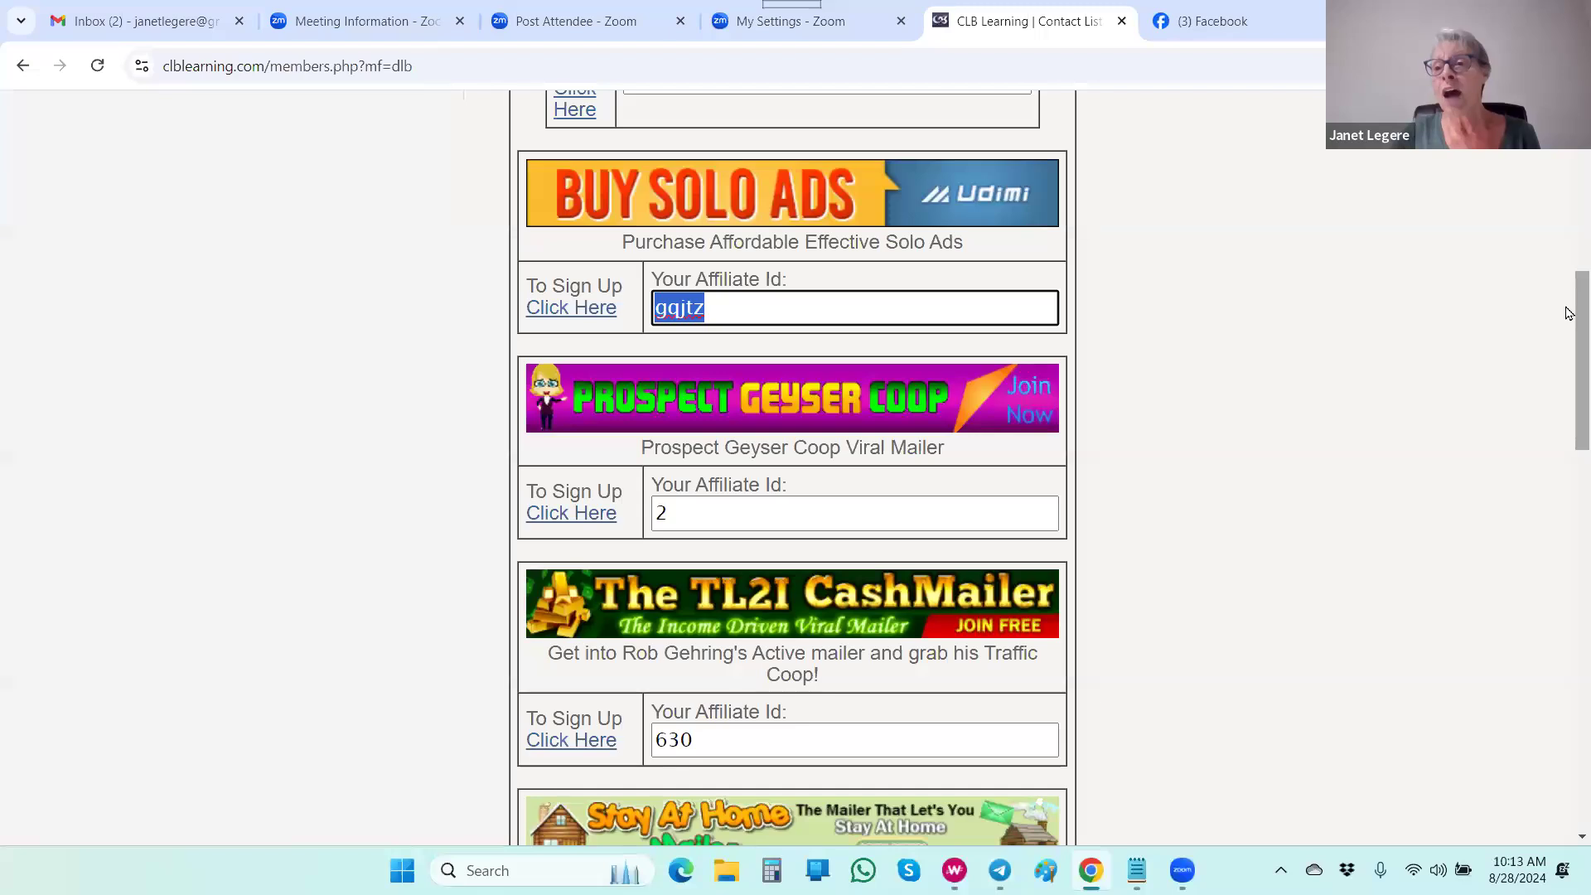
scroll(1566, 322, down, 1)
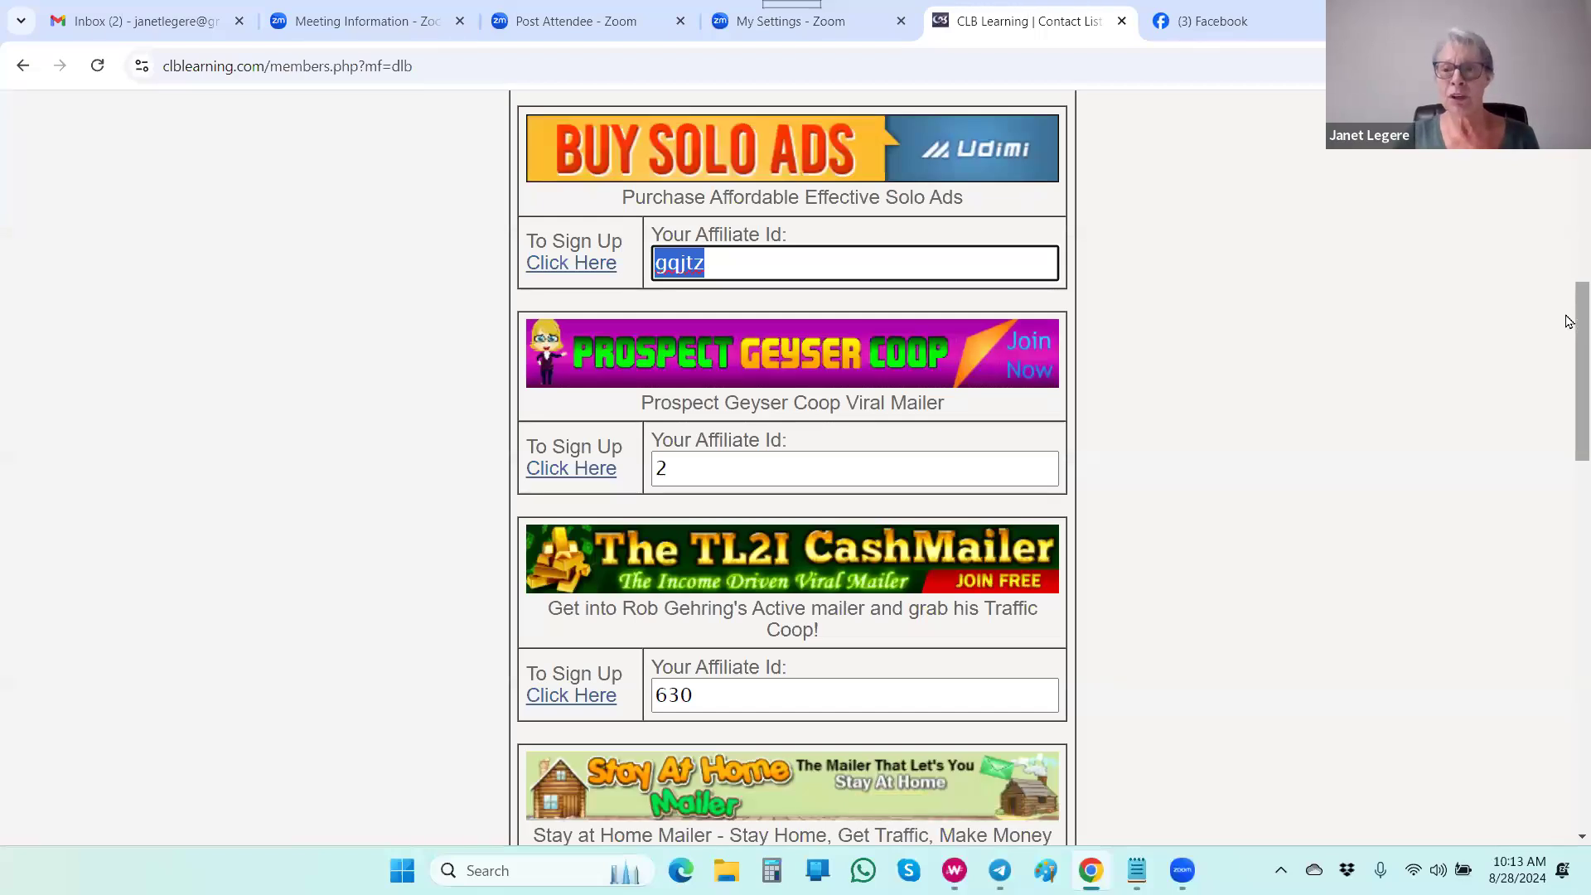
drag(1569, 315, 1568, 379)
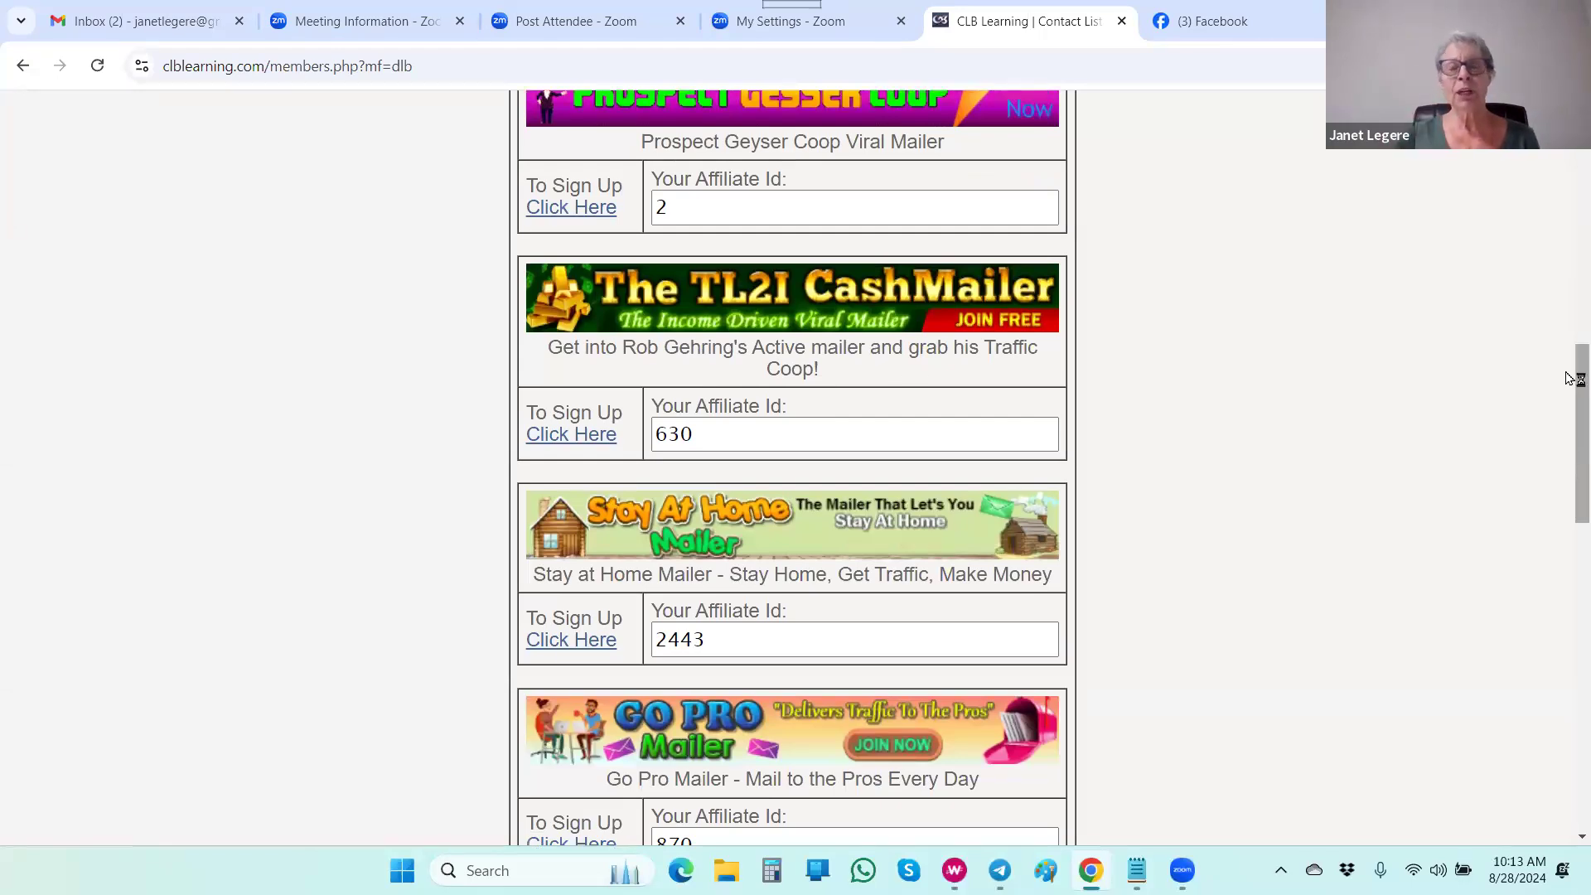
drag(1569, 379, 1569, 458)
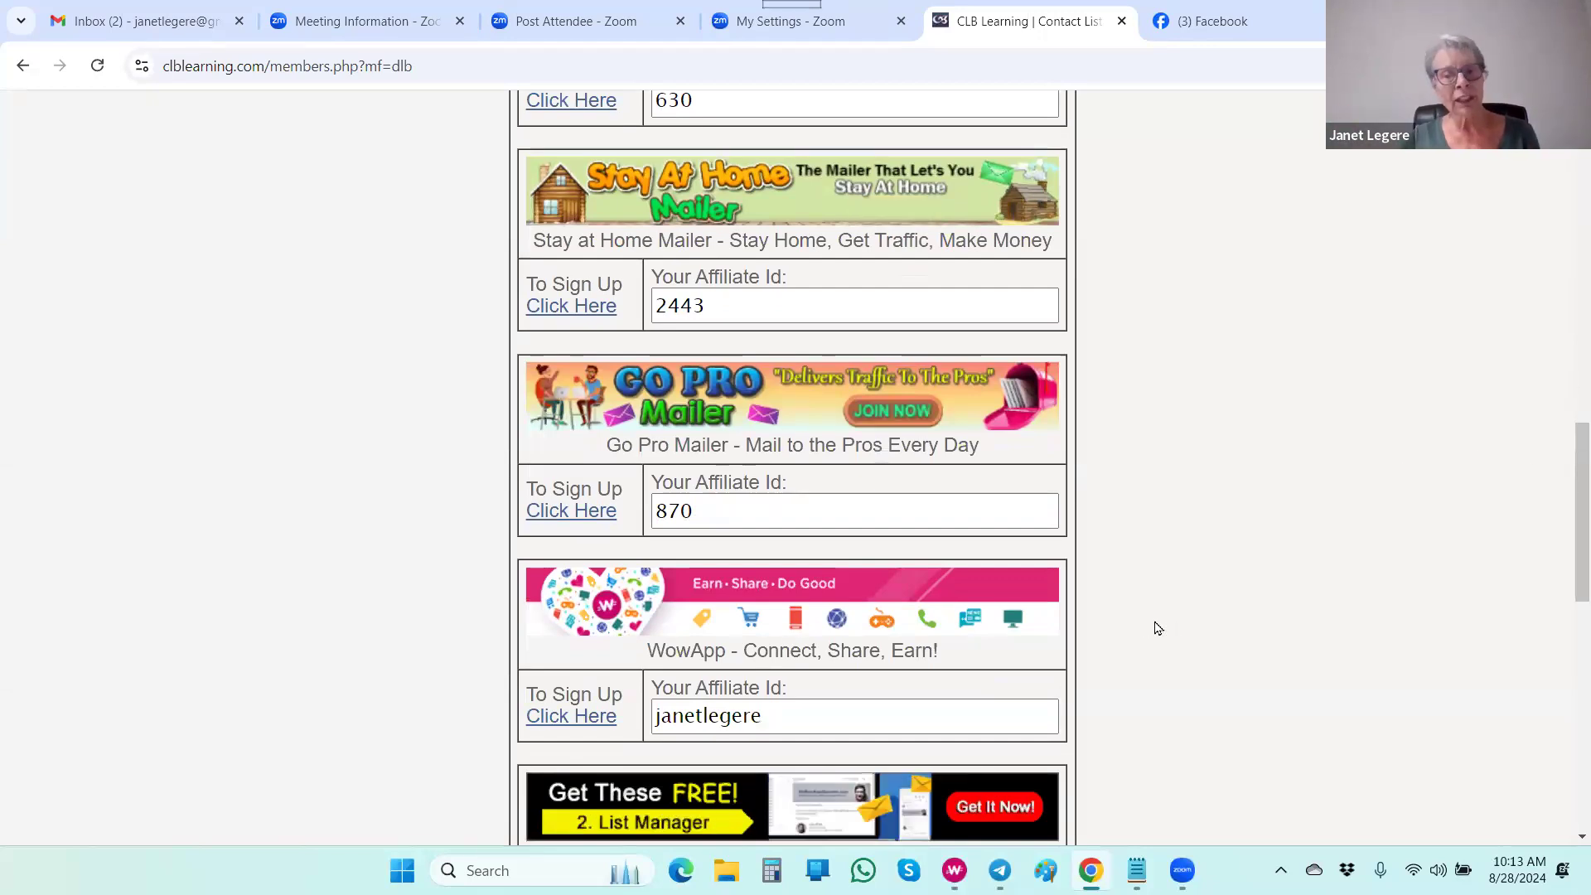
- Scroll the Downline Builder, then open Downloads listing the CLB Quick Start Guide and Think & Grow Rich Package
drag(1566, 497, 1569, 700)
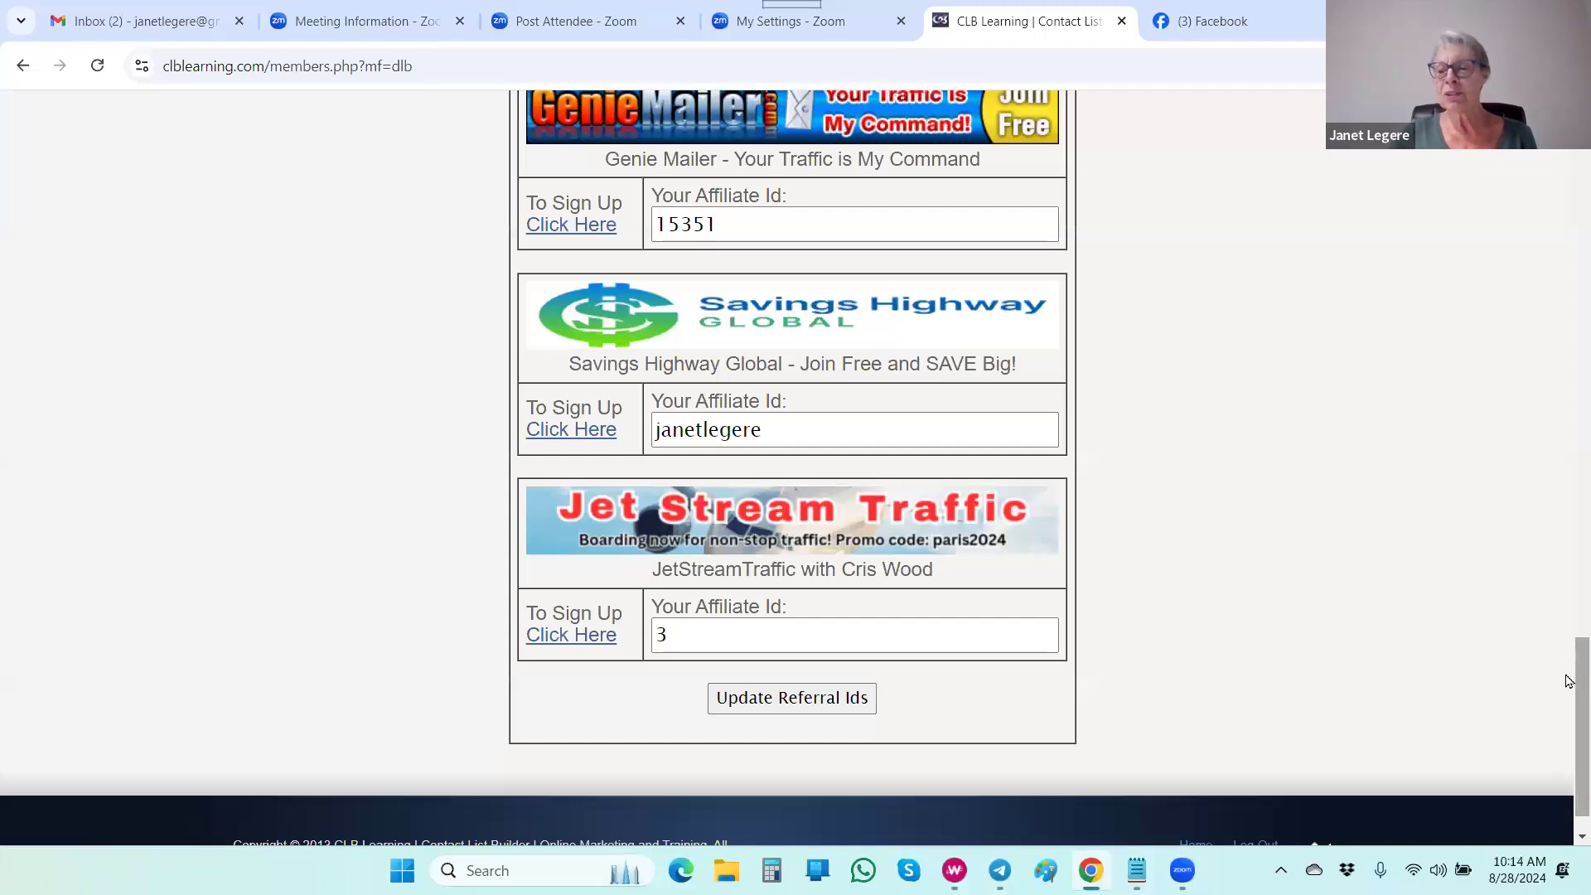
drag(1569, 720, 1569, 211)
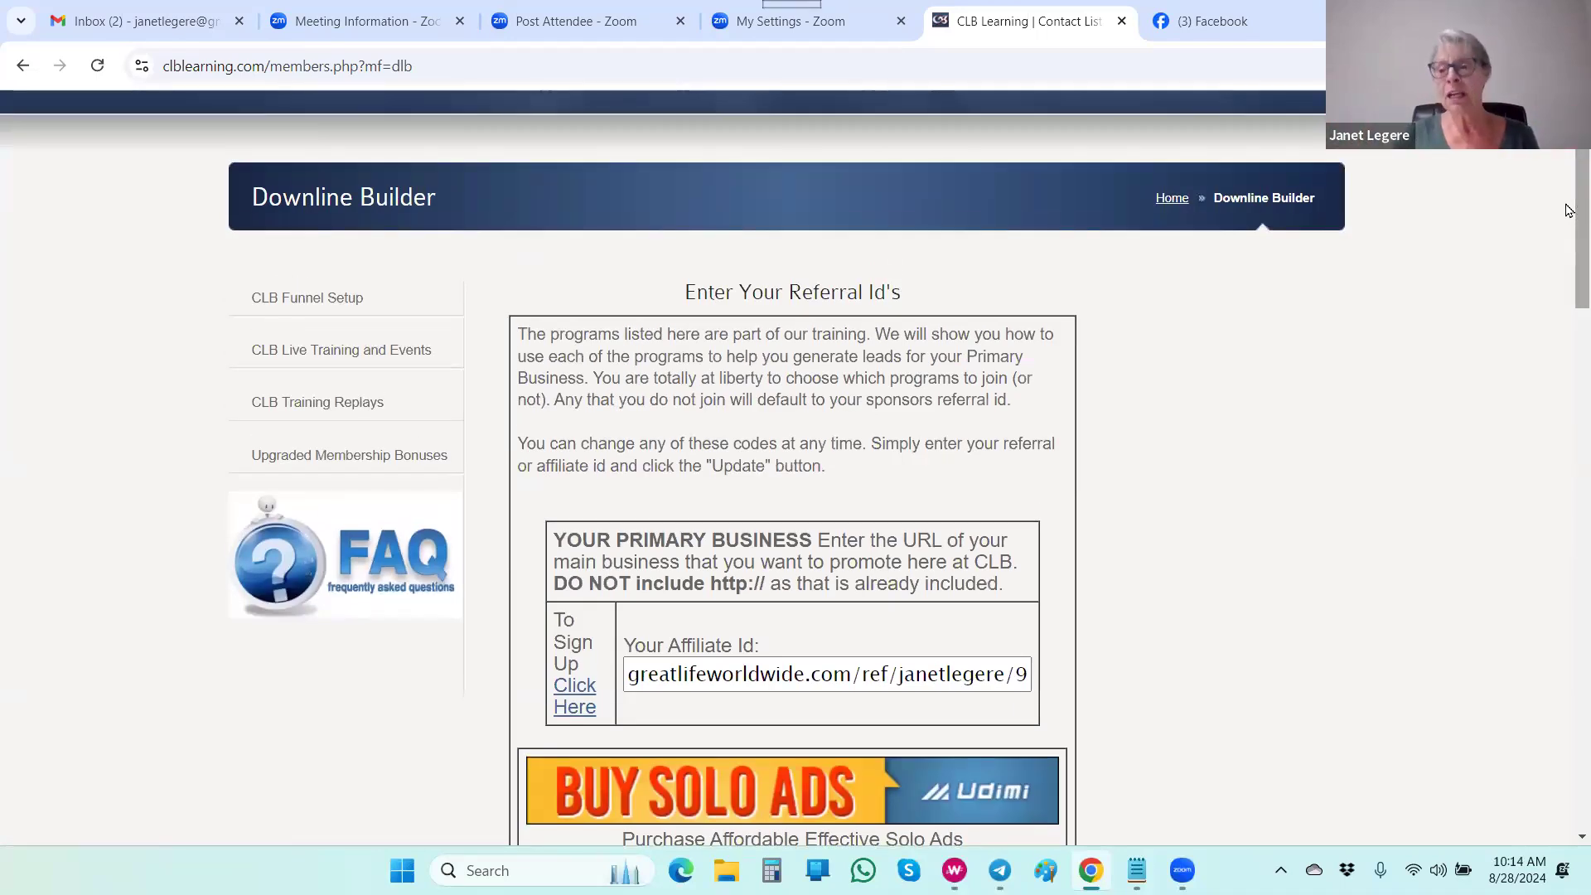
drag(1568, 203, 1569, 311)
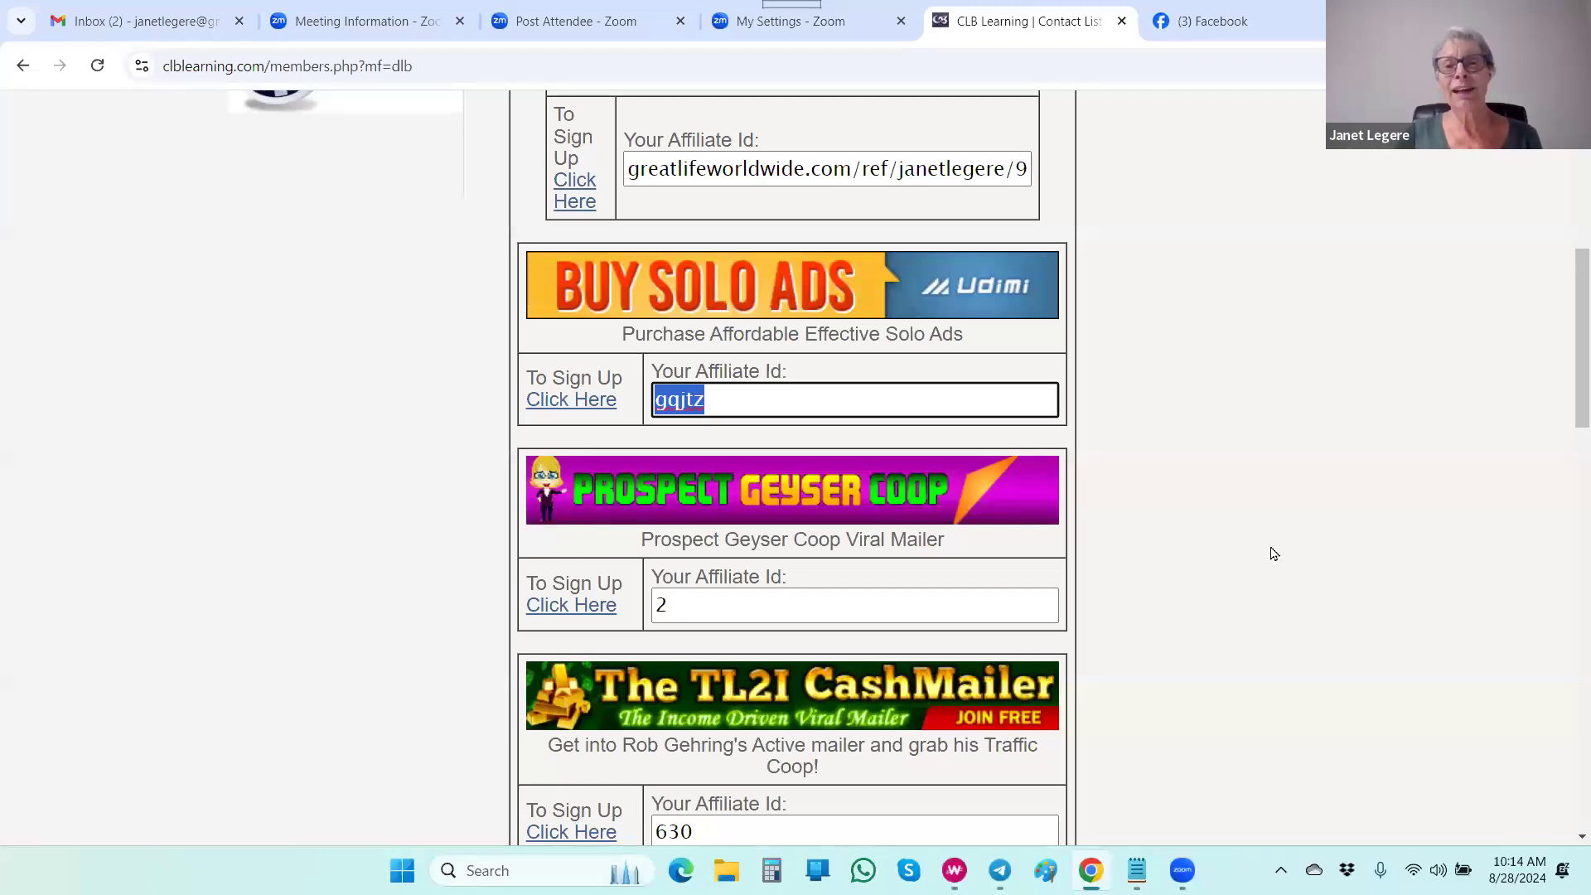
scroll(1567, 299, up, 7)
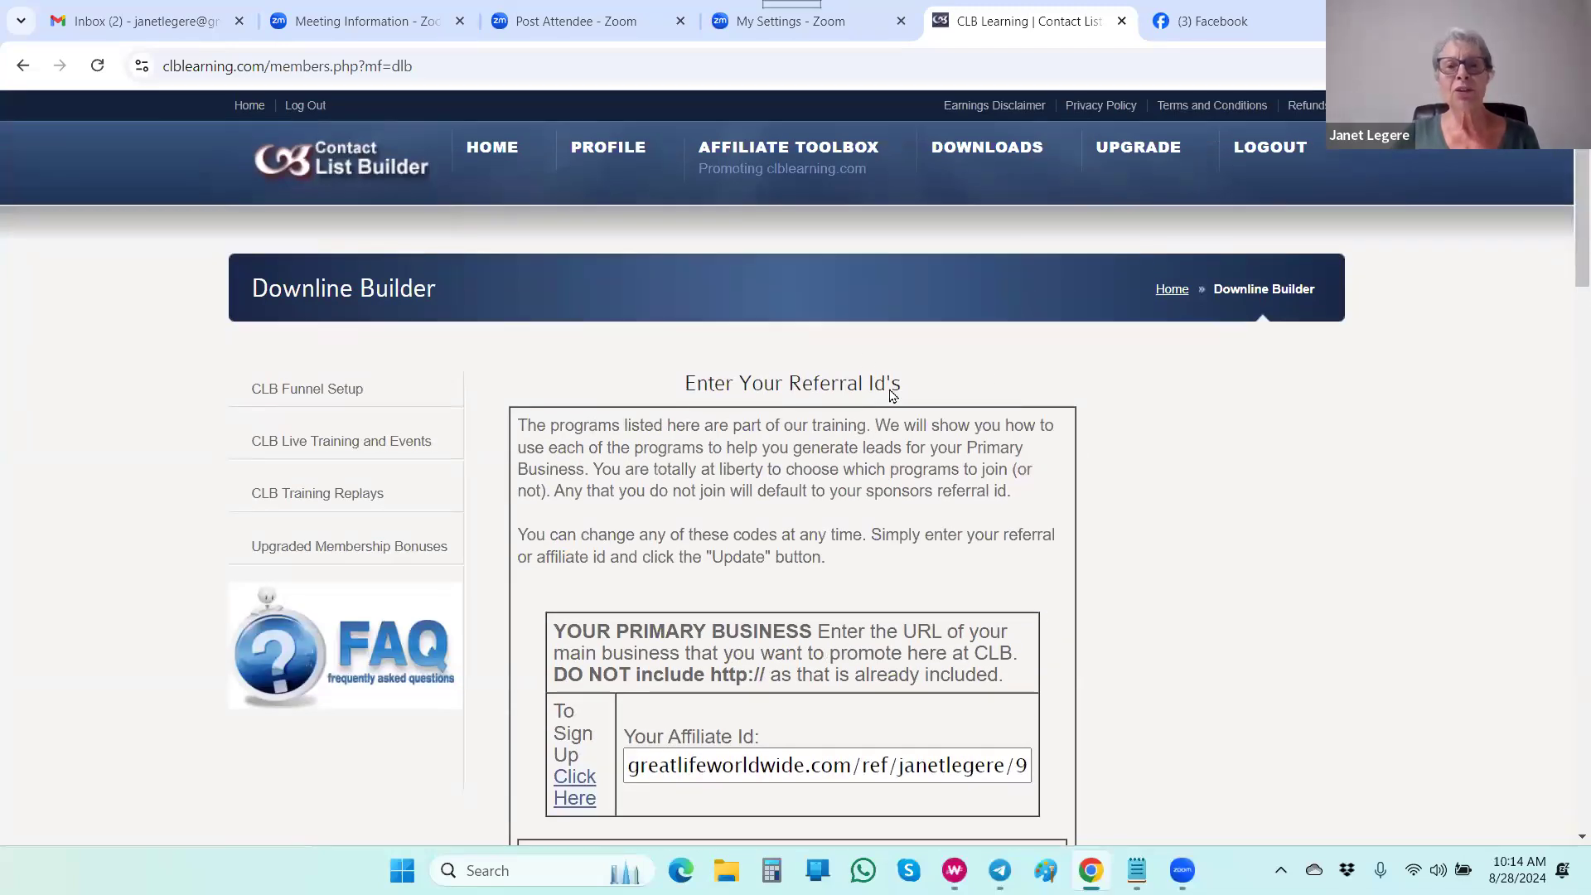
click(979, 146)
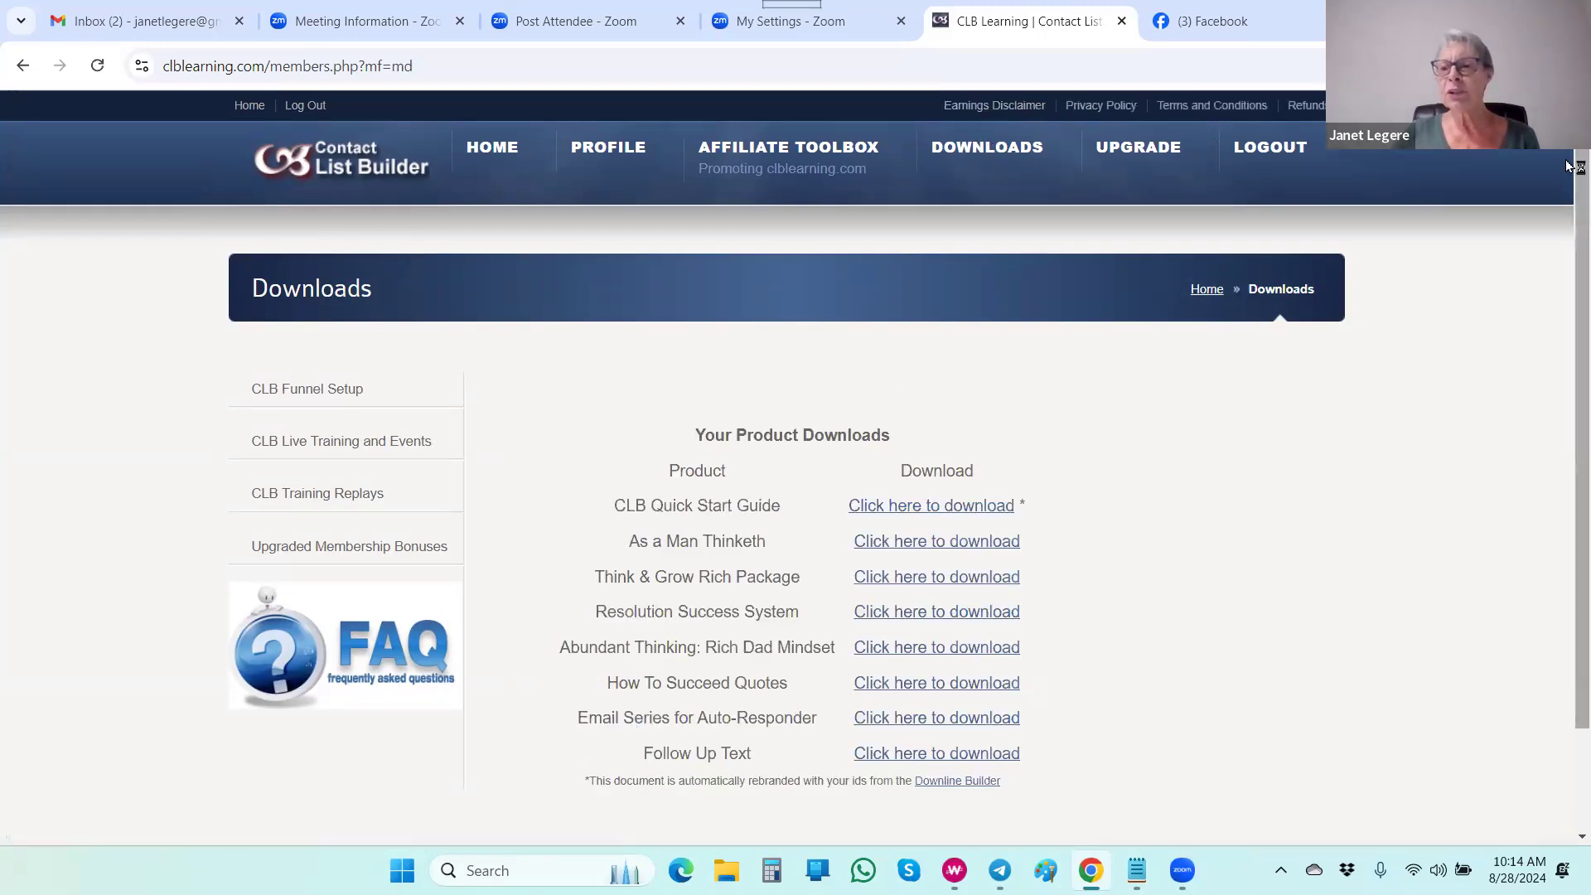
drag(1573, 196, 1572, 267)
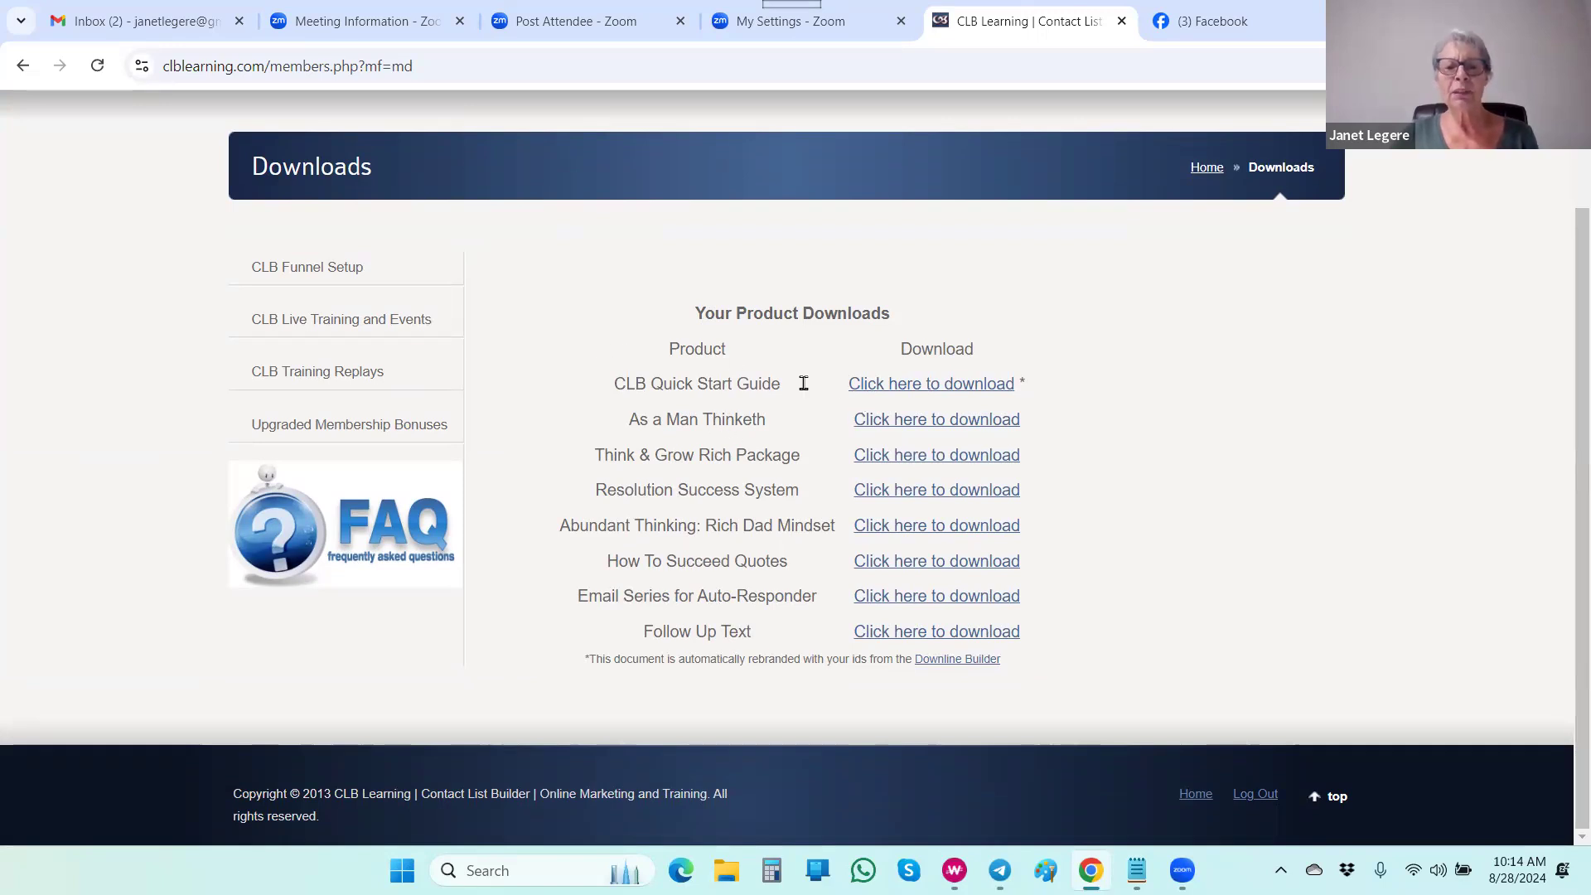
drag(1036, 646, 1019, 382)
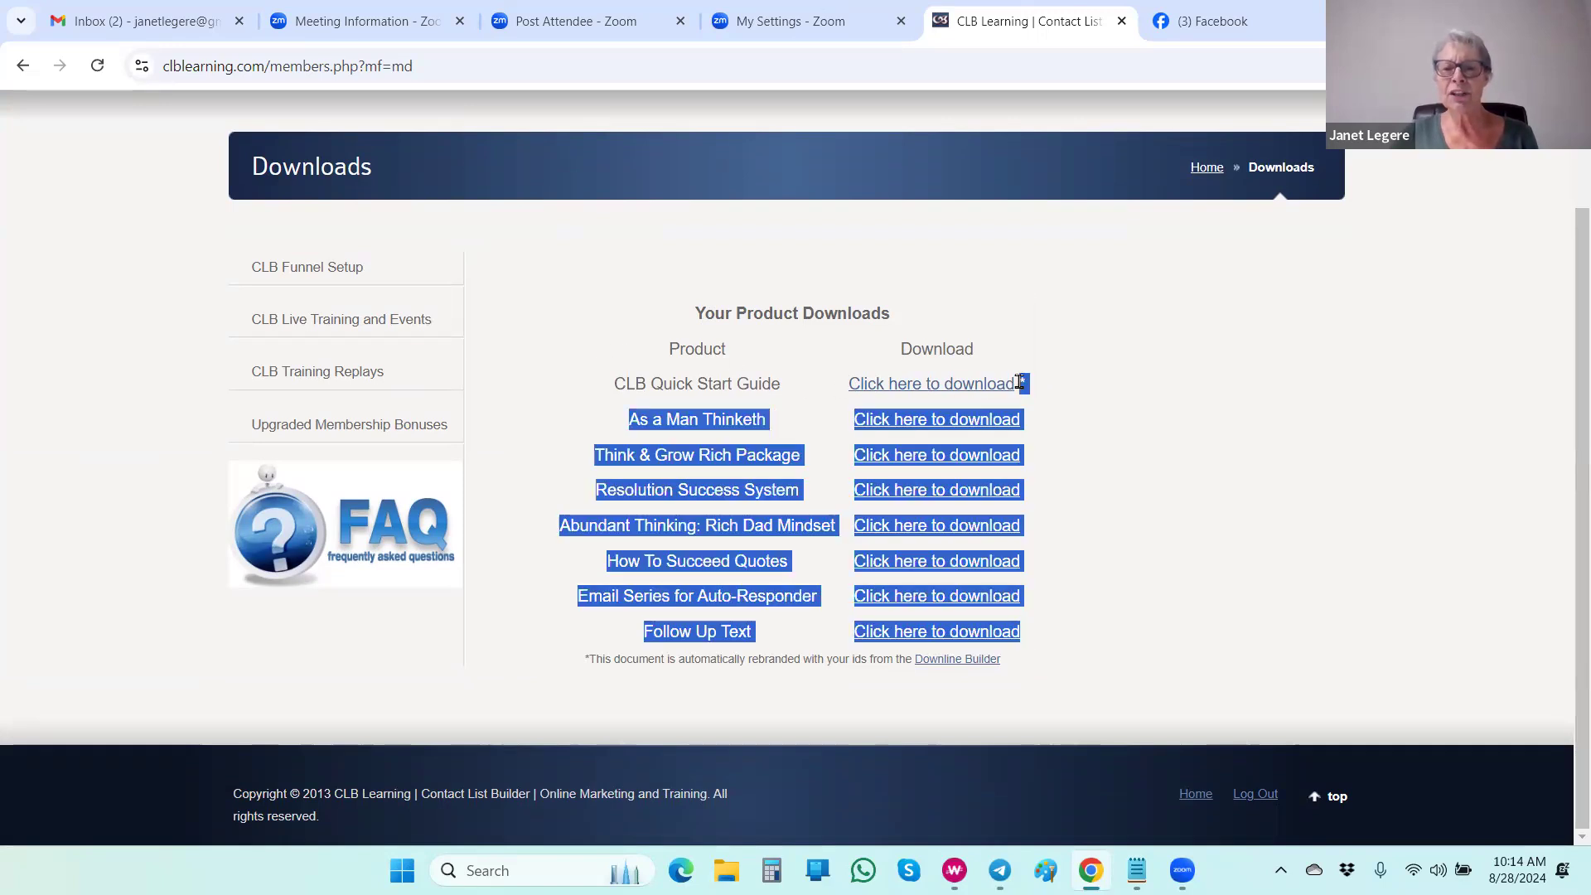
click(1024, 384)
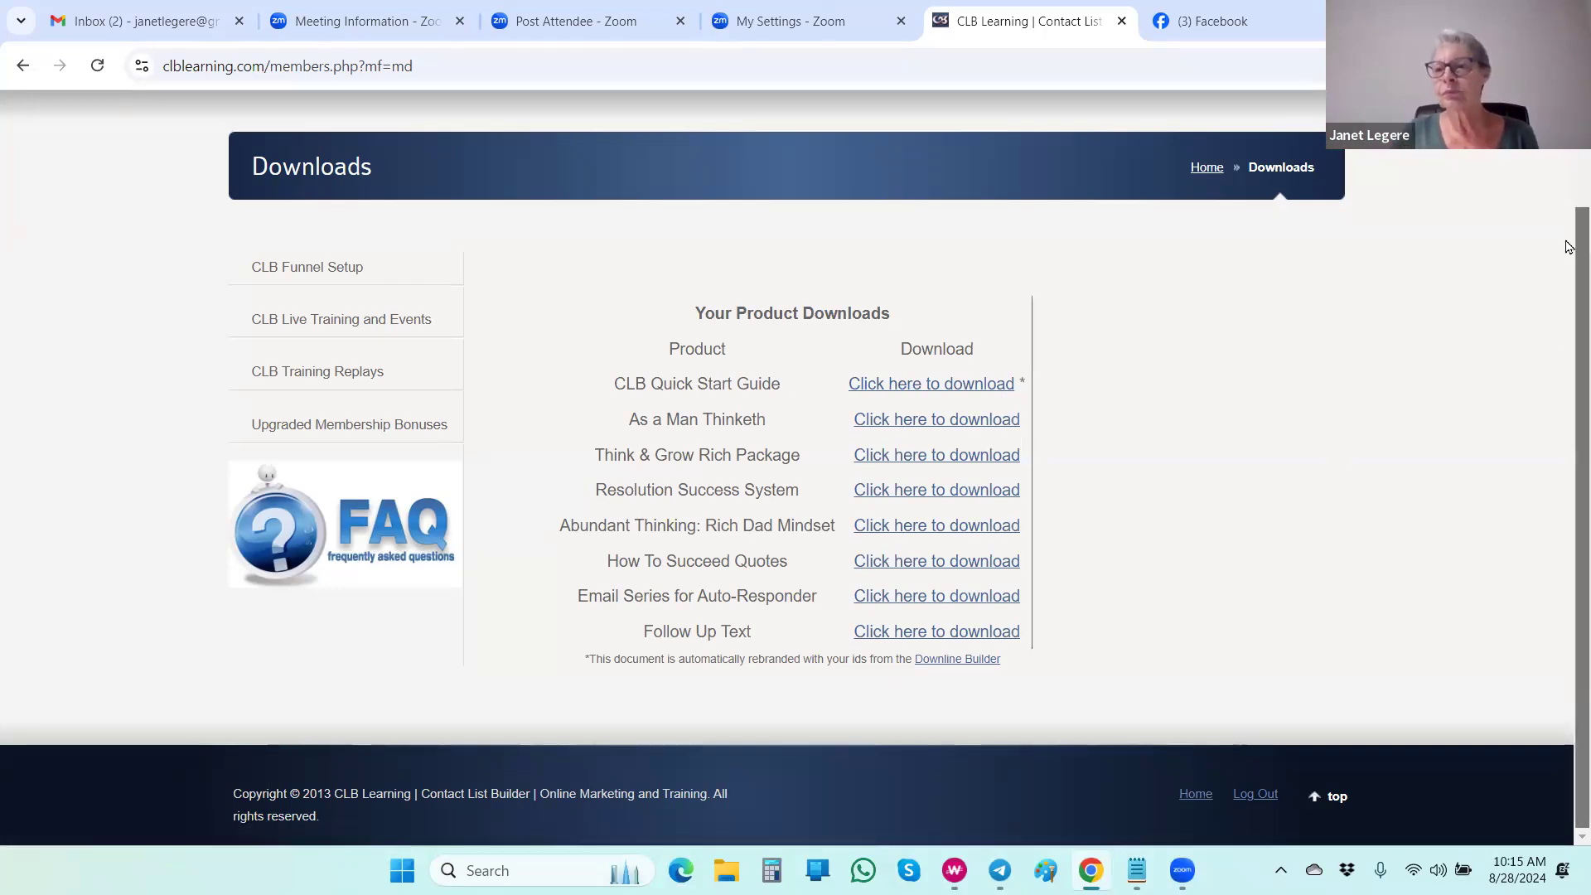
scroll(1119, 415, up, 1)
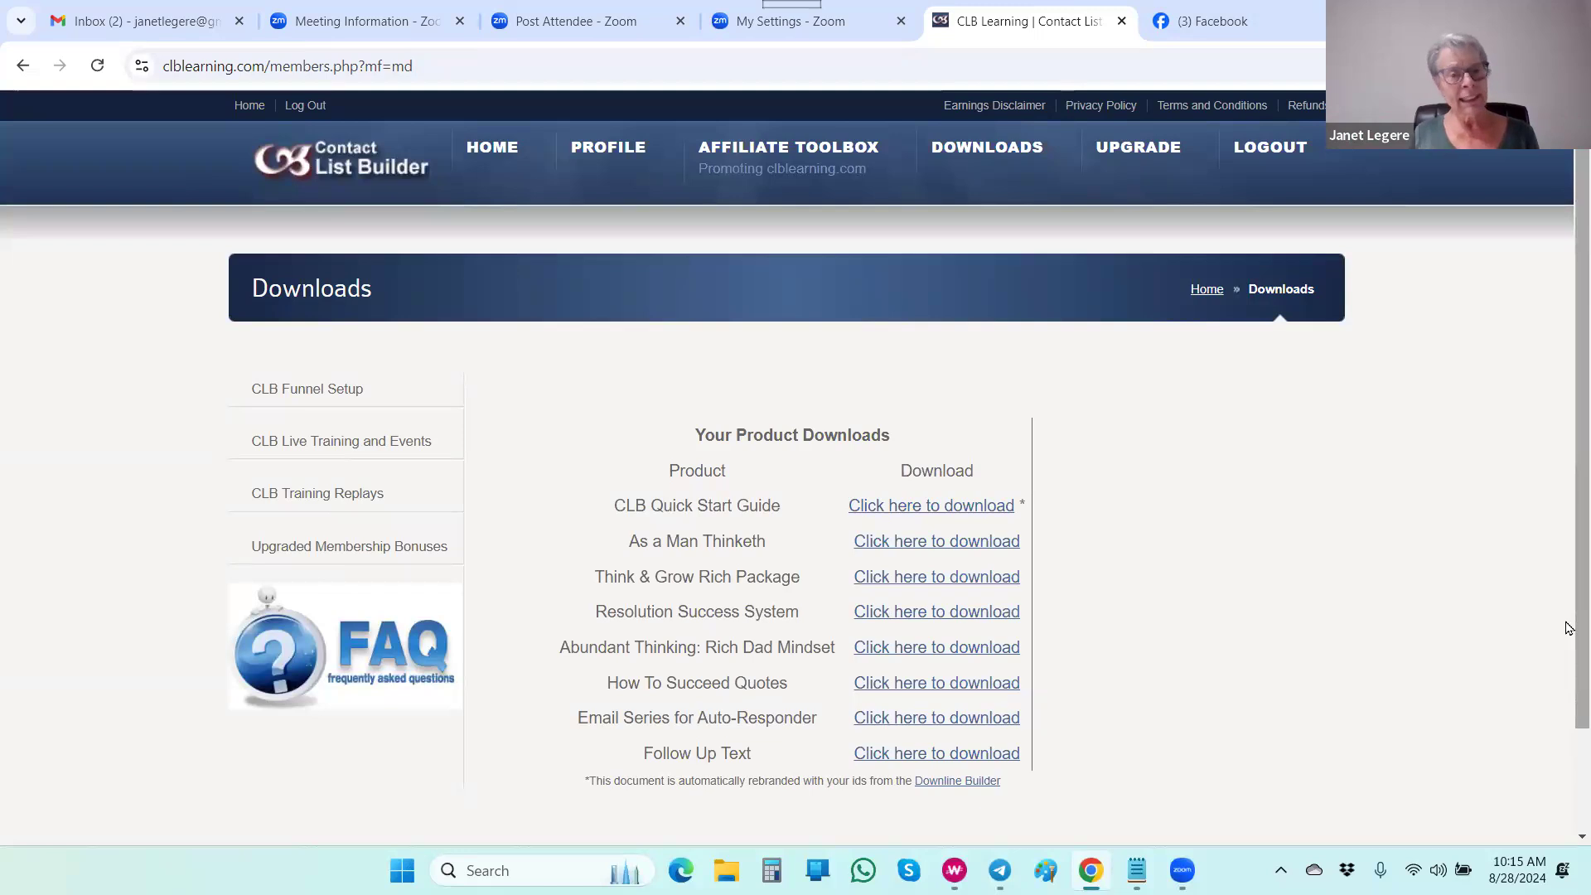
mouse_move(755, 172)
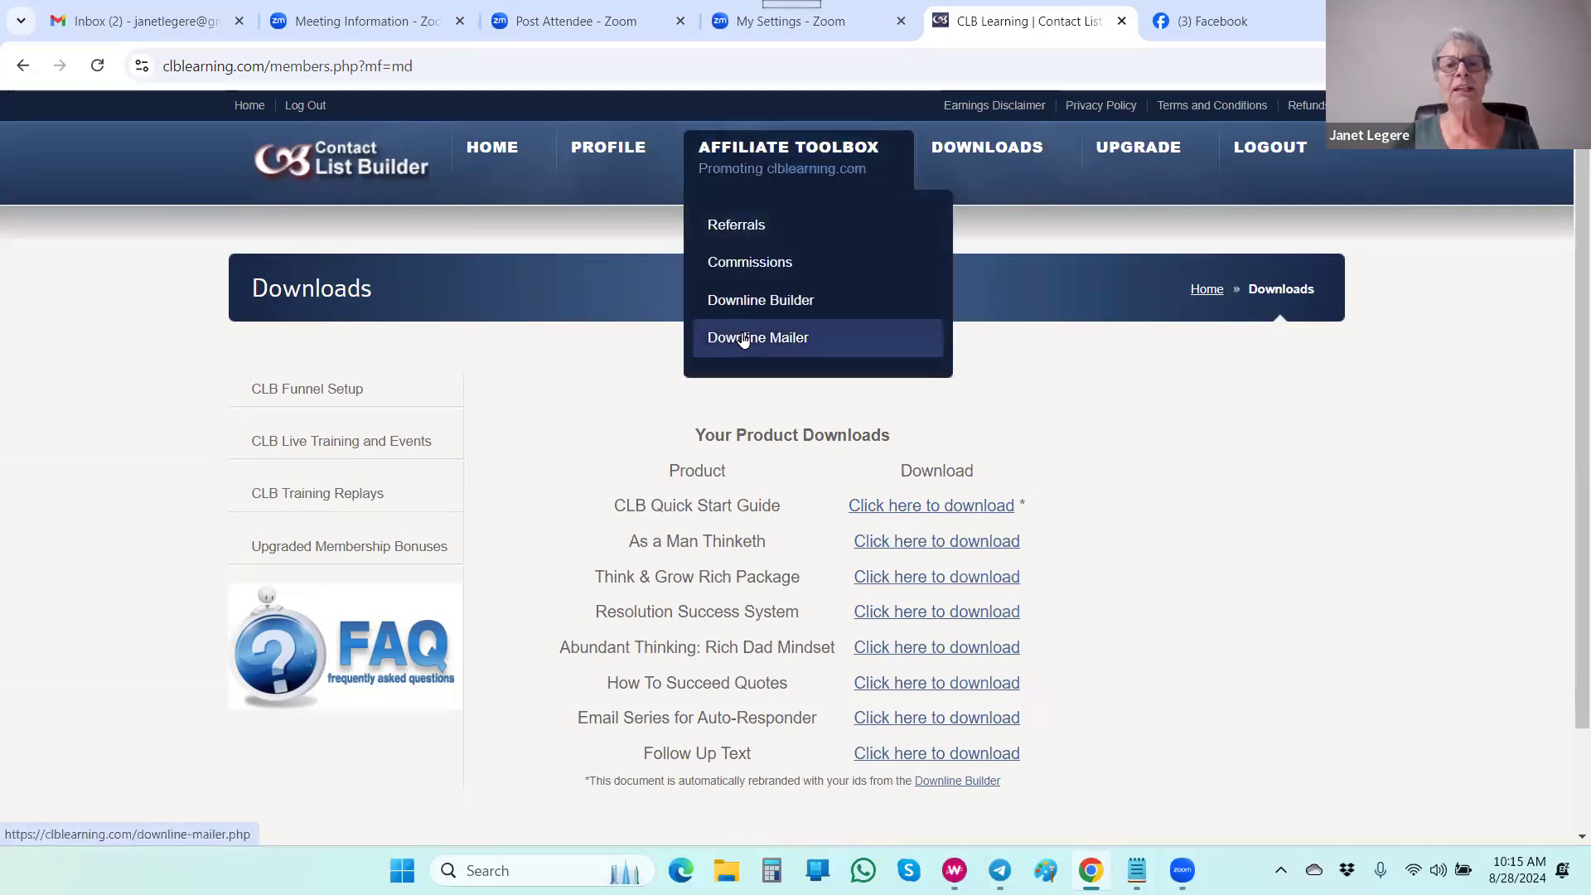
- Open Affiliate Toolbox > Downline Mailer and review the Compose Downline Email subject and message fields
click(759, 338)
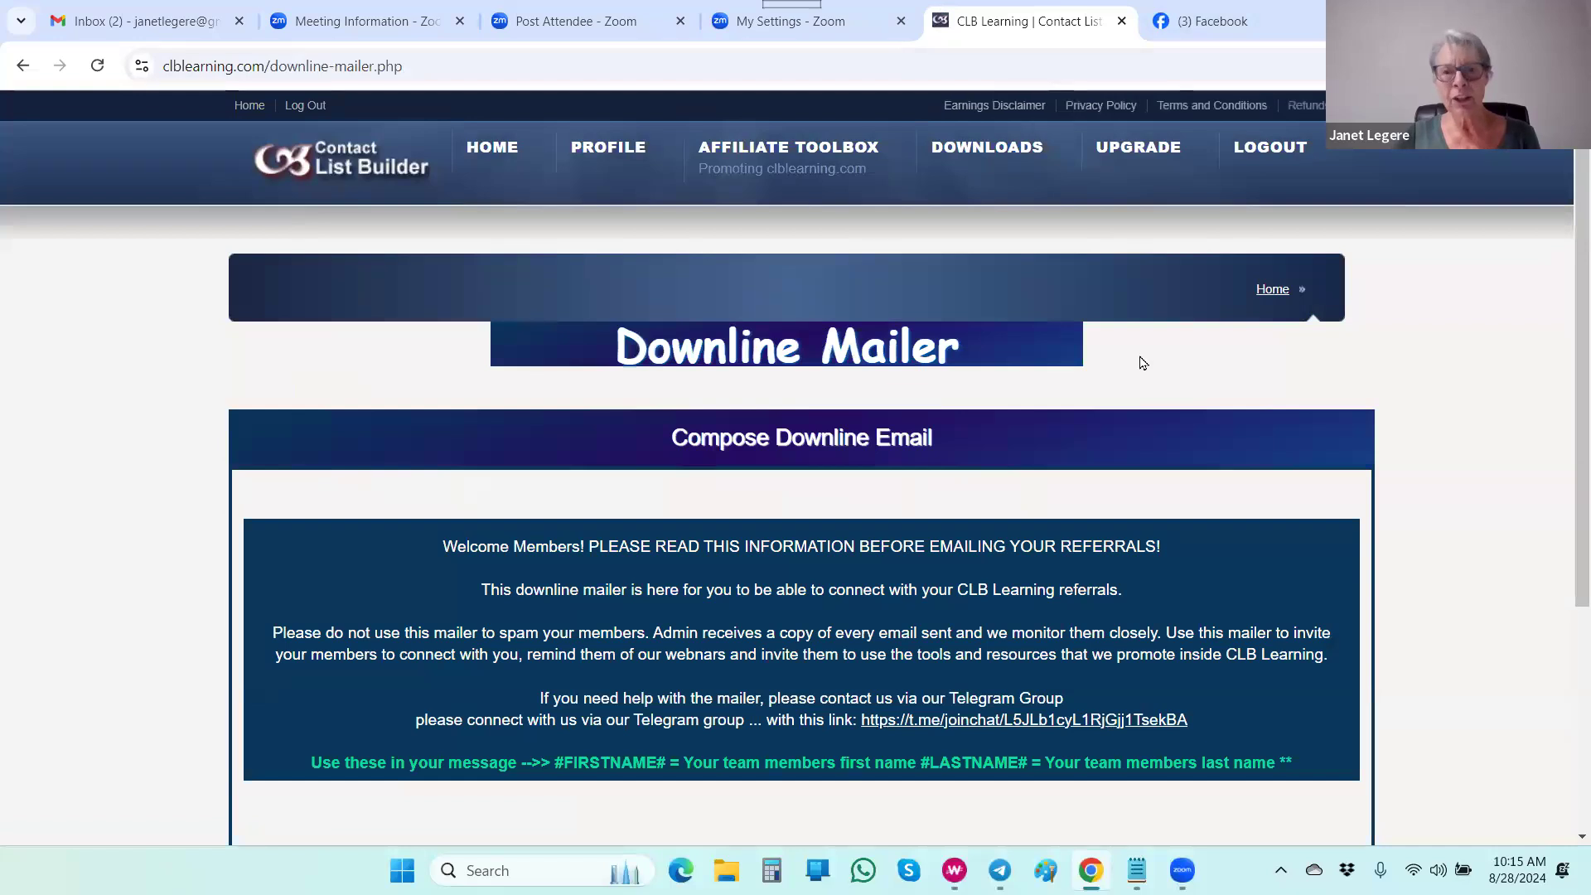
scroll(1532, 512, down, 4)
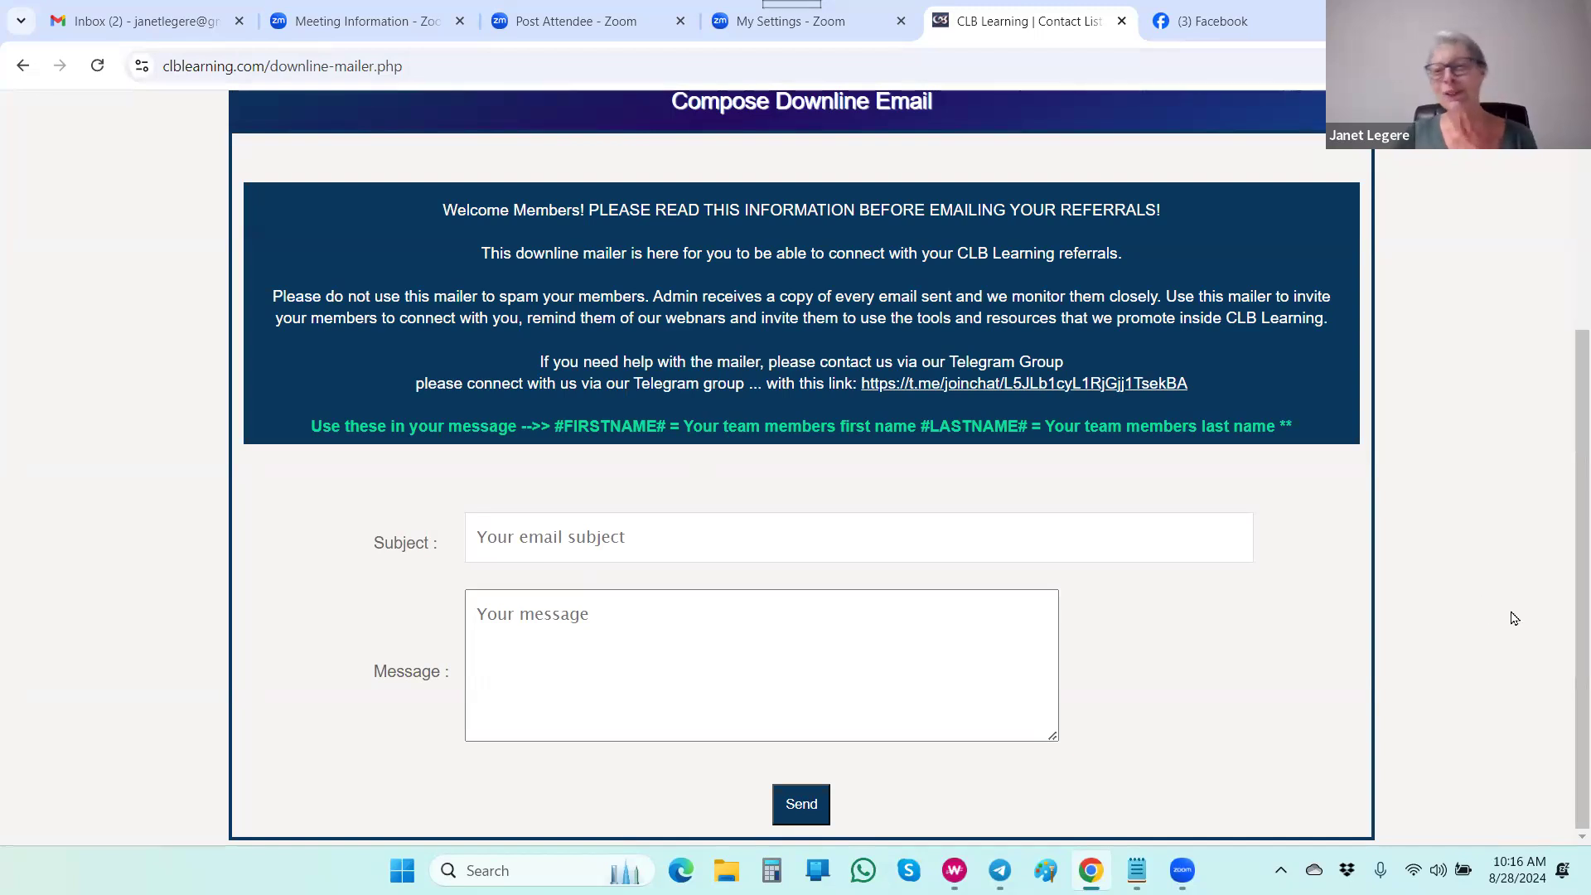
scroll(1566, 501, up, 4)
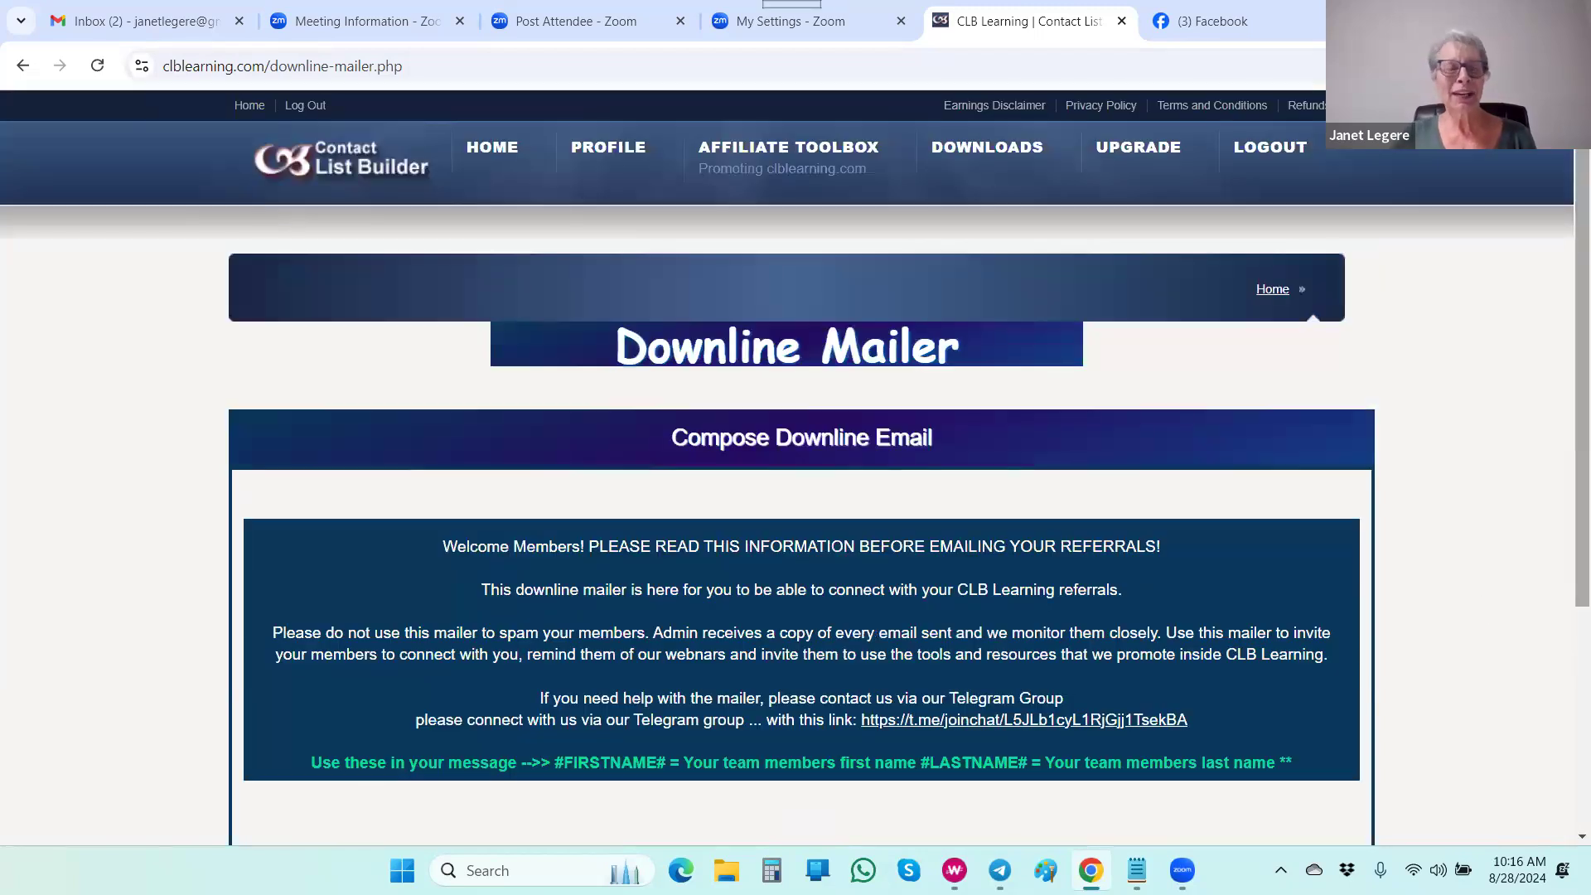
- Return to the members Home page and review the welcome, sponsor, affiliate ID and referral link
click(503, 150)
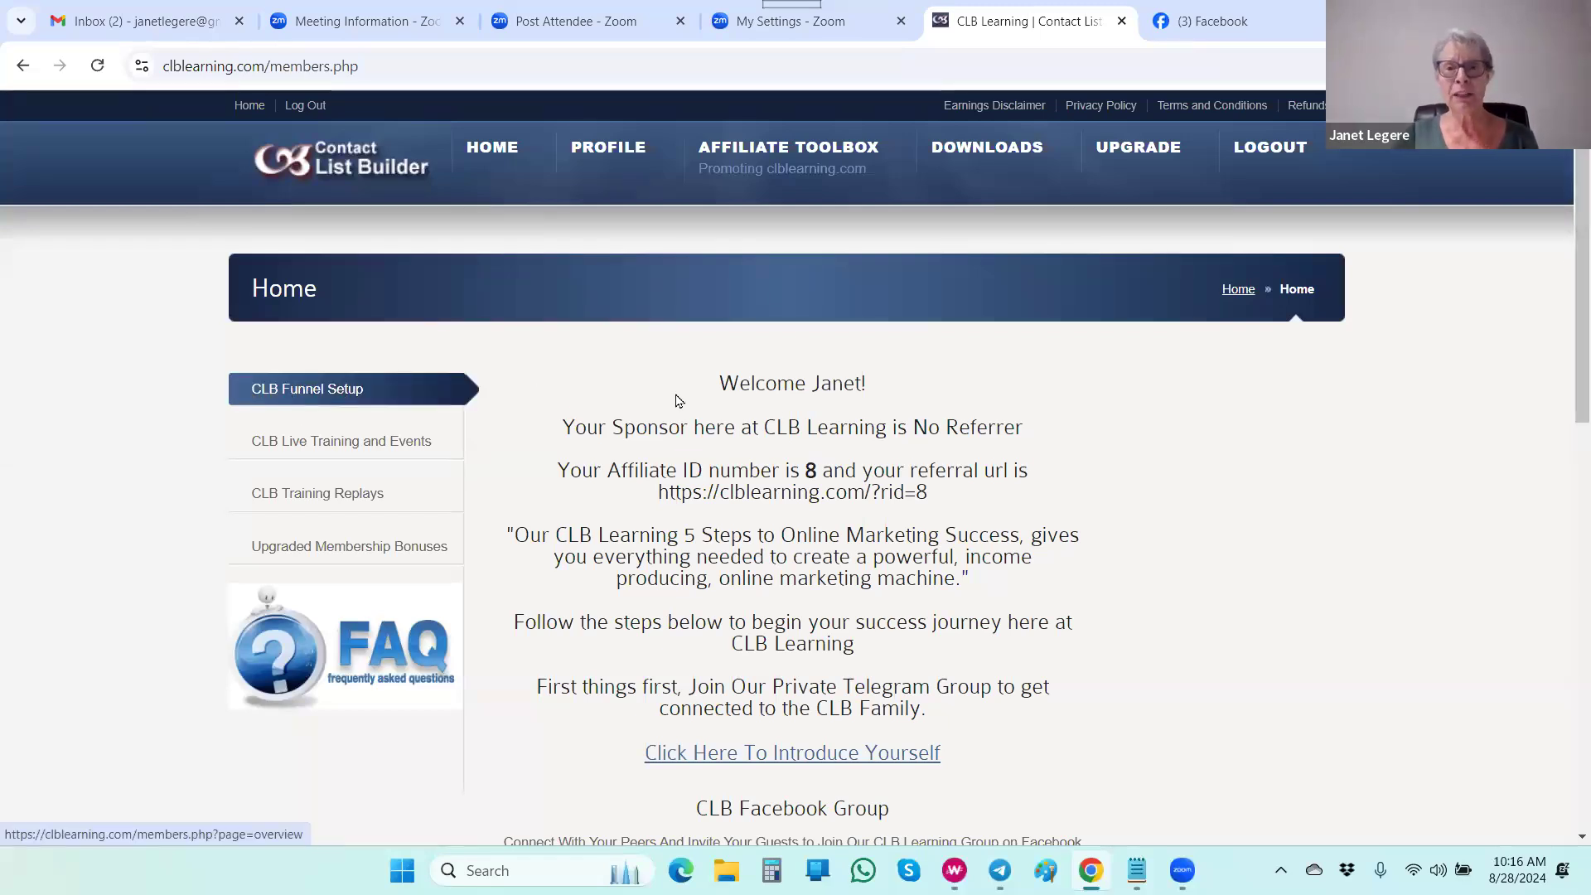
scroll(1569, 249, down, 15)
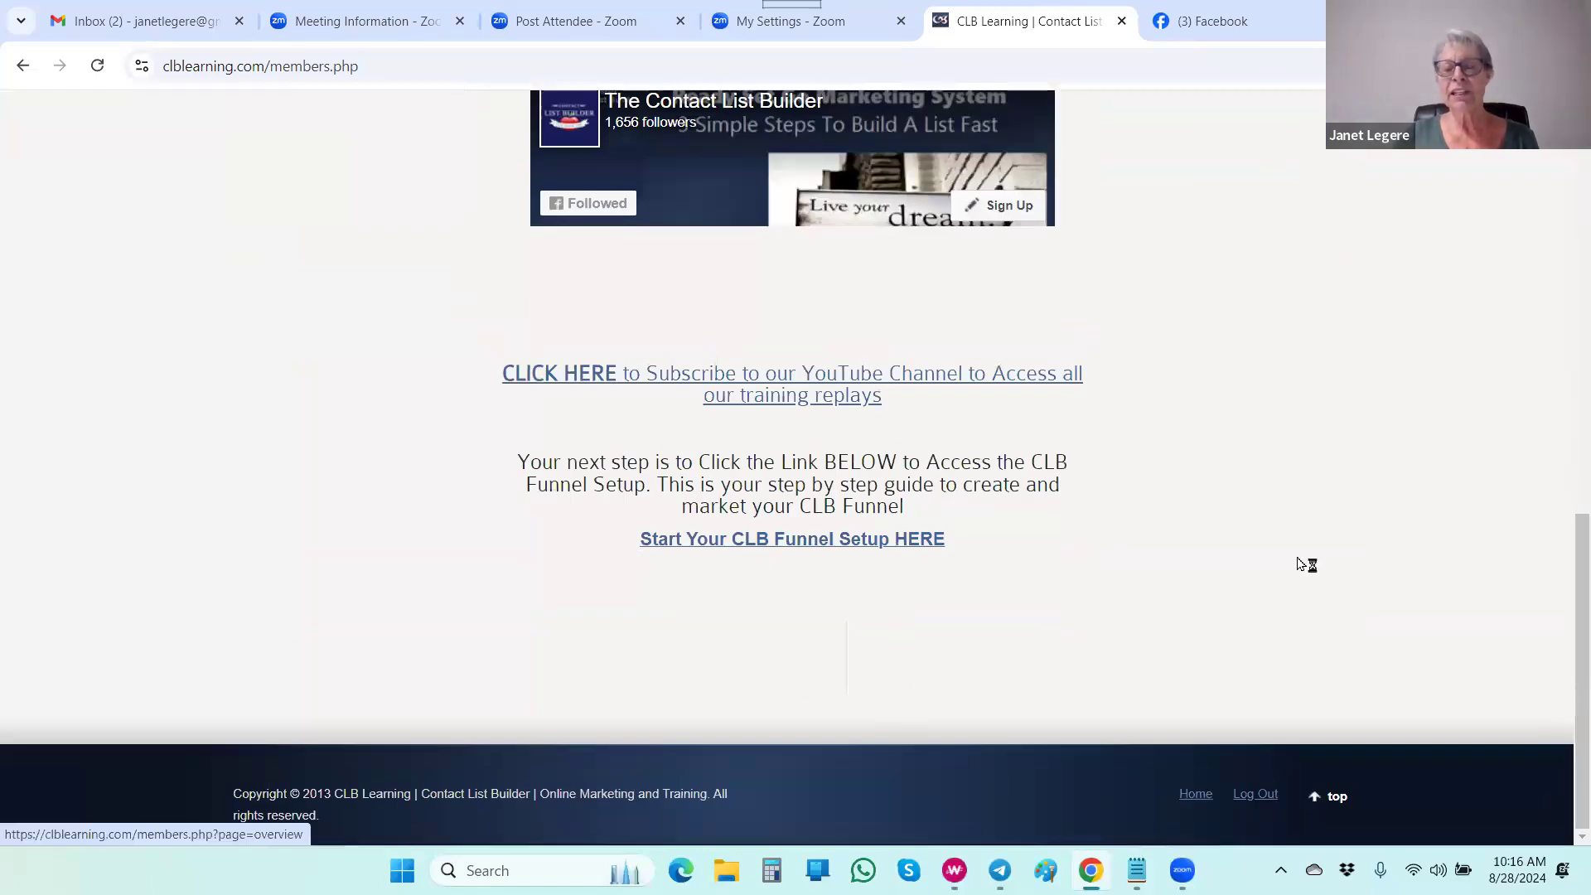
scroll(1567, 593, up, 2)
scroll(1566, 593, up, 15)
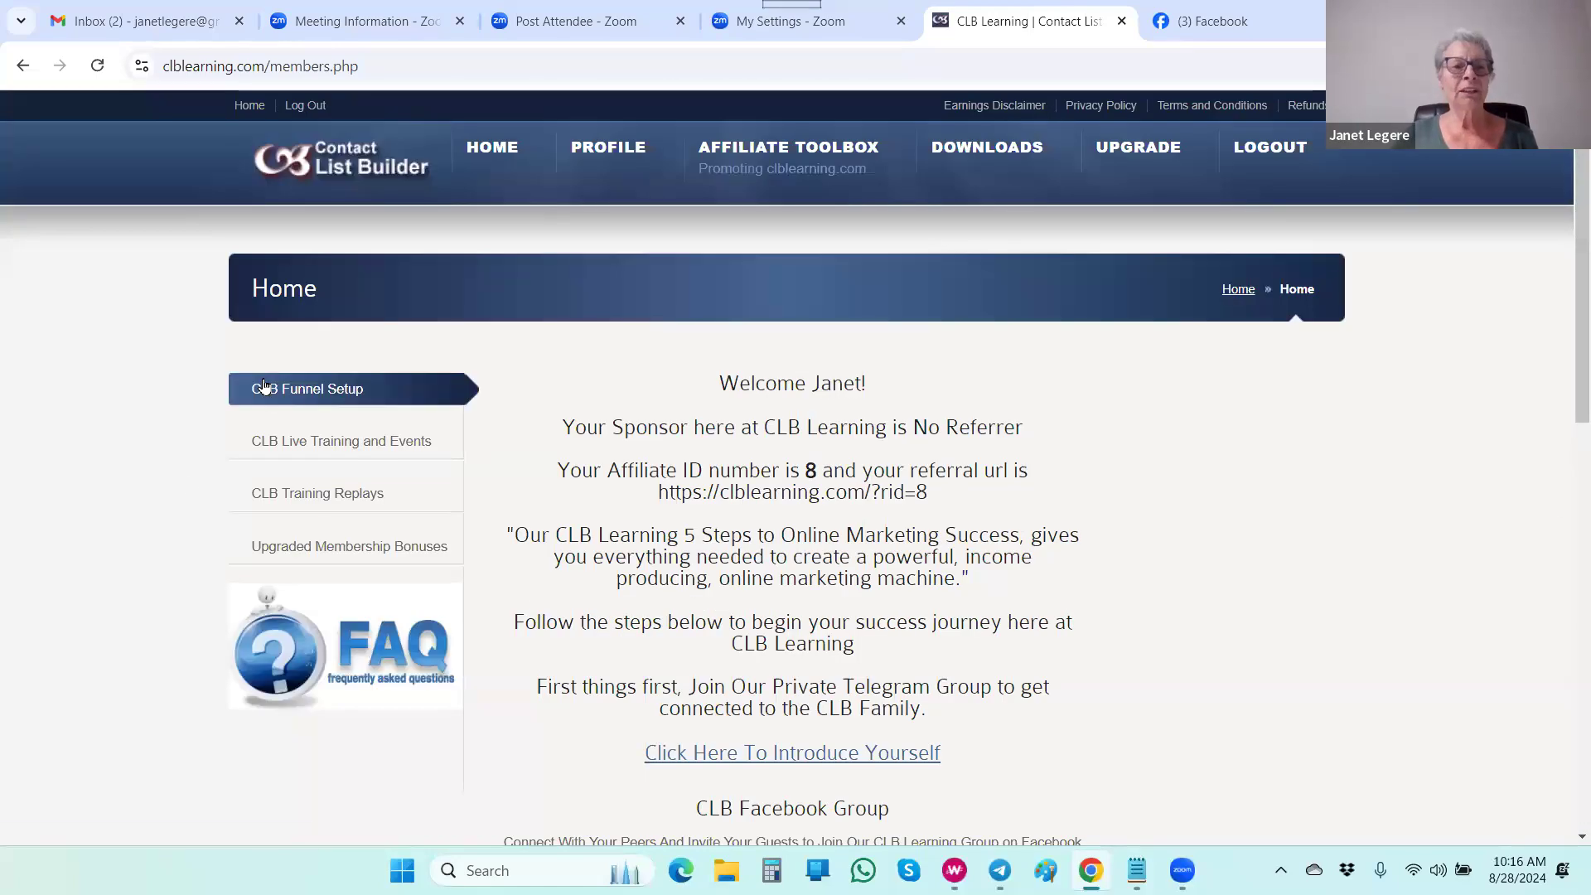
- Go from CLB Funnel Setup to the Setup Your CLB Funnel page with Step 1 and three share codes
click(312, 391)
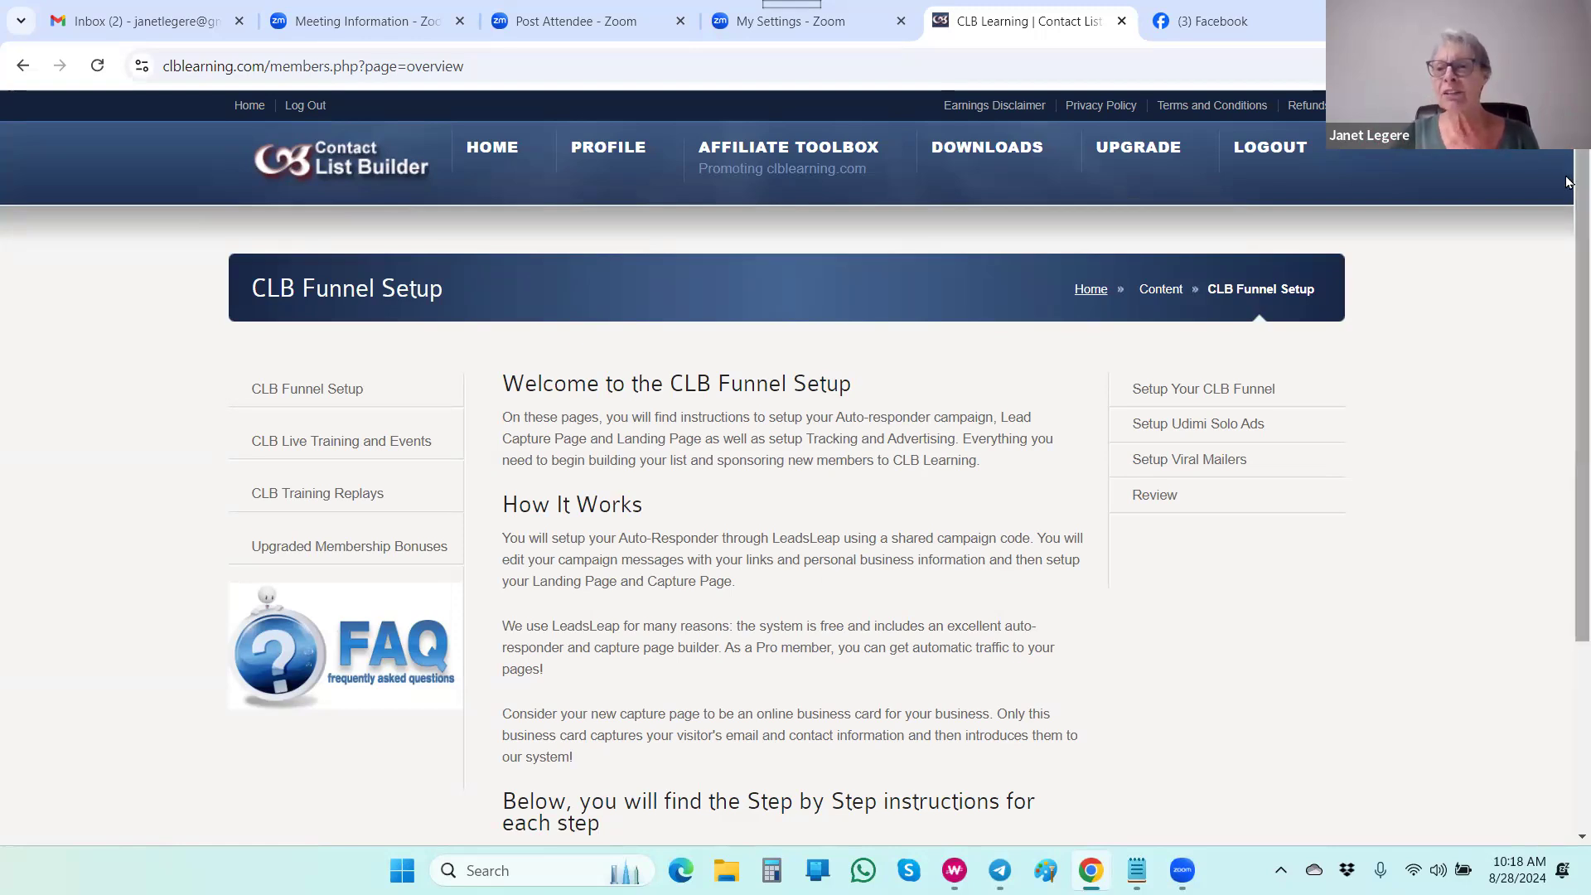
scroll(1566, 183, down, 3)
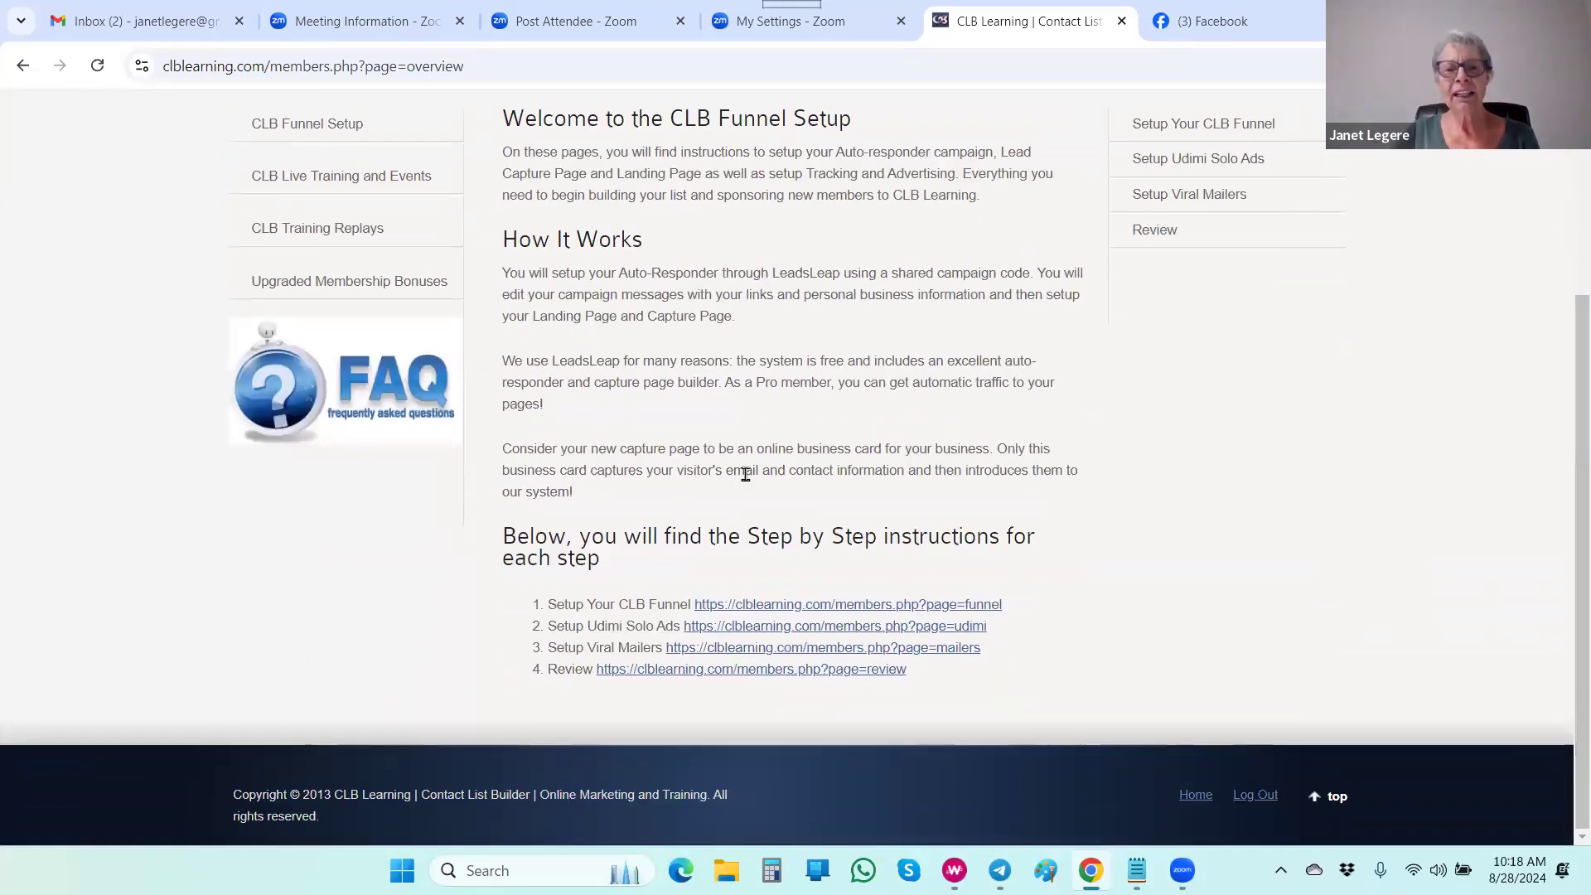
click(847, 612)
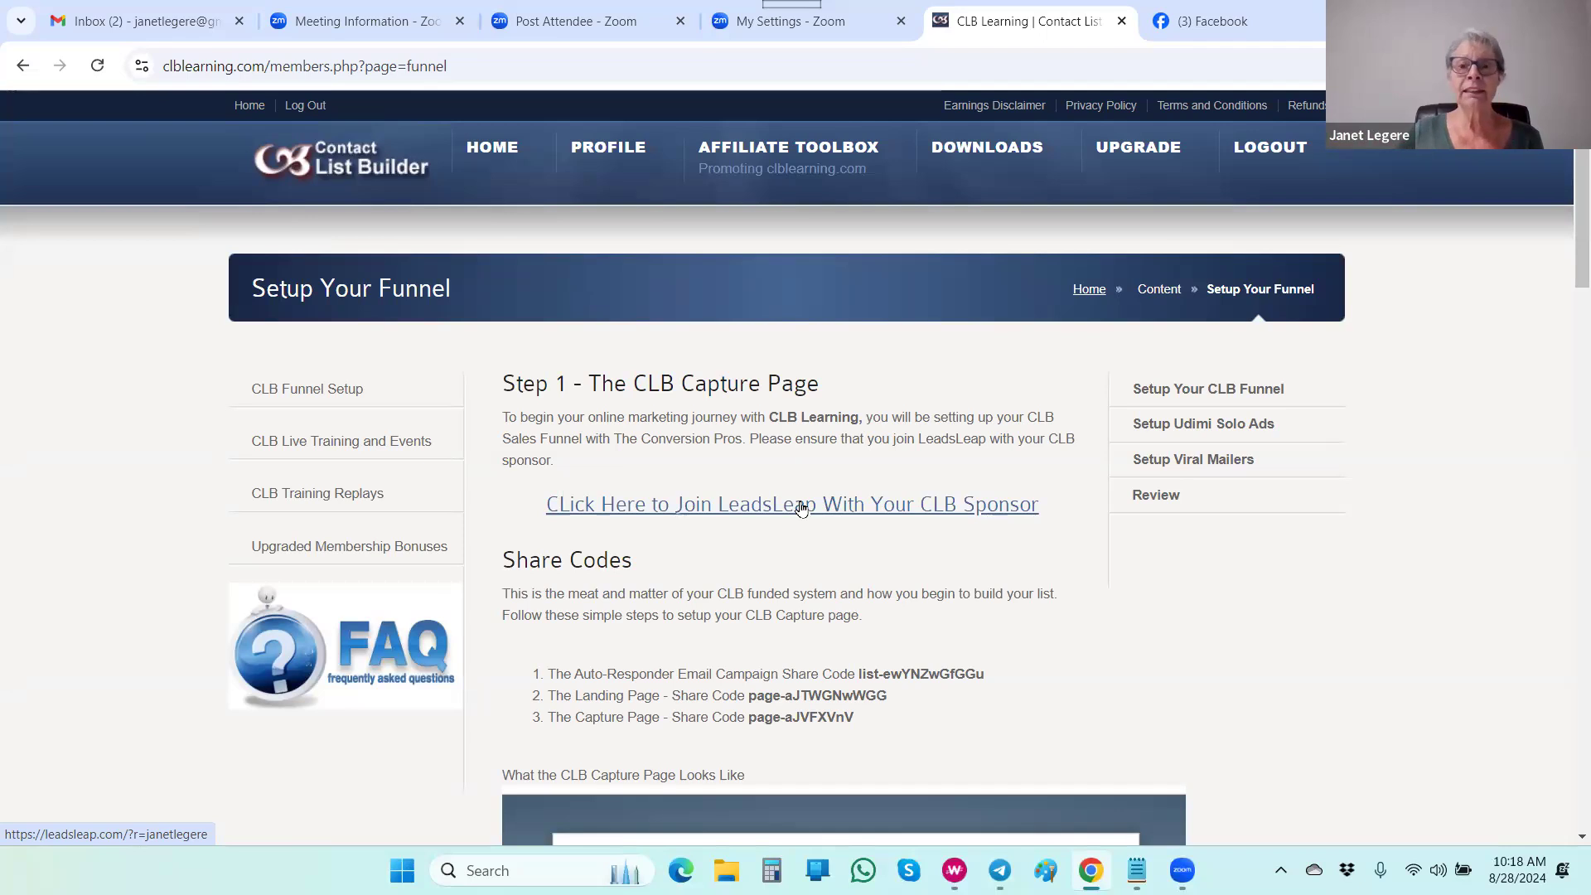
- Open LeadsLeap via the CLB sponsor join link in a new tab and log in to the Dashboard
click(801, 508)
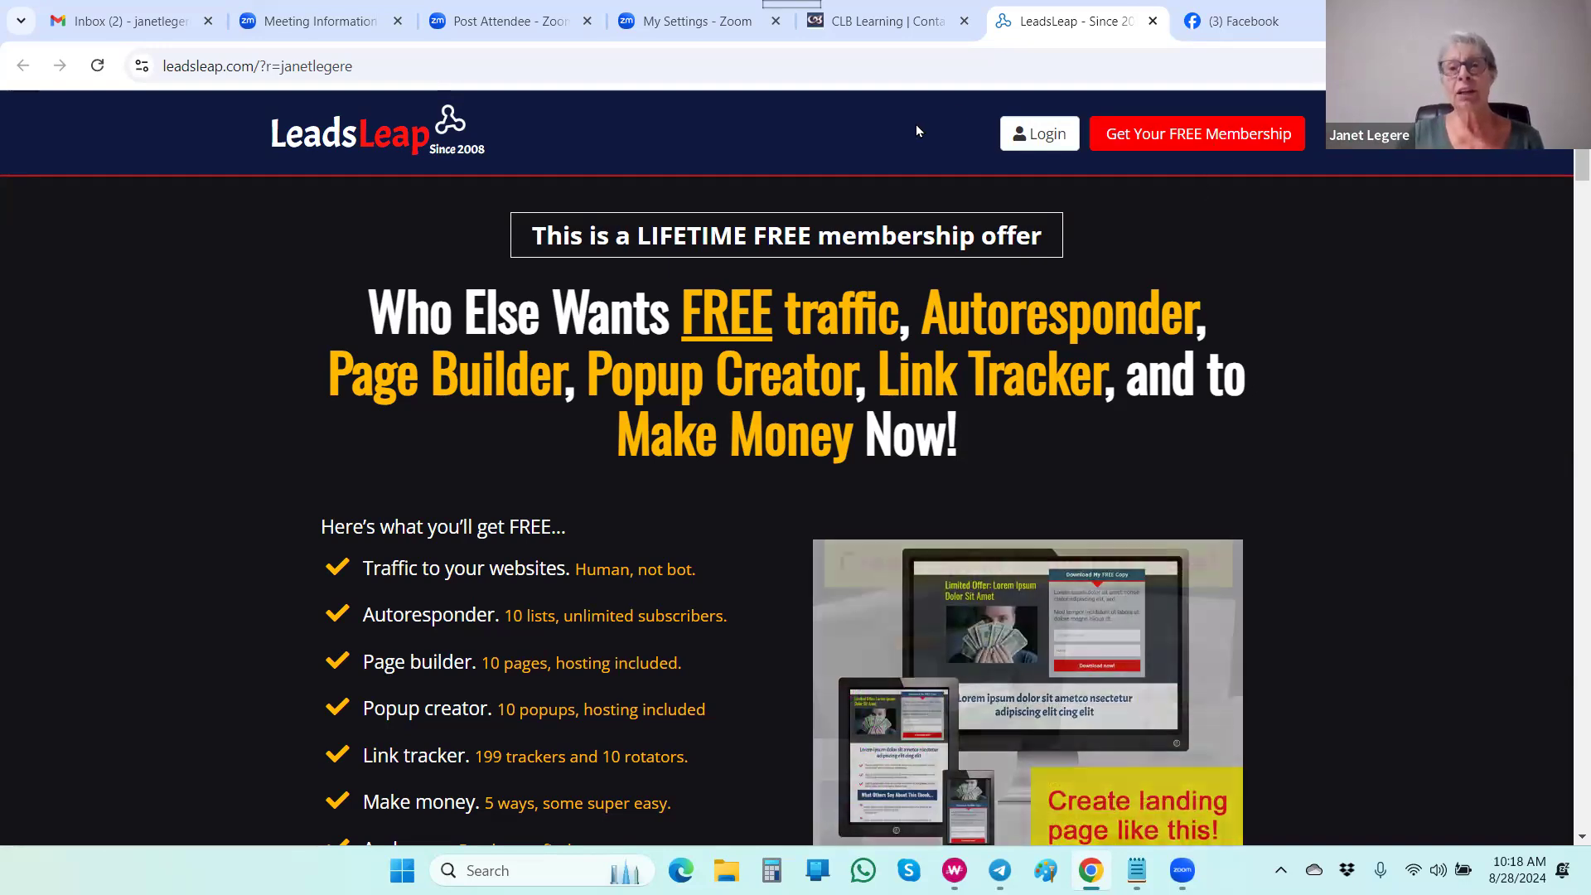
click(1043, 144)
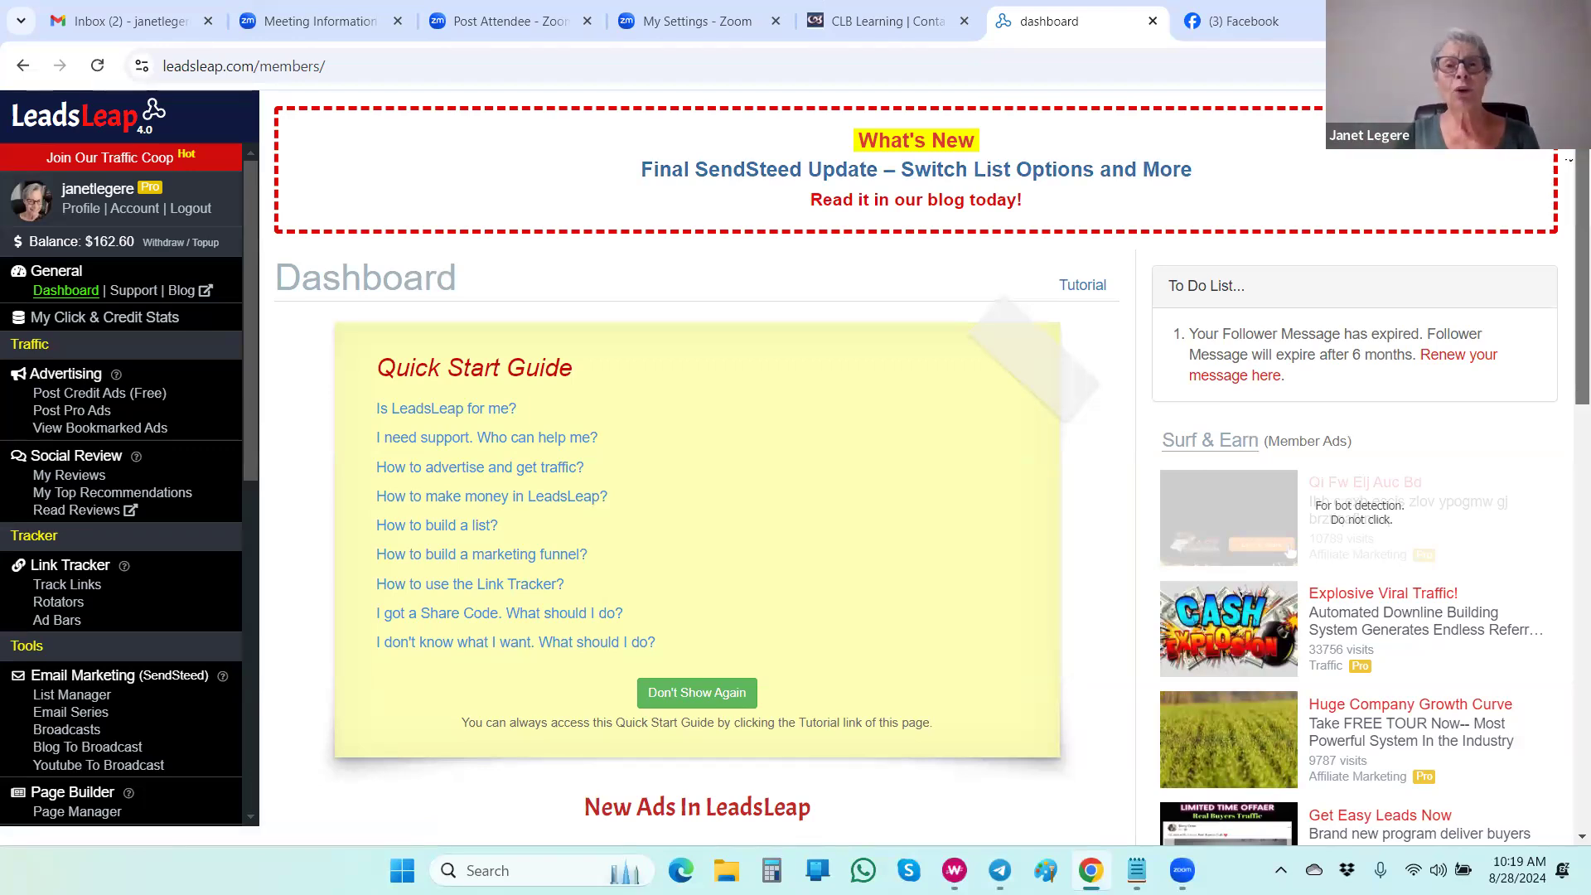
scroll(1569, 159, down, 4)
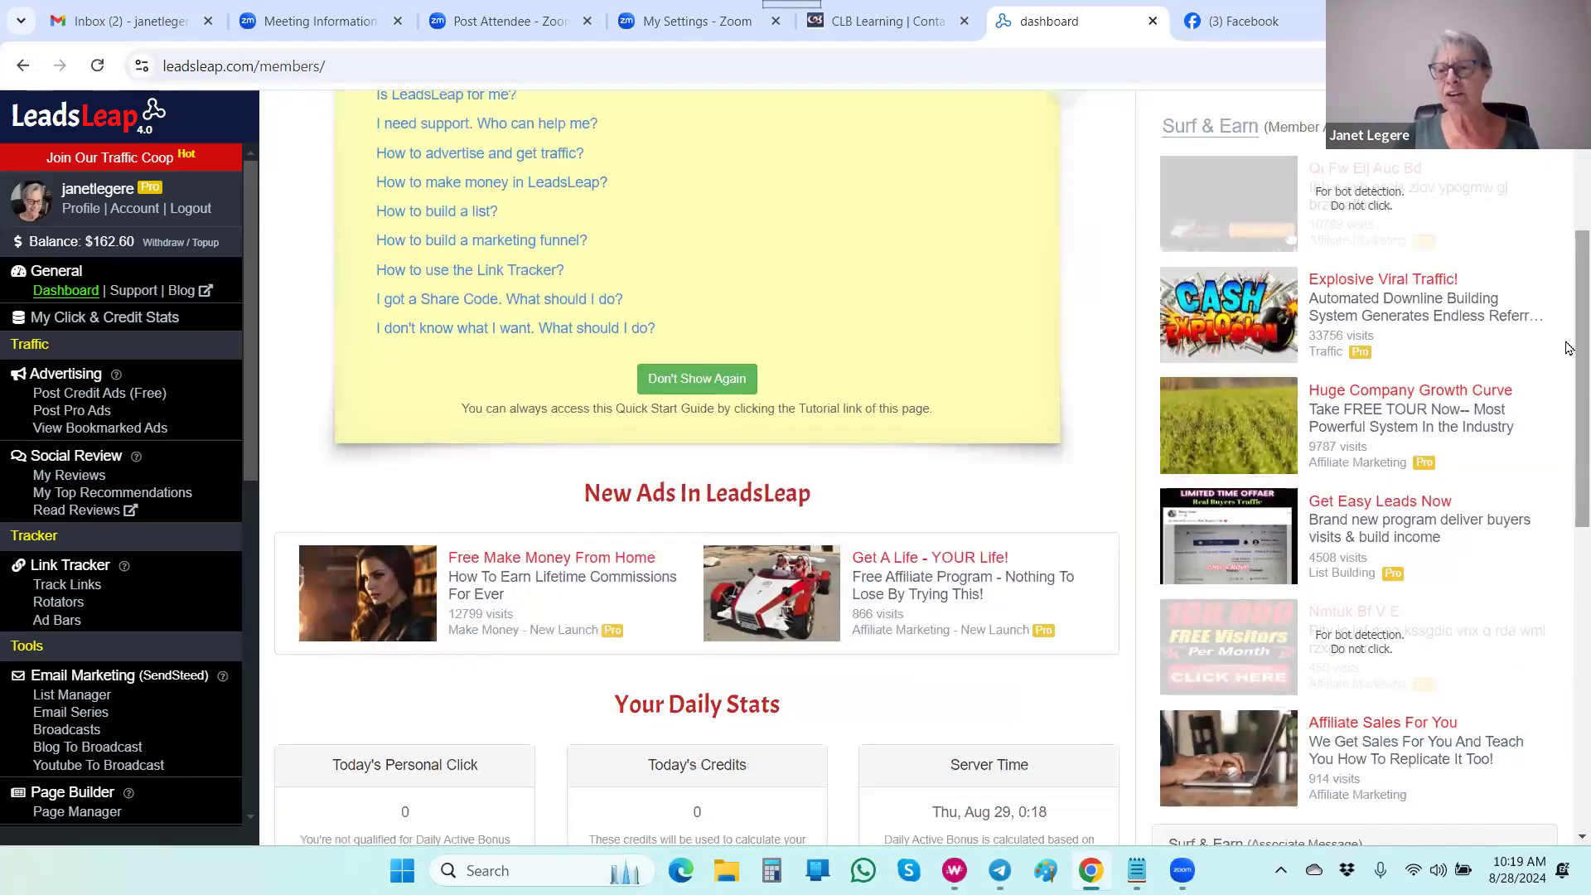
scroll(1569, 283, down, 2)
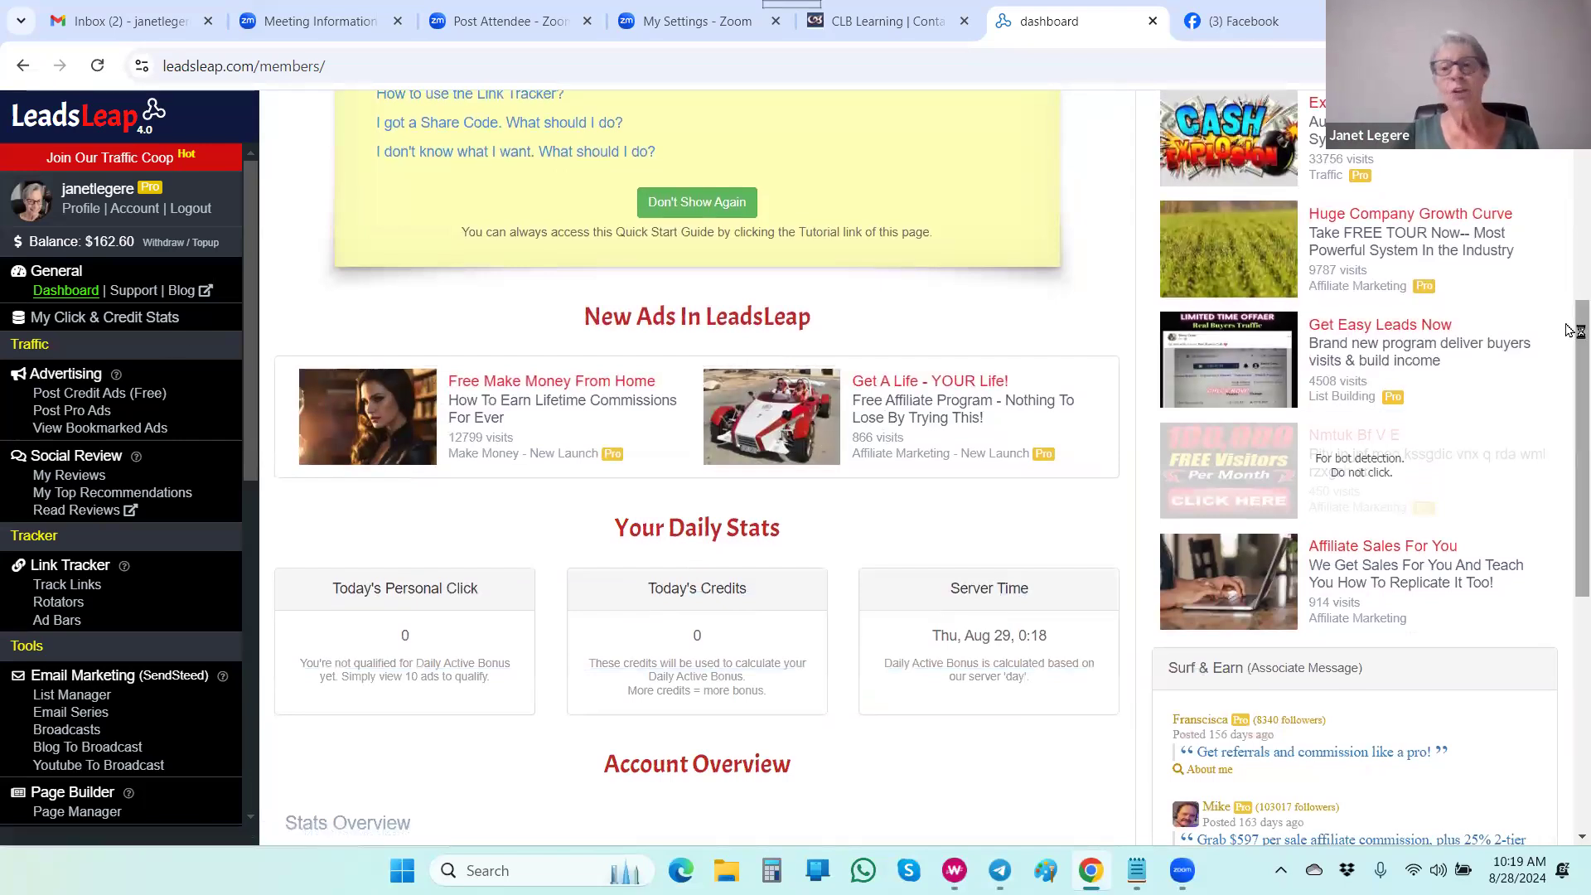
scroll(1569, 330, down, 7)
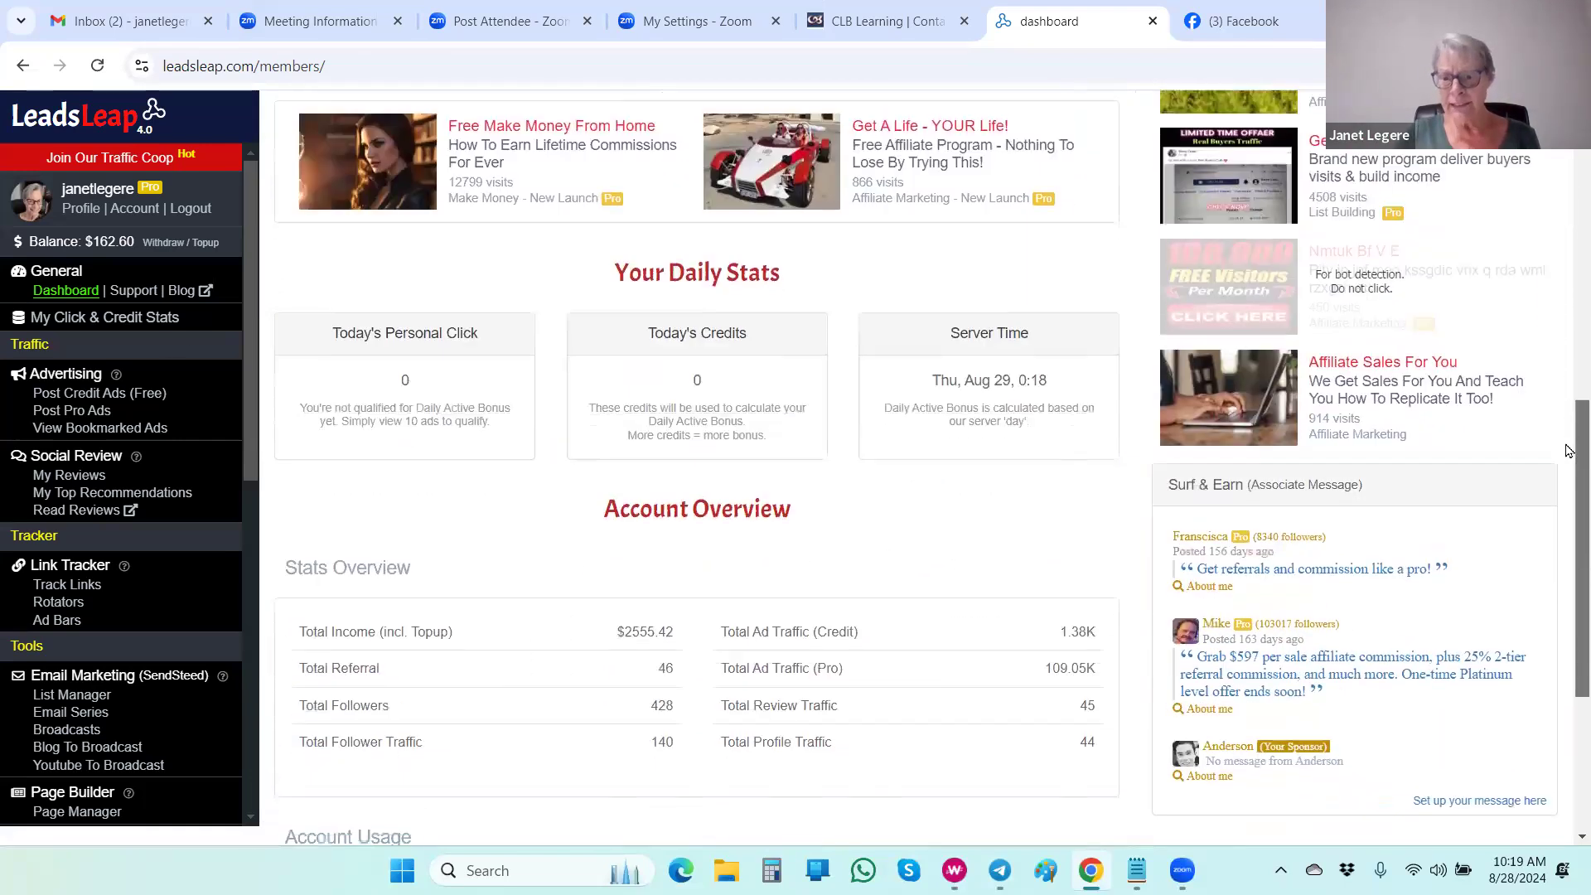
scroll(1569, 408, up, 10)
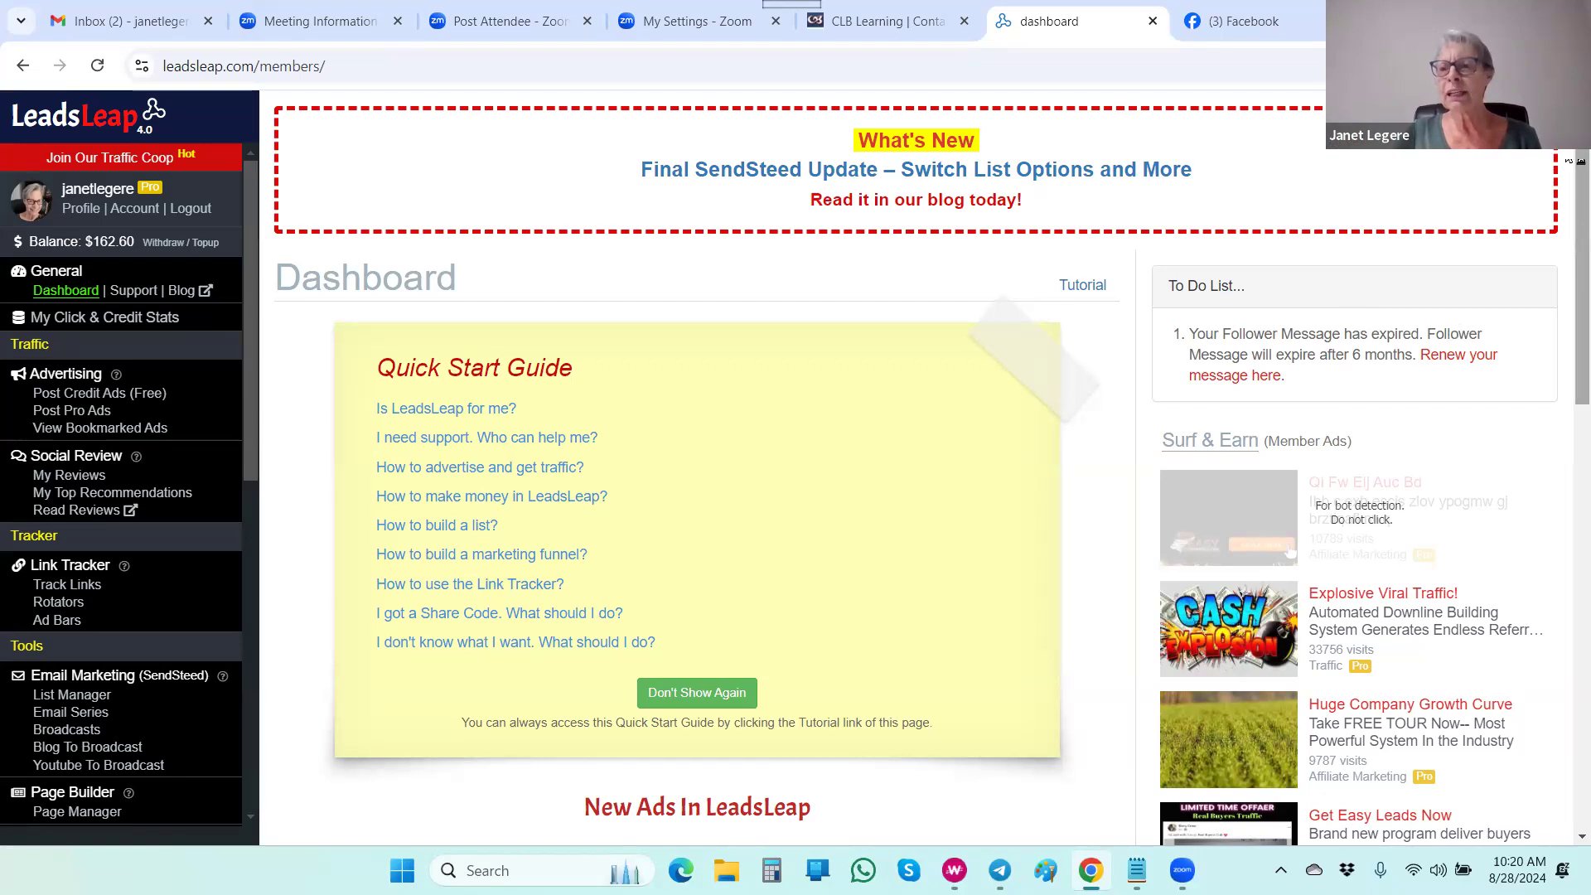
scroll(1569, 161, down, 2)
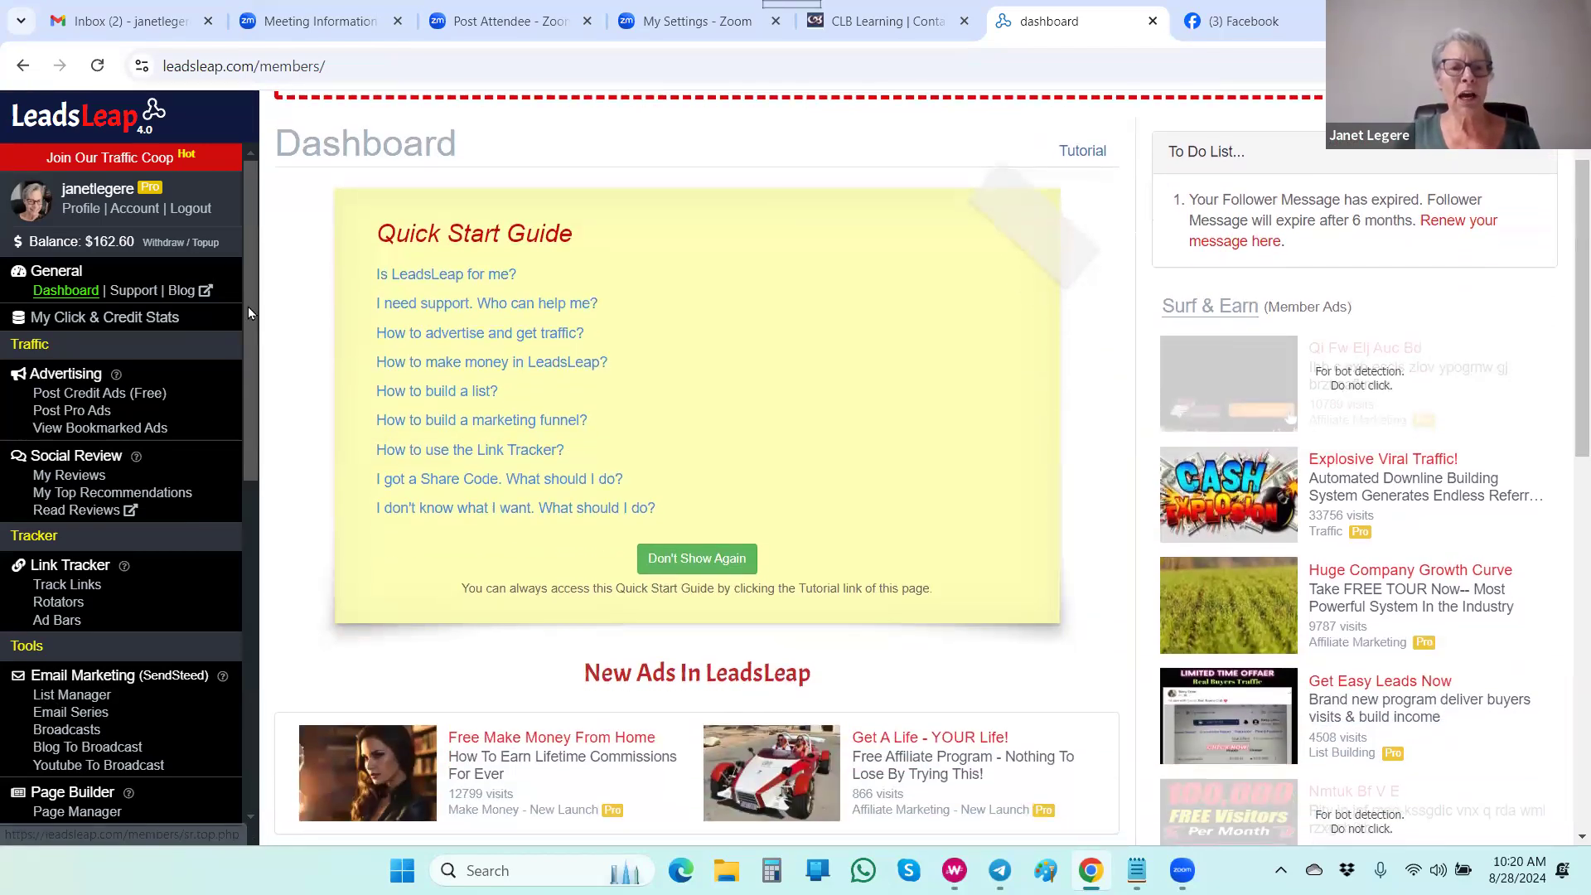
scroll(247, 310, down, 3)
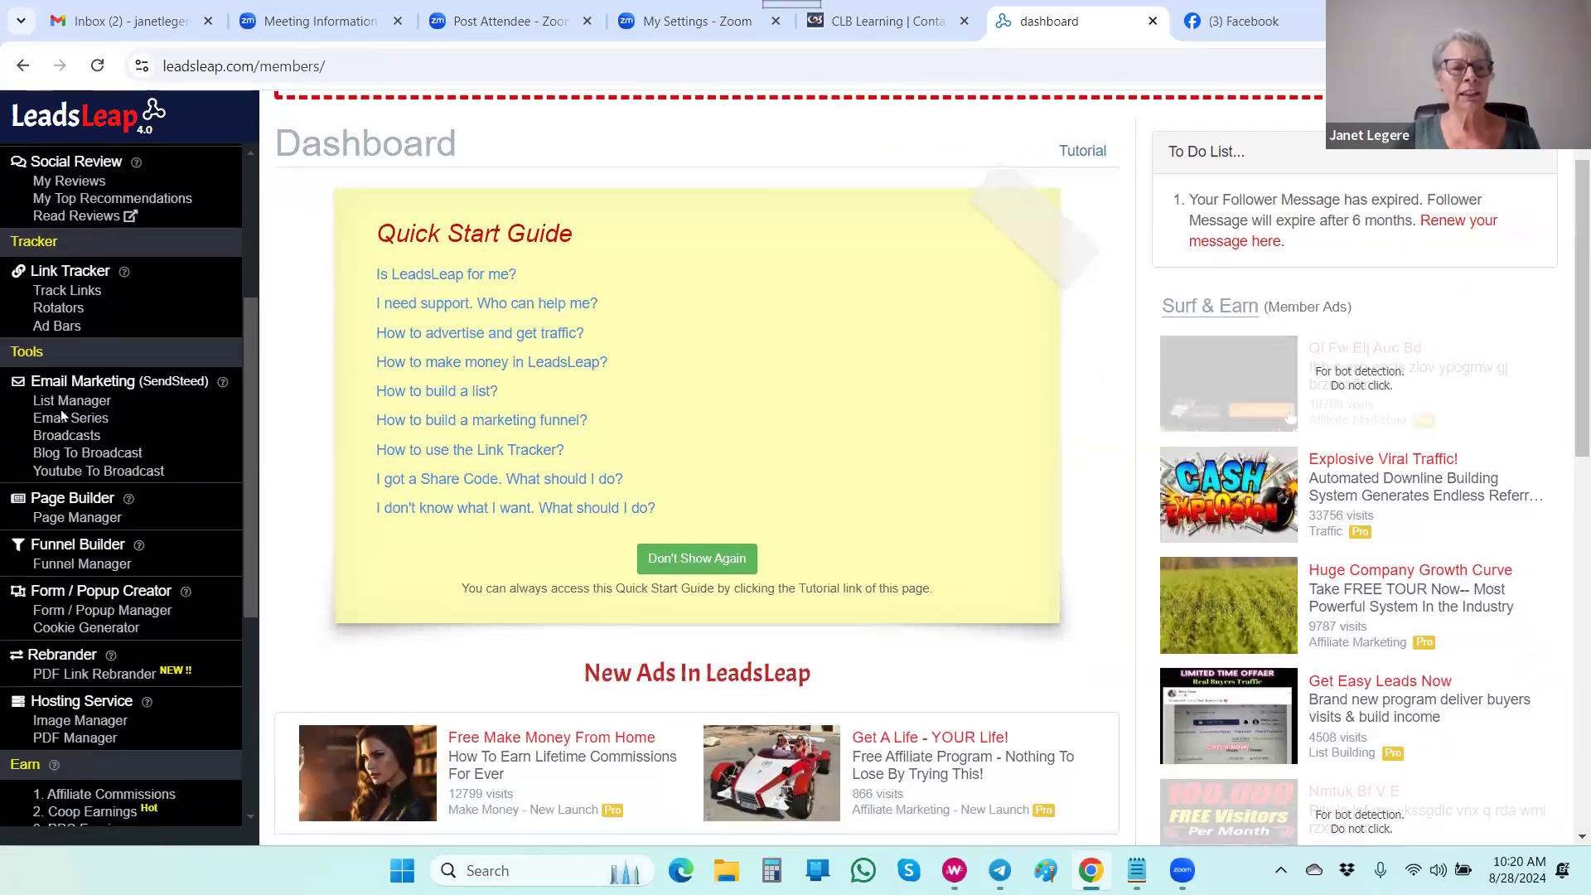
- Create a new email list named 'CLB Learning Contacts' in the List Manager
click(68, 406)
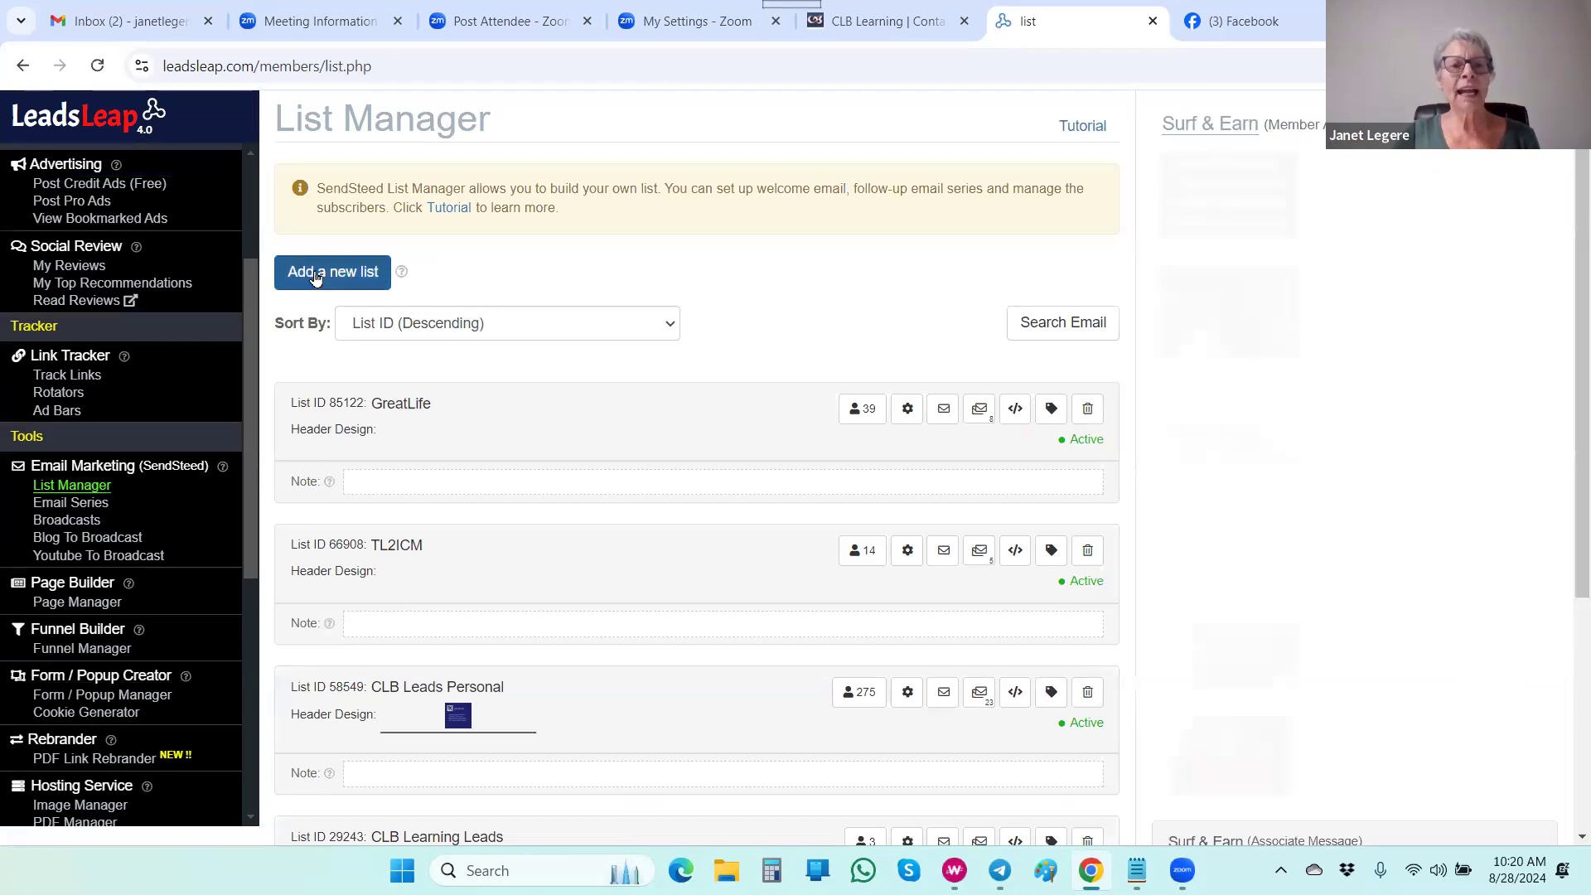
click(315, 275)
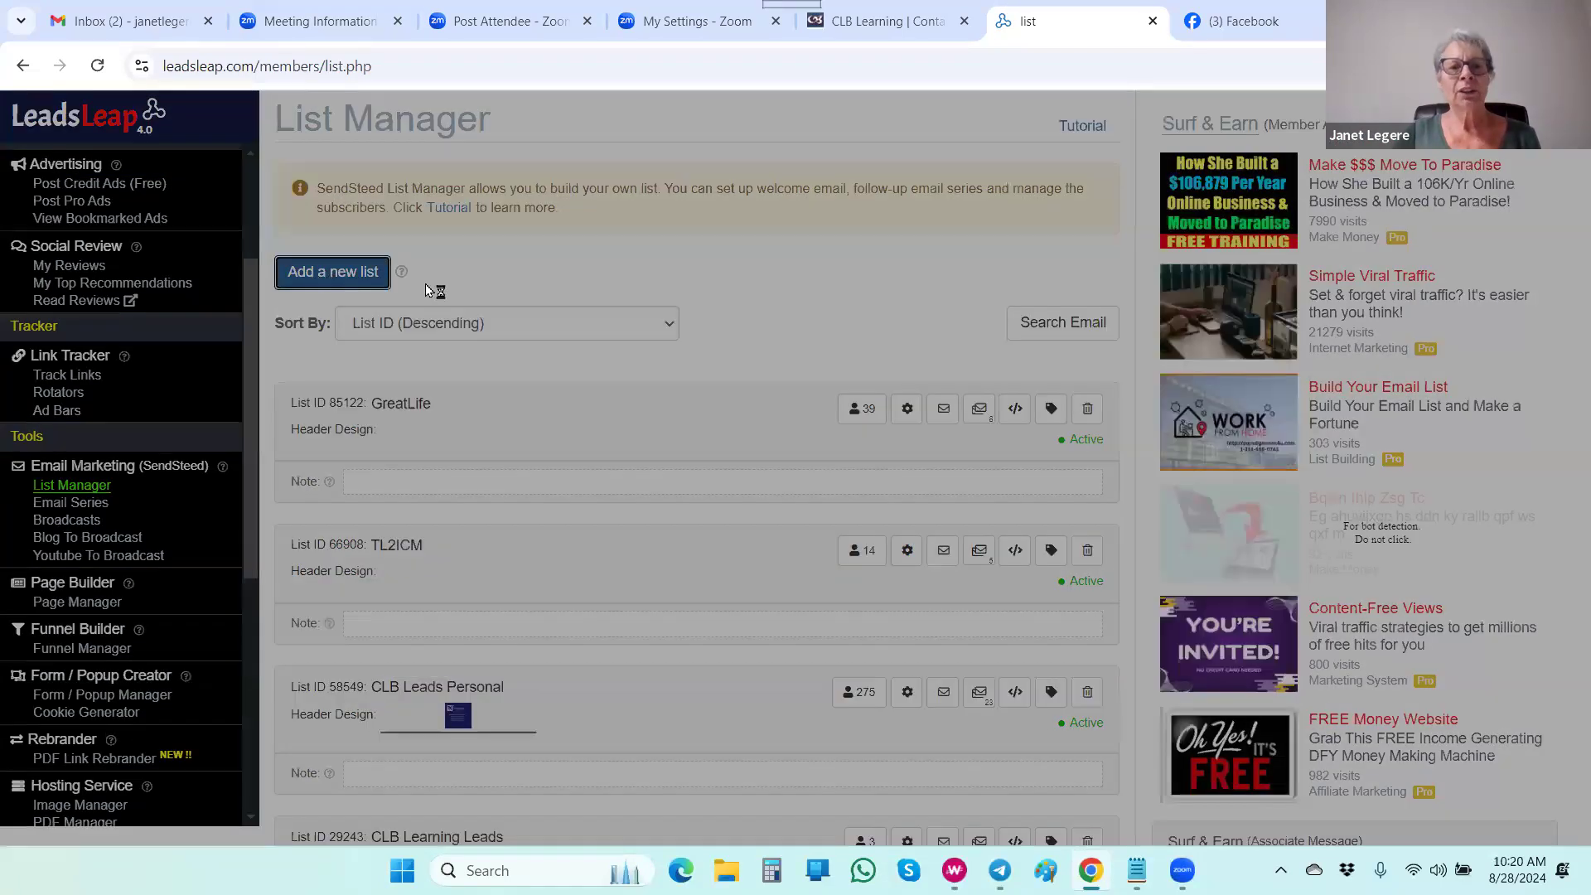
text(CL)
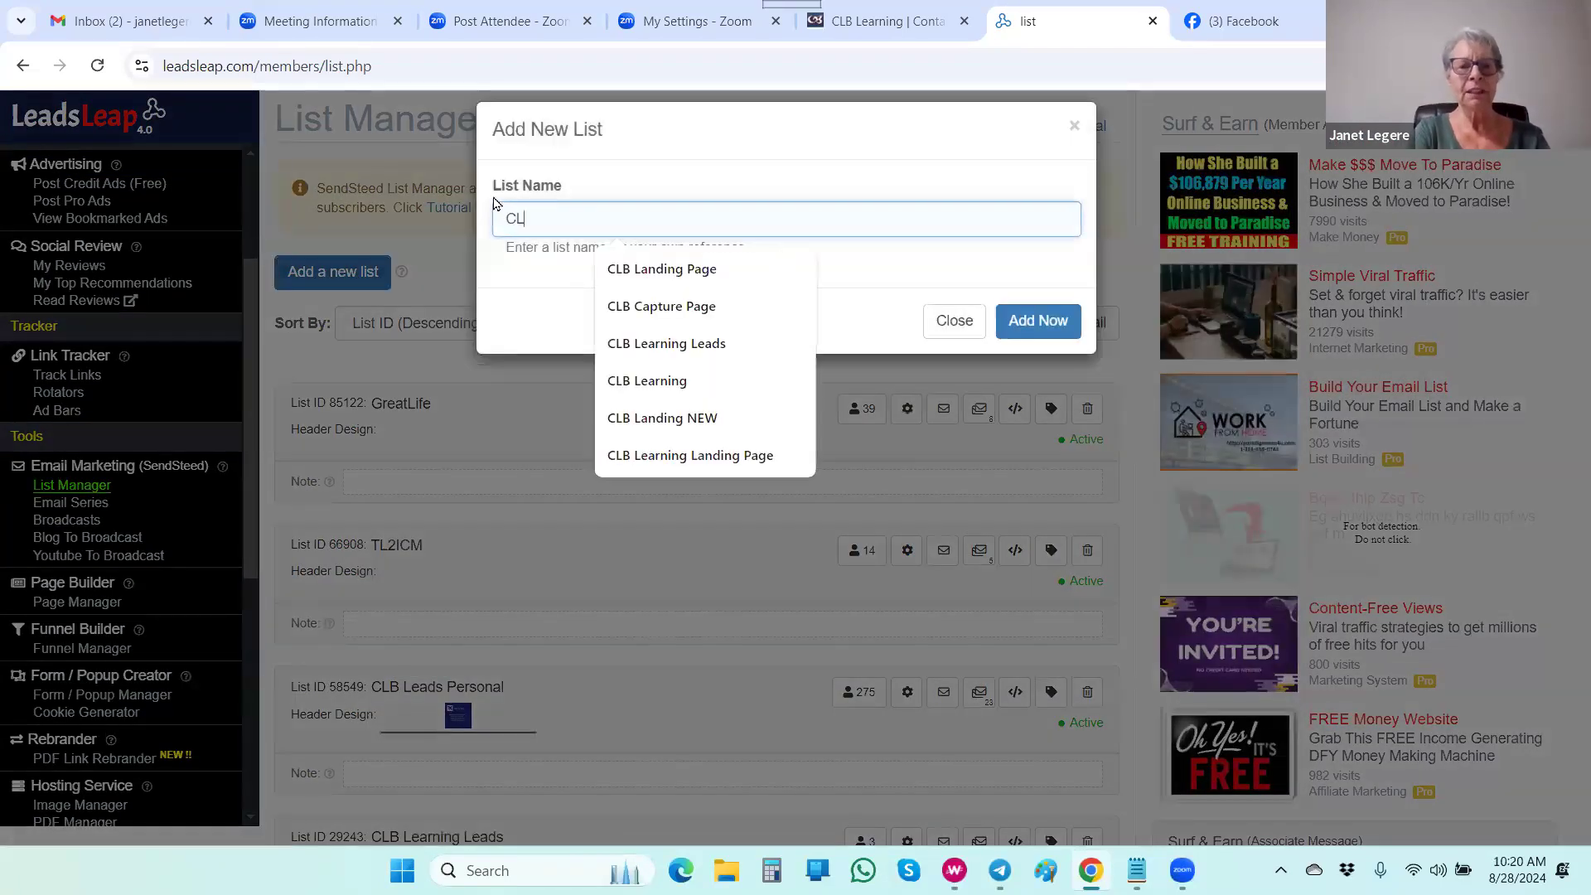
text(B Learning Le)
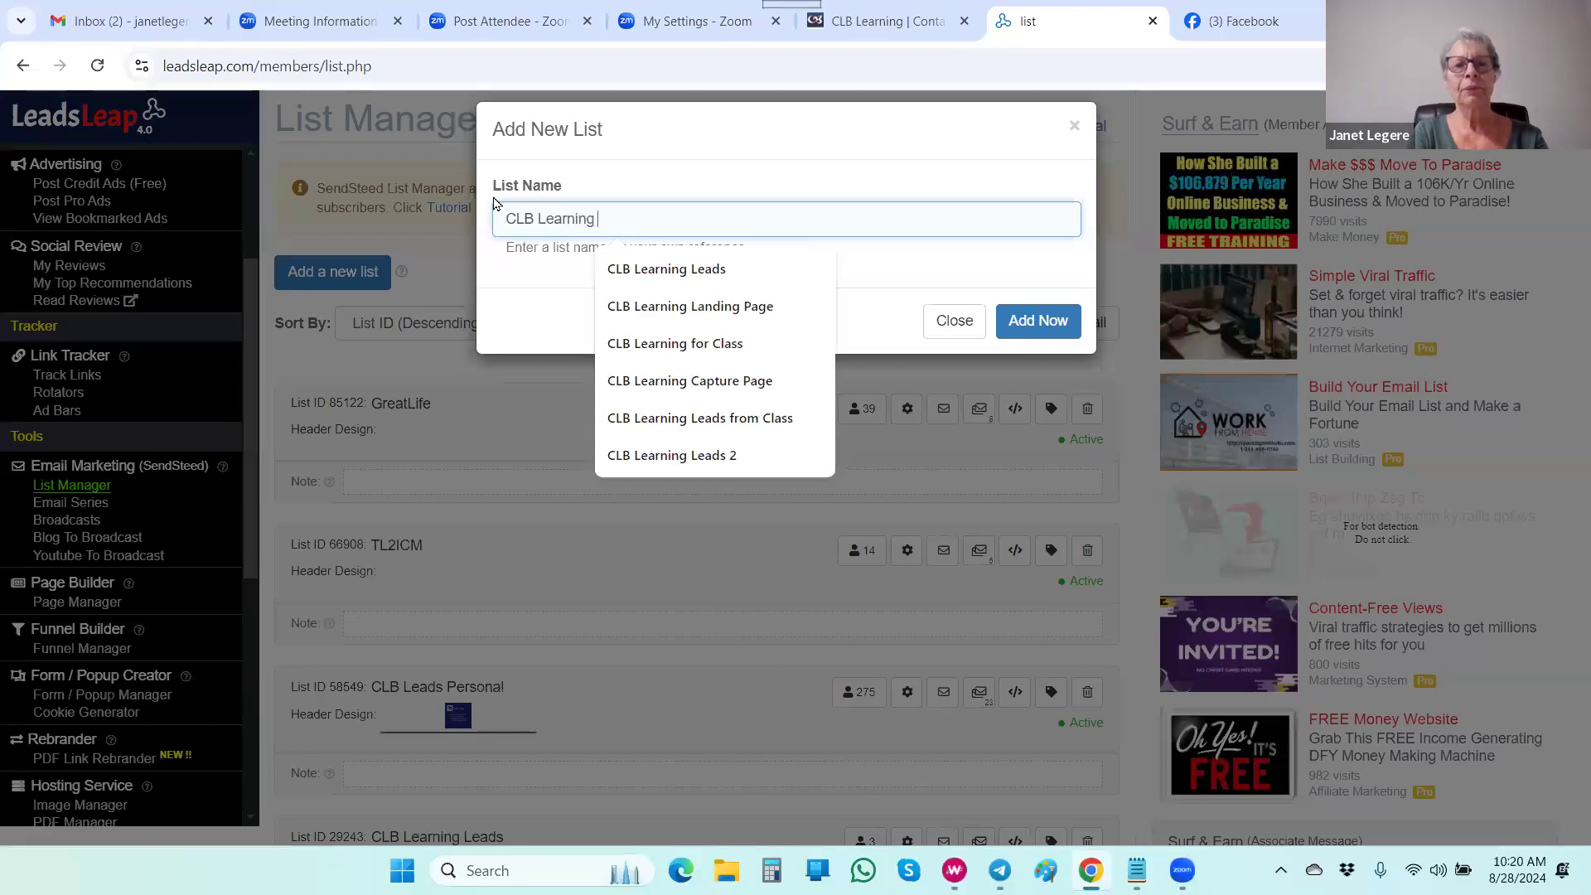
key(BackSpace)
key(BackSpace)
text(Contacts)
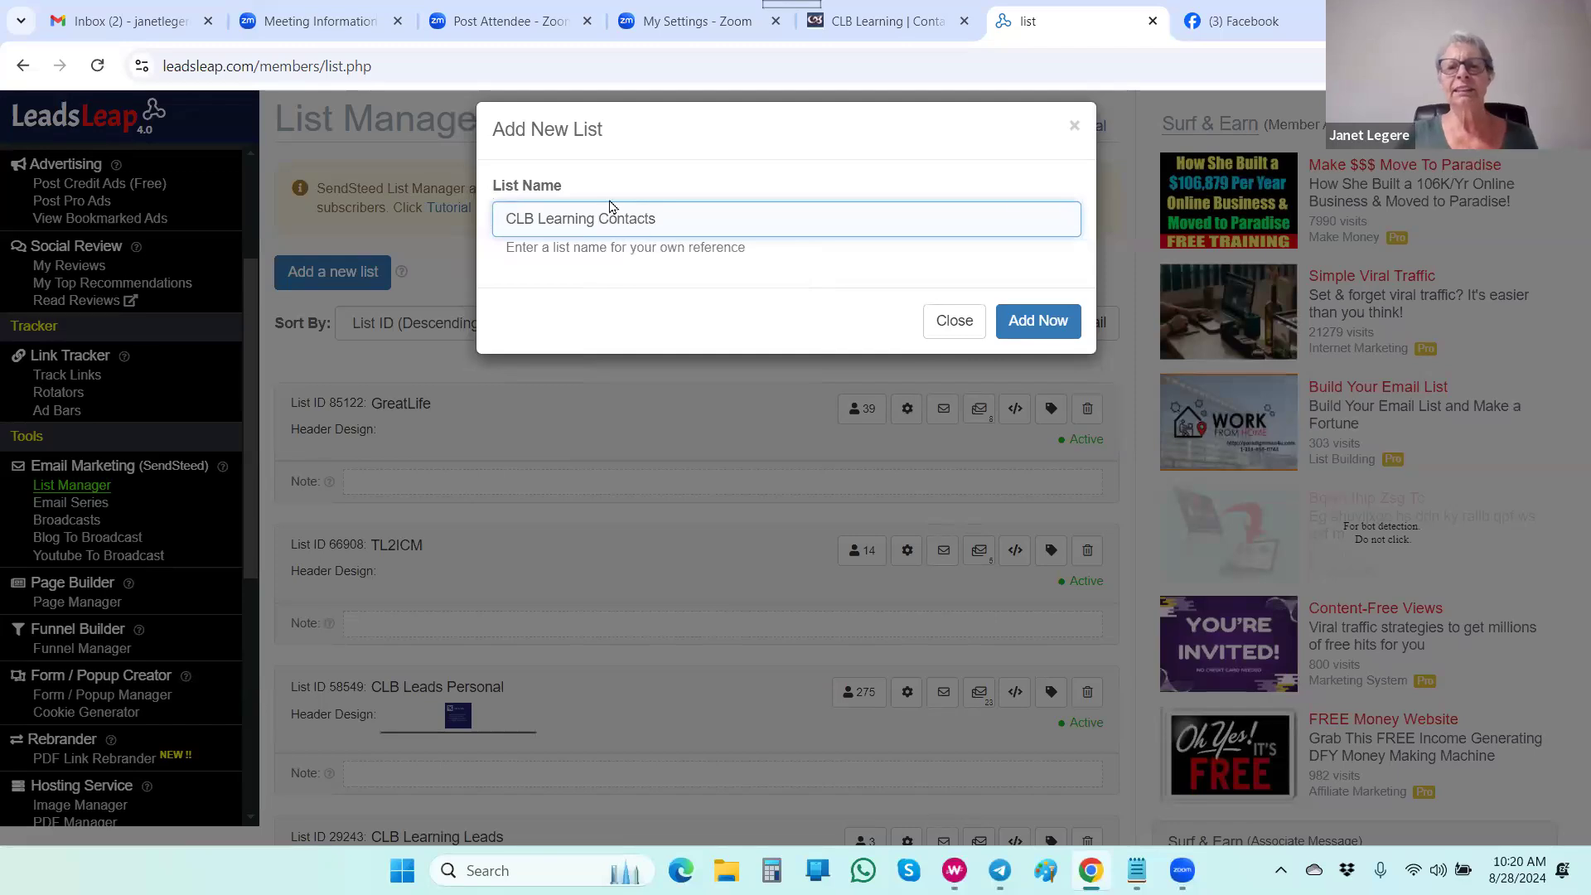
click(1040, 320)
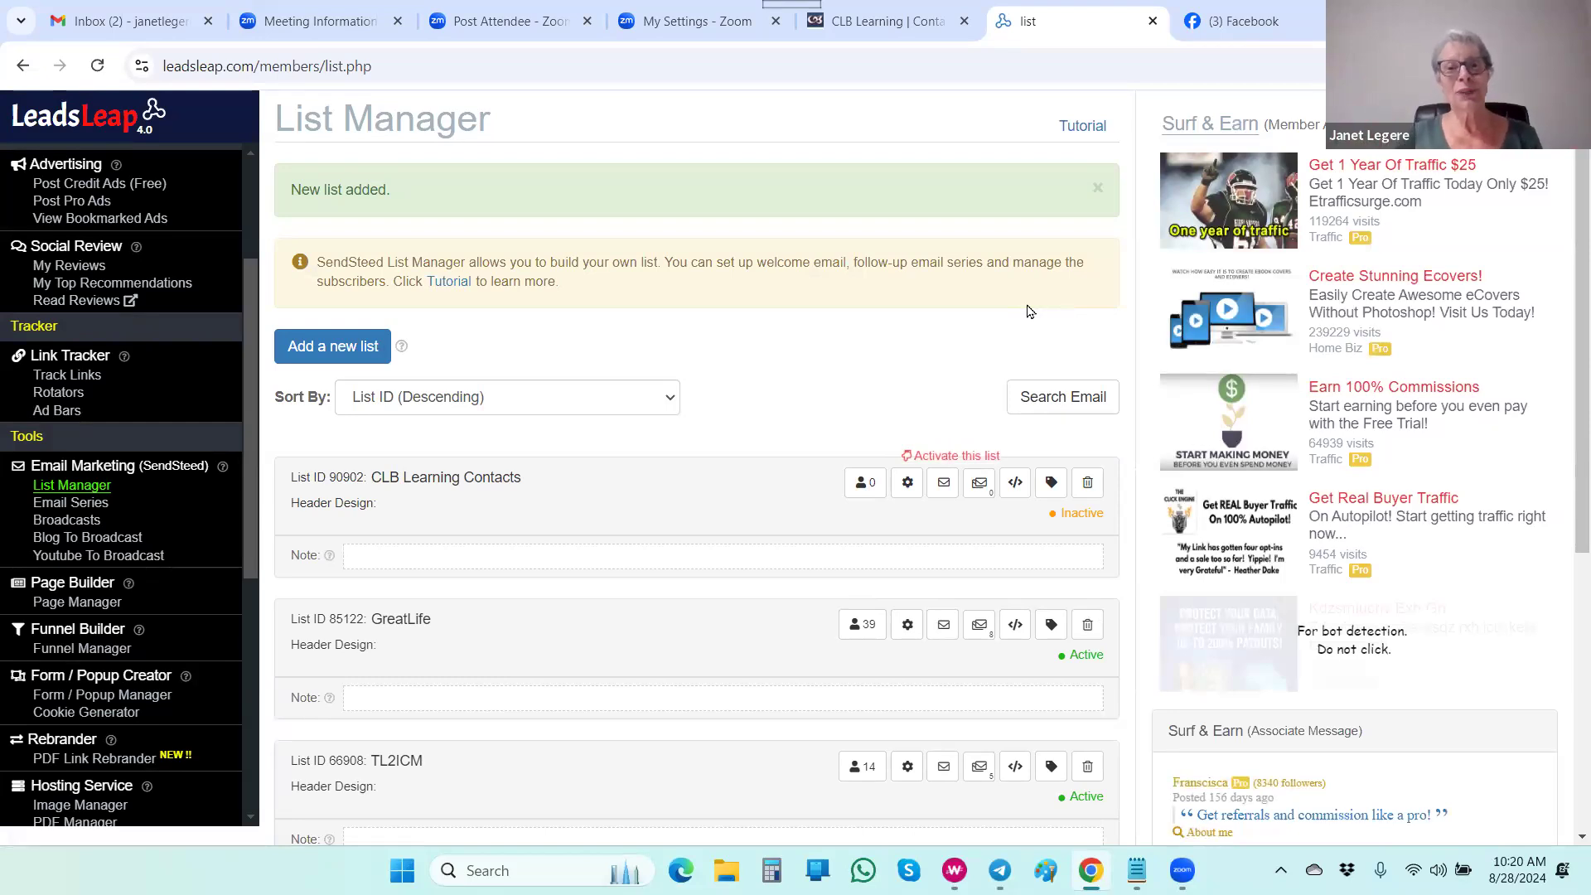
- Open the CLB Learning Contacts list settings and read the after-verification link notice, leaving it empty
click(909, 485)
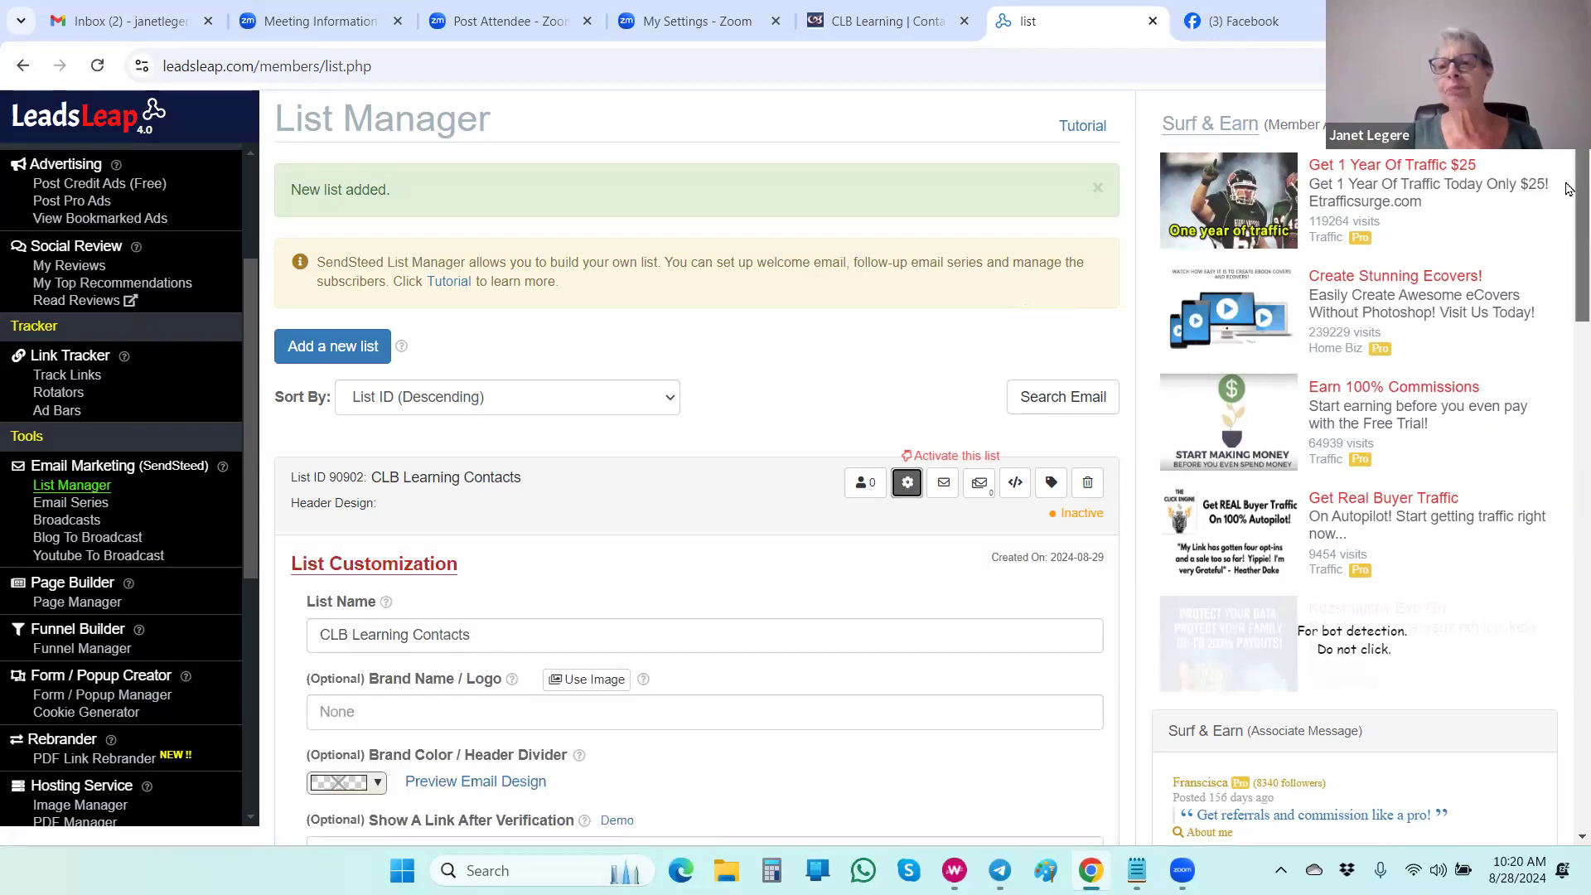
scroll(1566, 216, down, 1)
scroll(1567, 248, down, 4)
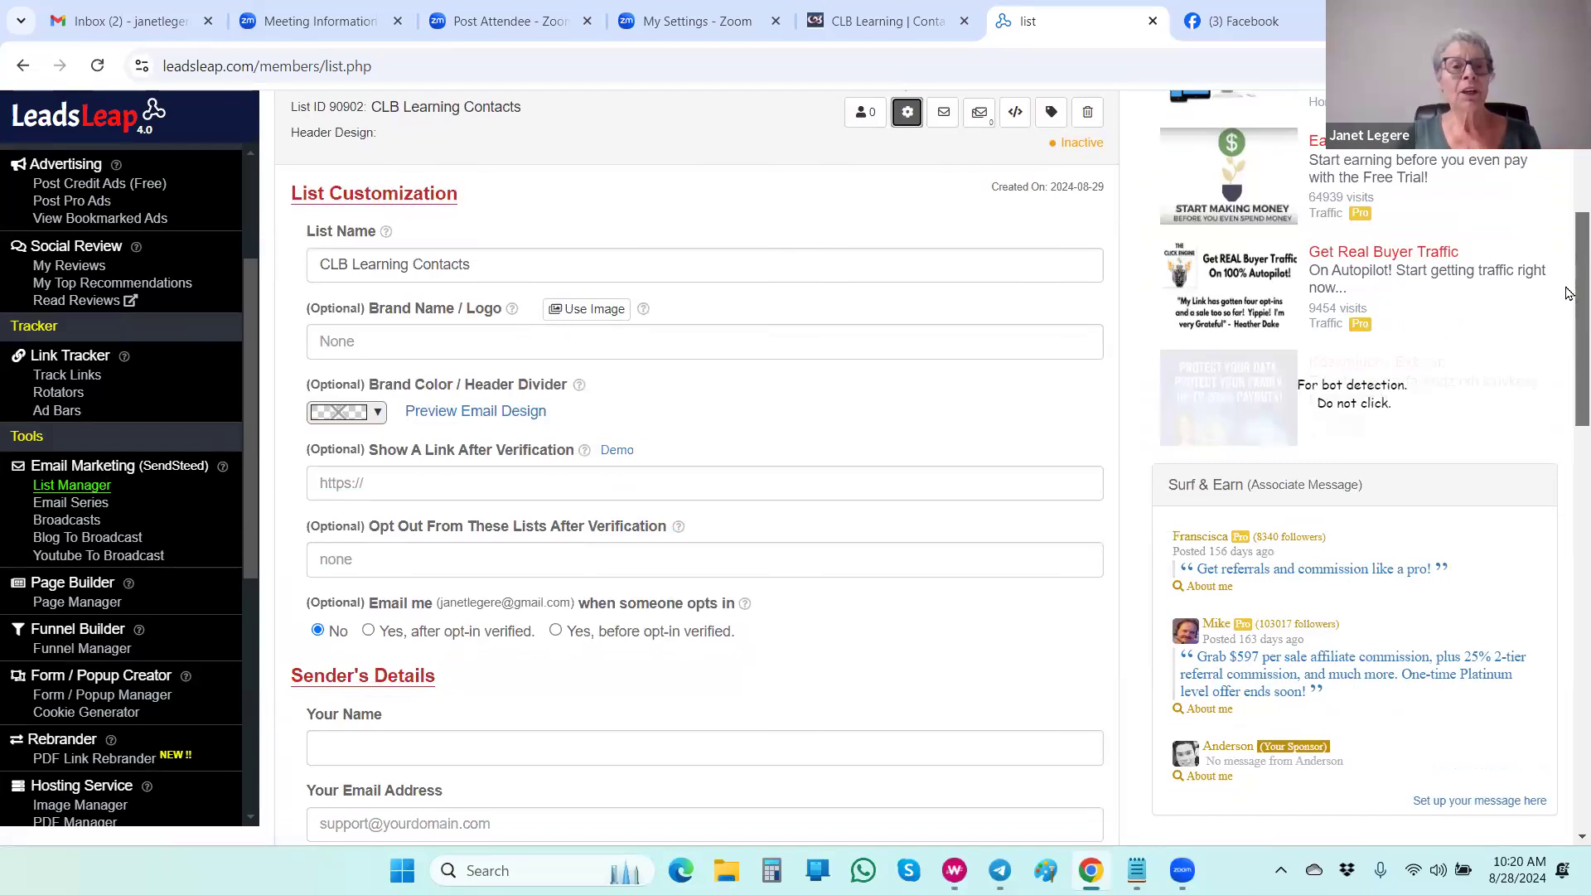
scroll(1567, 293, down, 1)
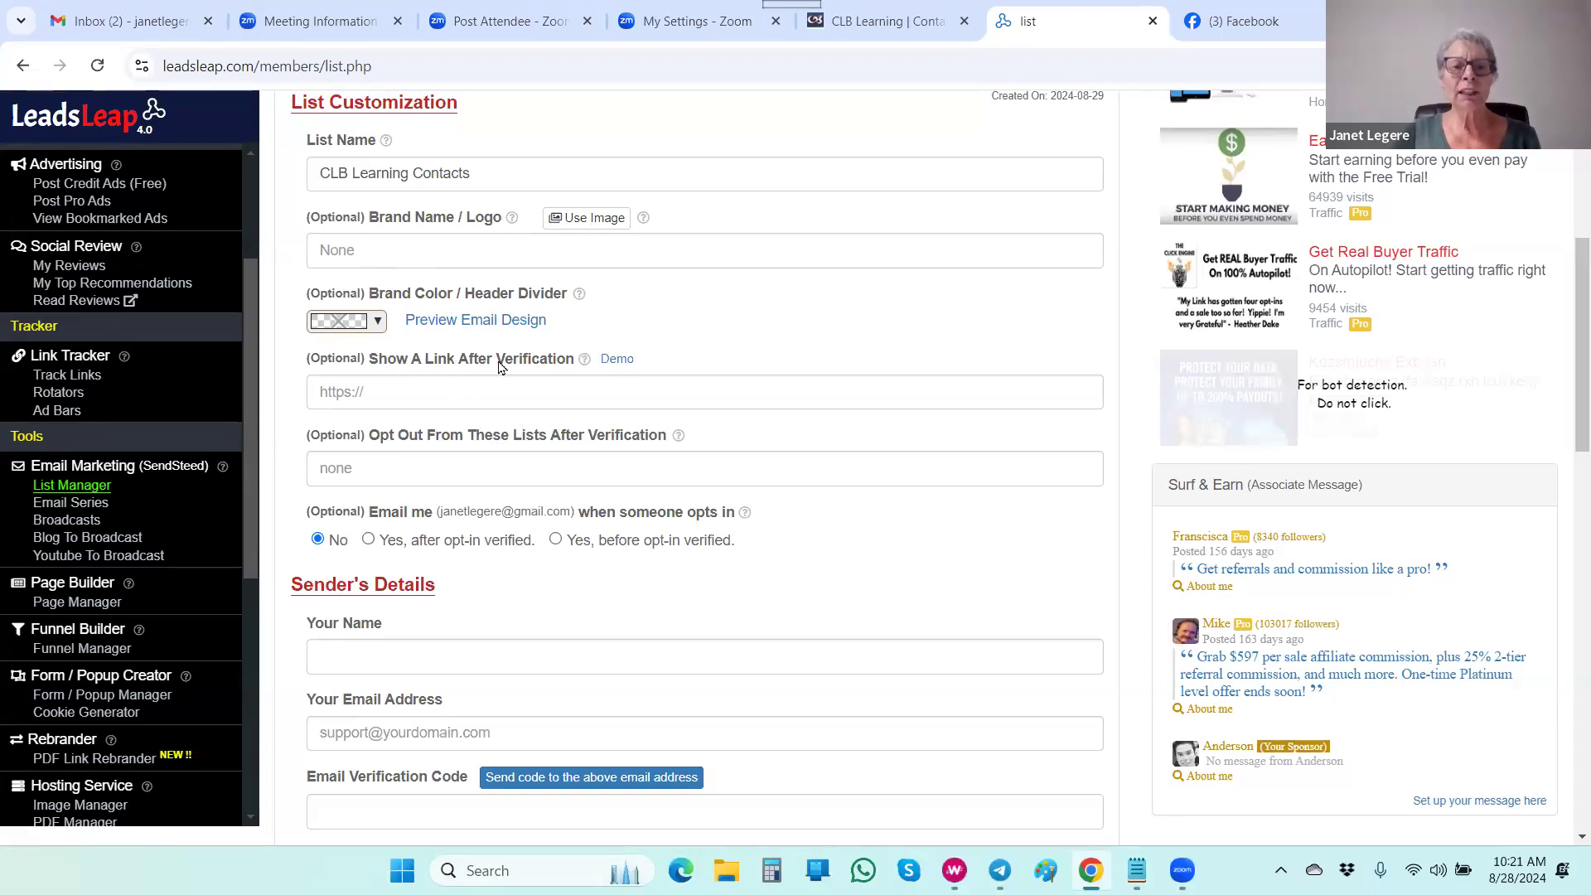
click(348, 396)
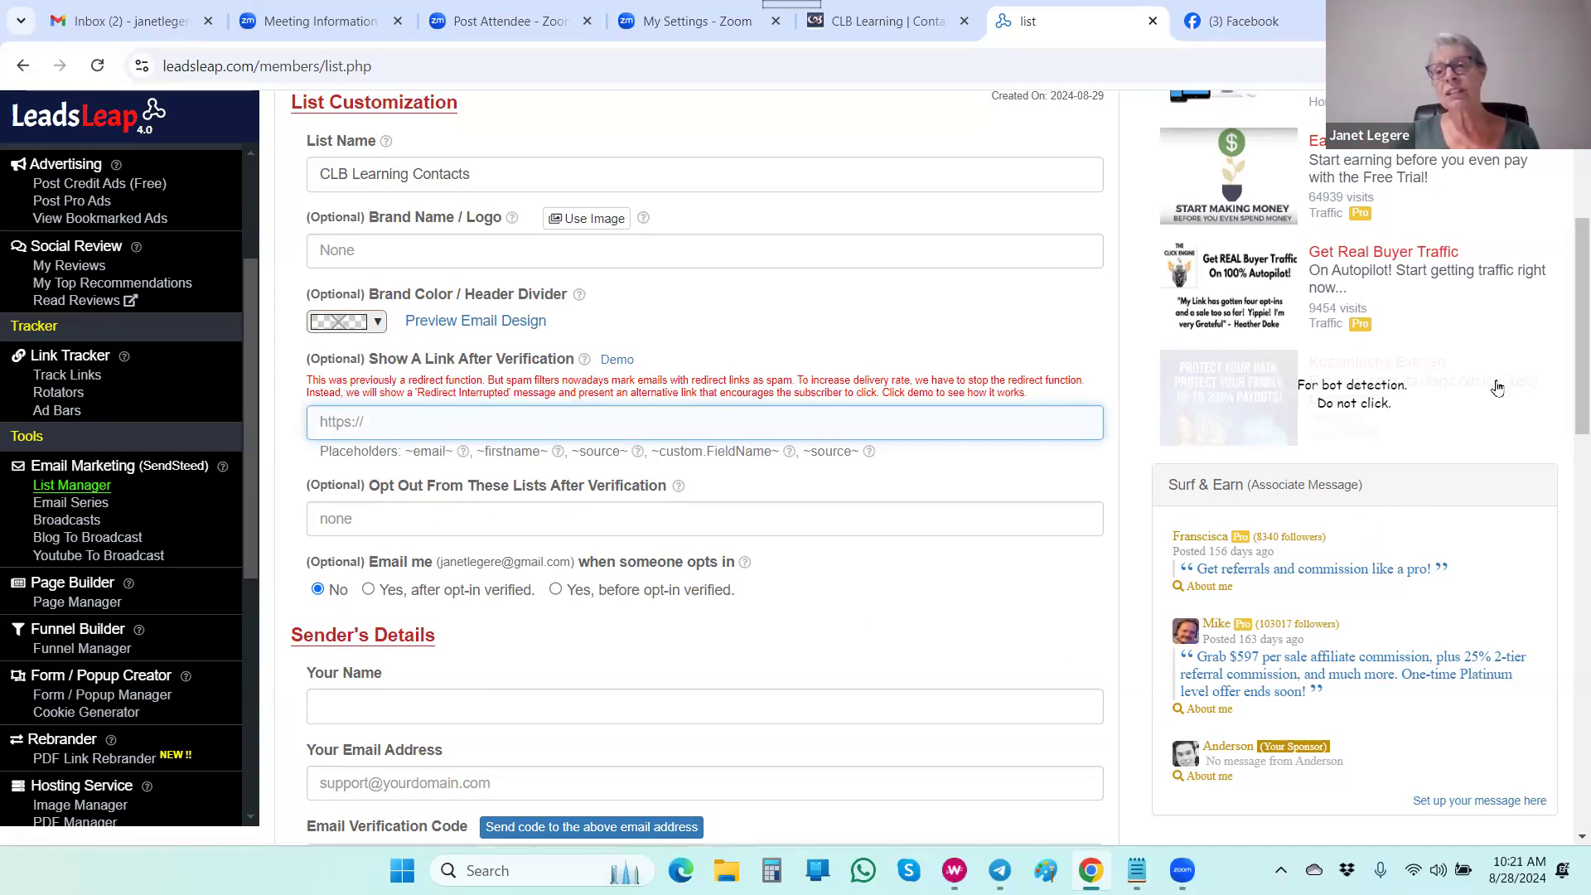
drag(1570, 241, 1569, 257)
scroll(1541, 236, down, 2)
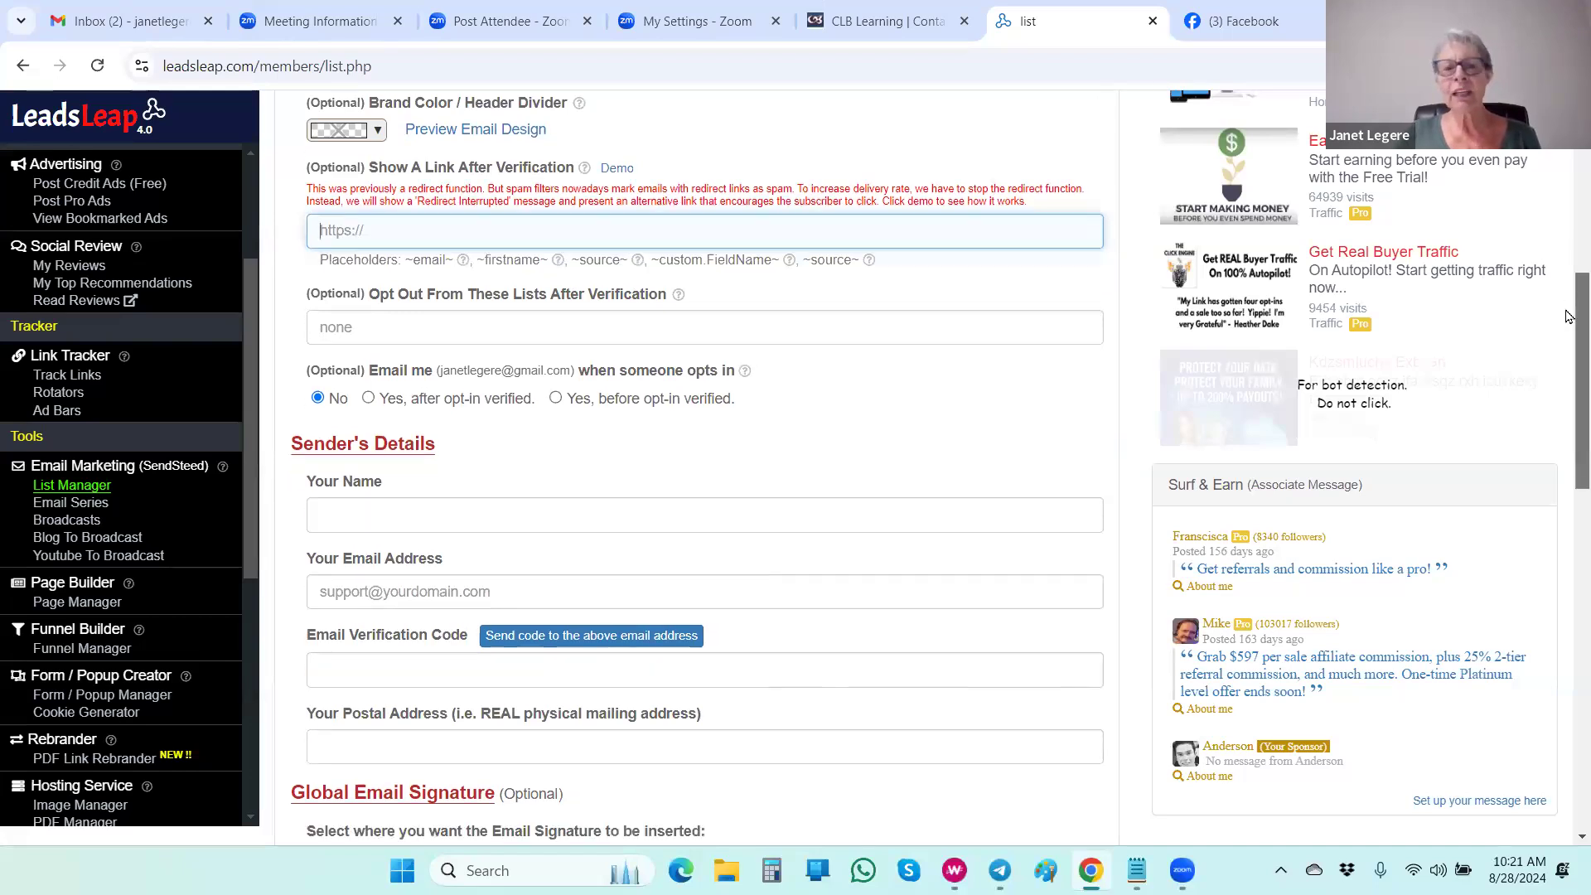
scroll(821, 464, down, 2)
- Enter the sender's full name, autofill the sender email and postal address, and verify the email
click(379, 354)
text(Janet )
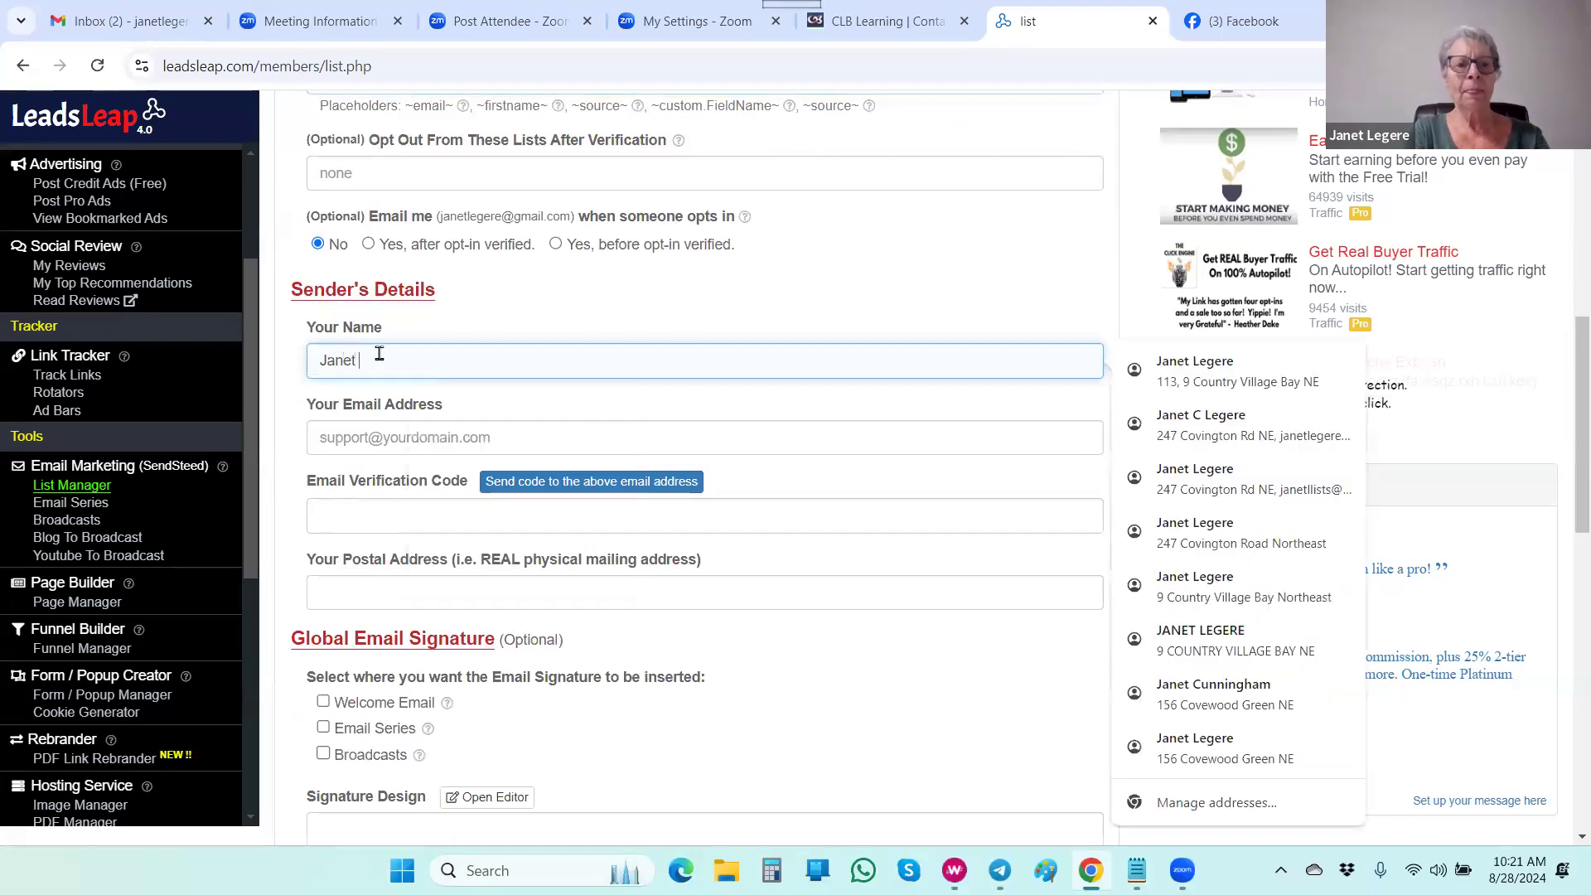
text(Legere)
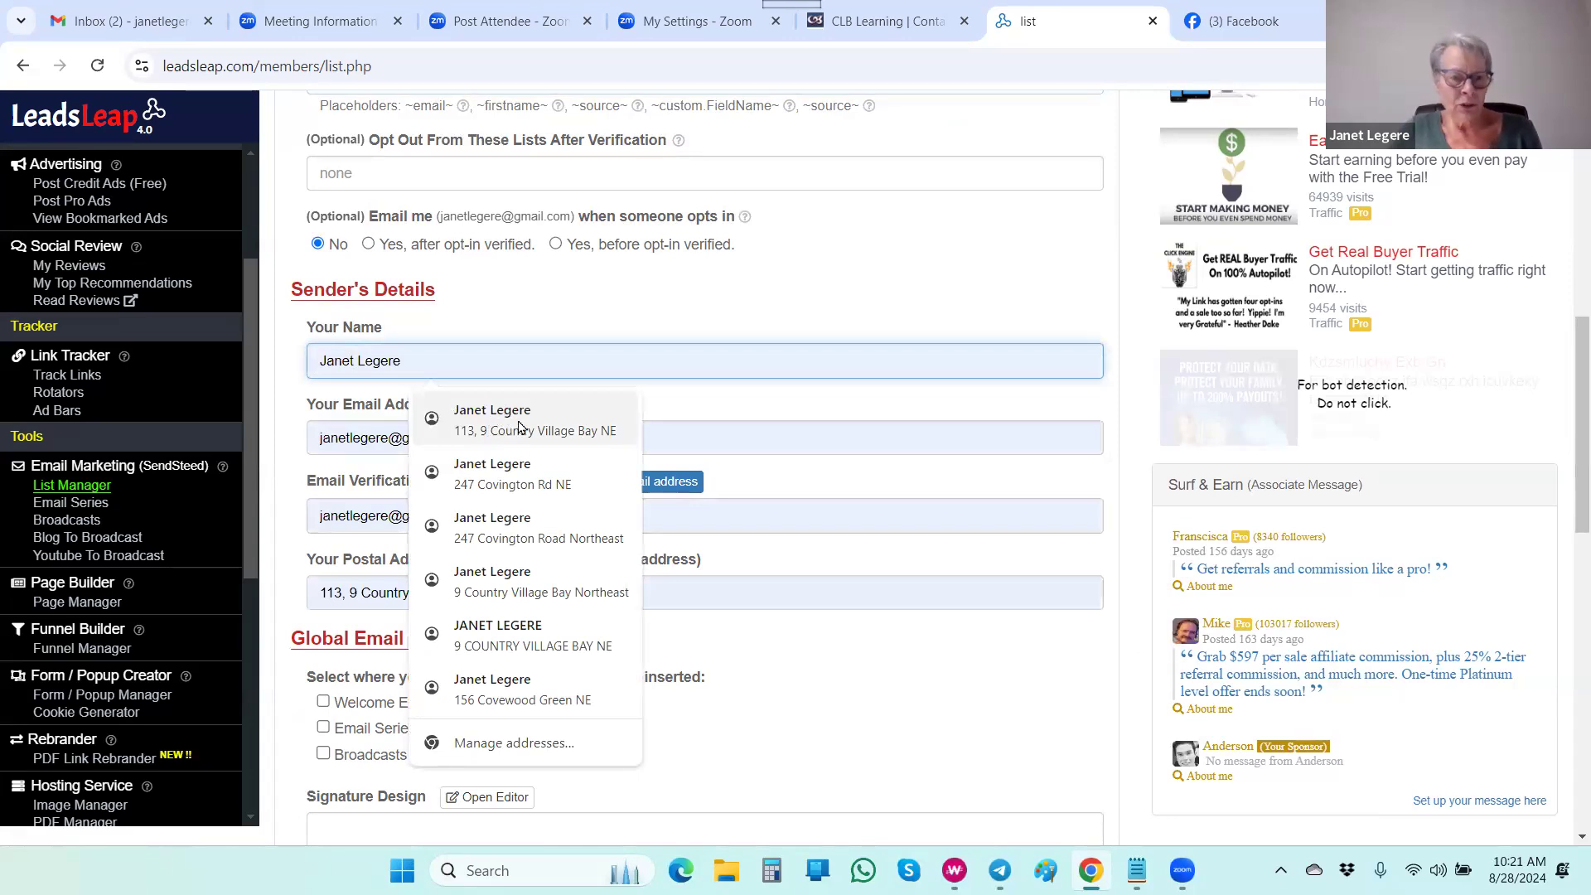
click(519, 427)
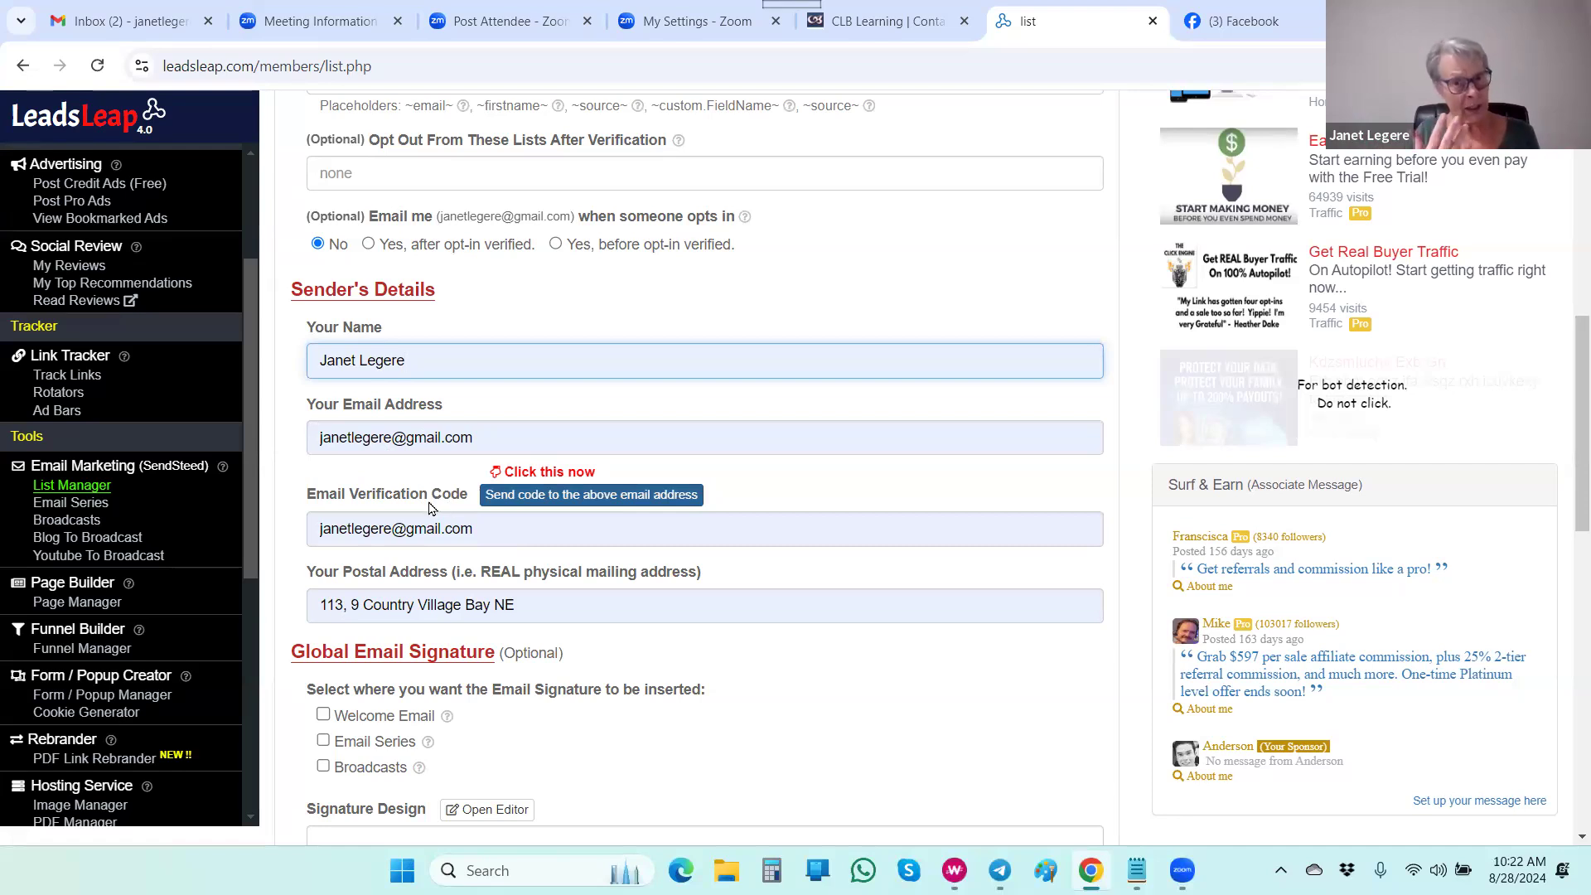
click(592, 500)
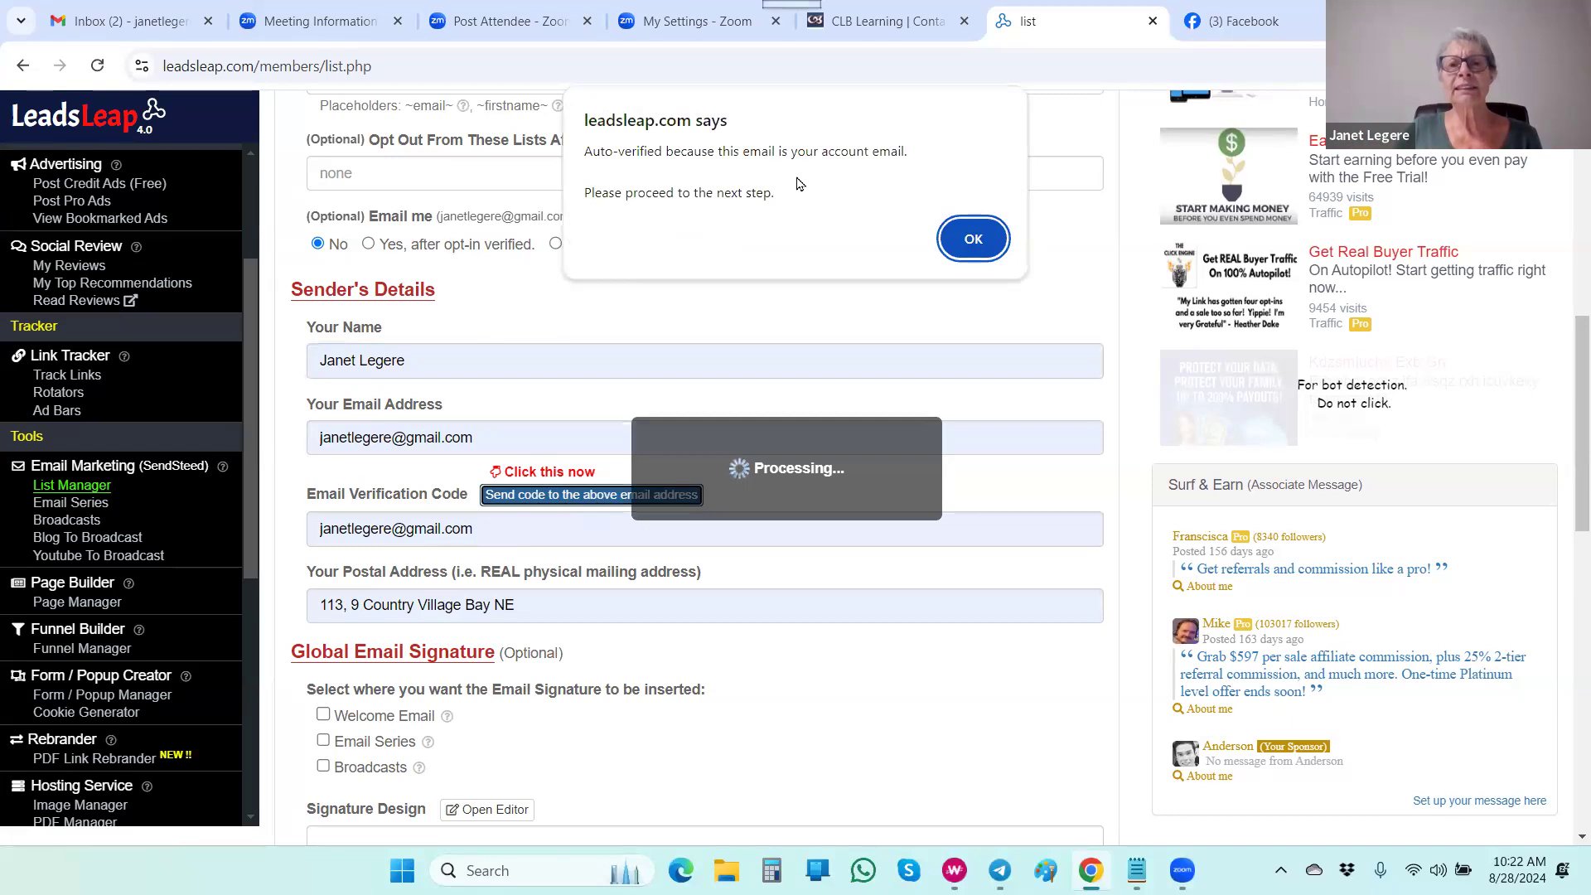
click(984, 239)
drag(1575, 348, 1569, 461)
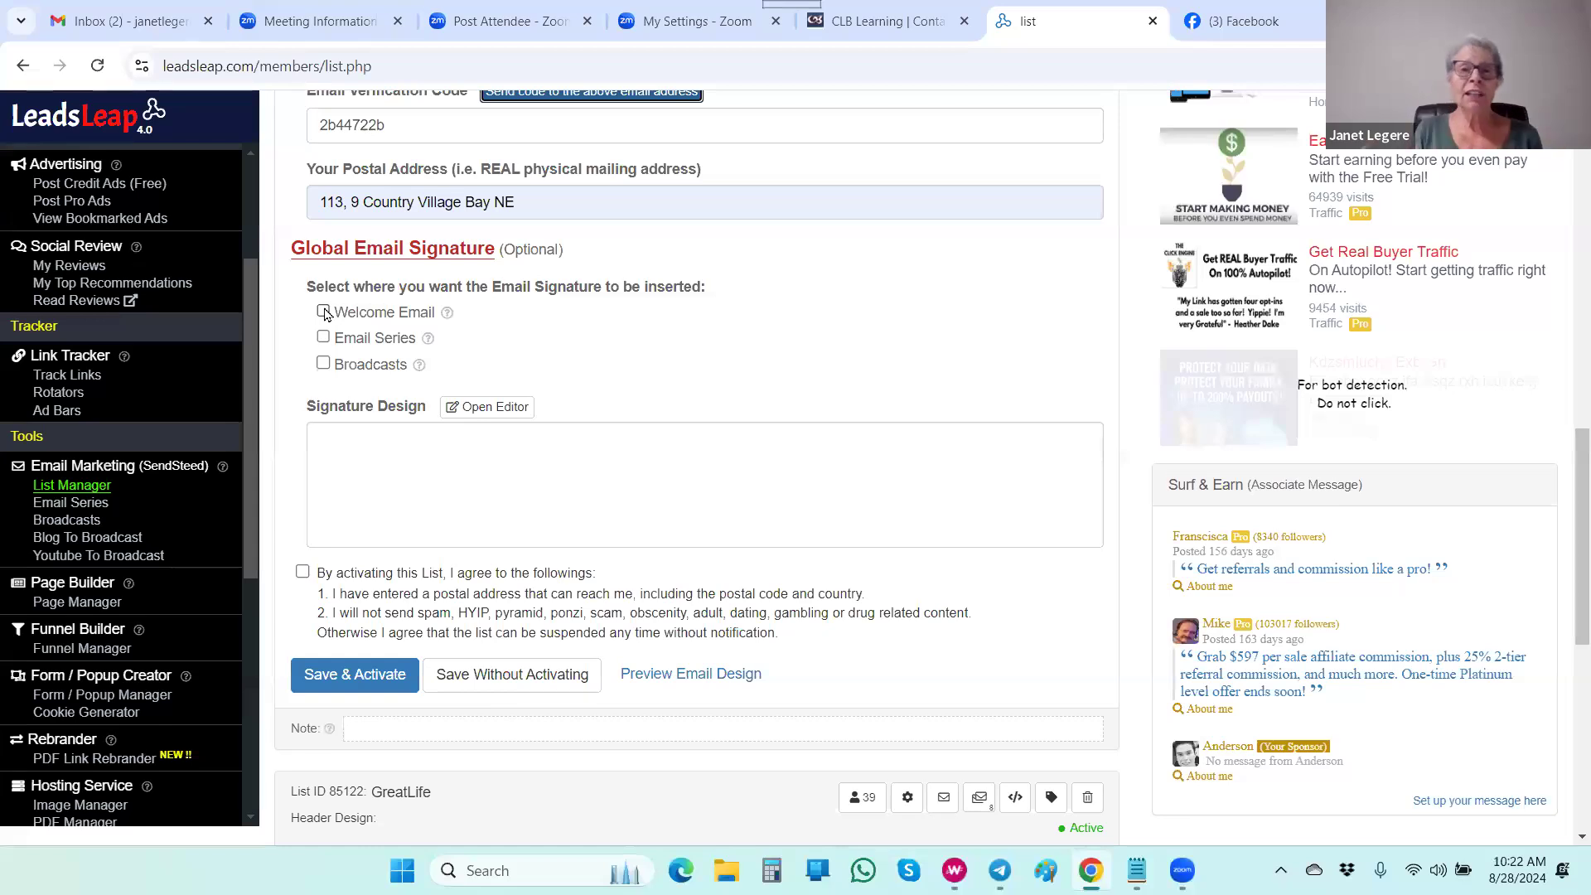
- Include the signature in welcome emails, email series and broadcasts
click(324, 312)
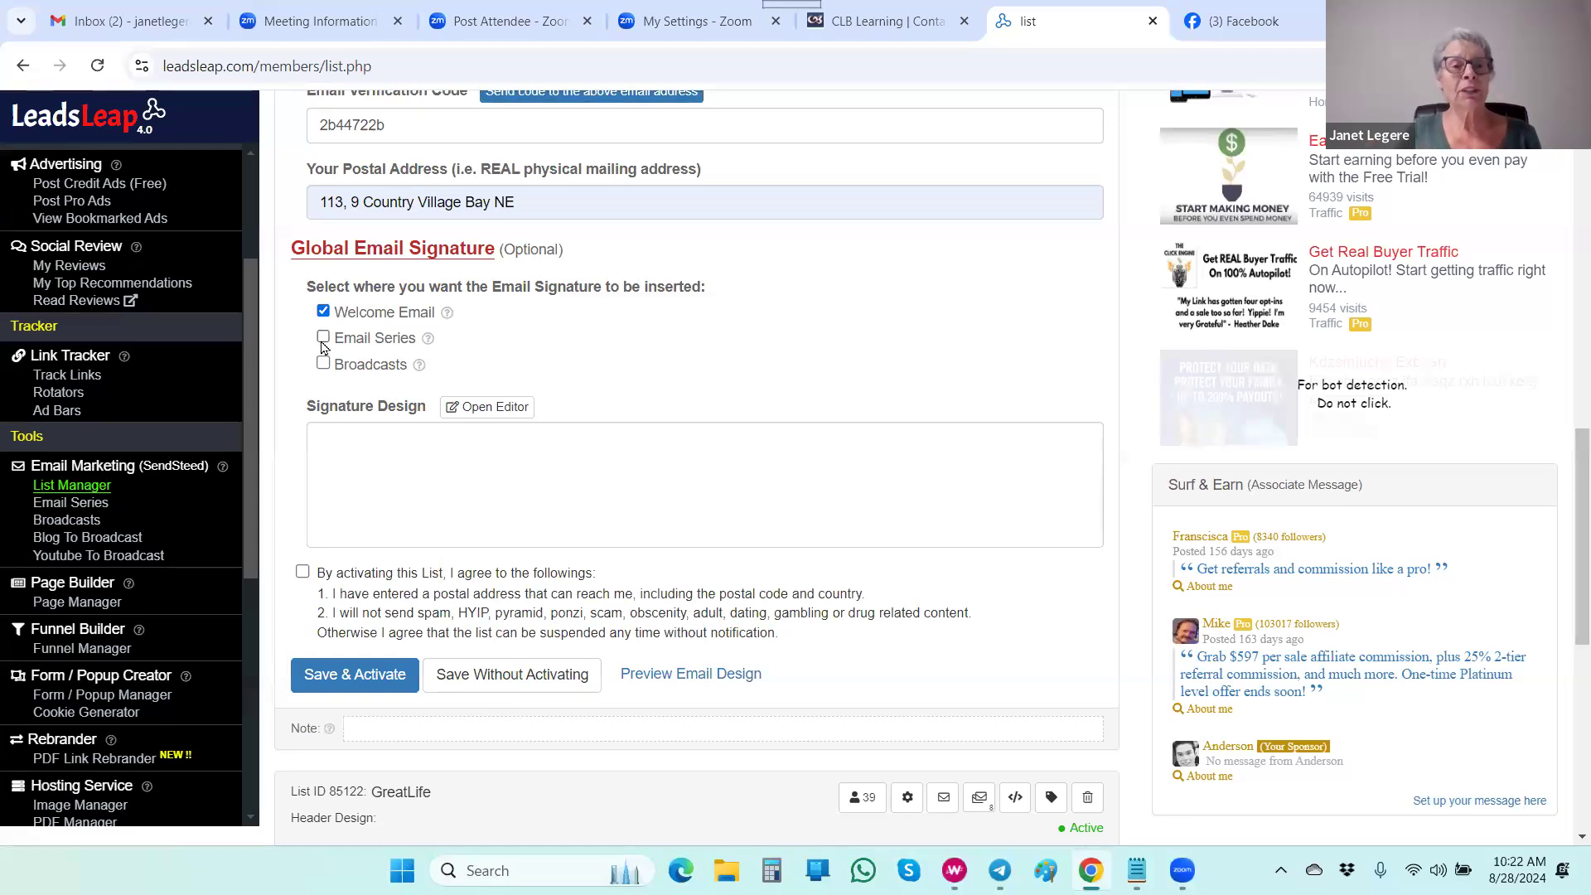
click(324, 337)
click(323, 363)
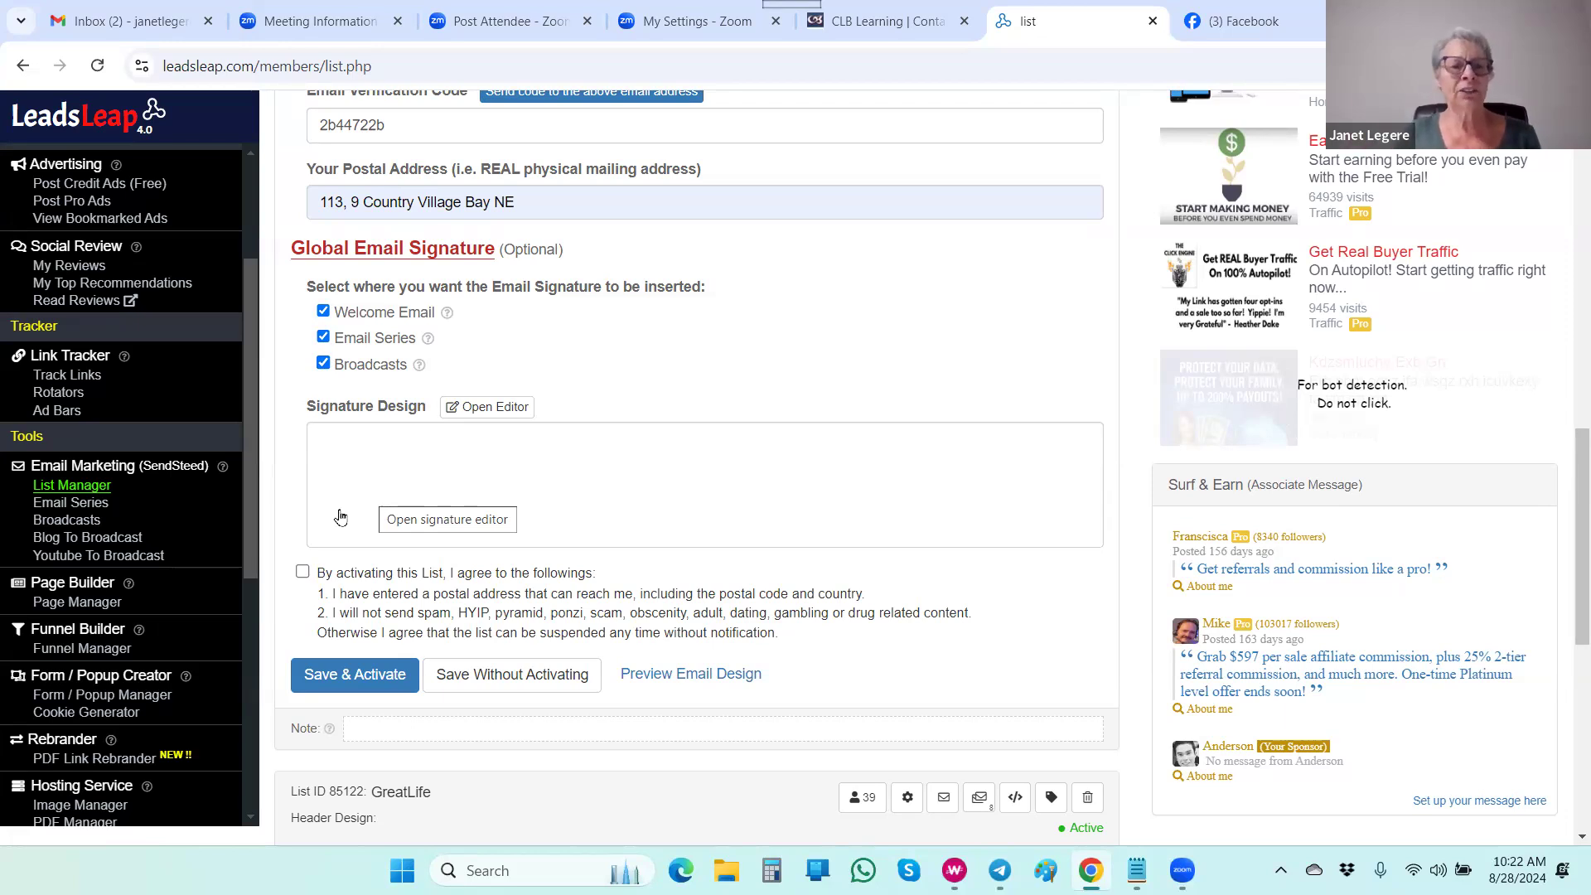
- Start the signature with the sender's full name followed by a new line
click(562, 442)
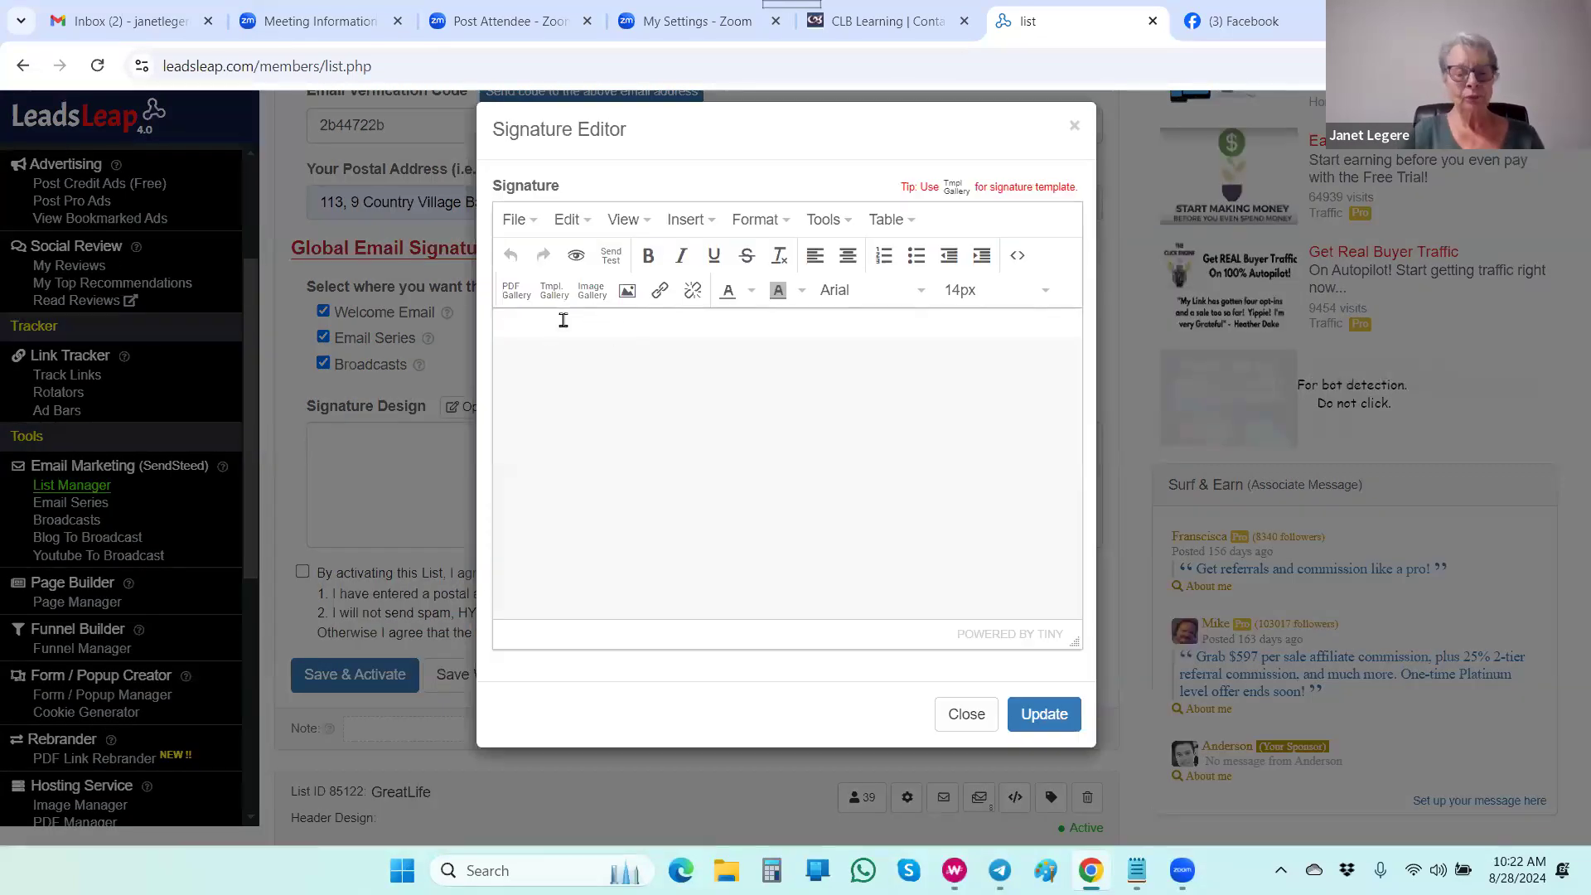
text(Janet Legere)
key(Return)
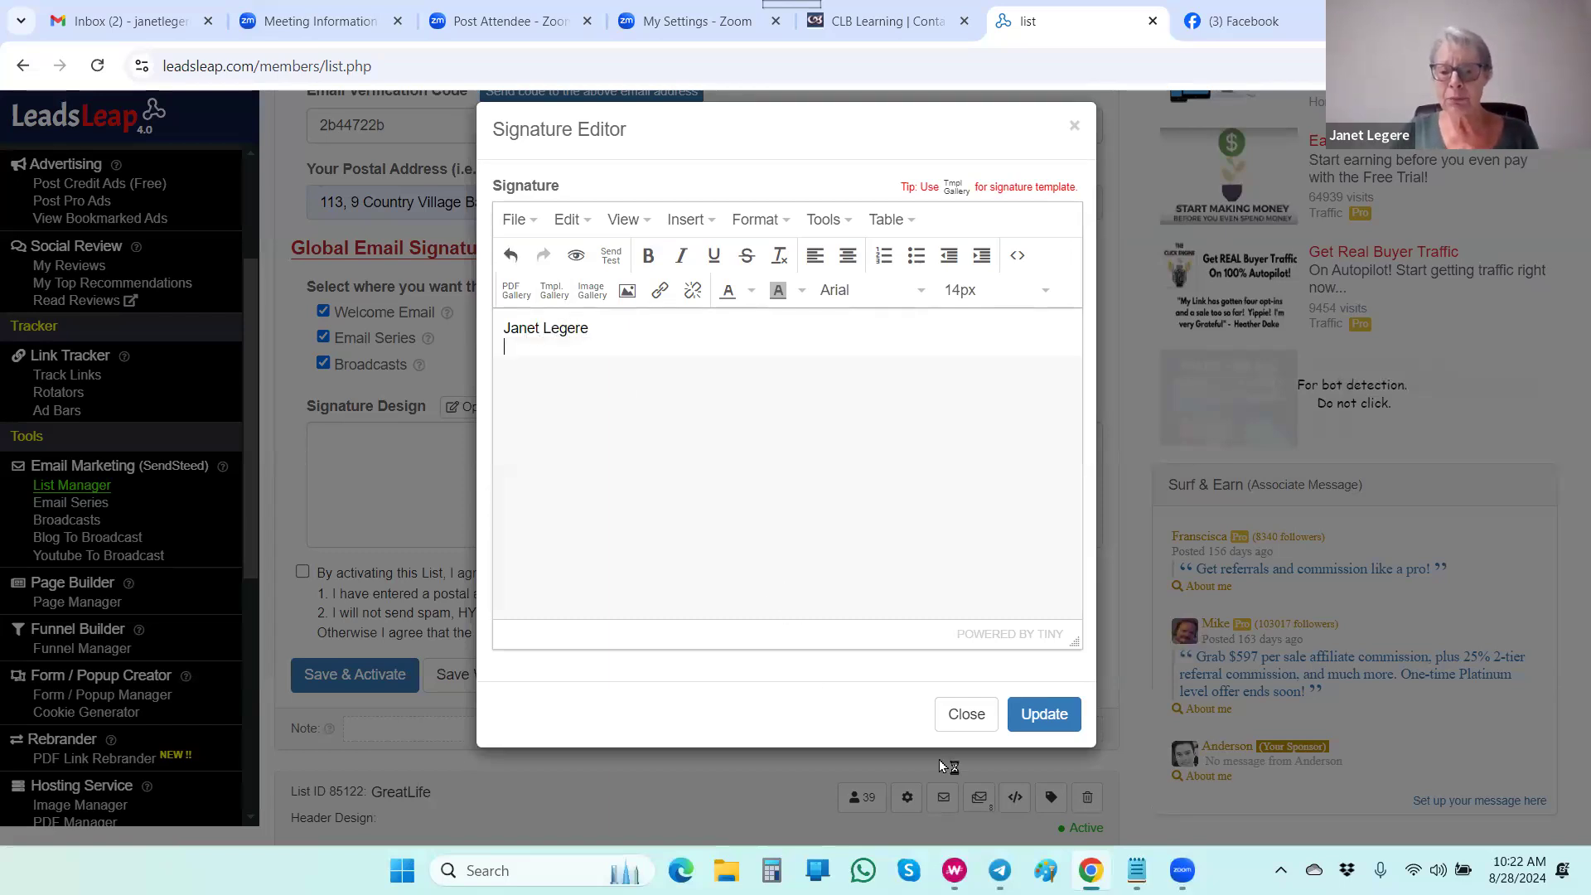
- Copy the two phone and messenger contact lines from the Notepad file back to the signature editor
mouse_move(1136, 870)
click(1161, 757)
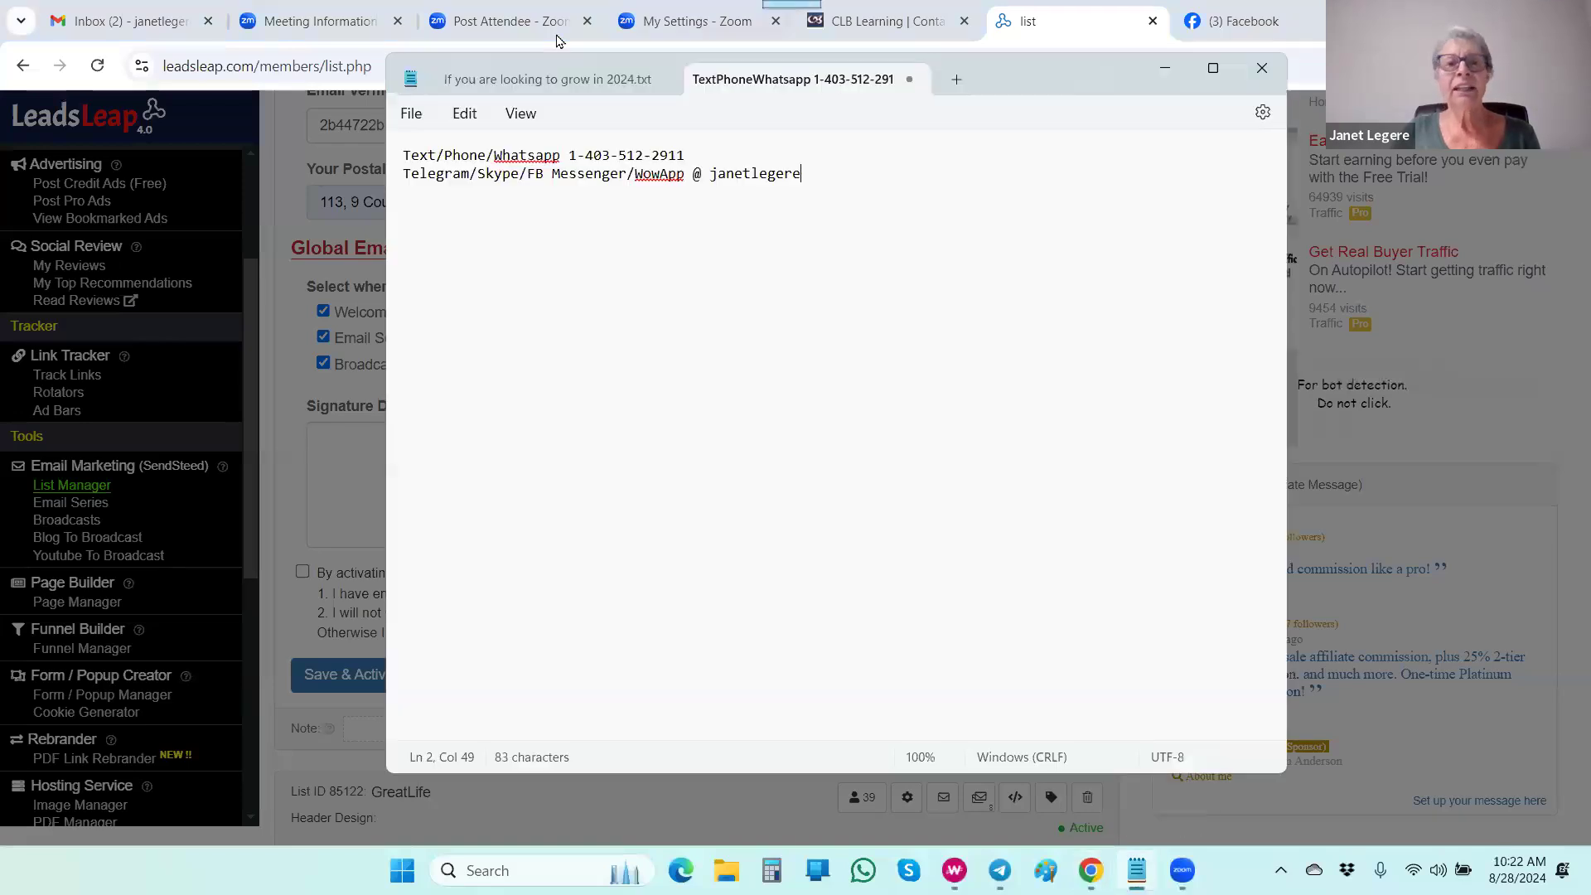
drag(409, 158, 818, 182)
key(ctrl+c)
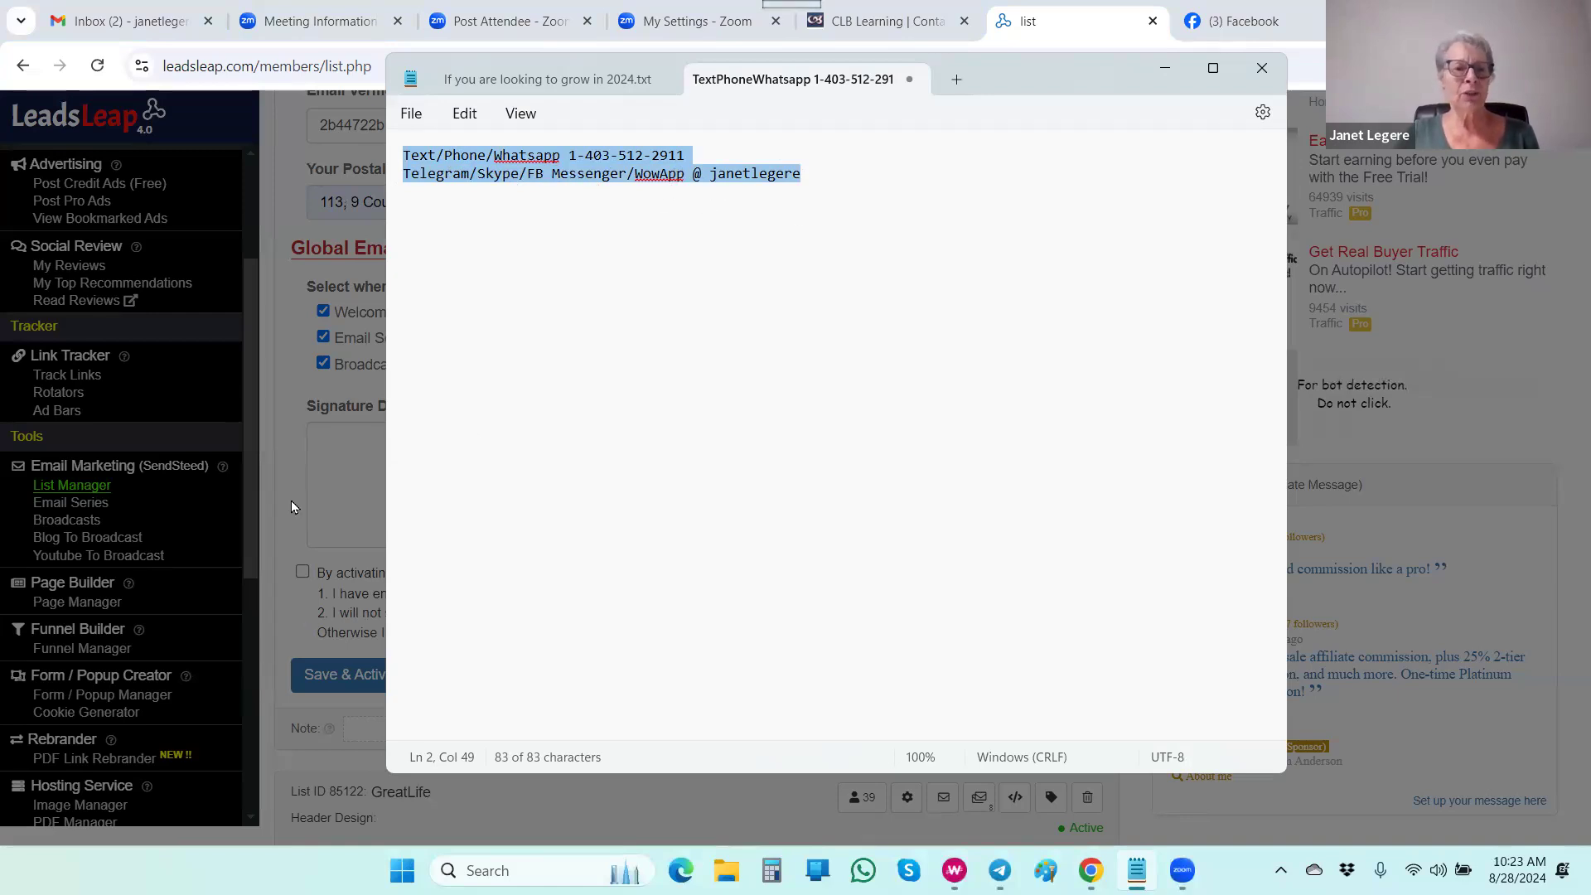
click(329, 475)
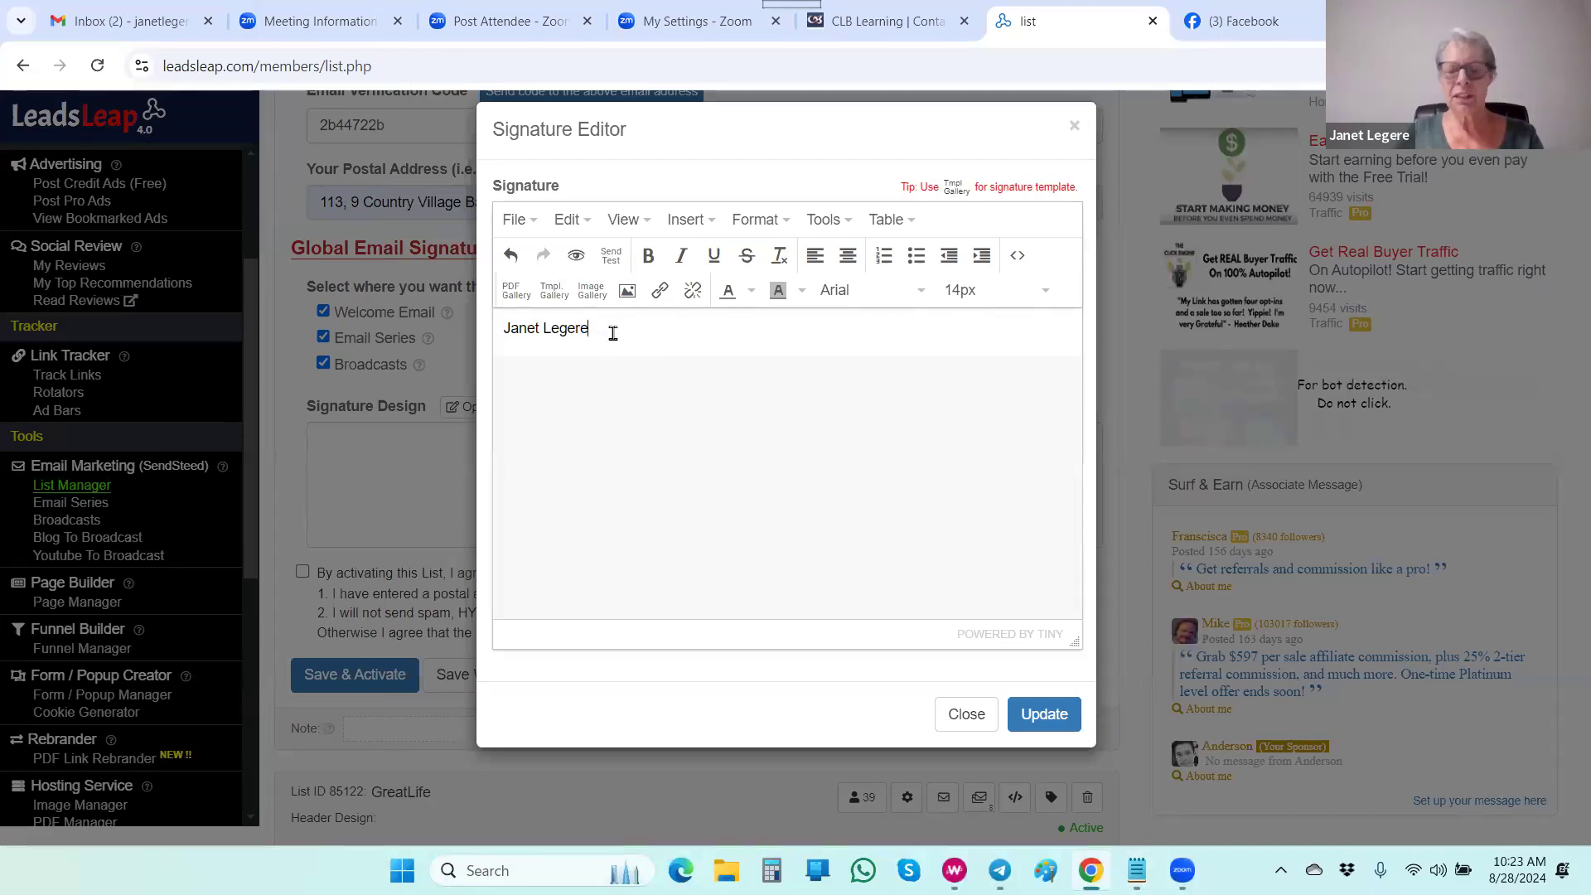
- Paste the contact lines under the name, update the signature, and save settings without activating
key(ctrl+v)
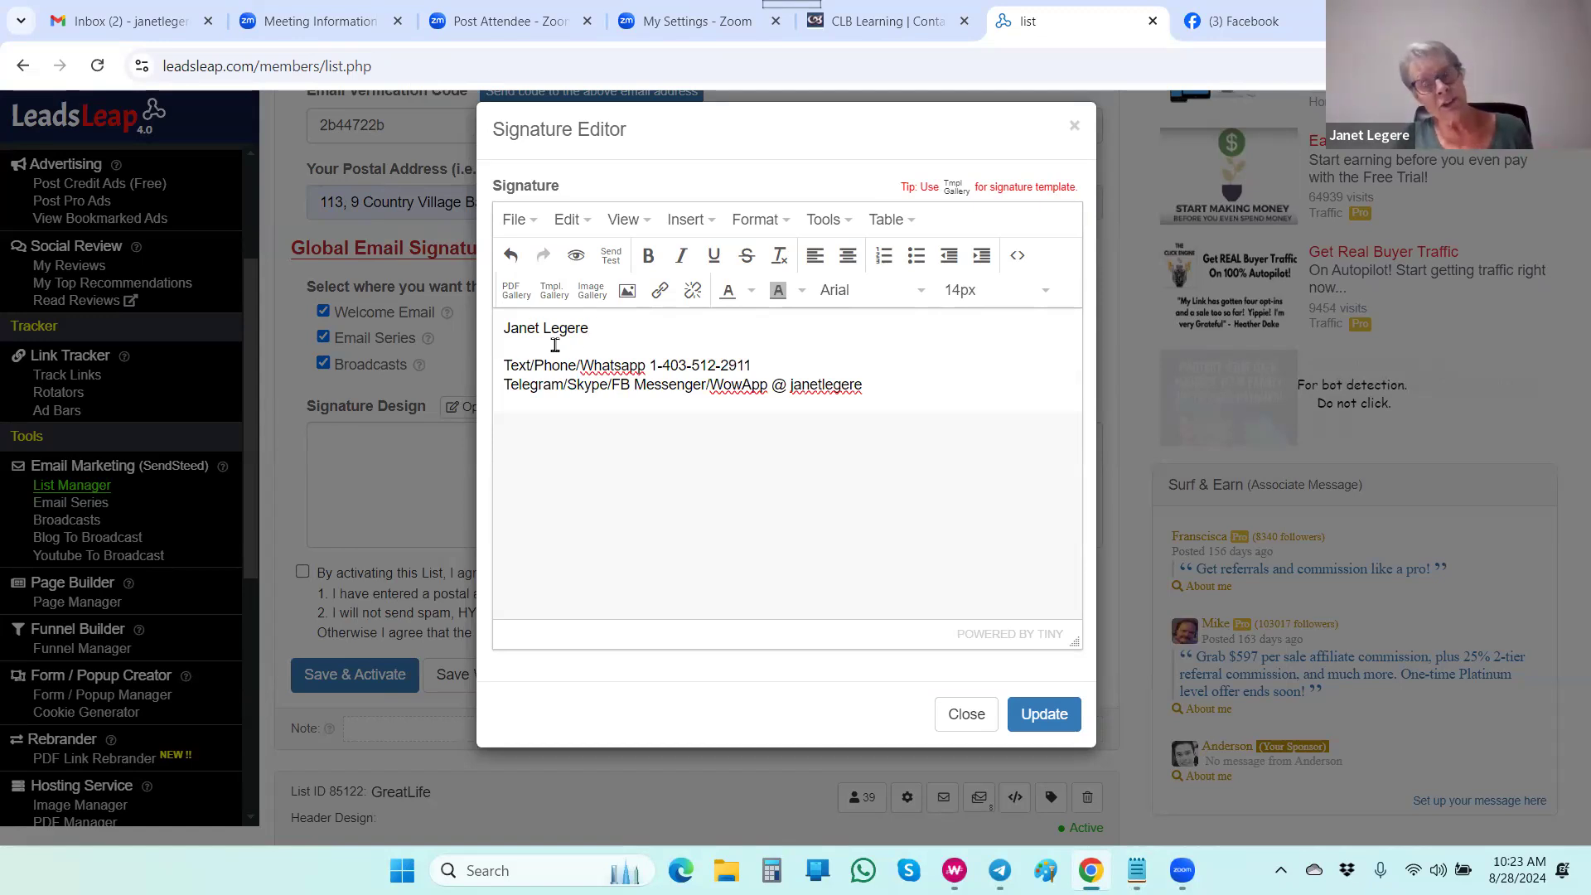
click(1048, 717)
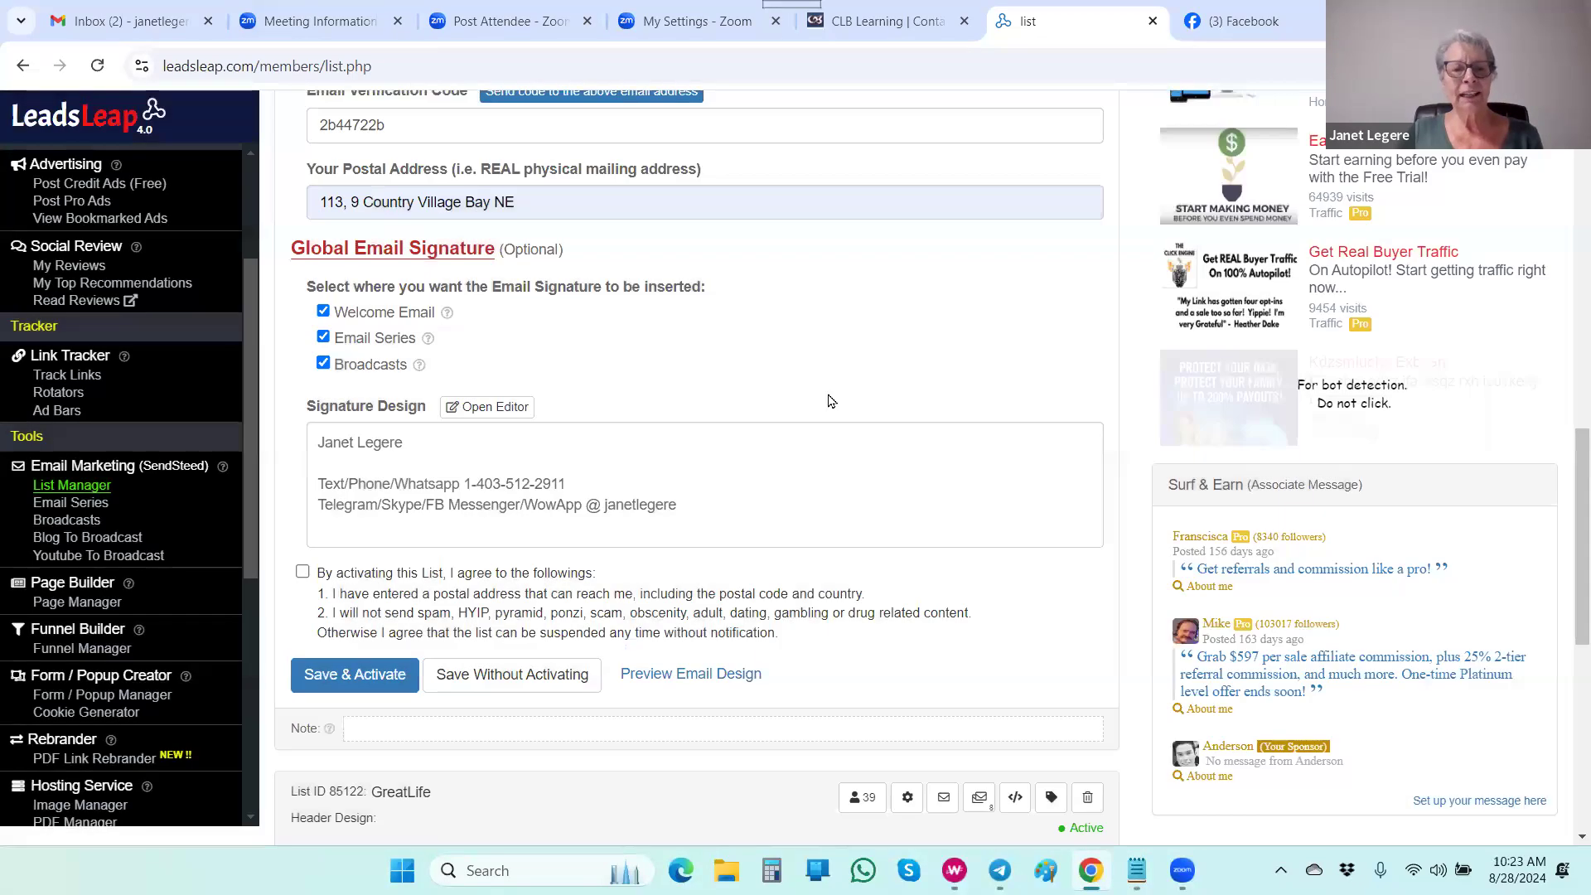
click(520, 678)
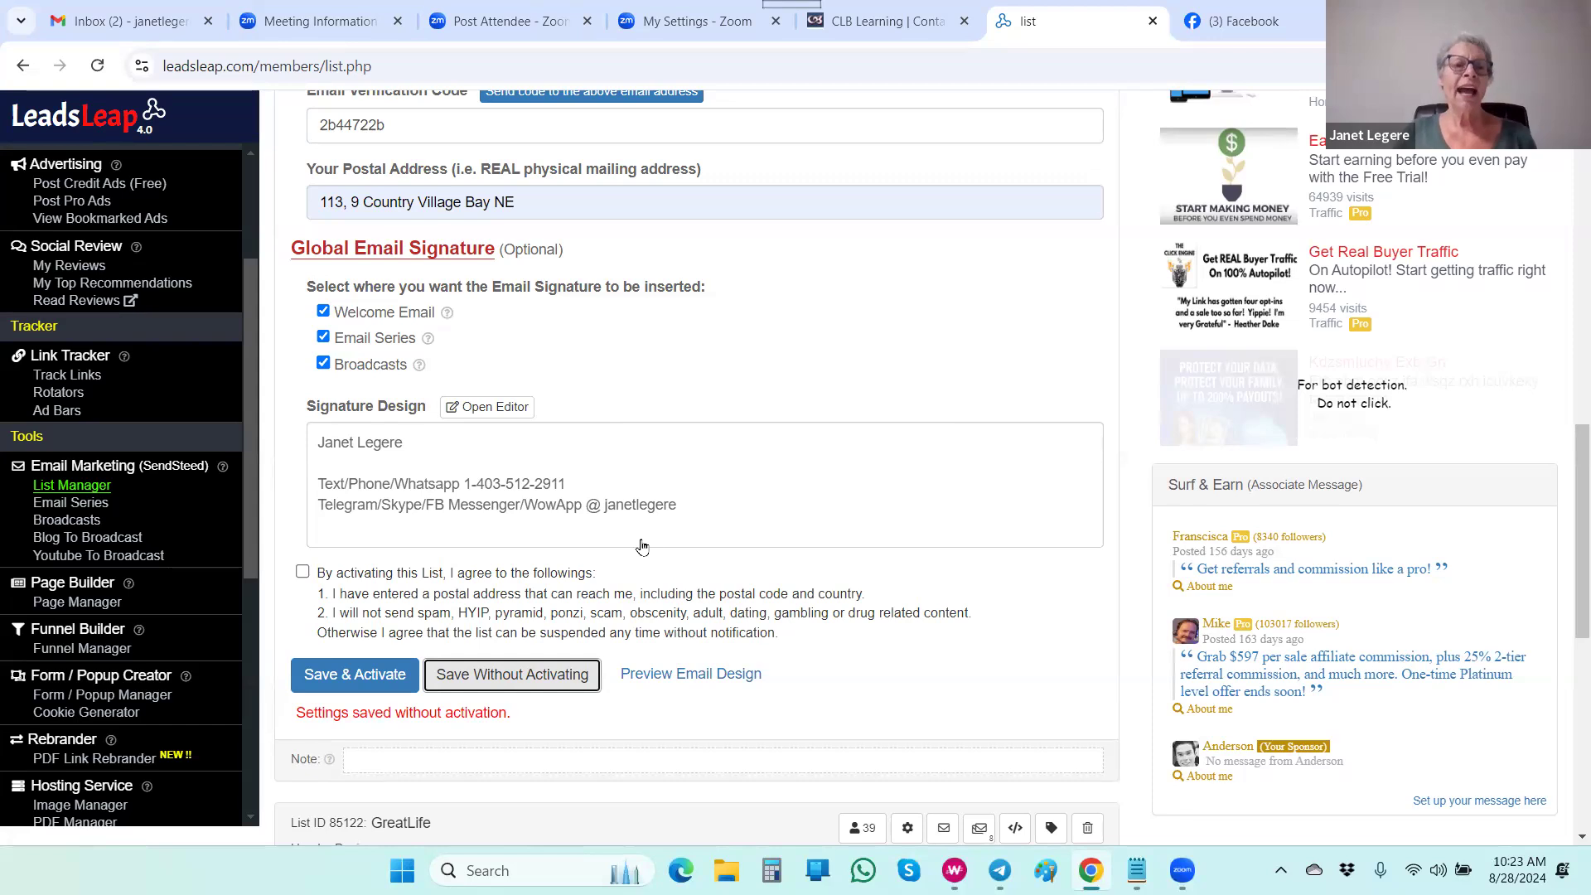
drag(1569, 601, 1569, 503)
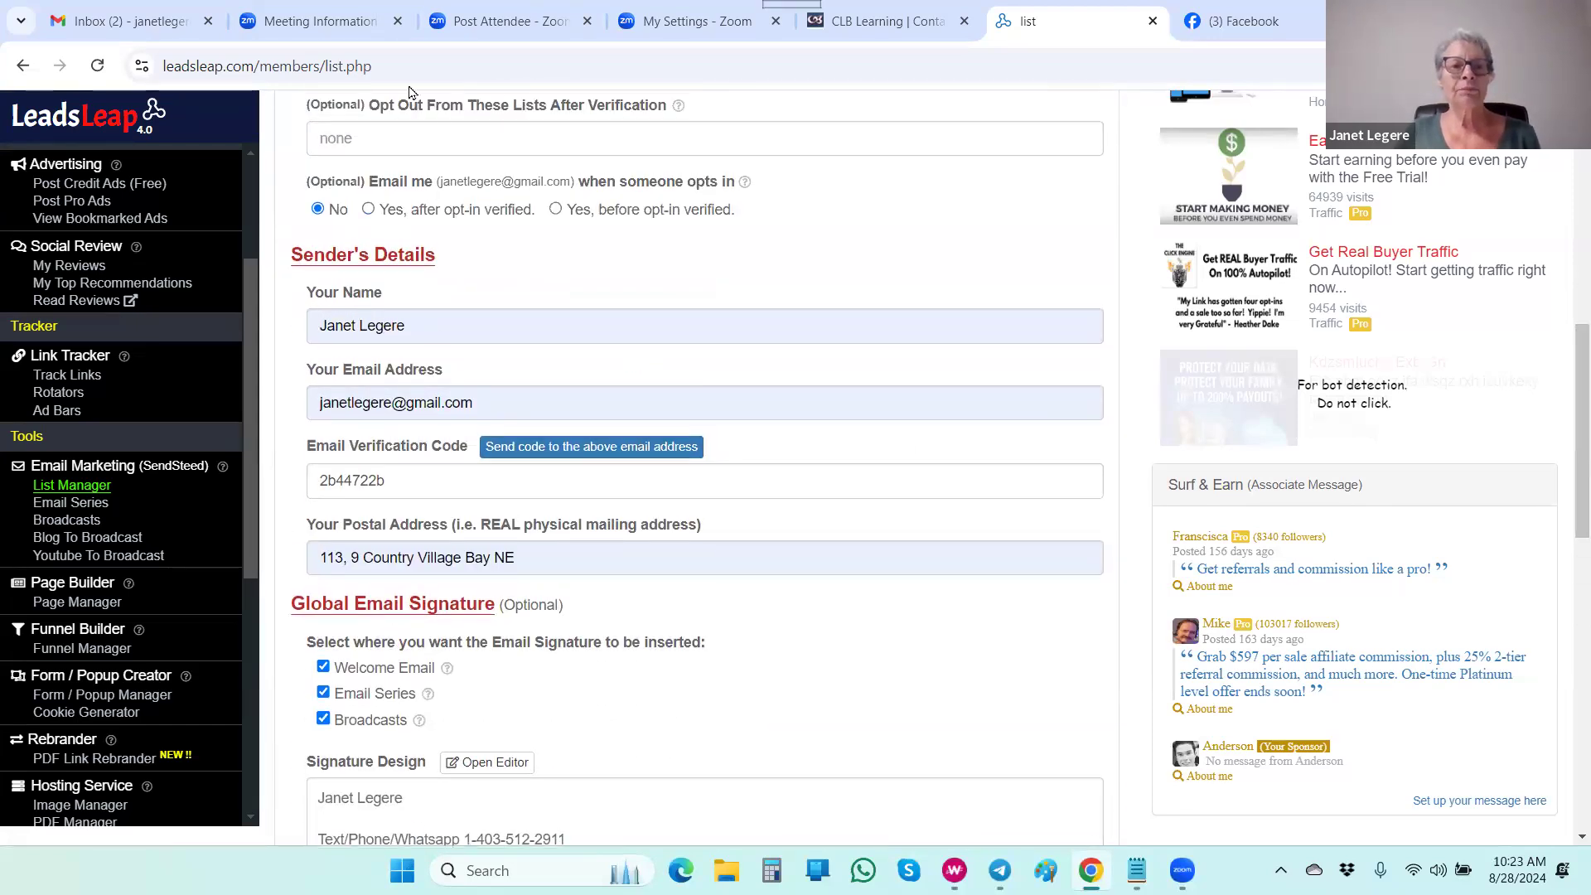
drag(1569, 389, 1569, 266)
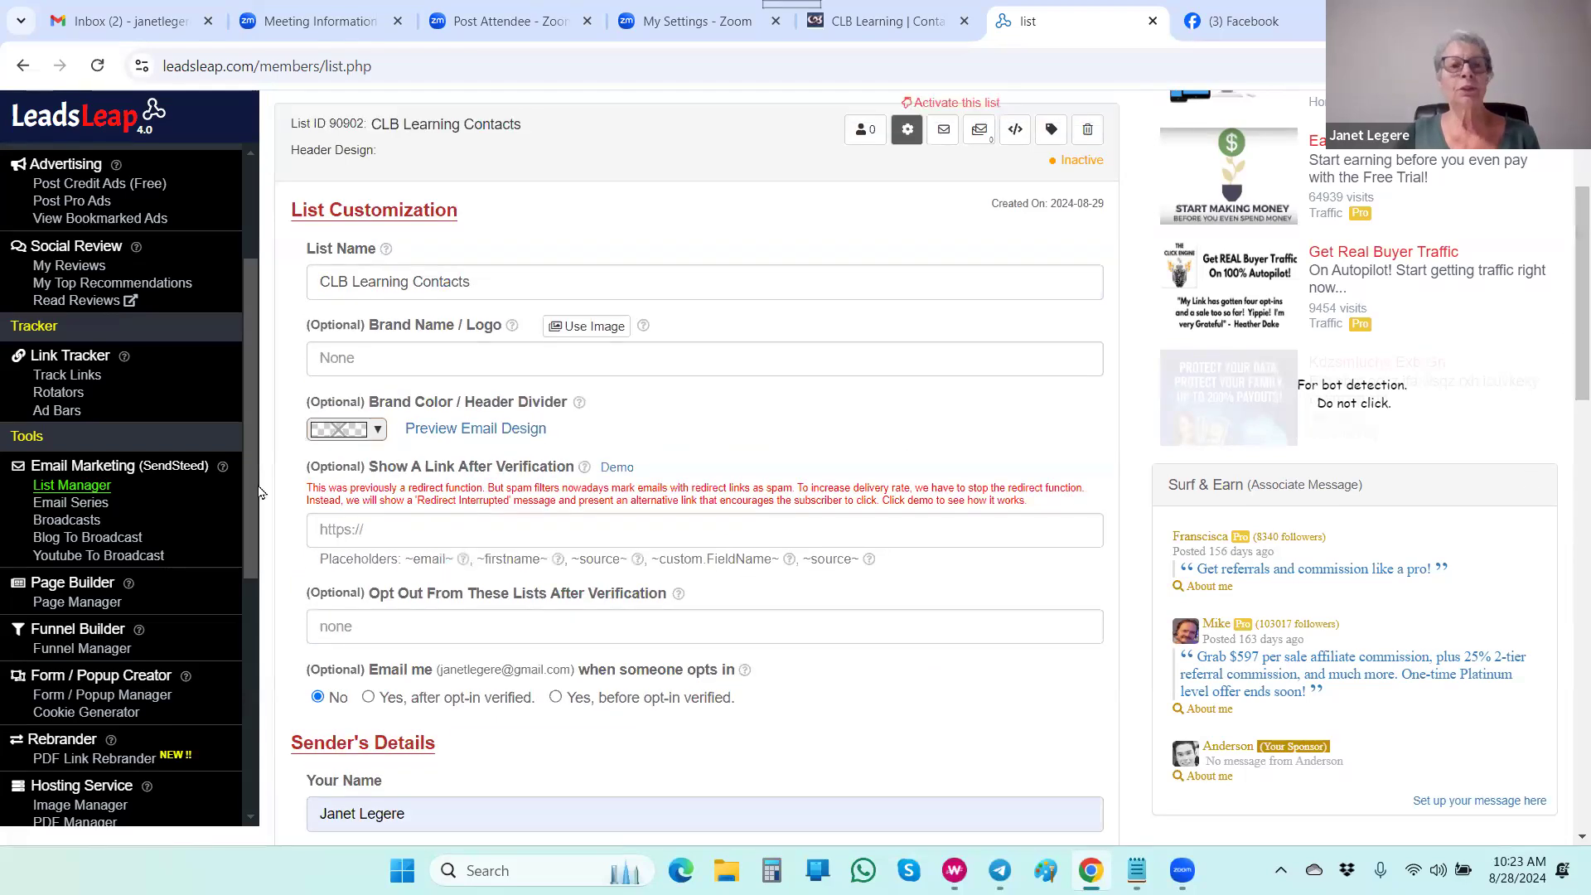
- Begin an email series import for CLB Learning Contacts, then show the CLB funnel's share codes
scroll(1569, 266, up, 2)
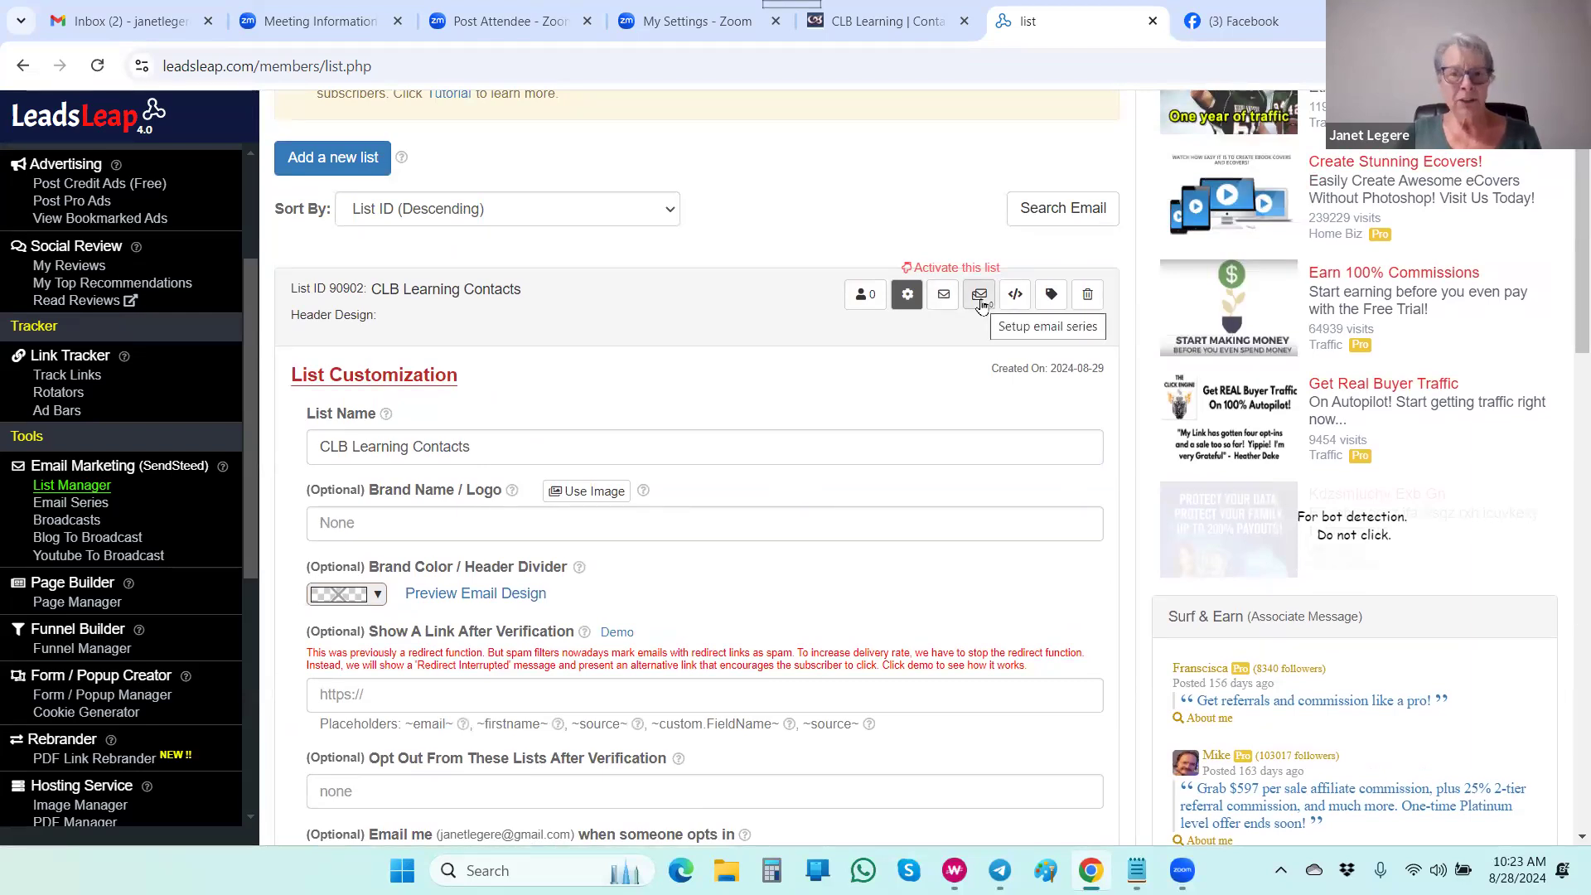
click(981, 300)
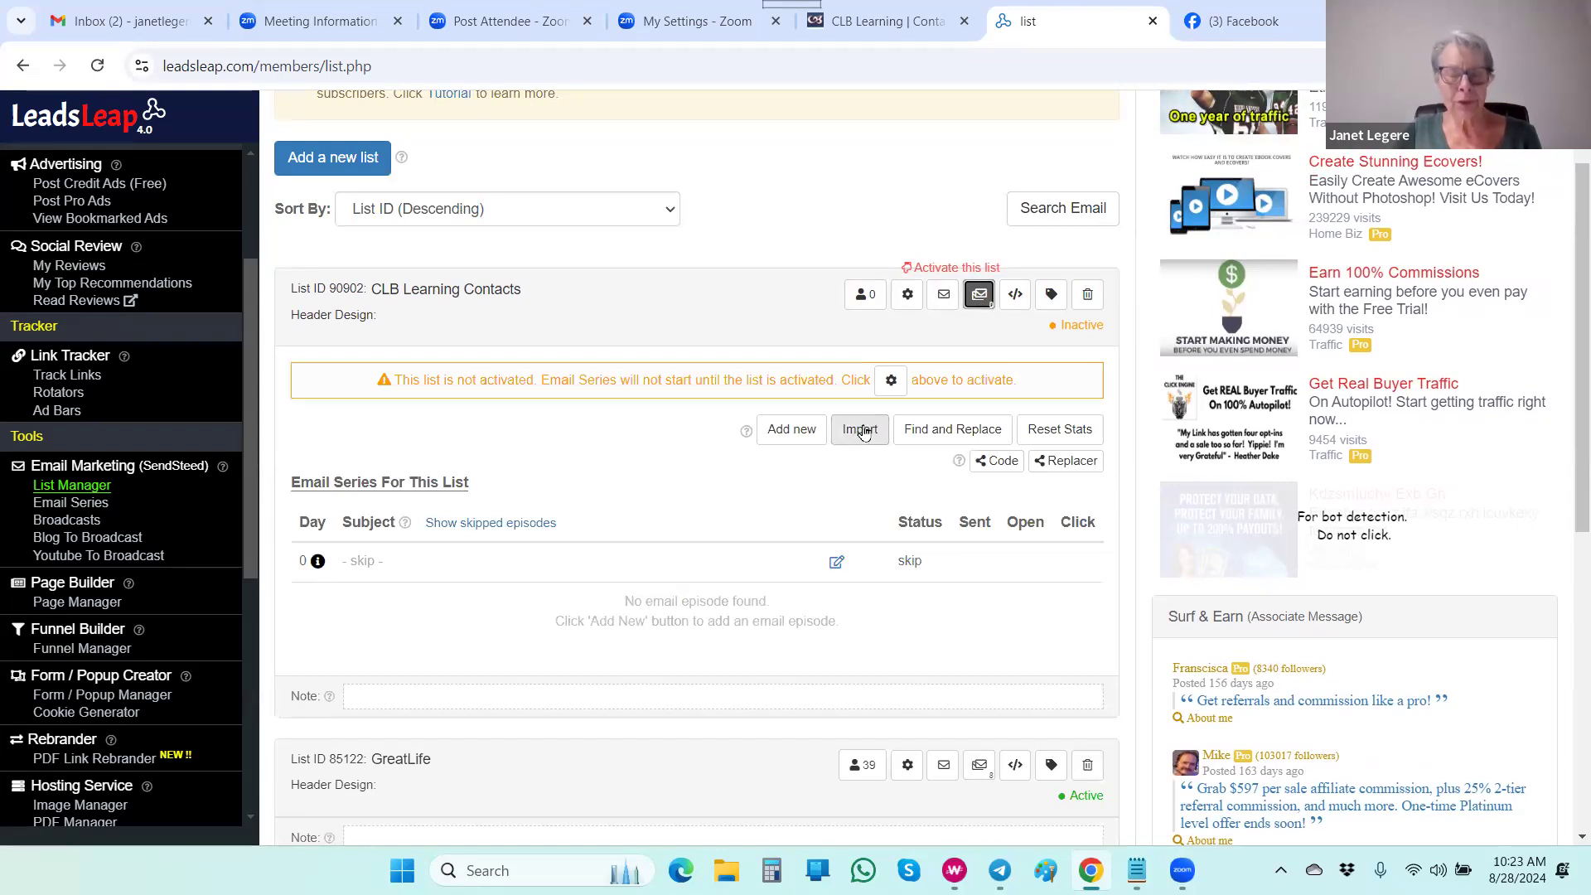
click(863, 431)
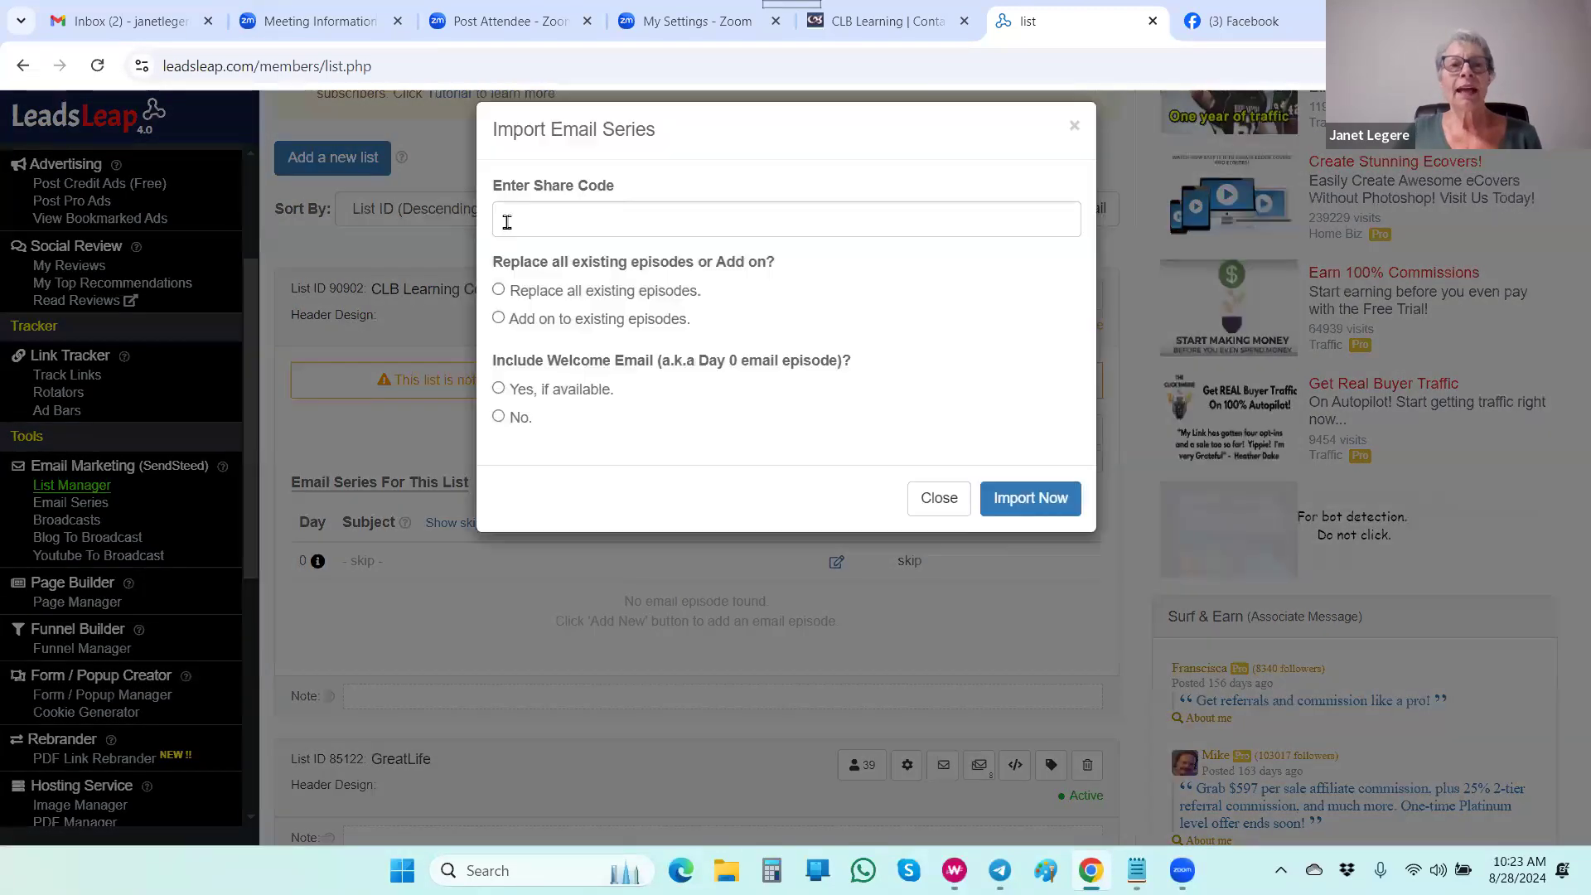
click(867, 25)
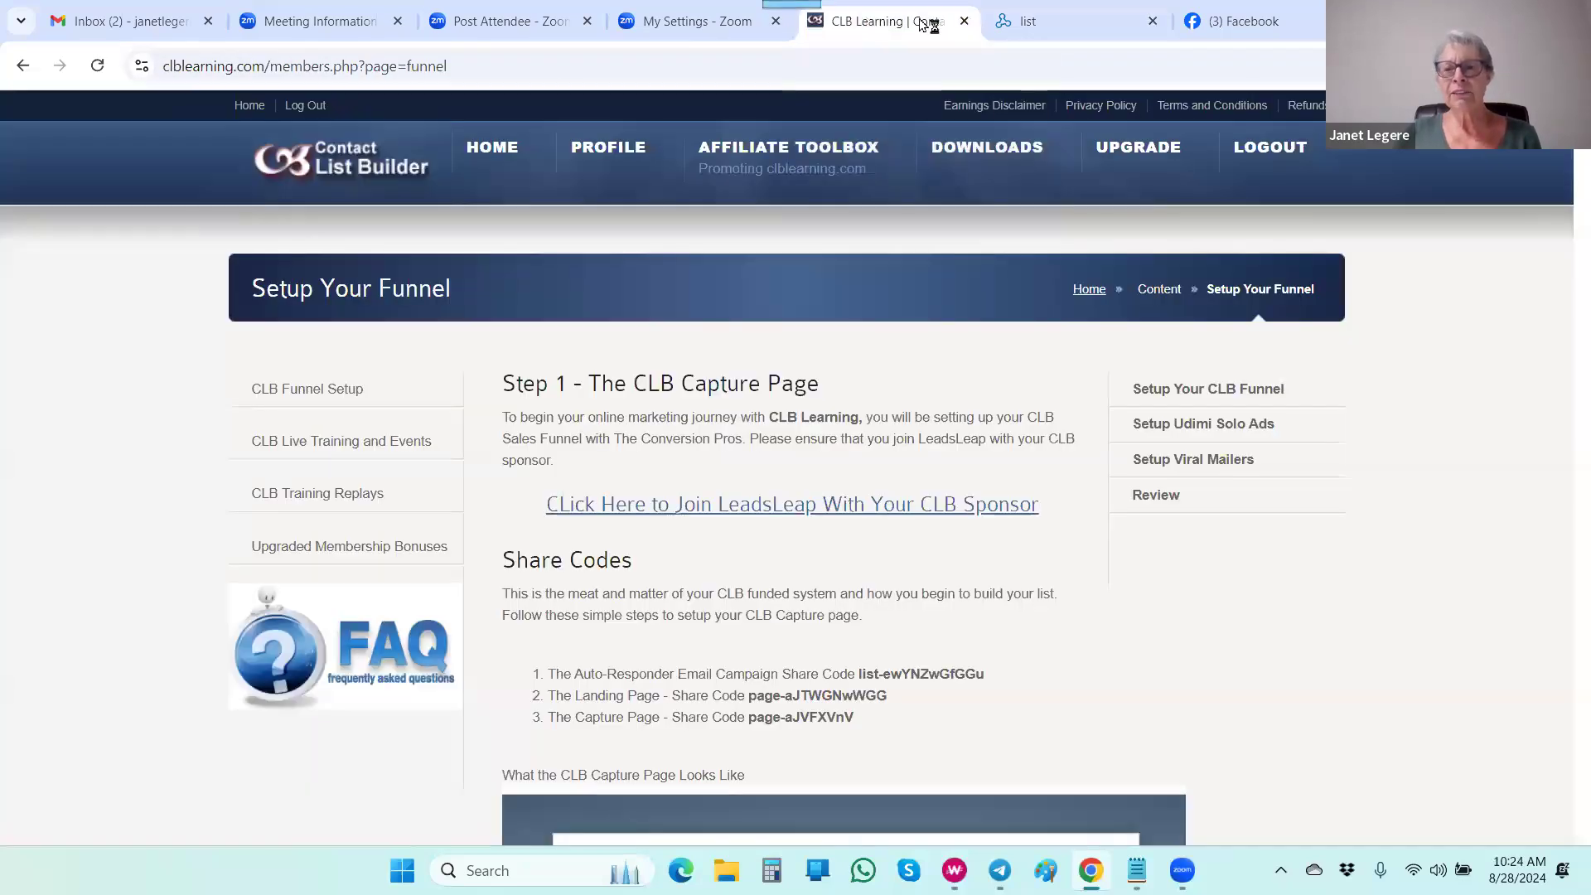
scroll(537, 141, down, 6)
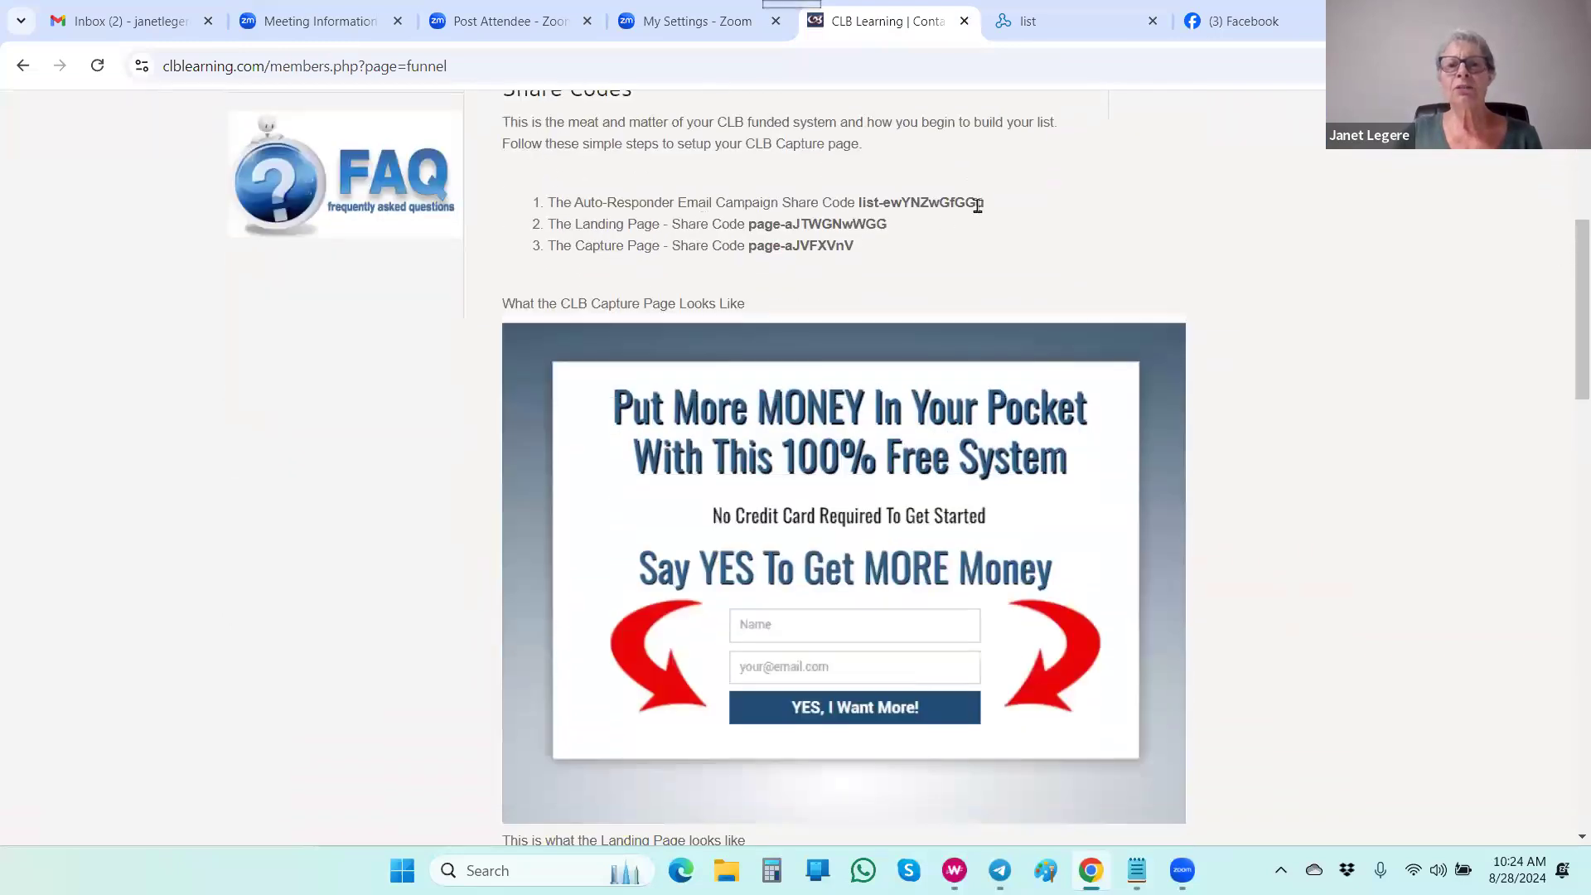
- Copy the Auto-Responder Email Campaign share code and return to the LeadsLeap list tab
drag(986, 203, 863, 206)
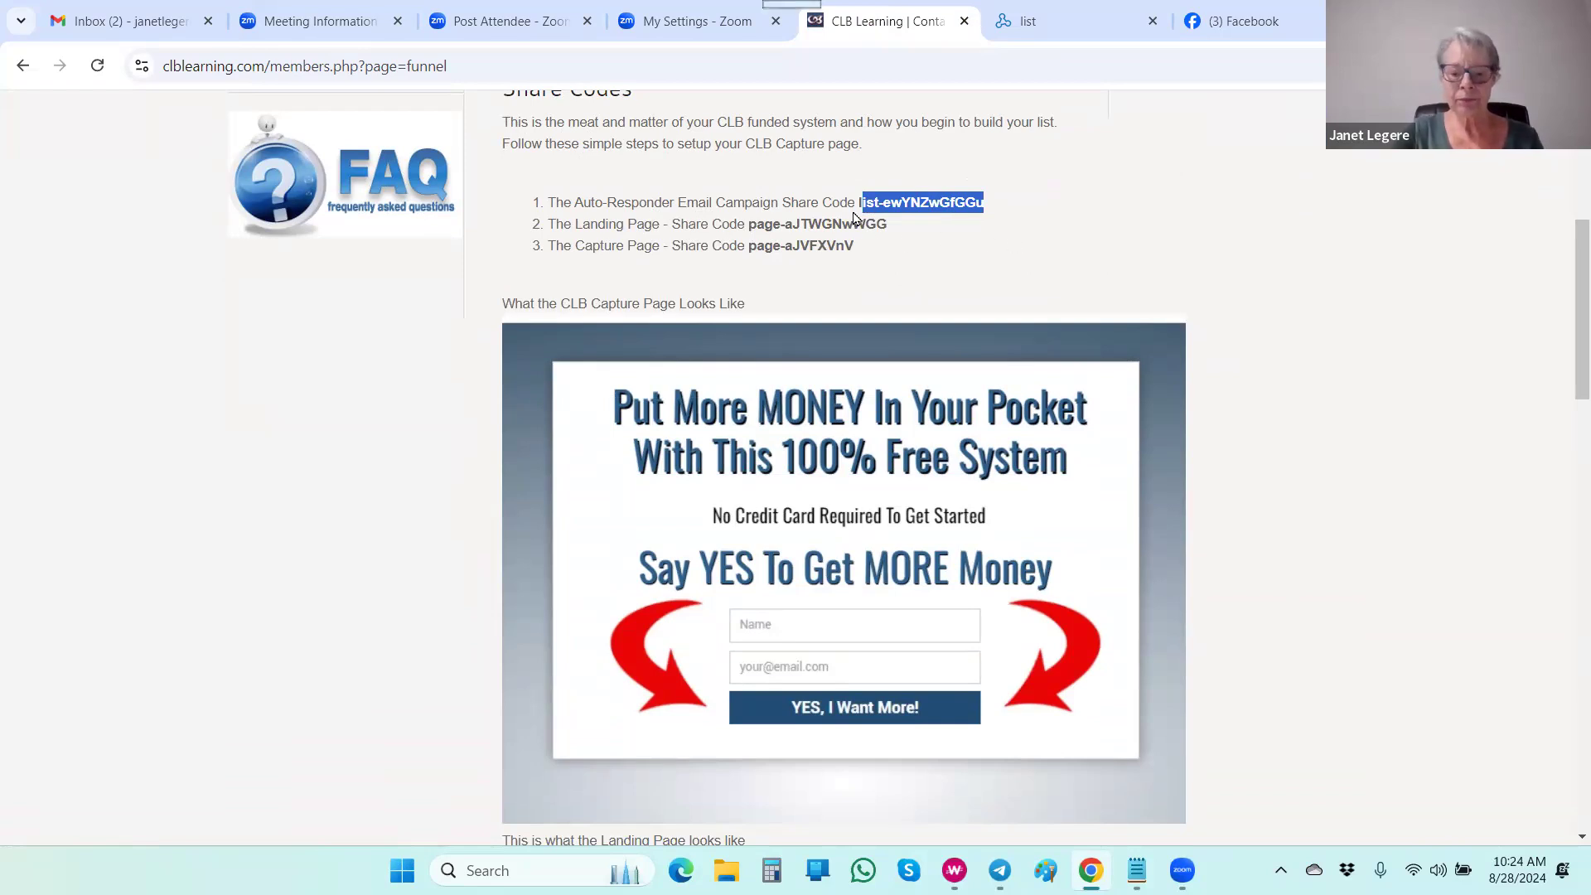
click(855, 218)
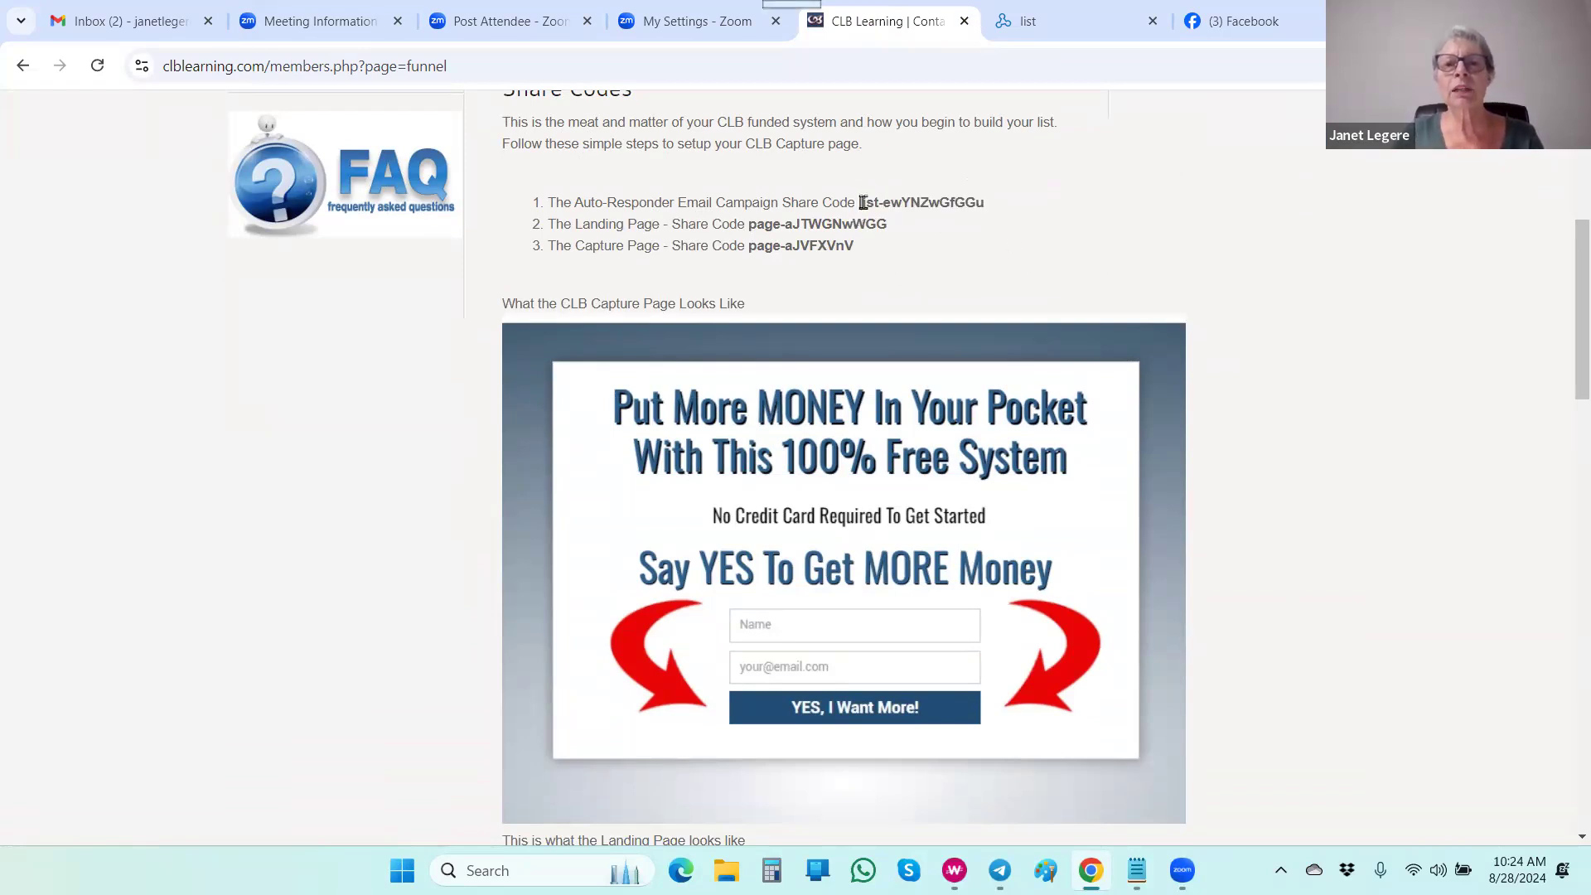
drag(1002, 202, 856, 207)
key(ctrl+c)
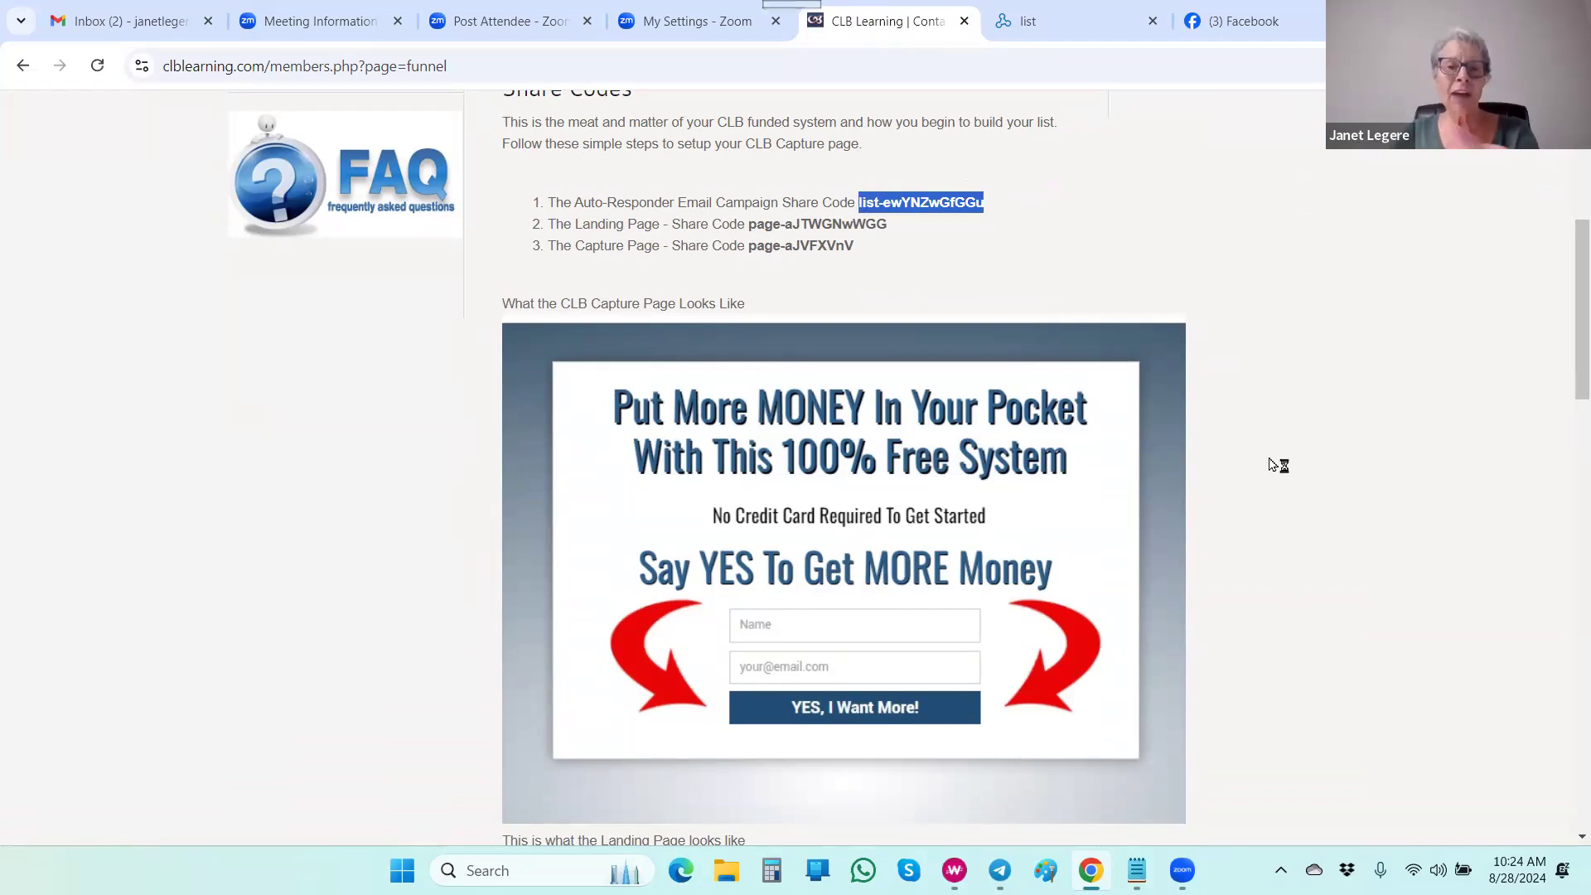
click(1013, 221)
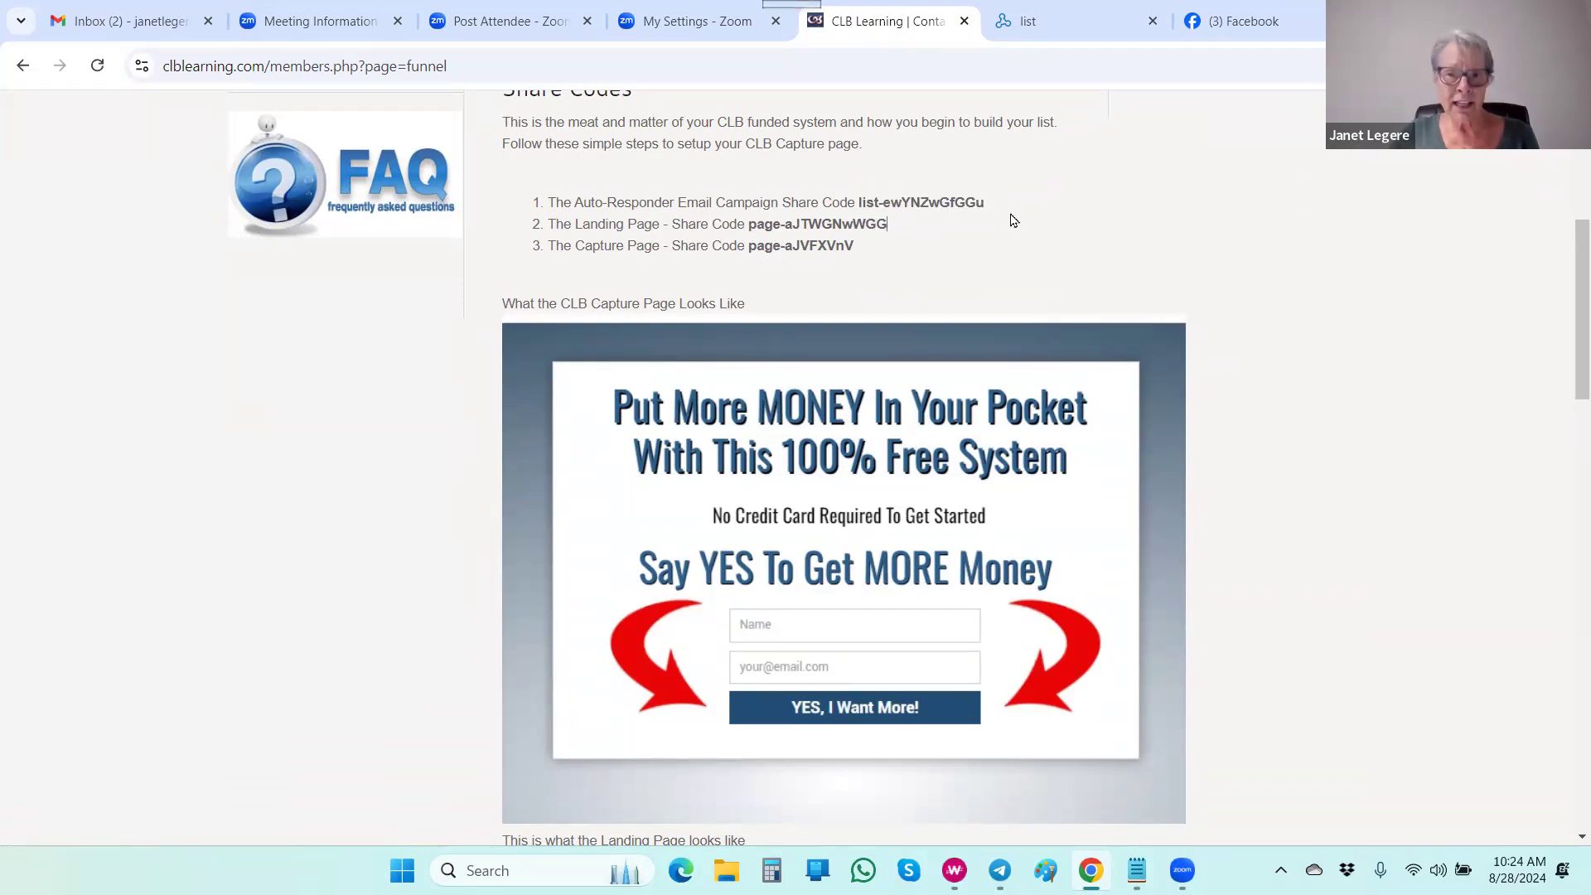
click(1058, 23)
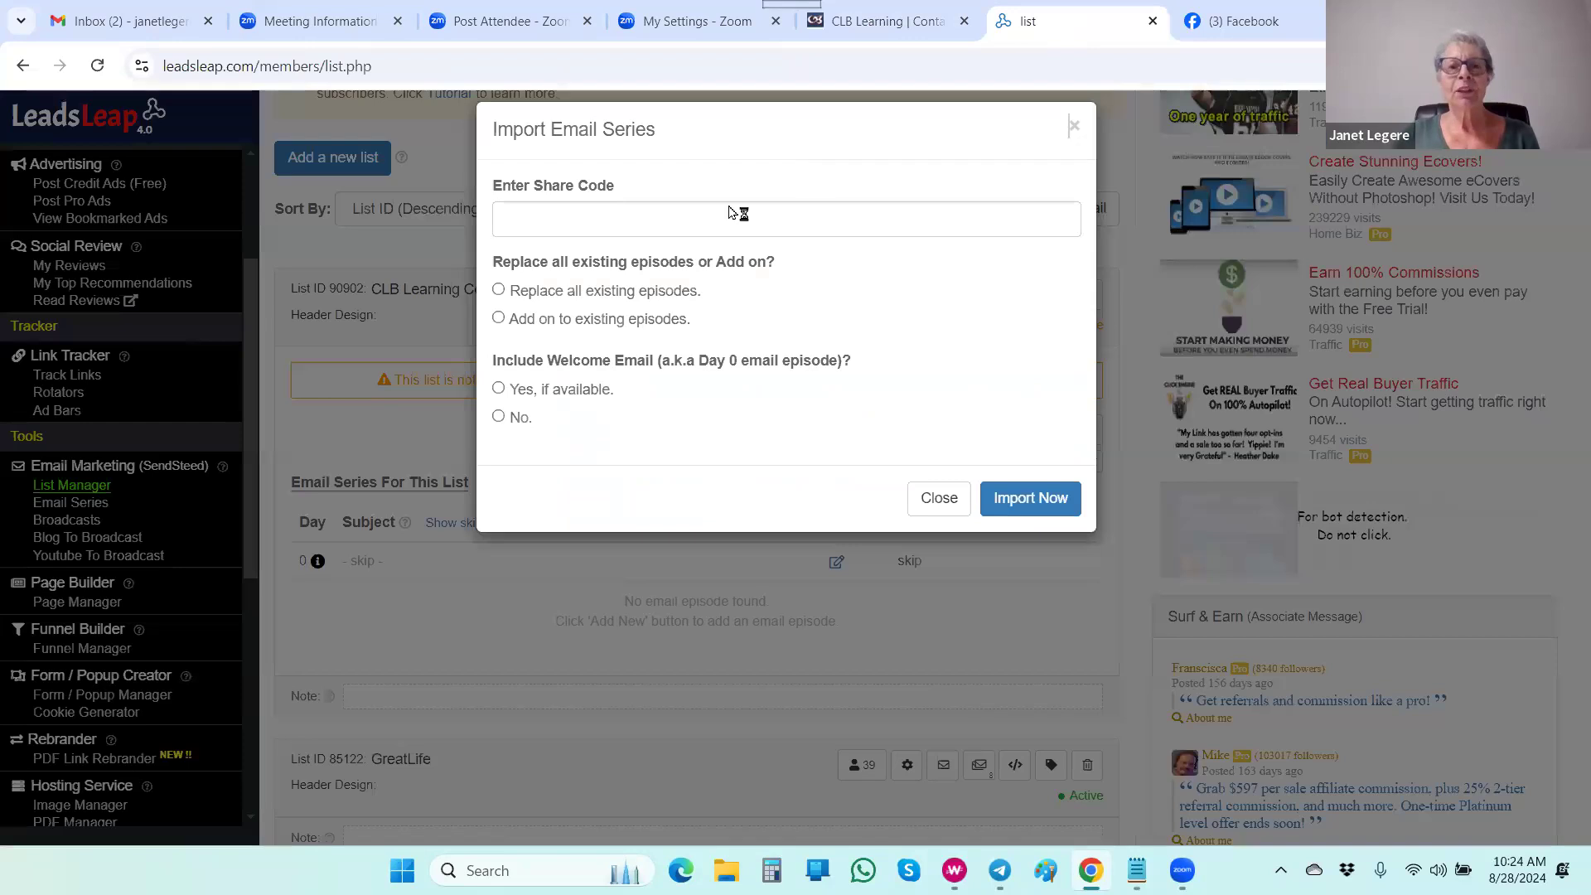
- Import the pasted share code's series, replacing all existing episodes and including the welcome email
click(551, 219)
key(ctrl+v)
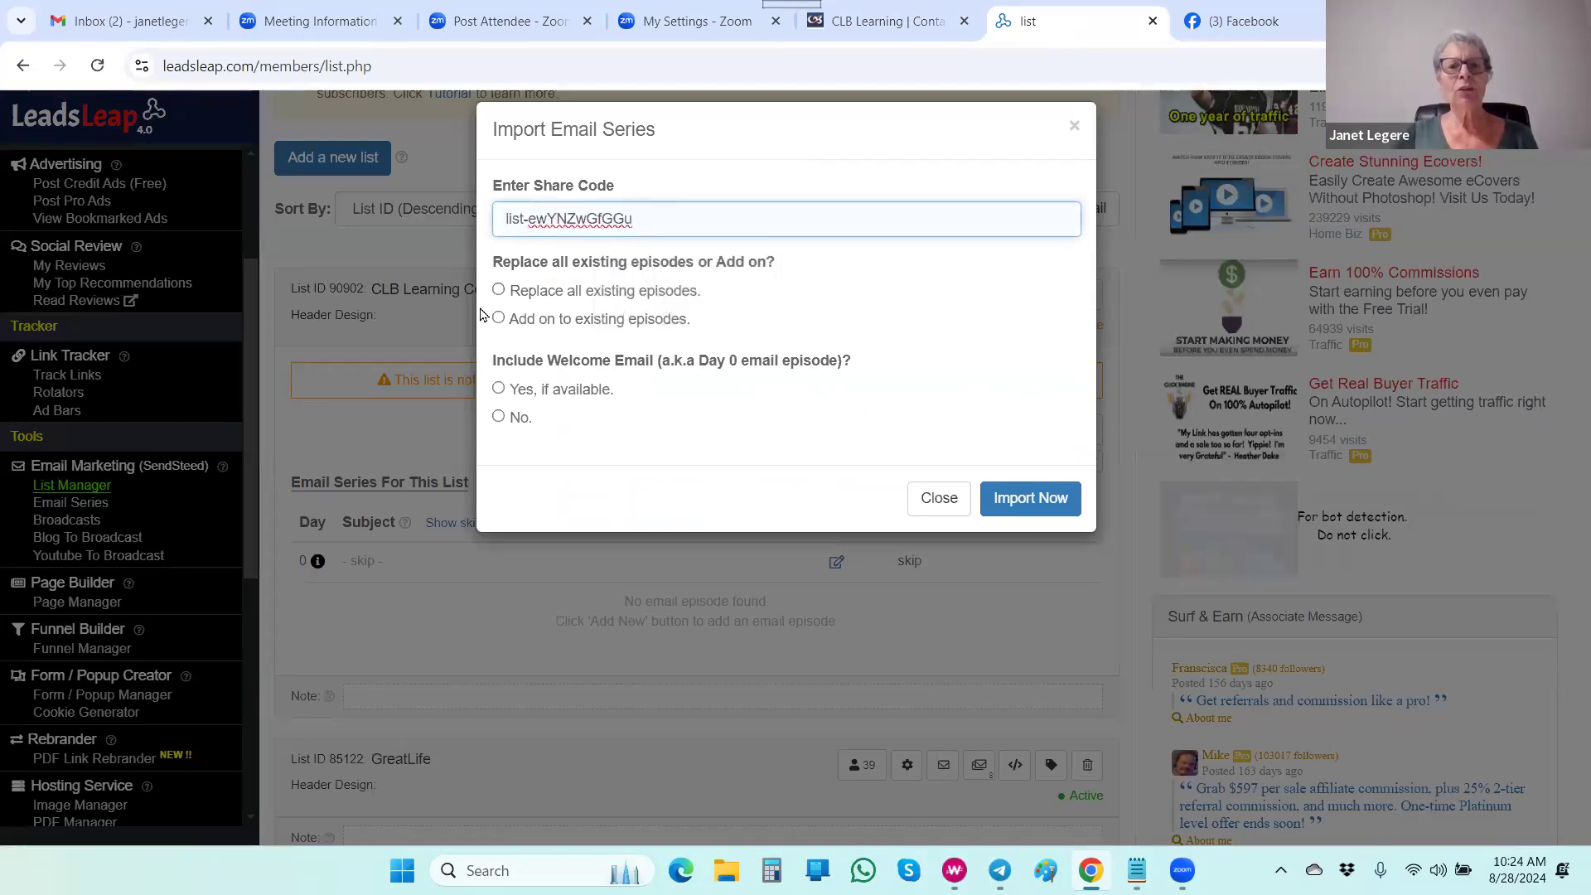
click(500, 290)
click(498, 318)
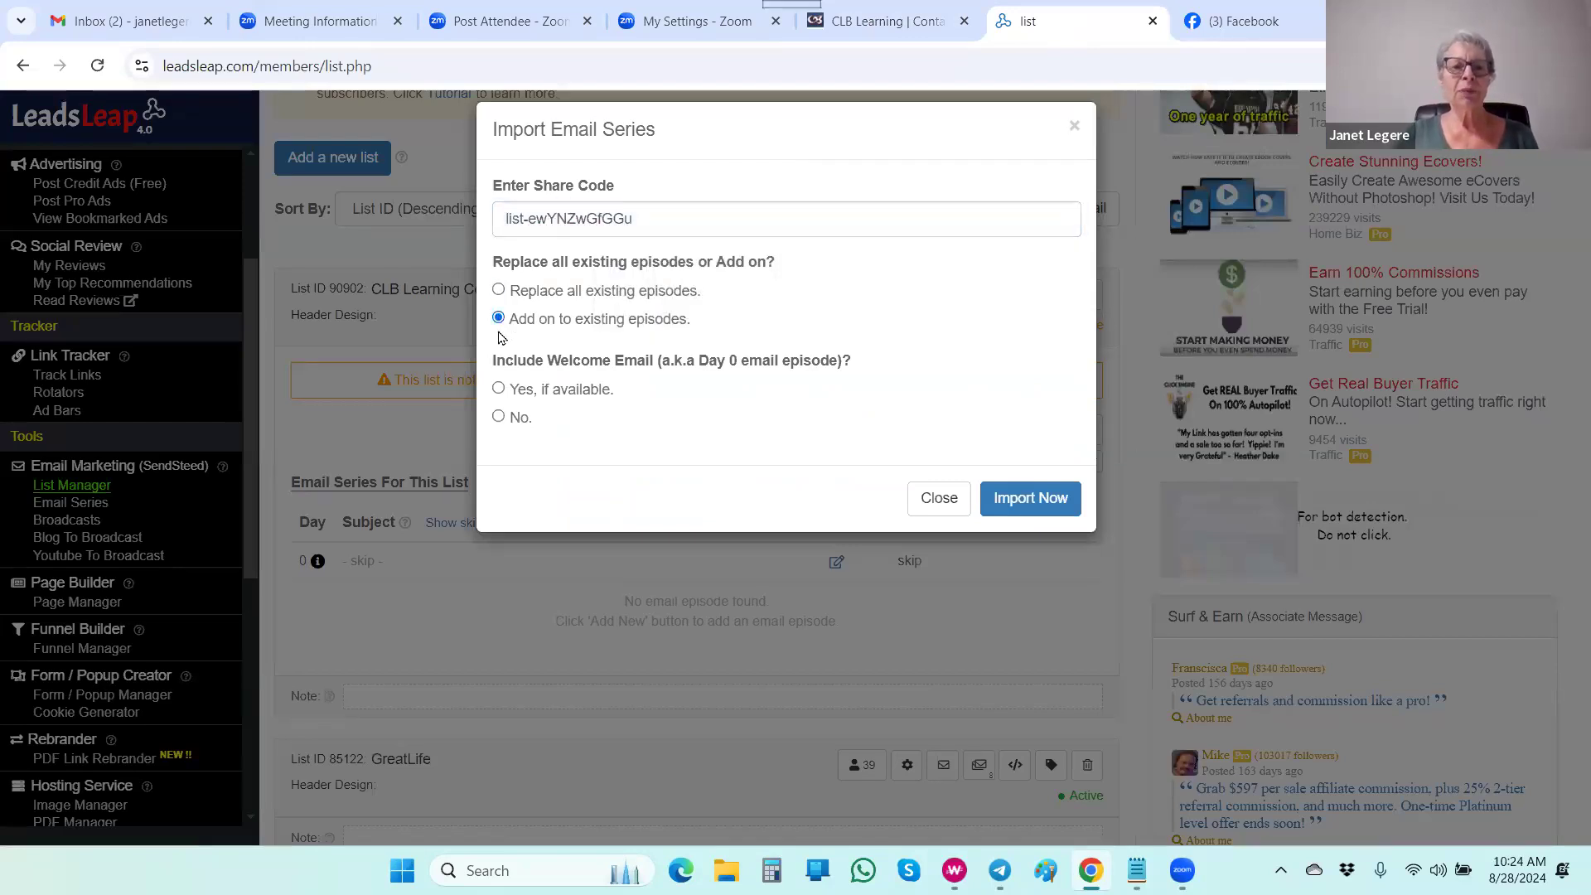
click(499, 388)
click(499, 291)
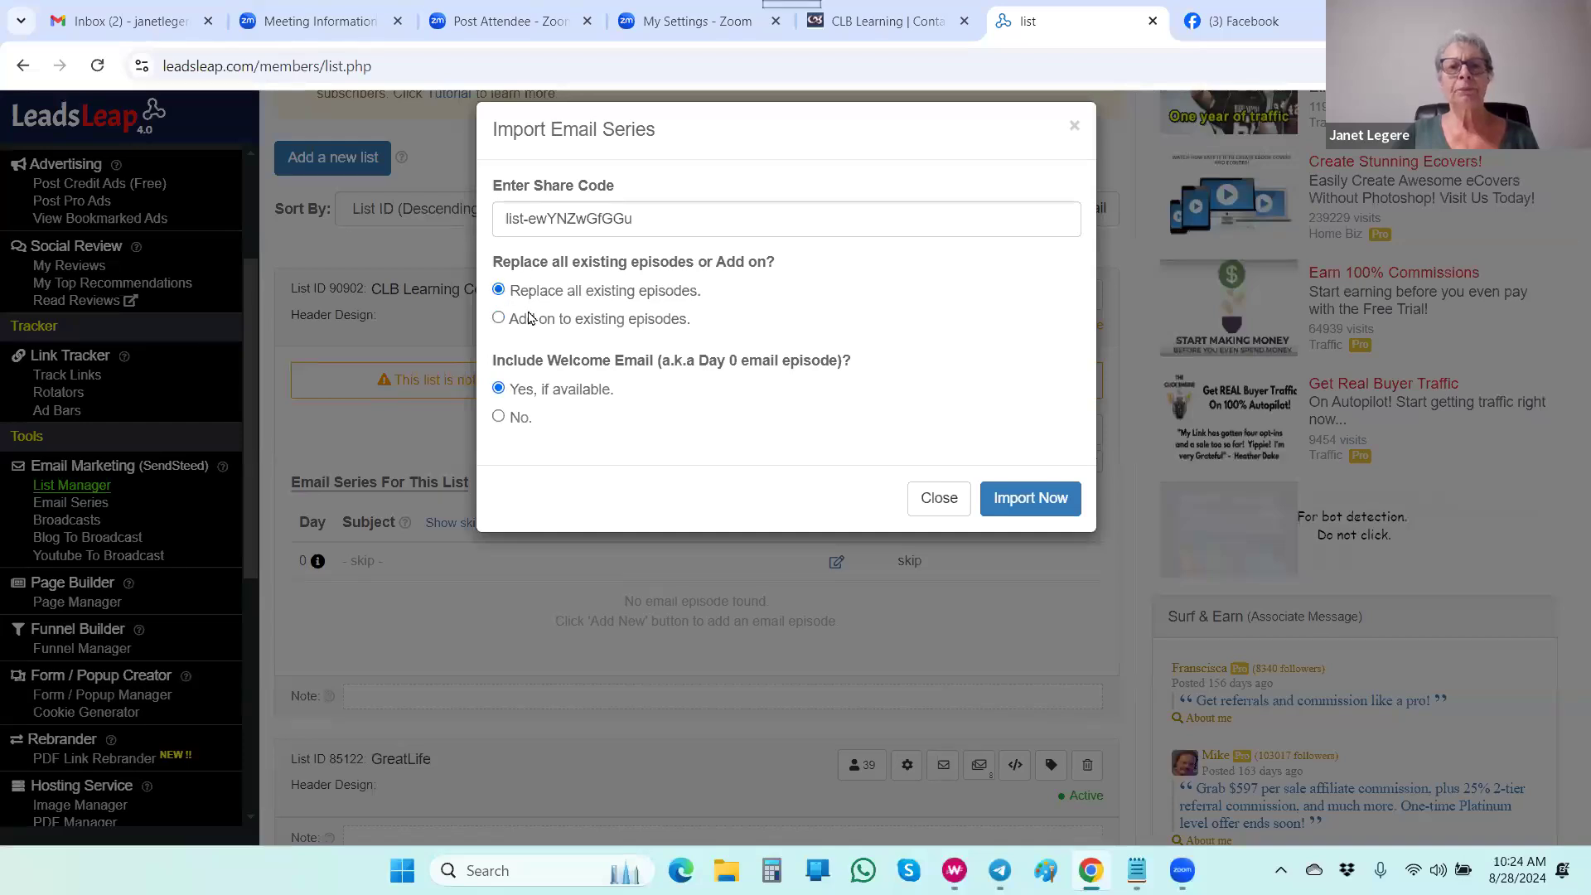
click(1030, 498)
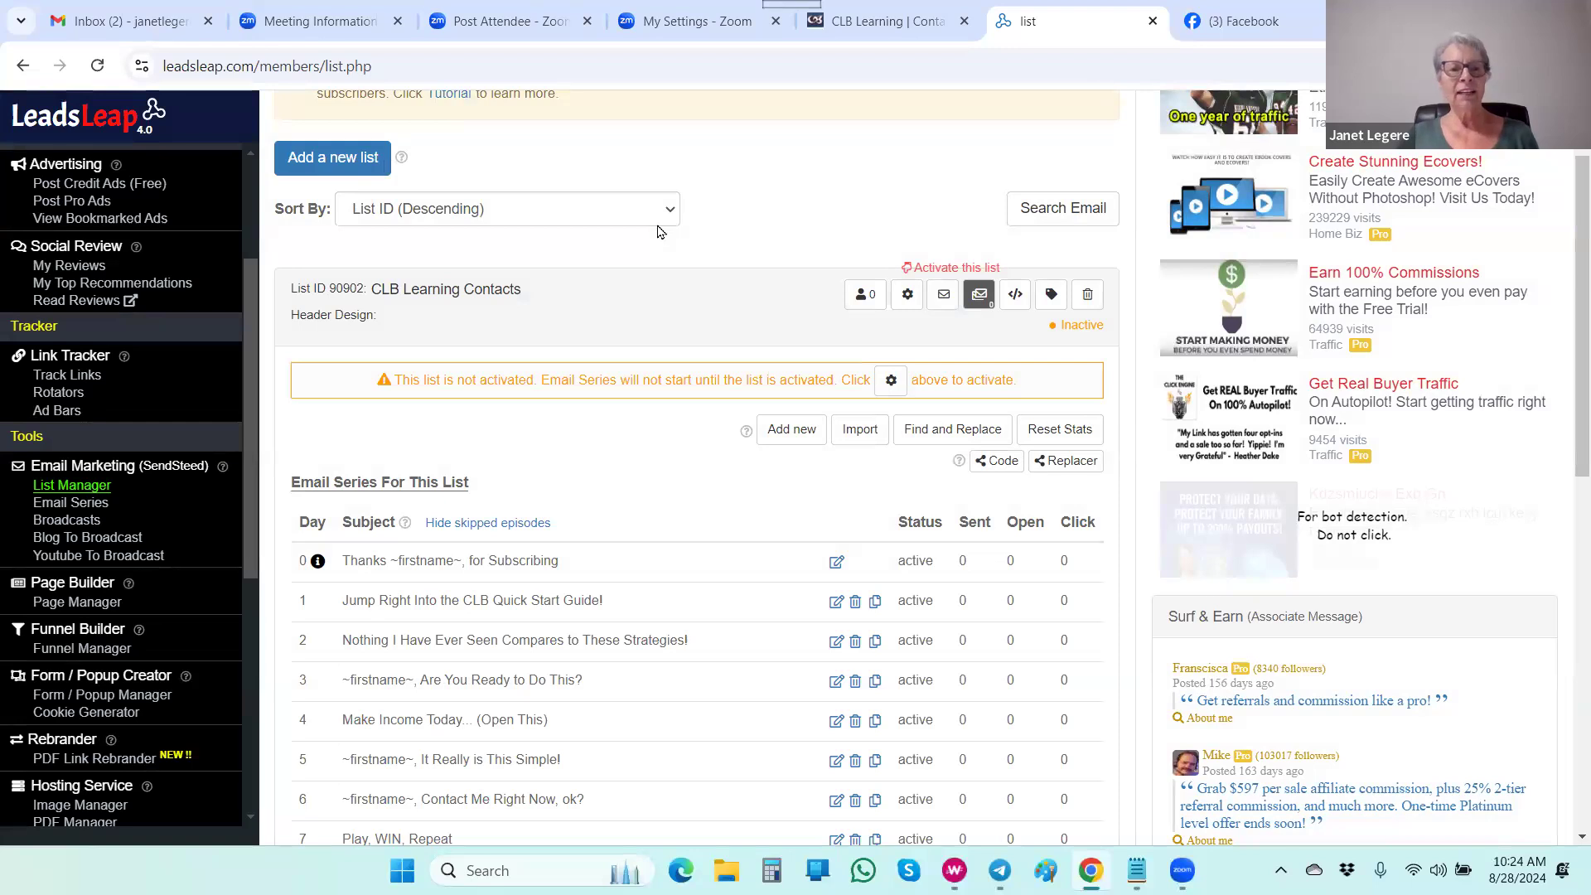
drag(1573, 274, 1569, 347)
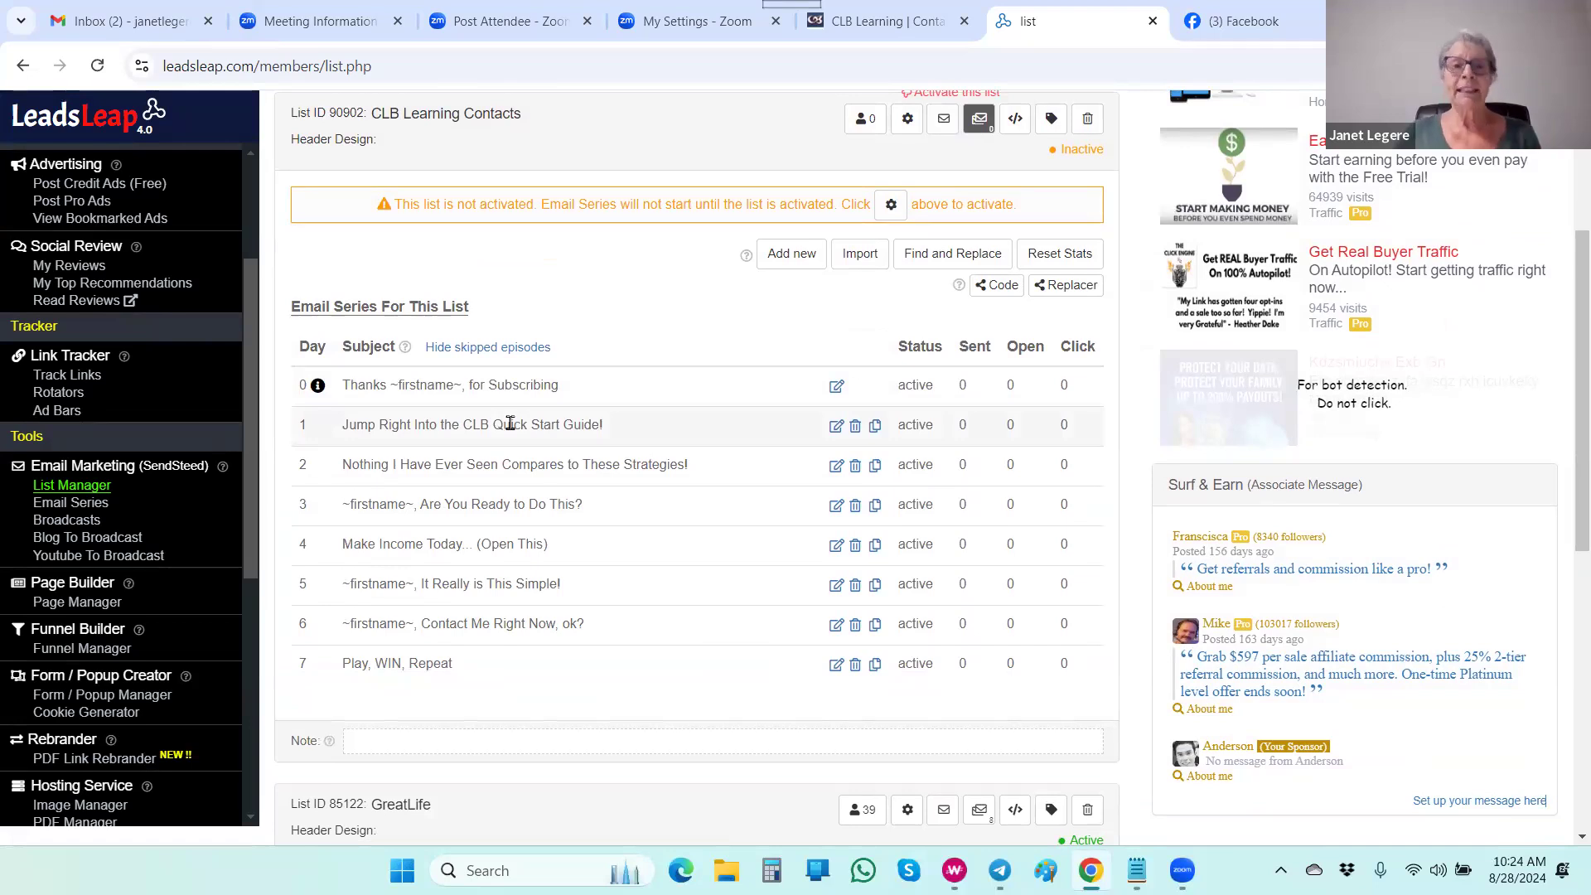
- In the Day 0 welcome email, correct the top JOIN CLB Learning HERE link's rid ending to 8
click(836, 390)
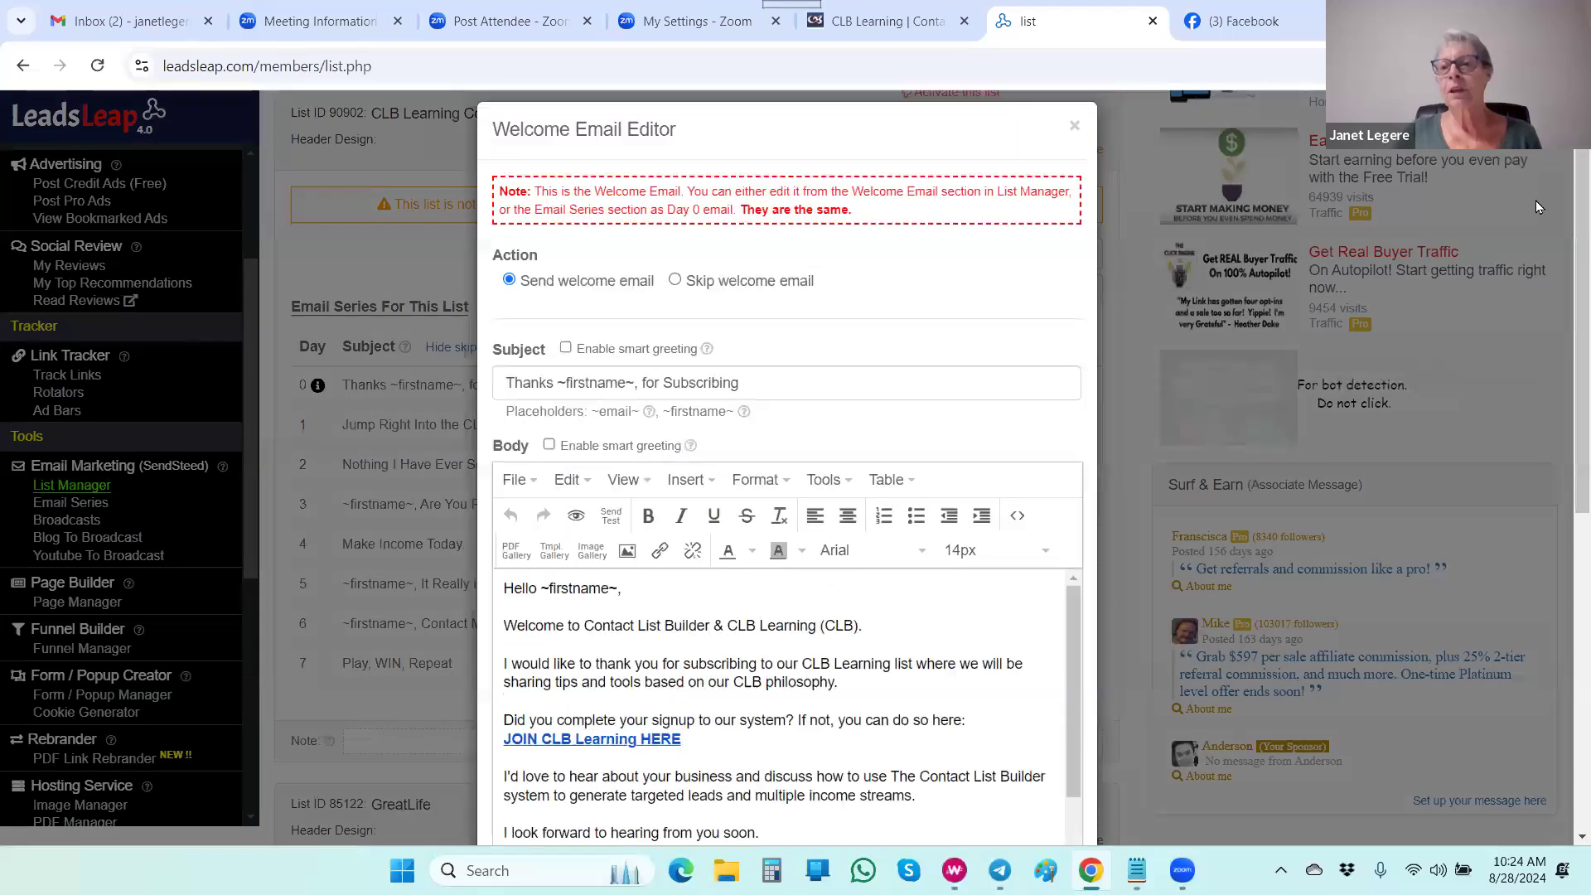
scroll(729, 366, down, 4)
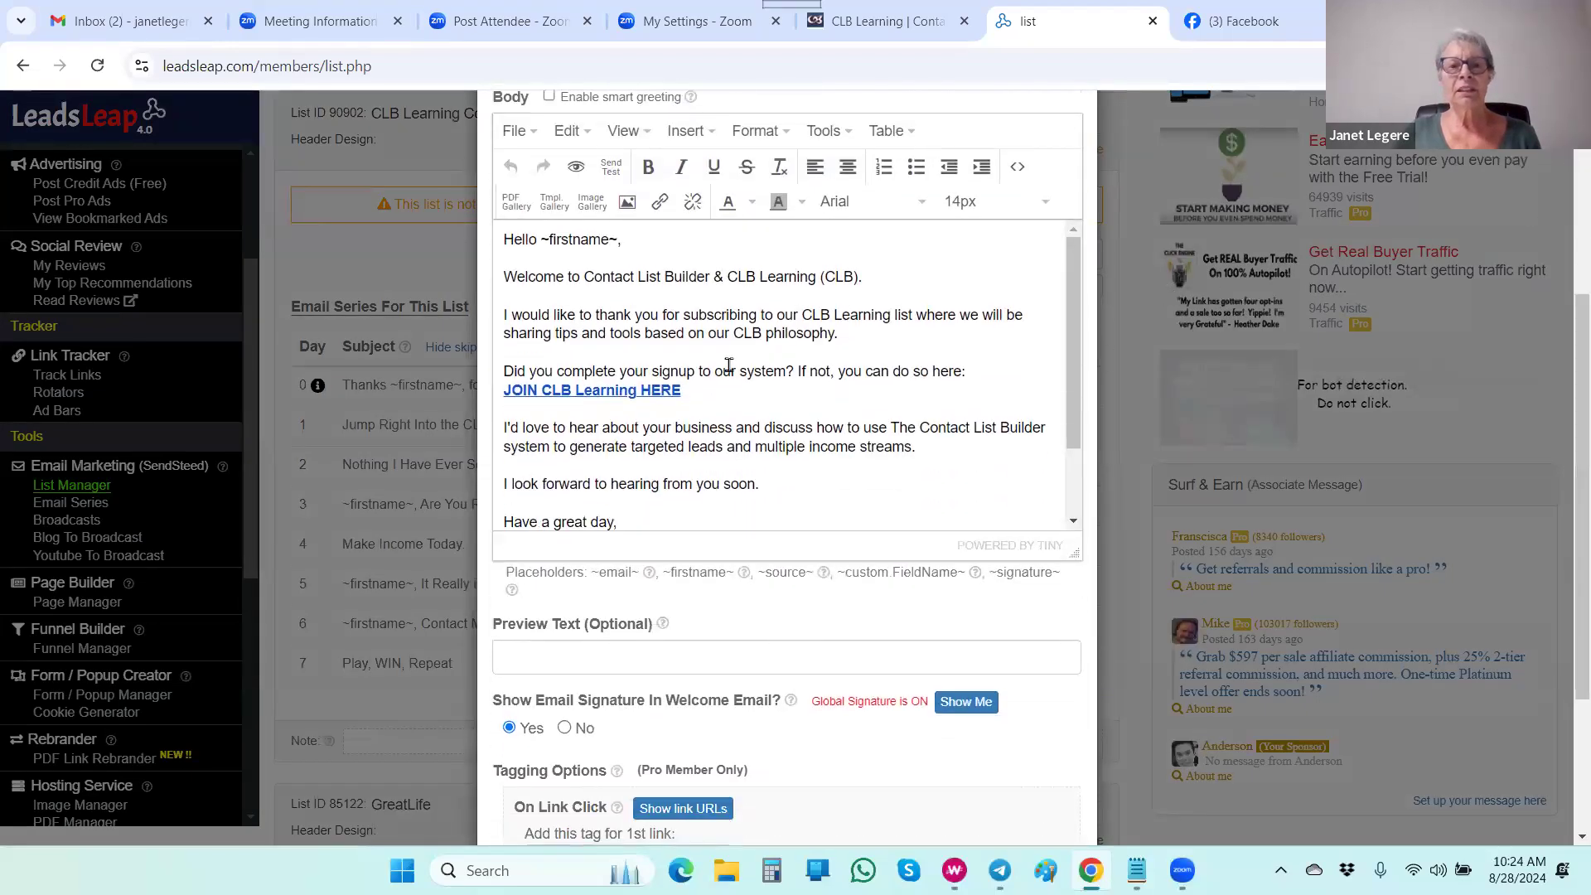
click(566, 389)
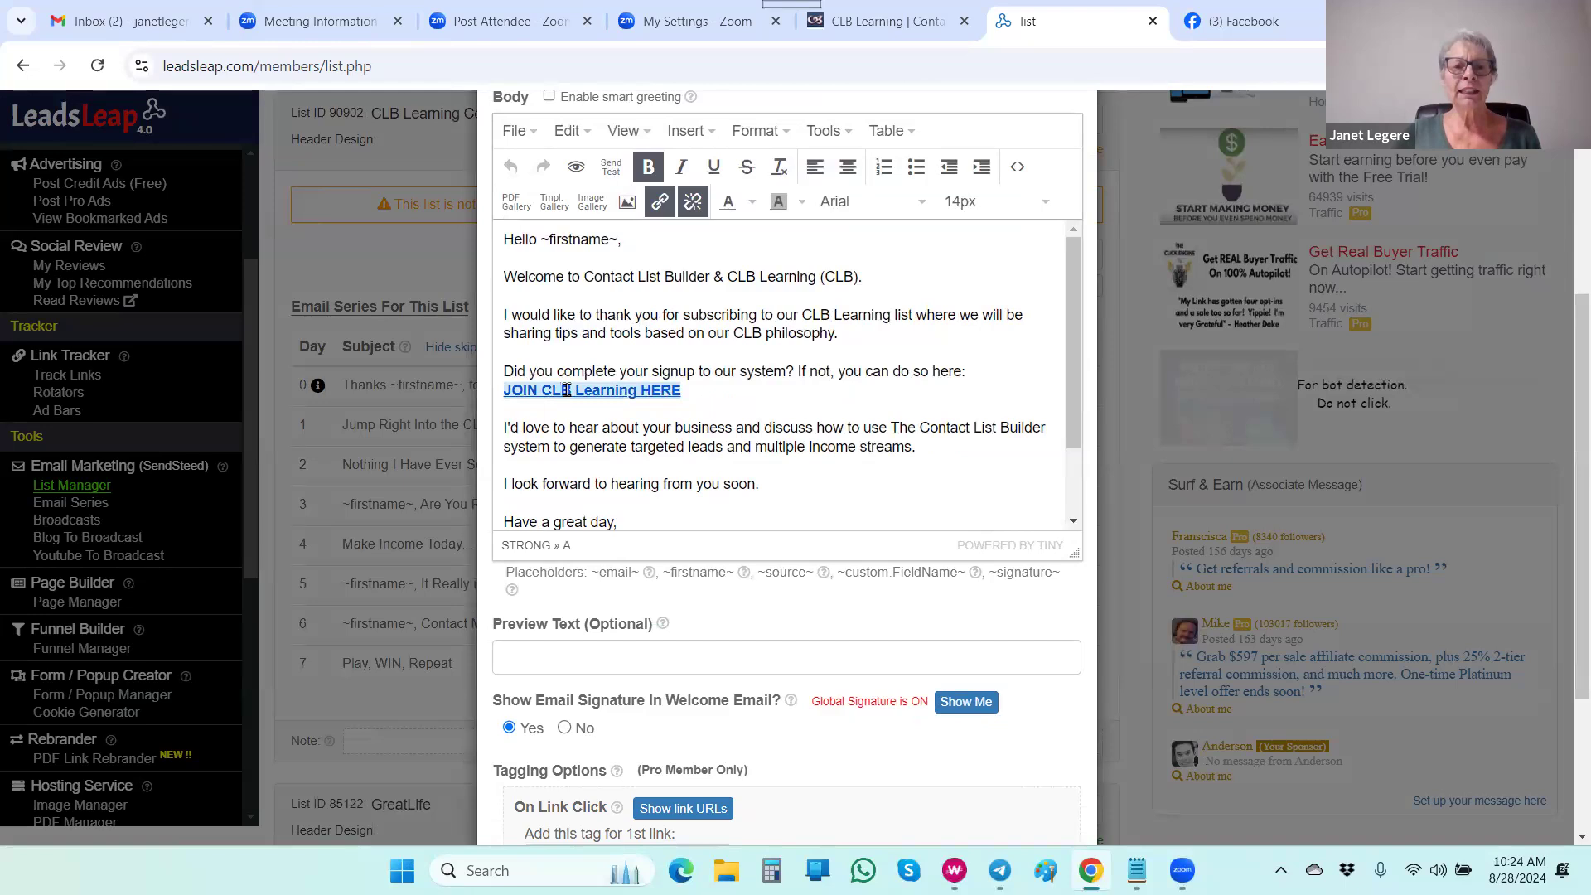
click(661, 207)
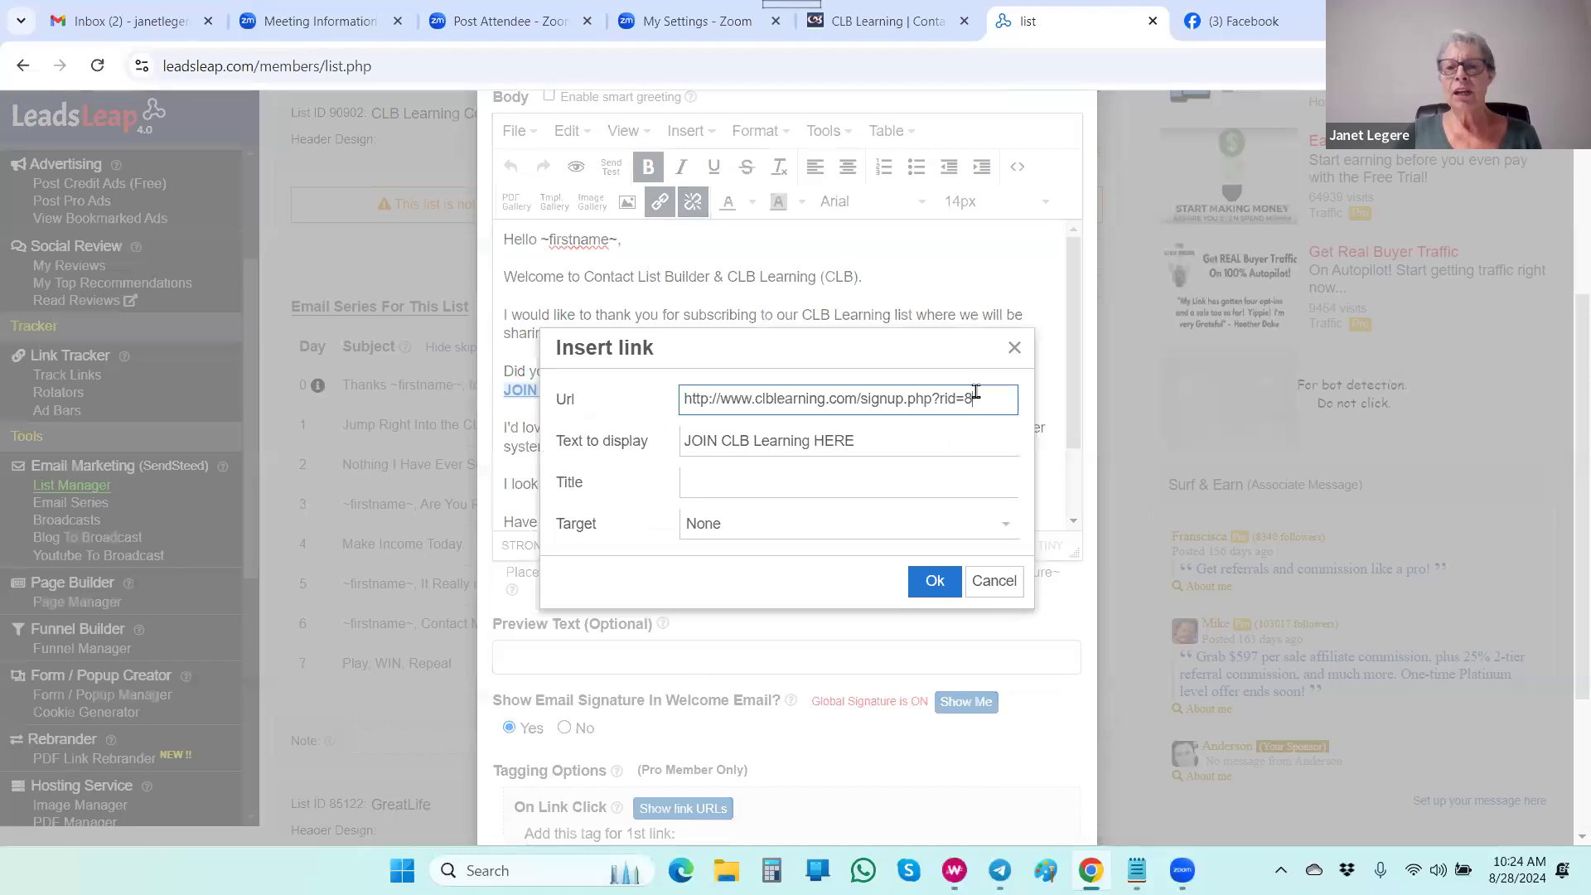
drag(976, 399, 965, 400)
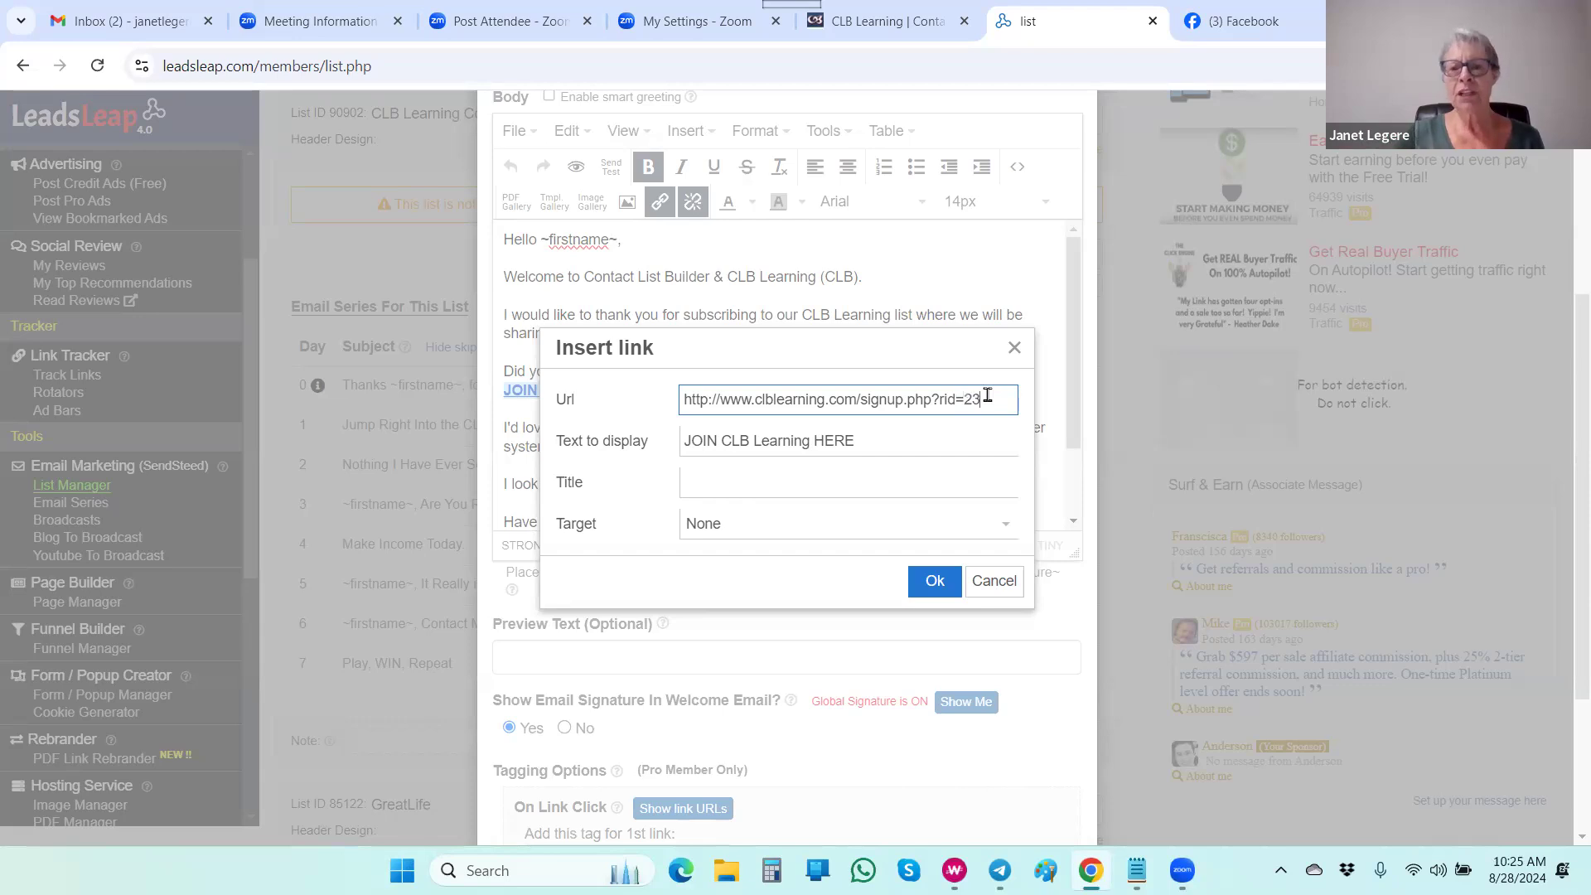
drag(991, 398, 967, 396)
text(8)
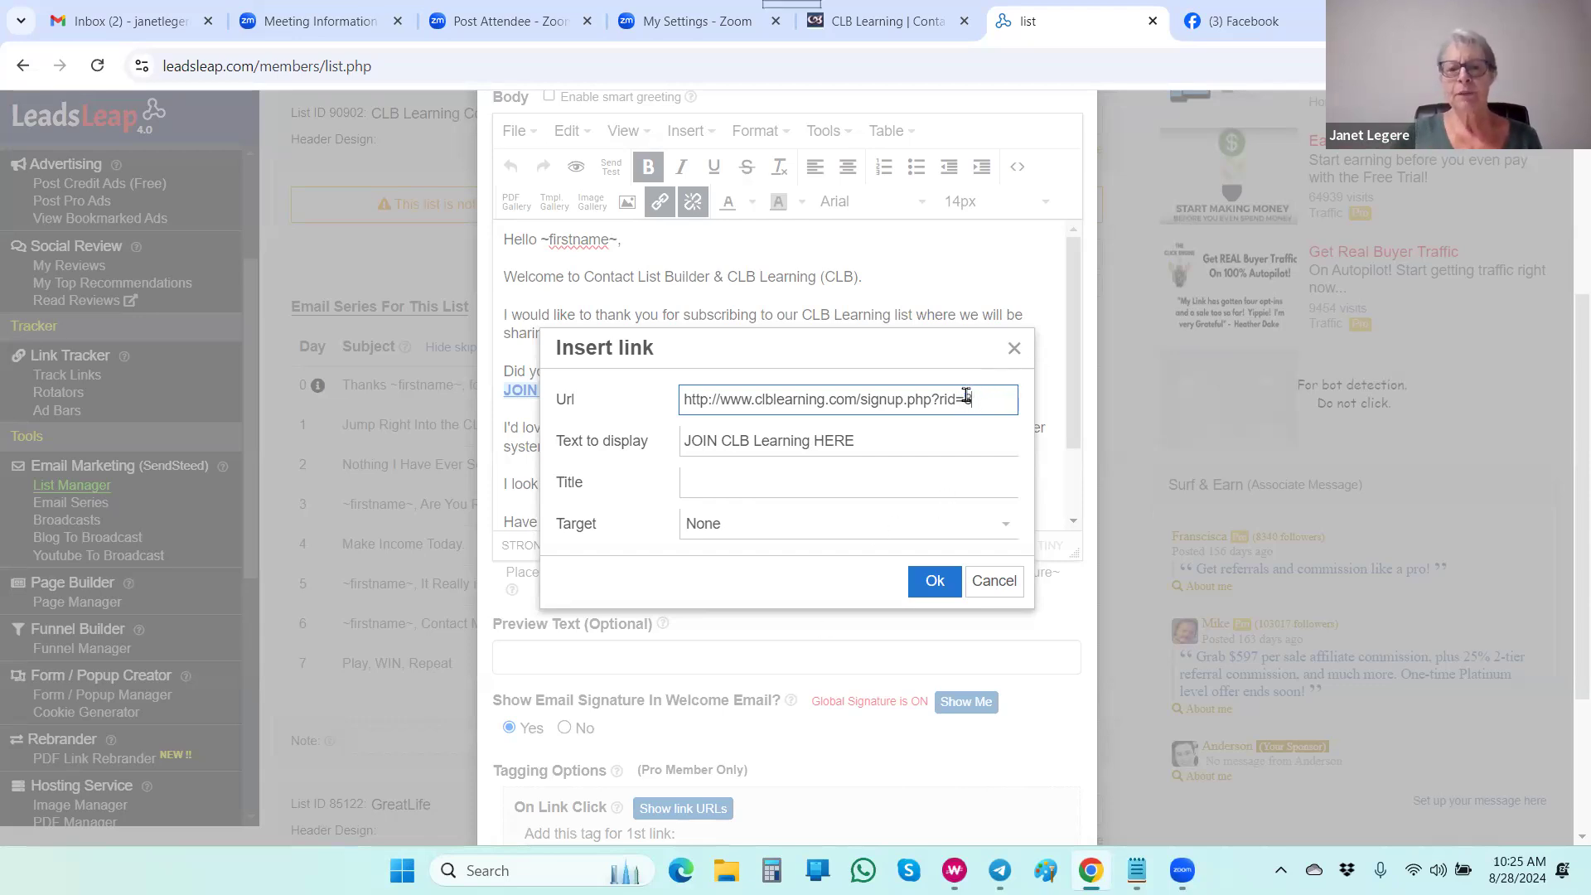
click(934, 580)
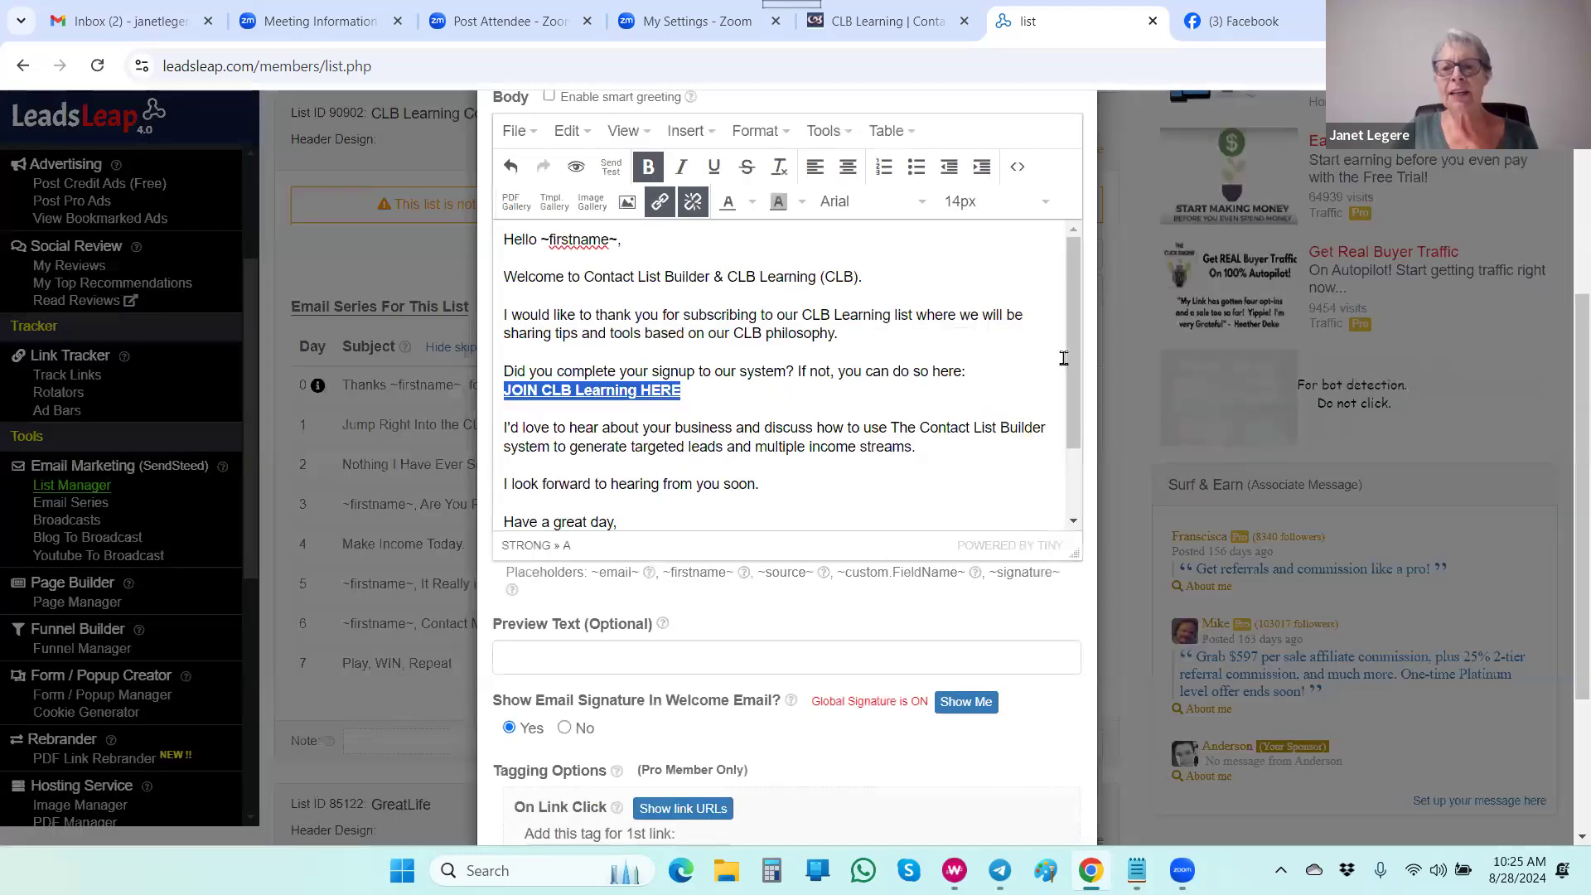
drag(1068, 363, 1064, 481)
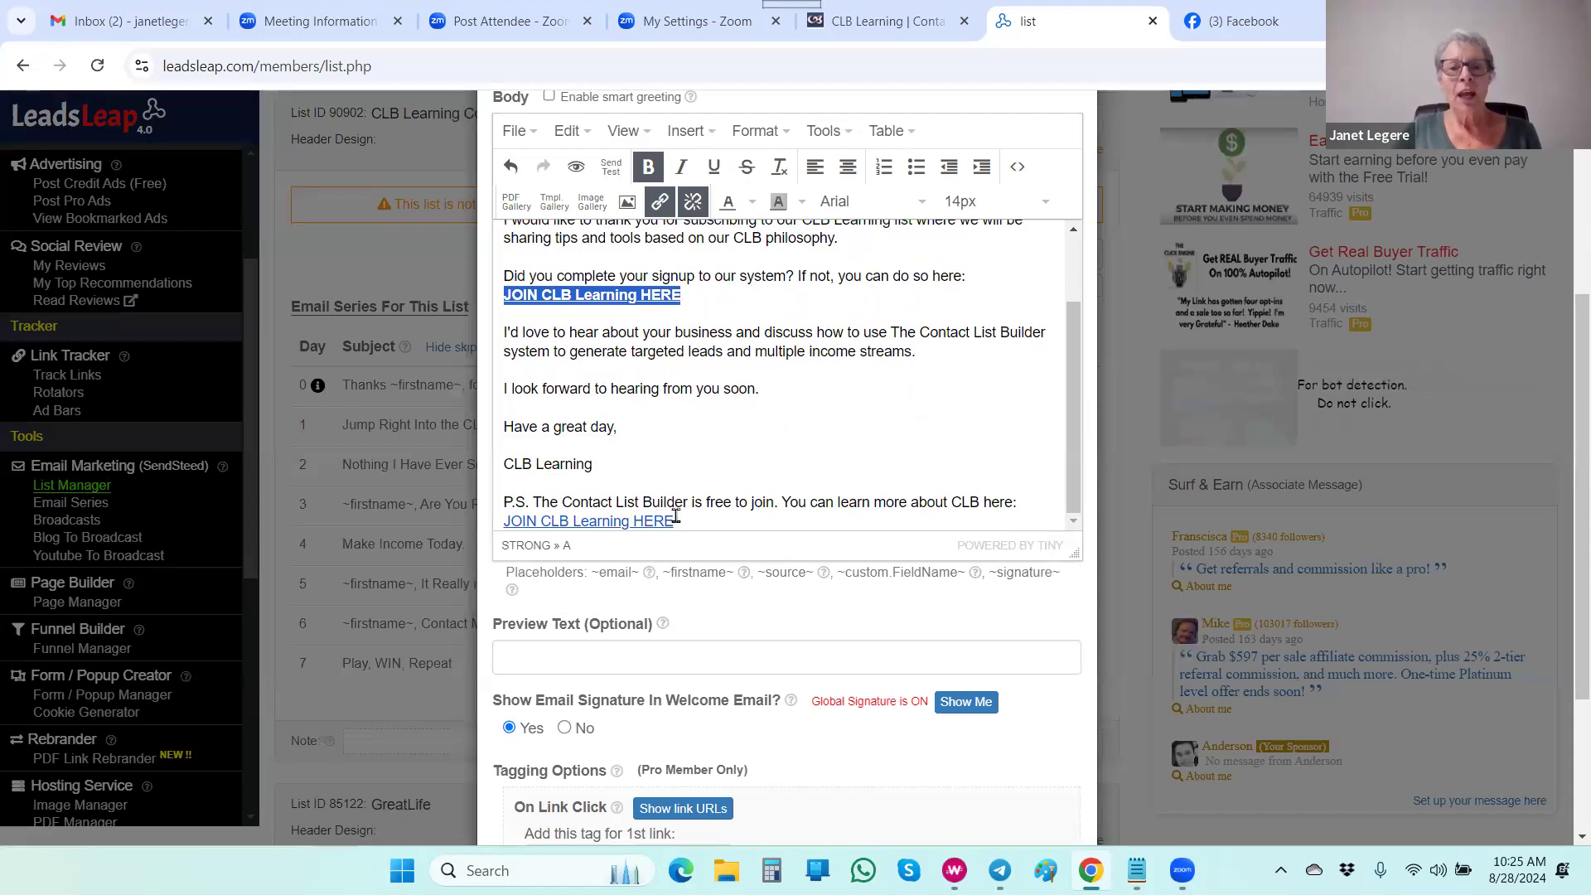
- Check the bottom JOIN CLB Learning HERE link's referral id, leaving it unchanged
click(611, 515)
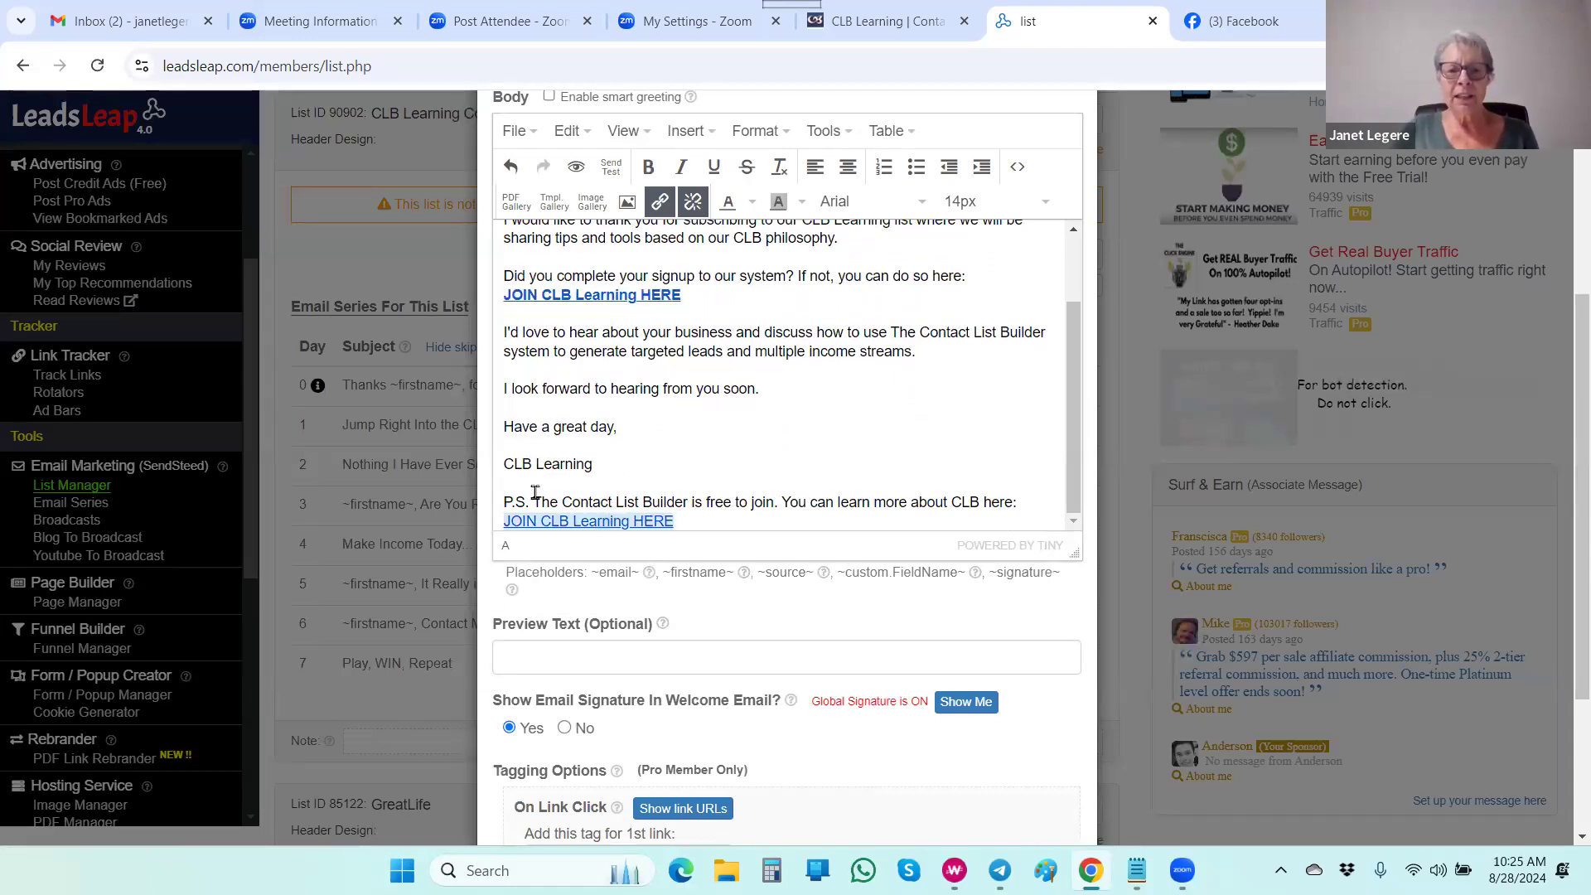
click(660, 201)
drag(981, 393, 945, 398)
click(961, 399)
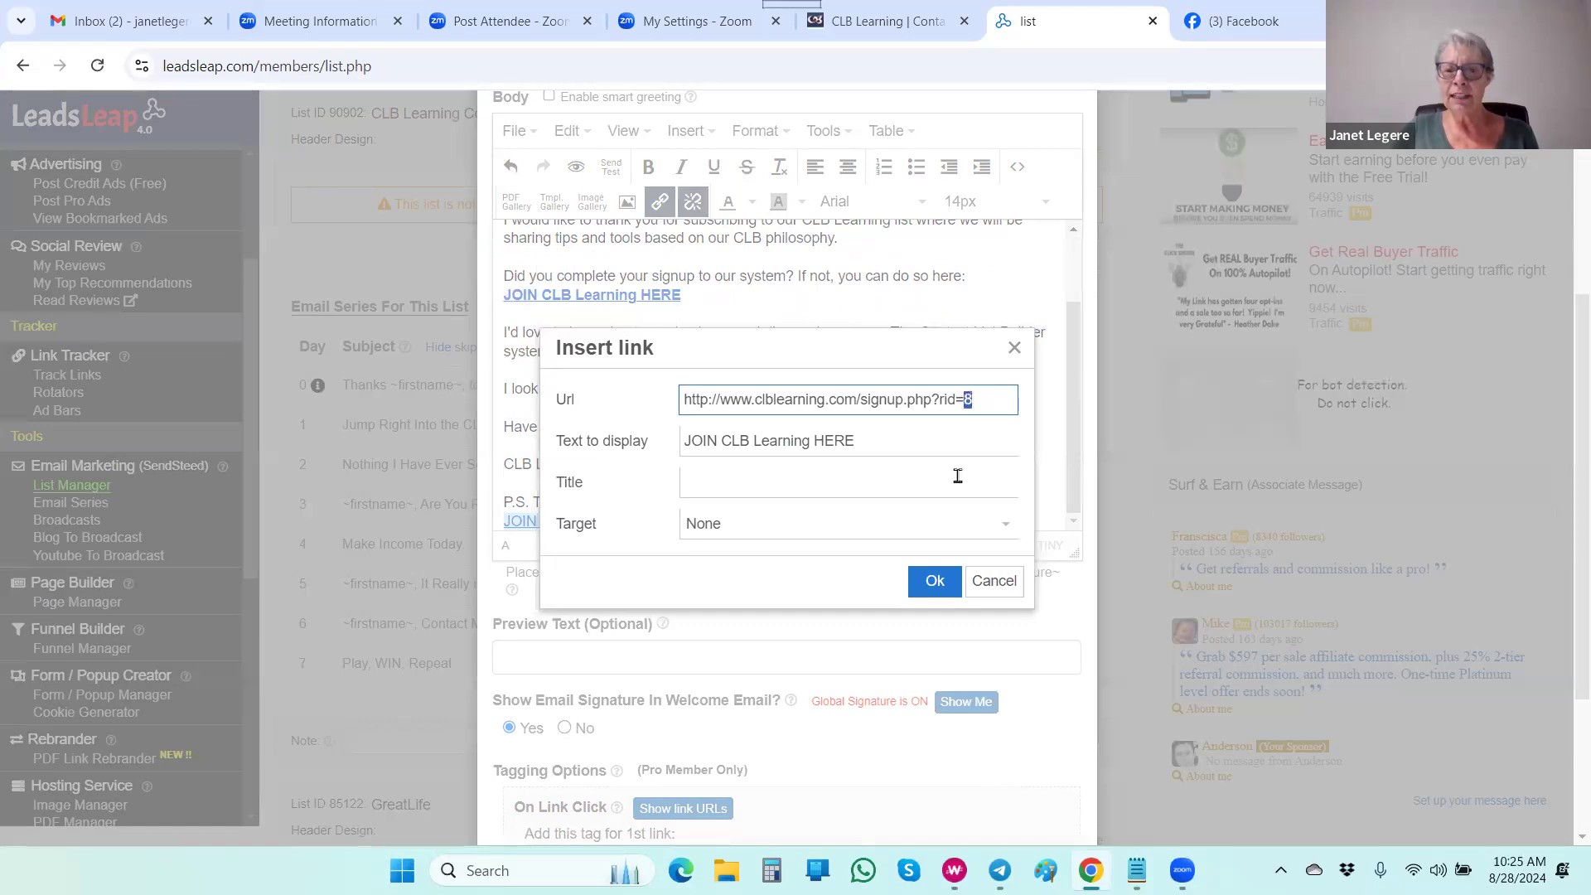
click(931, 581)
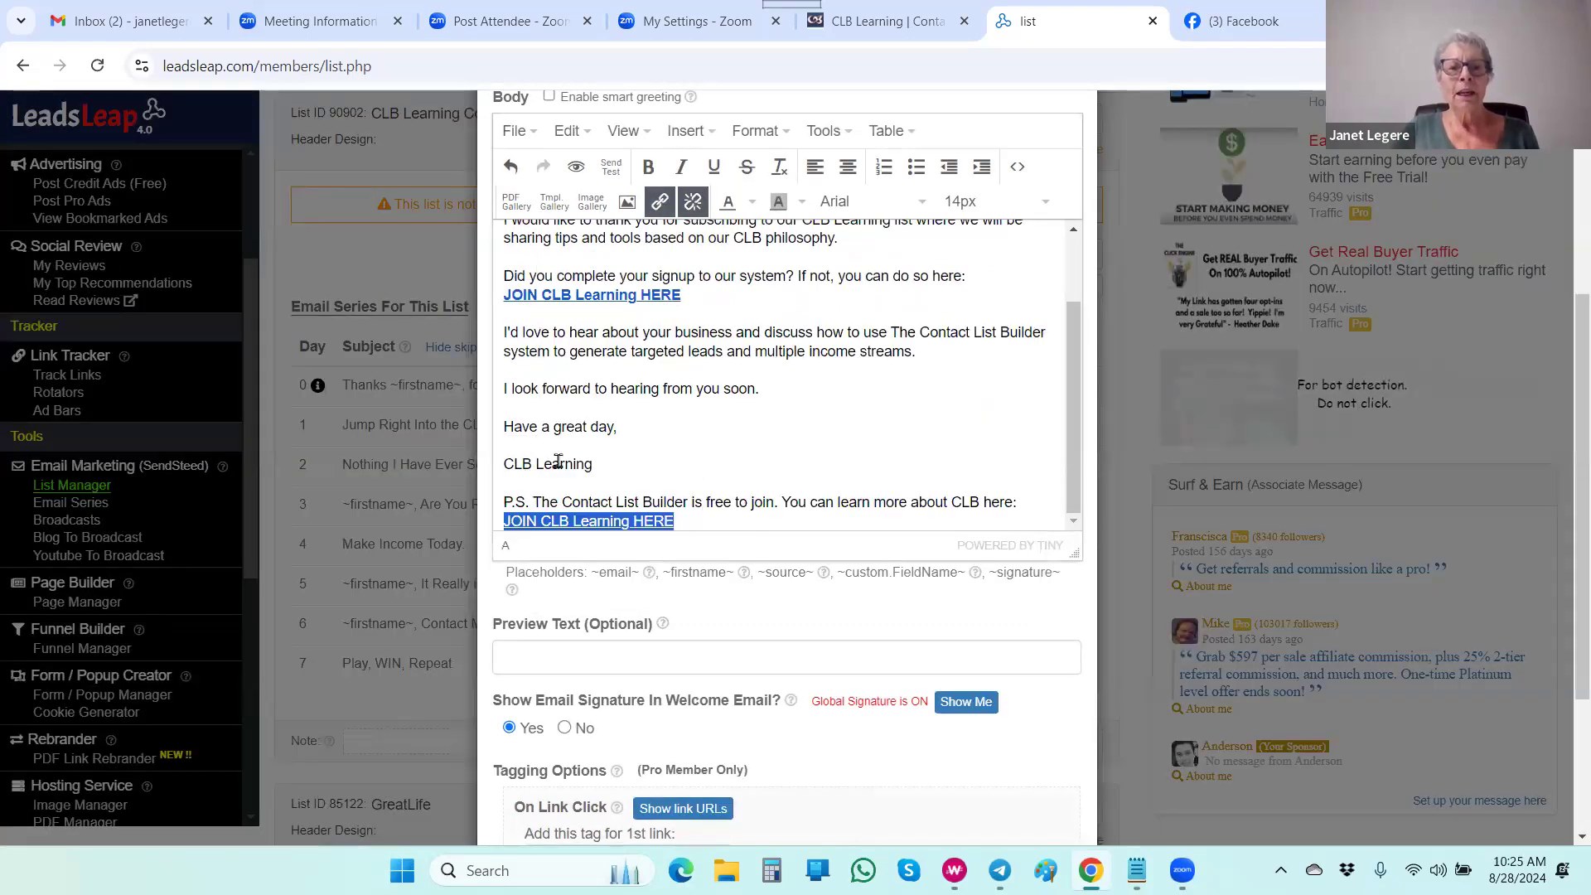
- Add a new ~signature~ line directly below 'CLB Learning' in the welcome email
click(602, 468)
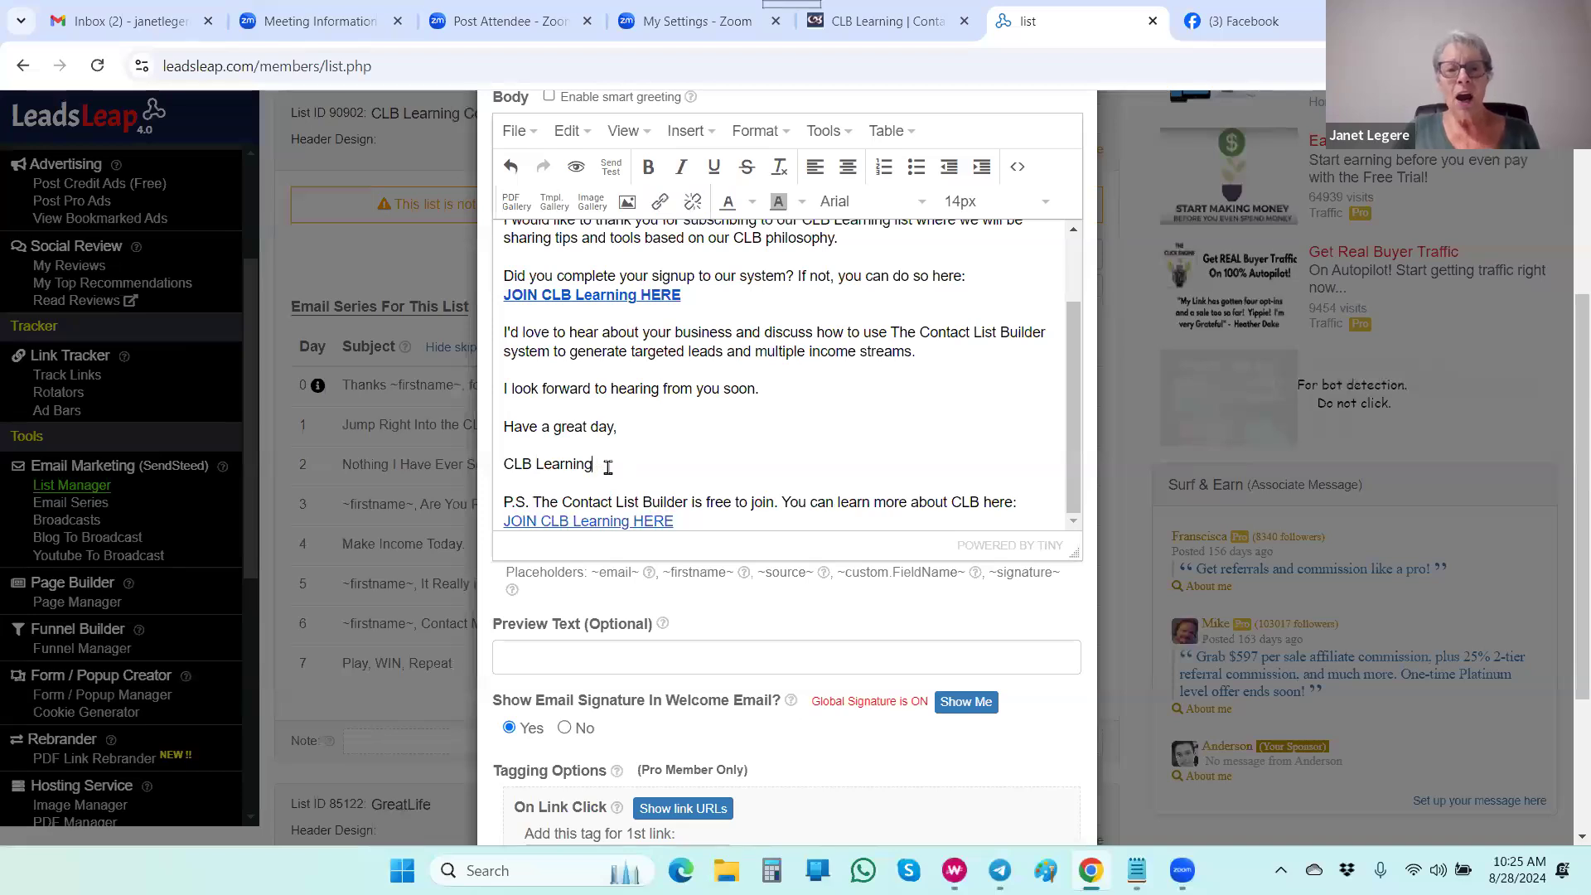
key(Return)
key(Return)
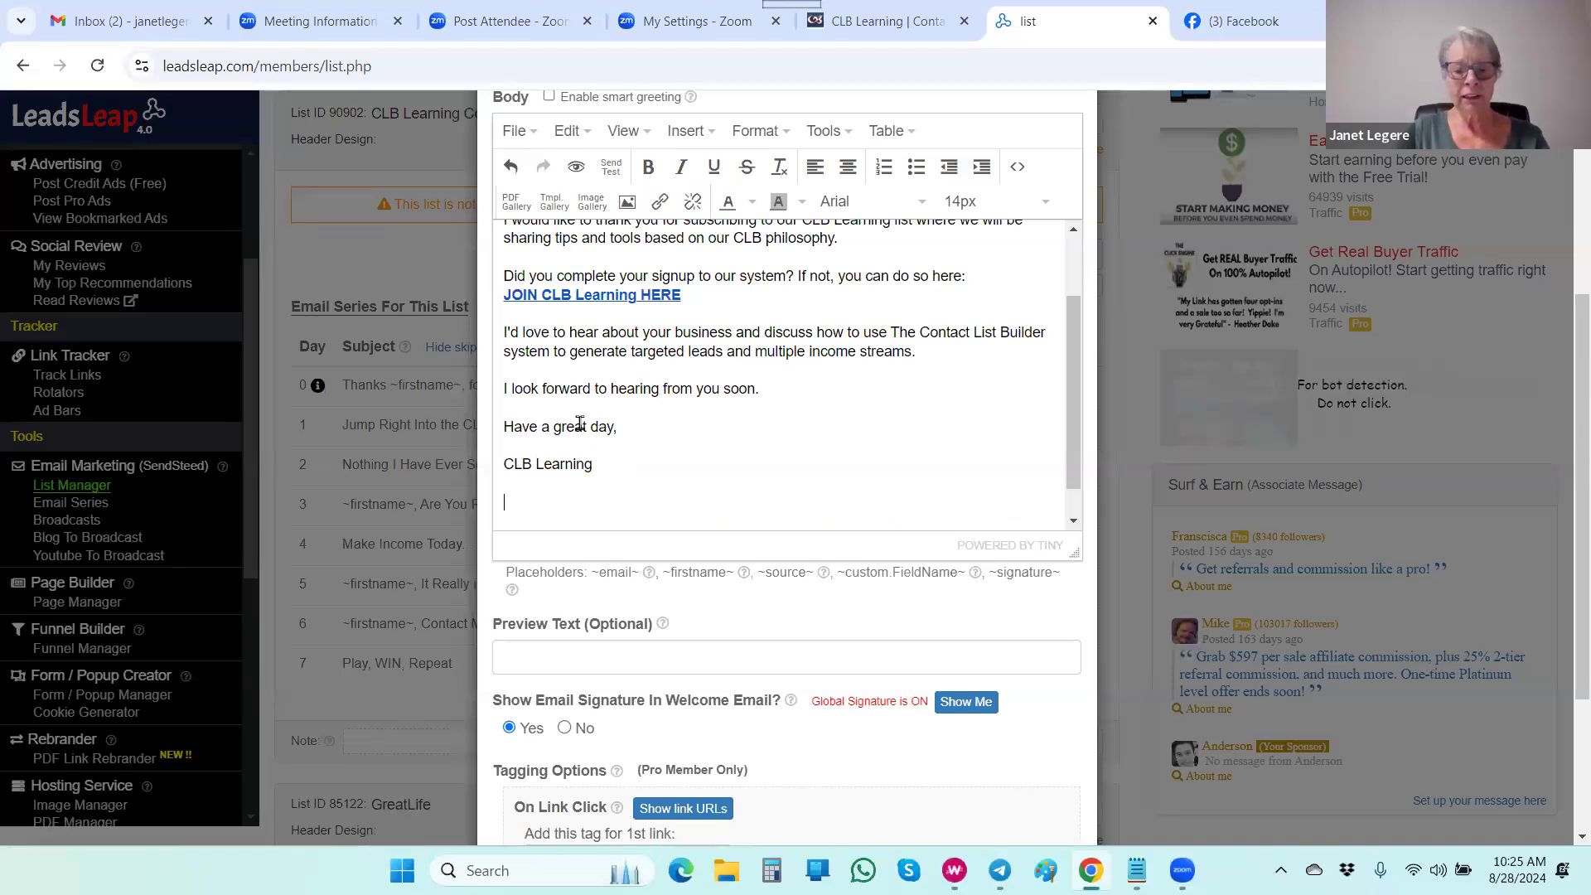
text(~sig)
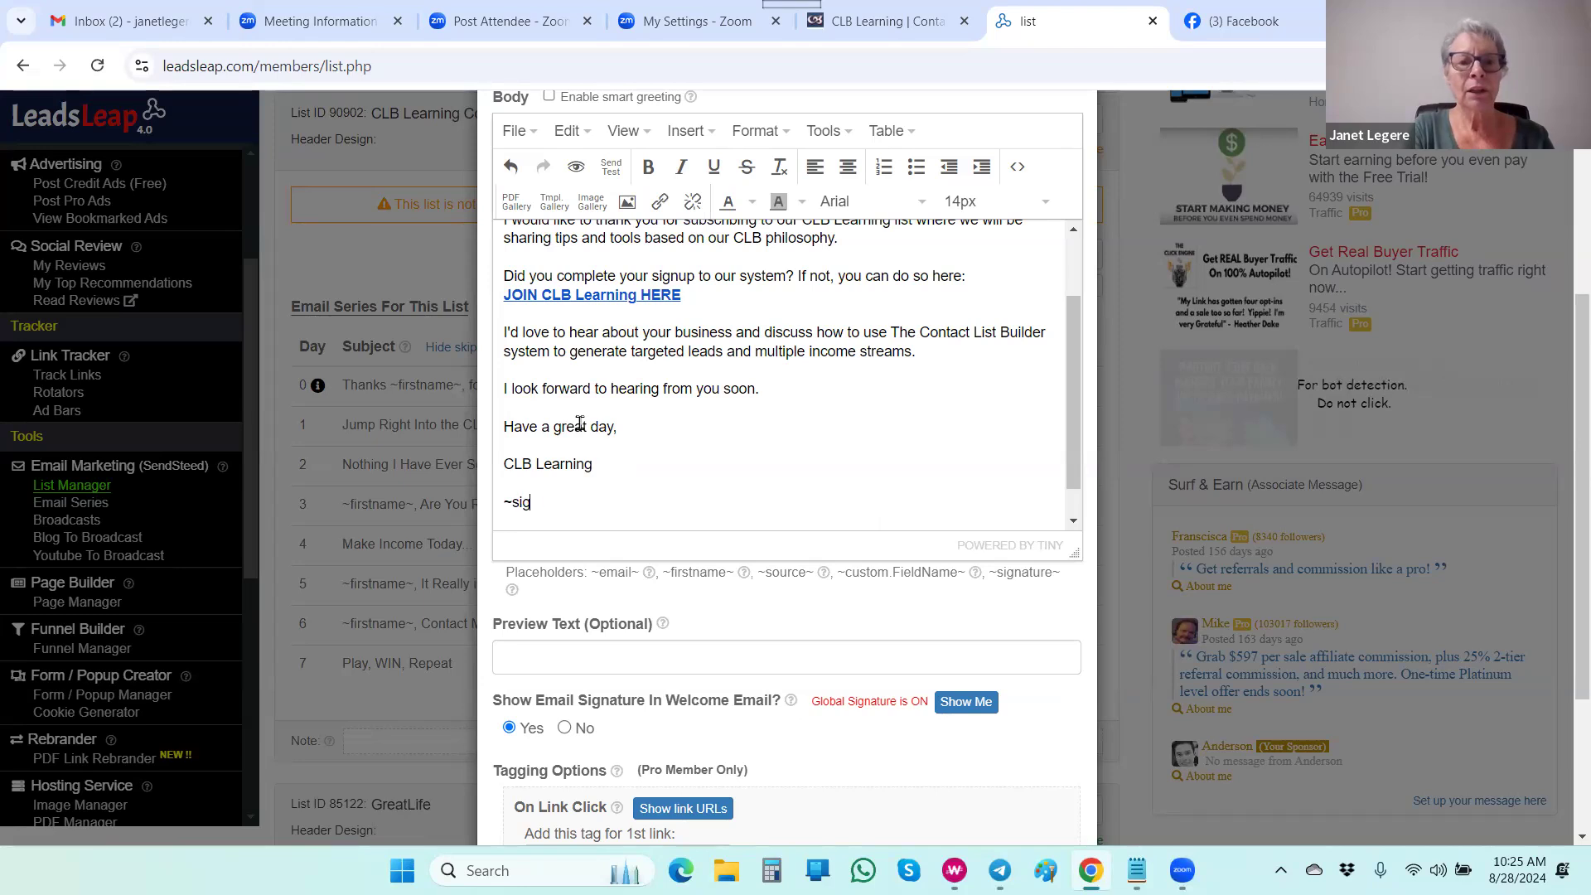
text(nature~)
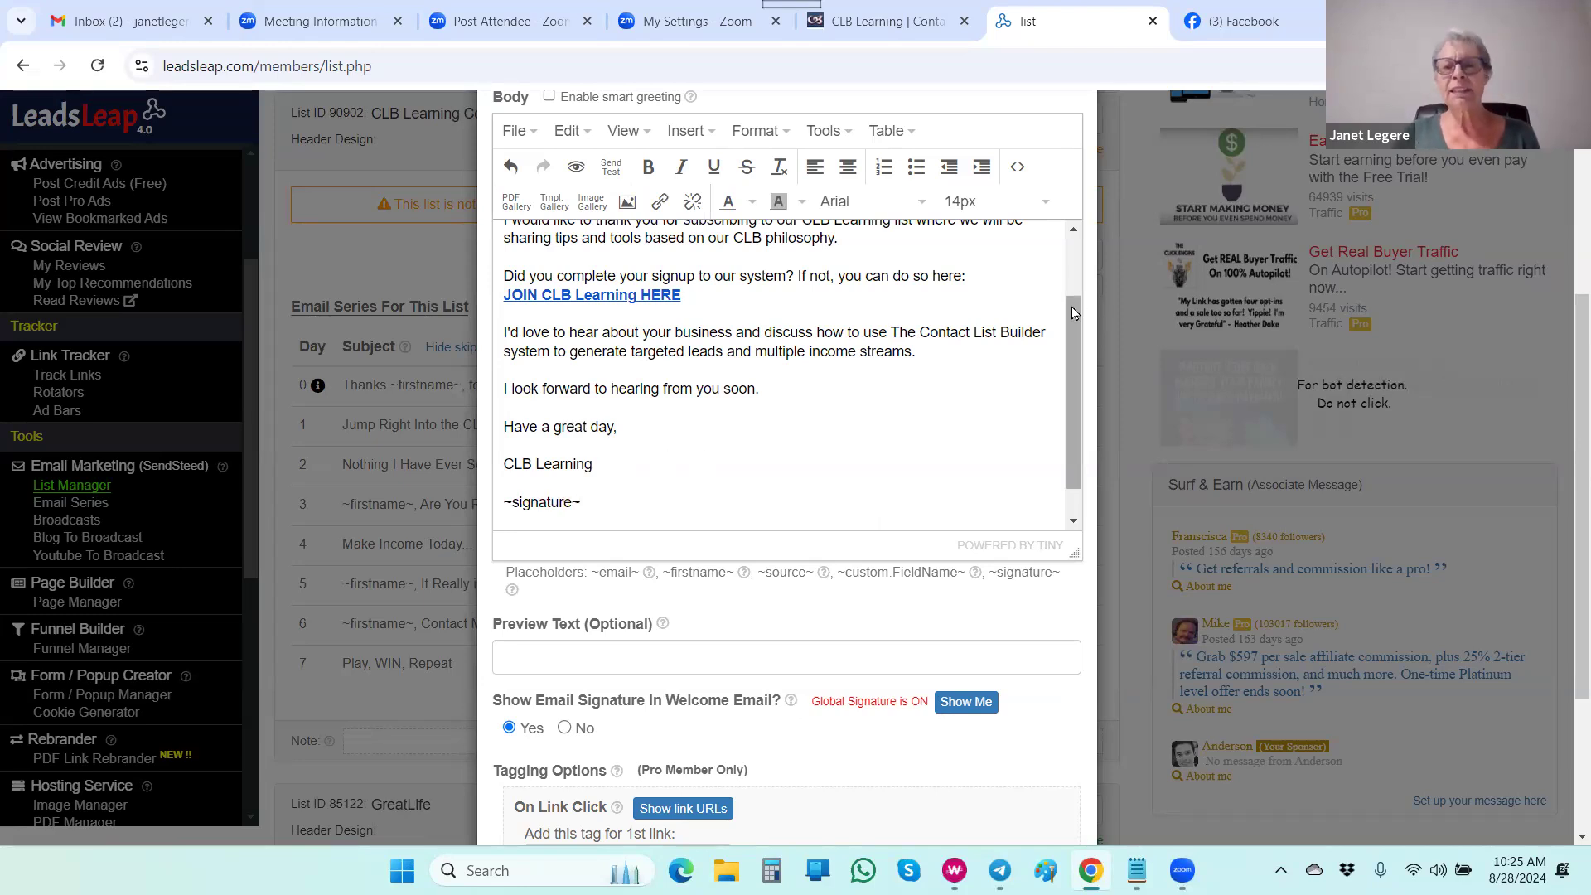
drag(1073, 312, 1073, 335)
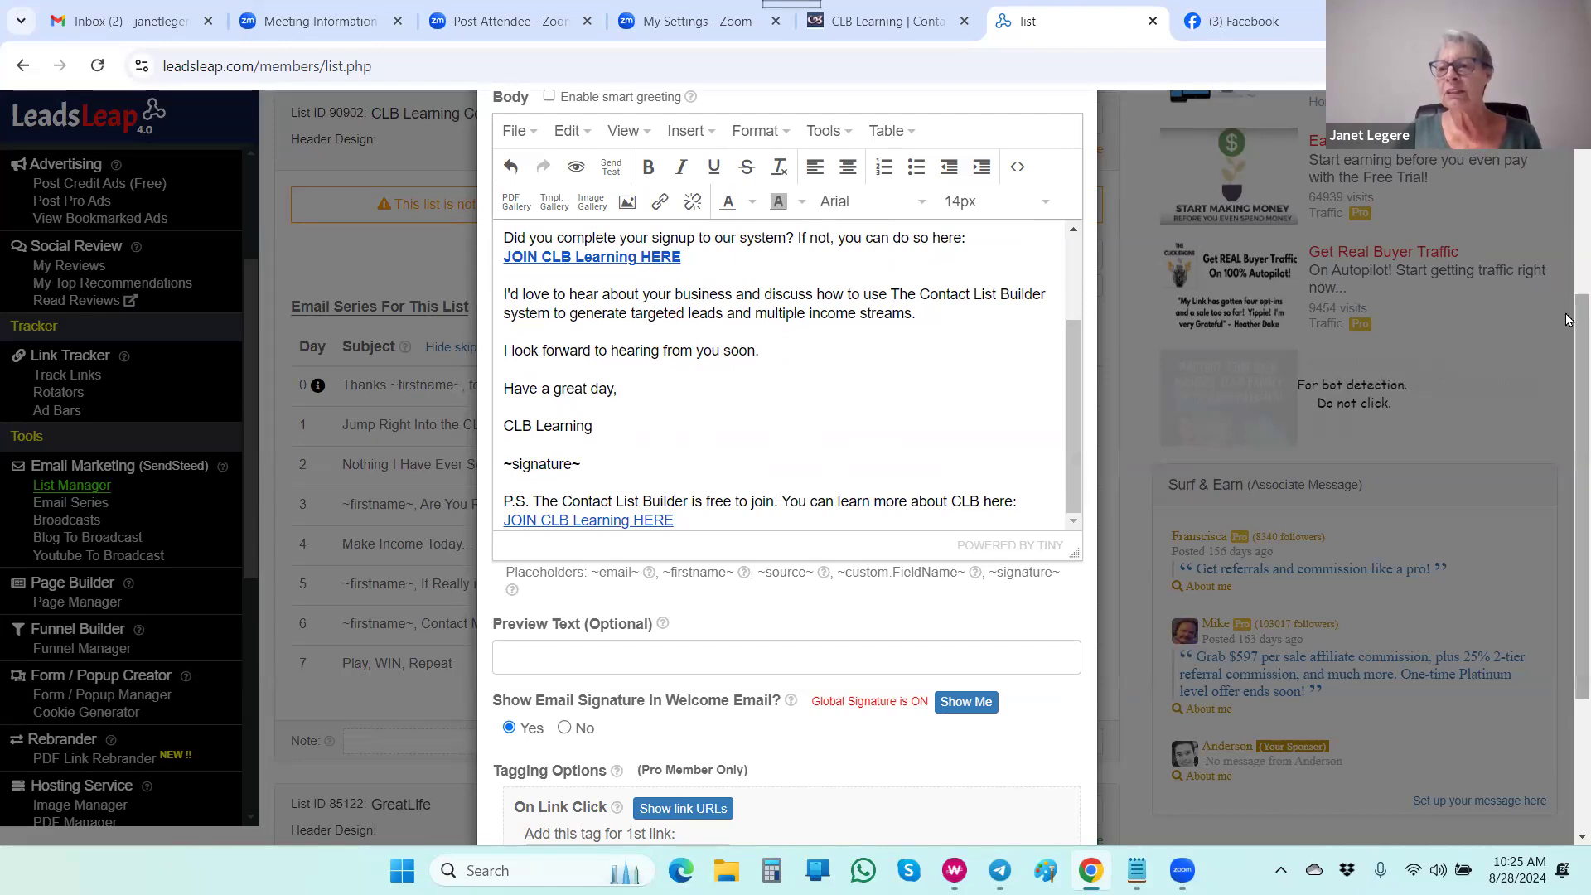
scroll(1258, 613, down, 3)
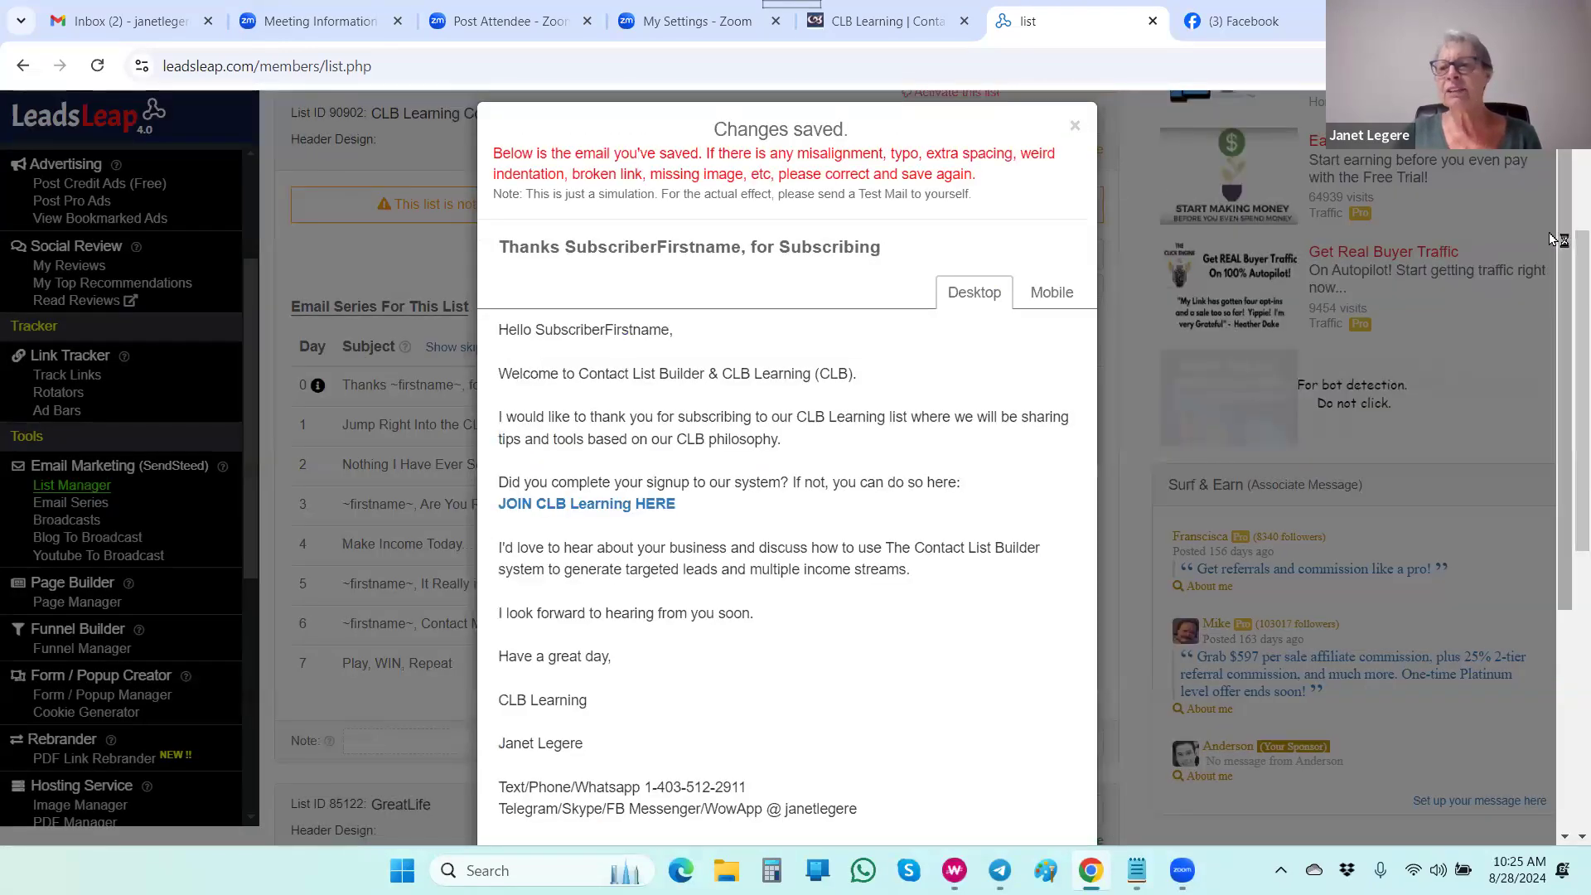
- Review the saved welcome email preview, close it, and return to the top of List Manager
drag(1565, 373, 1565, 650)
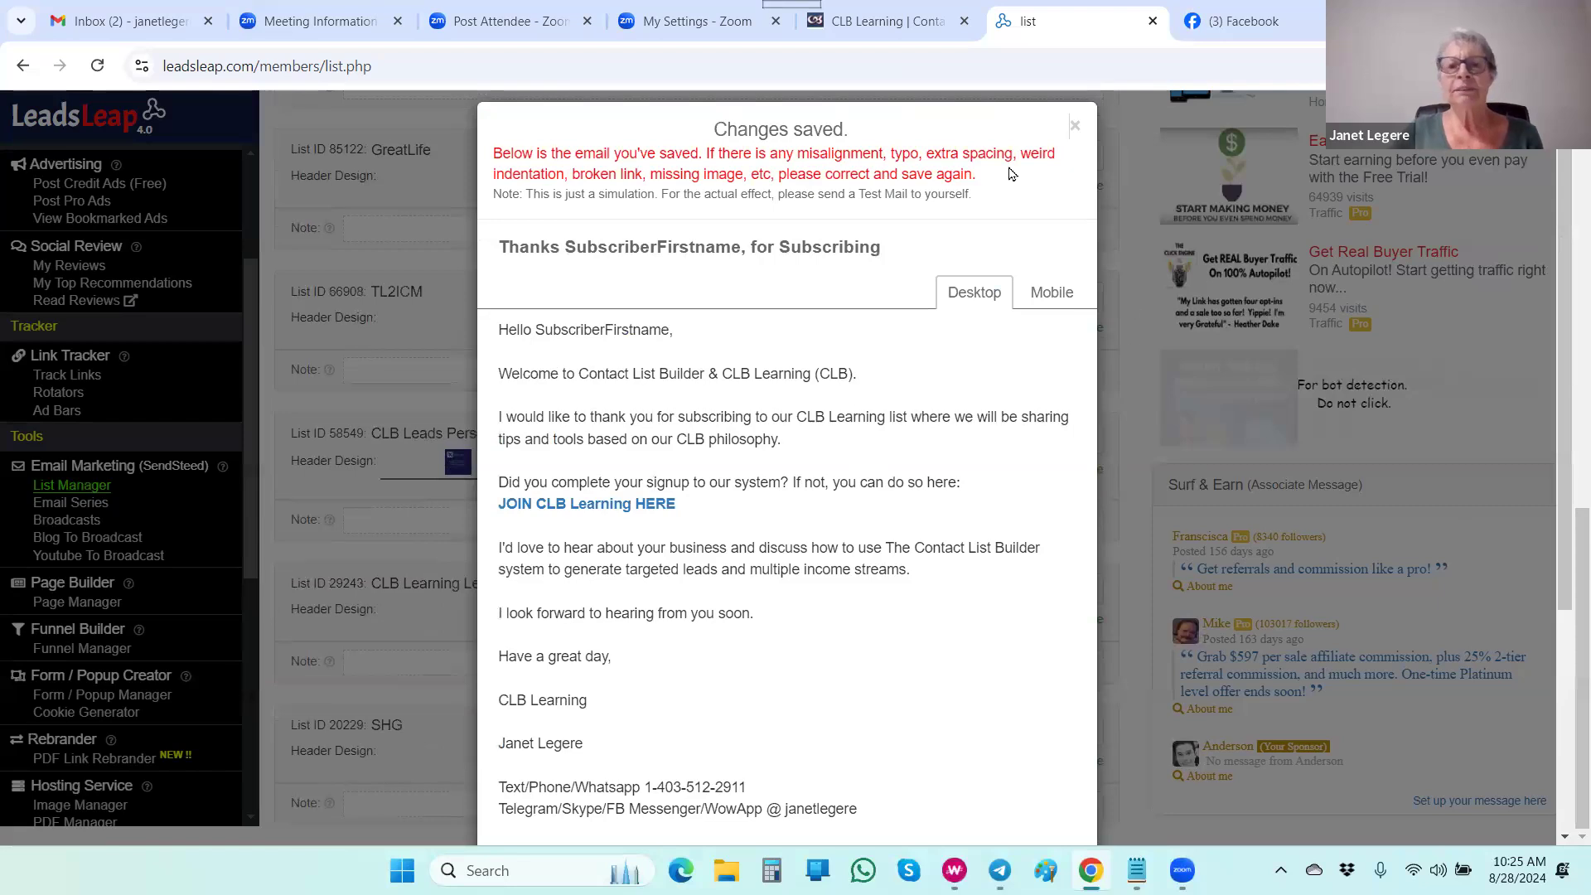
scroll(1011, 172, down, 3)
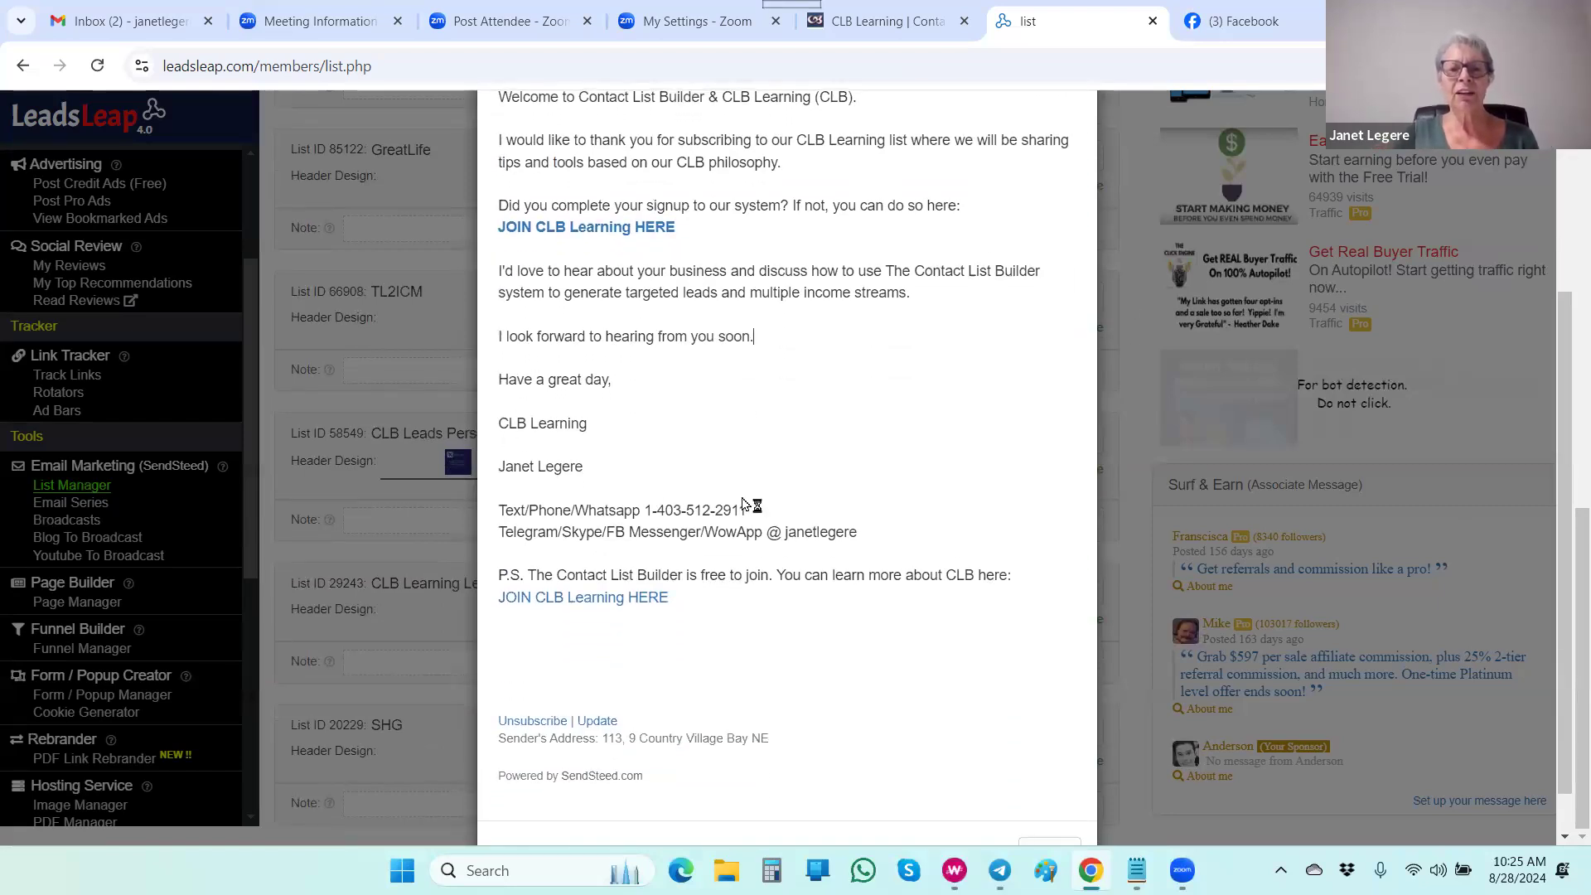
drag(1569, 541, 1568, 398)
click(1076, 129)
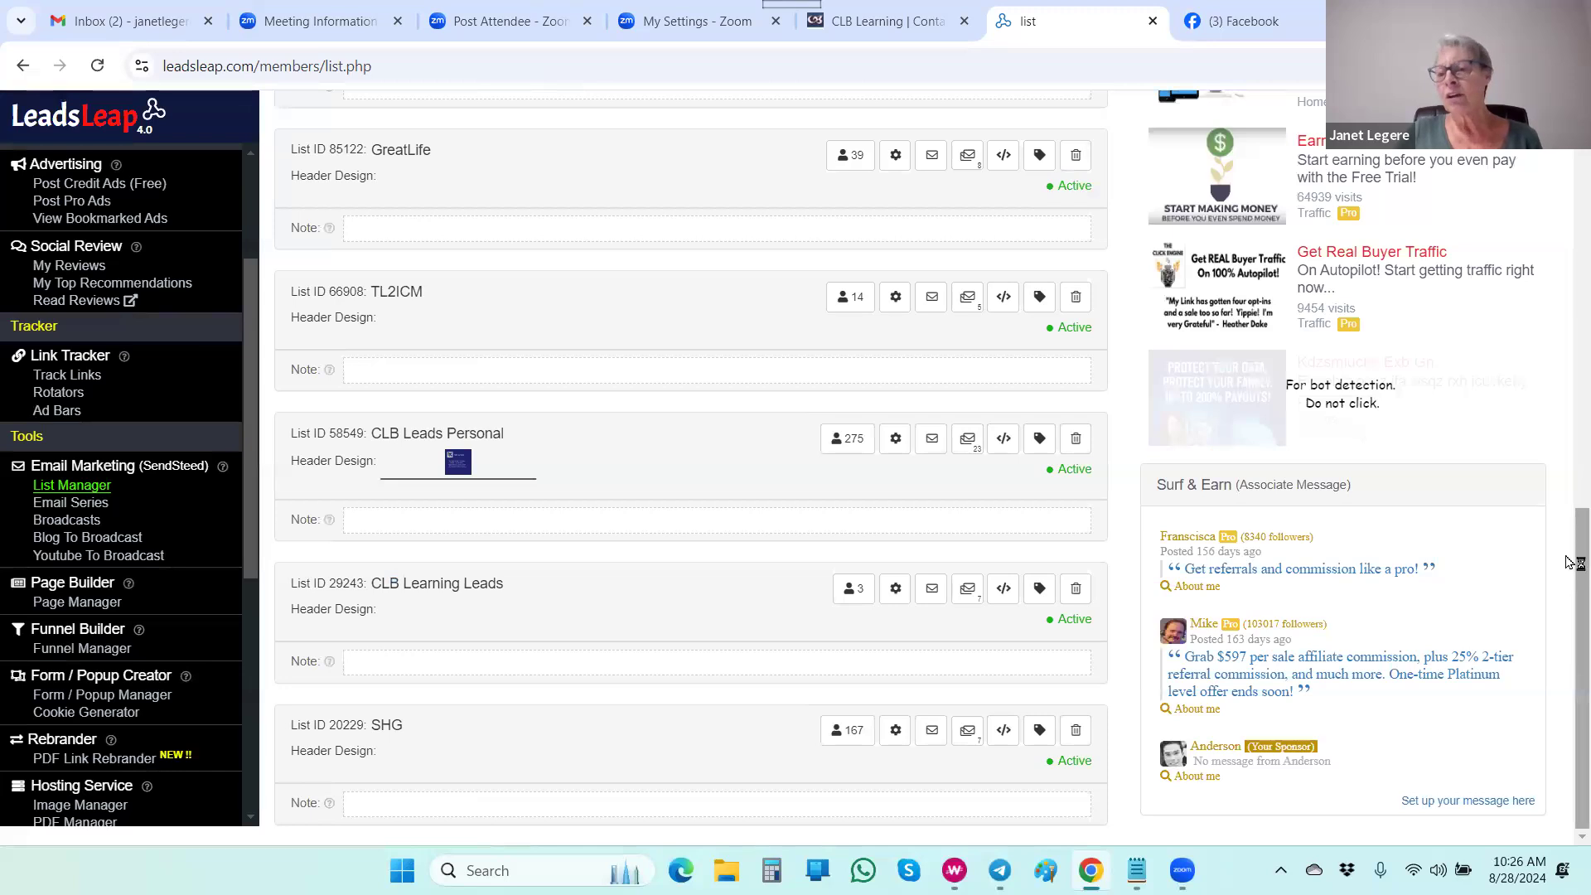
scroll(1573, 547, up, 15)
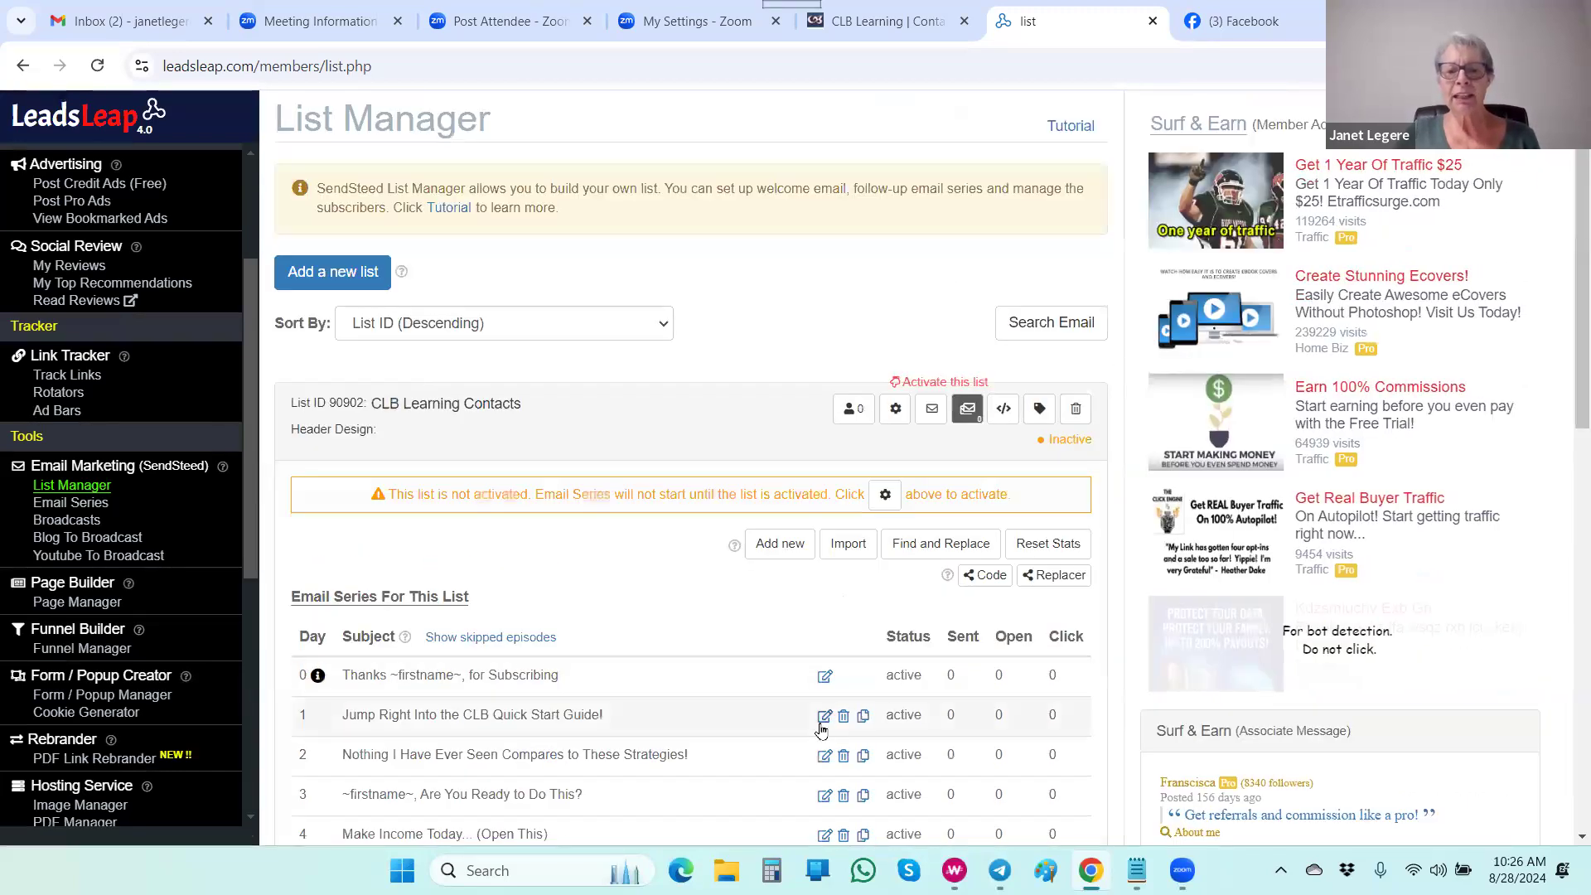
- In the Day 1 email, check the JOIN CLB Learning Here link address and confirm it
click(823, 716)
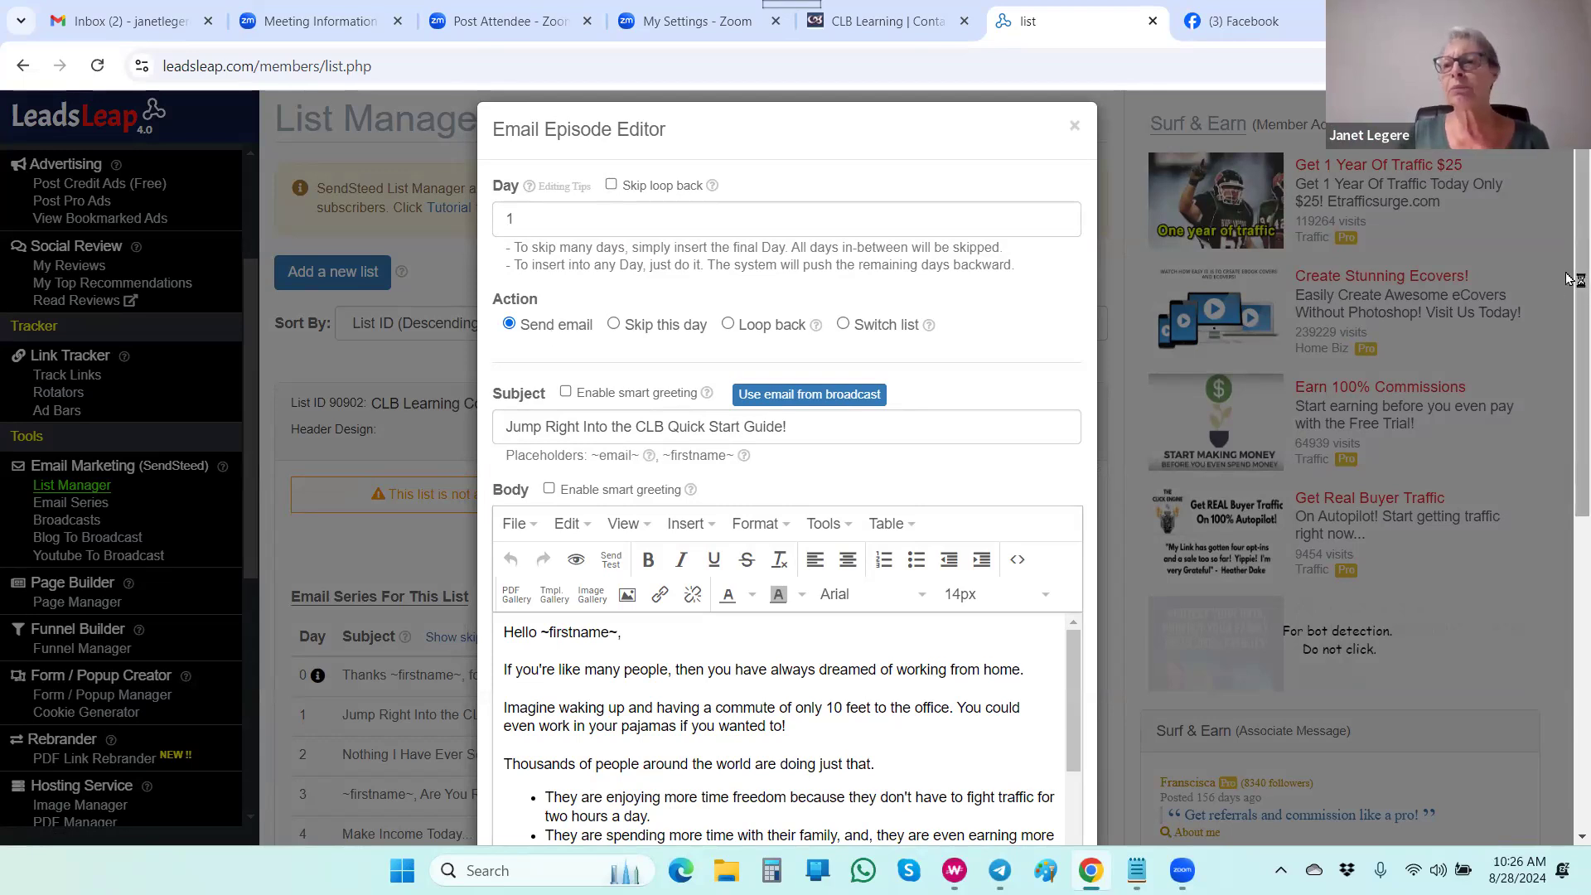
scroll(1567, 266, down, 2)
scroll(1567, 267, down, 5)
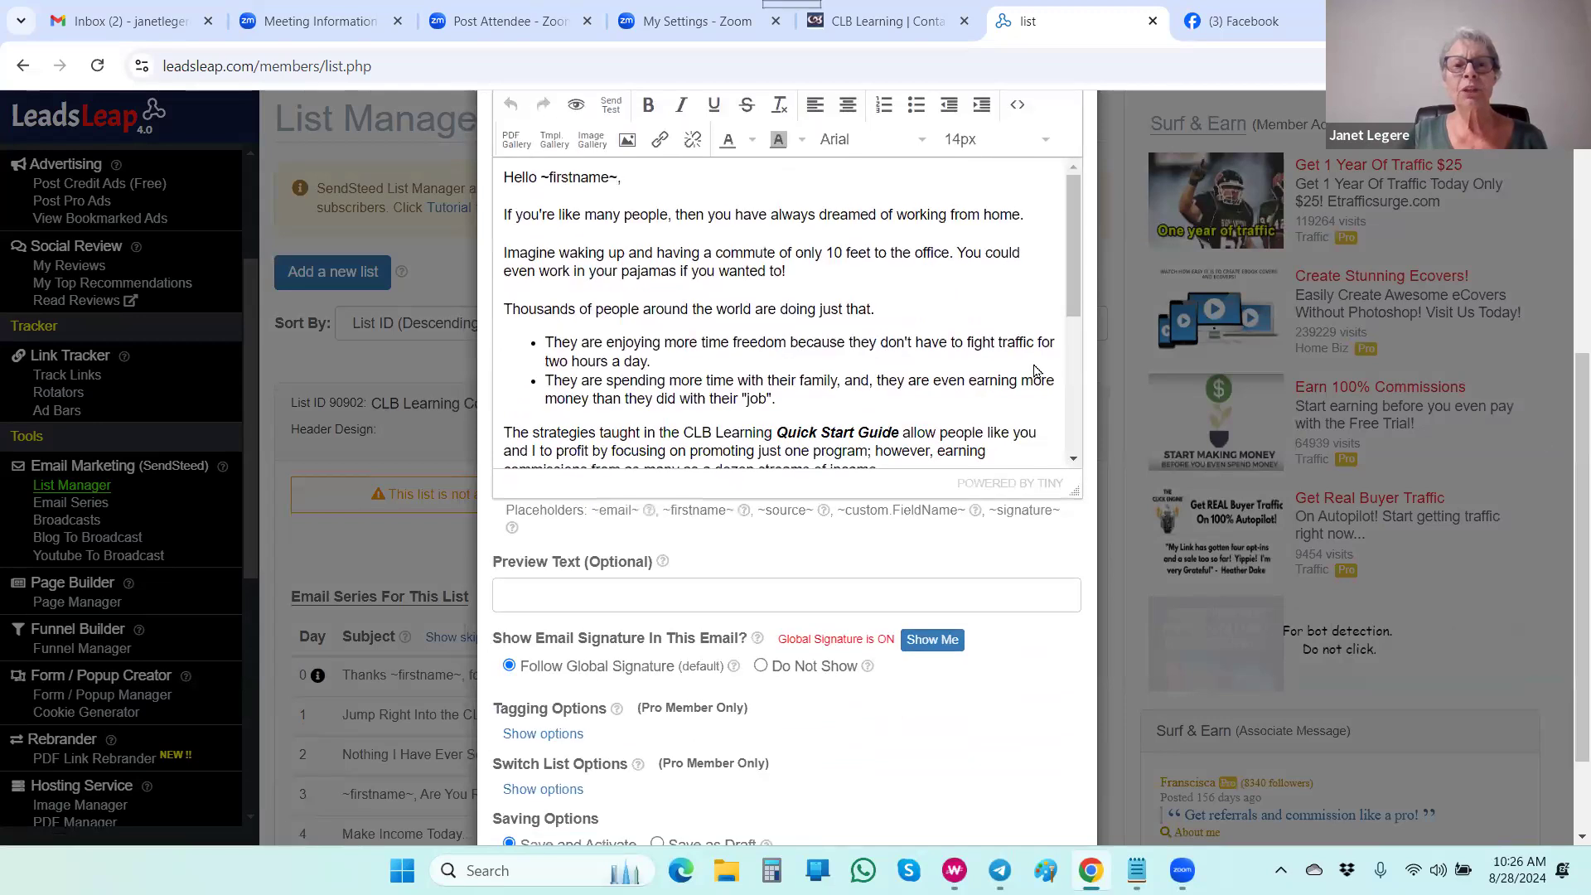
drag(1071, 204, 1070, 330)
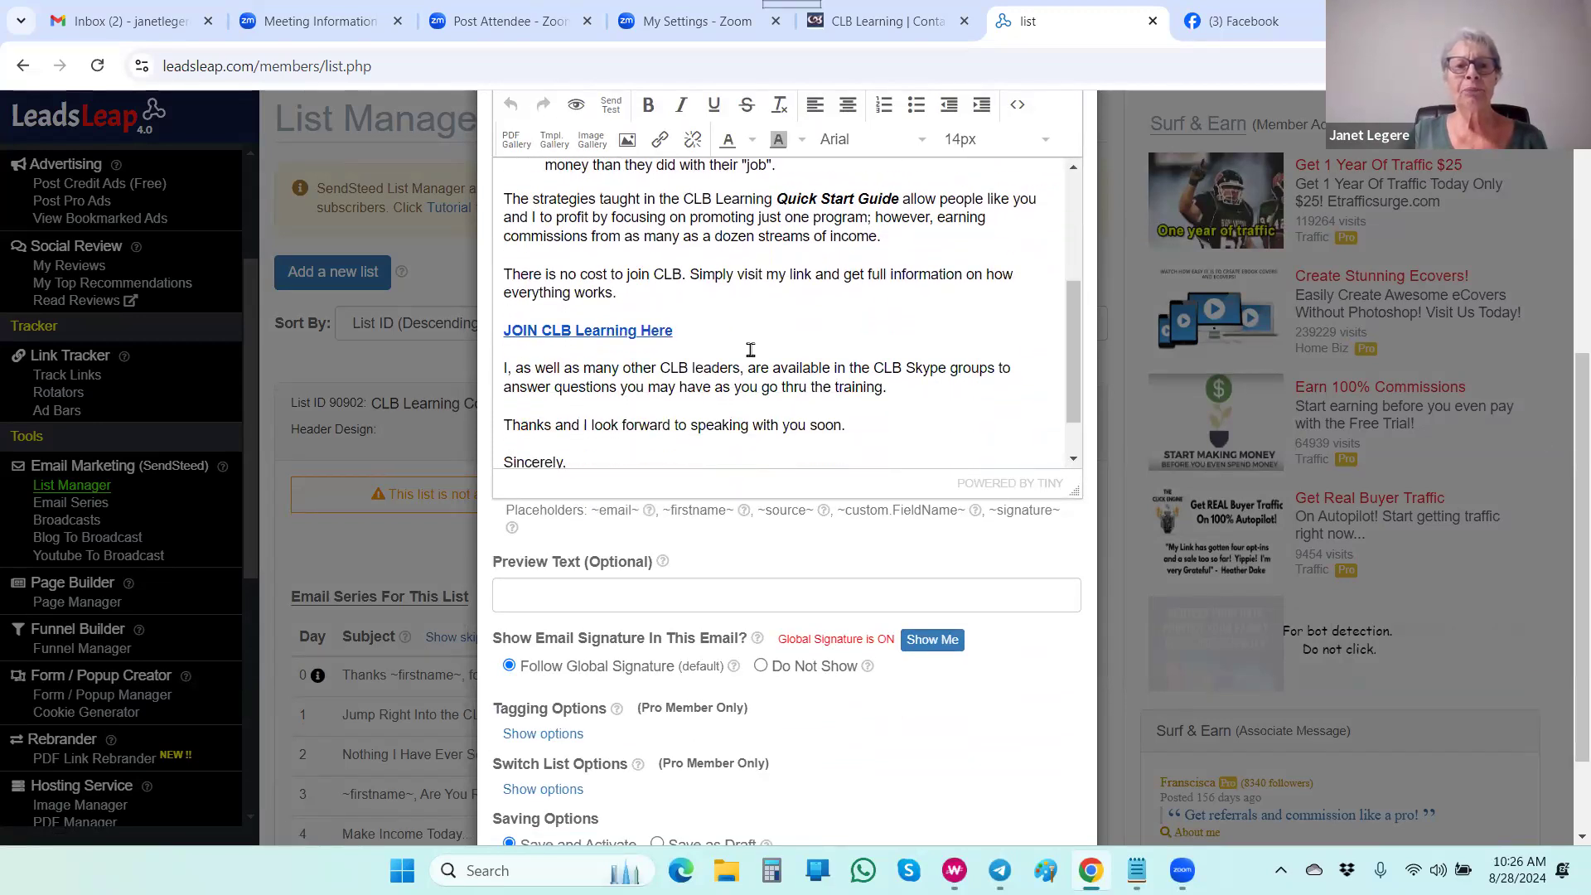
click(553, 329)
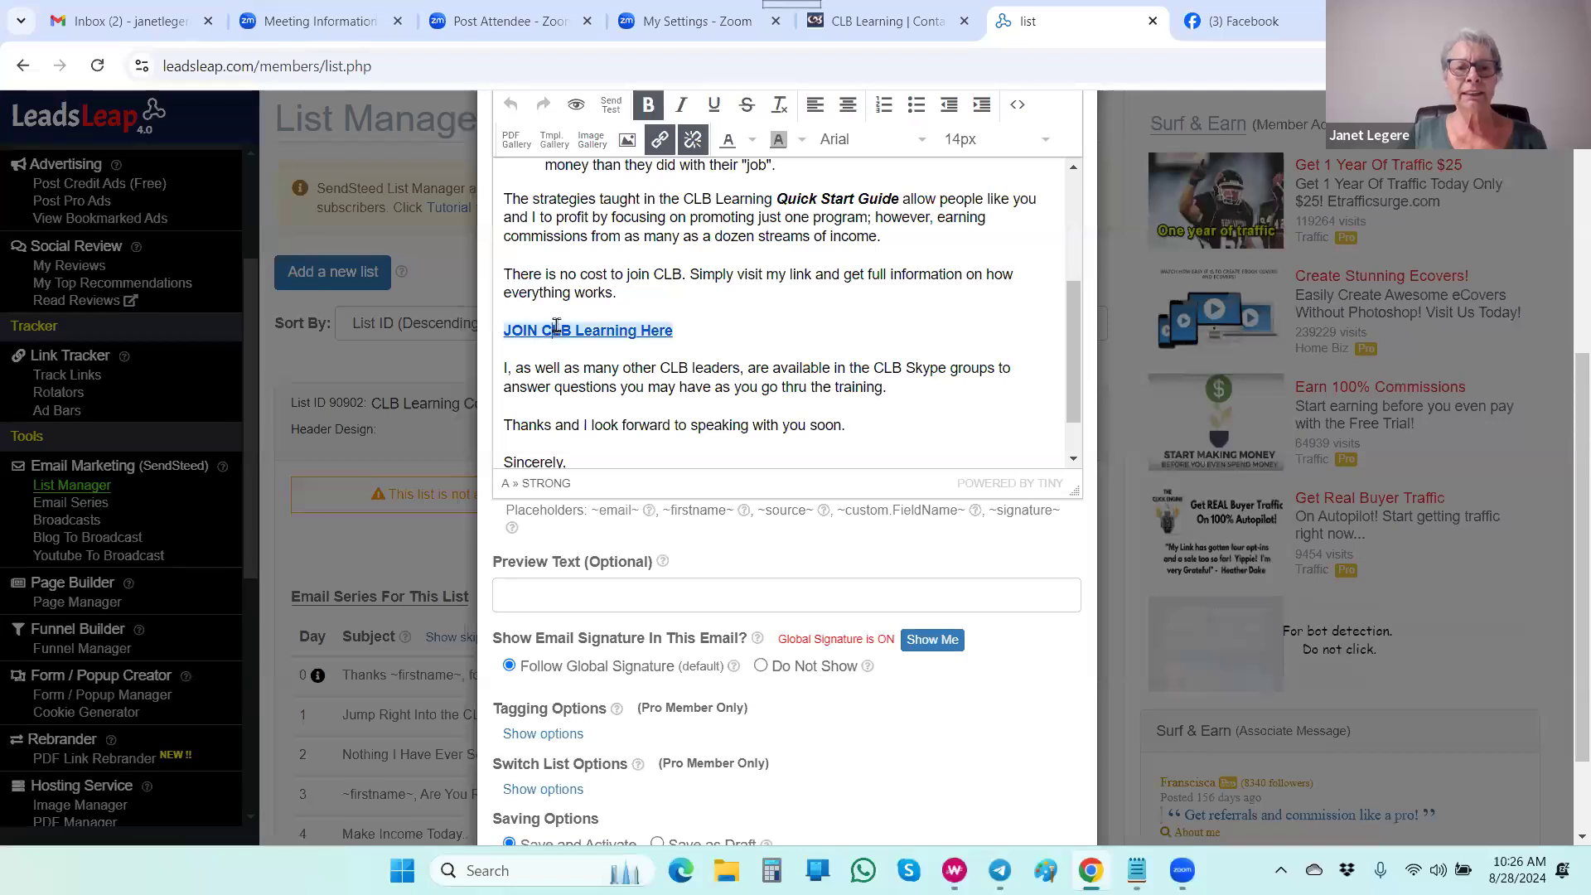
click(660, 139)
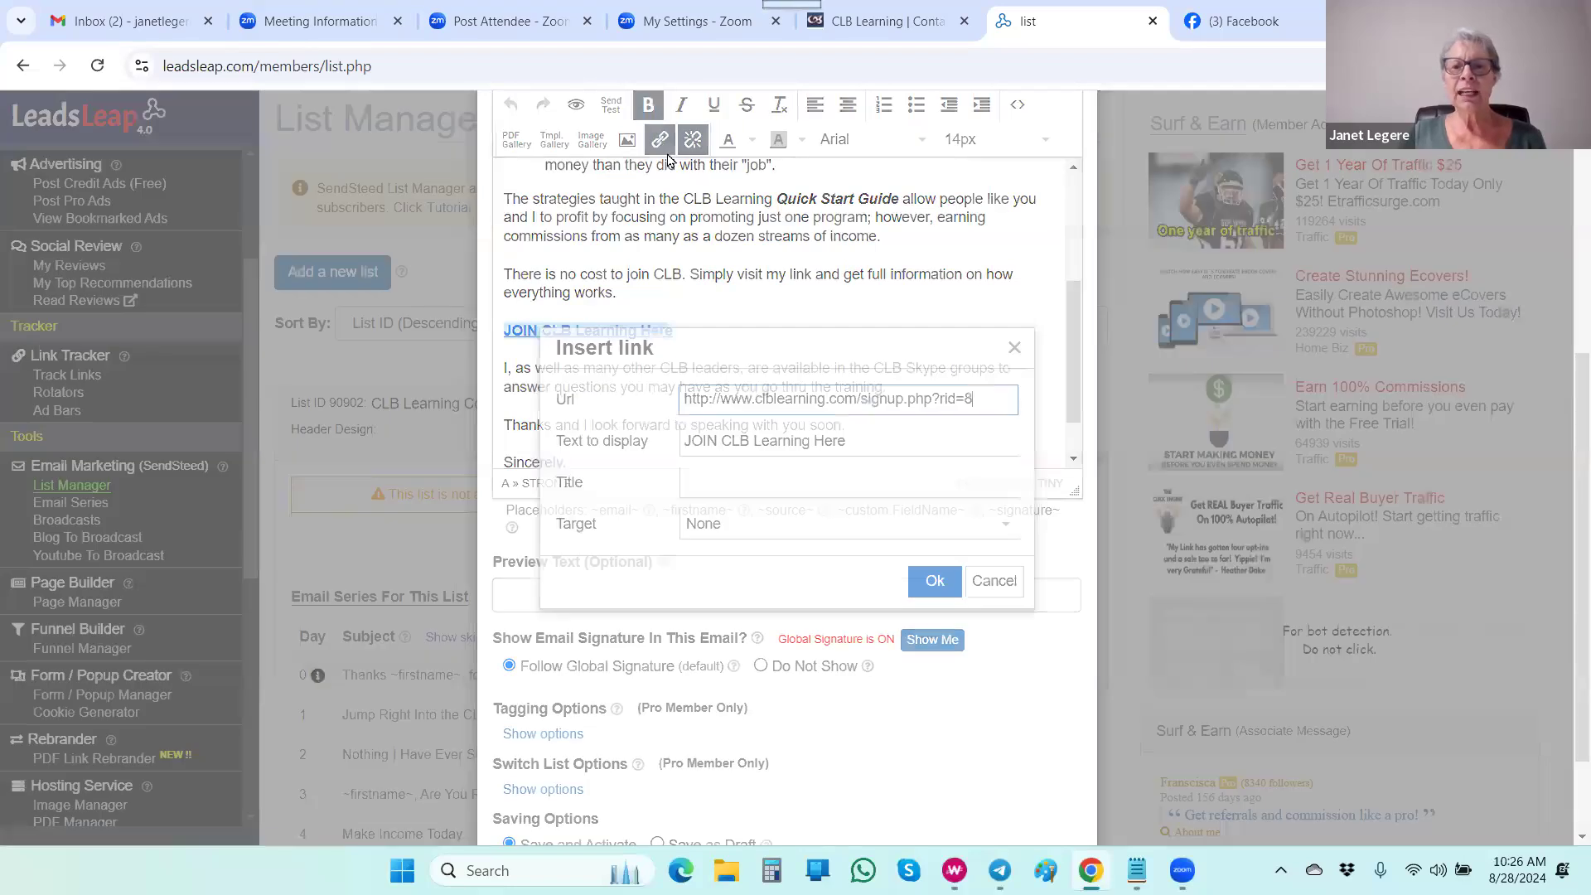
double_click(965, 399)
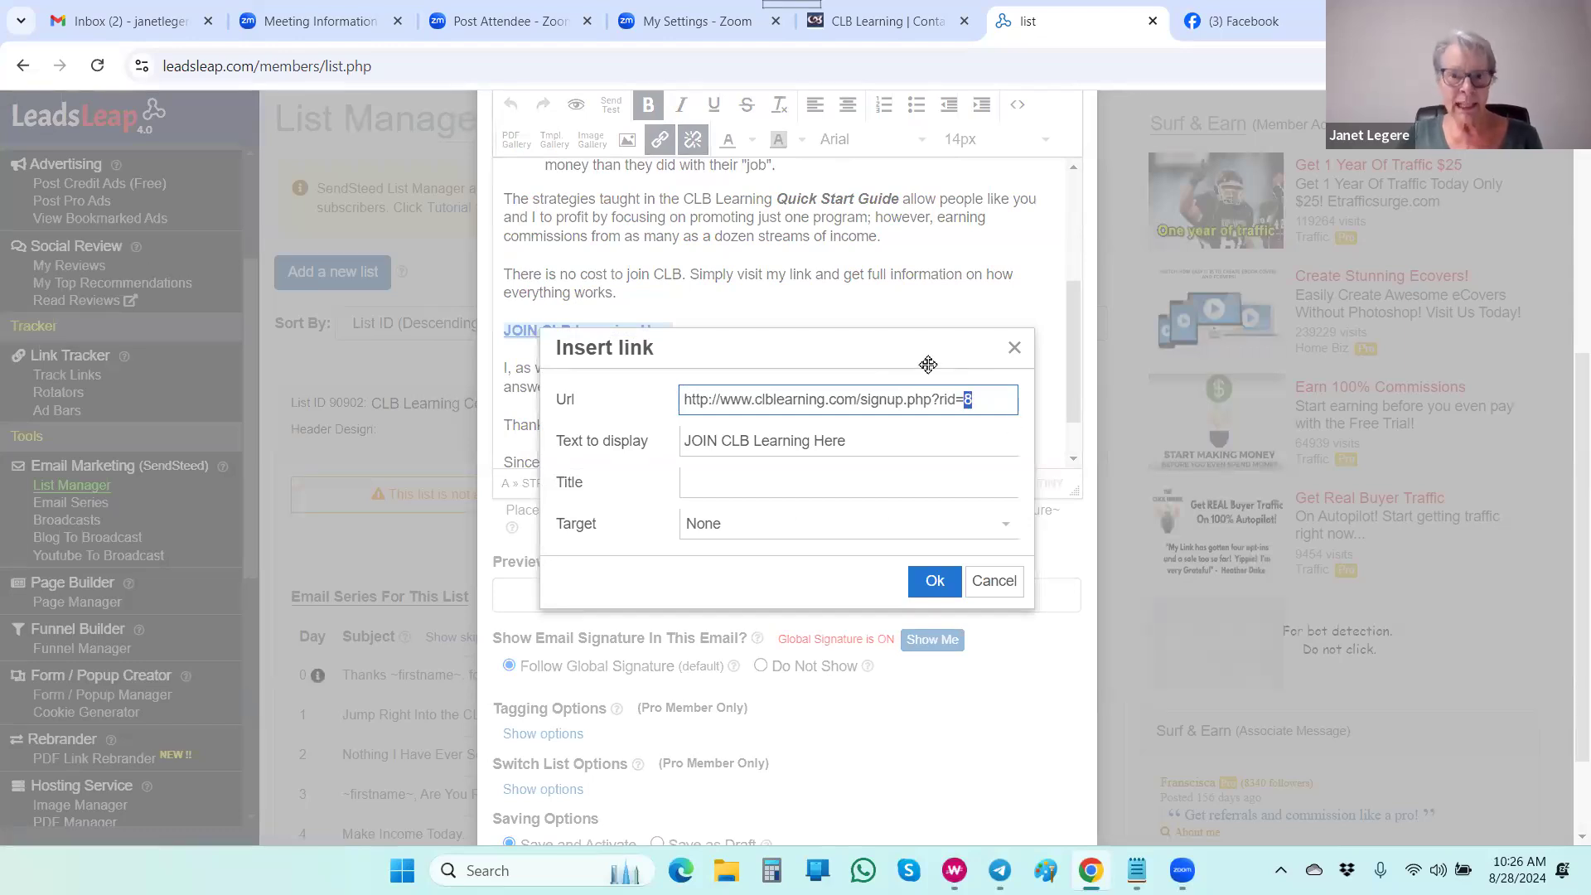
click(934, 581)
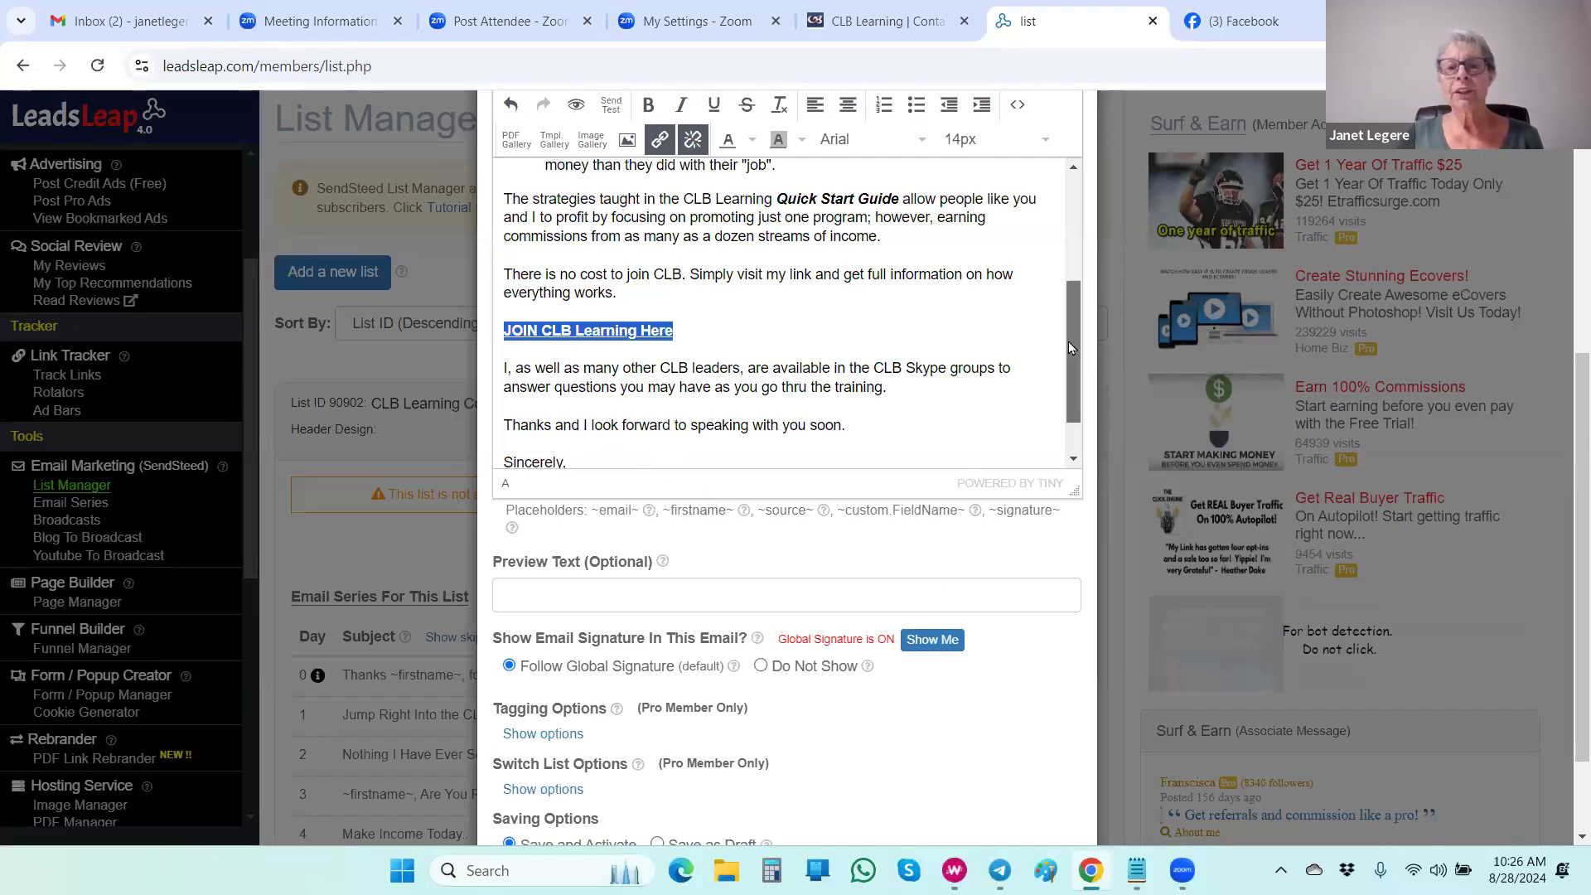
- Remove the blank line above CLB Learning and save the Day 1 email
scroll(1069, 342, down, 2)
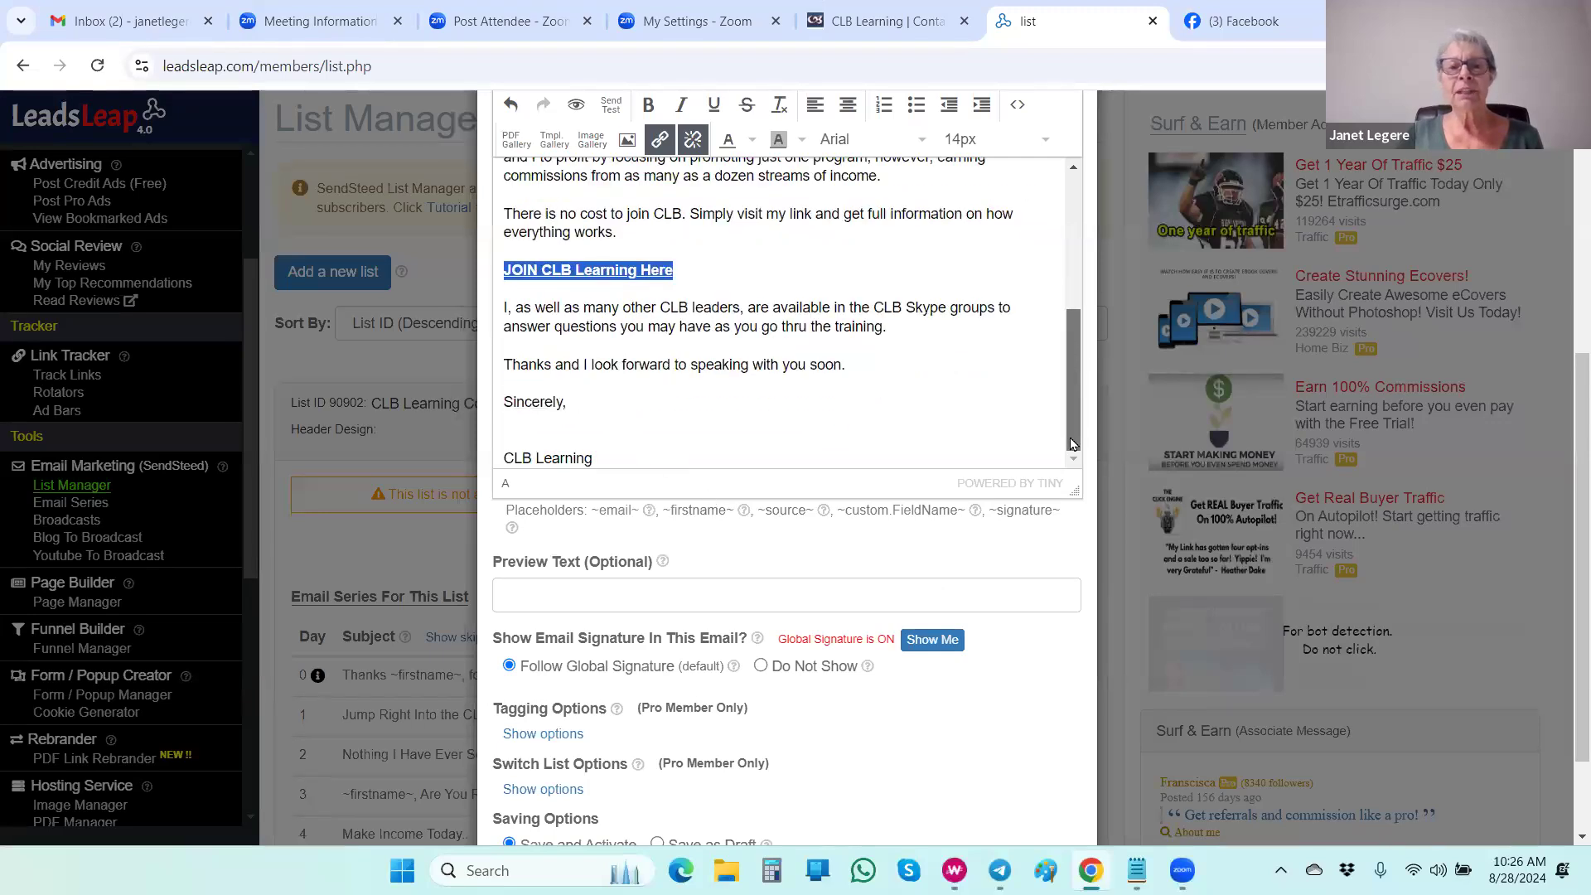
click(511, 435)
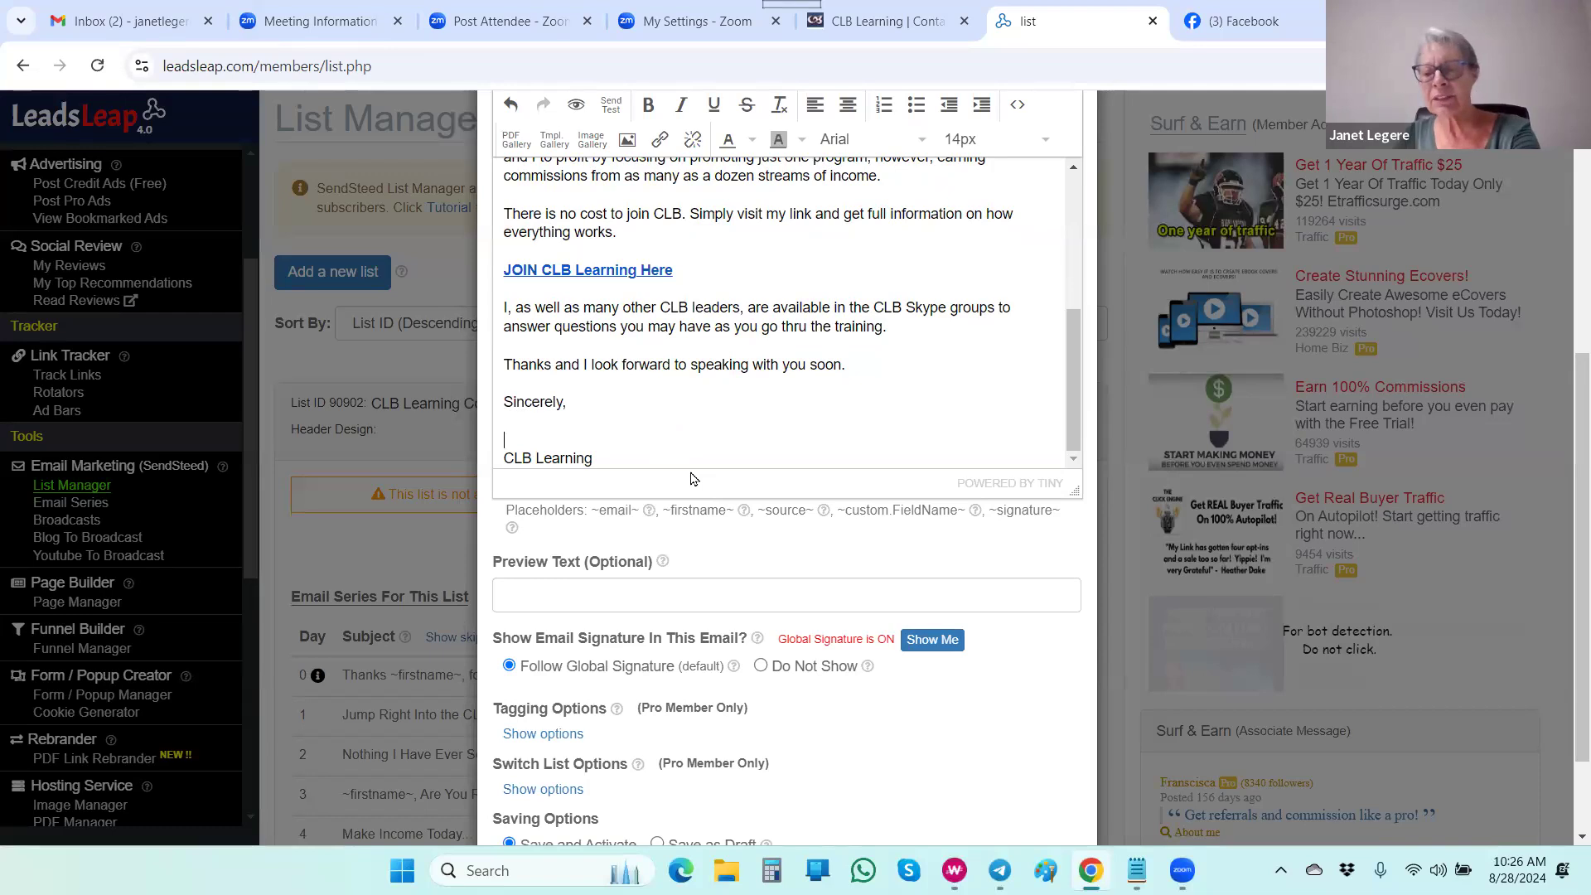
key(Delete)
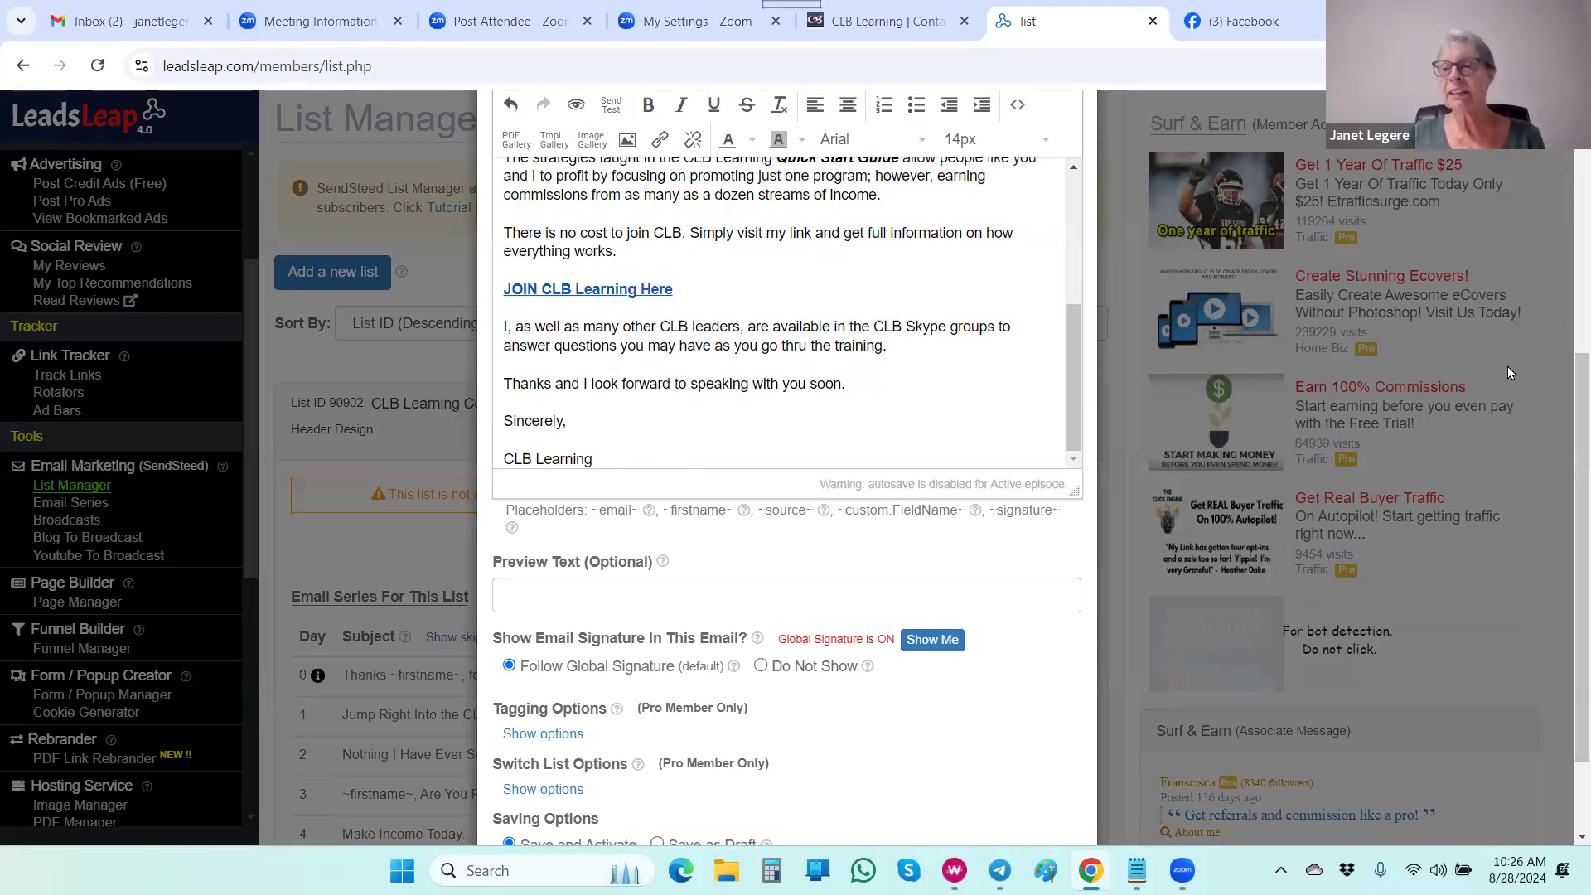
scroll(1569, 384, down, 2)
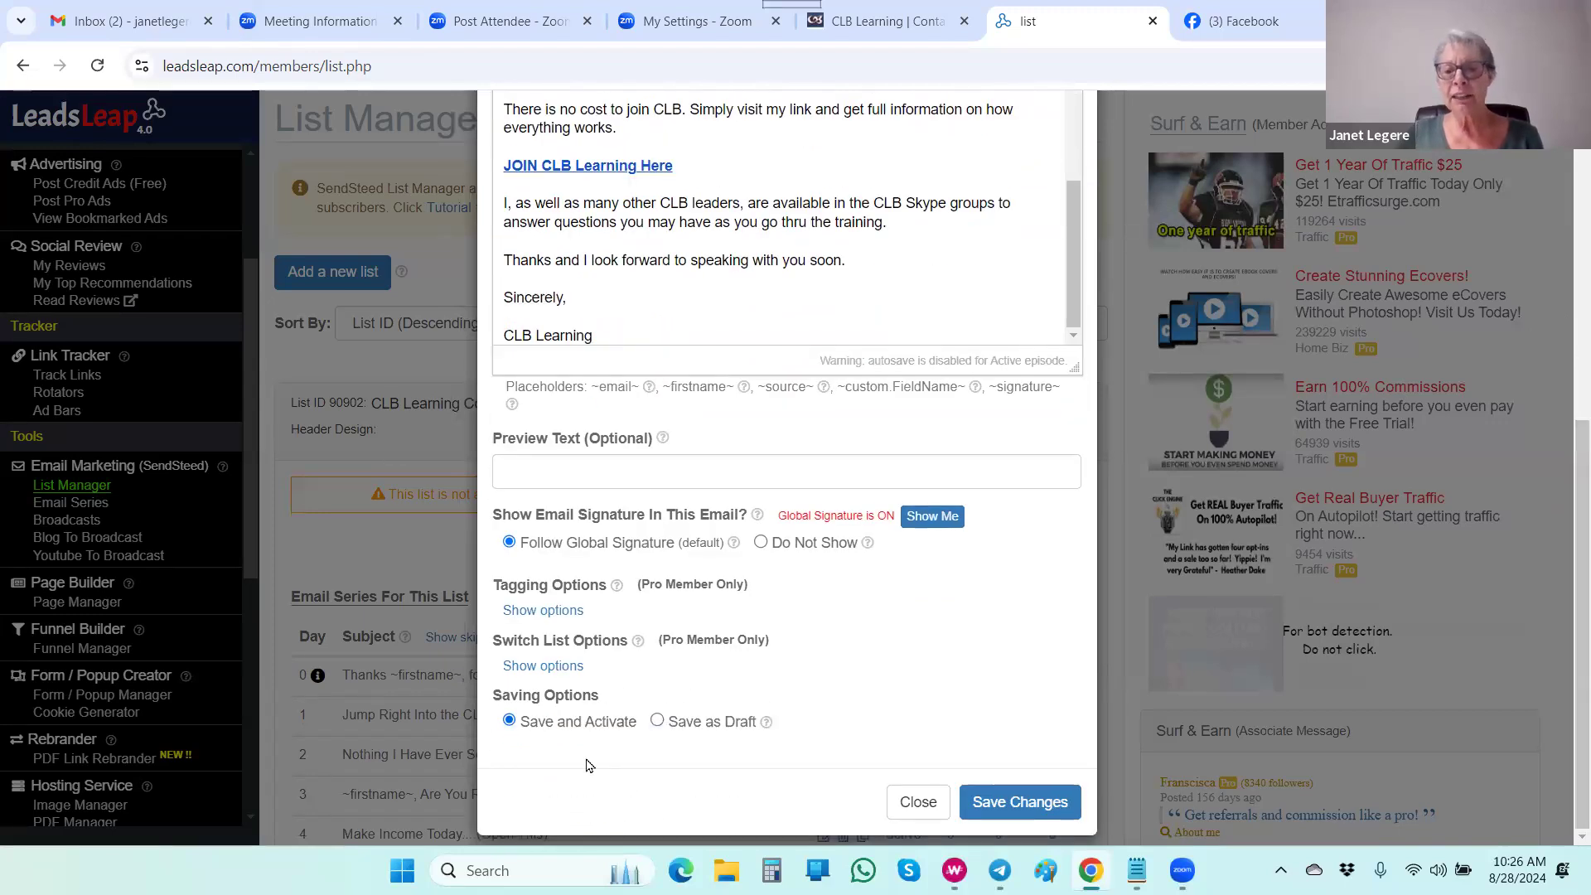
click(1019, 801)
- Close the saved Day 1 email preview and return to List Manager
scroll(508, 567, down, 7)
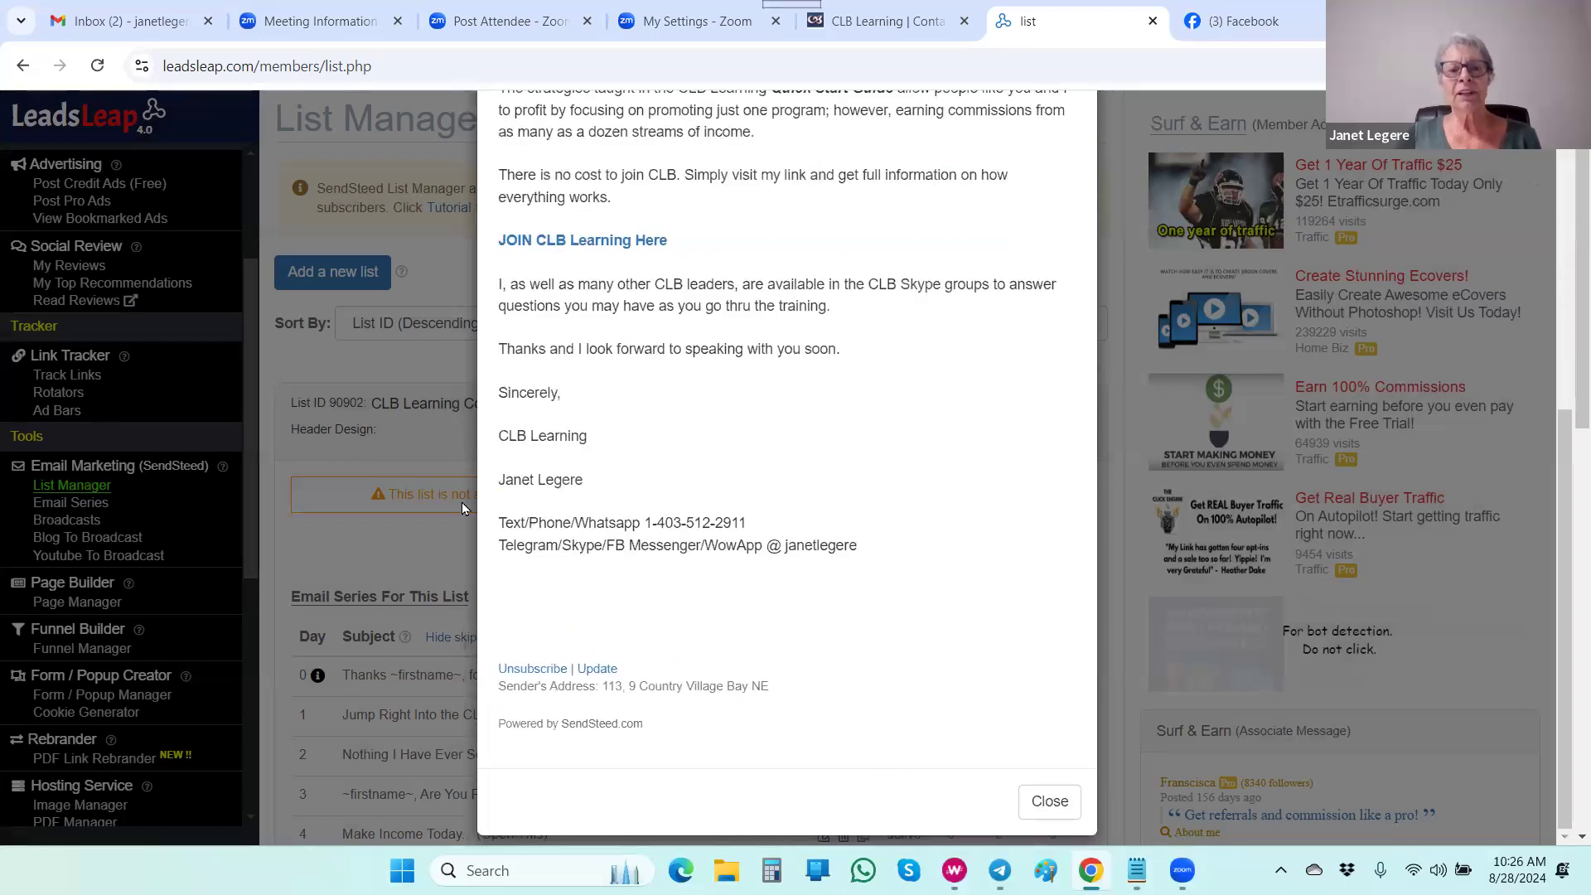
drag(1562, 456, 1020, 75)
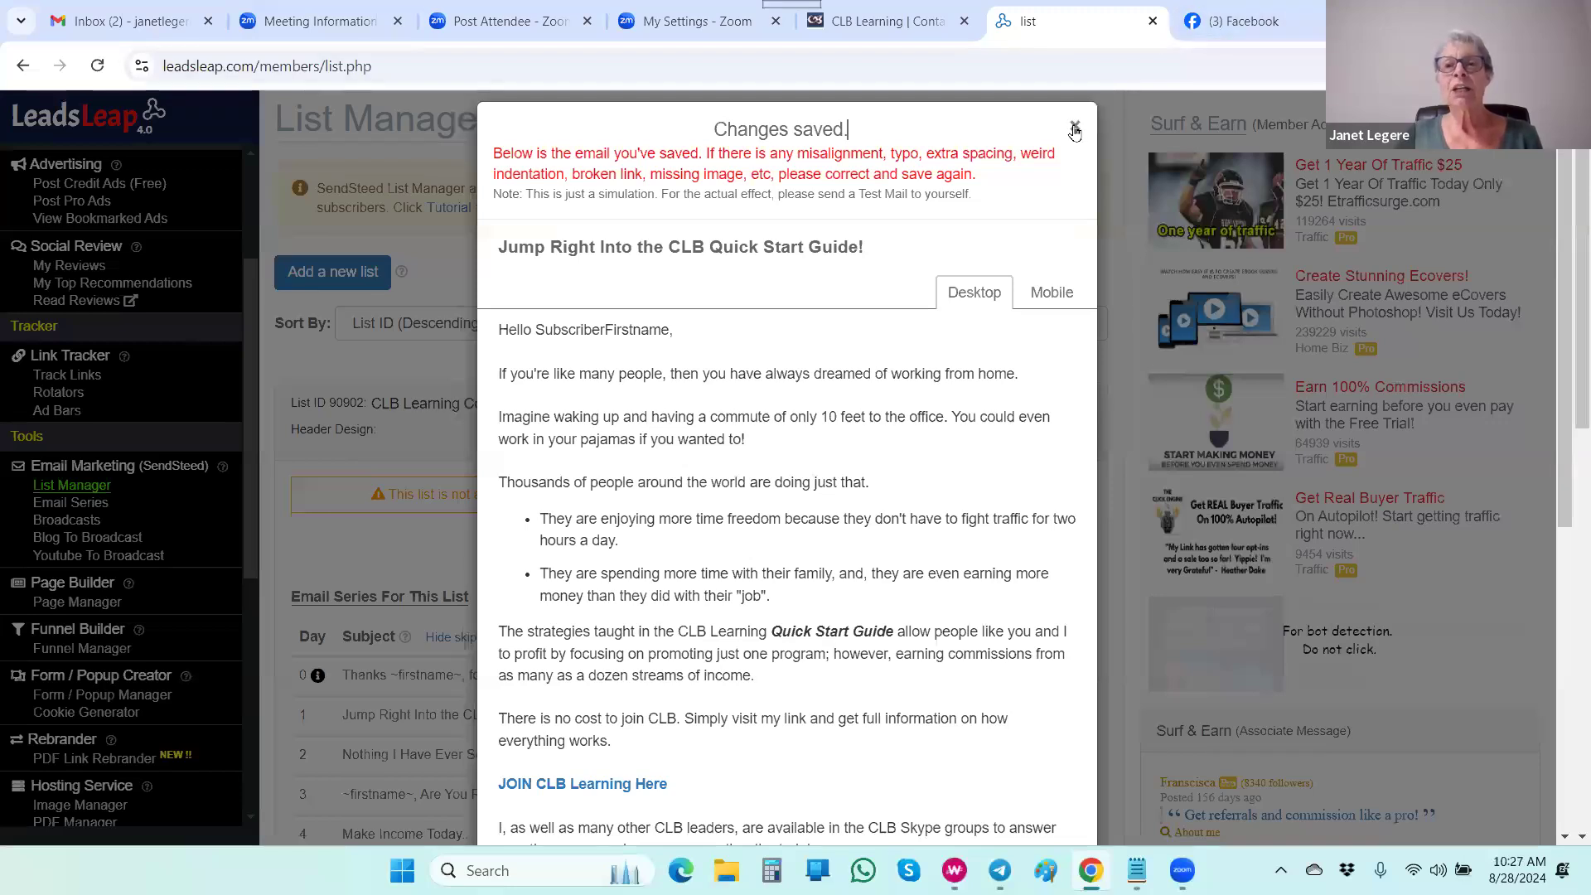
click(1075, 128)
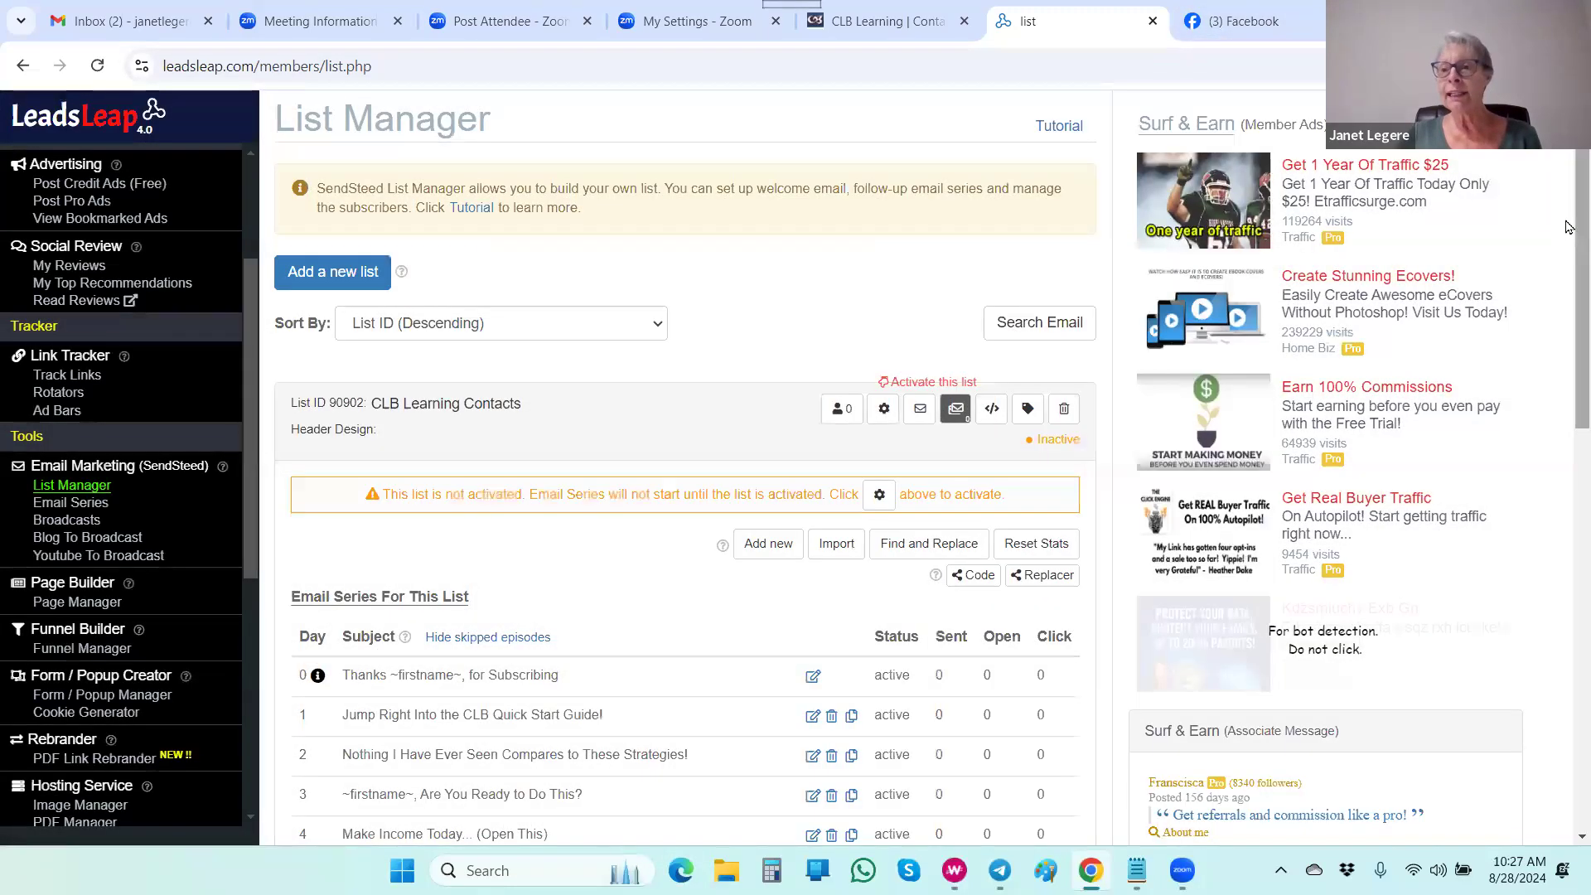
scroll(1569, 226, down, 6)
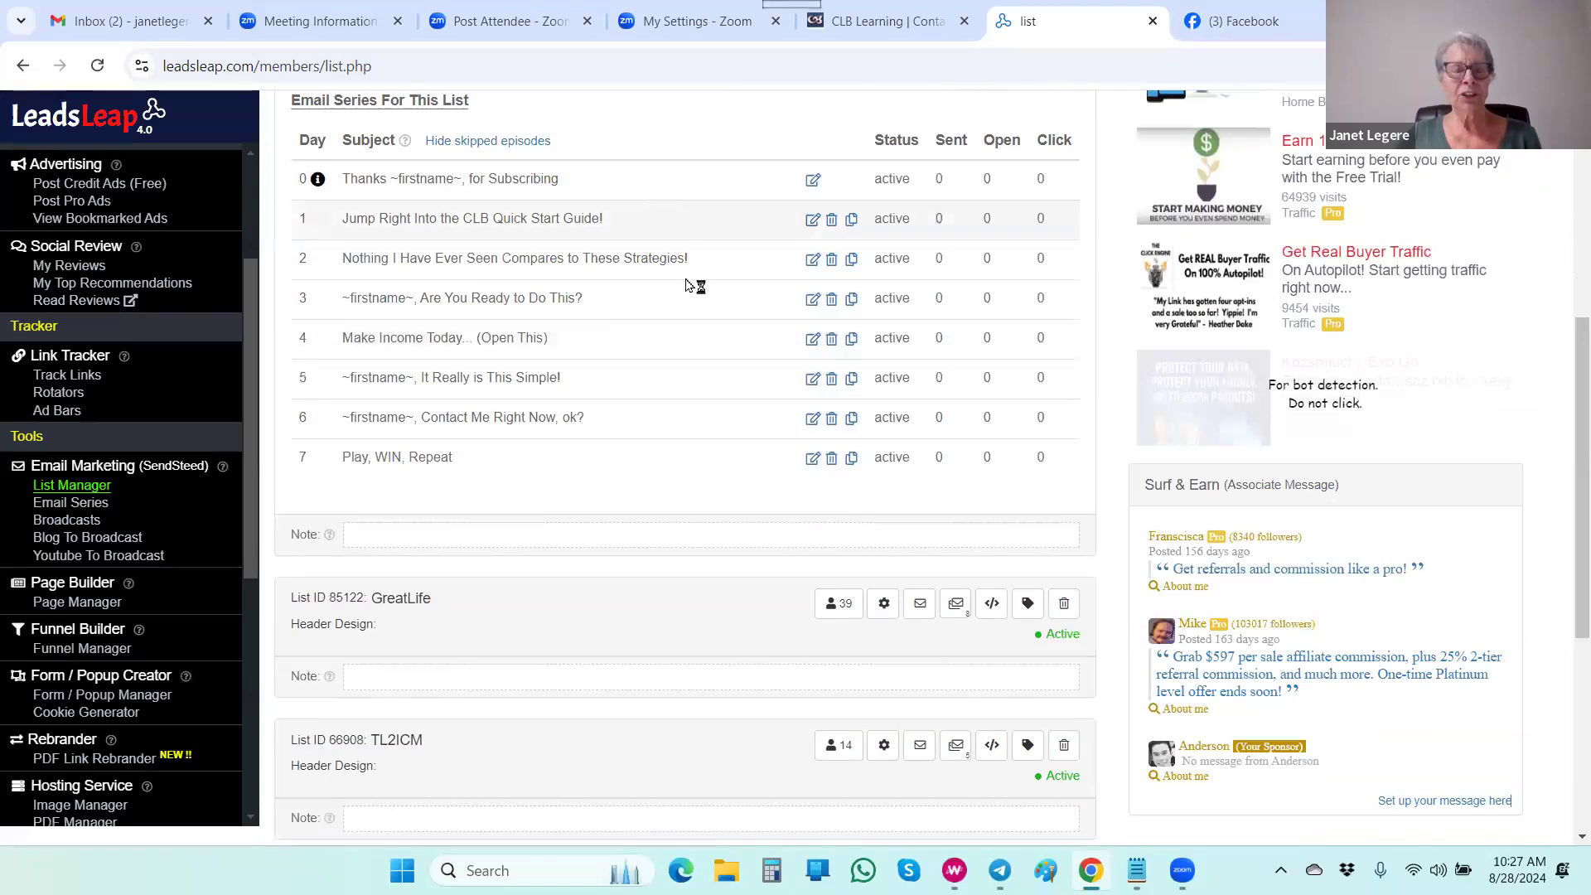
scroll(1567, 373, up, 6)
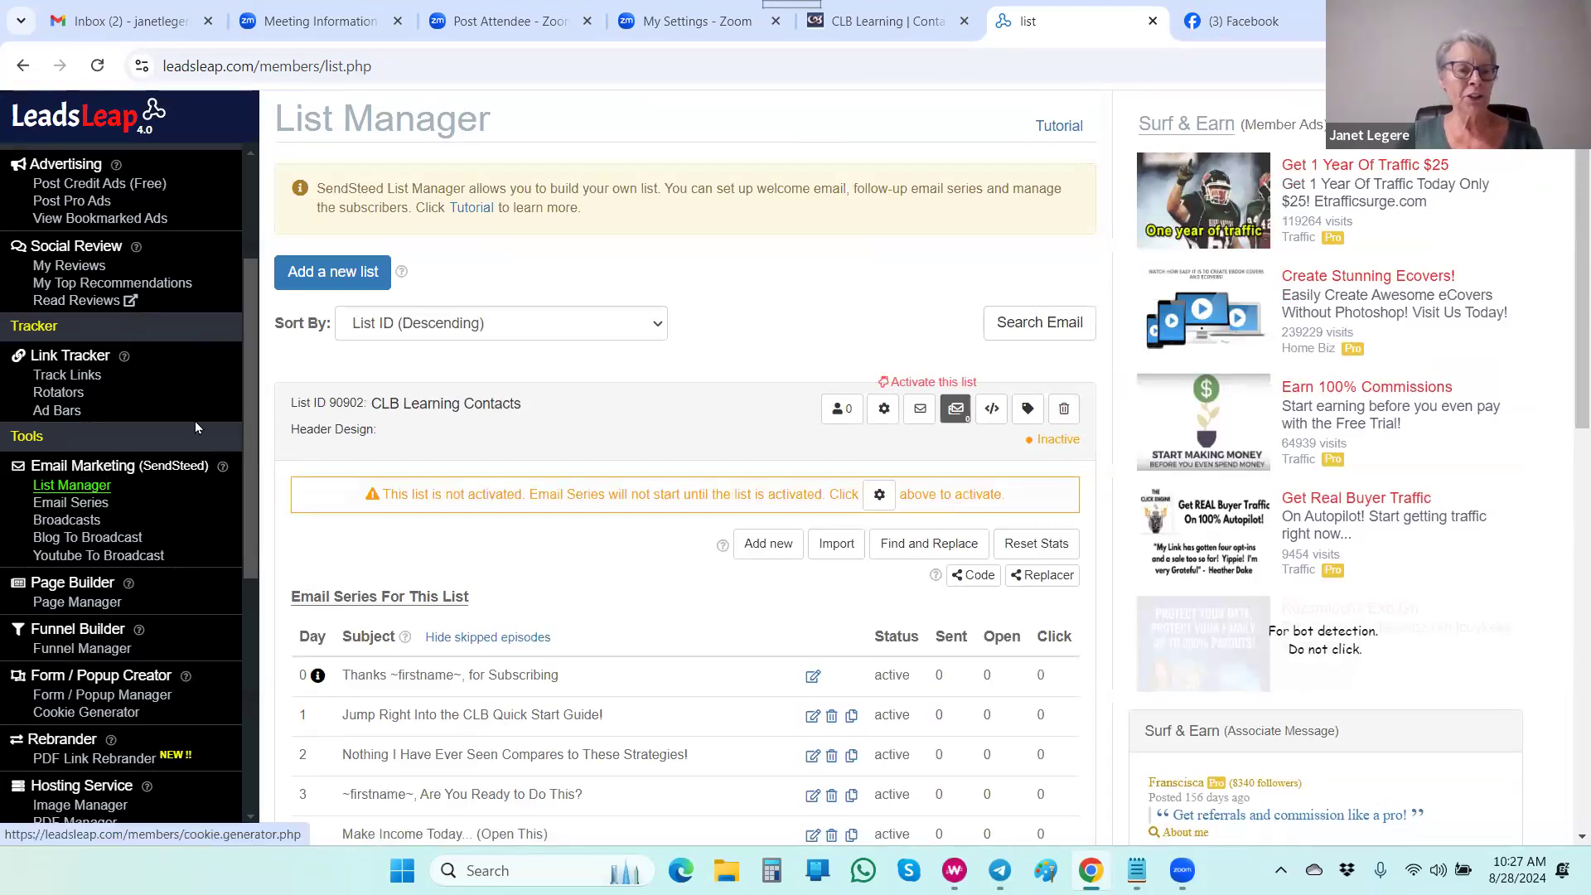
scroll(133, 464, down, 4)
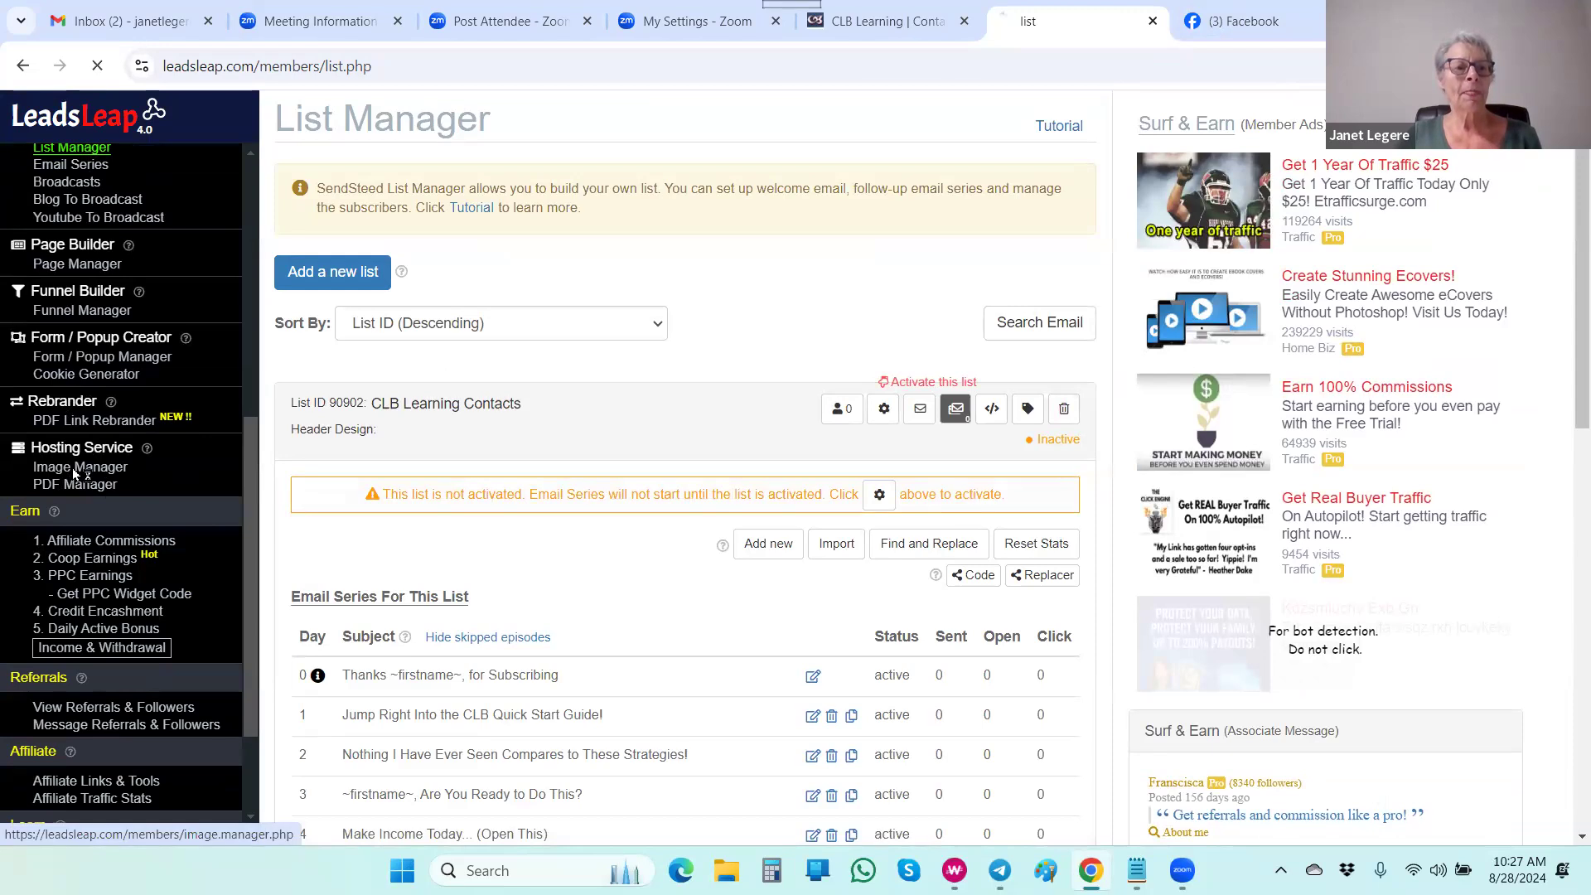
- Upload the portrait photo from the Pictures folder to Image Manager and refresh the list
click(73, 469)
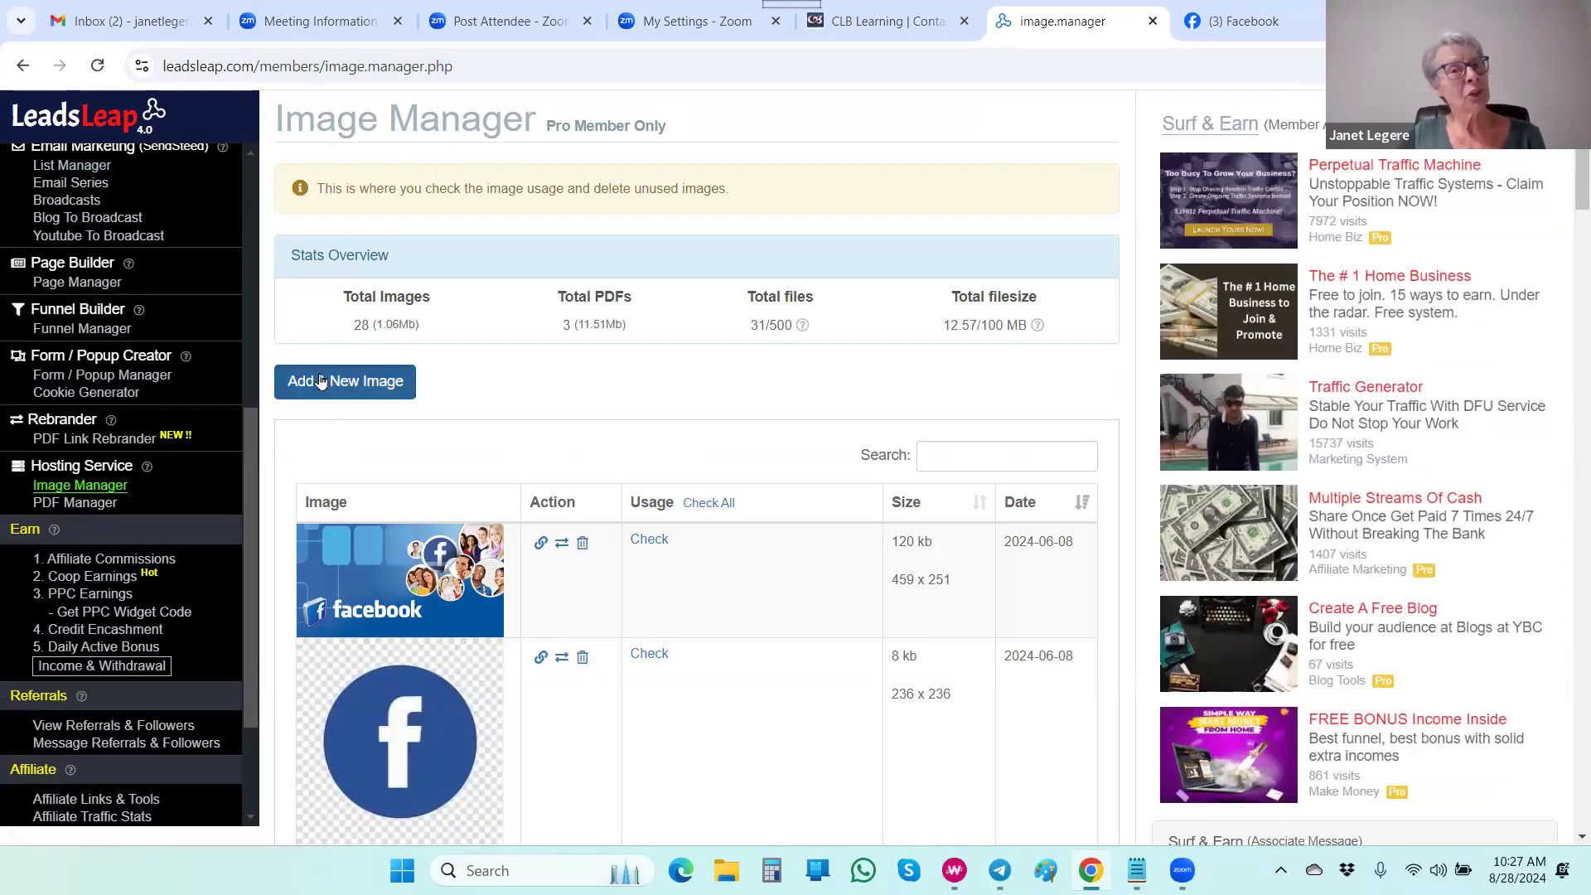
click(332, 380)
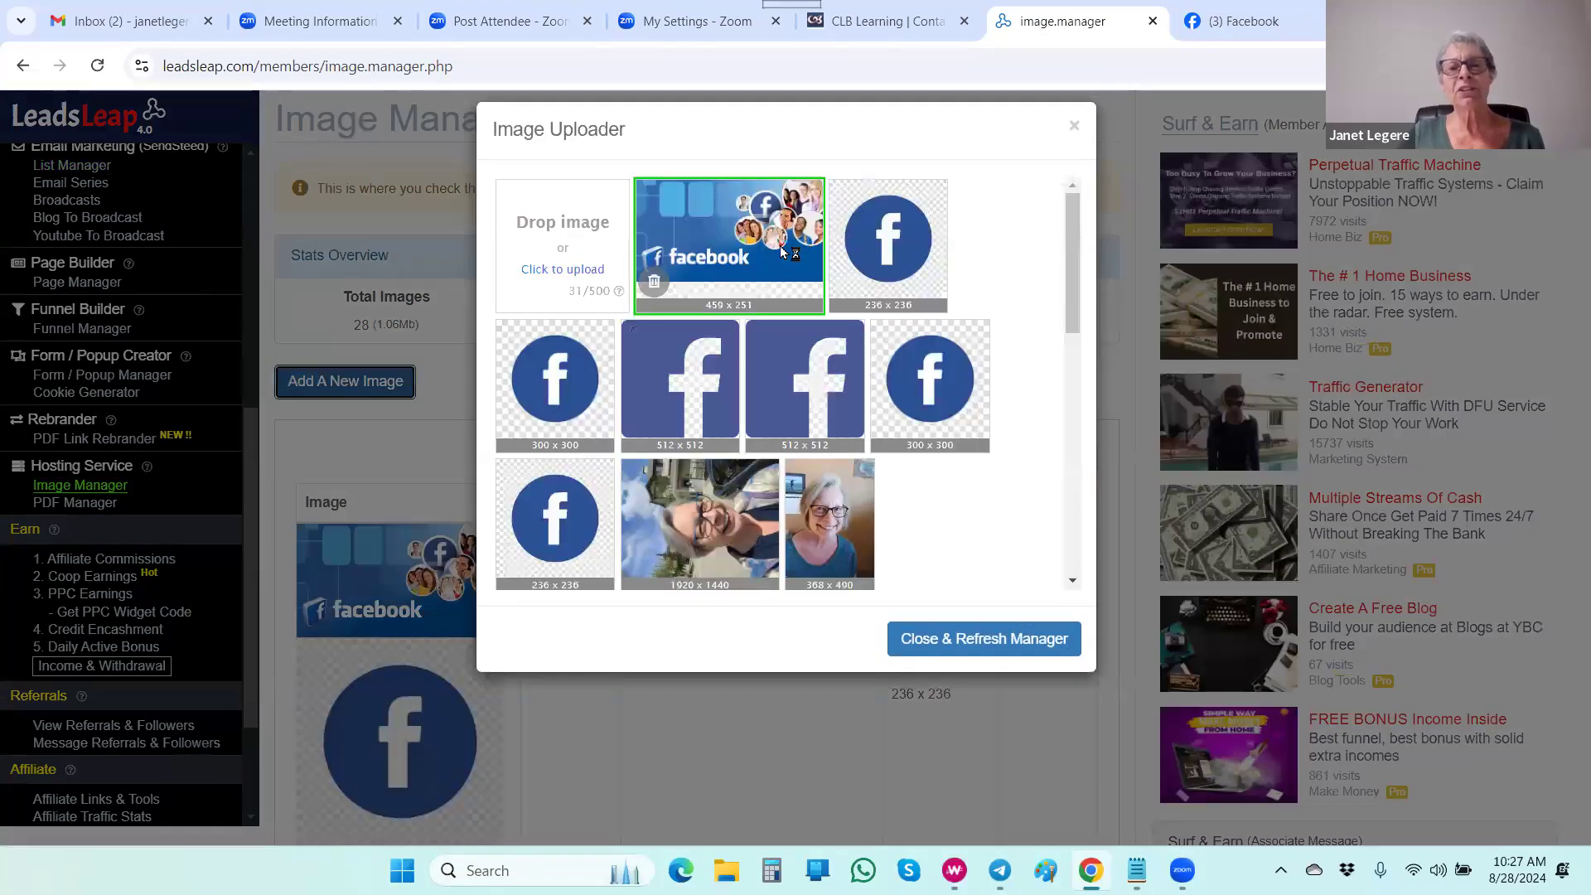
click(552, 230)
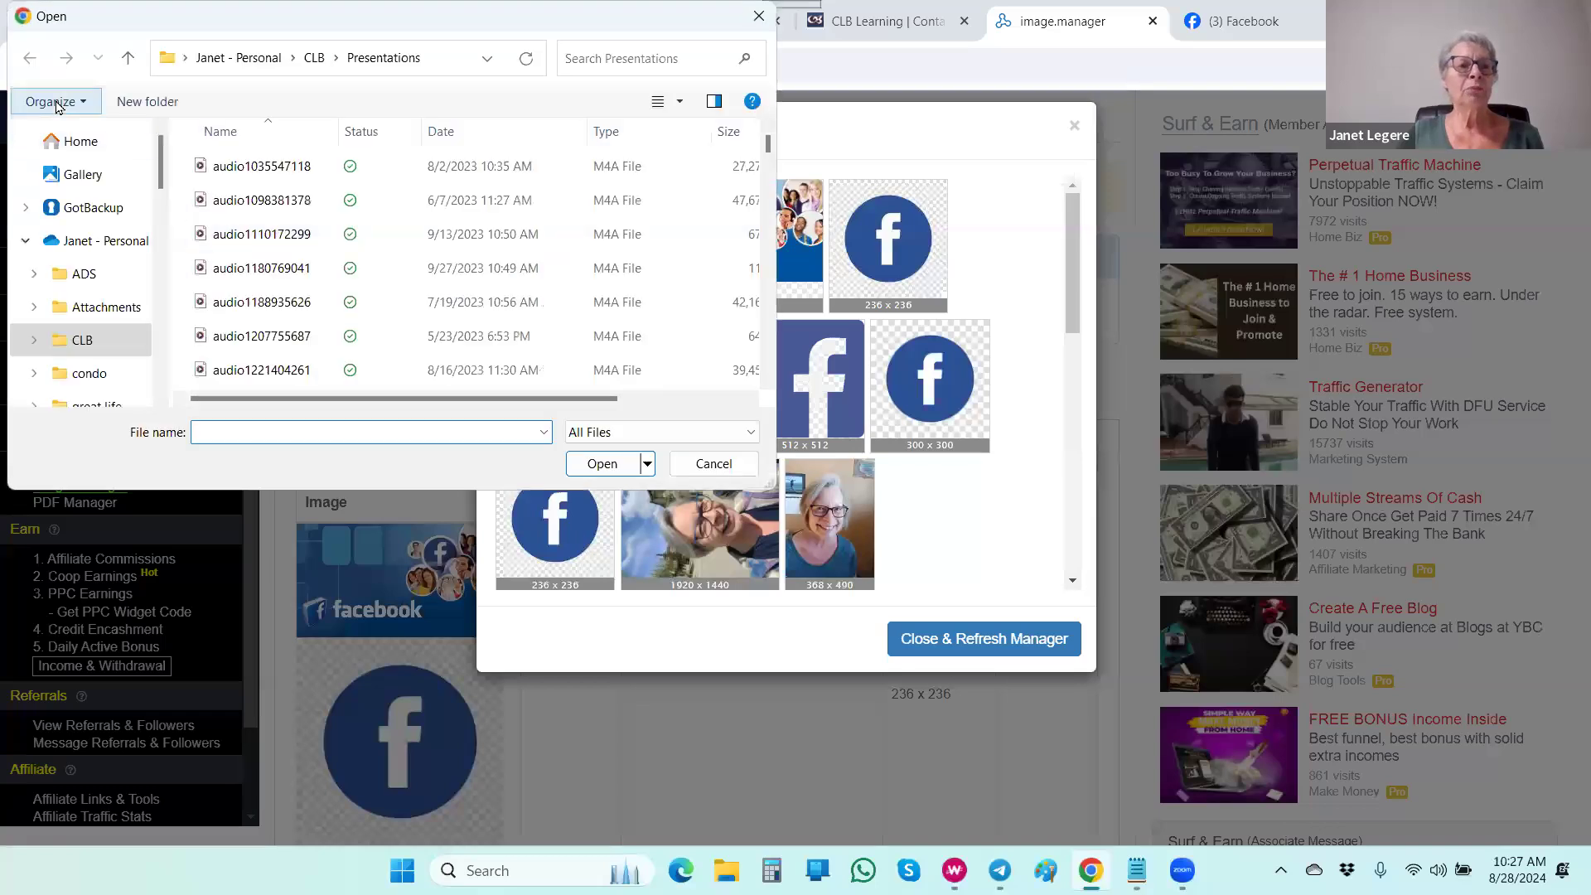
click(125, 240)
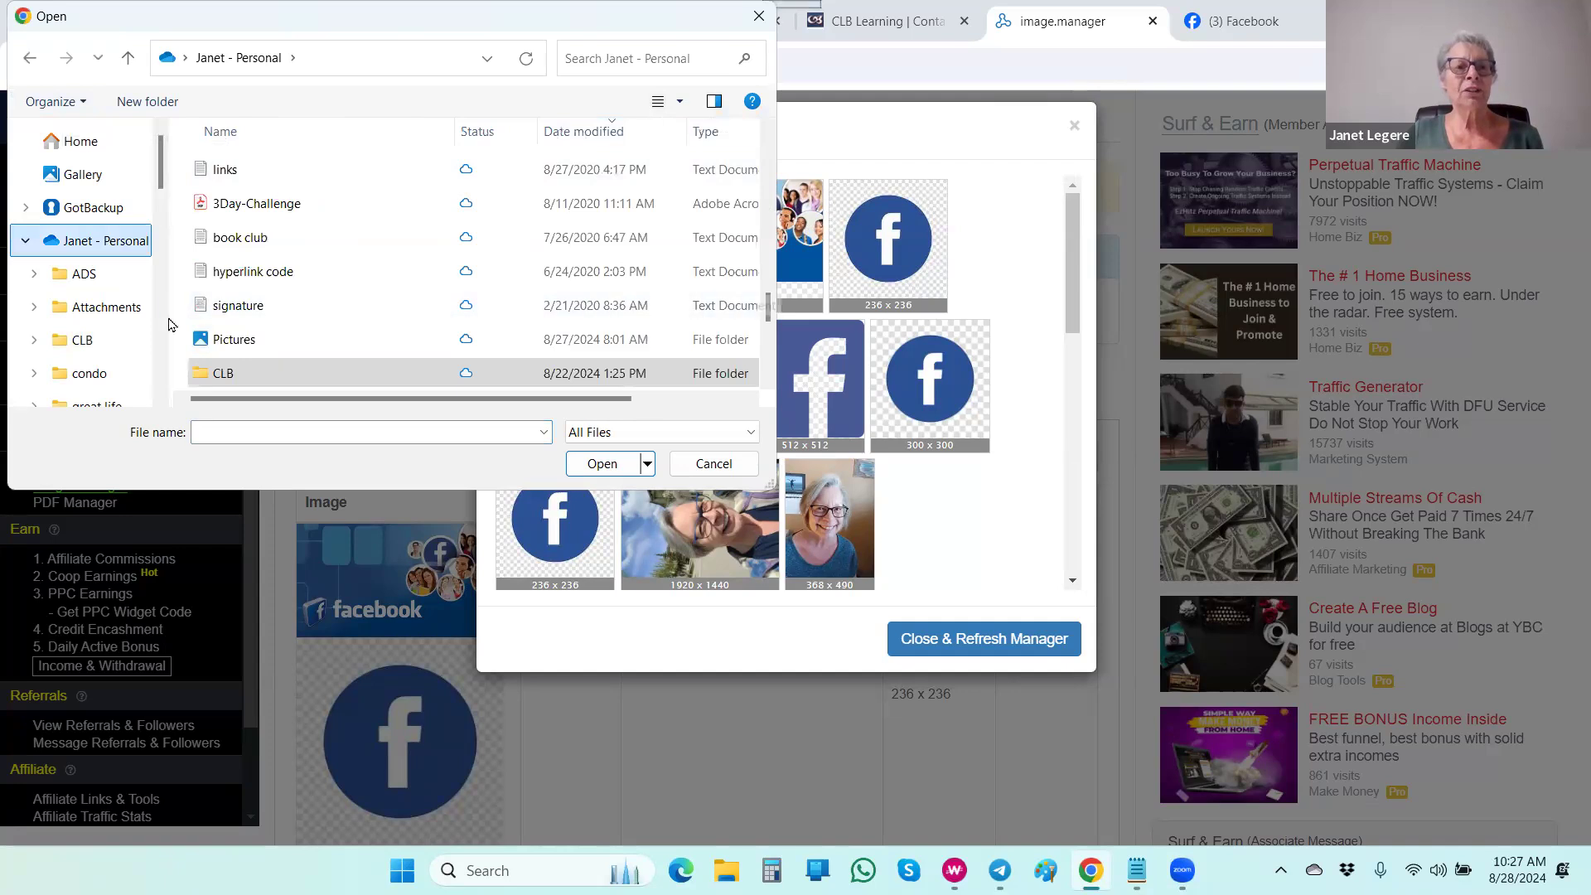
double_click(220, 342)
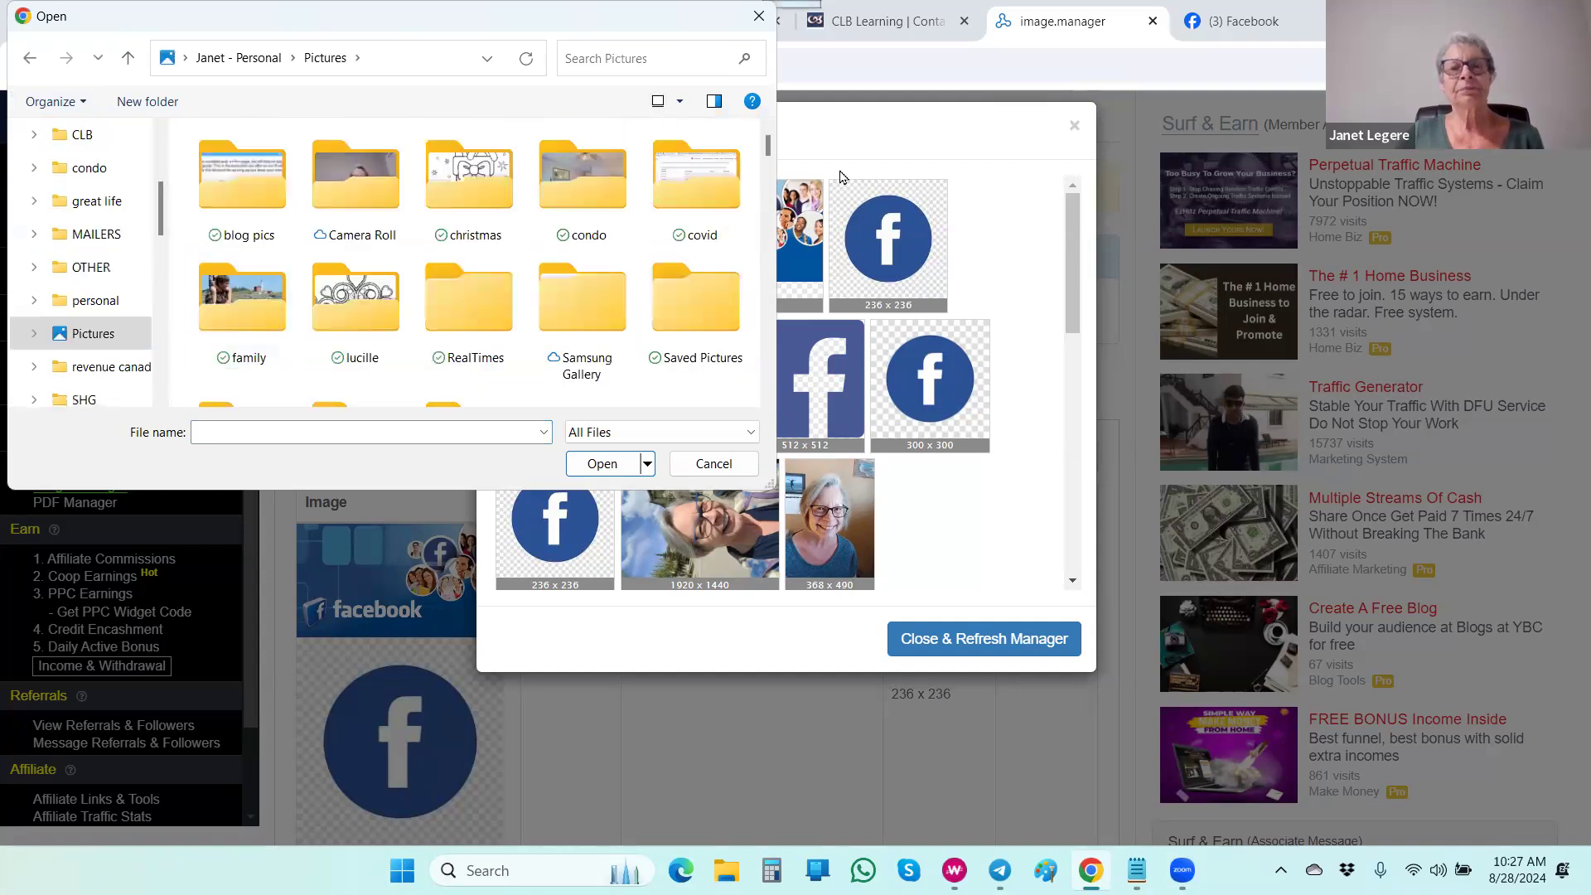
drag(769, 150, 763, 321)
click(214, 271)
click(596, 458)
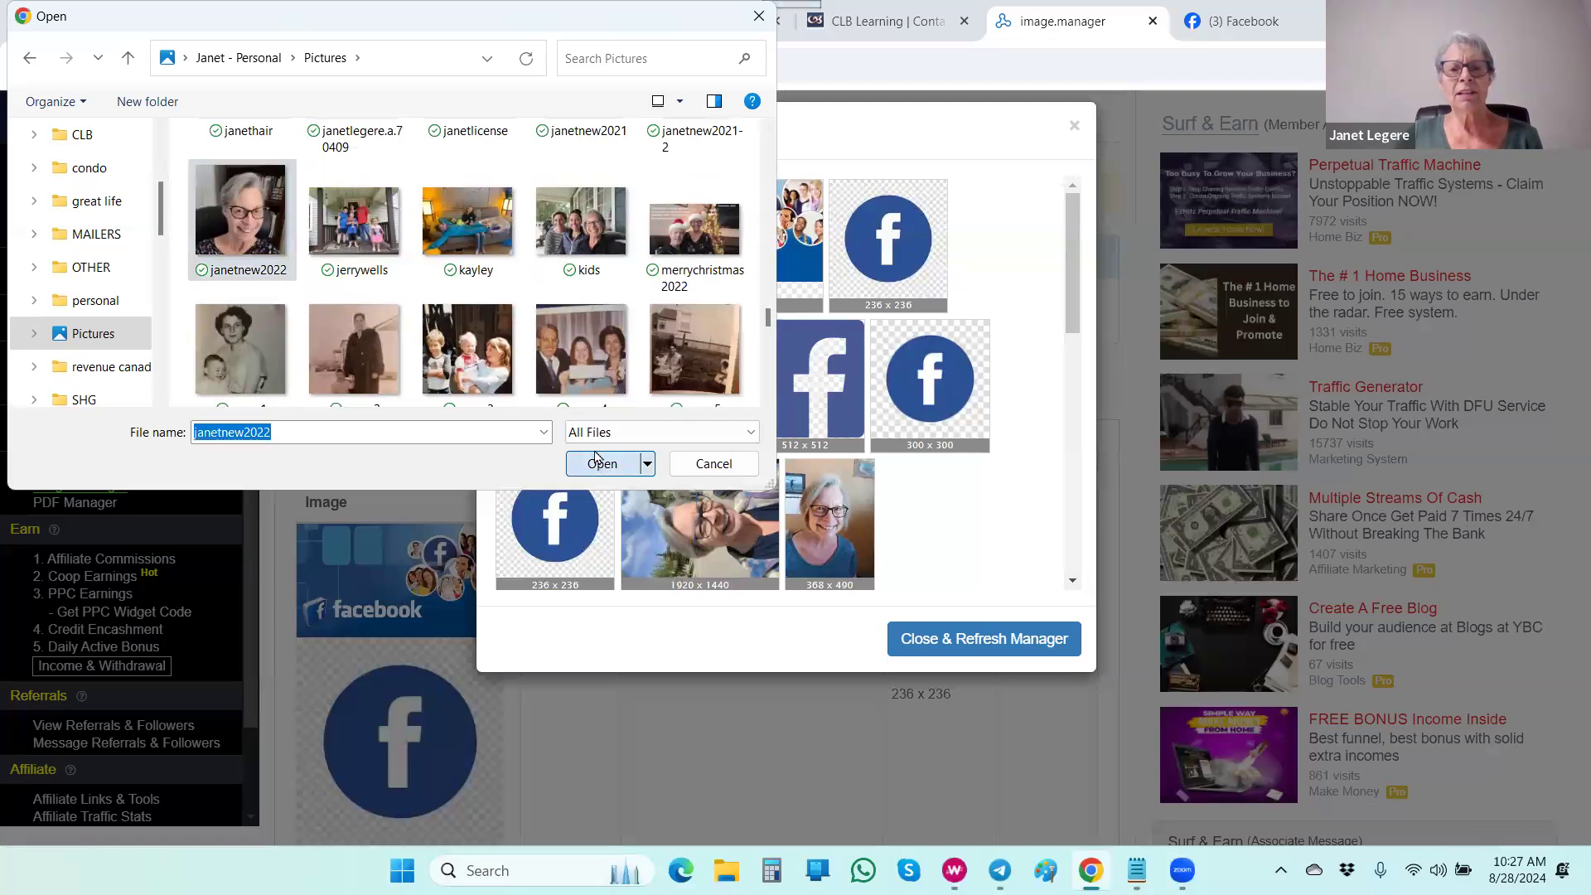
mouse_move(710, 254)
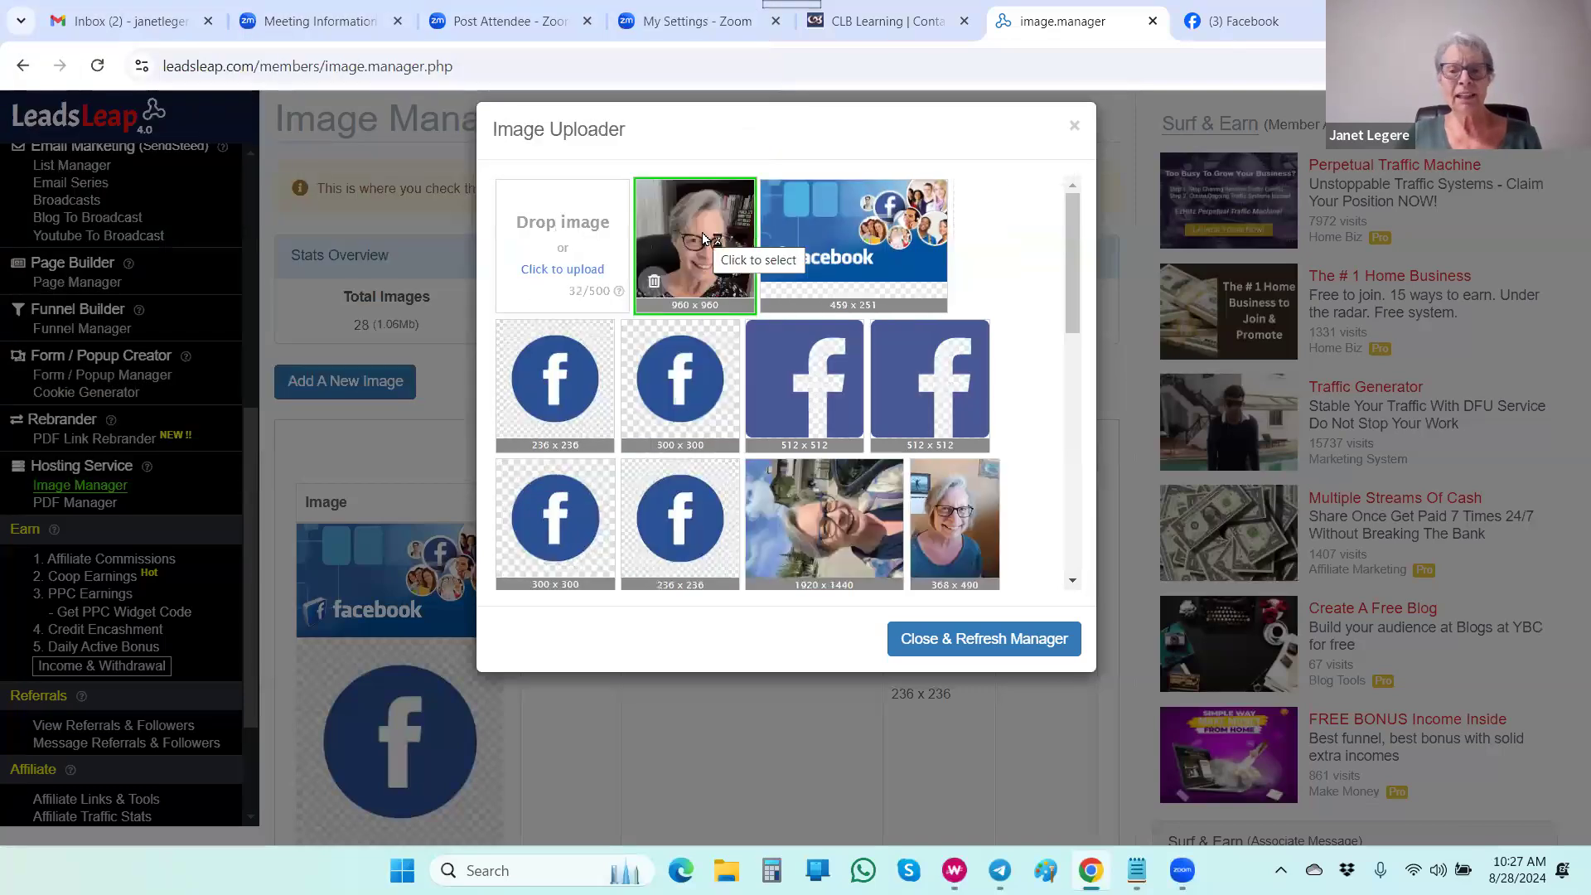
click(930, 645)
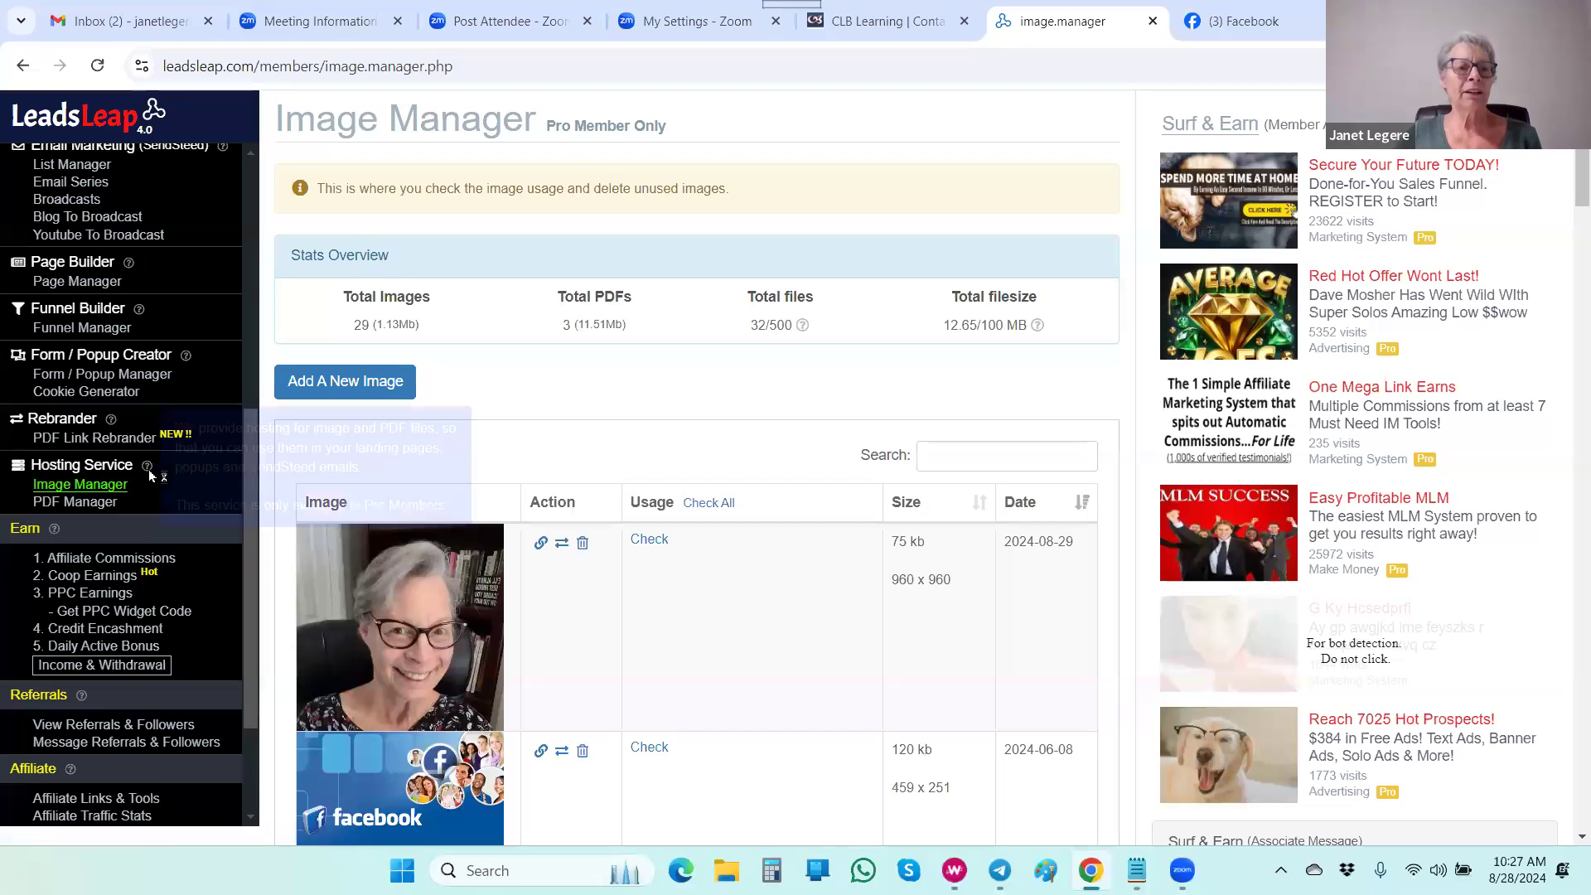
- Open the CLB Learning Contacts signature and add blank lines below the name
click(81, 165)
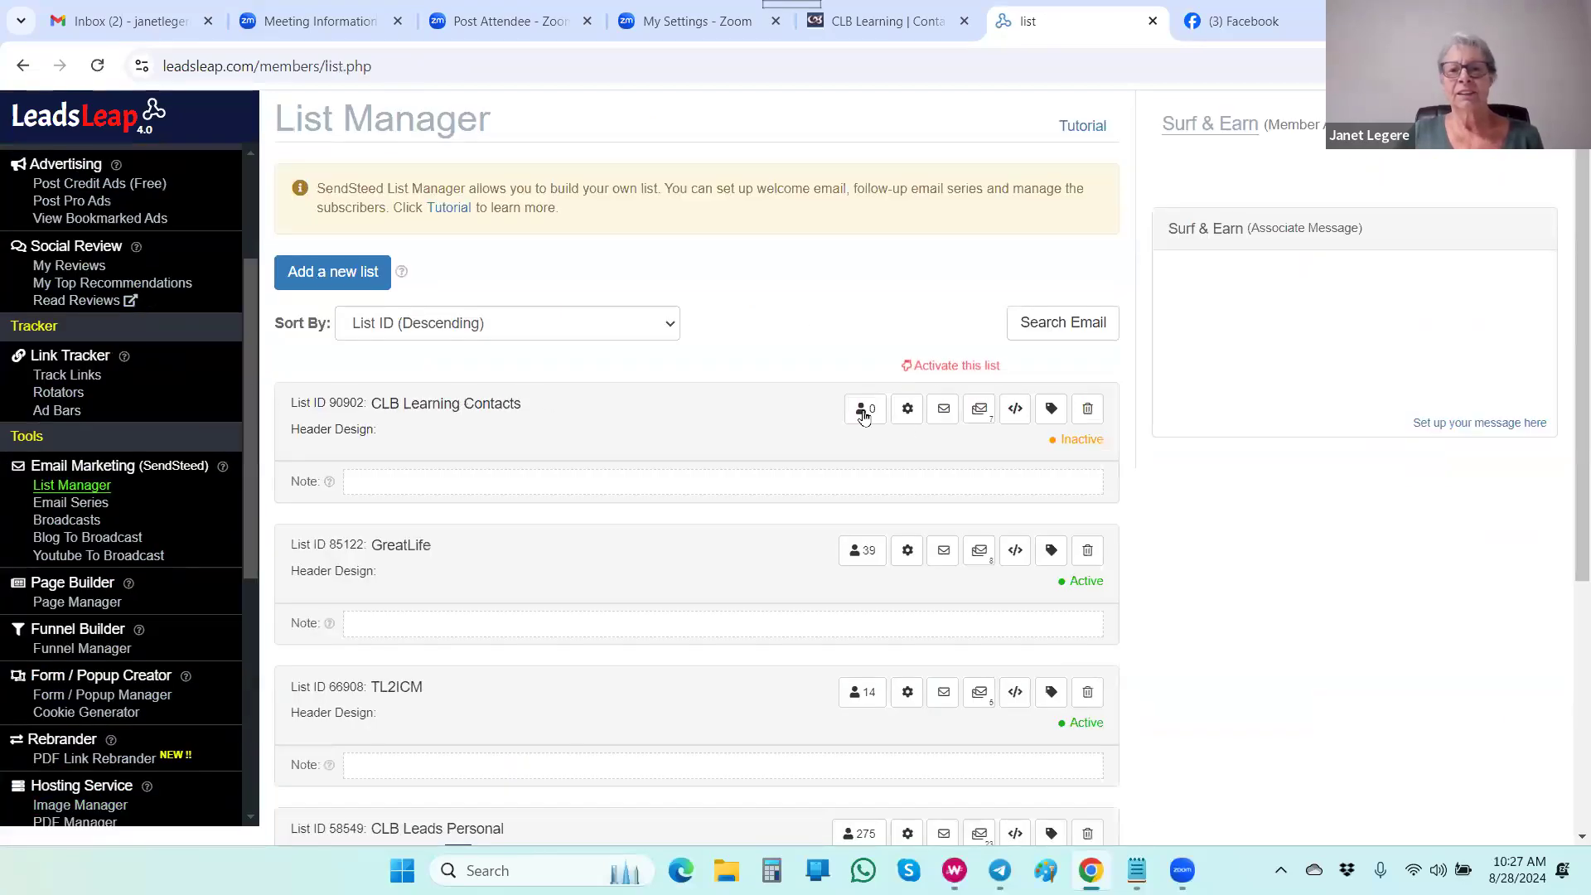
click(908, 410)
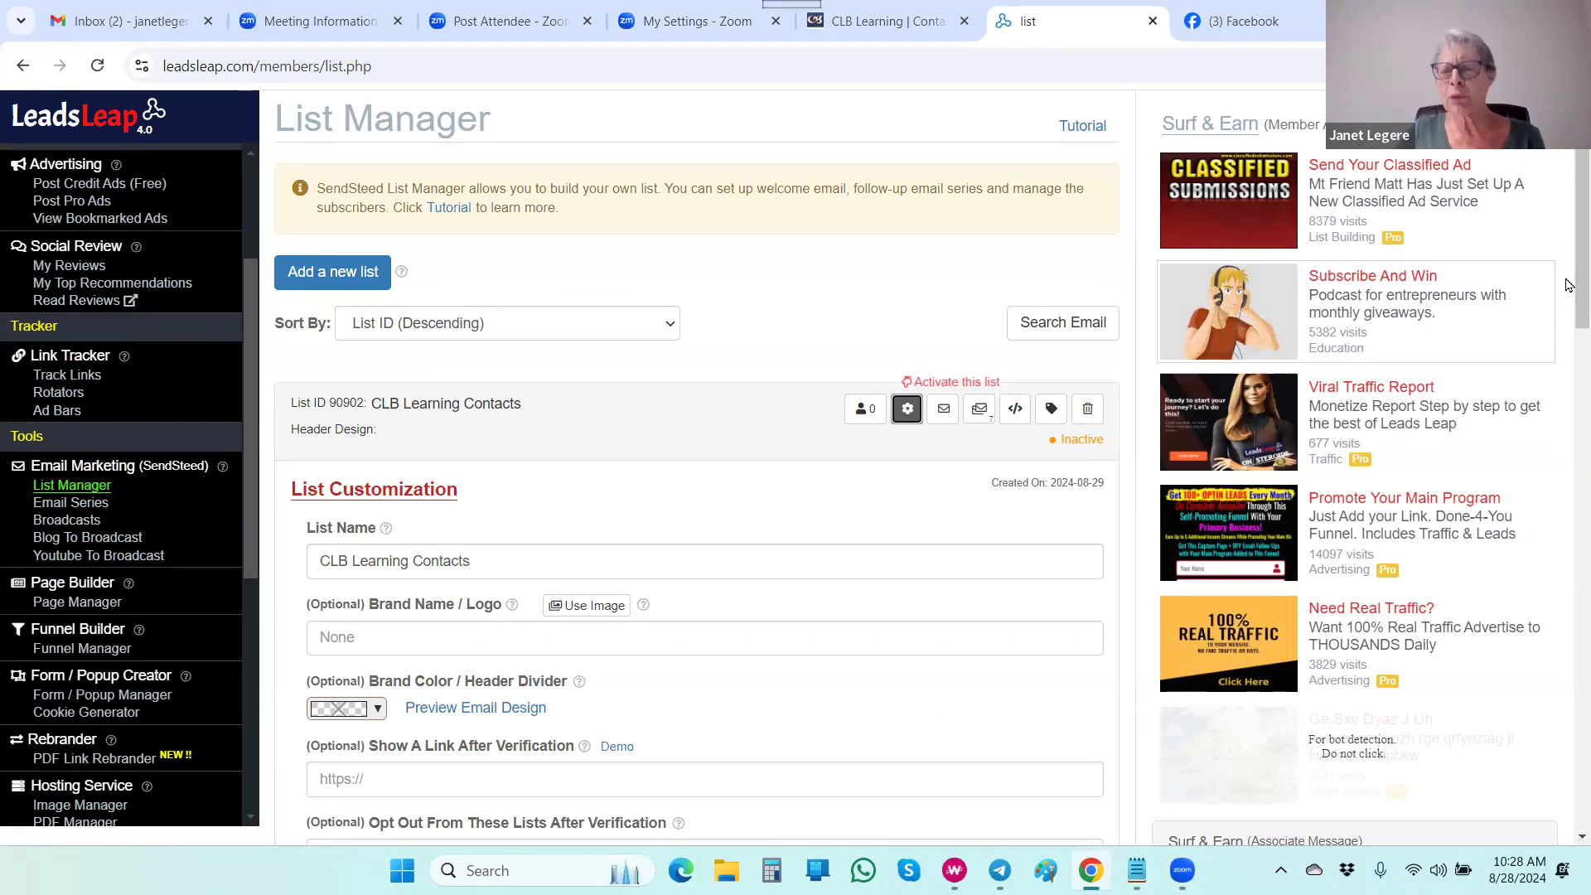
scroll(1569, 229, down, 2)
drag(1569, 229, 1569, 581)
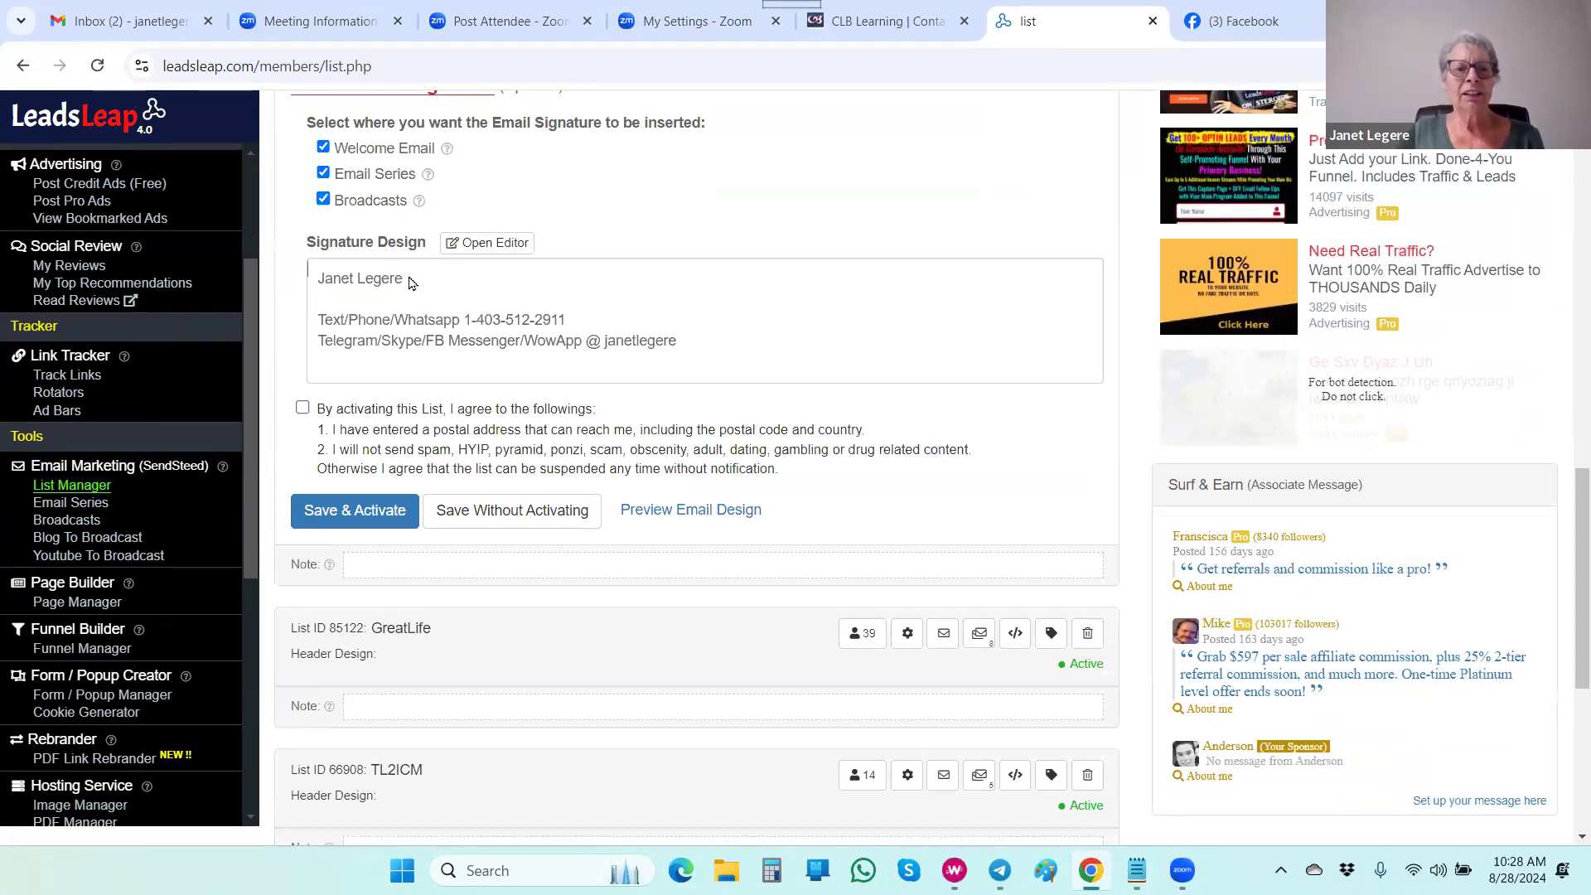
click(412, 284)
click(594, 331)
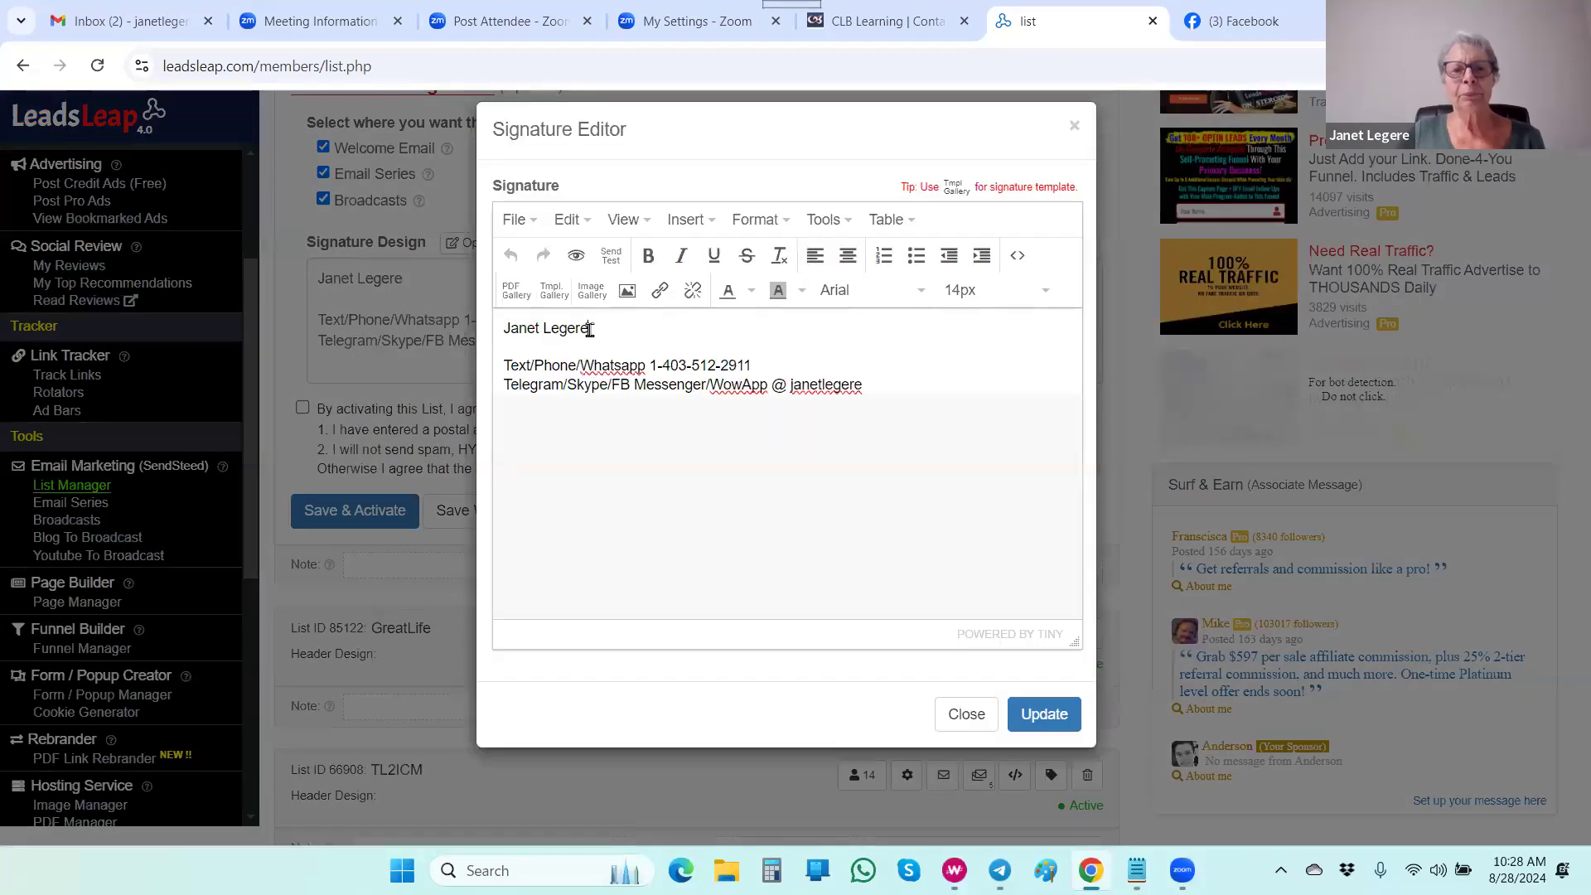
key(Return)
key(Return)
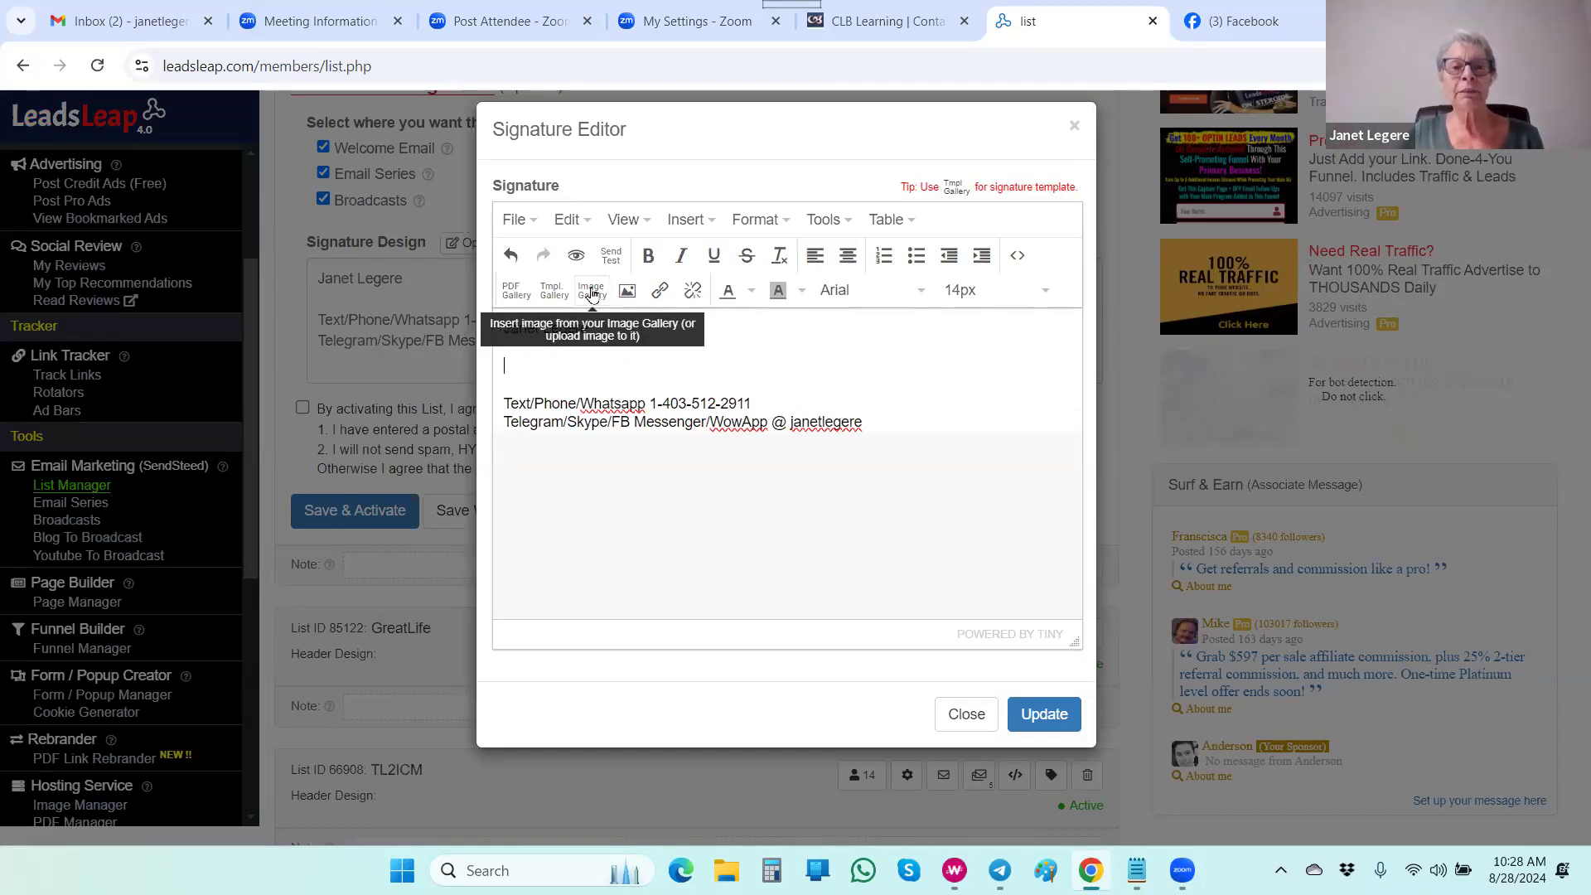
- Insert the 960x960 gallery photo into the signature, resized to 92x92, and update it
click(592, 292)
click(639, 284)
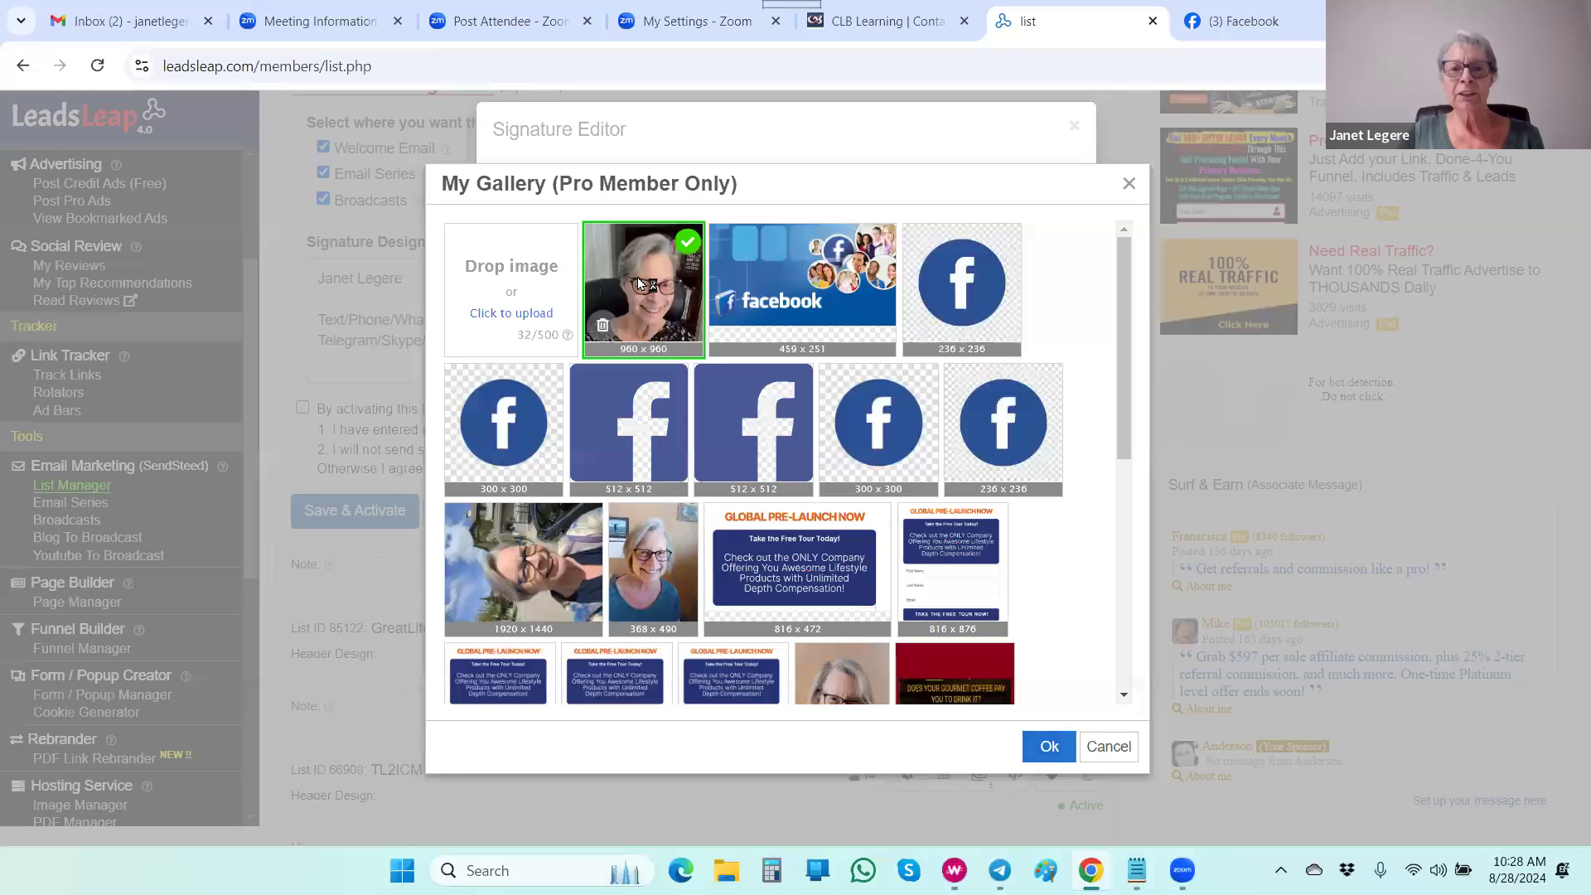
click(1019, 738)
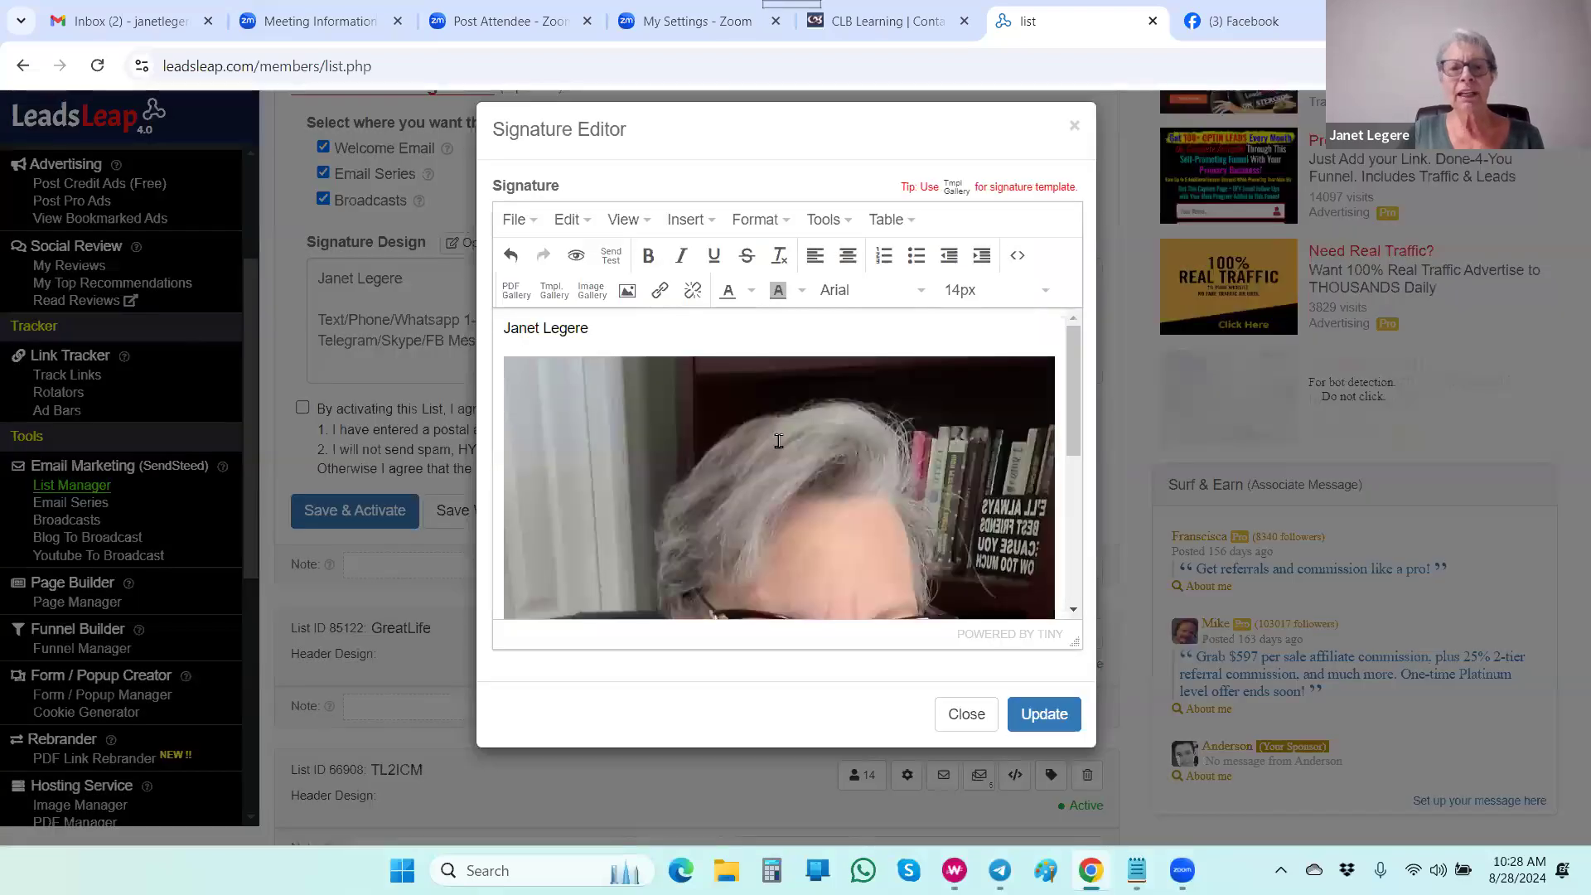
click(734, 441)
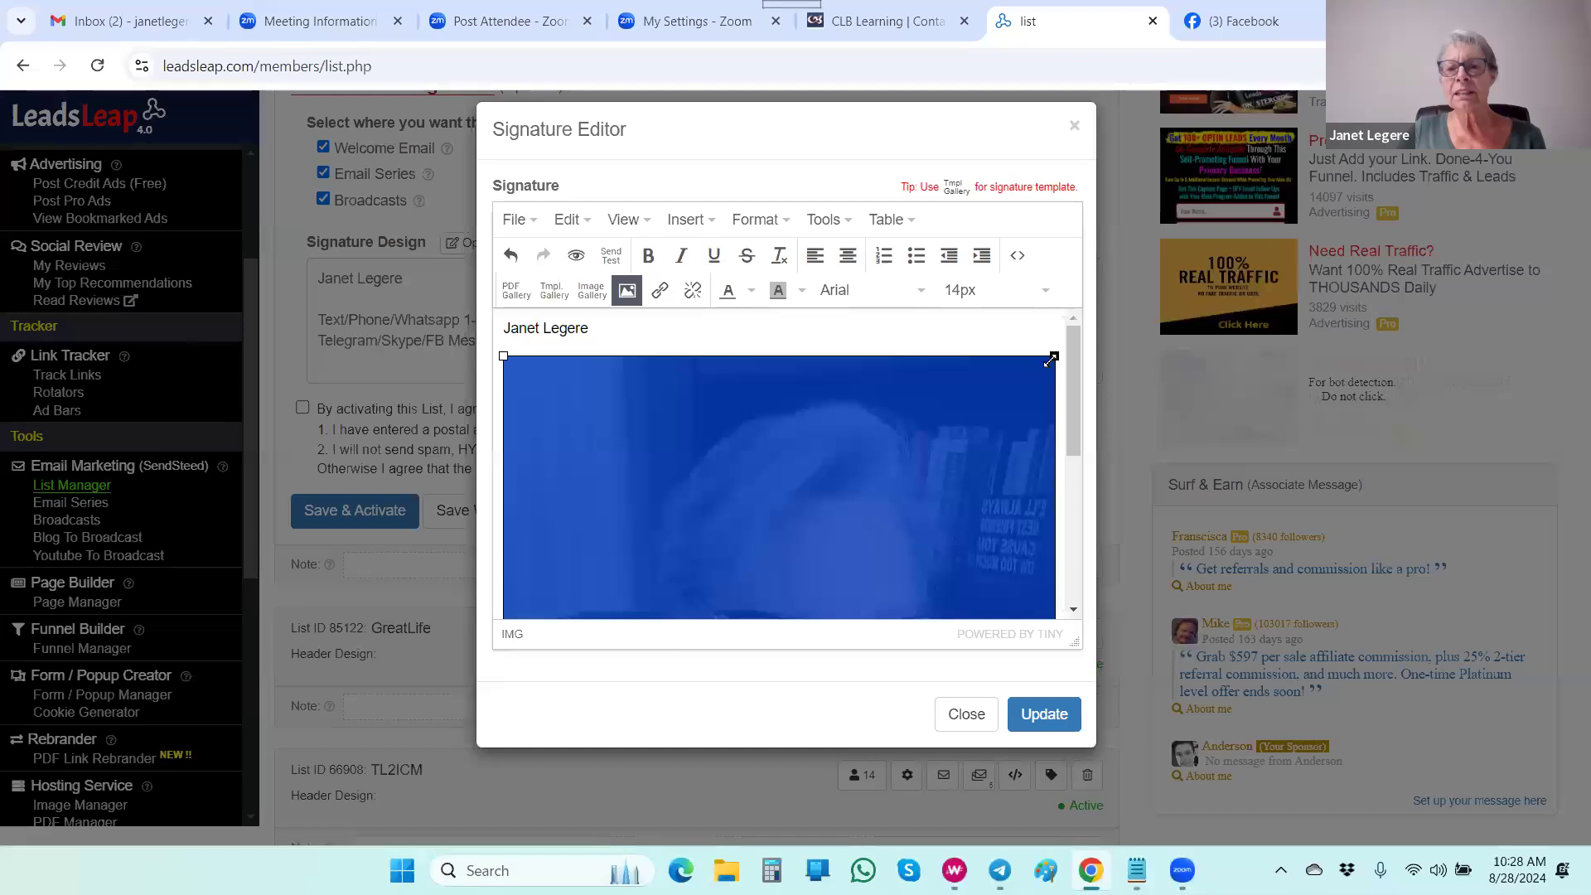
drag(709, 421, 597, 424)
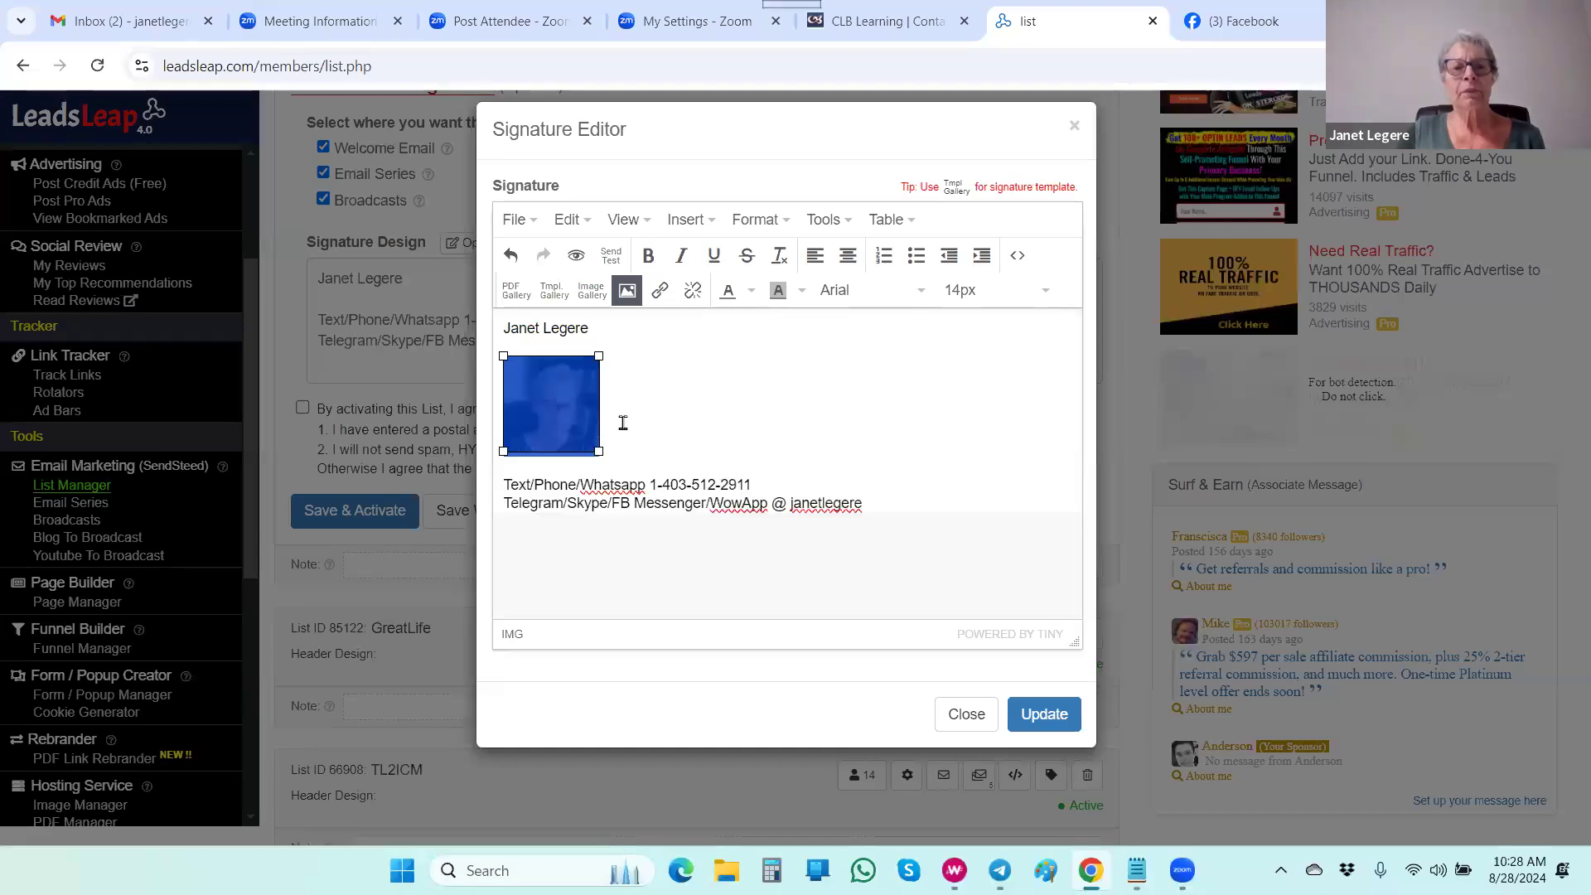
click(658, 401)
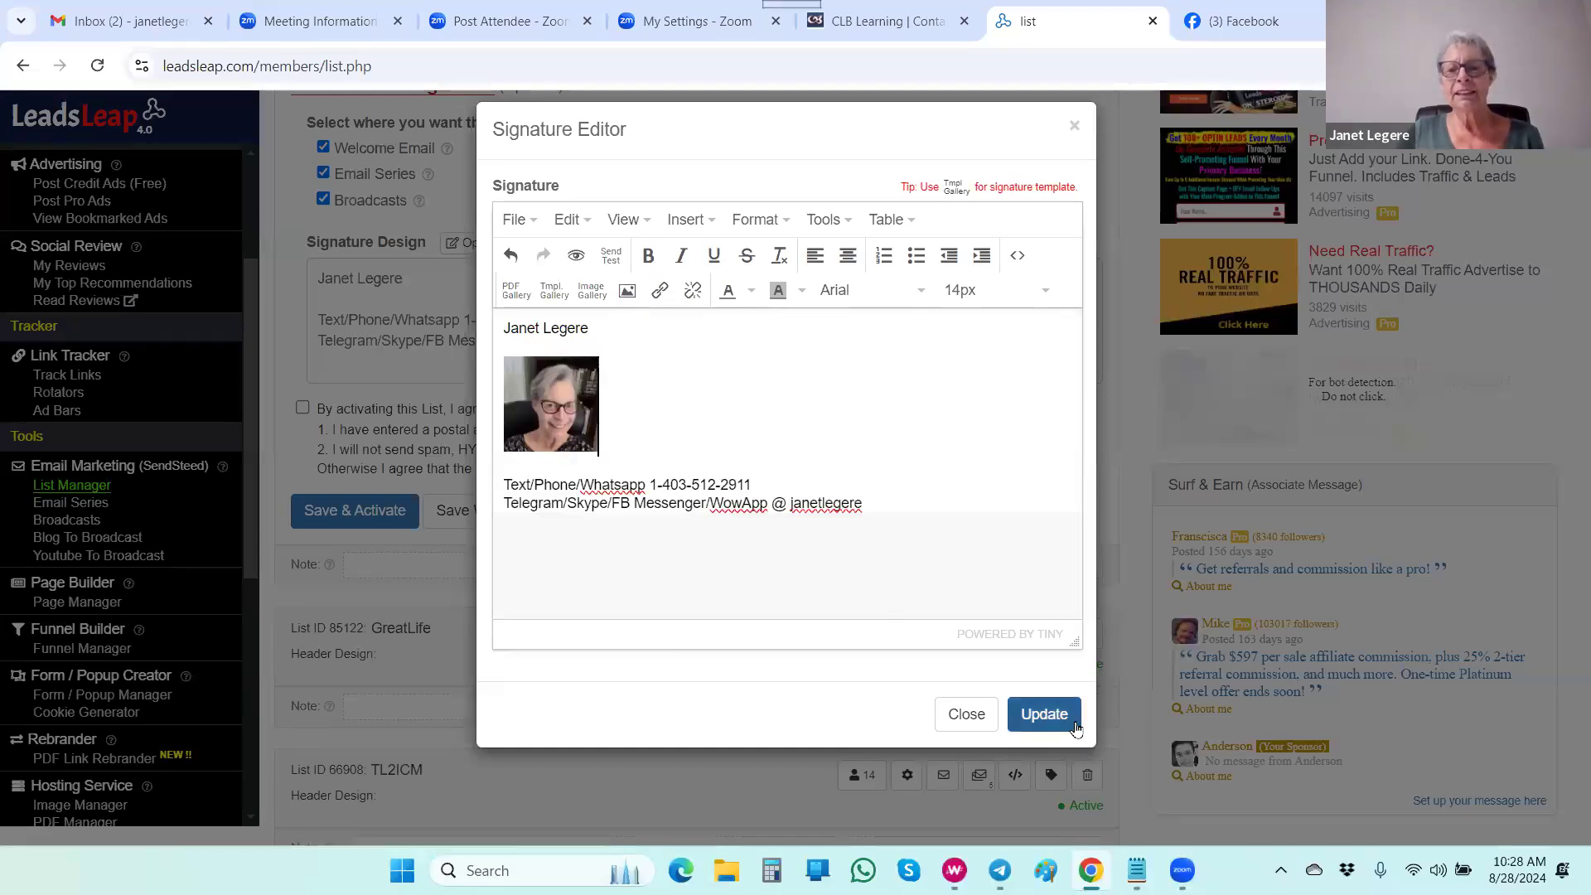
click(1043, 714)
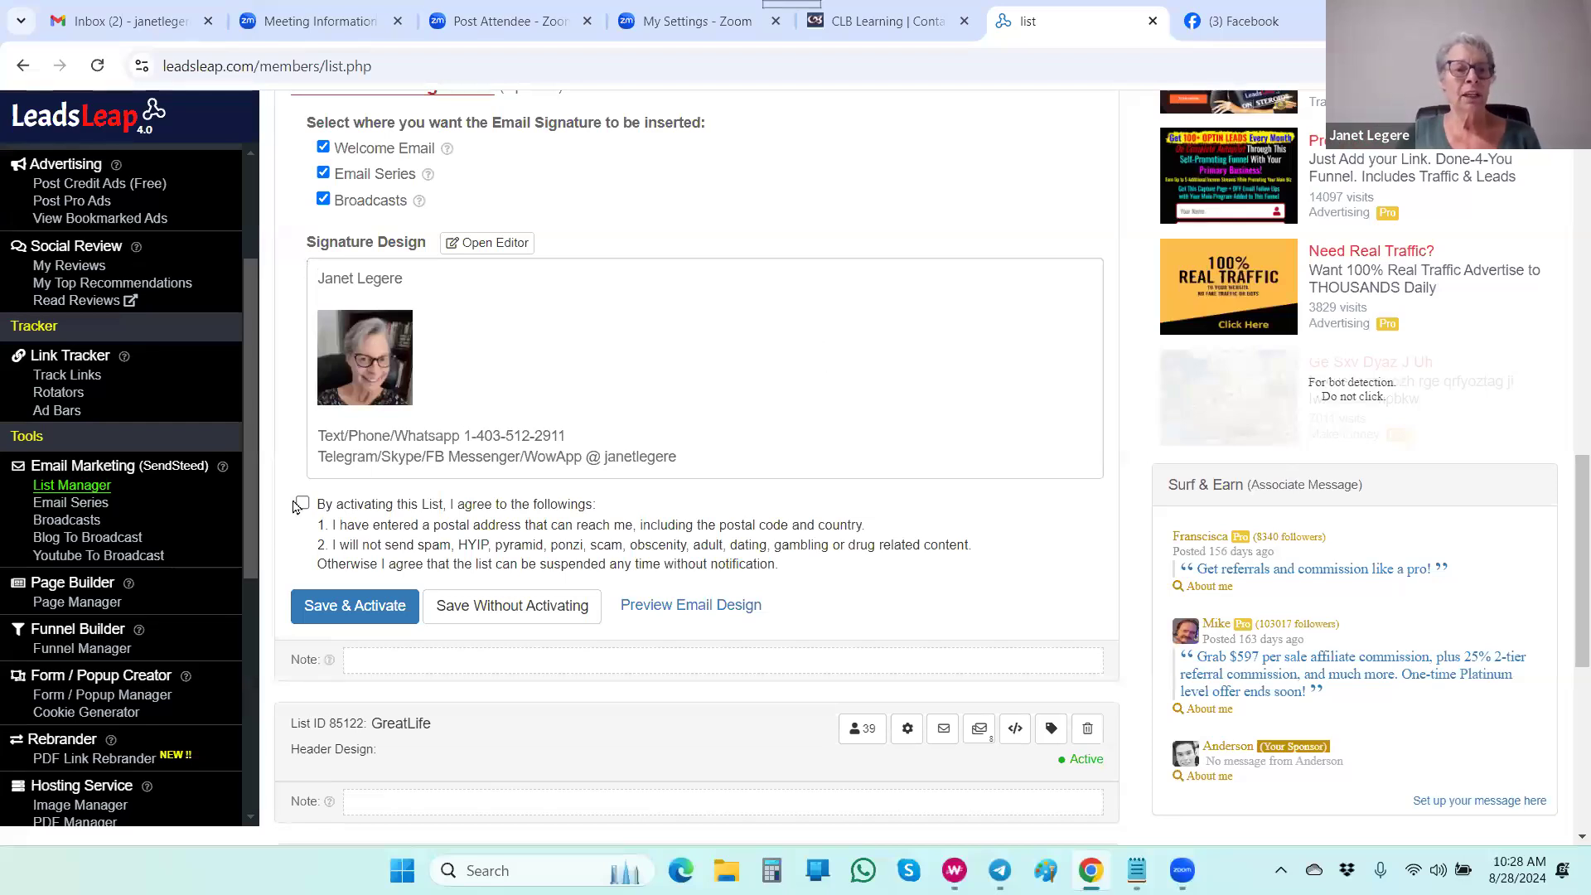
- Save the list settings without activating the list
click(498, 615)
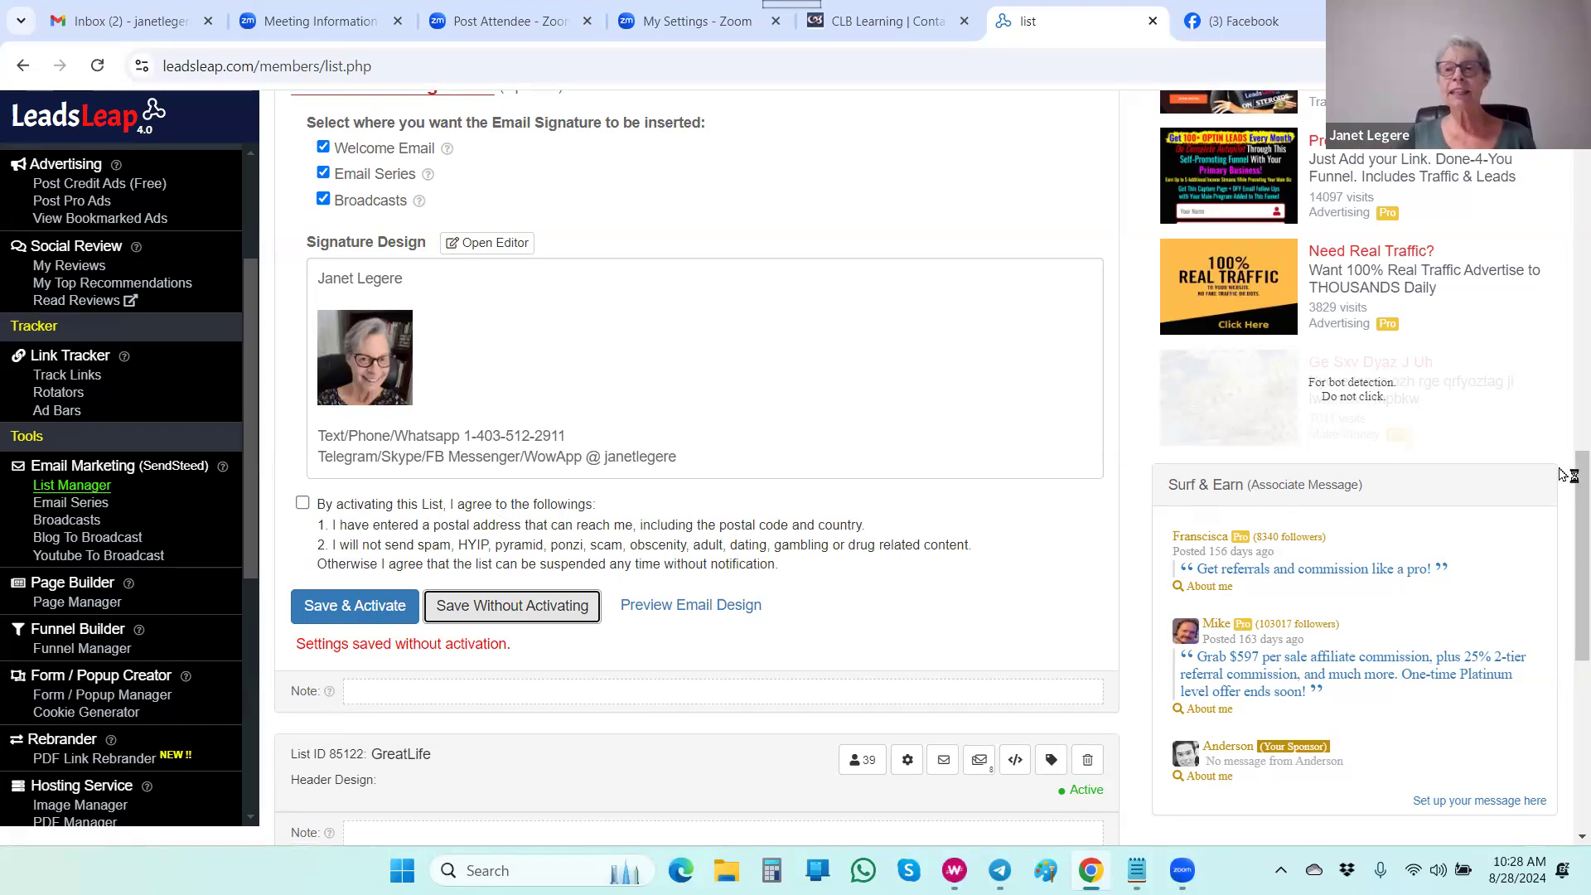
drag(1573, 471, 1577, 166)
scroll(548, 564, up, 1)
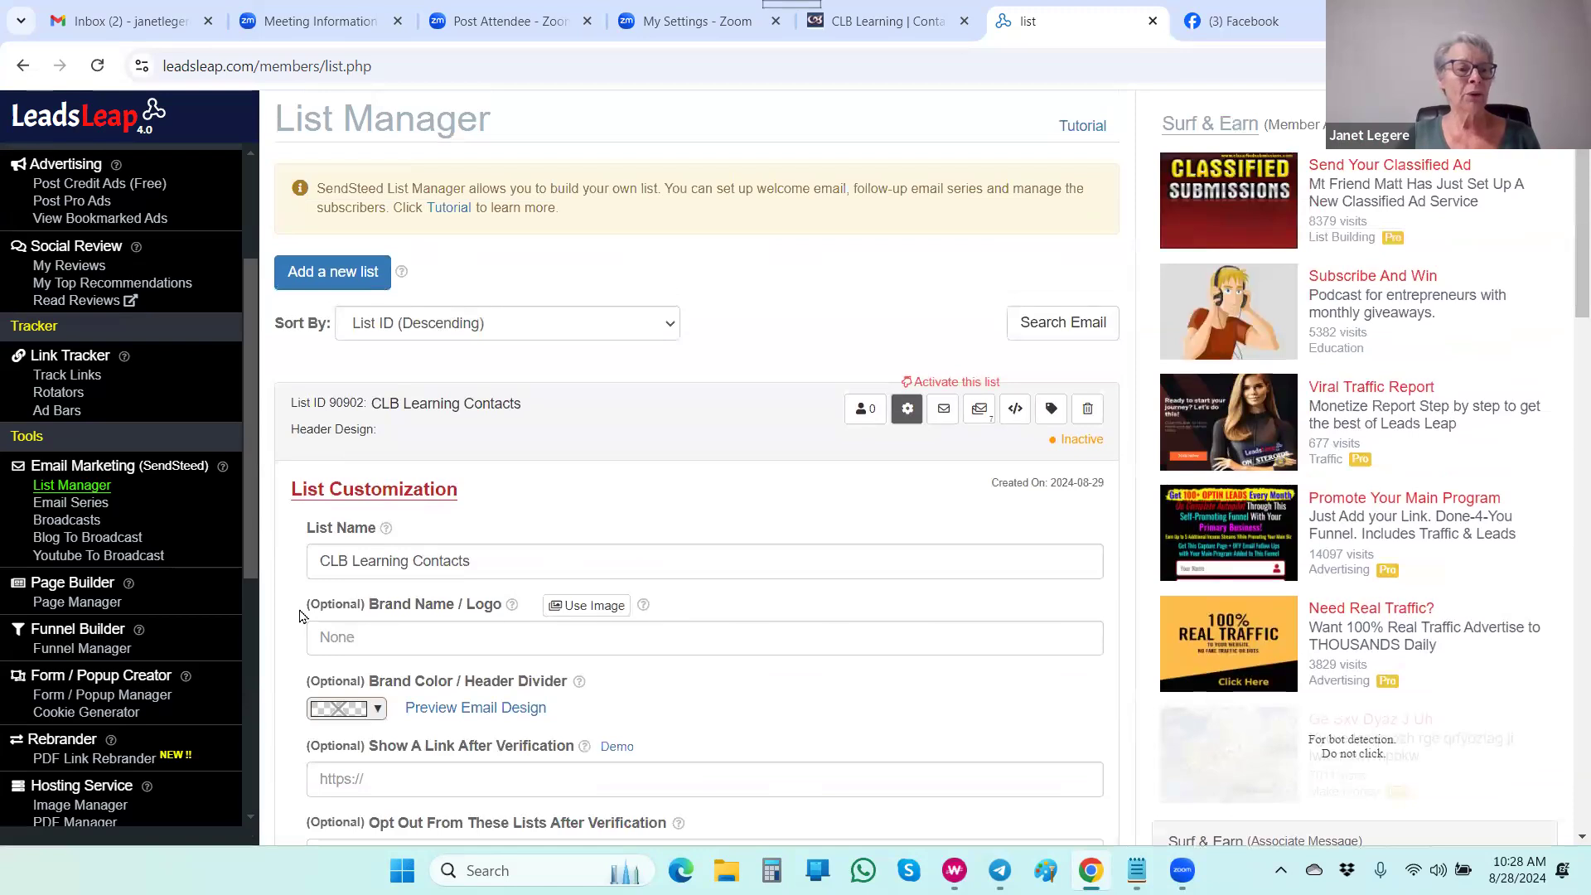
- Create a new page campaign named 'CLB Lander' in Page Manager
click(65, 612)
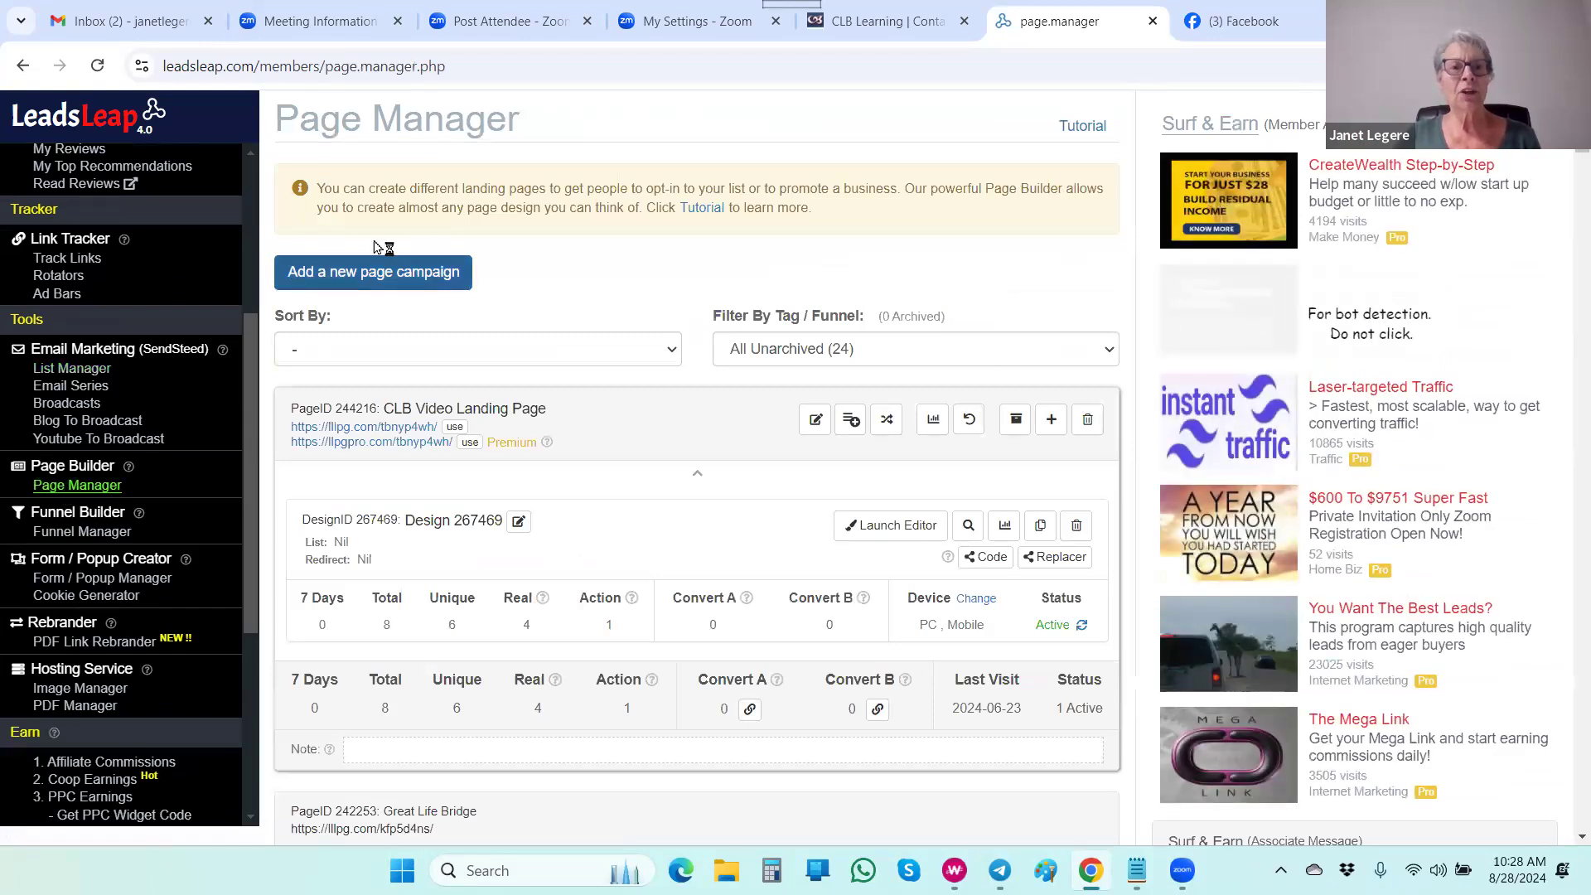
click(371, 279)
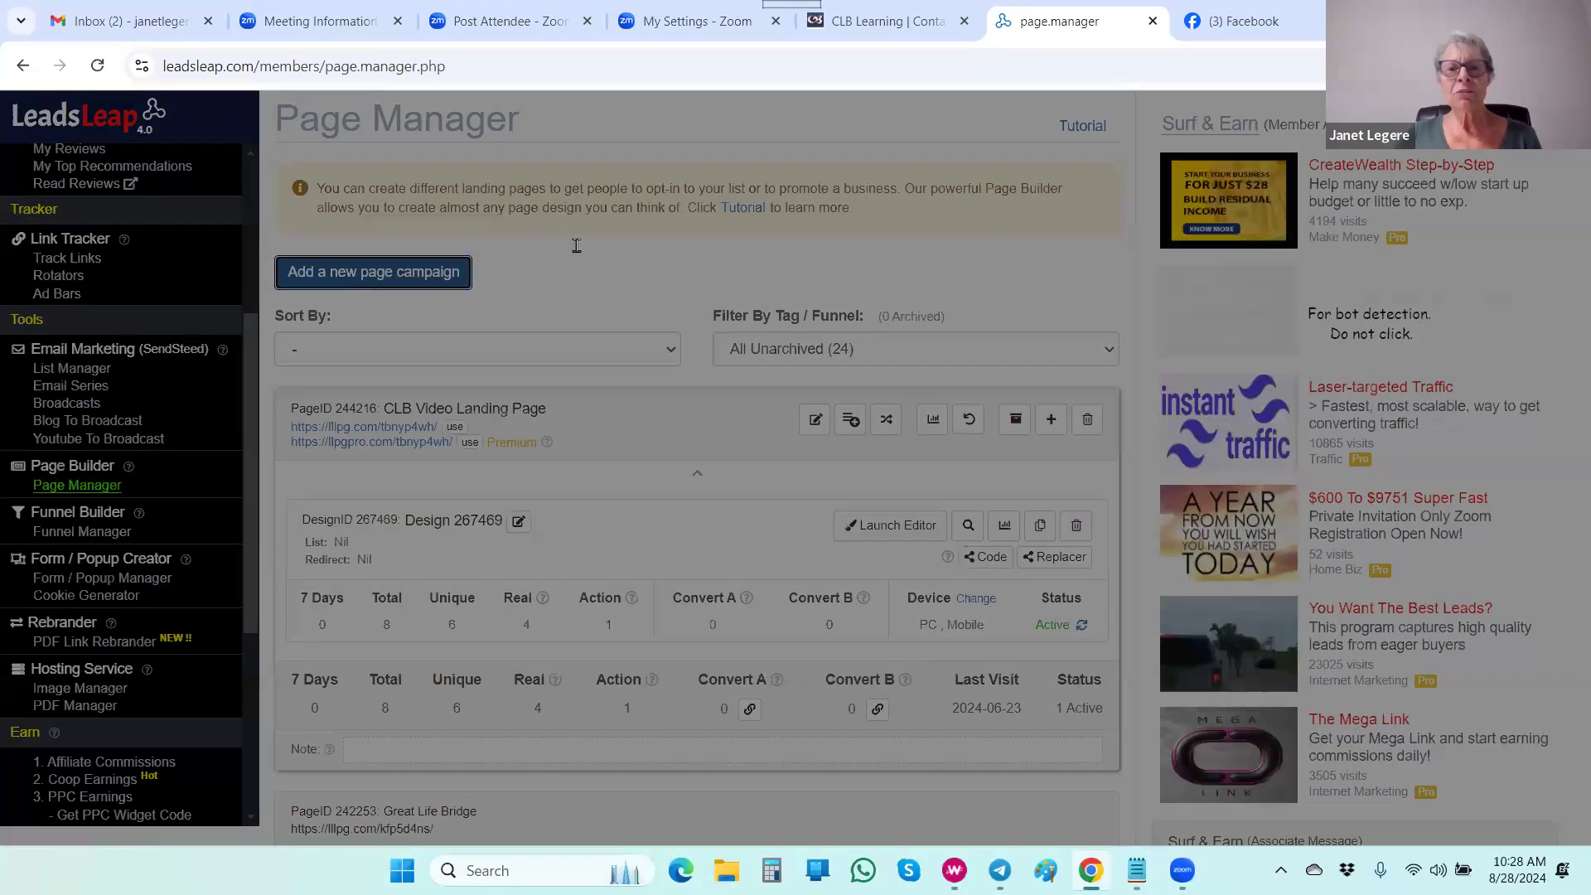
click(530, 213)
text(CLB Lander)
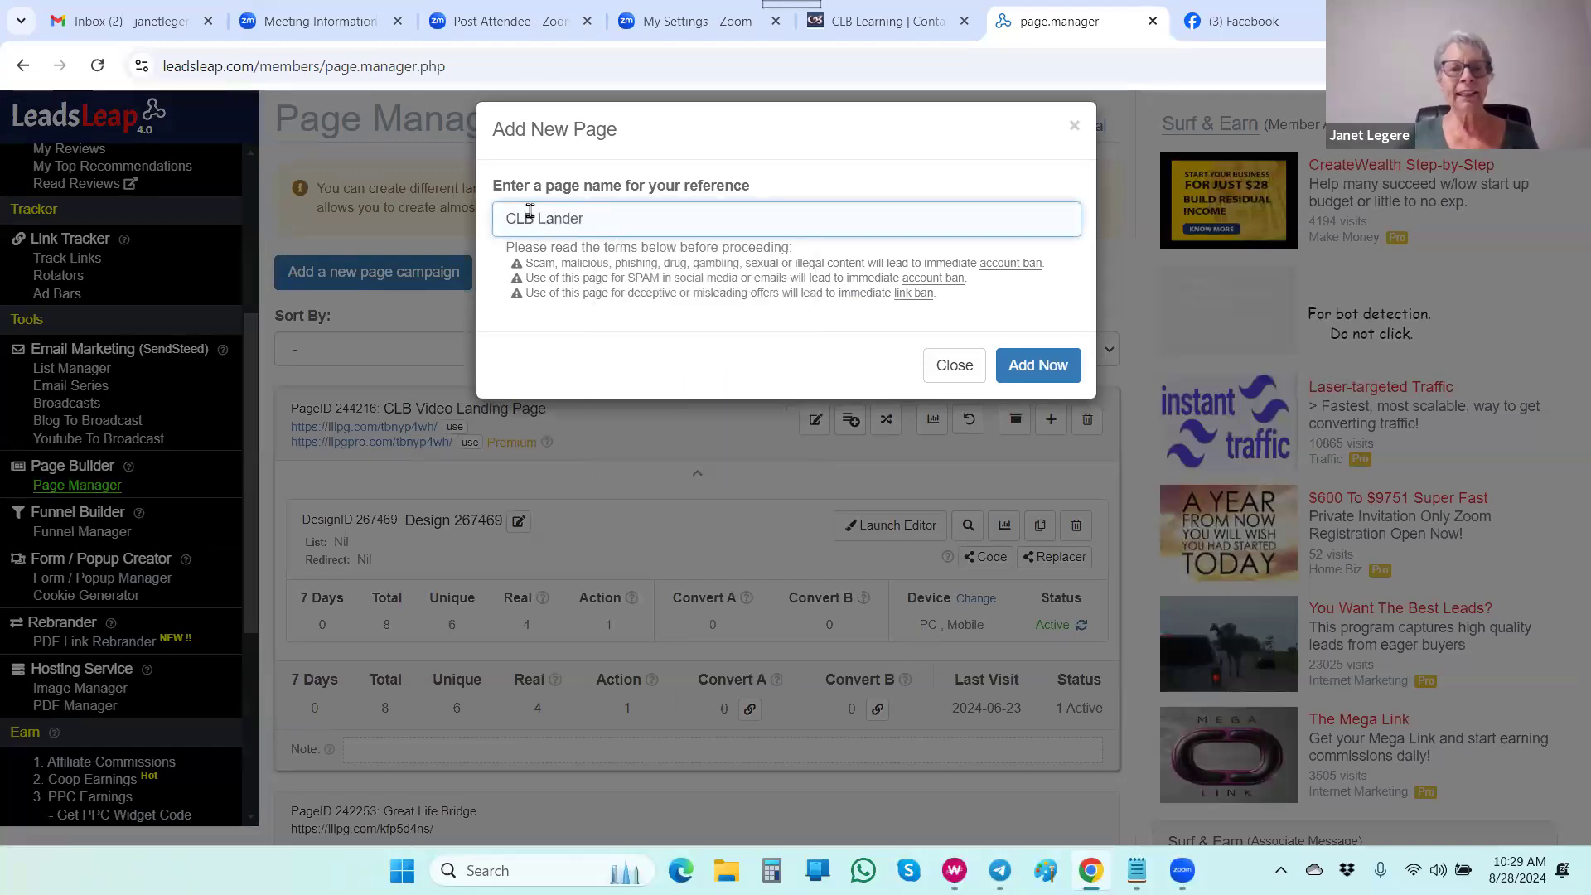
click(1049, 368)
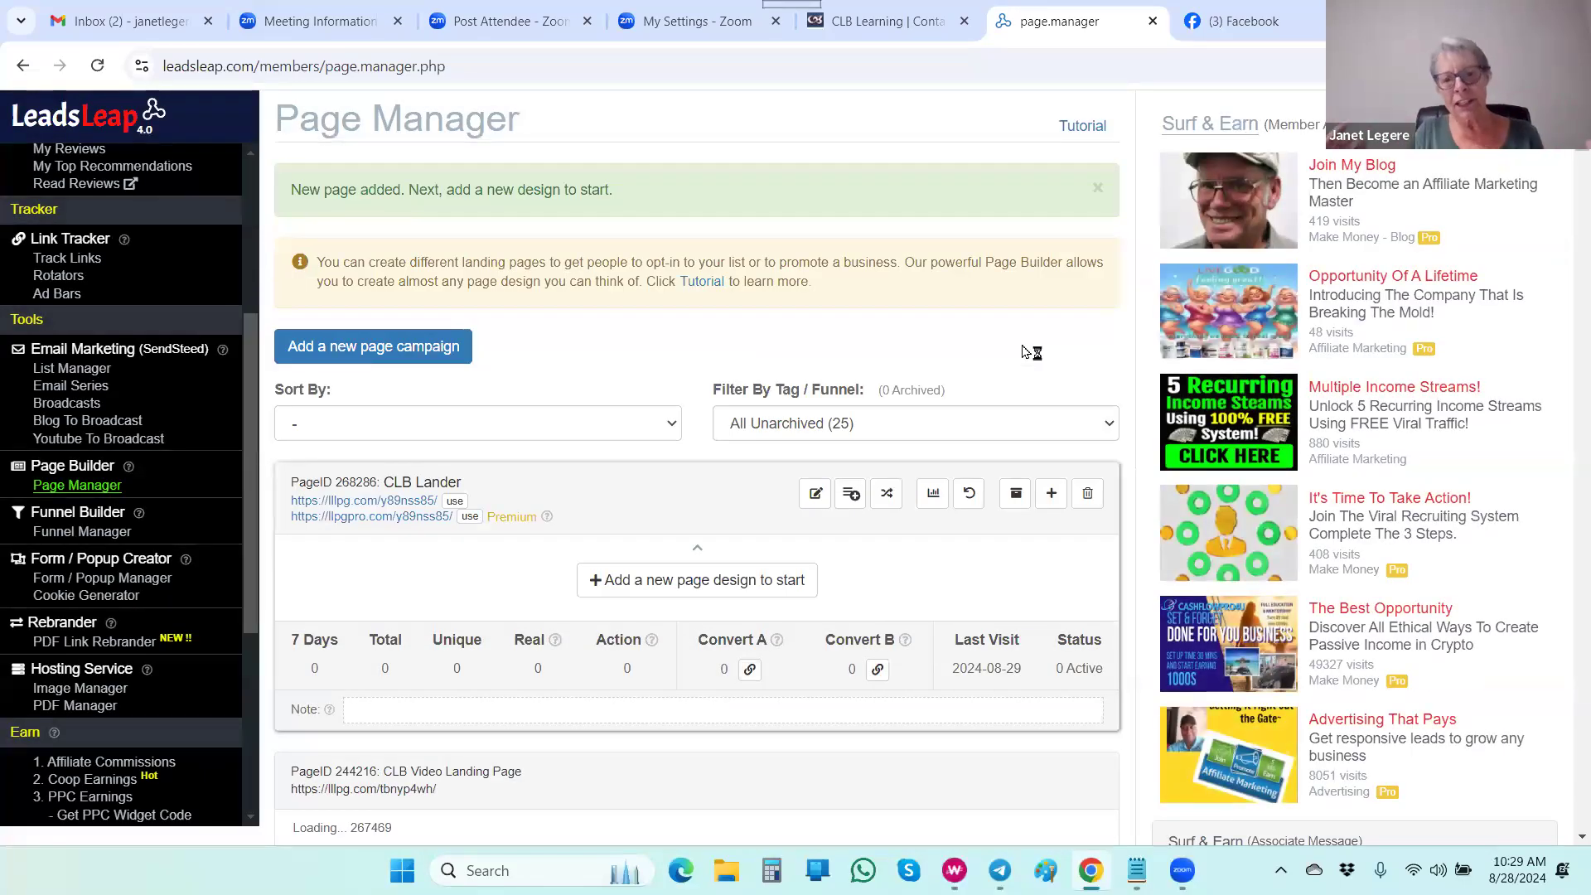
- Import the Landing Page share code page-aJTWGNwWGG as CLB Lander's new design
click(690, 581)
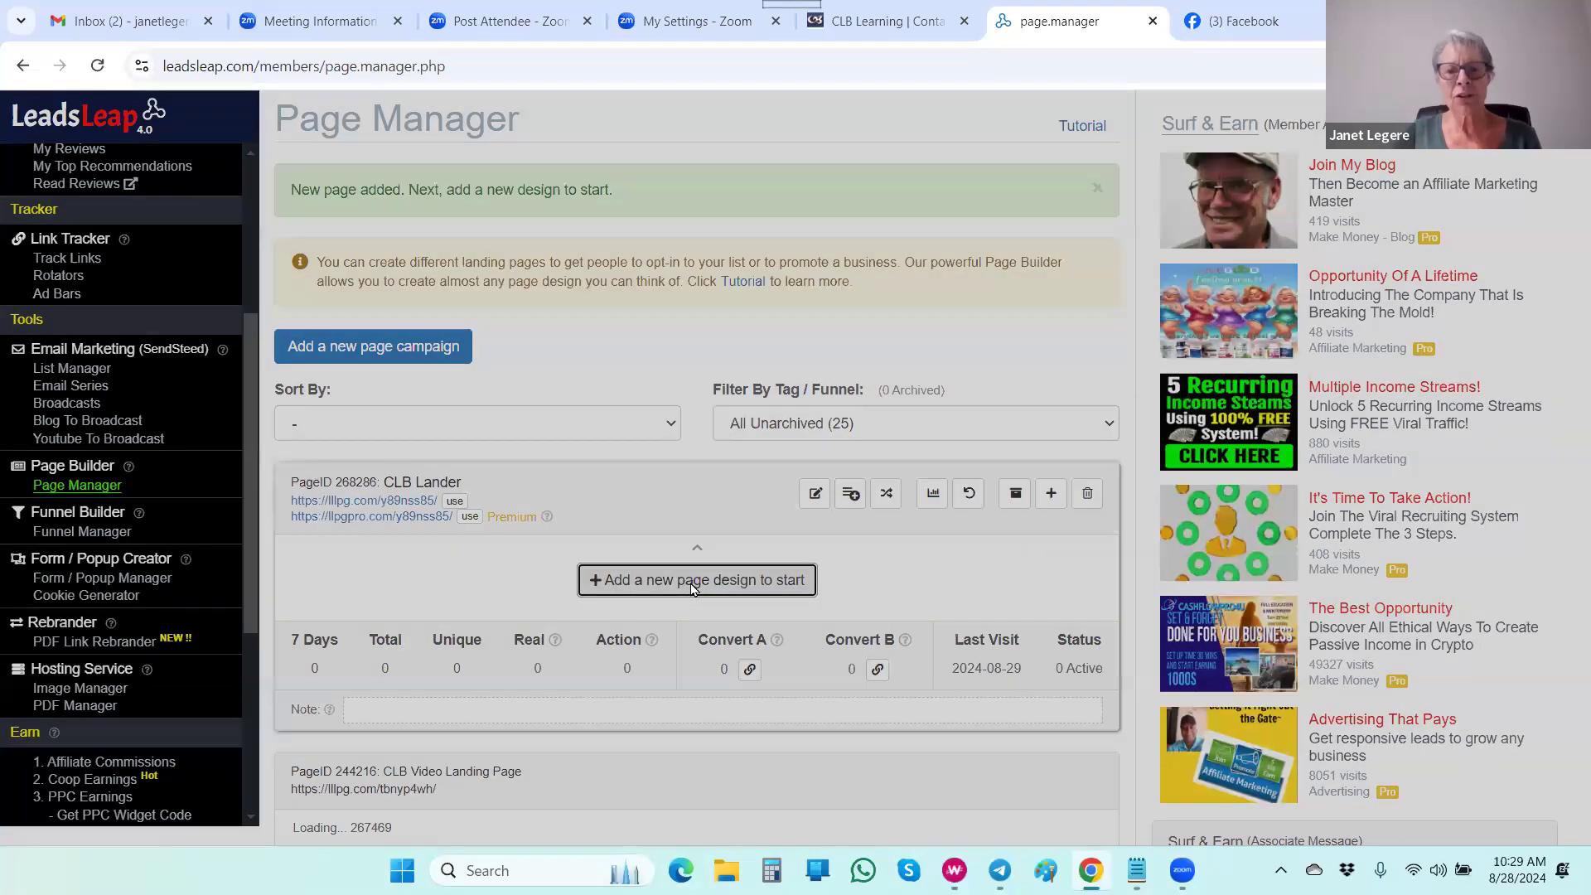
click(889, 14)
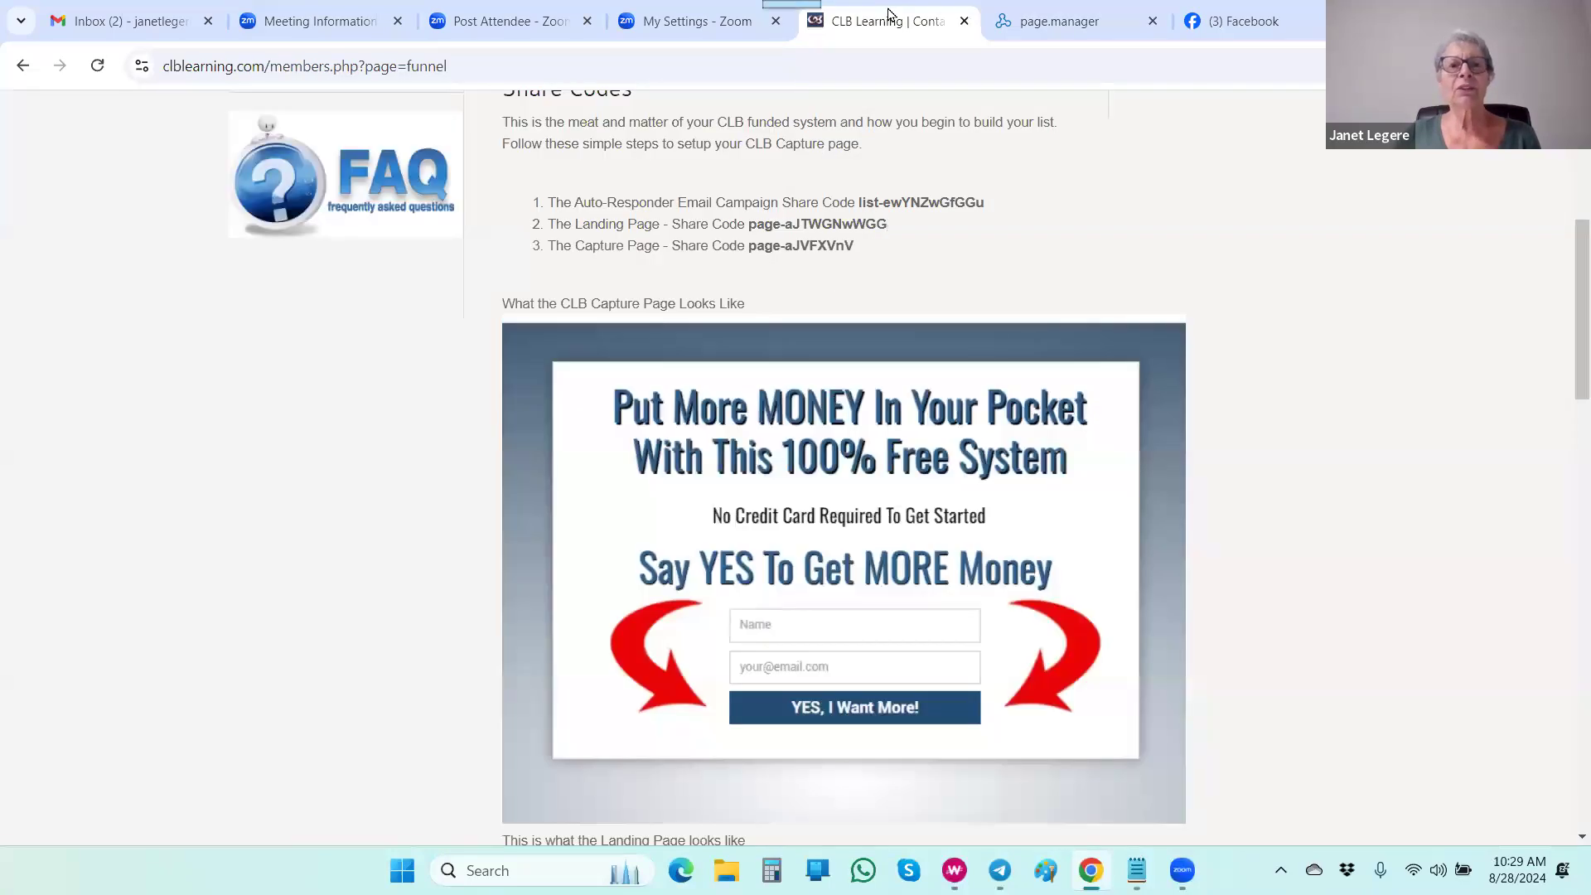
drag(894, 229, 753, 231)
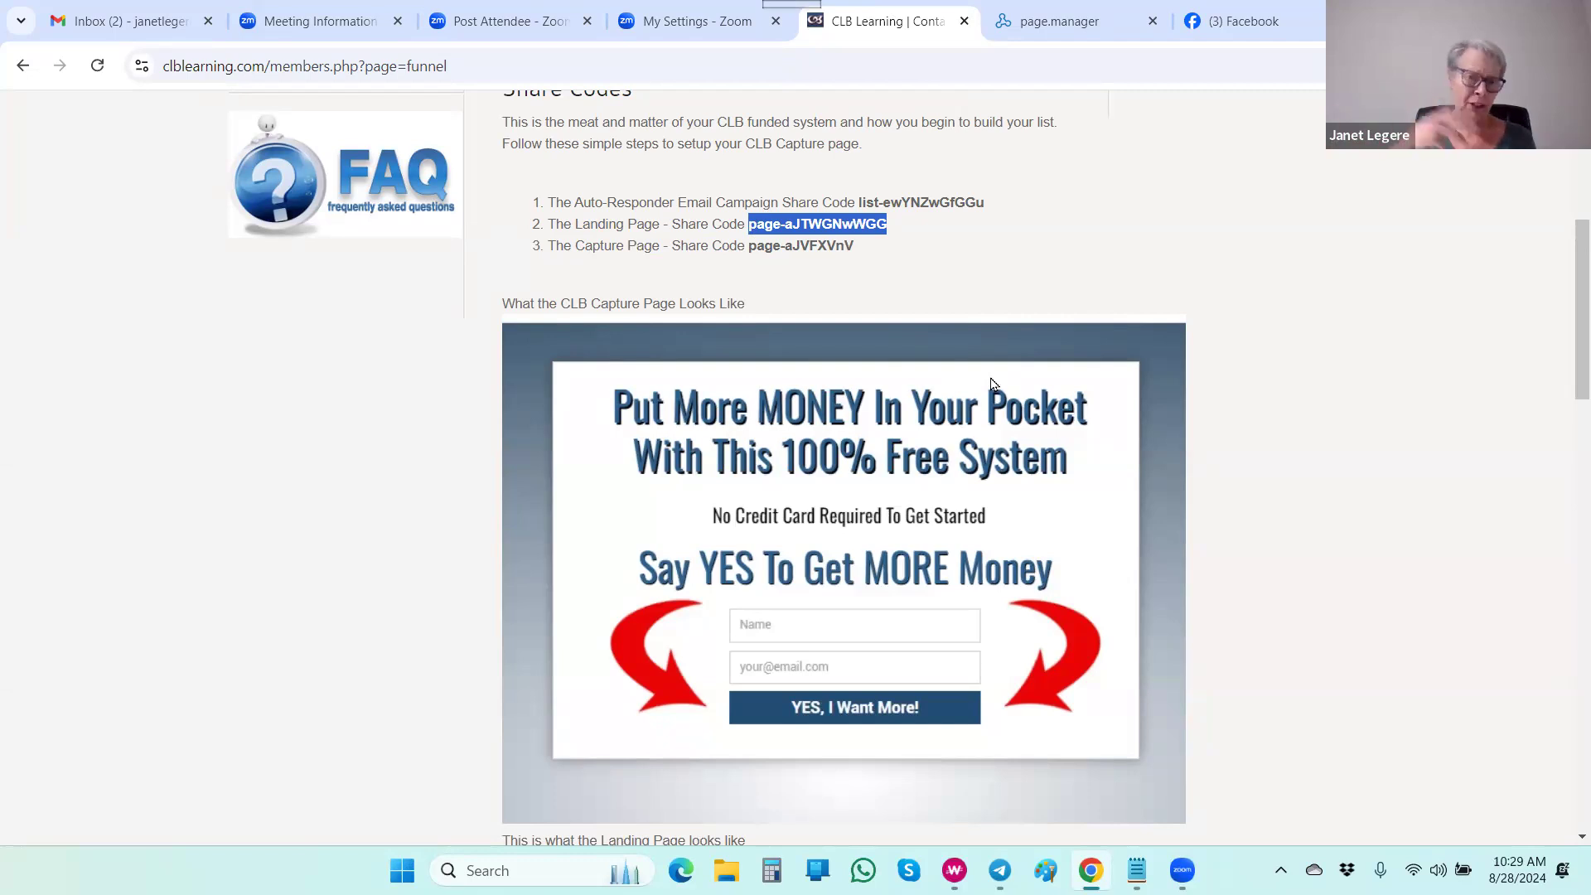
click(1068, 18)
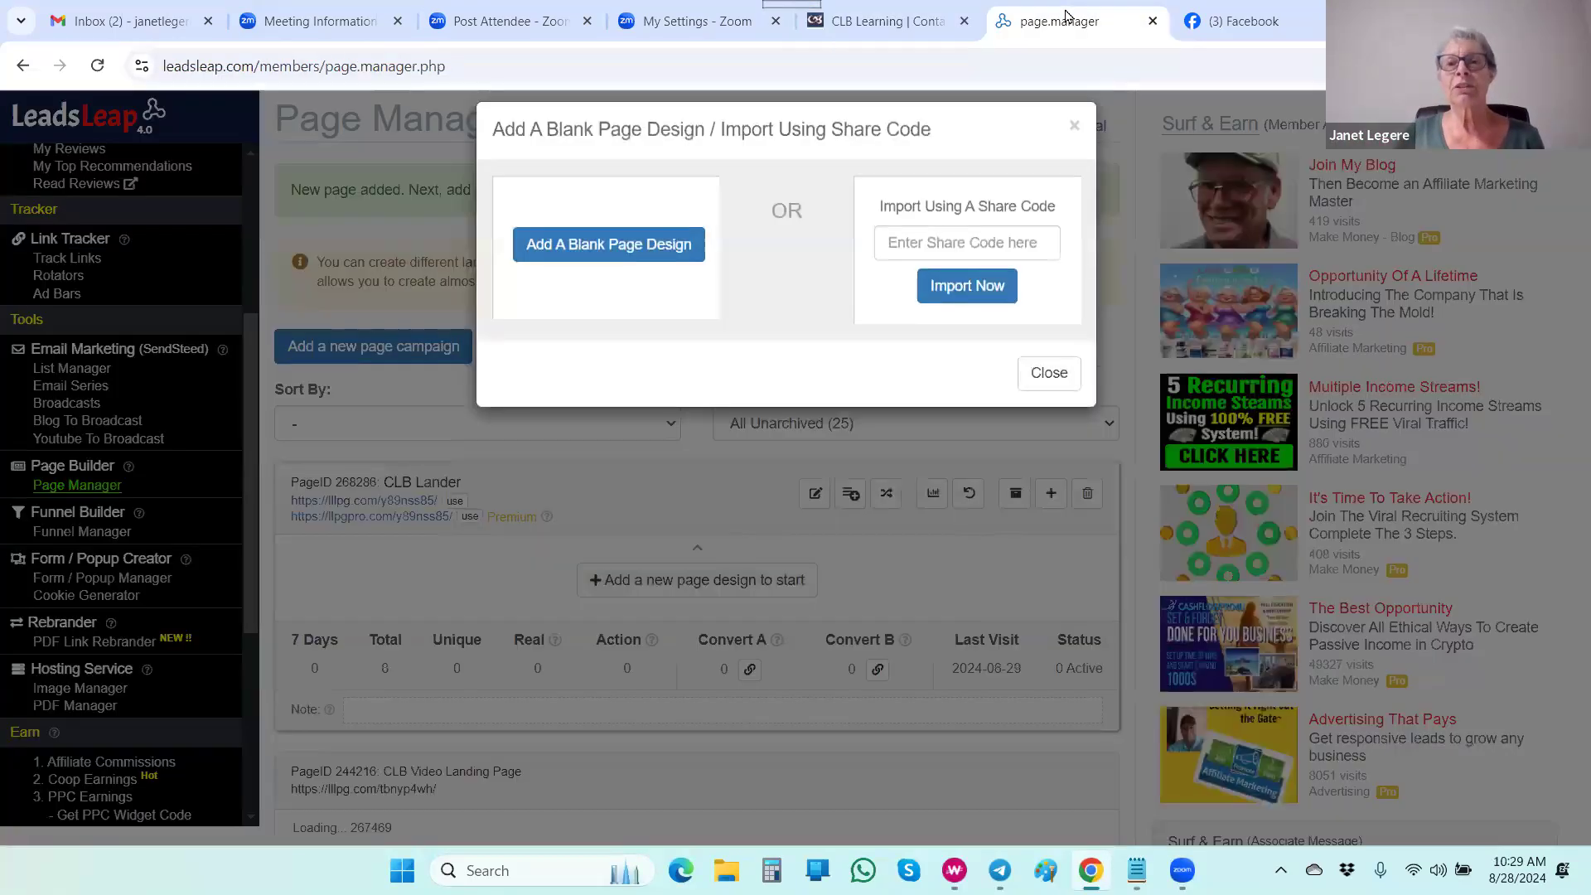
click(929, 246)
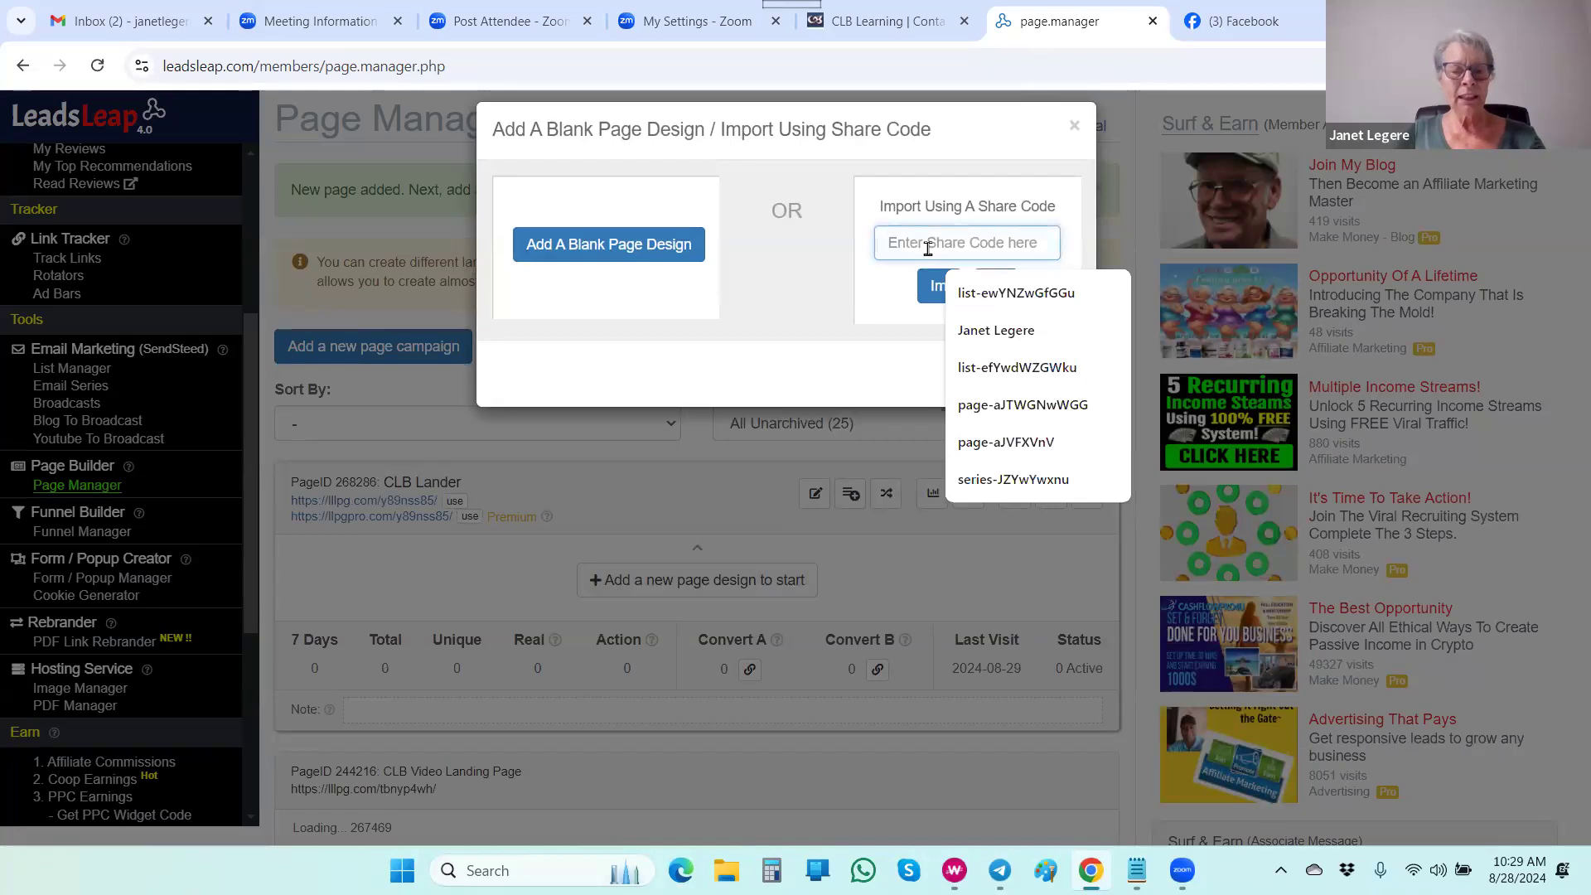
click(1023, 405)
click(970, 287)
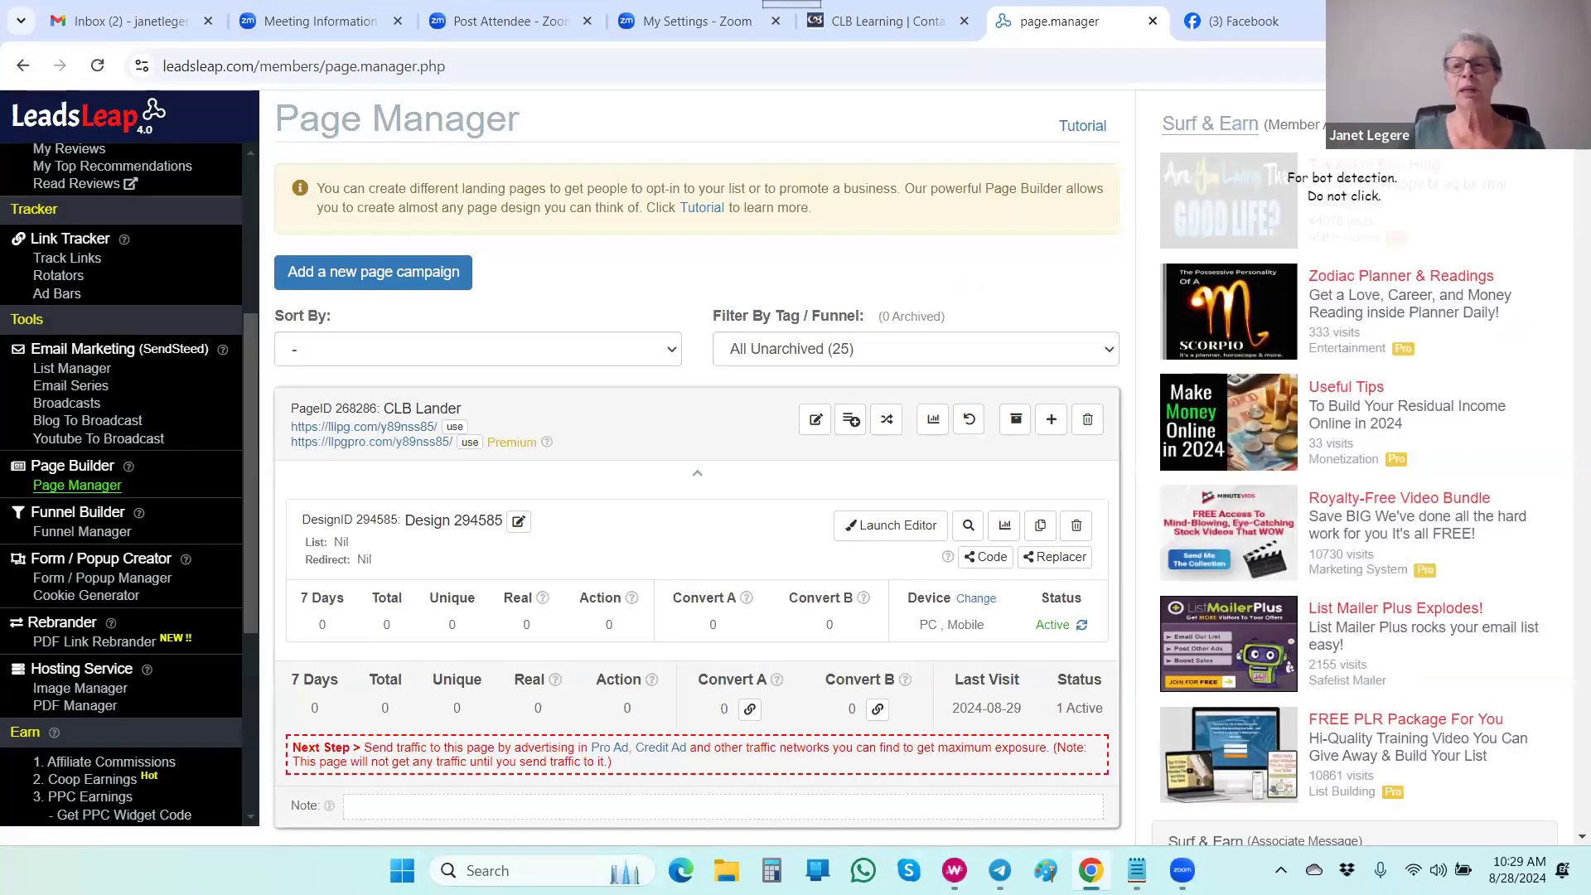
- Launch Design 294585 in Page Builder and replace its portrait with the 960x960 gallery photo
scroll(779, 464, down, 3)
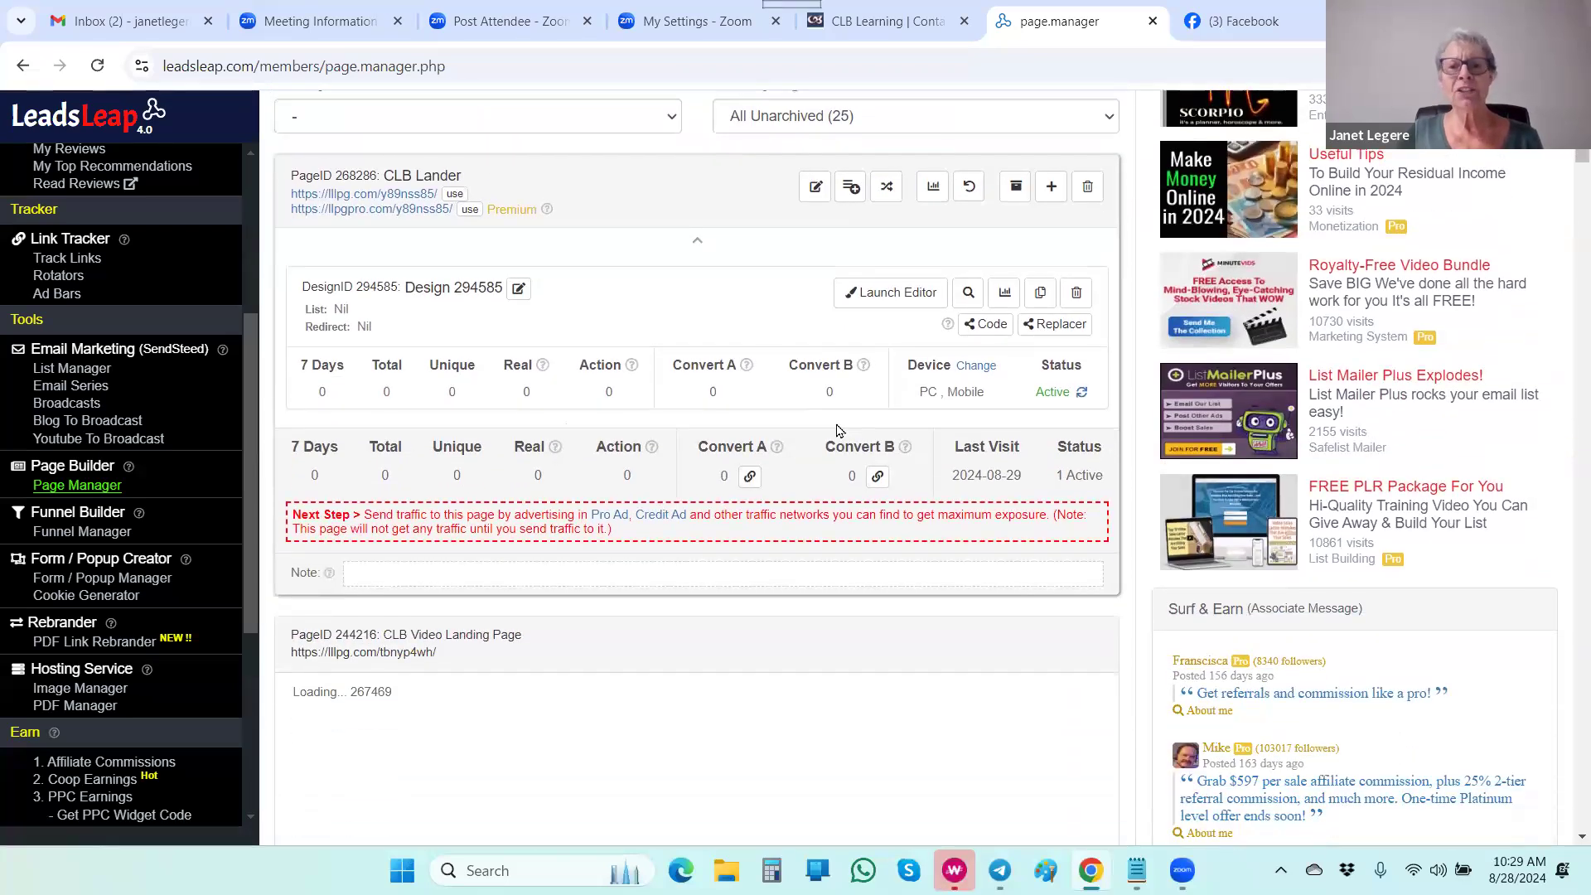
click(889, 295)
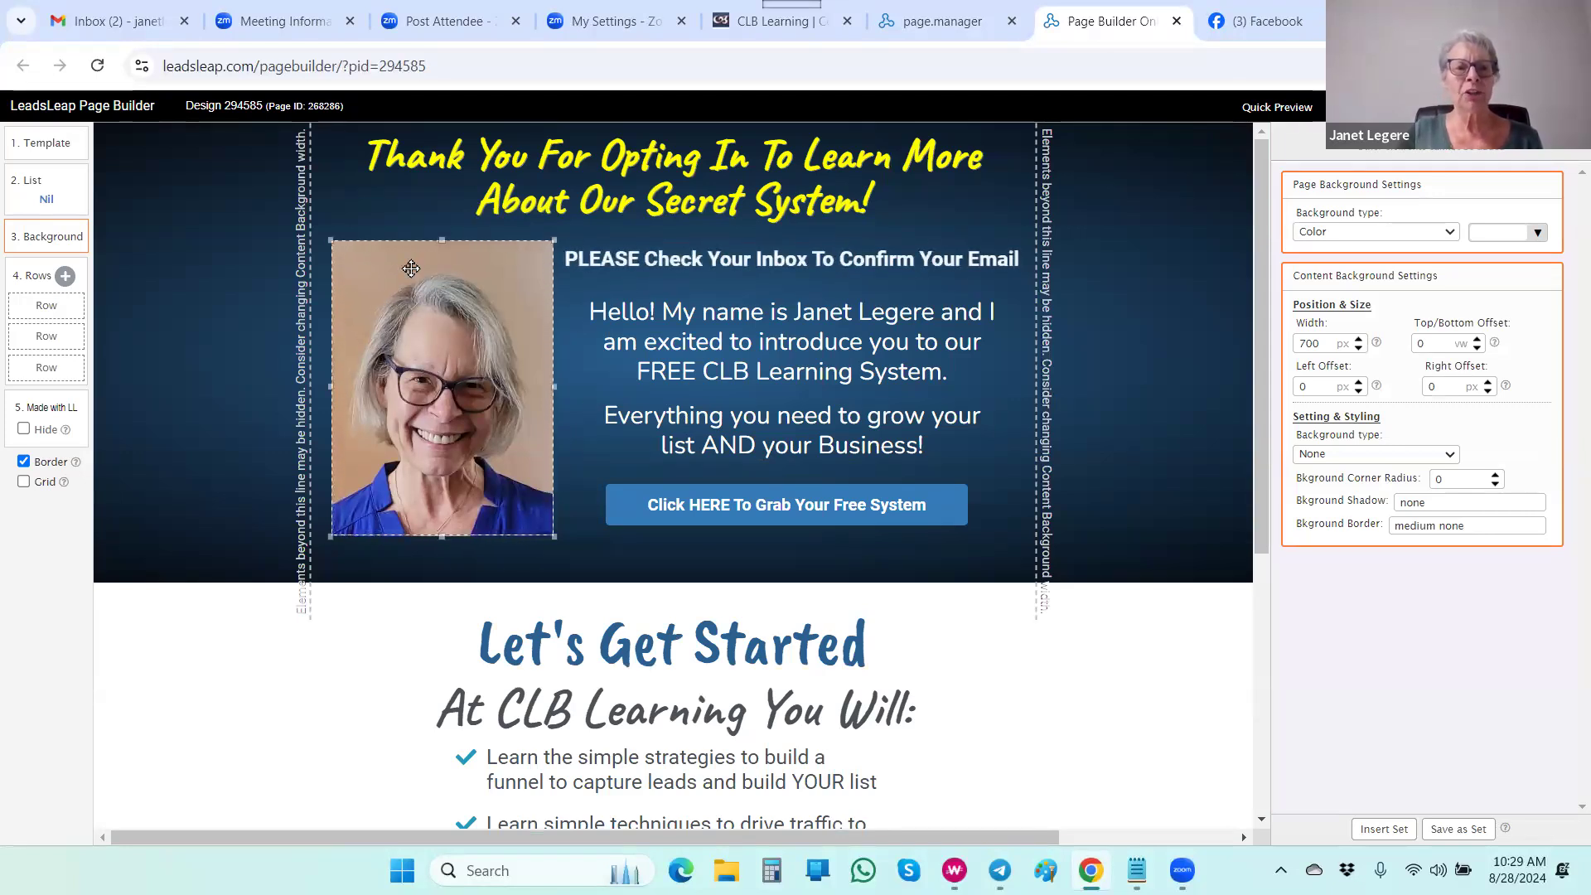
click(440, 393)
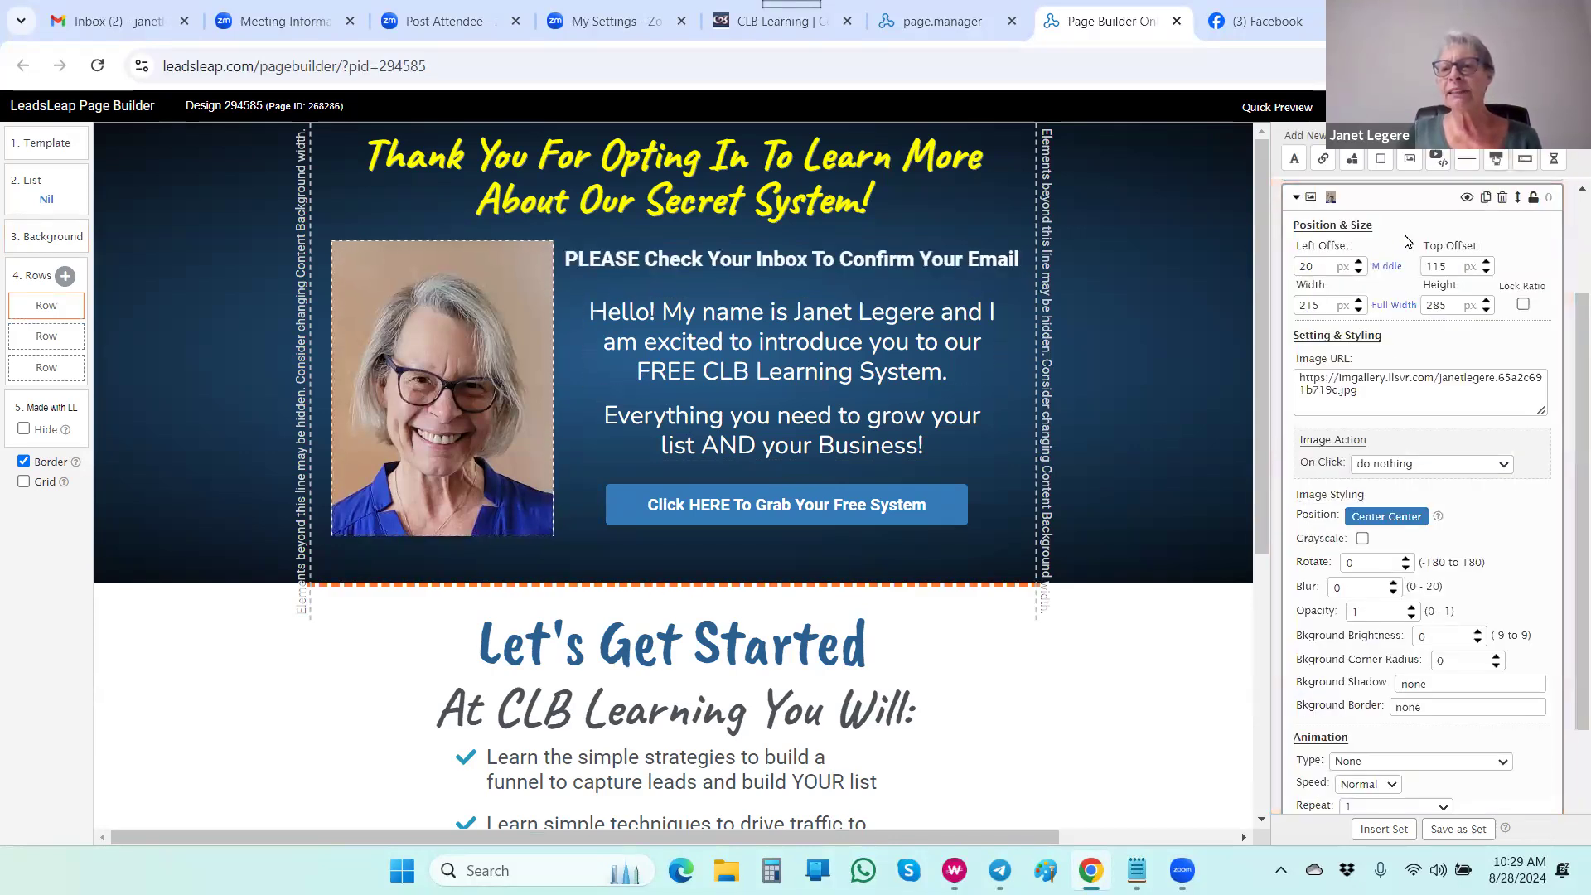
click(1372, 389)
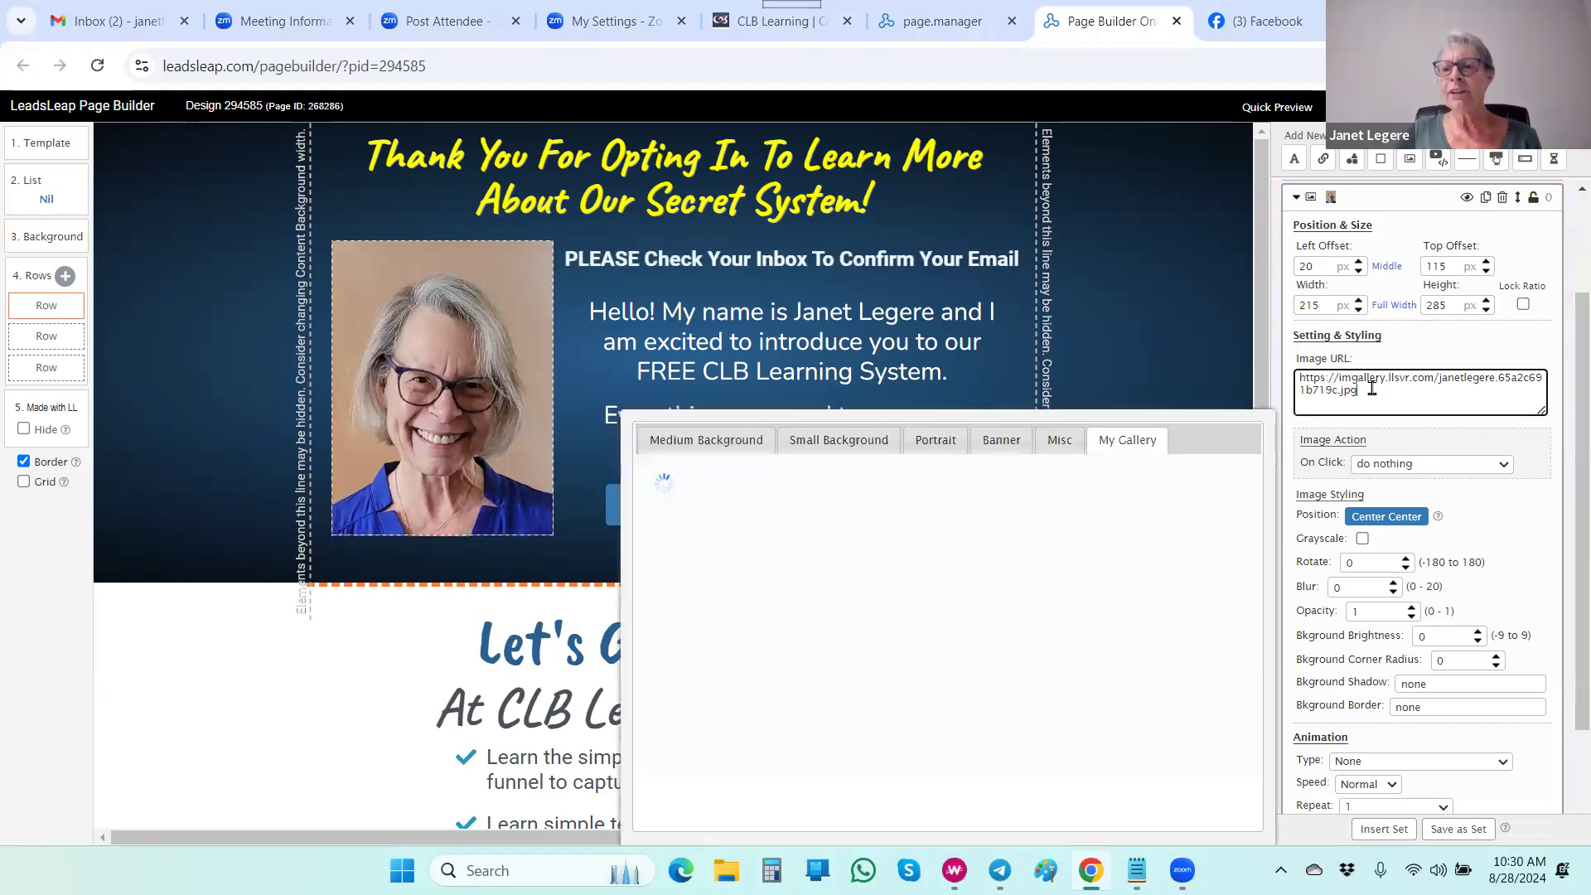
click(853, 531)
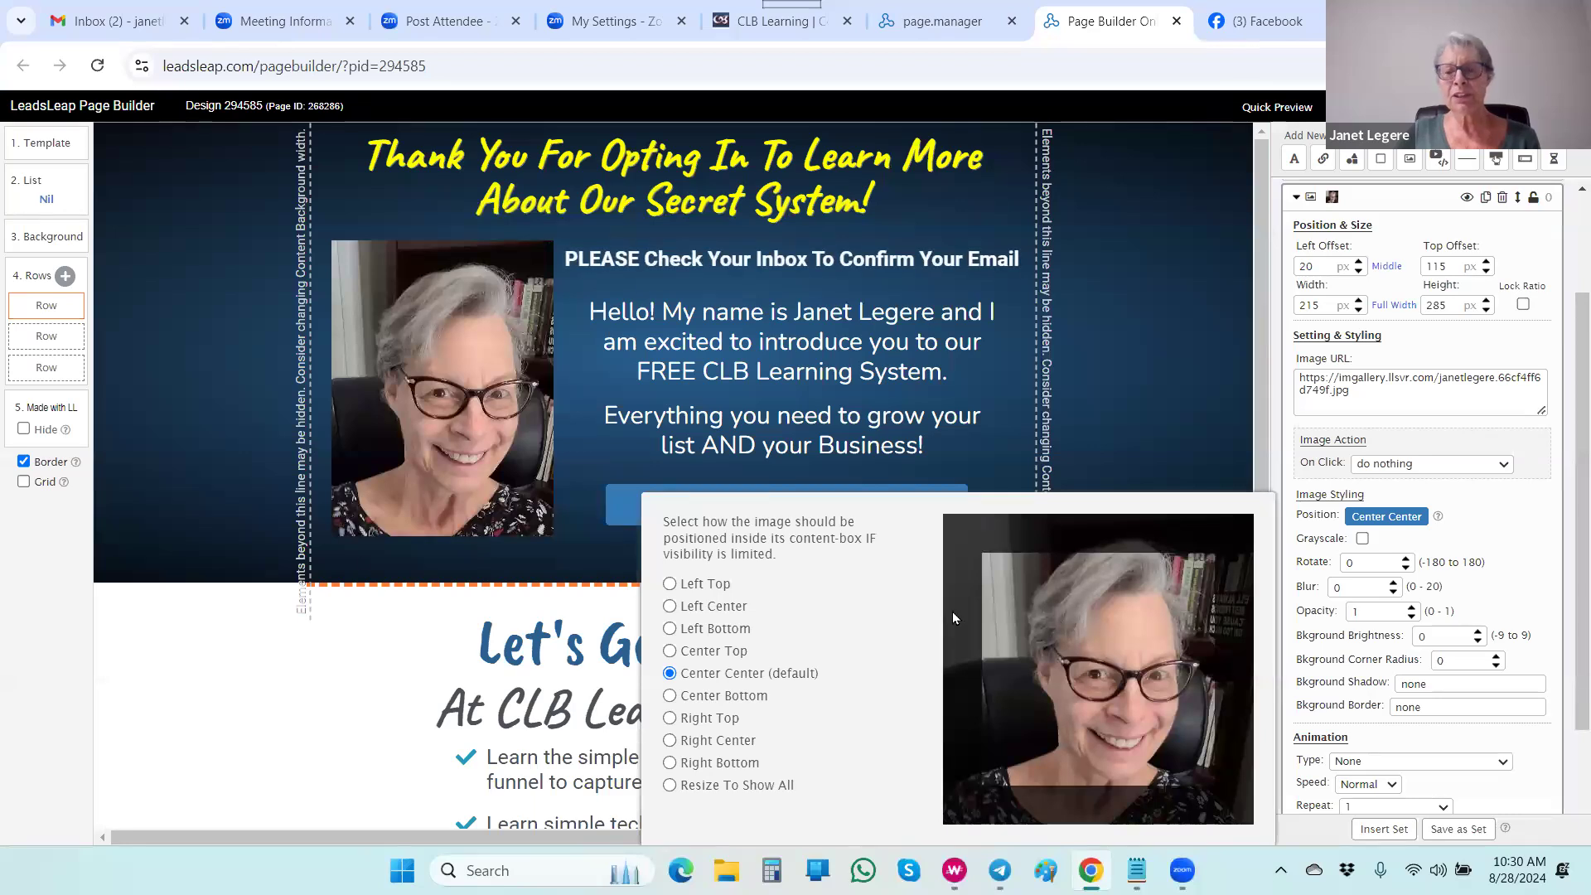
click(1385, 389)
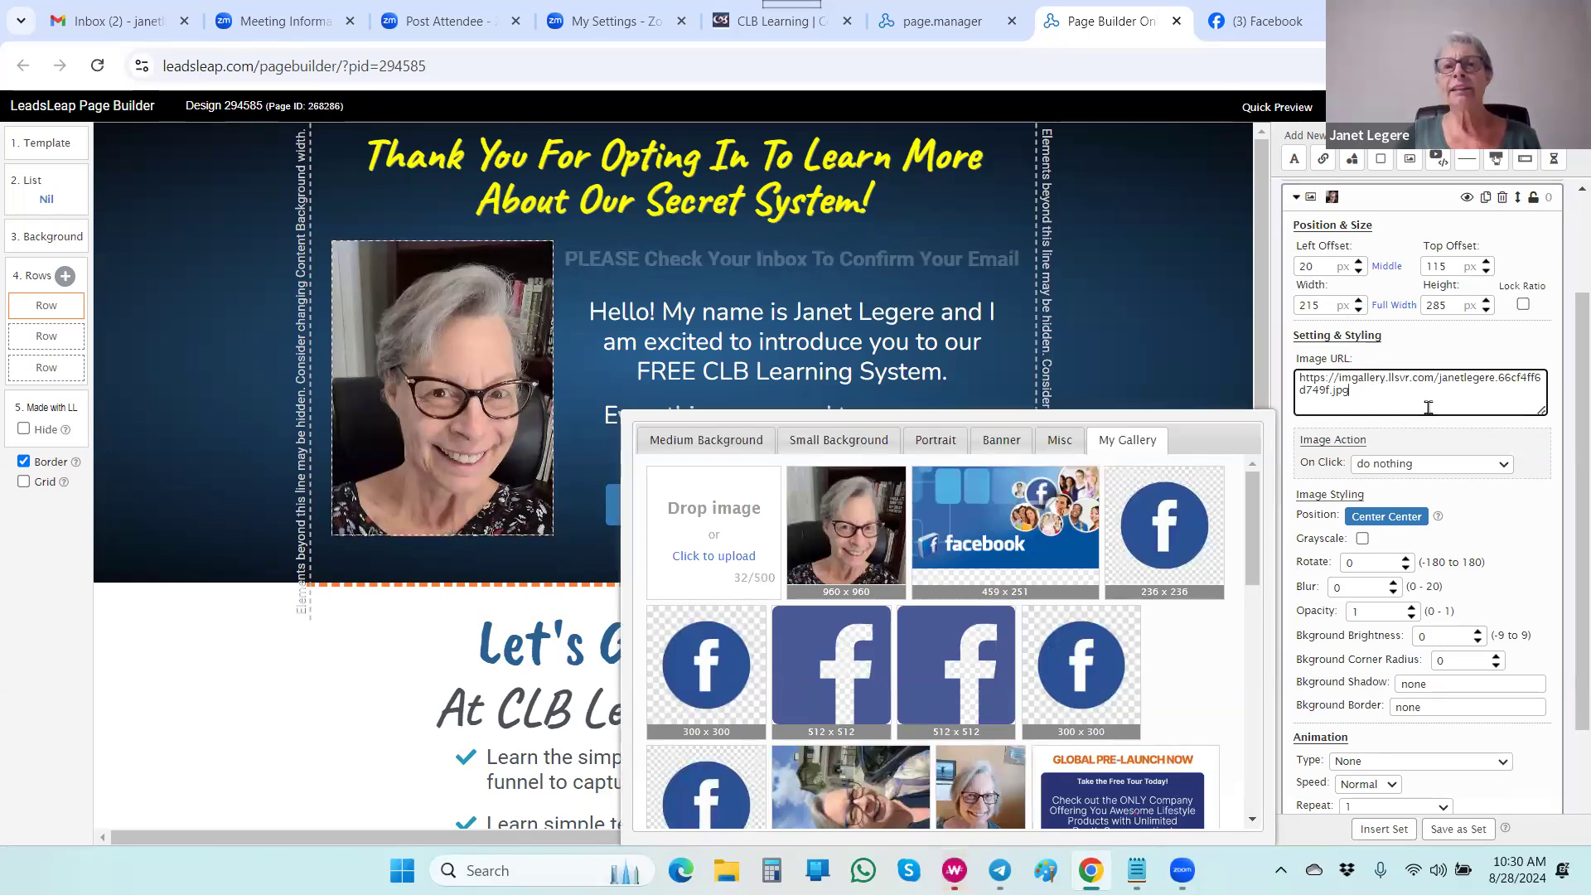
click(1256, 15)
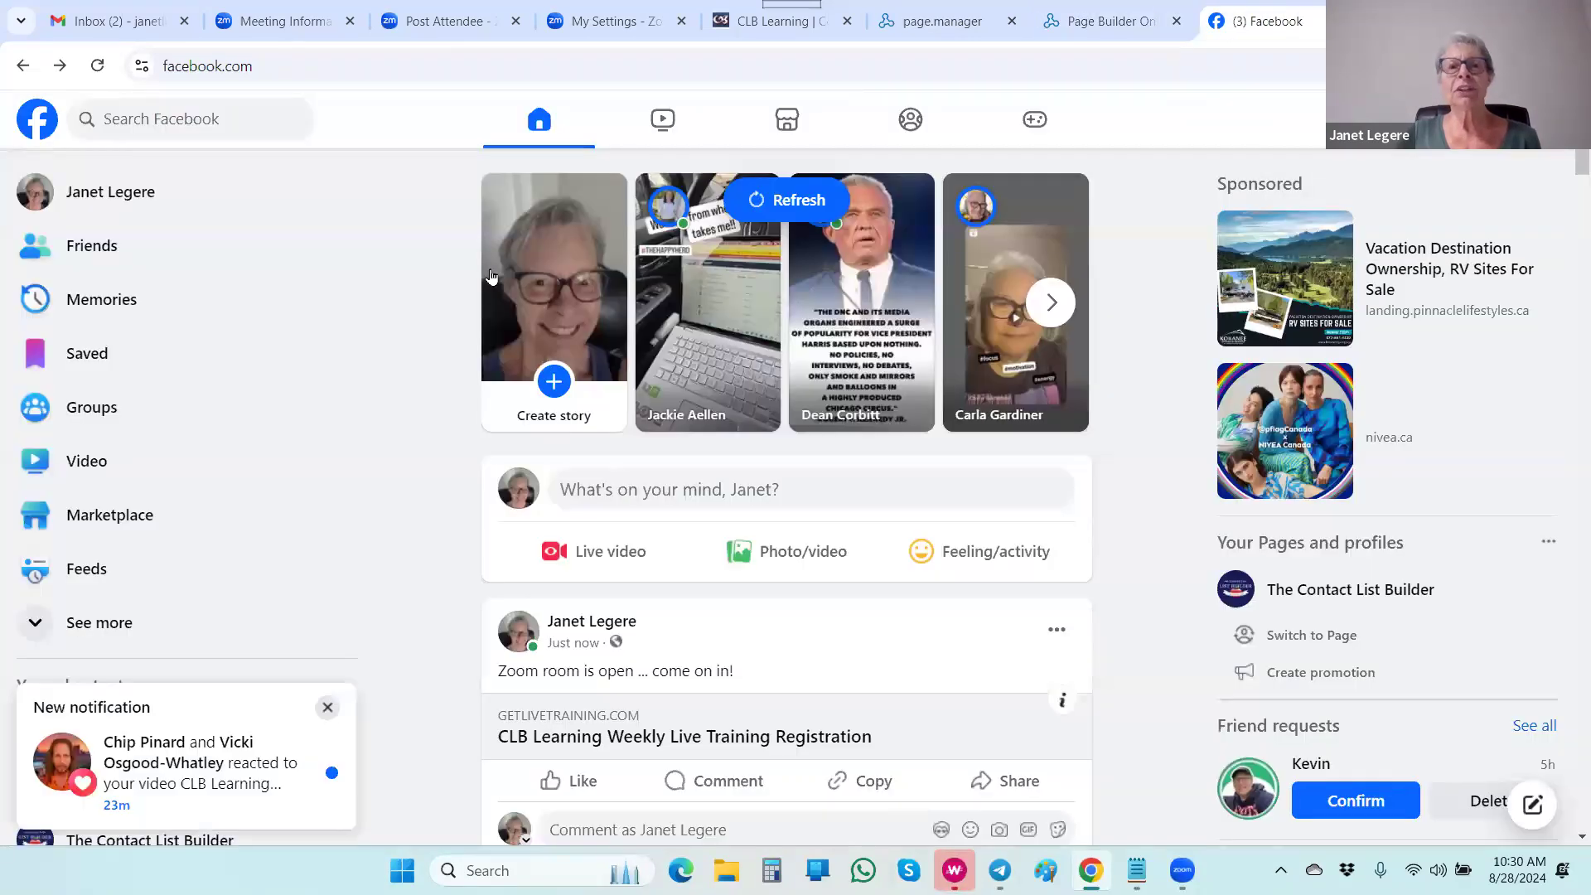
- View the live video on the member's own Facebook profile, then return to the profile
click(91, 191)
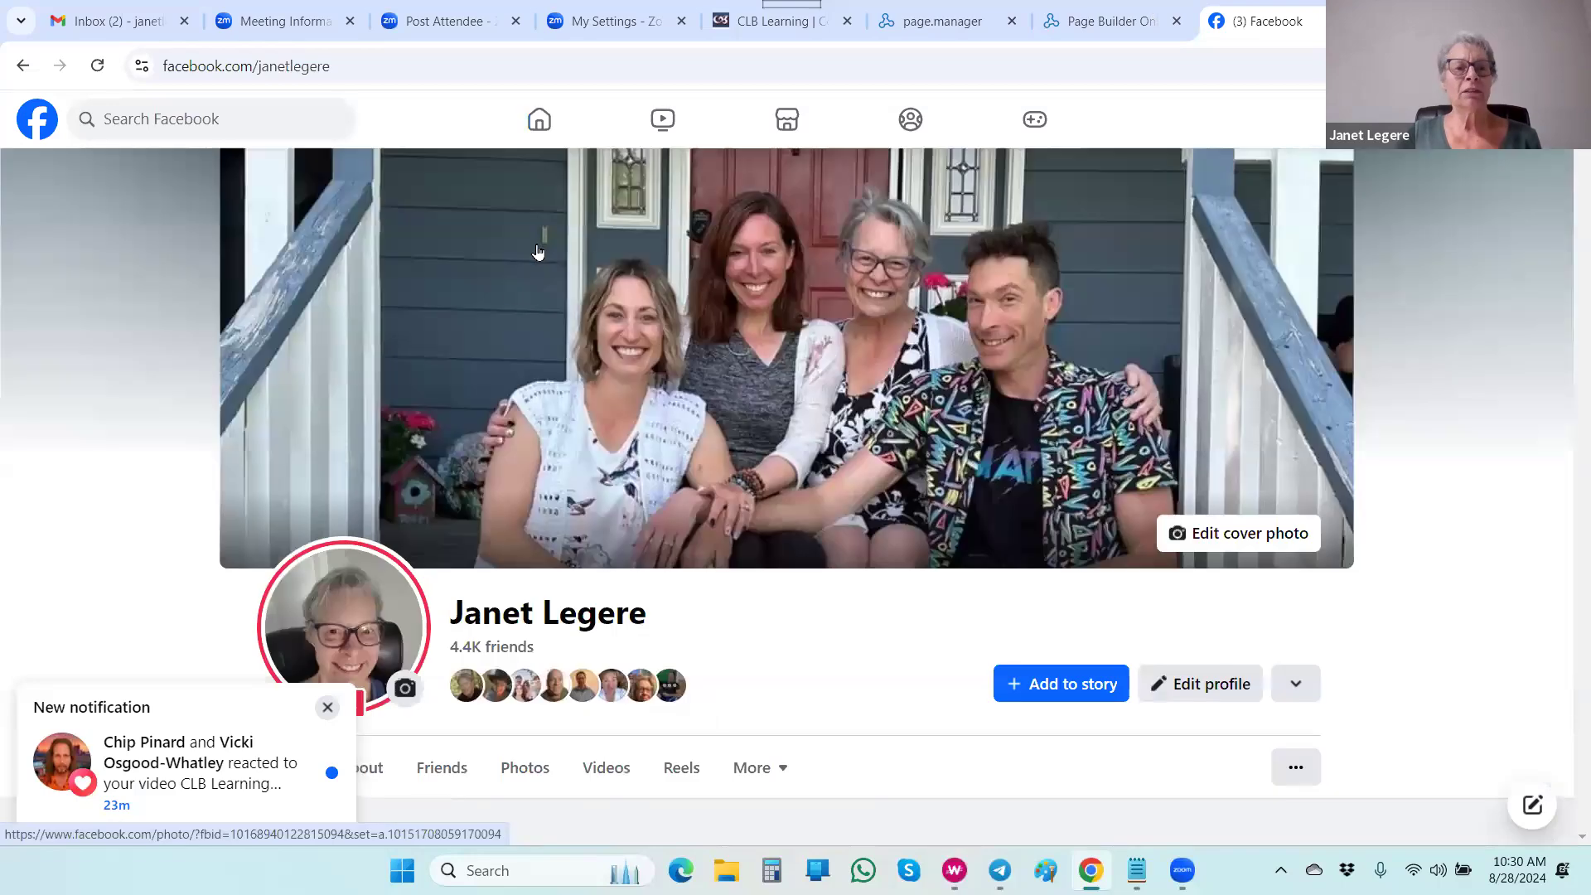
click(350, 624)
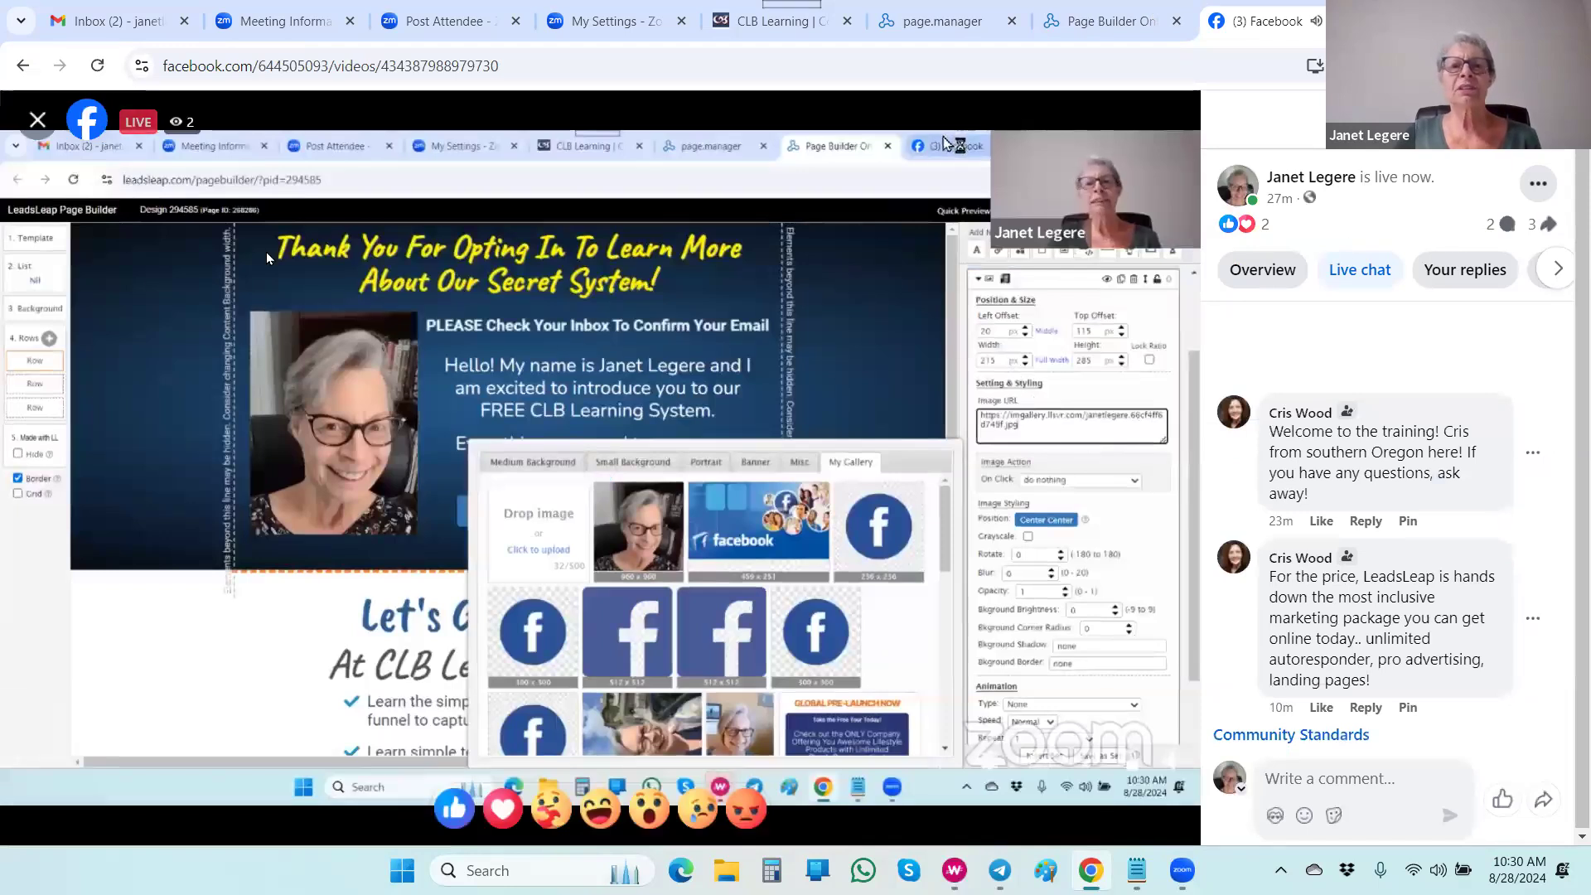
click(37, 121)
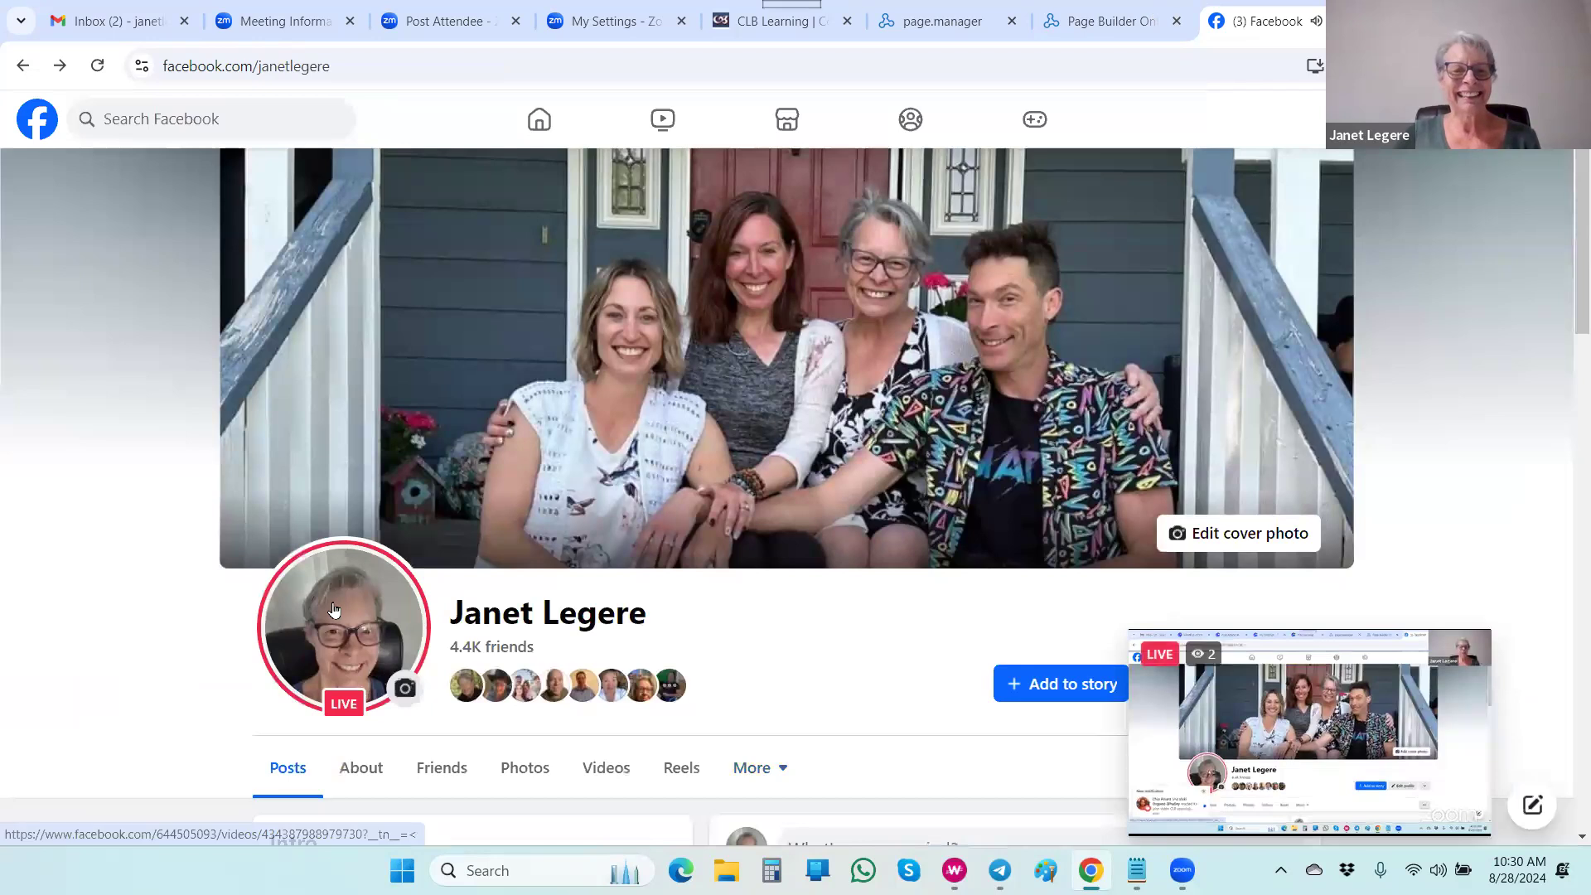
click(334, 609)
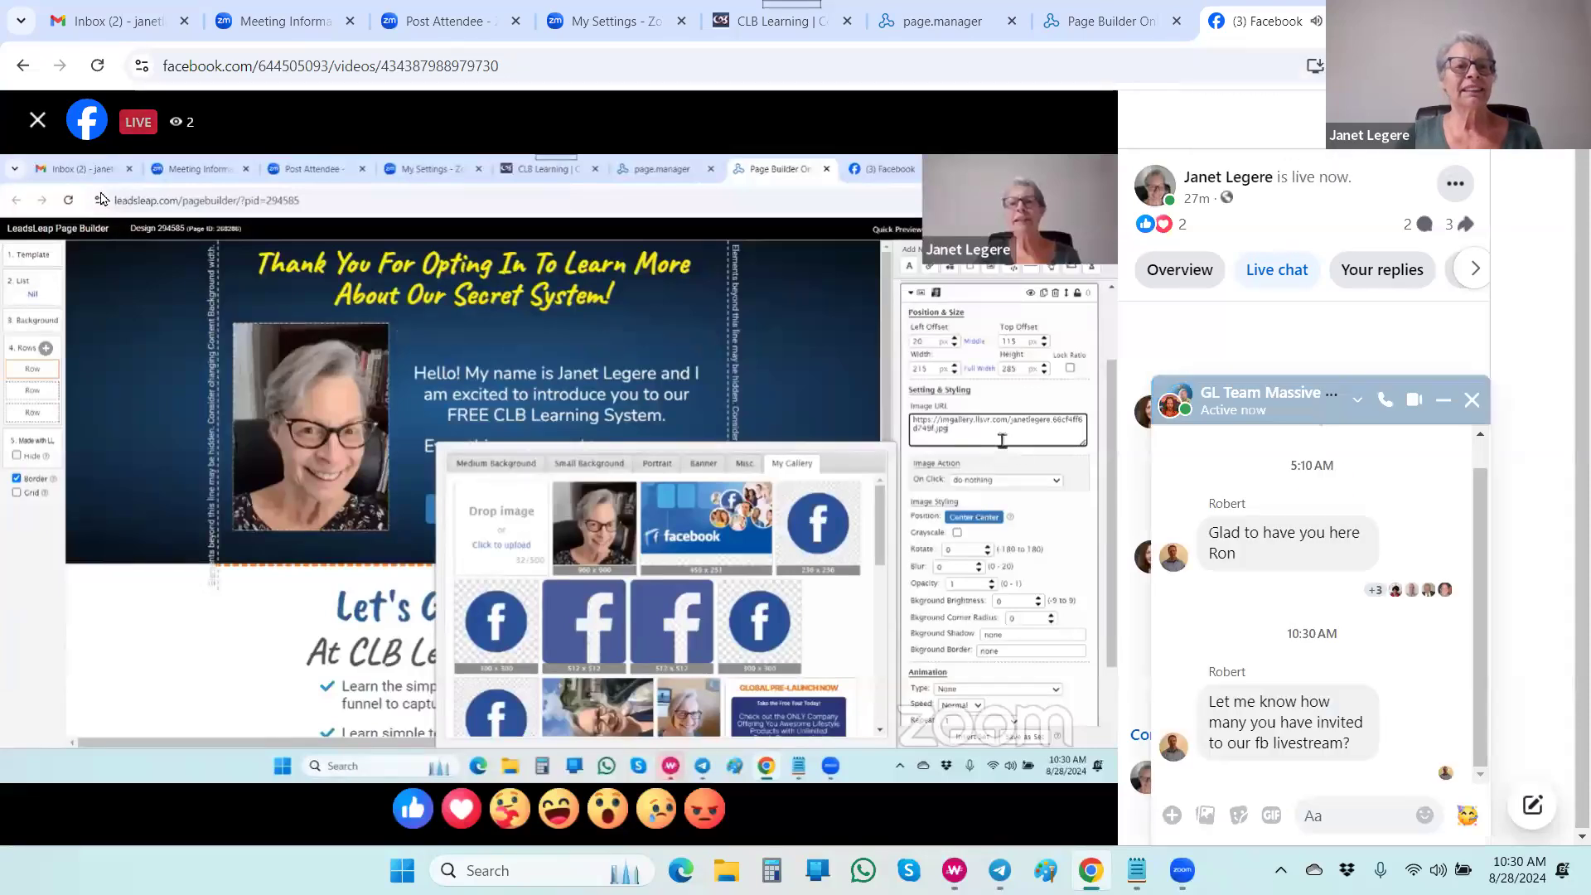
click(38, 124)
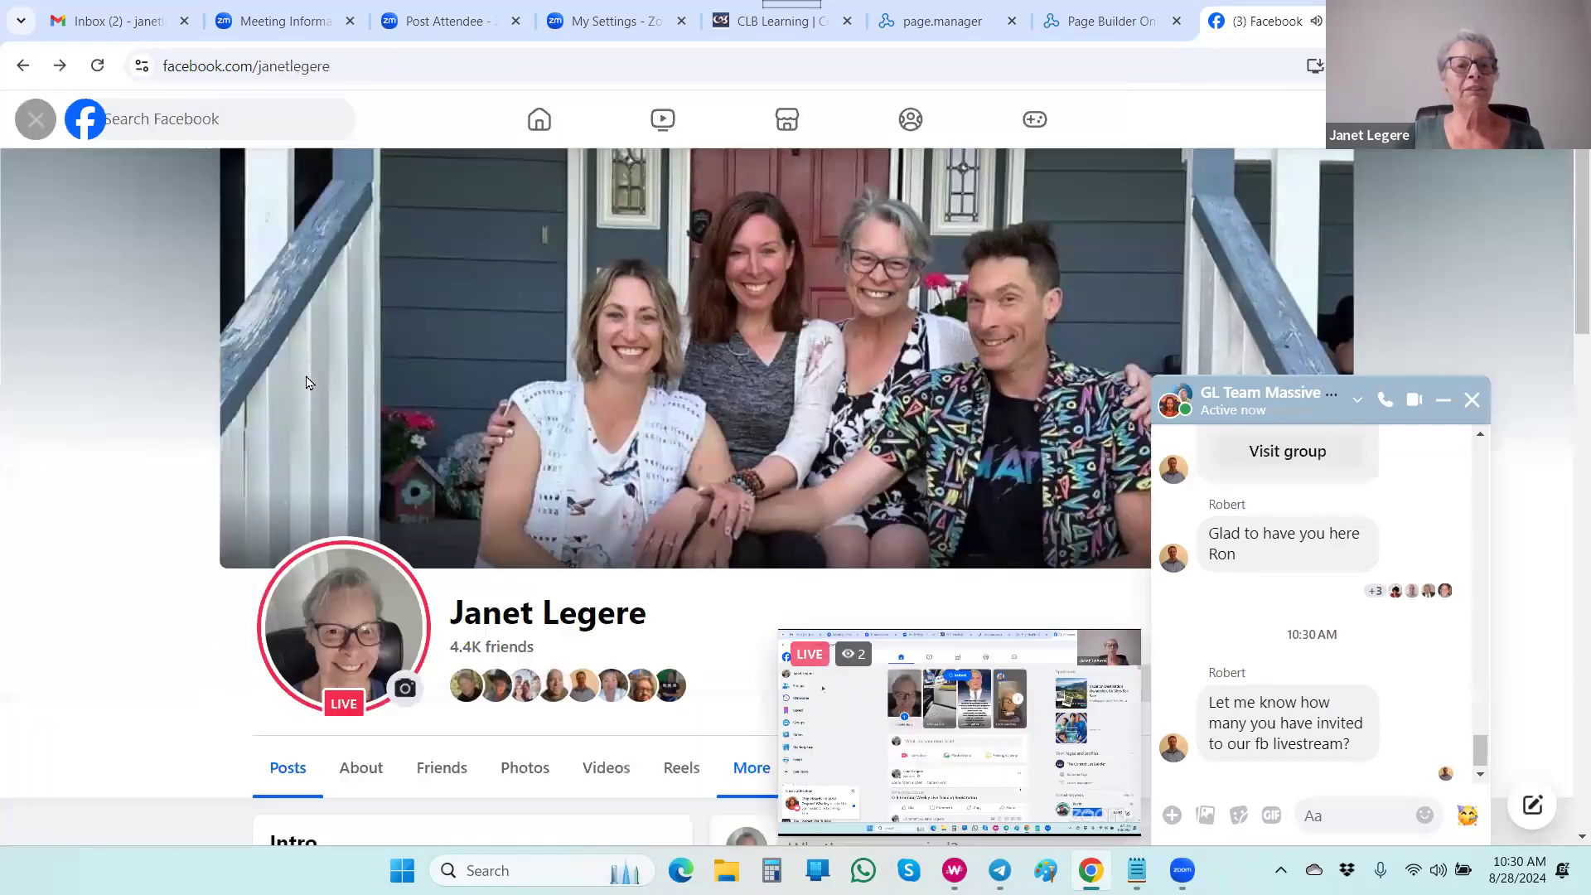
- Dismiss the Facebook profile picture chooser and close the Facebook tab
right_click(396, 677)
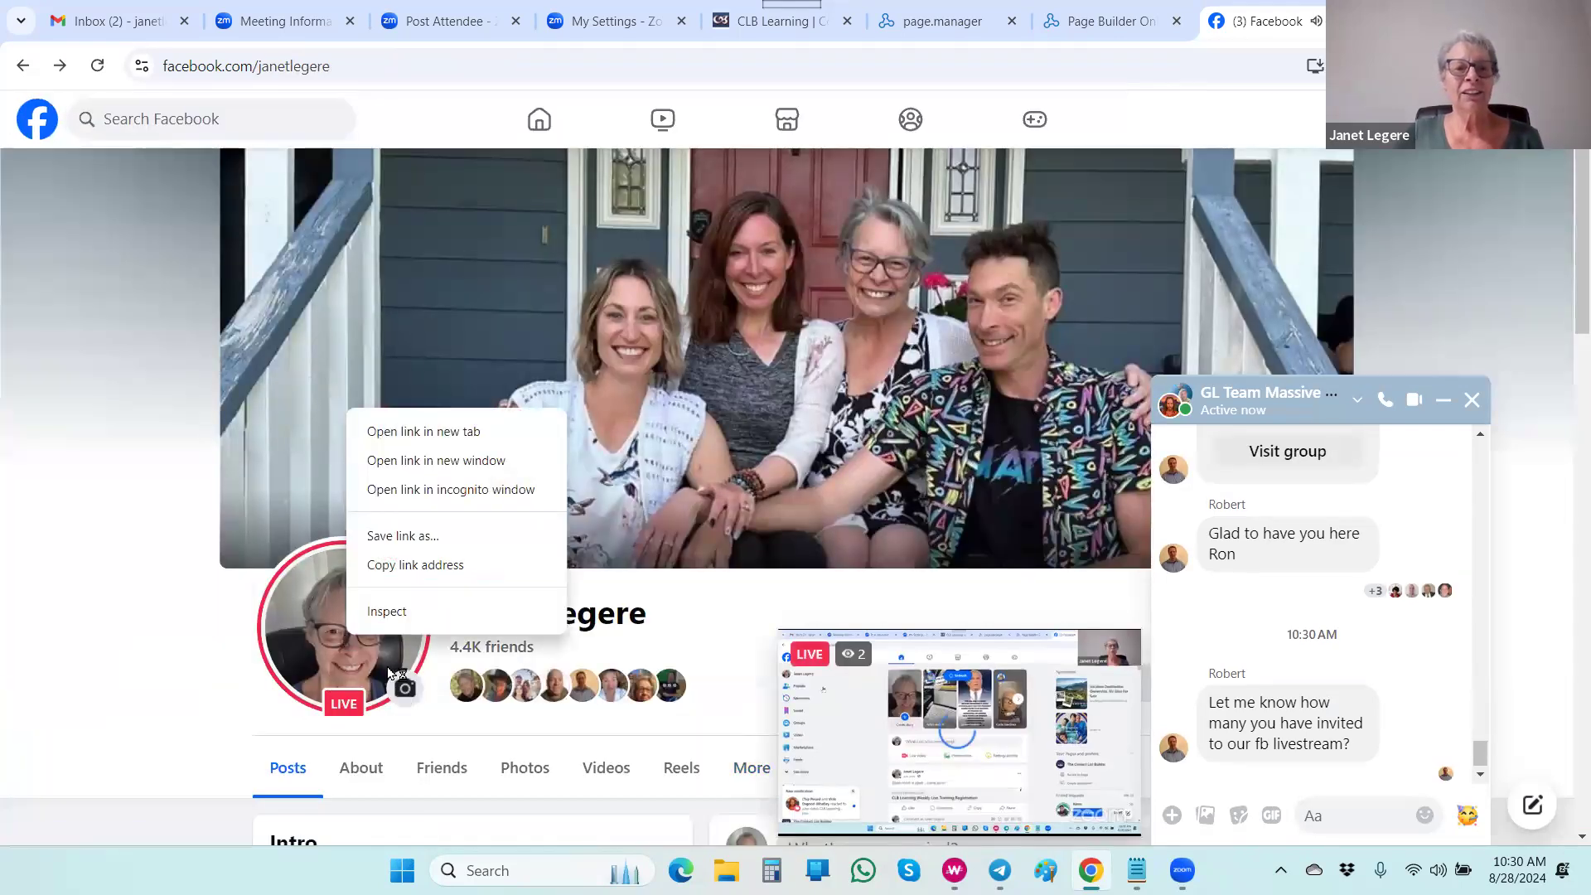
click(406, 686)
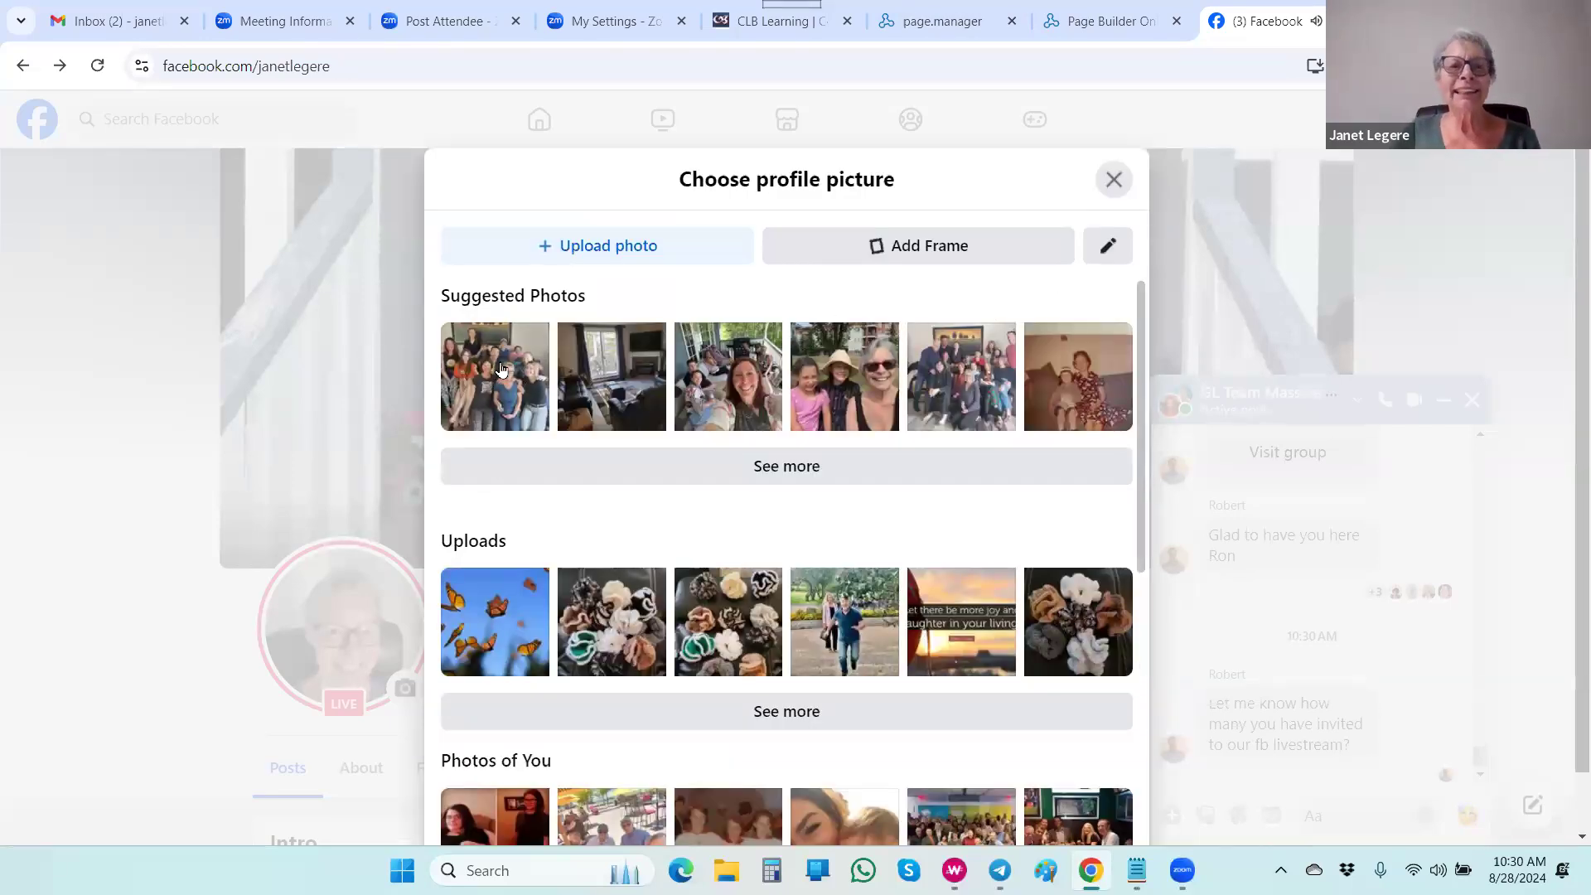
right_click(586, 570)
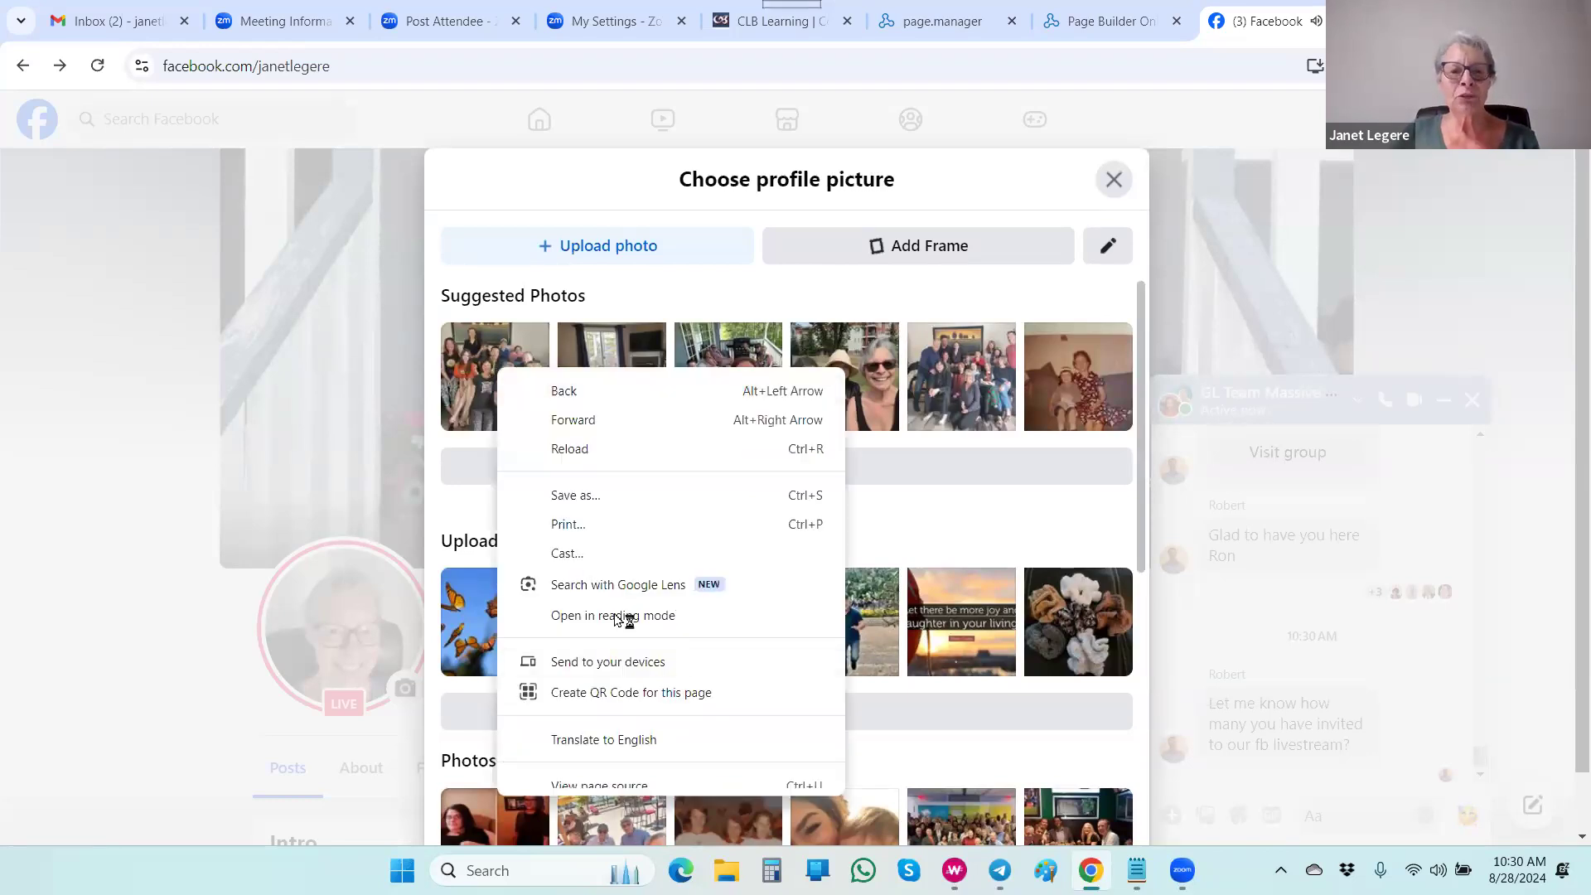
click(1266, 102)
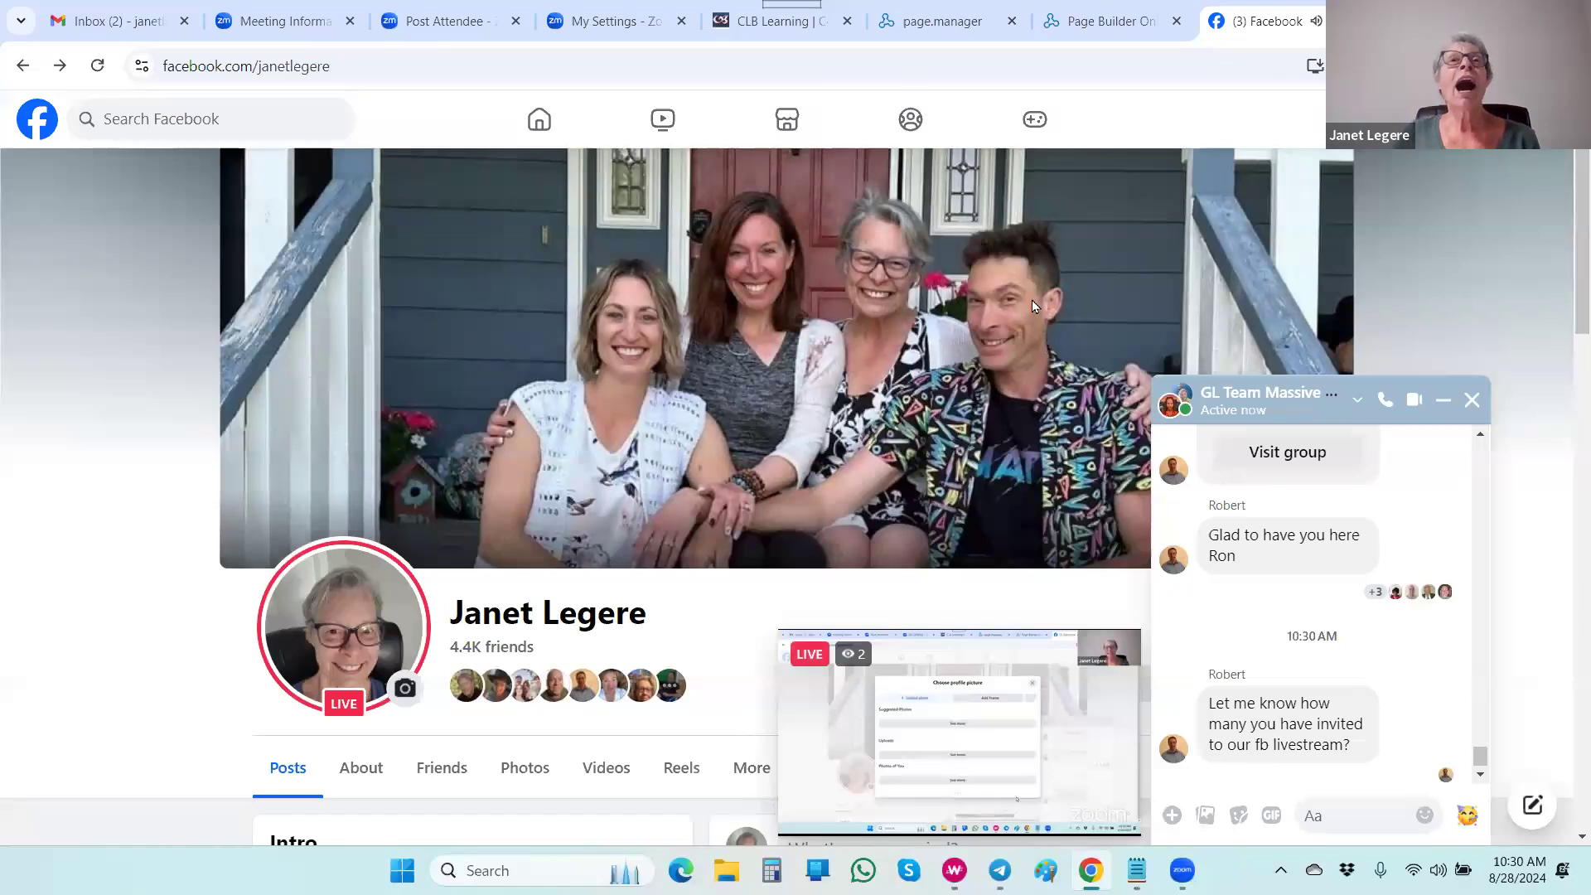
key(ctrl+w)
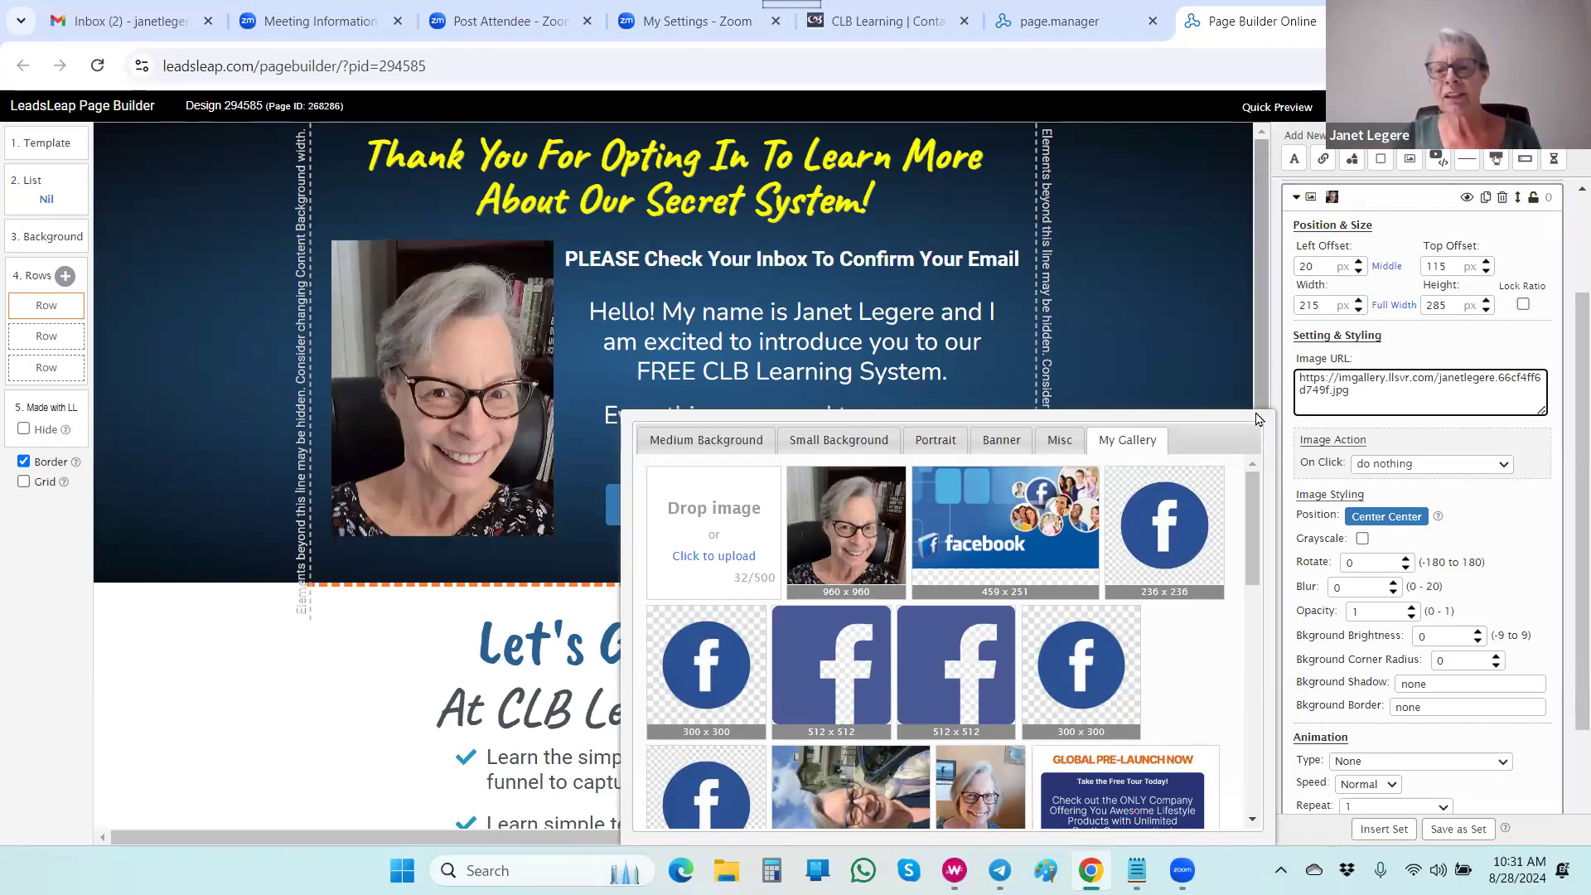
- Close the image gallery and replace the intro text's name with the member's full name
click(1181, 297)
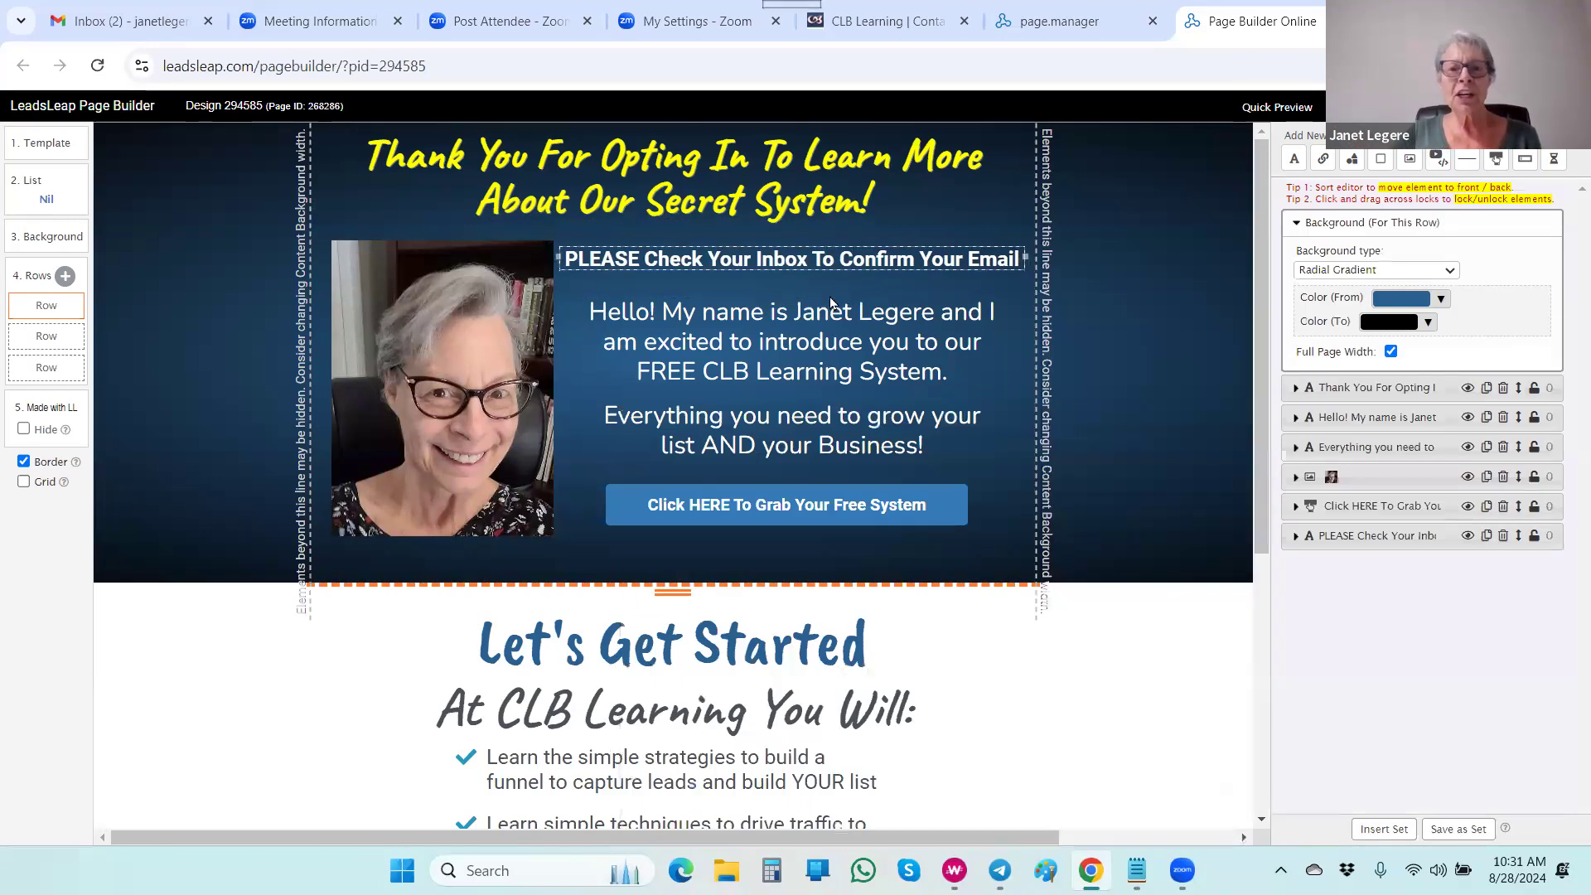
click(789, 344)
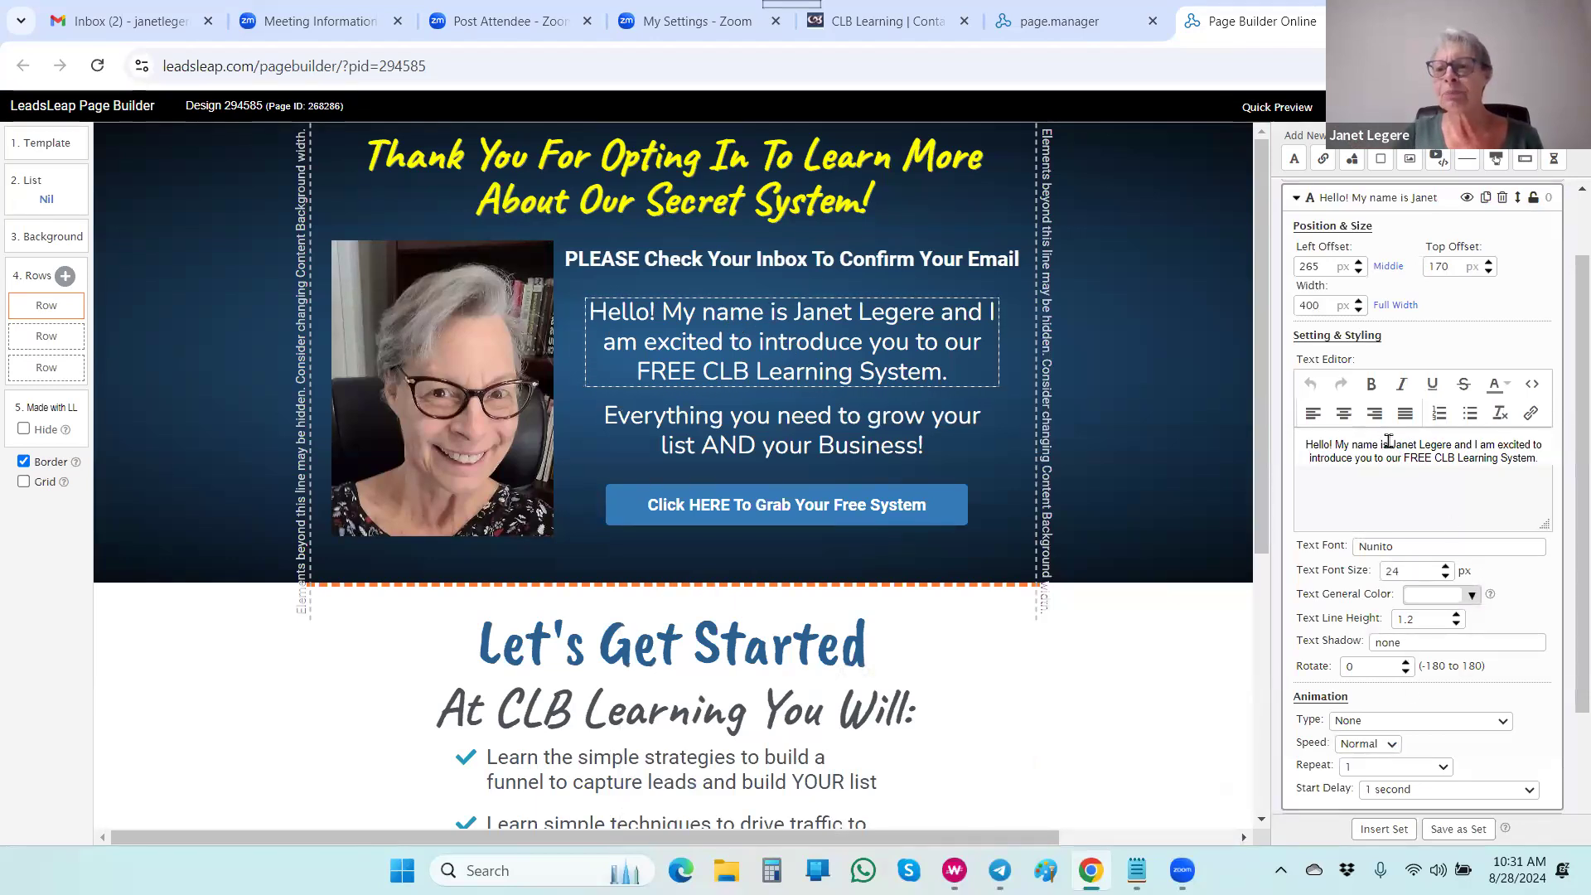
drag(1393, 445, 1453, 446)
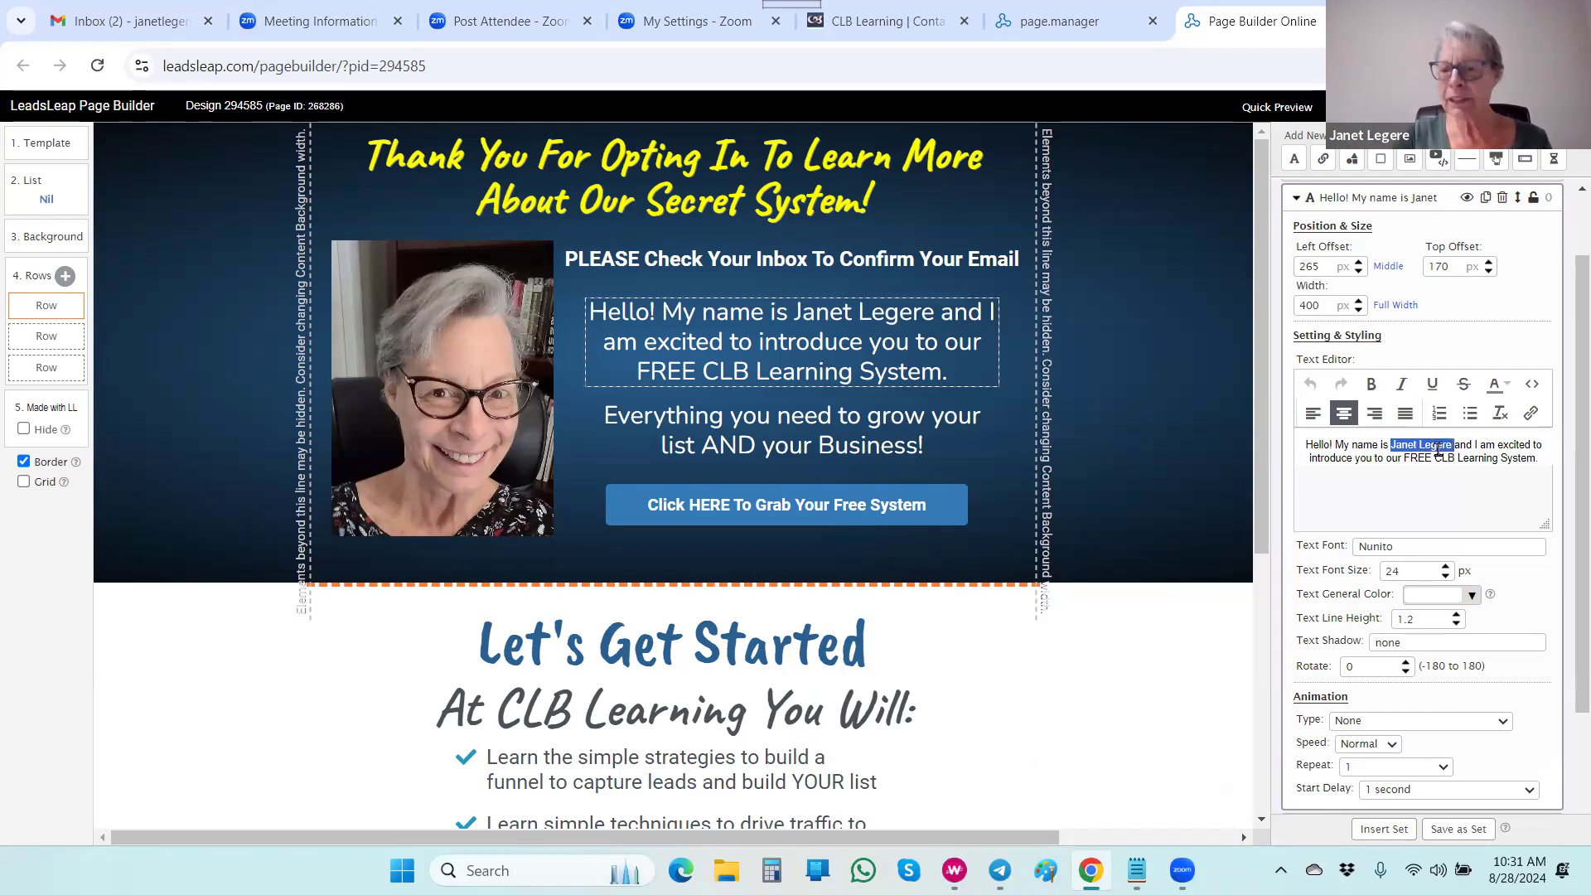
text(++)
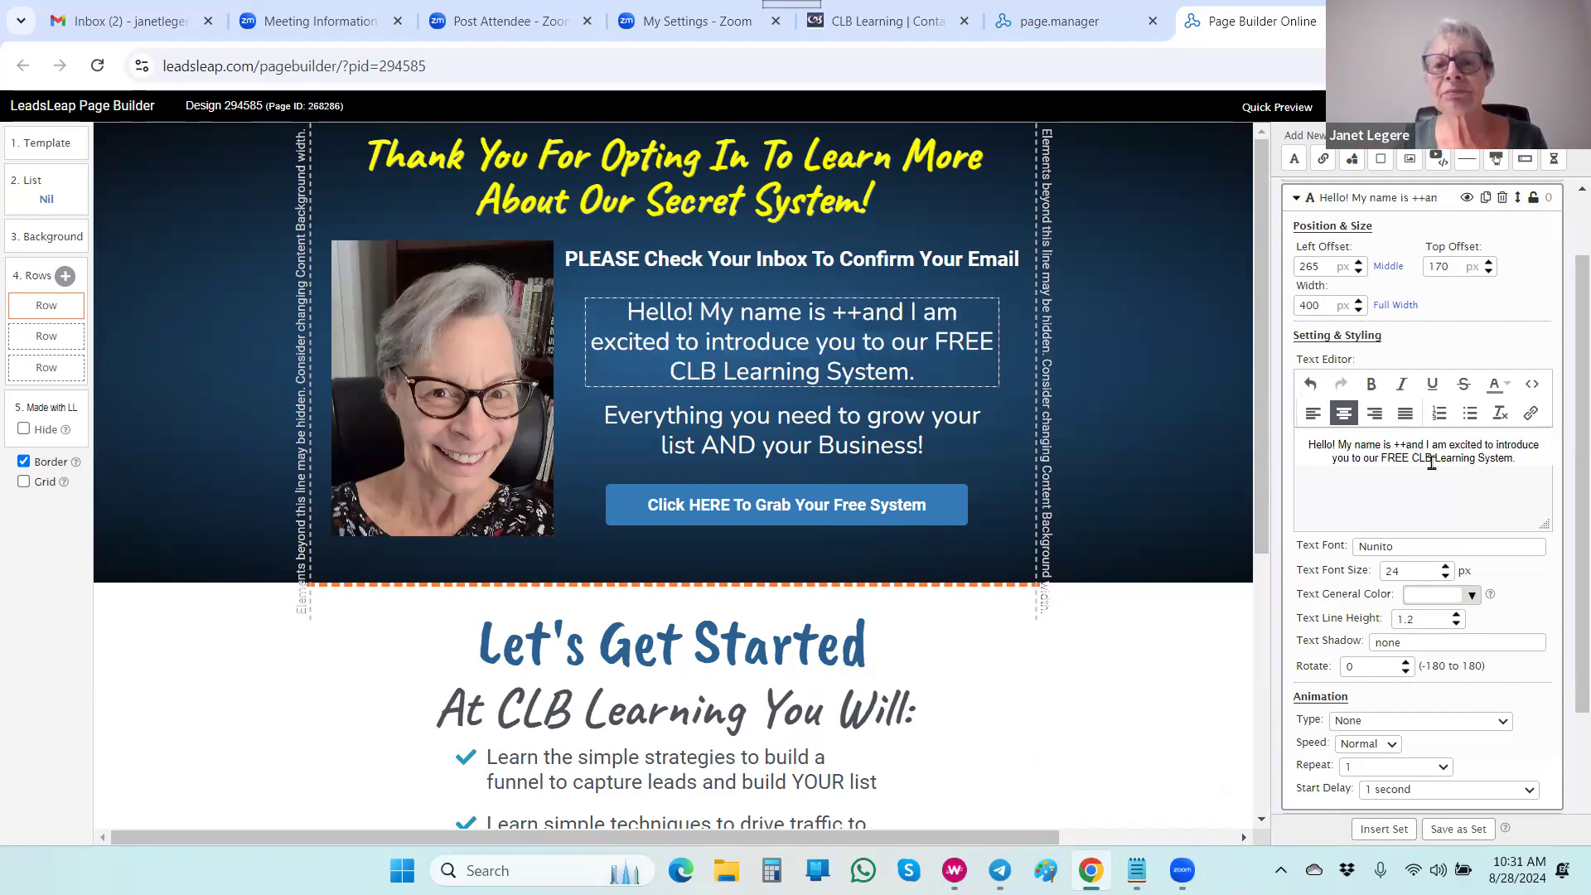
key(BackSpace)
key(BackSpace)
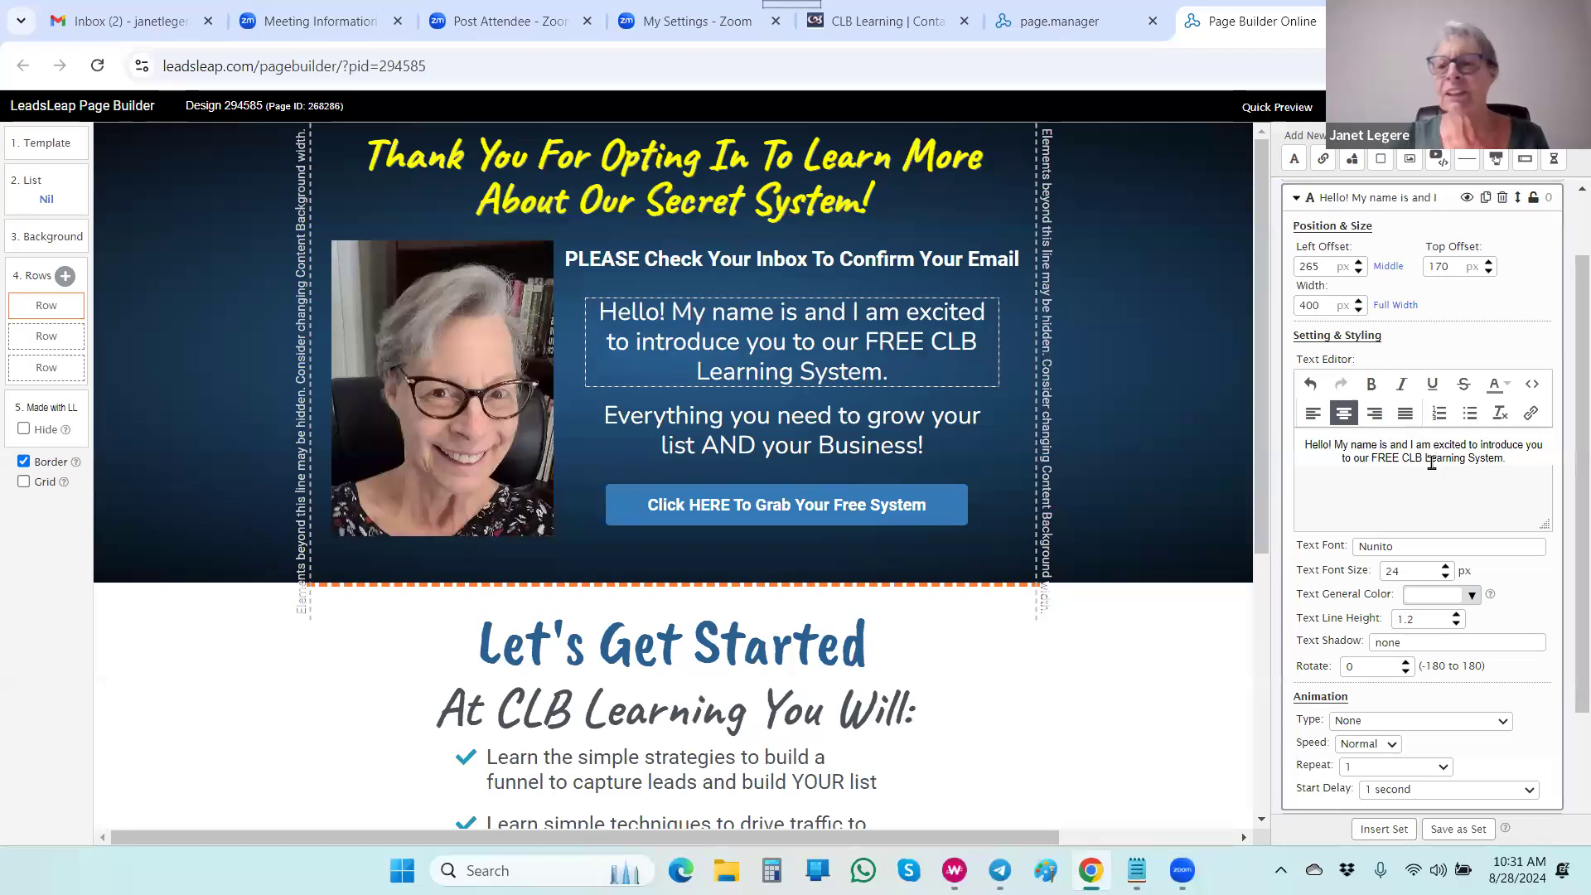
text(Janet Legere)
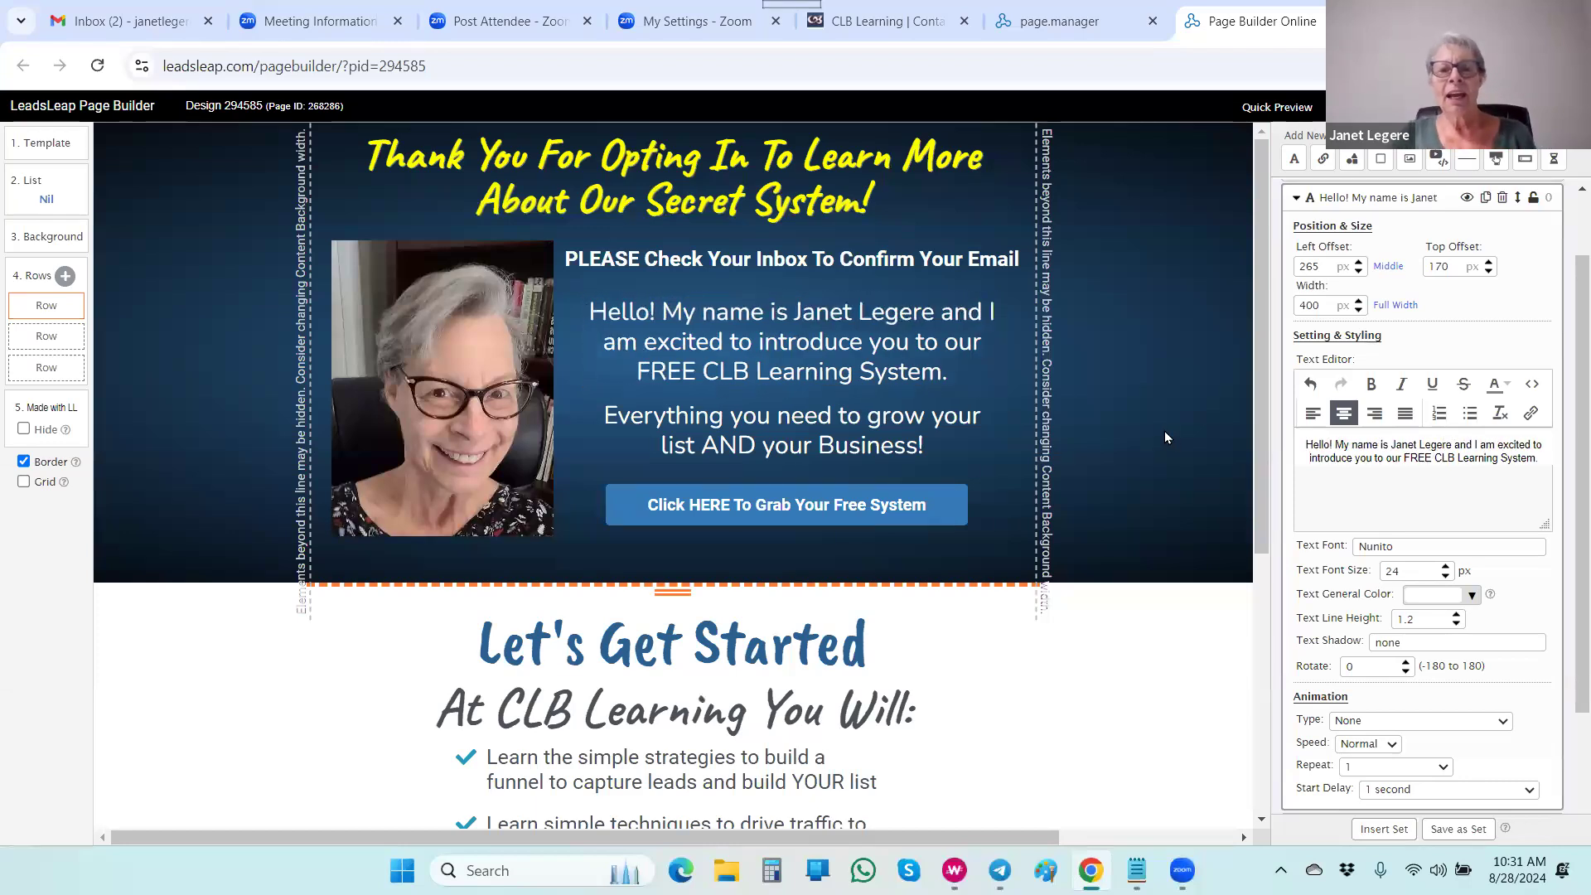
click(726, 510)
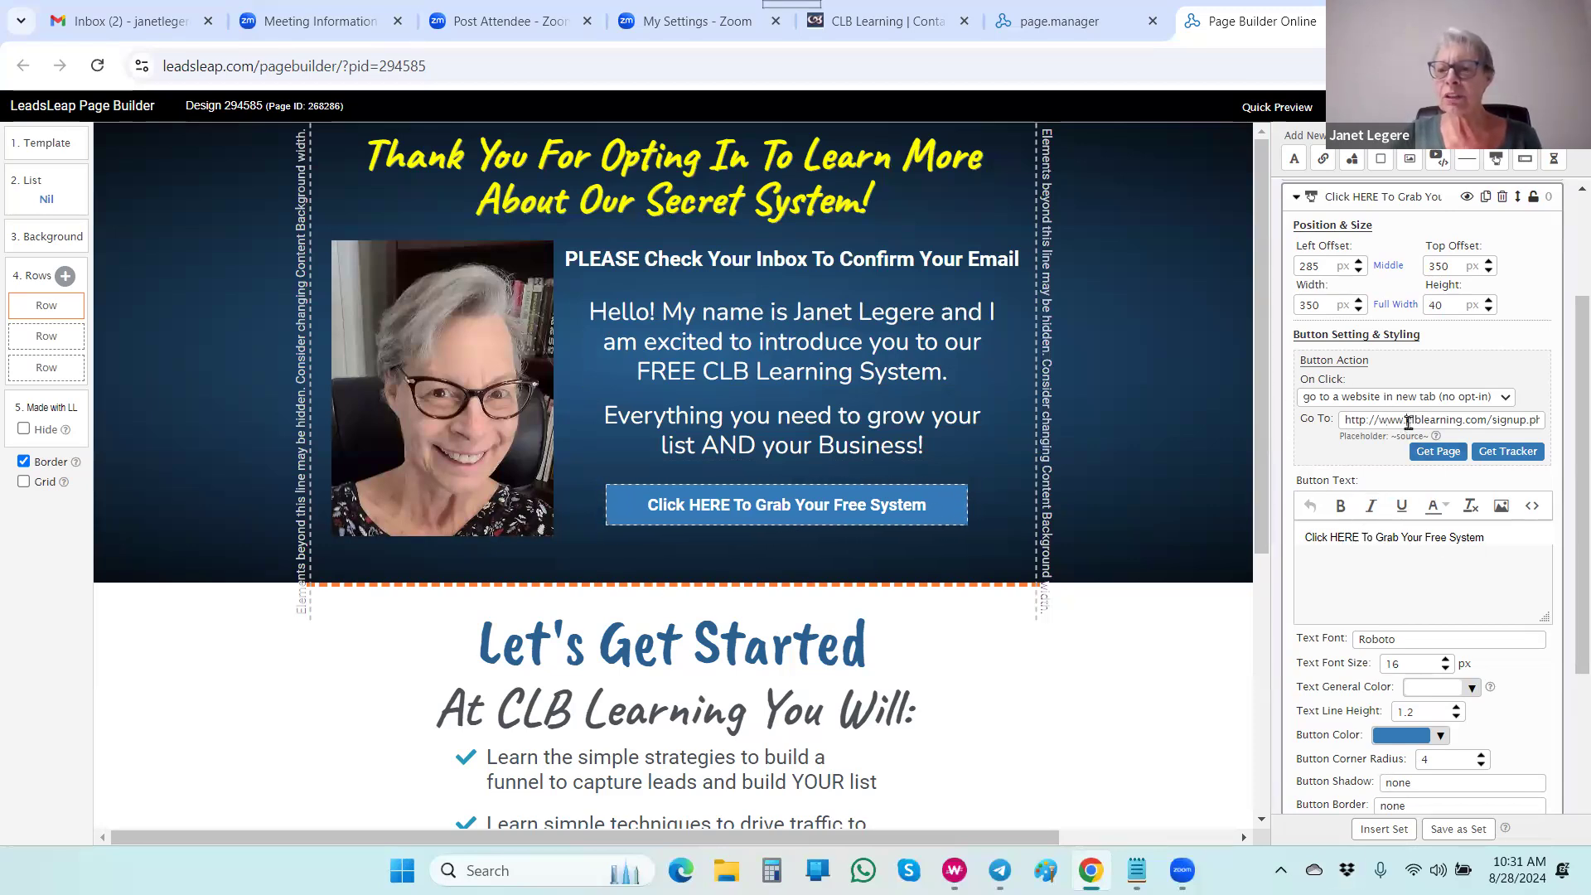
- Zoom the builder in and change the last digit of the Start Now For Free link to 8
click(1409, 423)
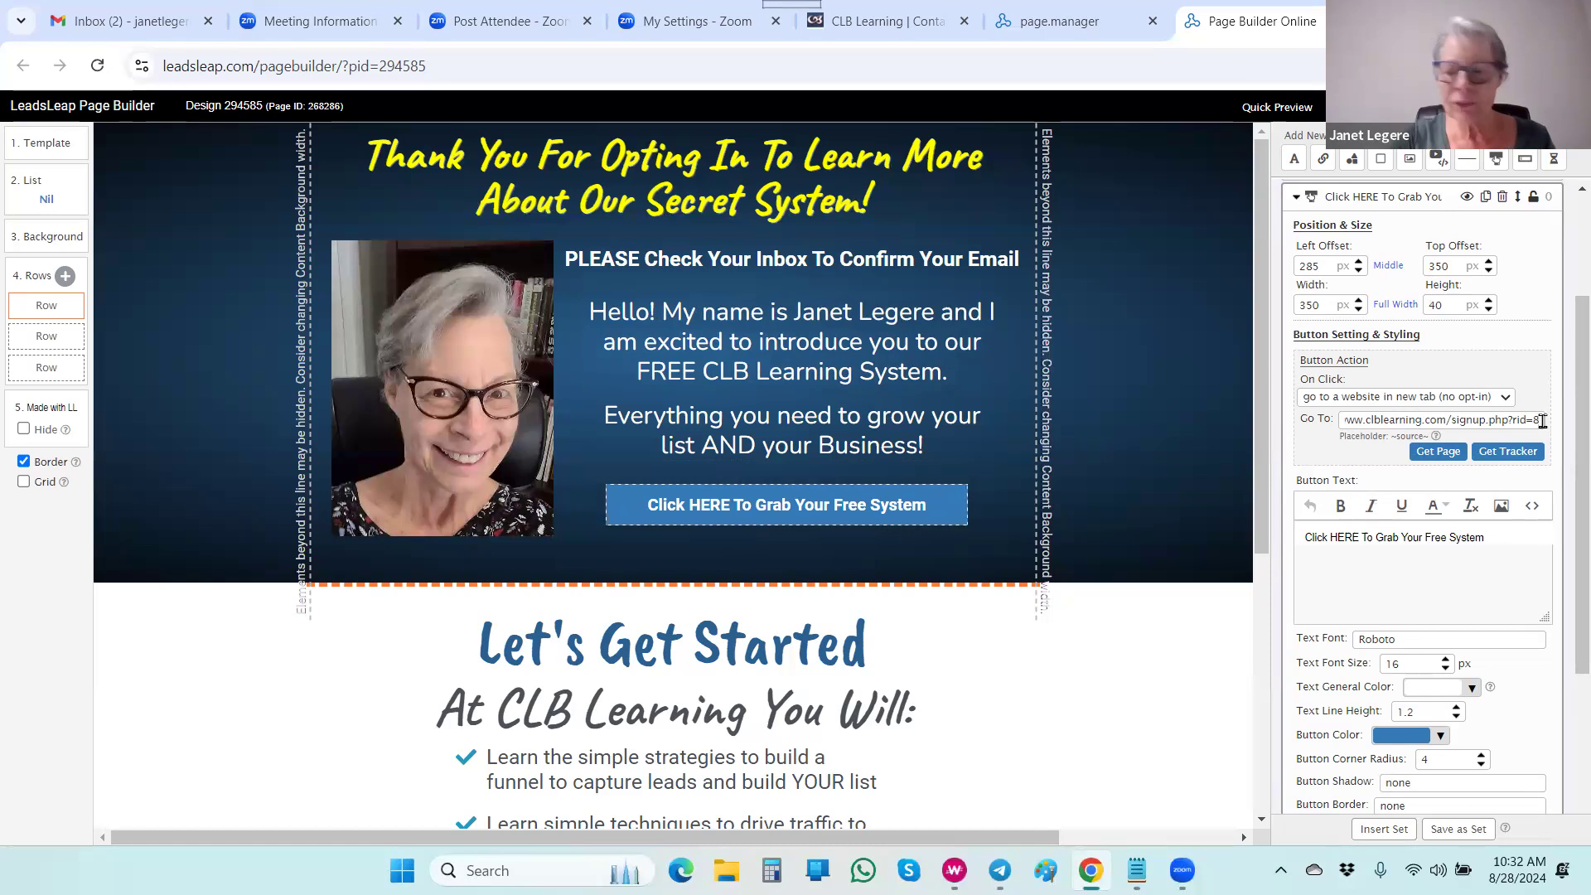
key(ctrl+plus)
key(ctrl+plus)
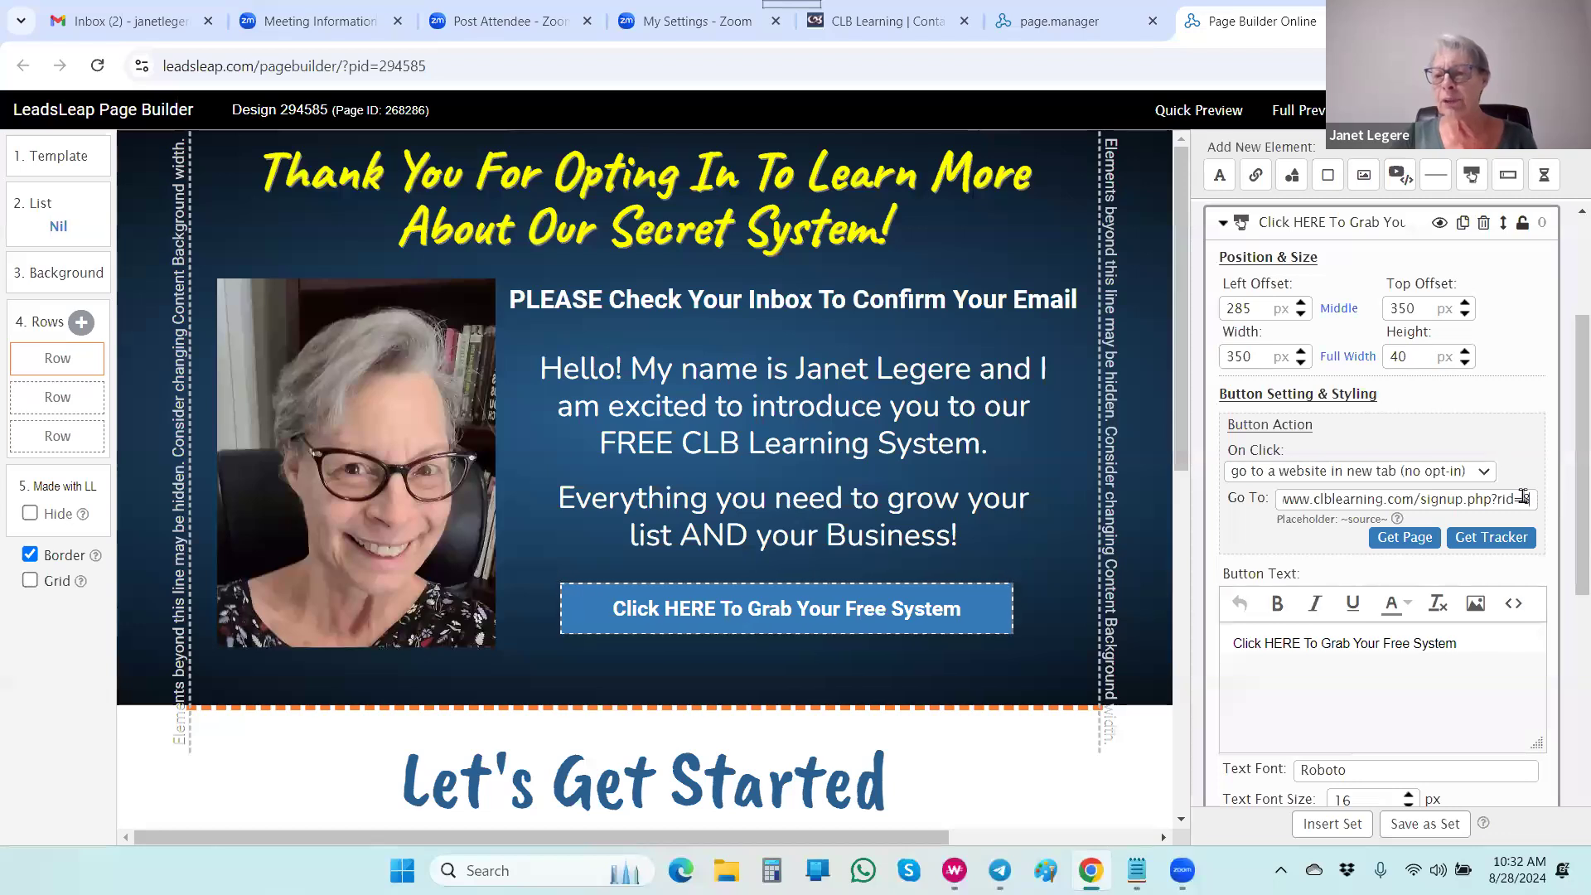
drag(1182, 272, 995, 681)
click(638, 489)
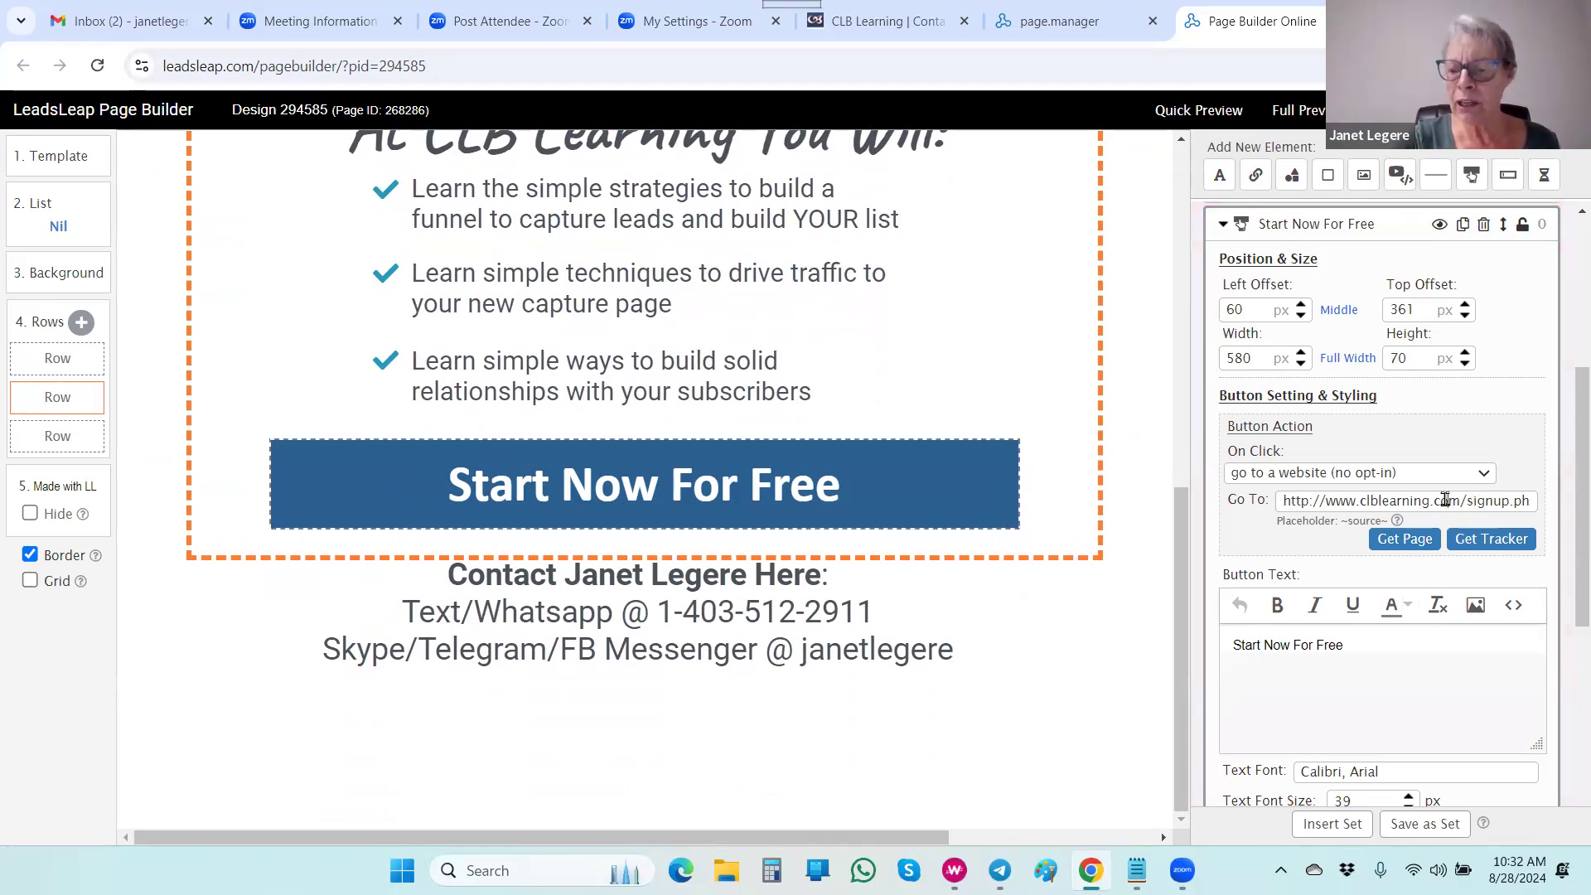
click(1444, 499)
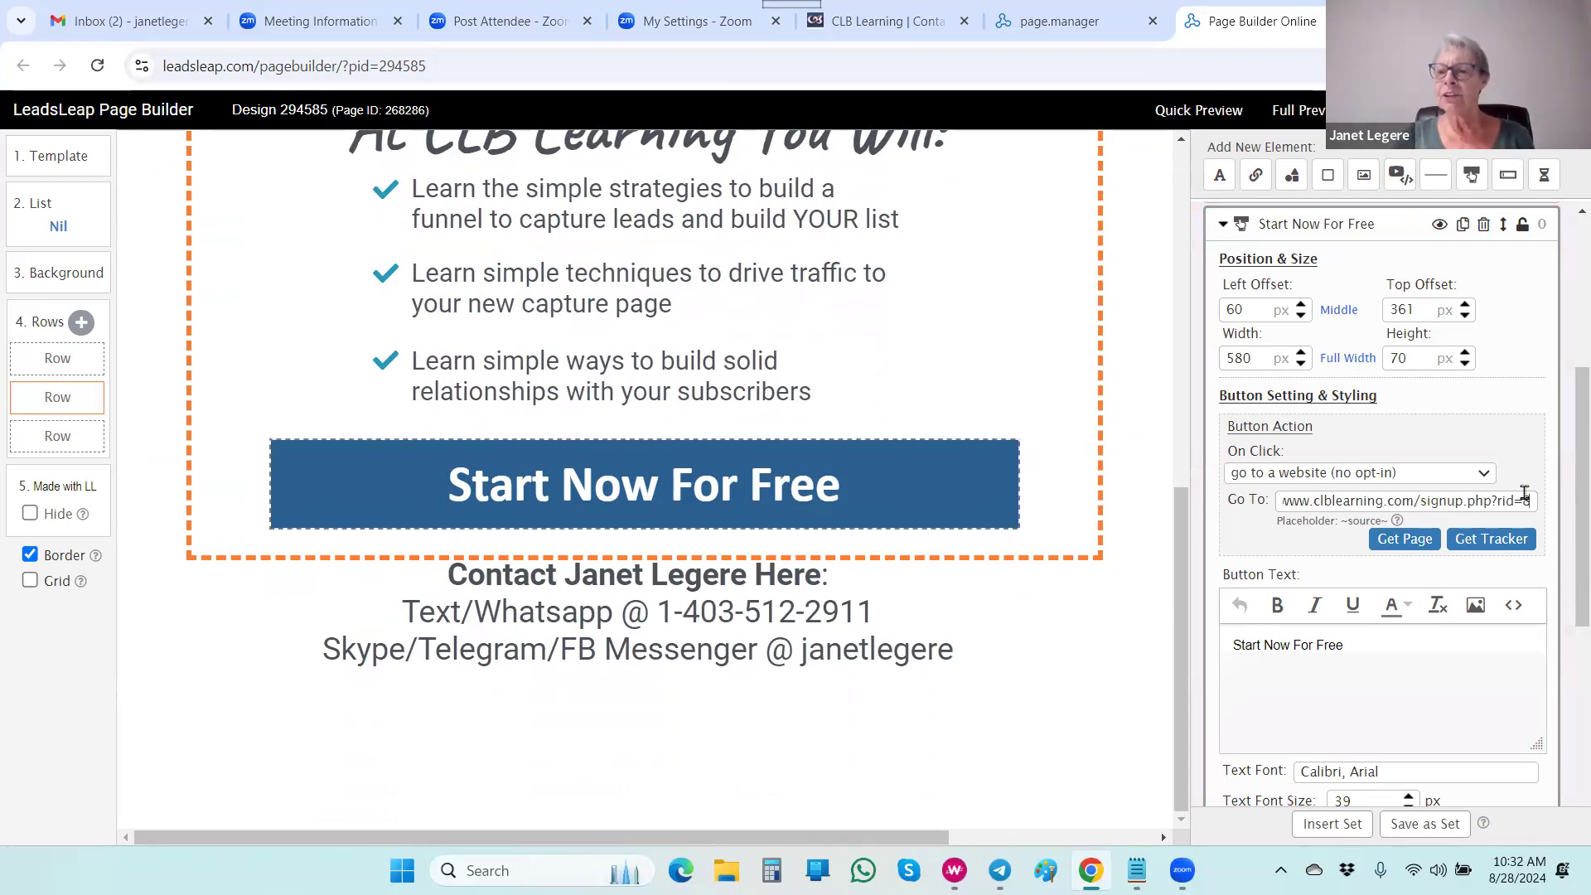
key(BackSpace)
text(8)
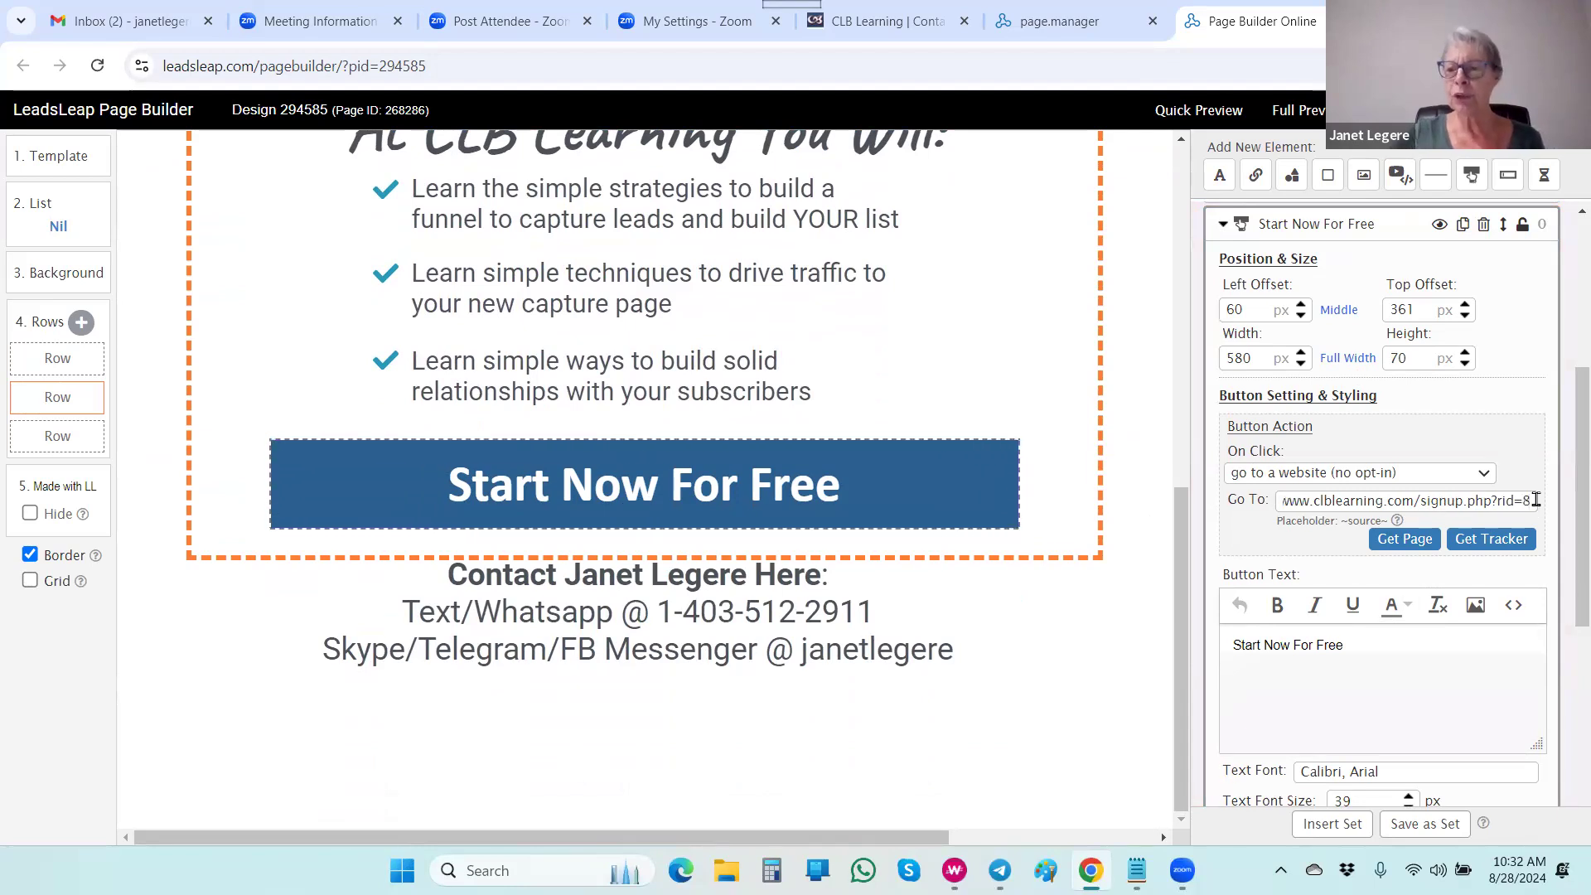
- Replace the YOUR NAME placeholder in the contact heading with the owner's full name
click(475, 601)
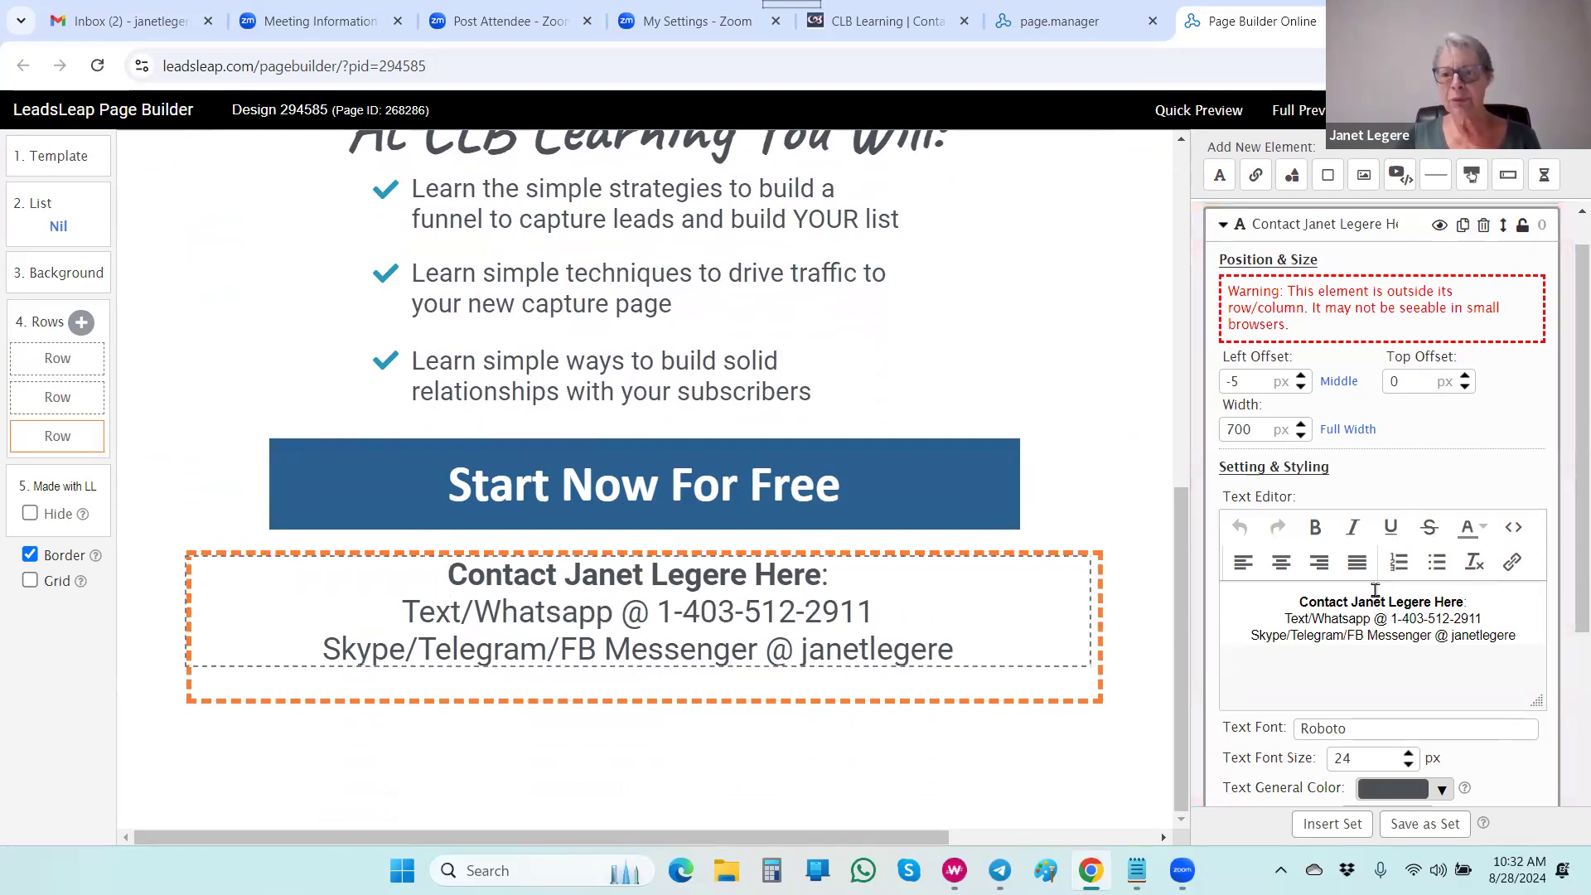
drag(1354, 596, 1434, 602)
text(YOUR NAME)
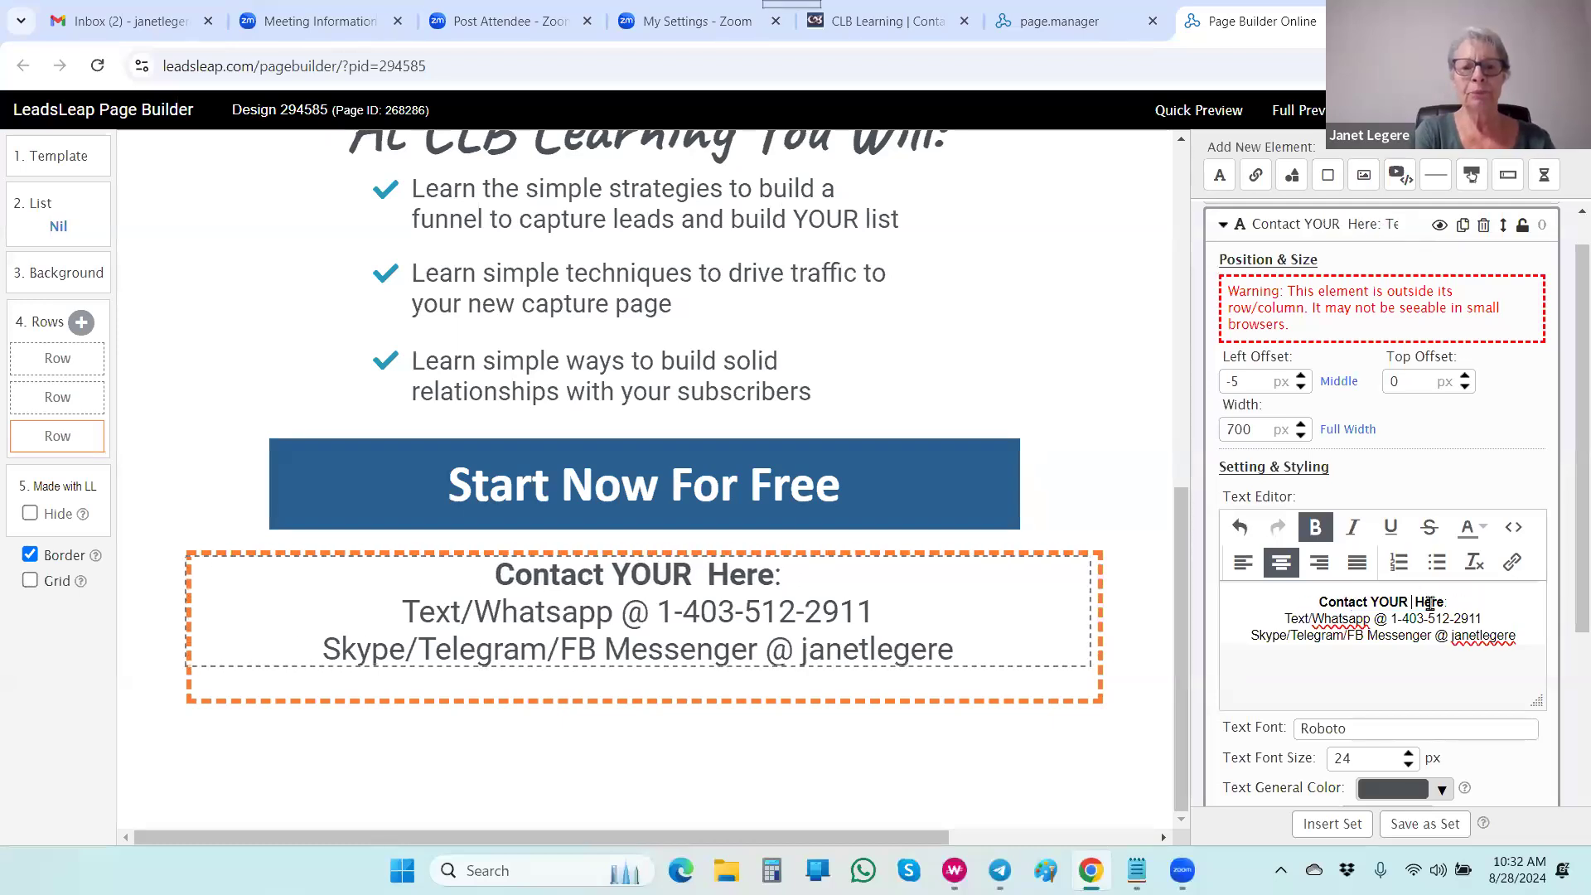
key(BackSpace)
key(BackSpace)
key(BackSpace)
key(BackSpace)
key(BackSpace)
key(BackSpace)
key(BackSpace)
key(BackSpace)
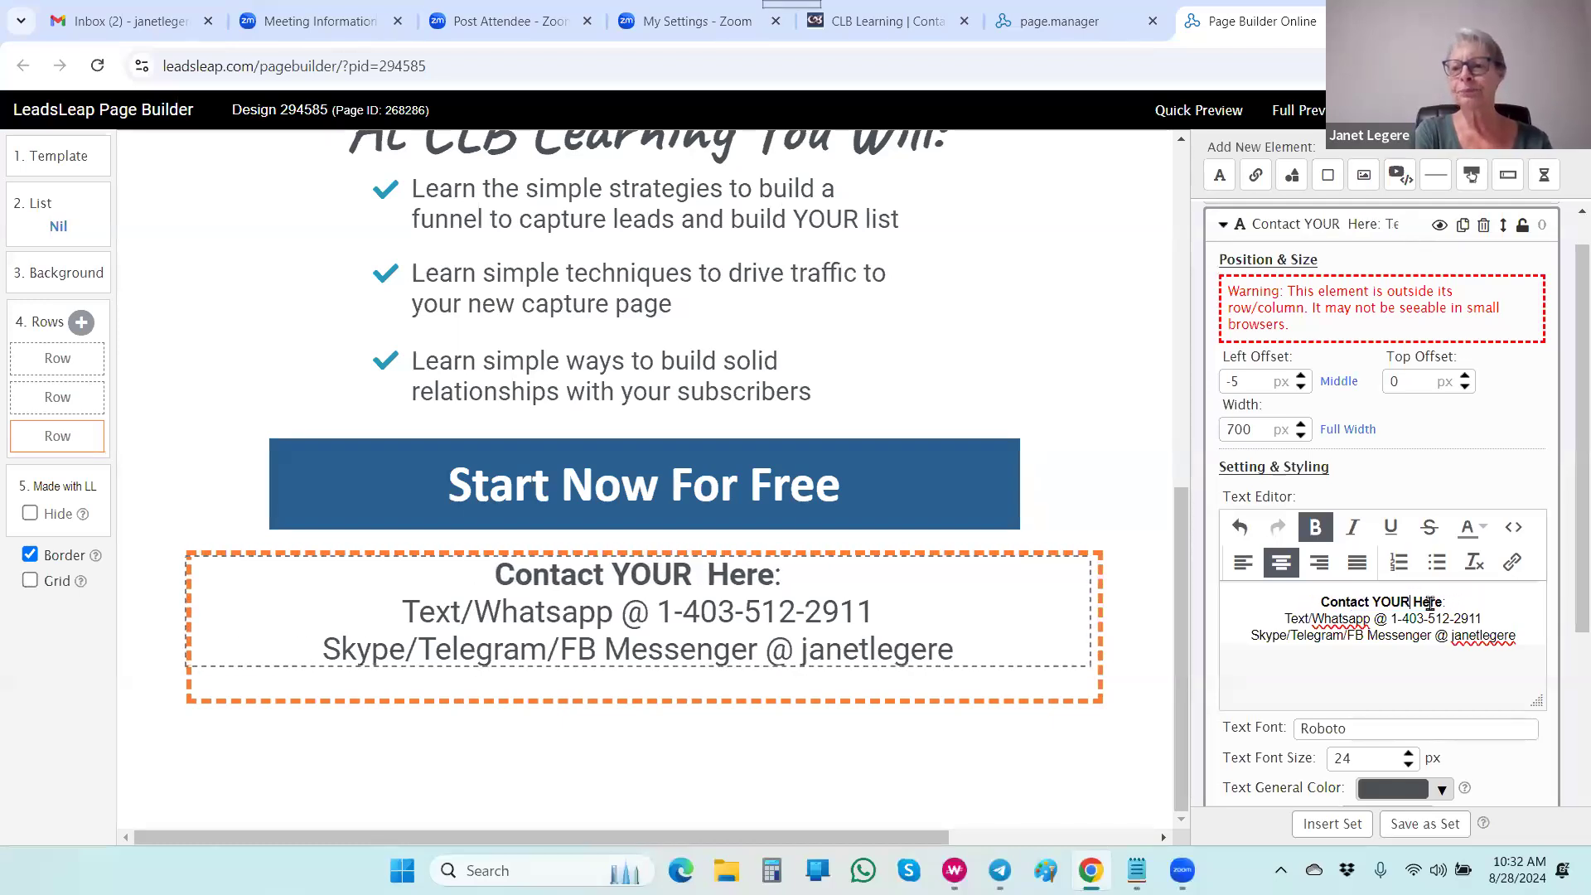
key(BackSpace)
text(Janety L)
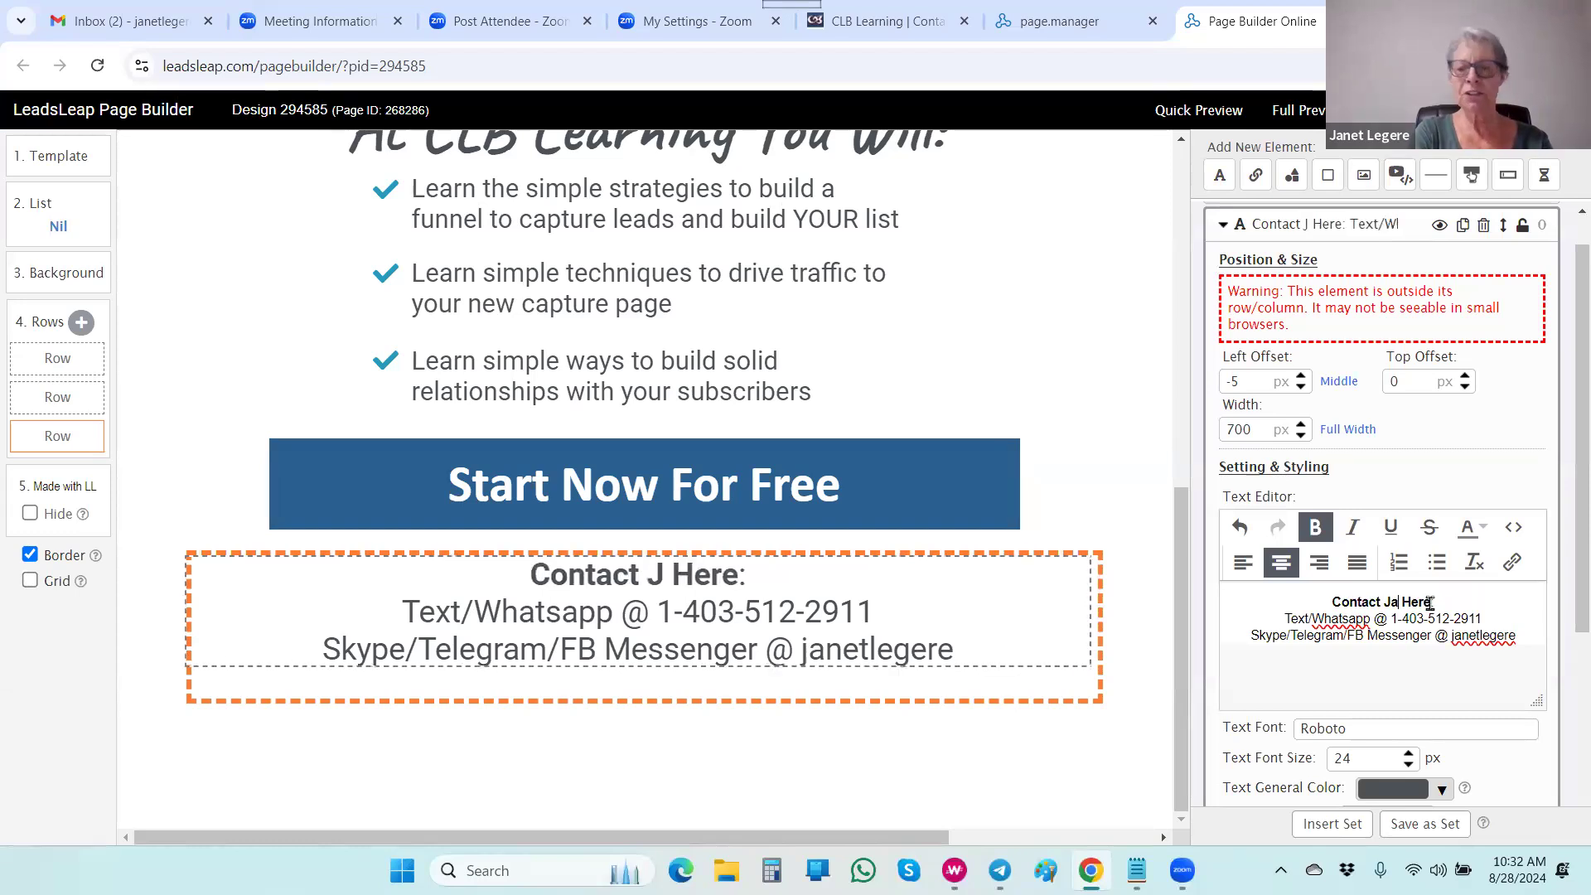
key(BackSpace)
key(BackSpace)
key(BackSpace)
text(t Legere)
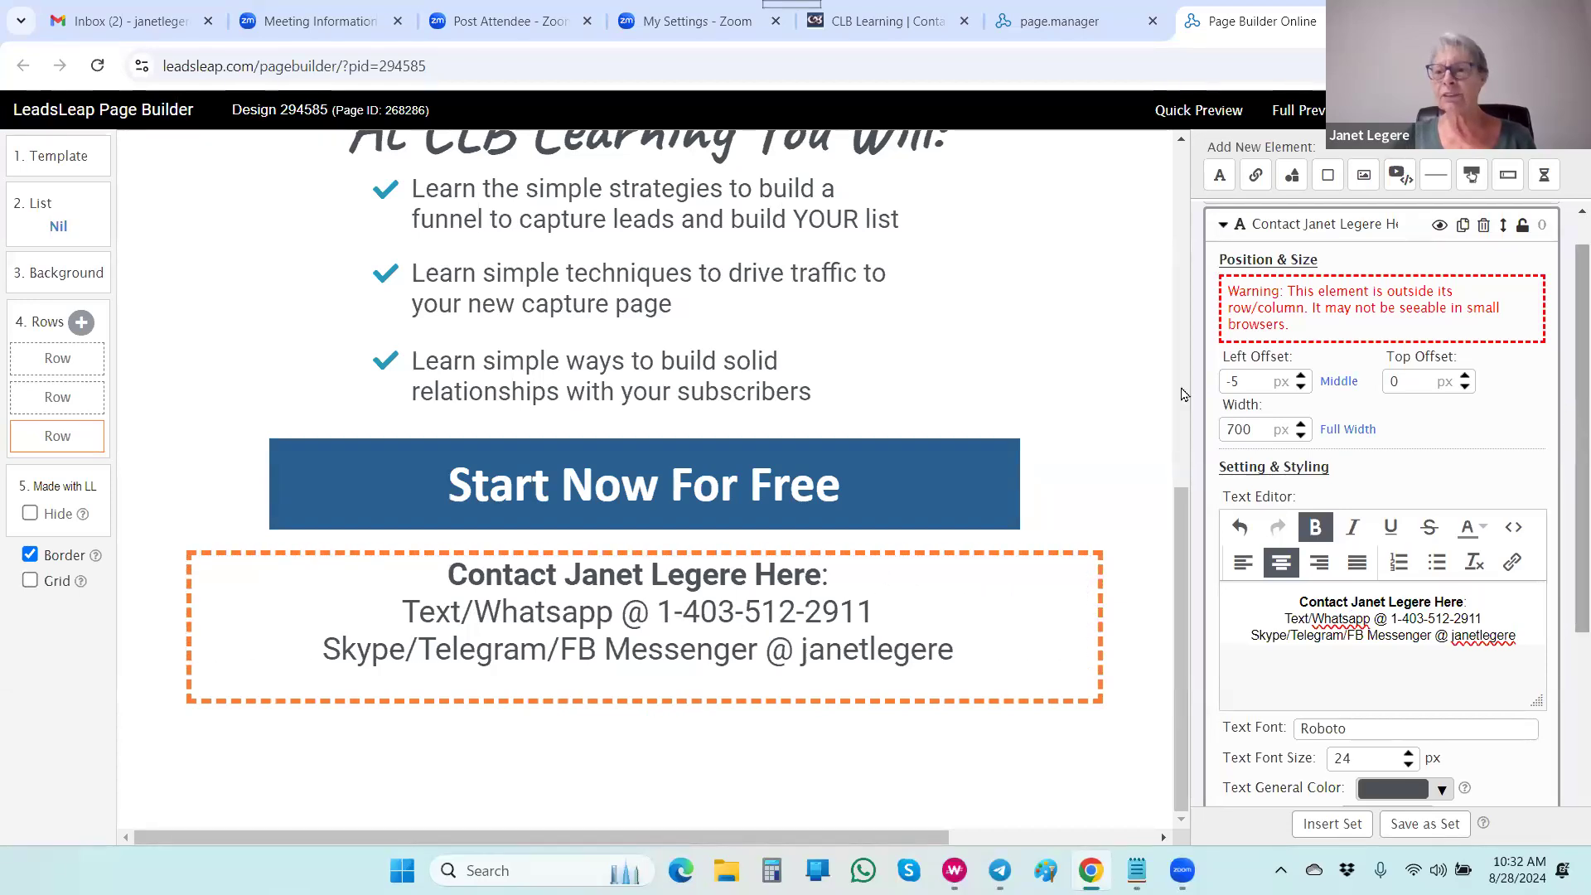
- Review the page's buttons, intro text and photo, then confirm Work saved and close the builder
click(644, 469)
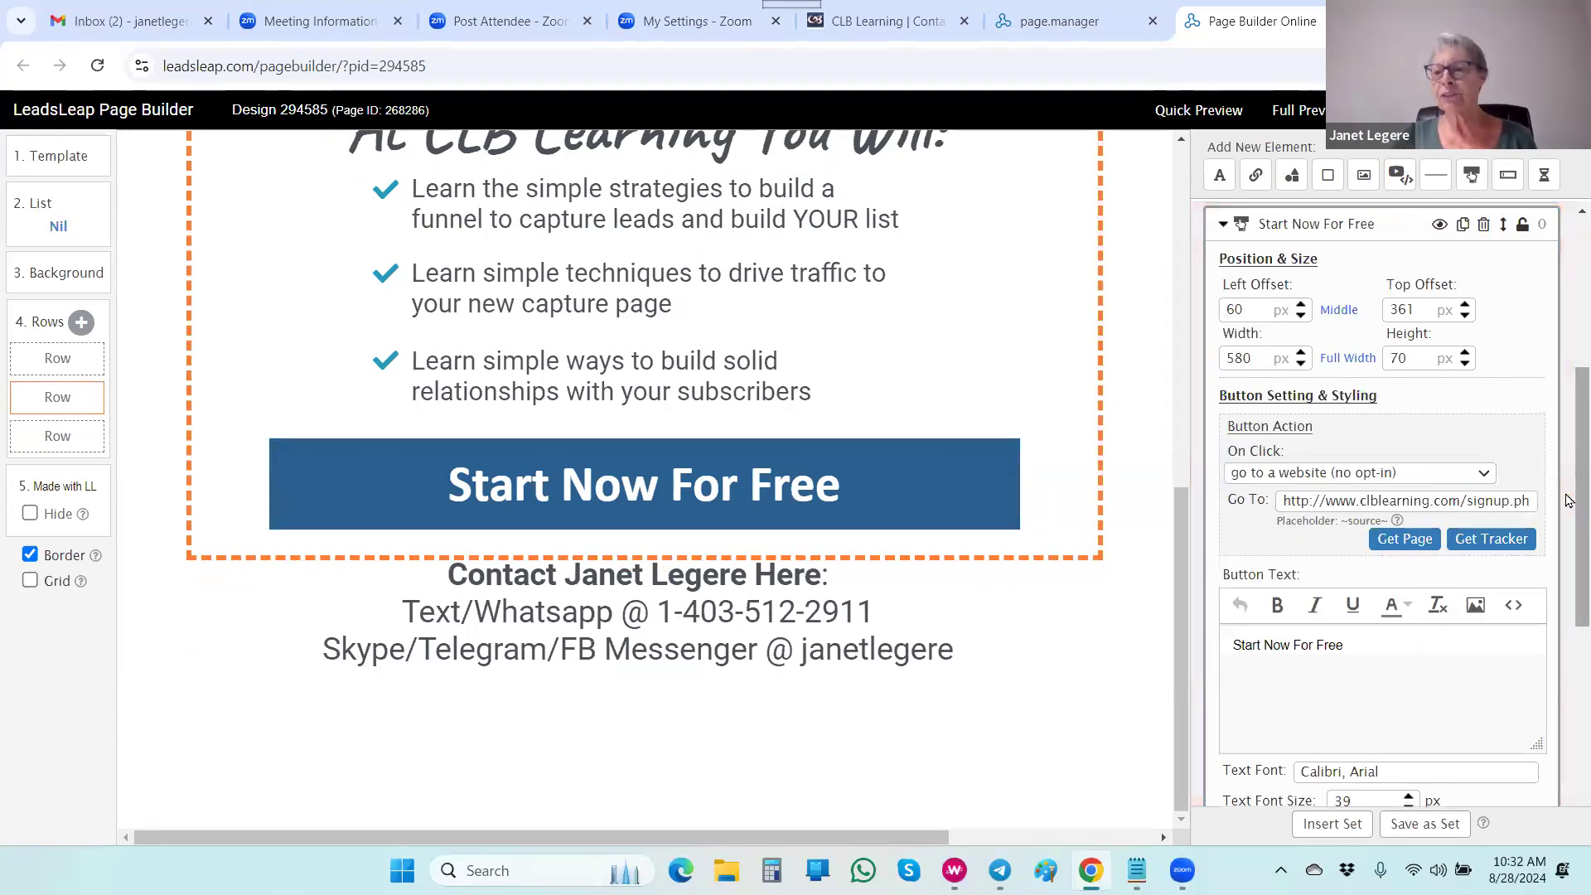
scroll(1569, 500, up, 1)
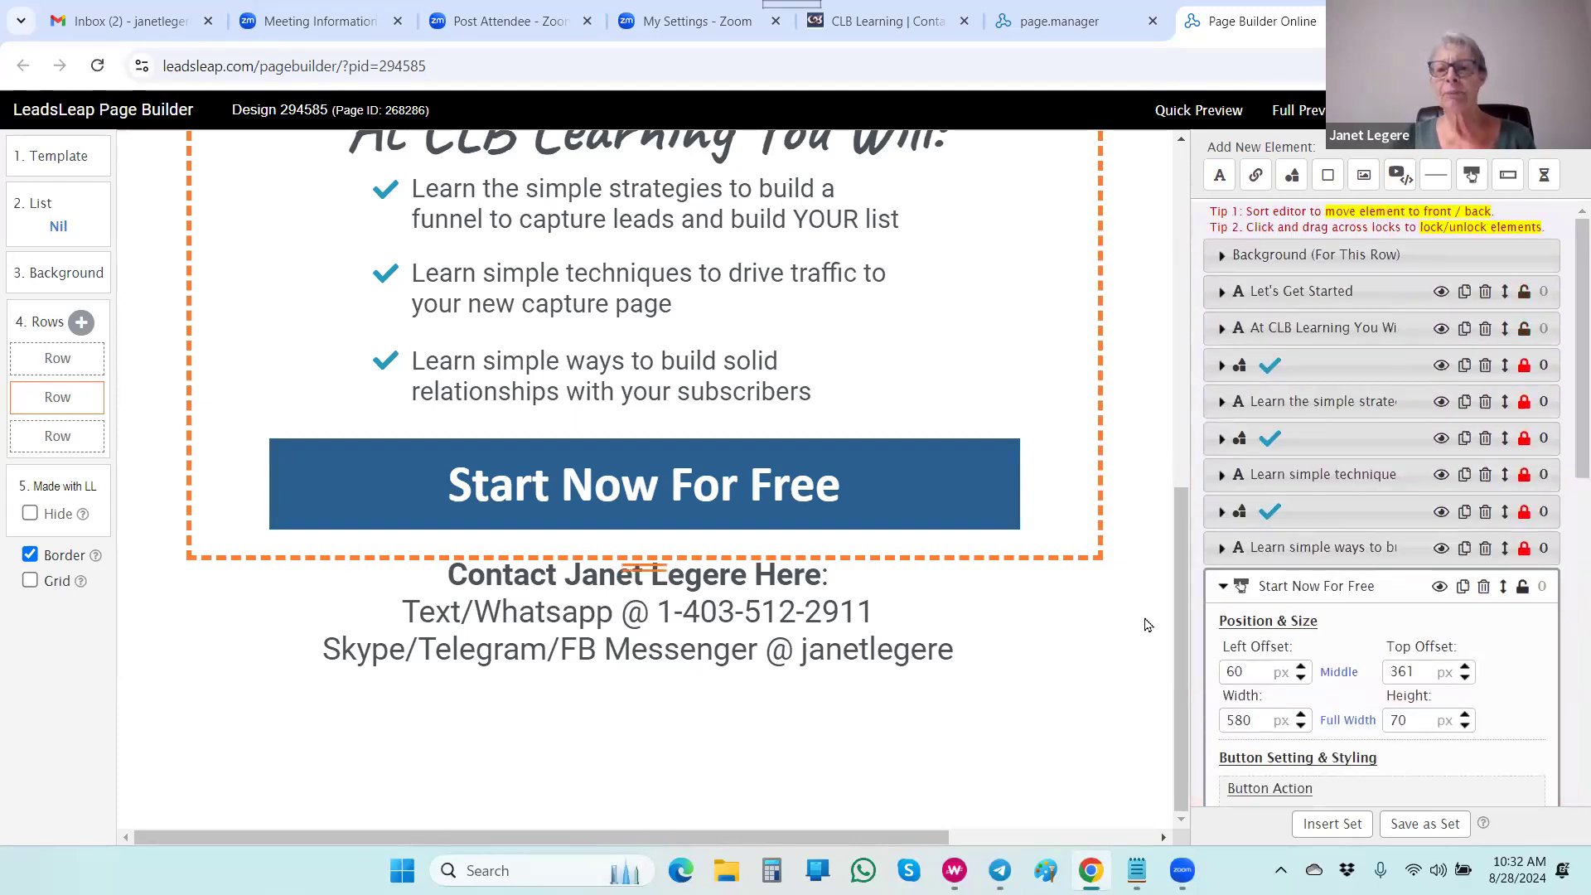
drag(1181, 622, 1226, 320)
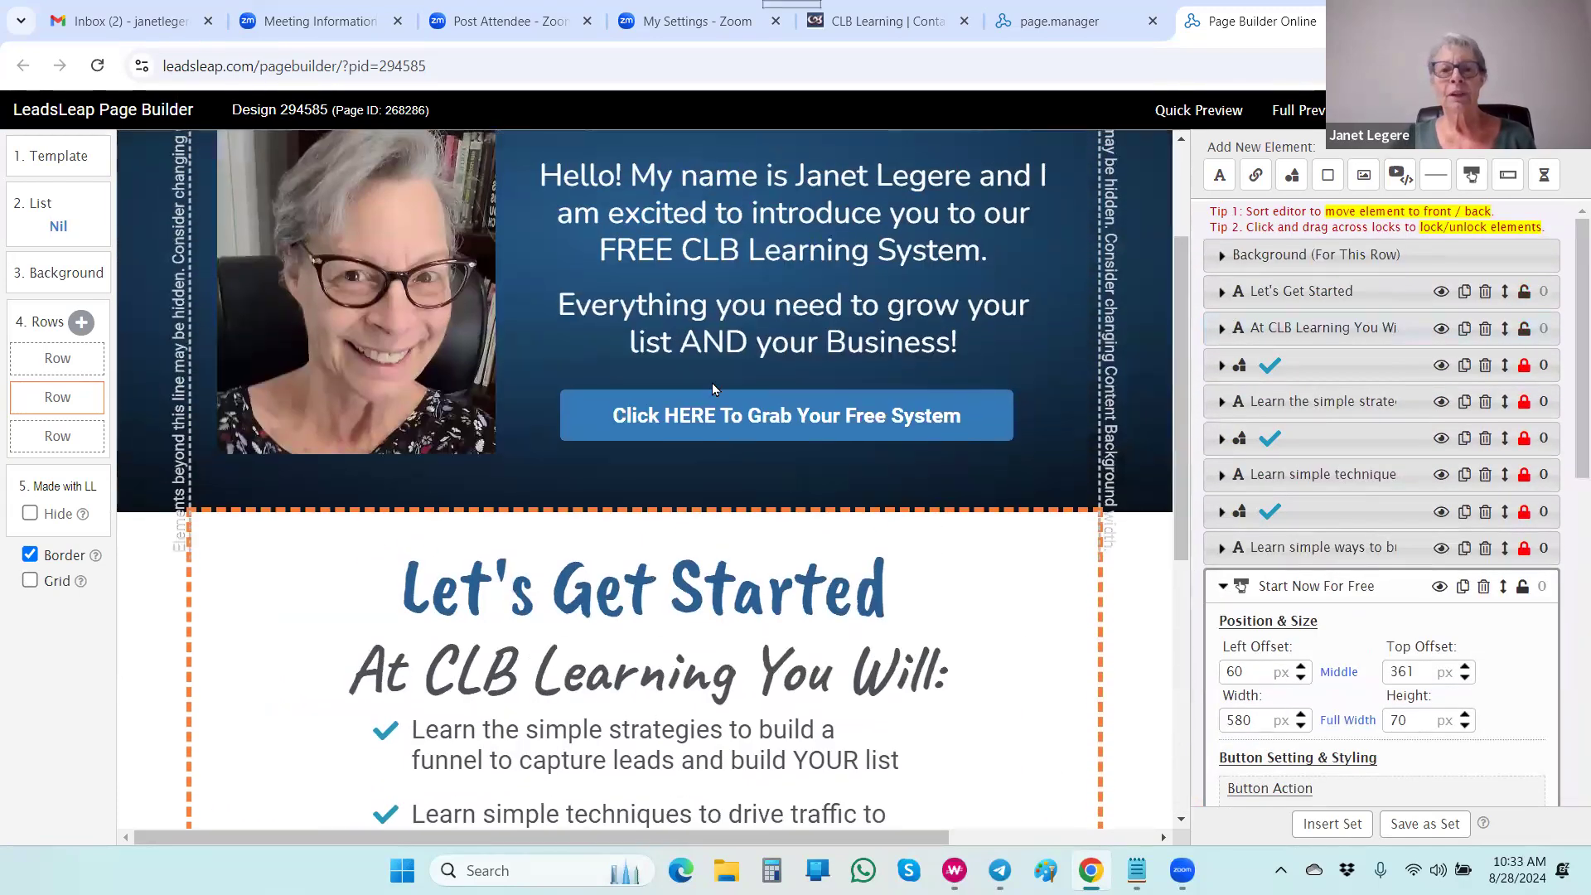
click(714, 408)
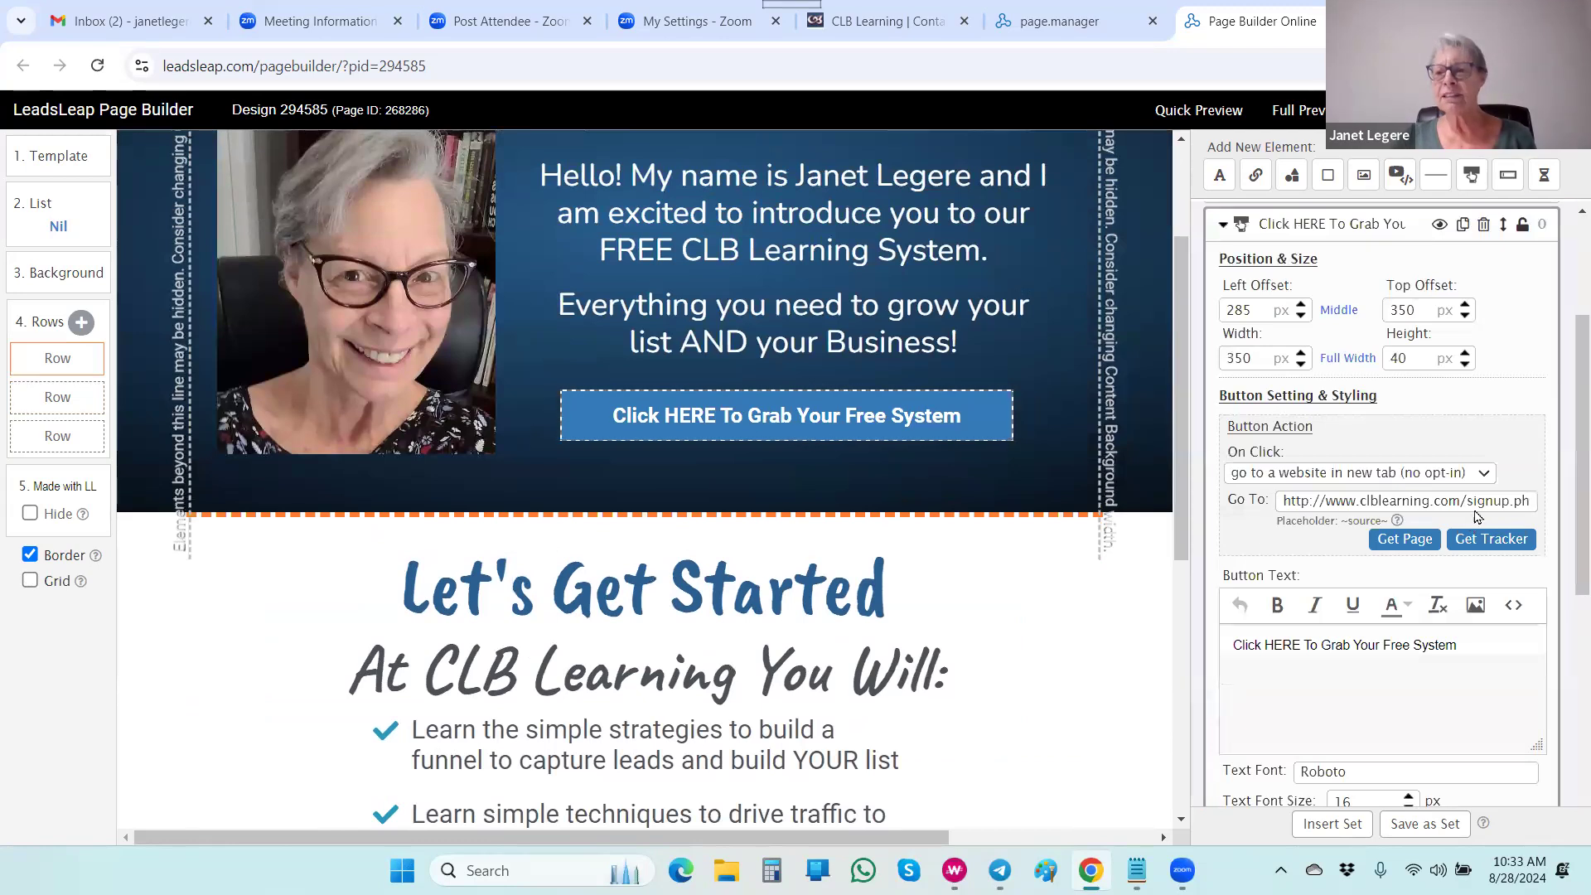
click(780, 224)
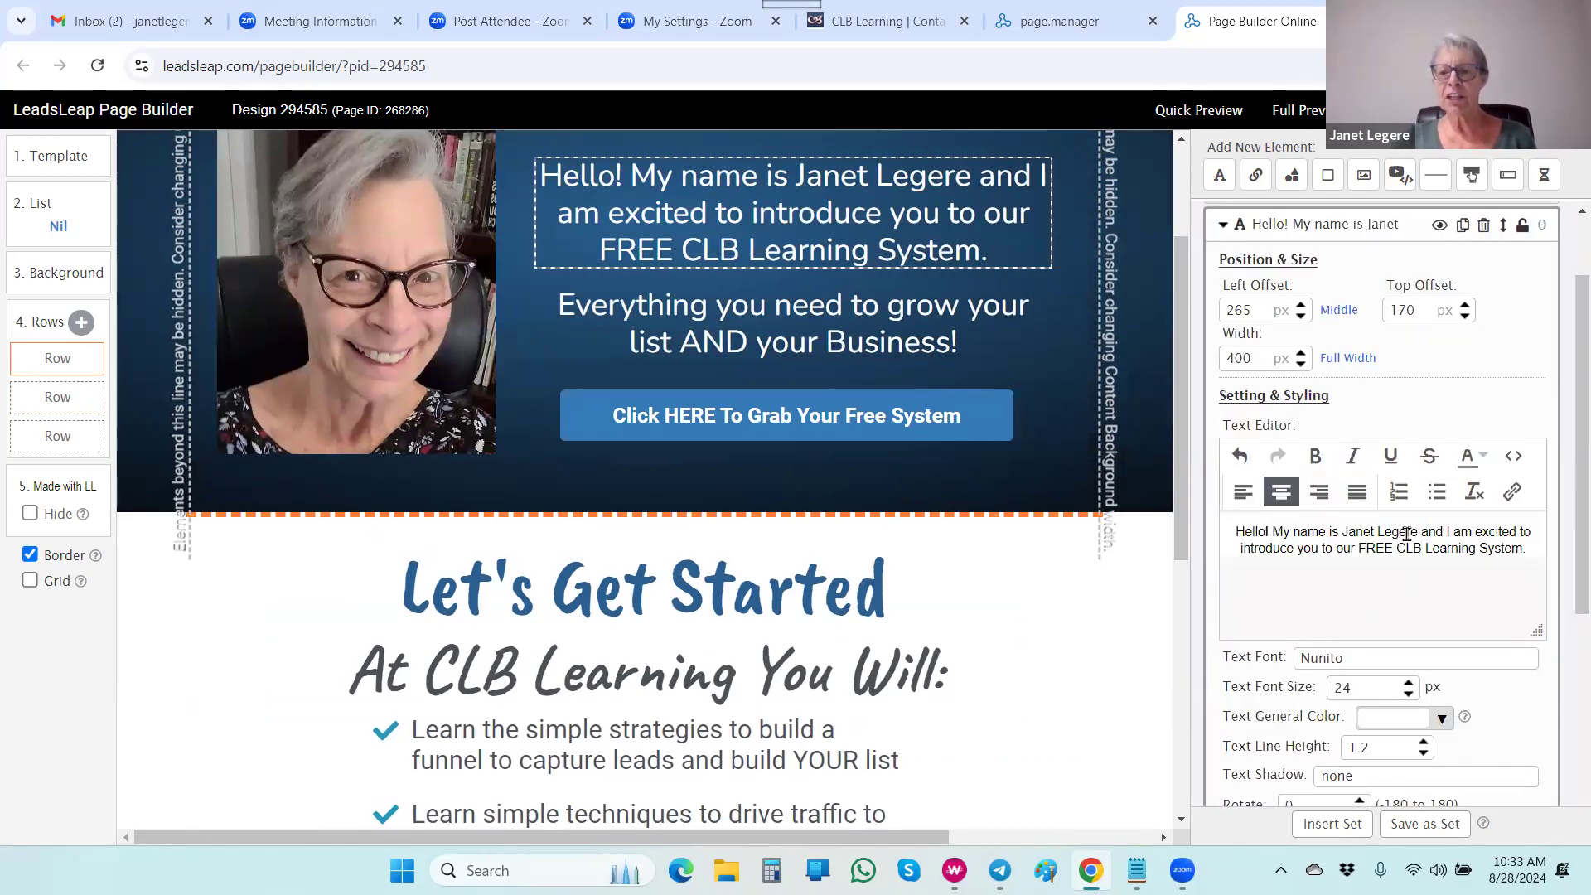
click(351, 243)
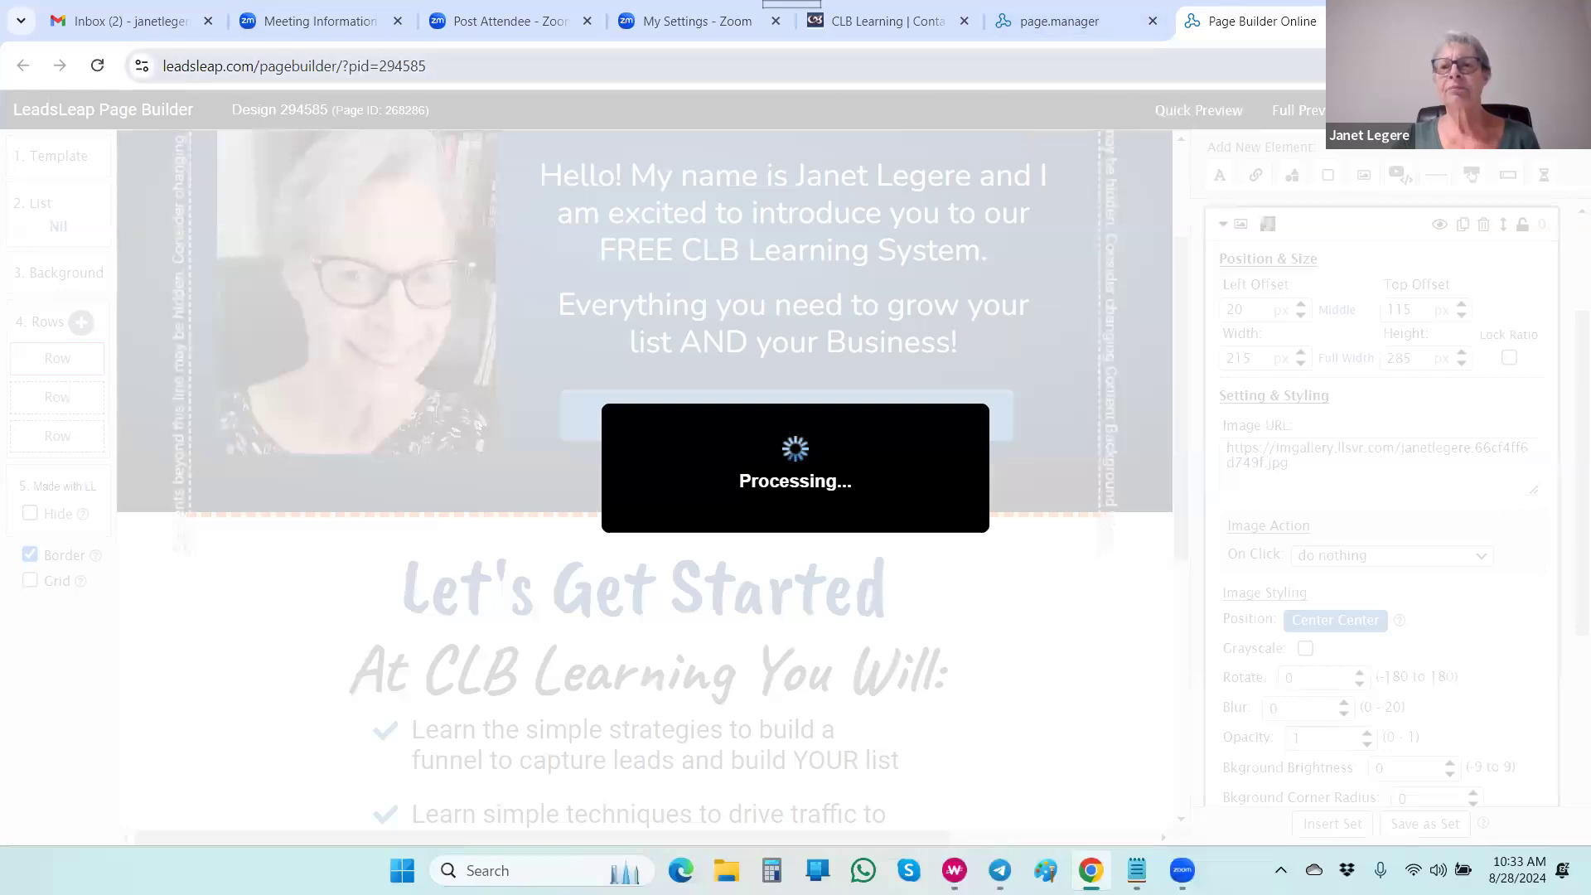
click(949, 191)
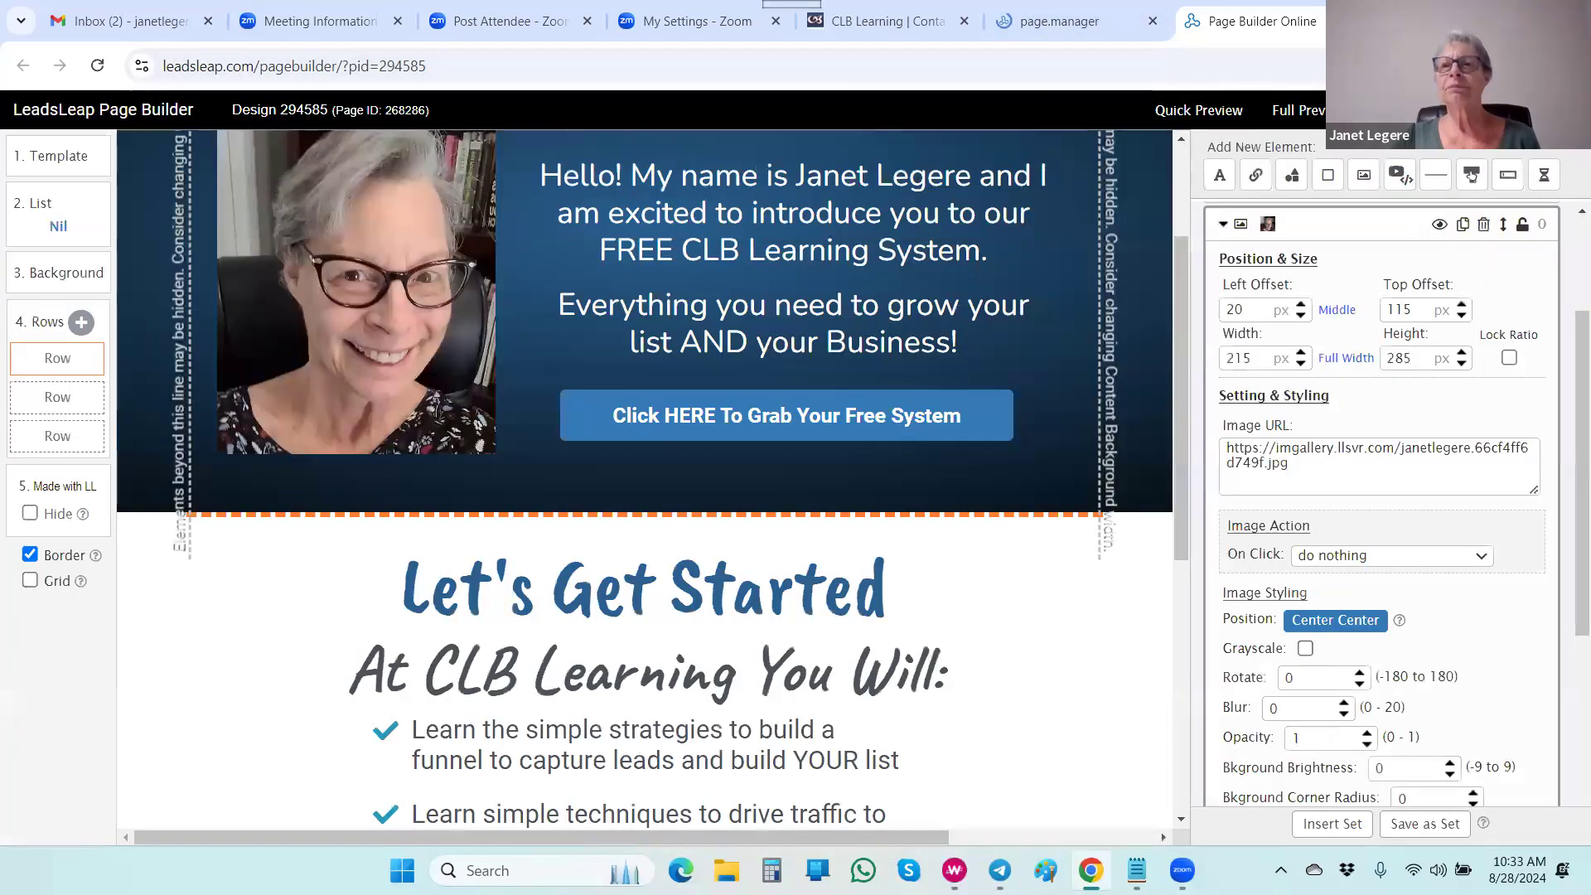
click(1066, 25)
- Create a new page campaign named 'CLB Capture' in Page Manager
click(1067, 24)
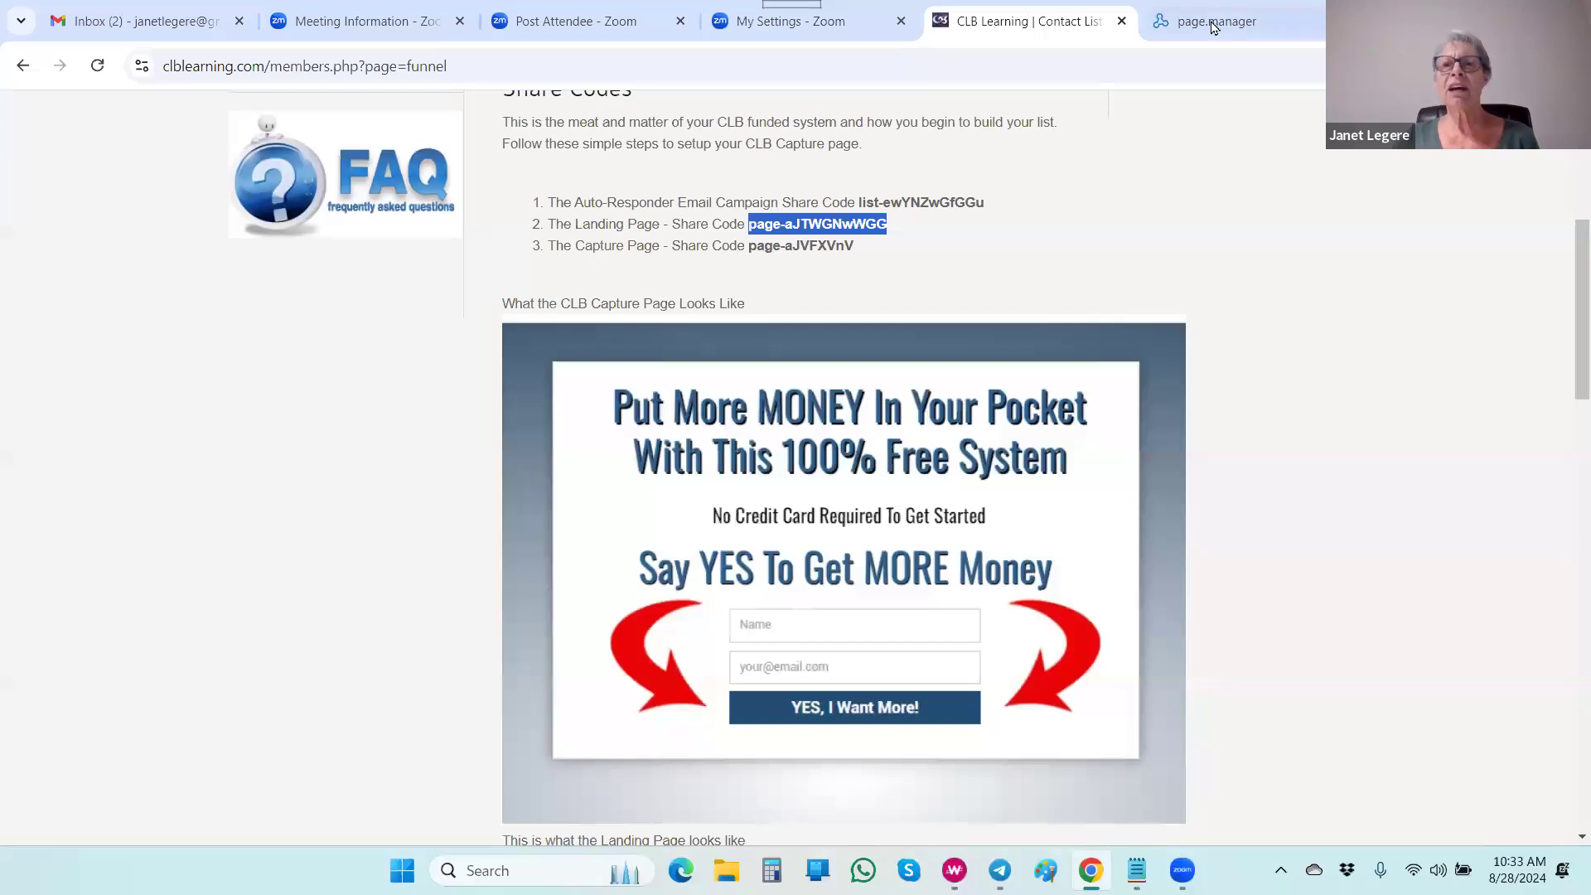
click(1215, 25)
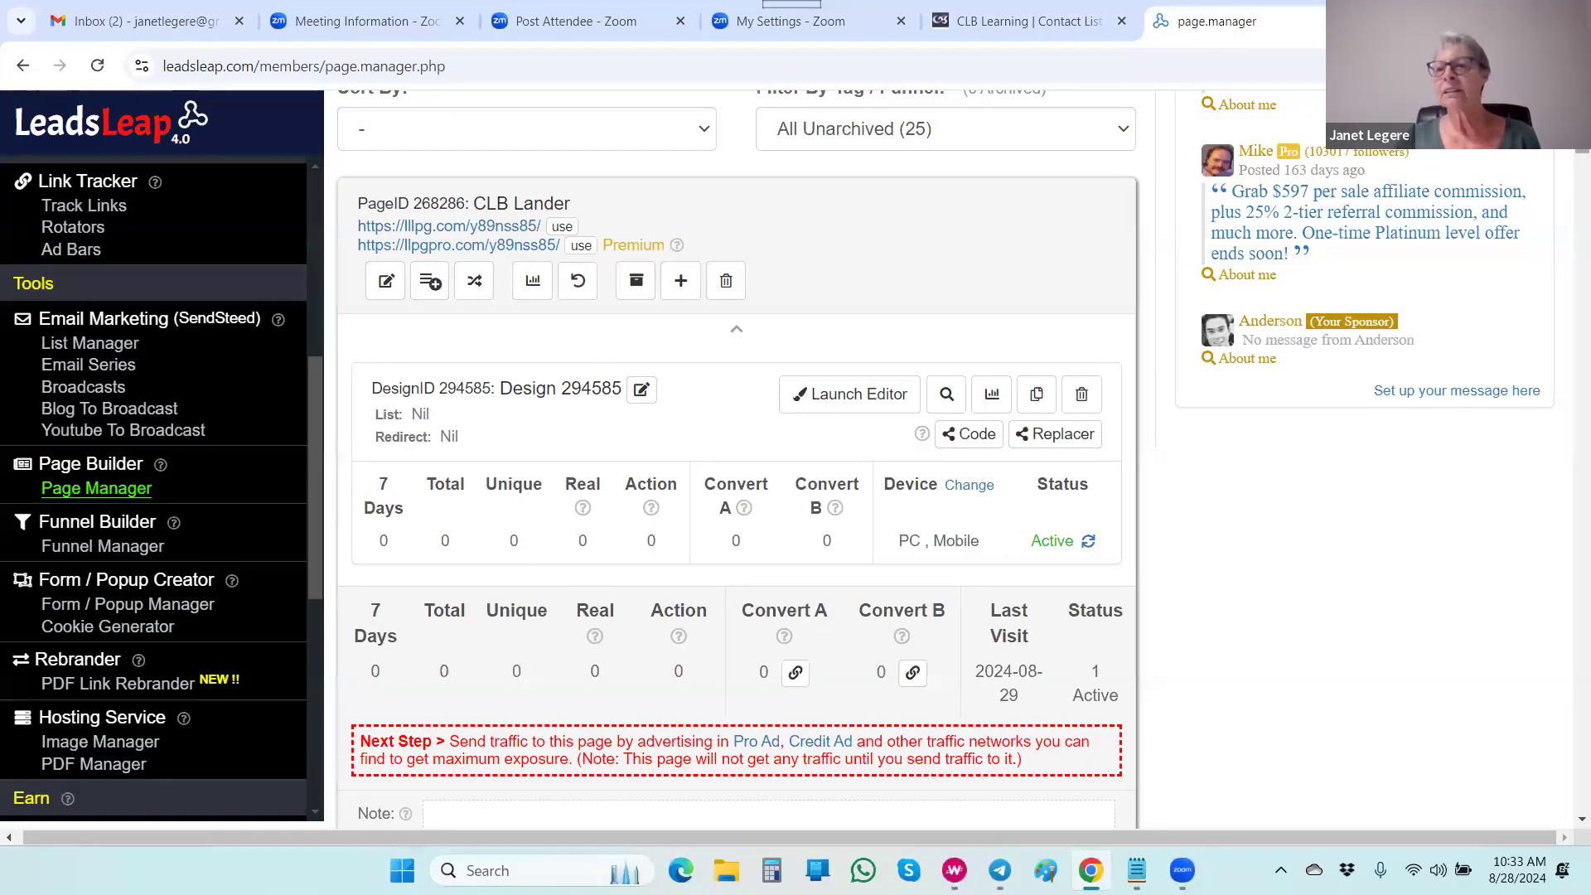
click(457, 346)
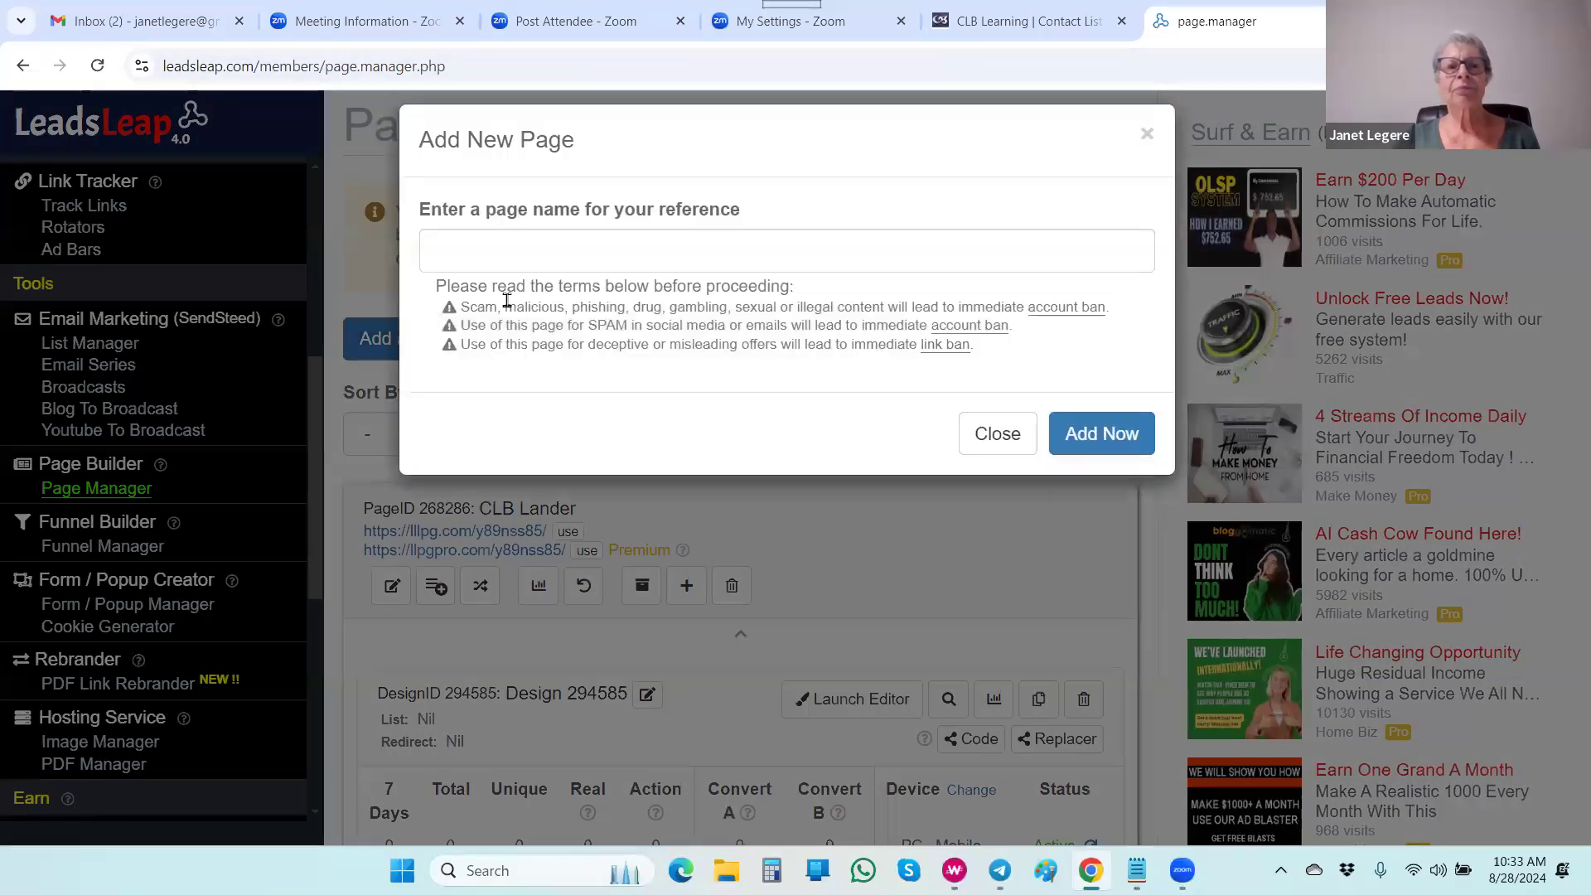
click(528, 263)
text(CLB Capture Page)
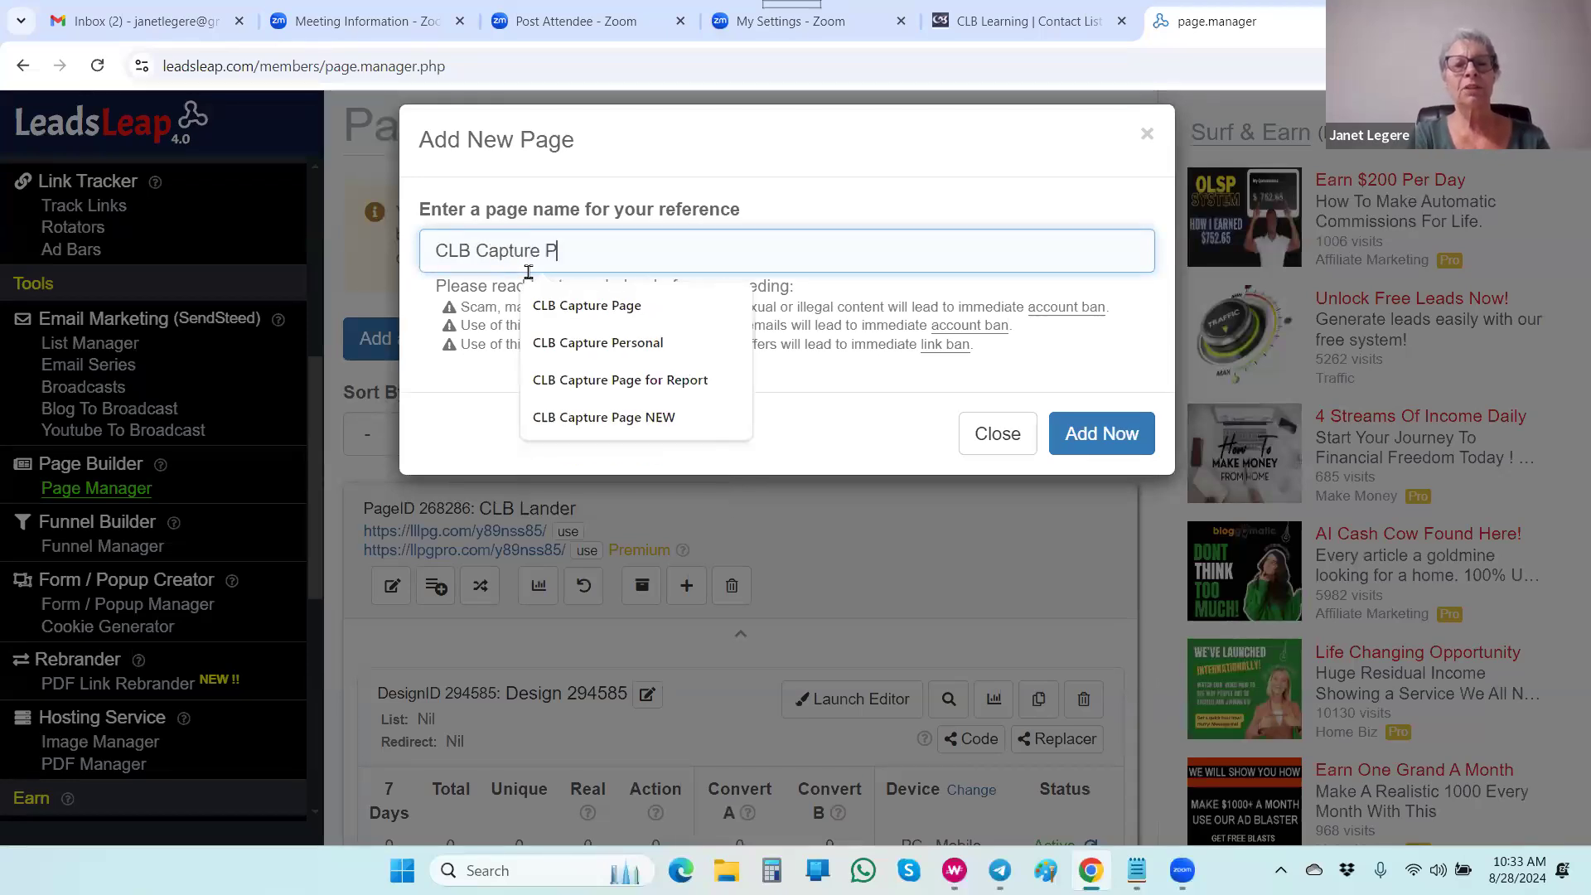
key(BackSpace)
key(BackSpace)
key(BackSpace)
key(BackSpace)
key(BackSpace)
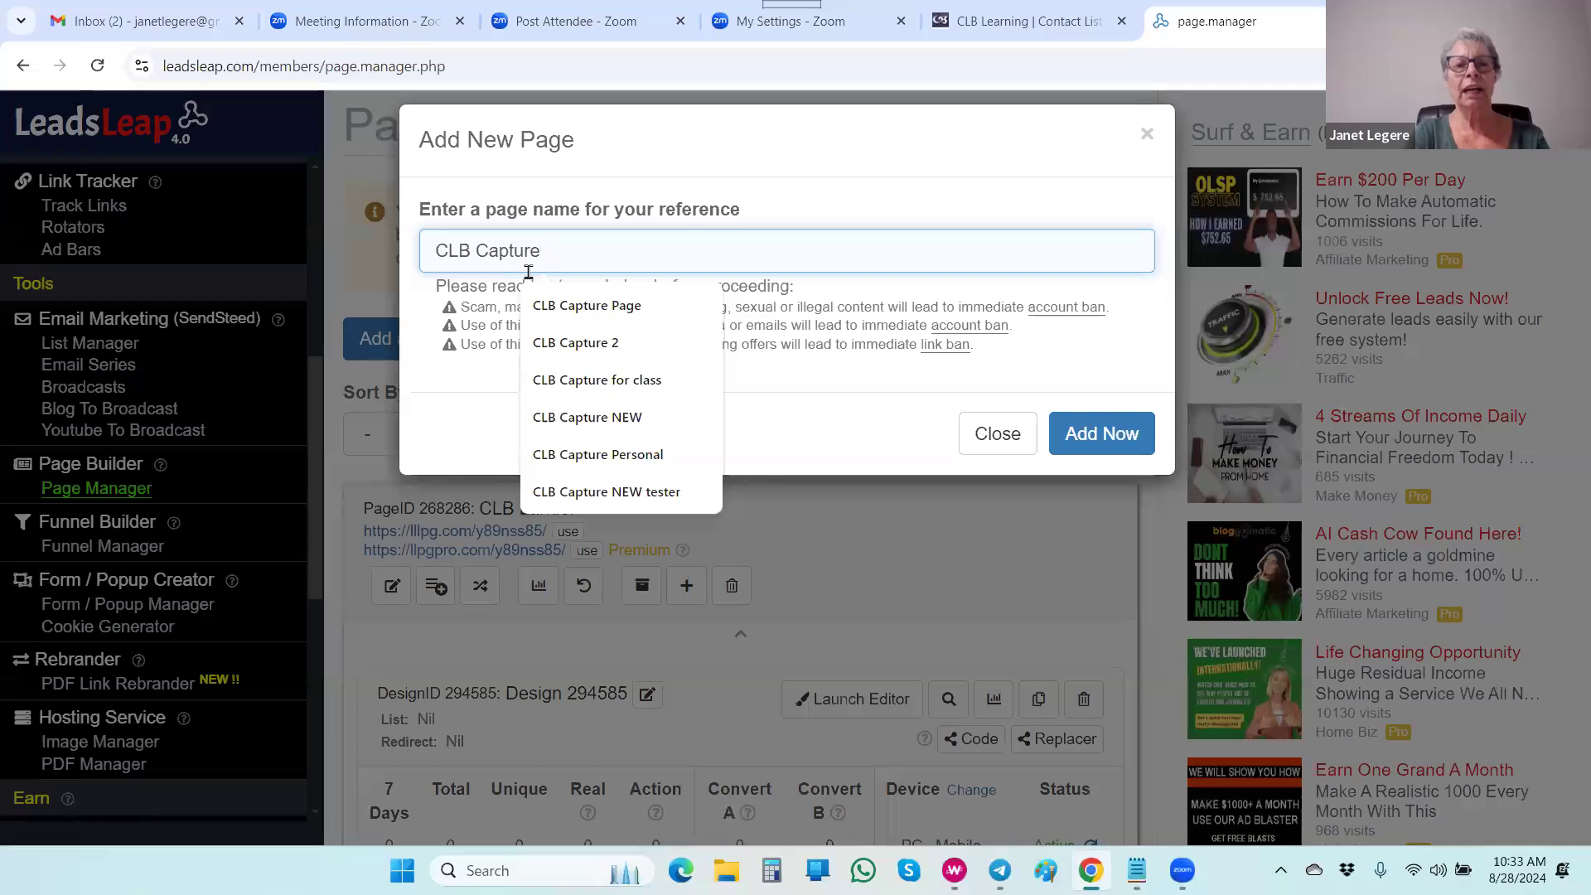
click(1116, 439)
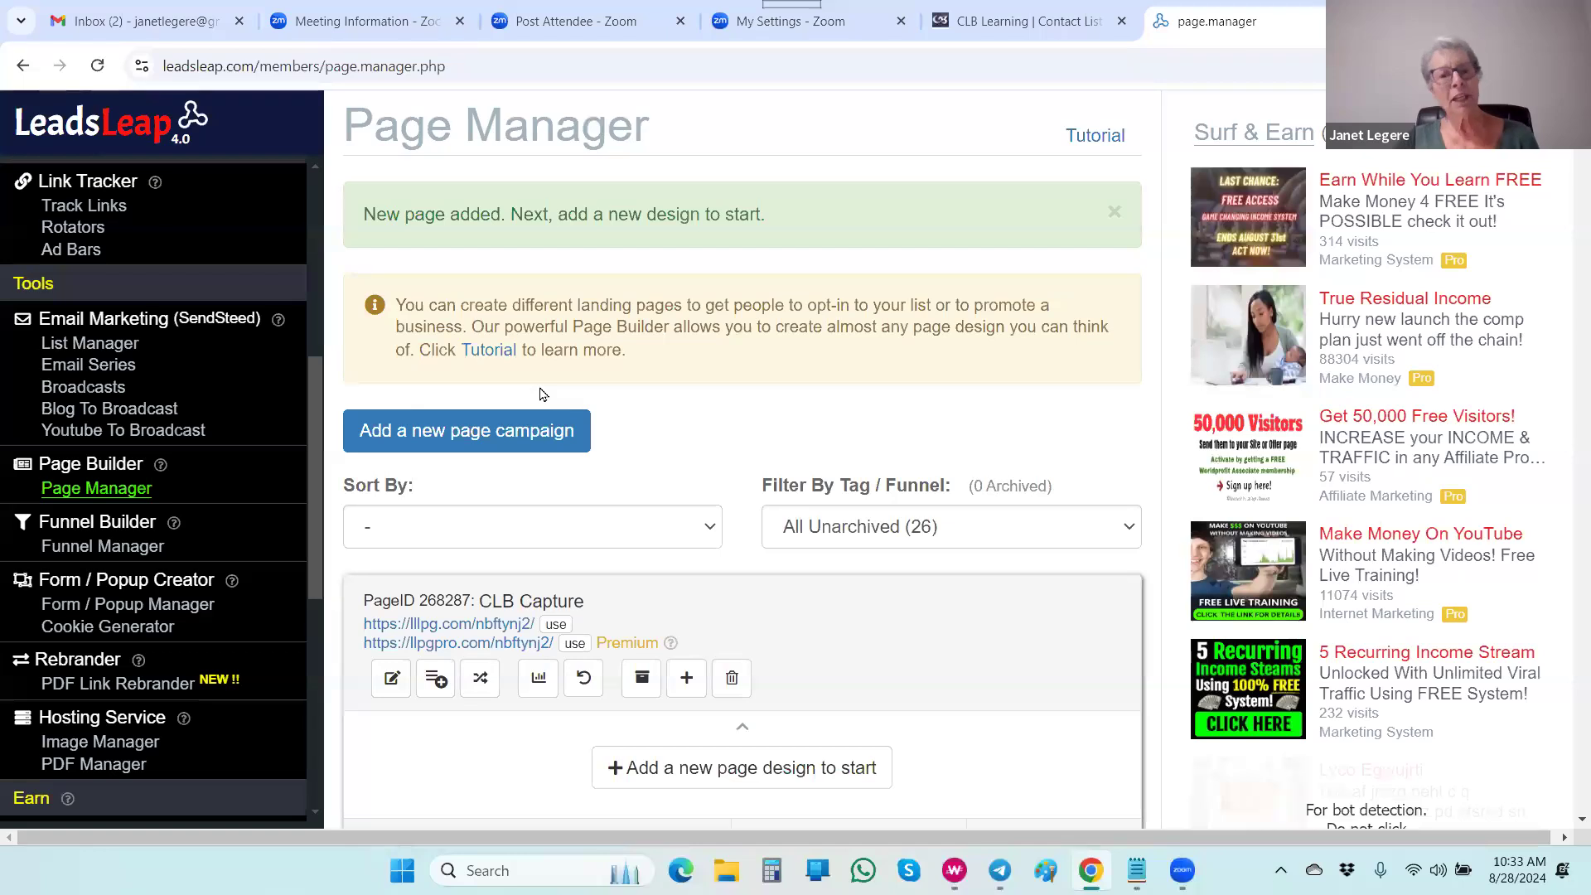
- Import the Capture Page share code as the new page's design and open it for editing
scroll(617, 489, down, 3)
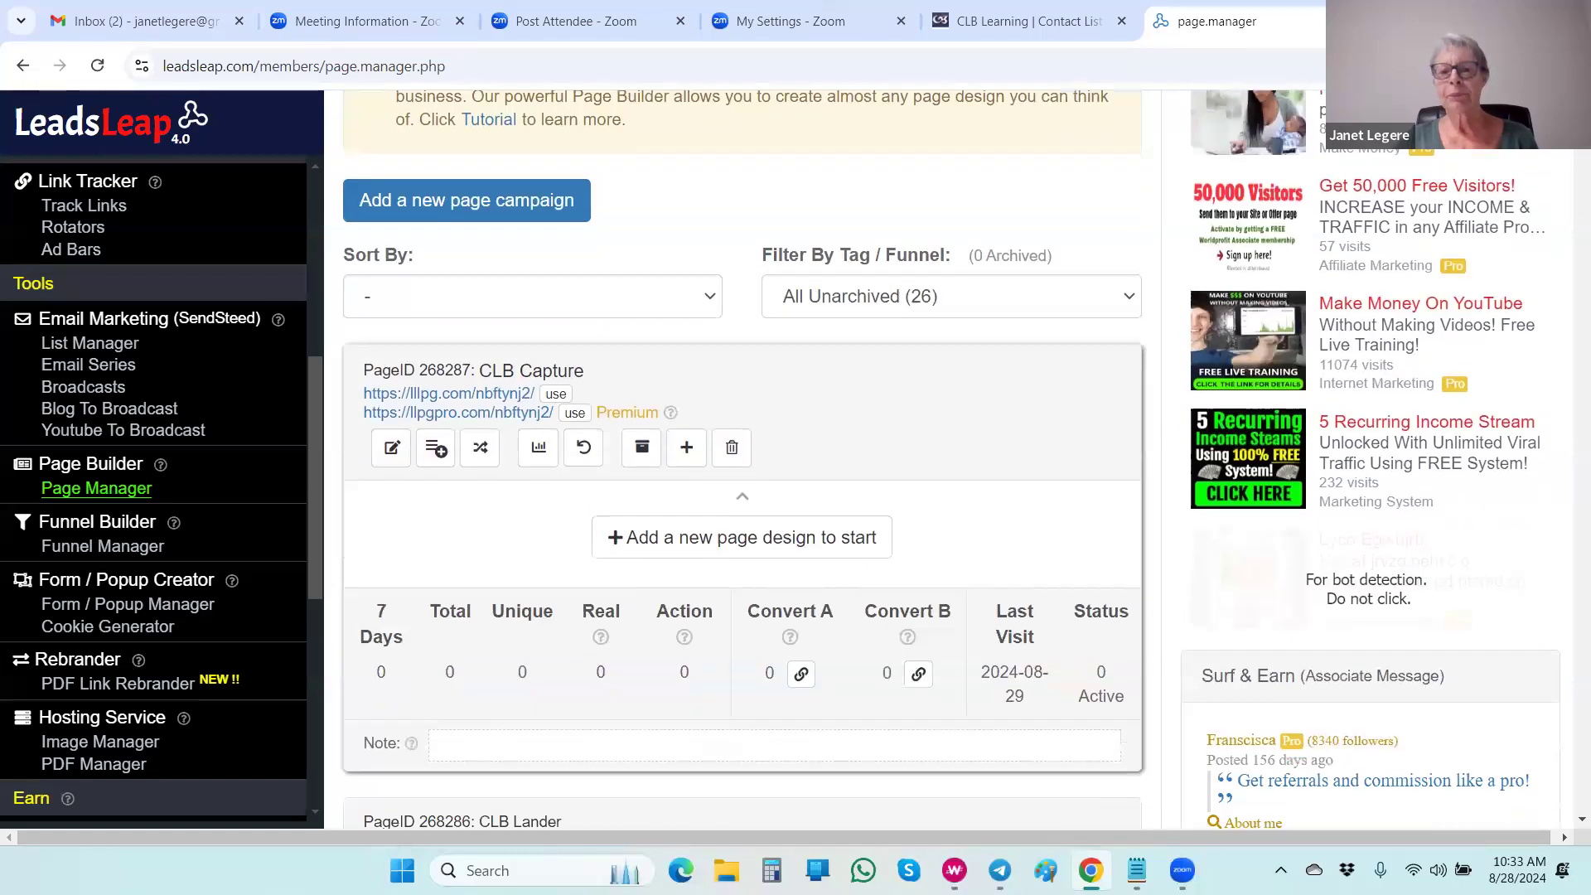
click(770, 477)
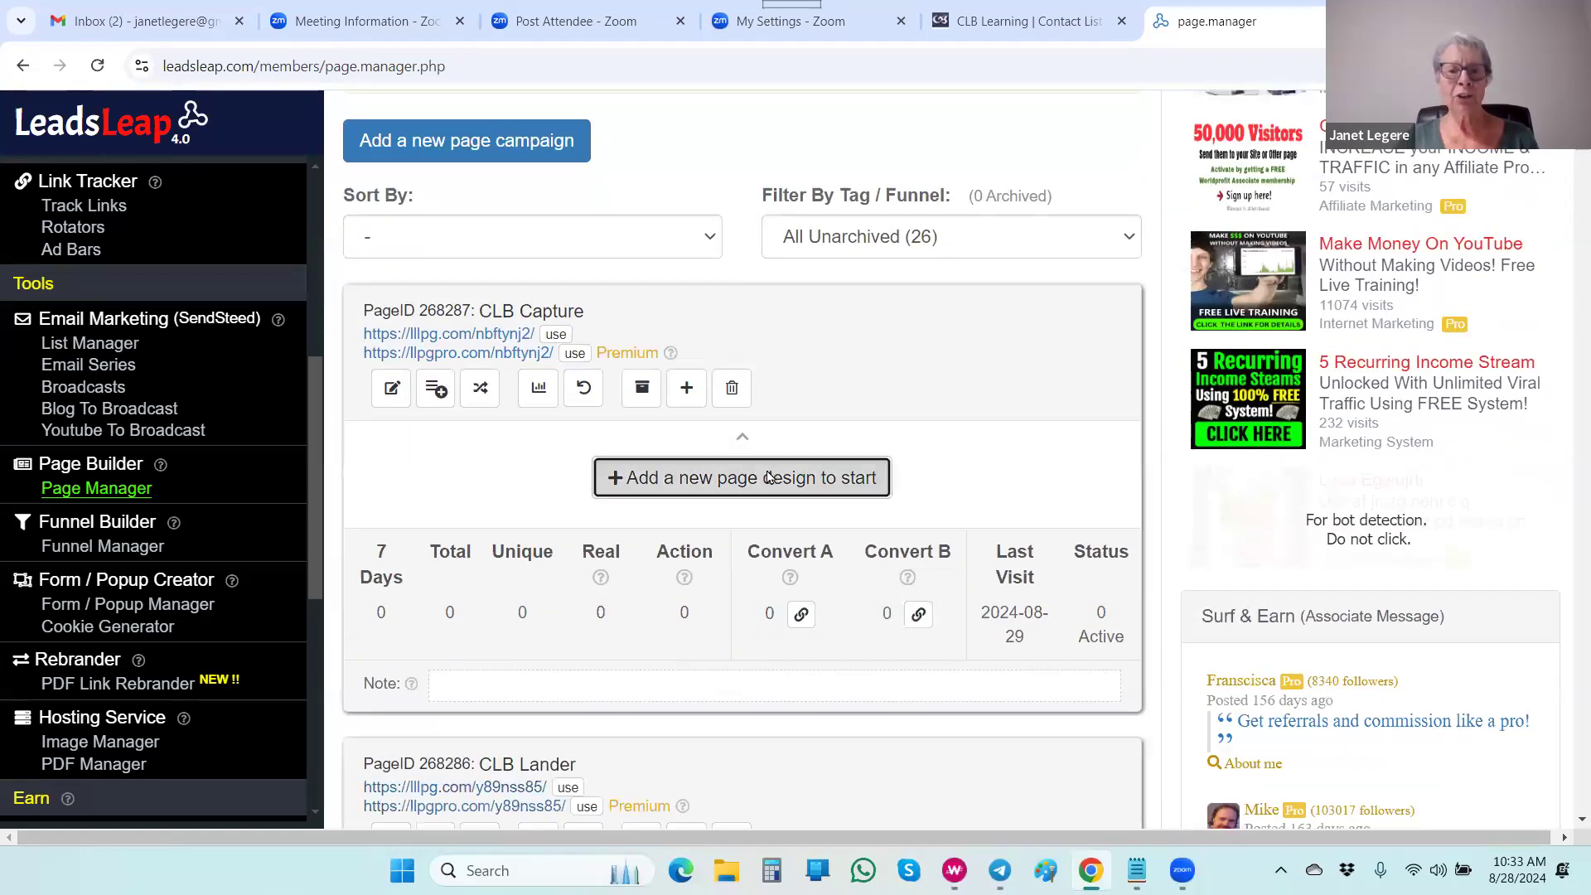
click(979, 280)
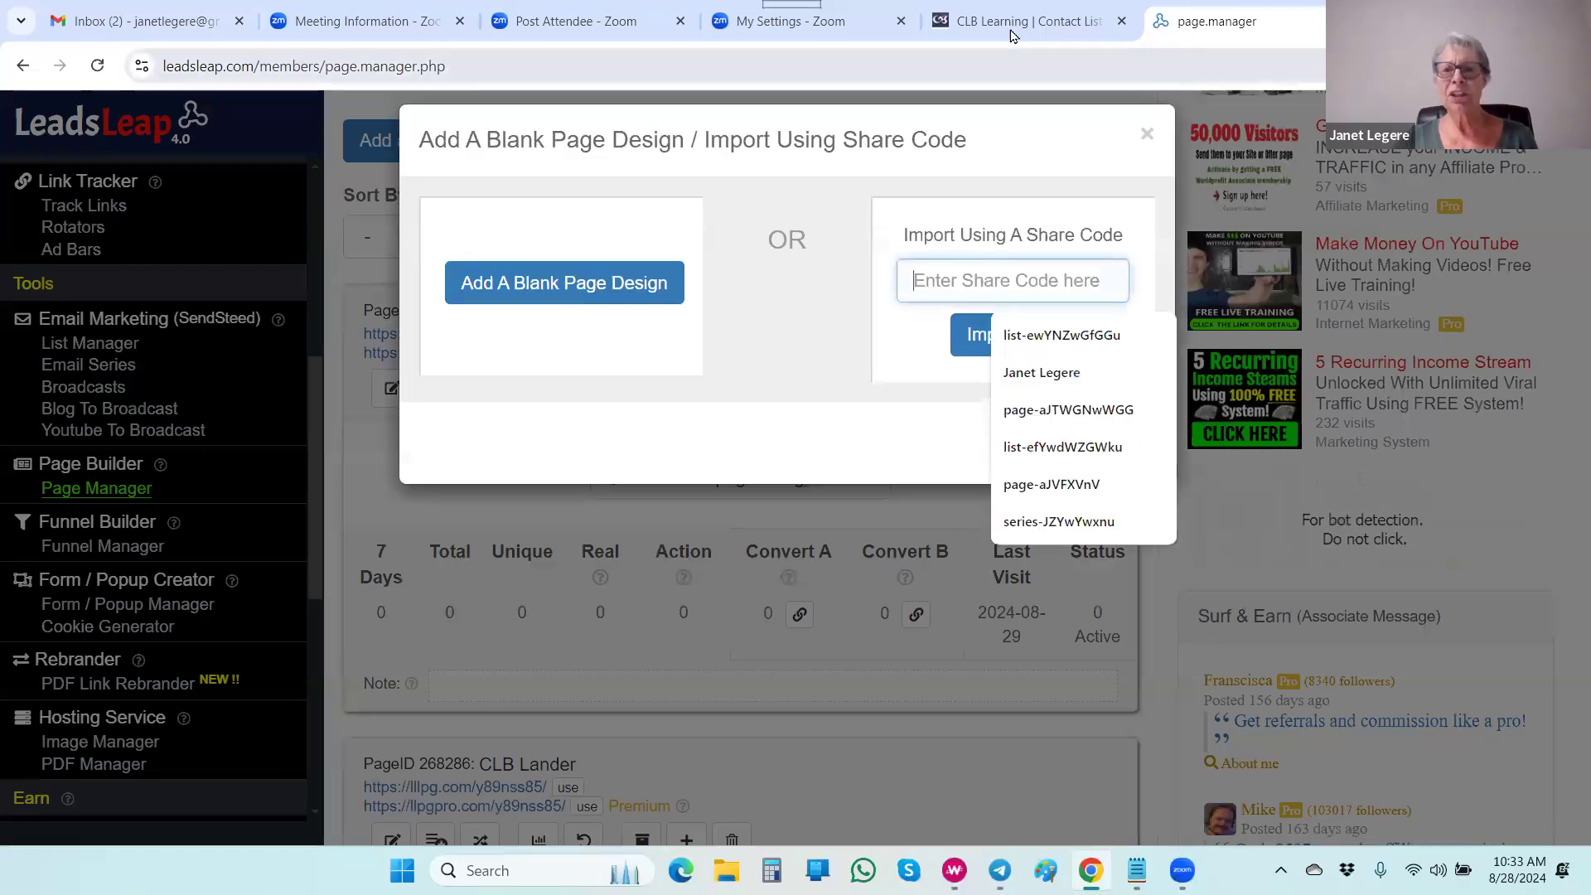
click(1020, 22)
drag(862, 252, 801, 243)
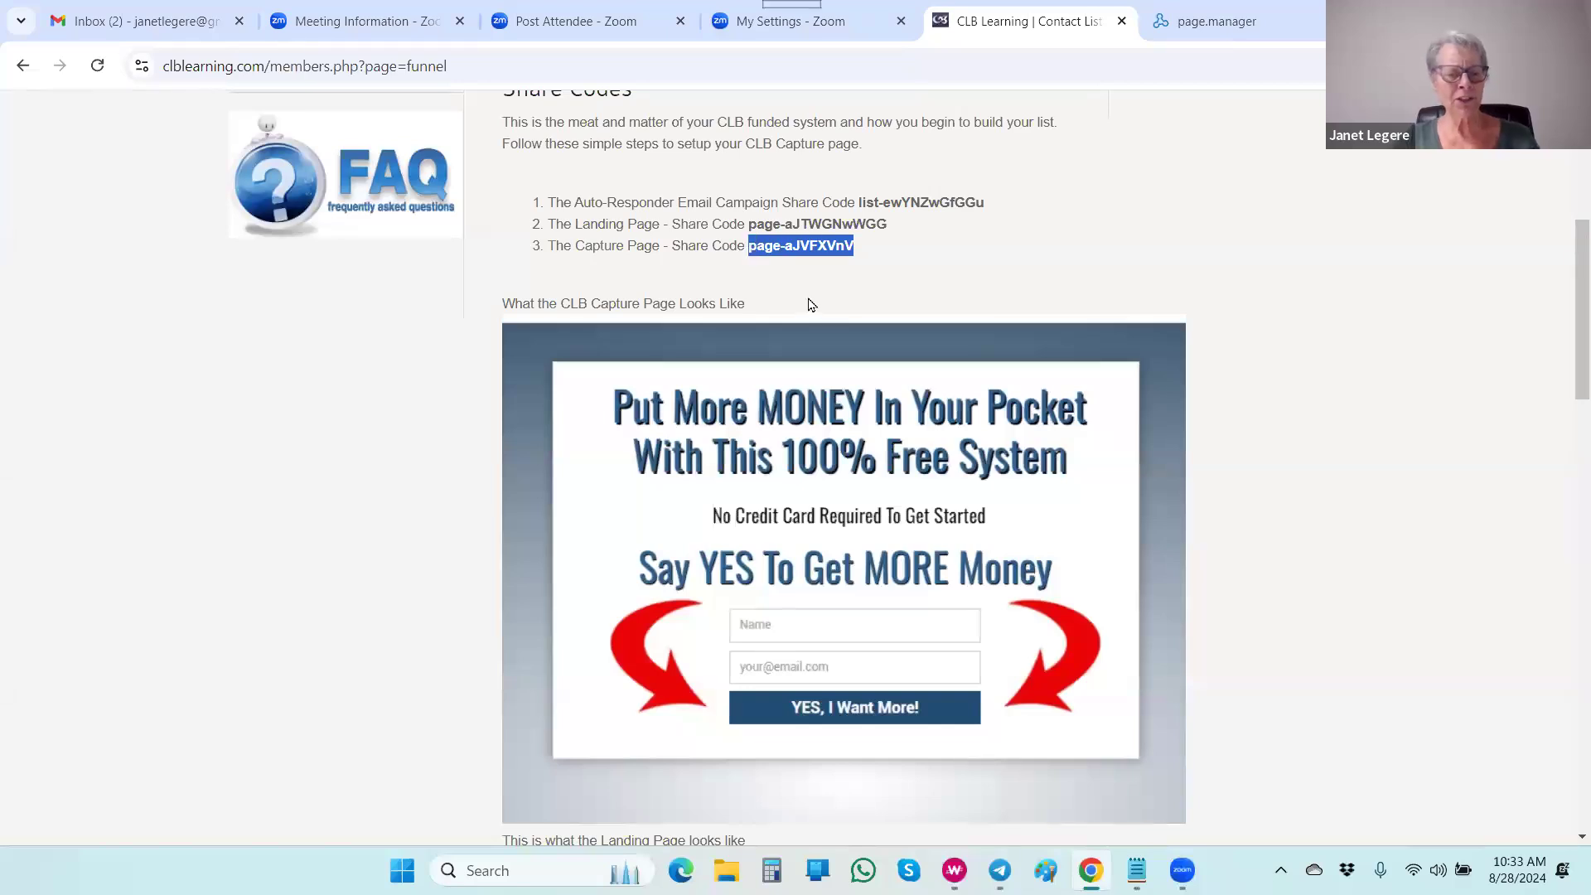
click(1210, 21)
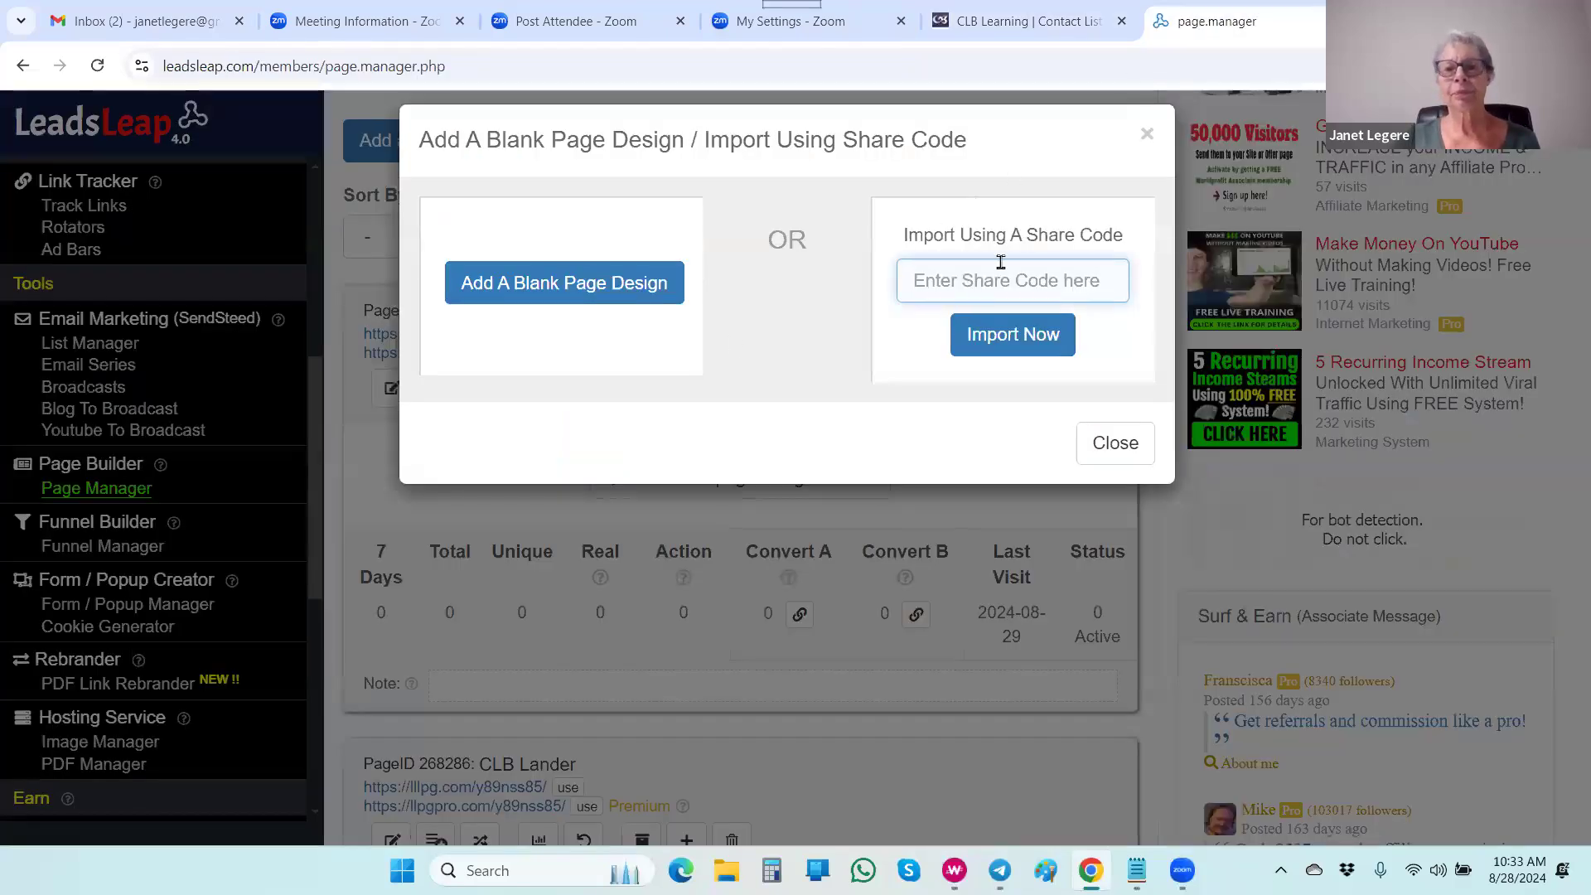
key(ctrl+v)
click(1007, 334)
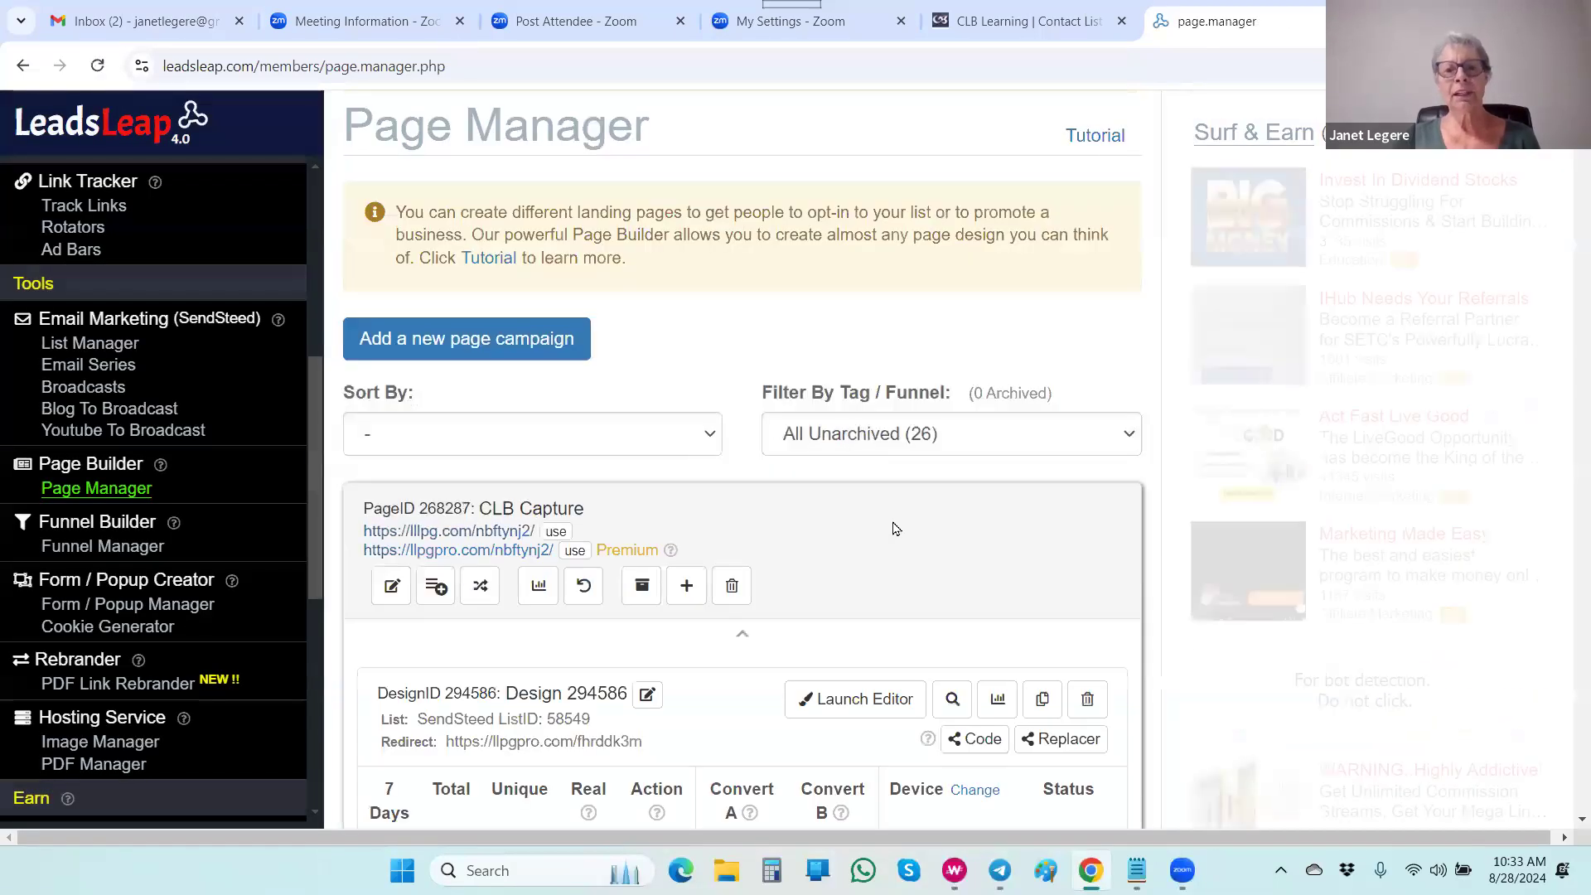
click(853, 698)
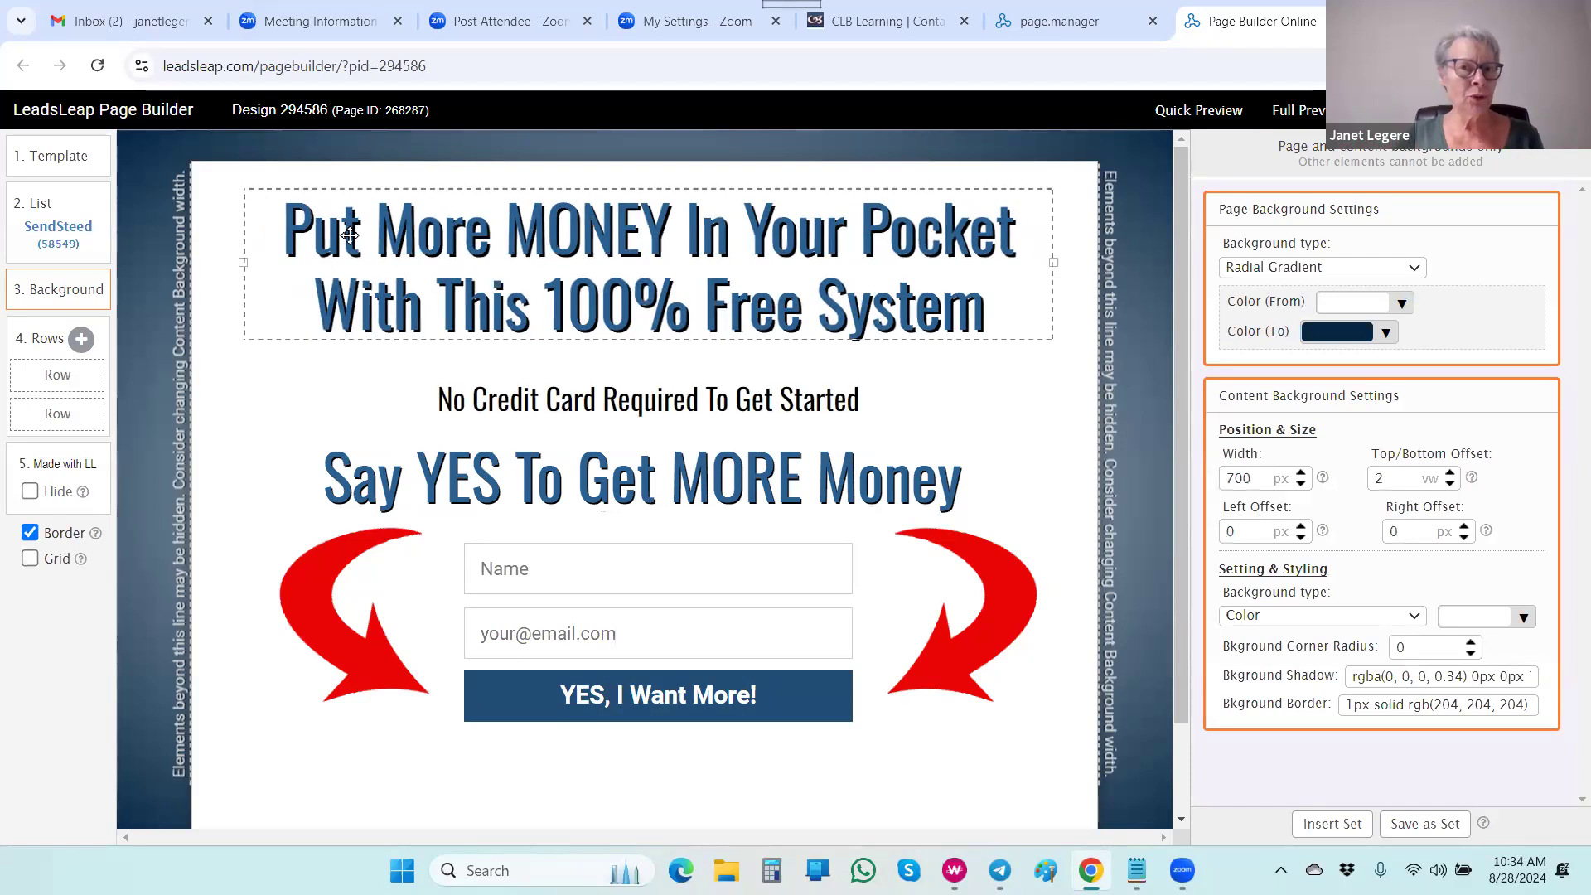
- Prefix the headline with the owner's name plus 'Invites You To' and remove the break after 'Your Pocket'
click(296, 218)
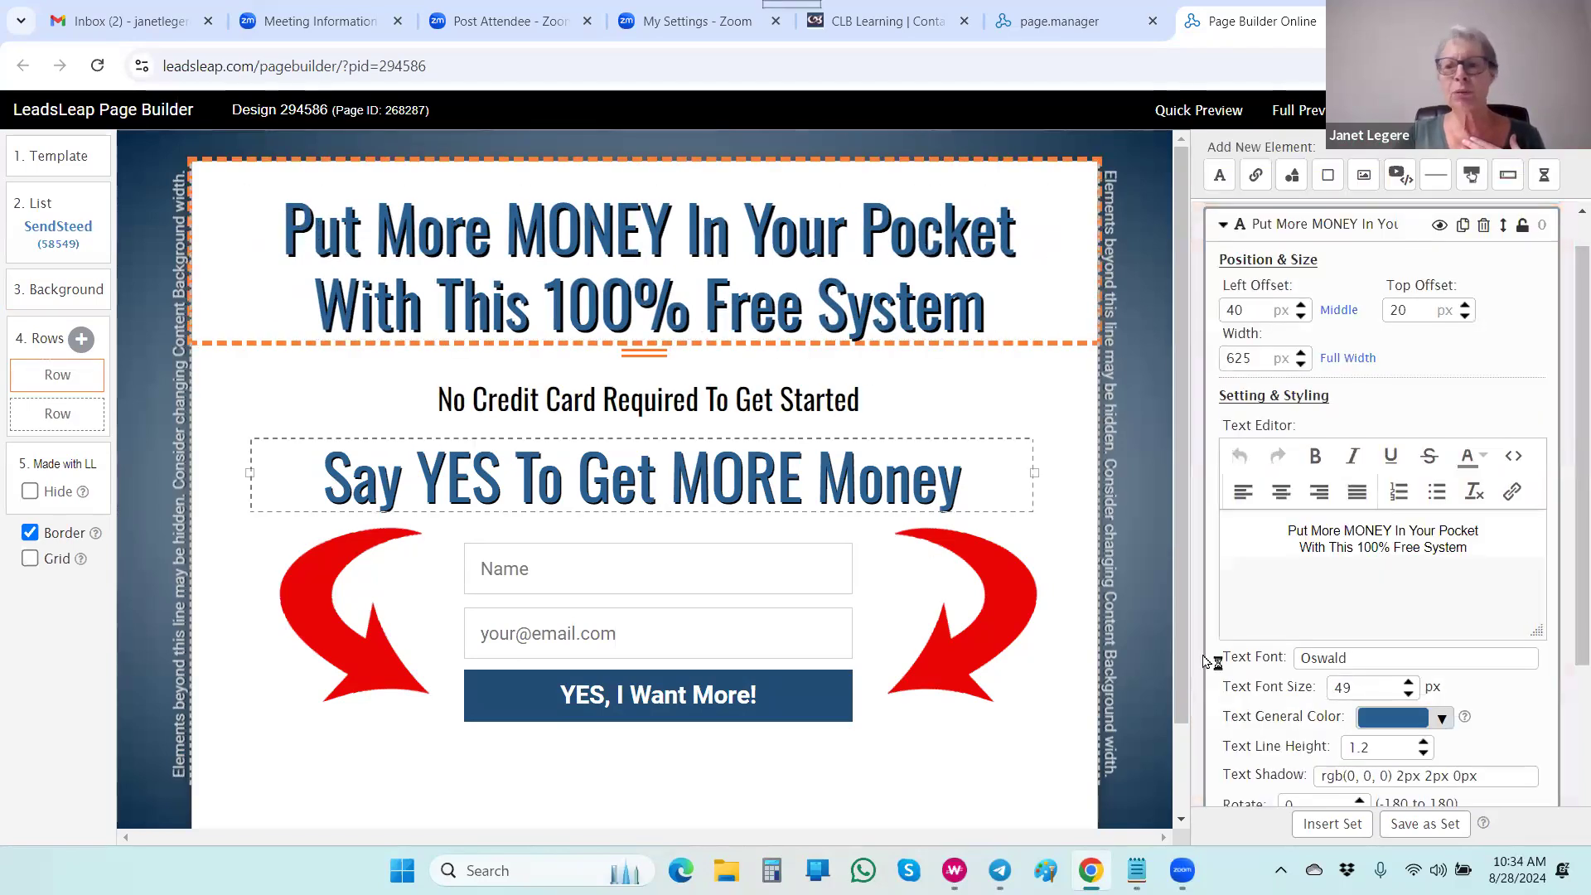
click(1289, 531)
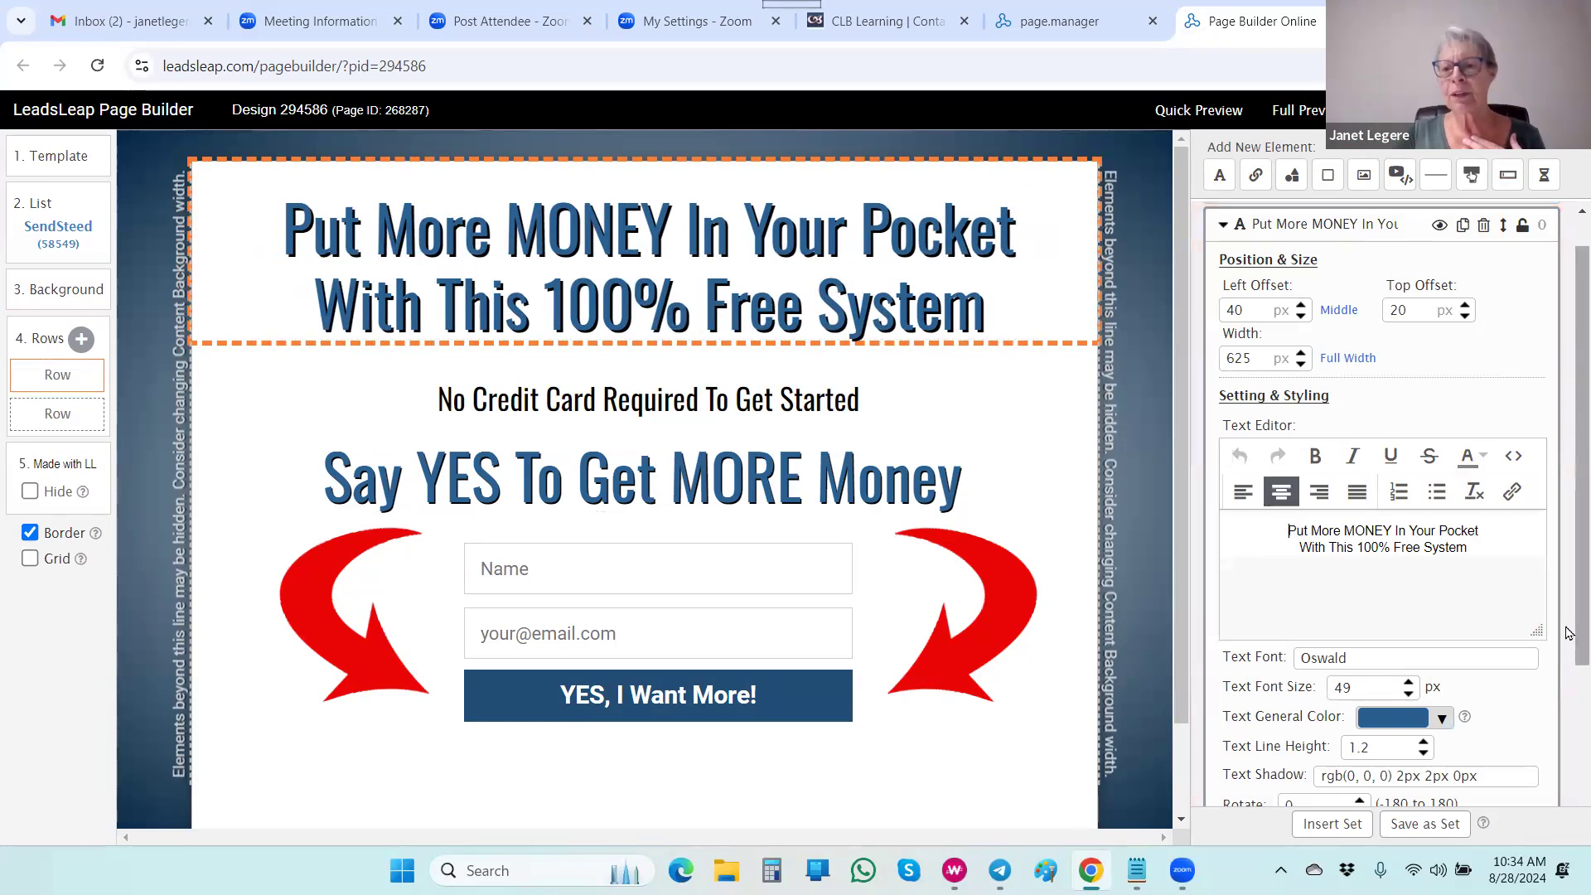
text(Janet Legere I)
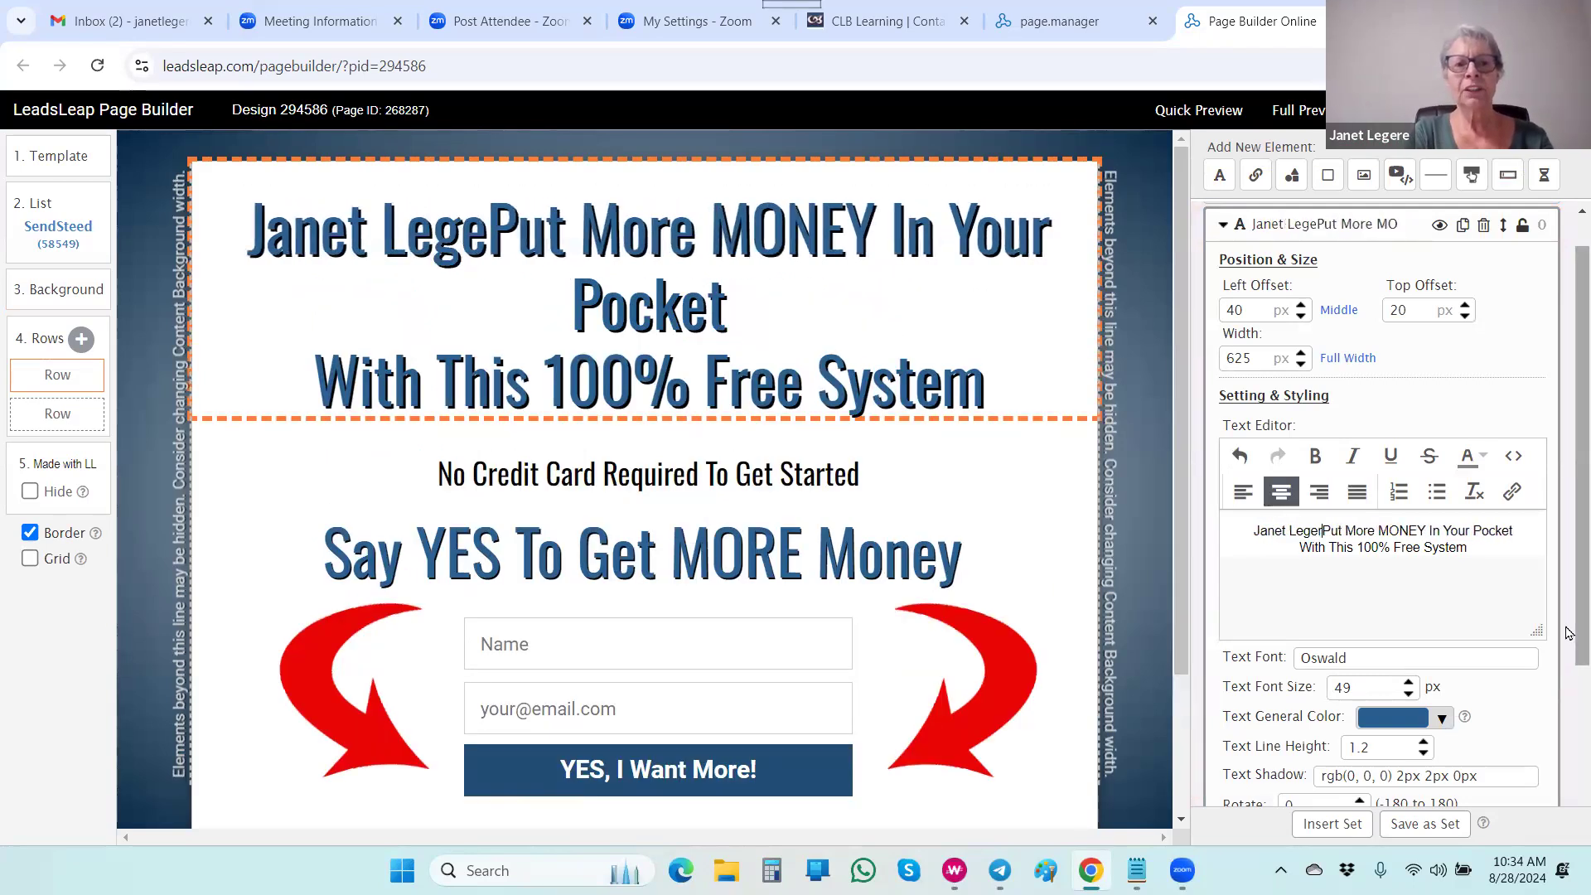
text(nvites )
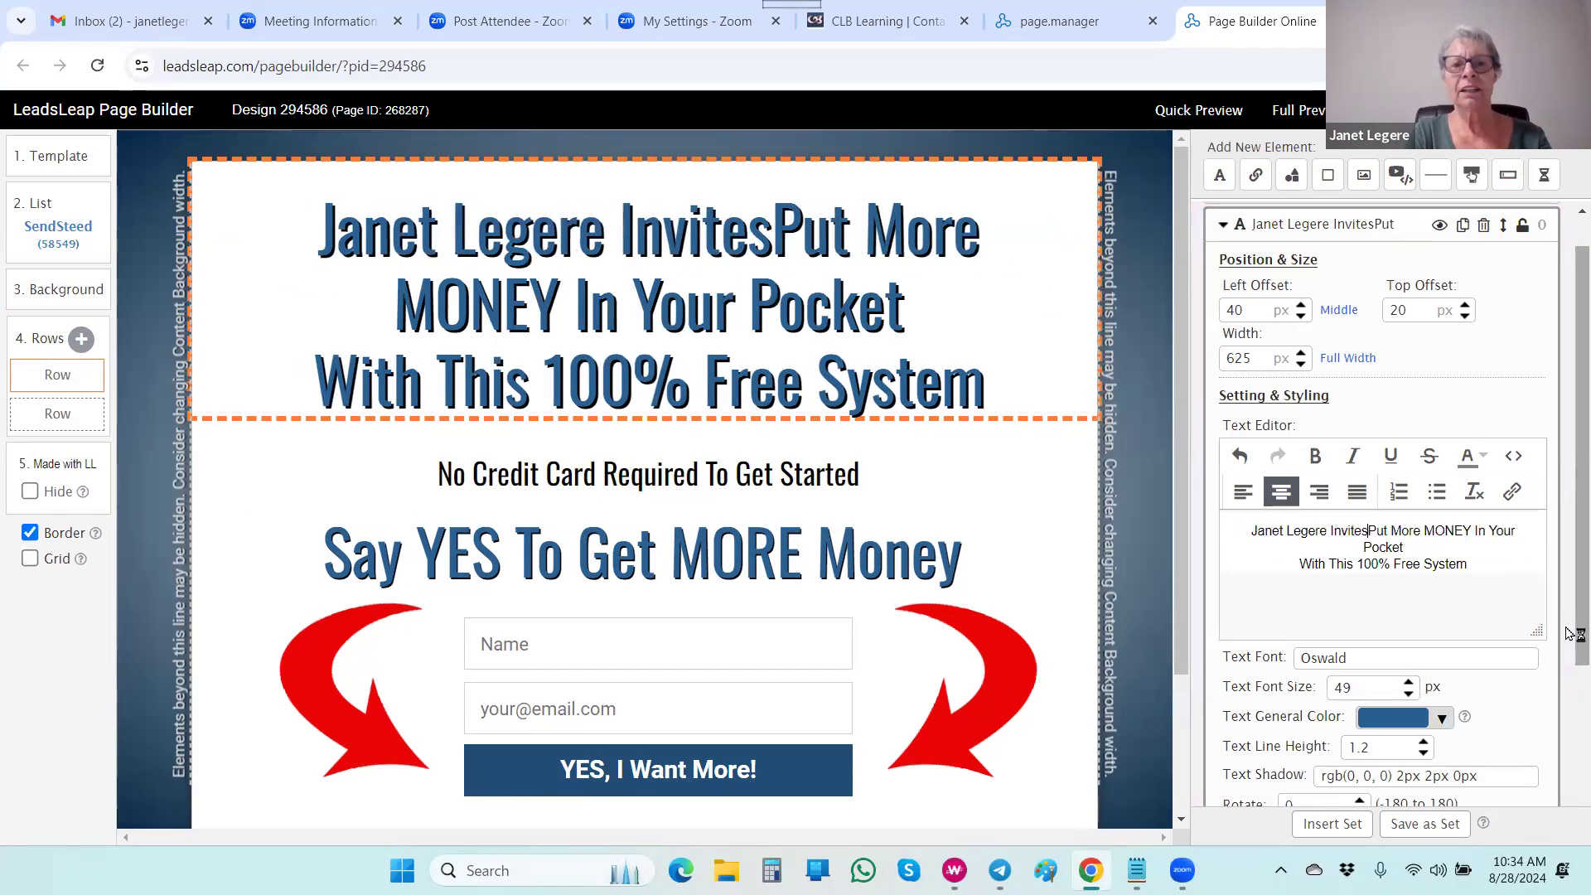
text(You To)
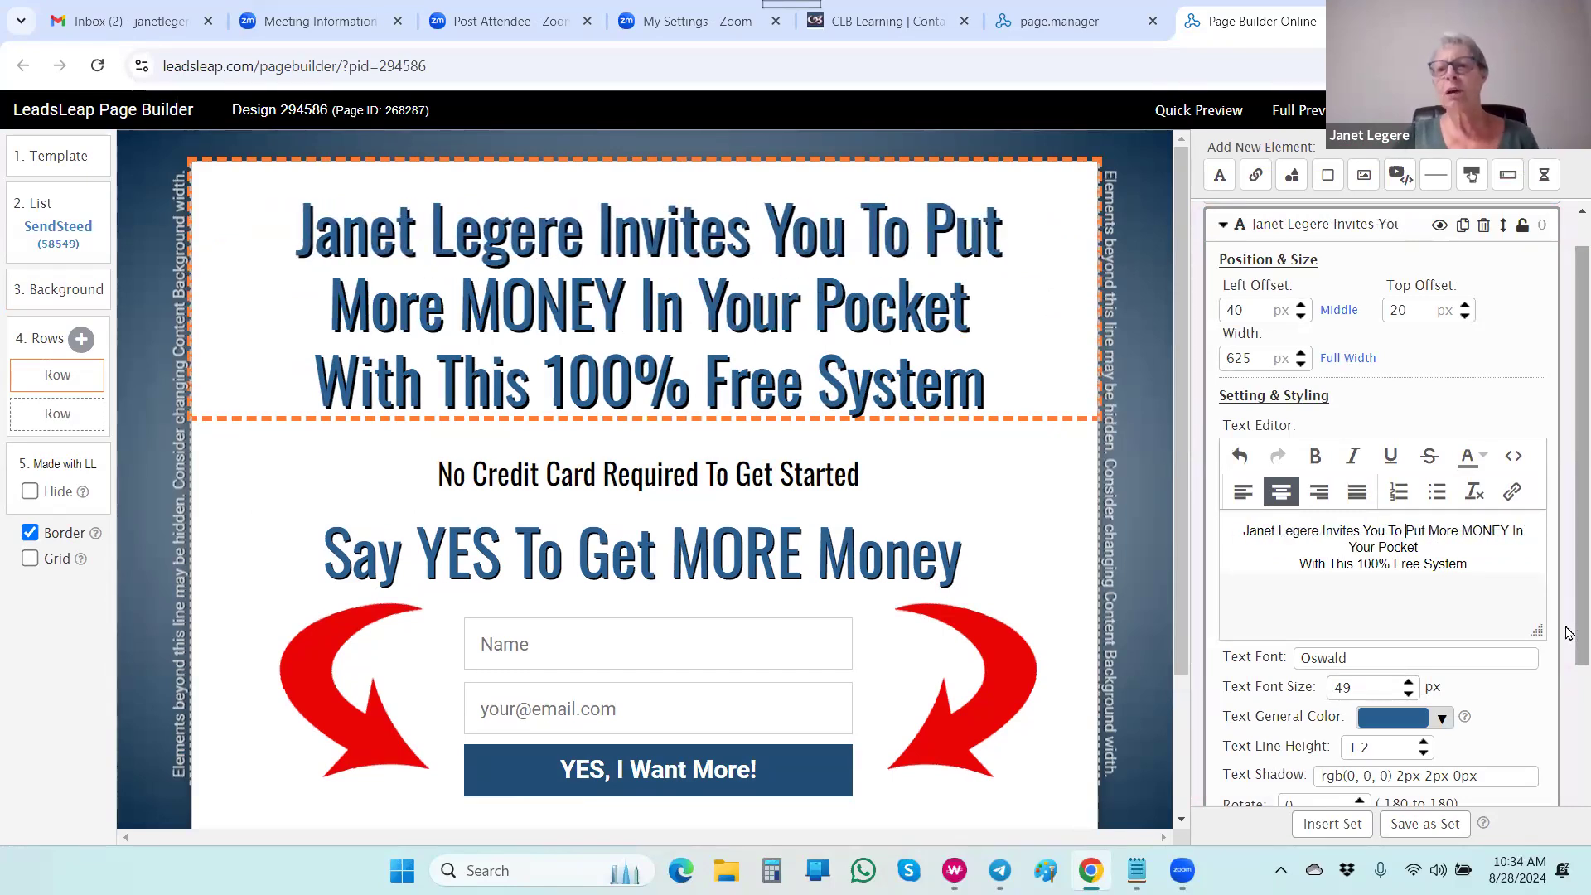
click(1429, 537)
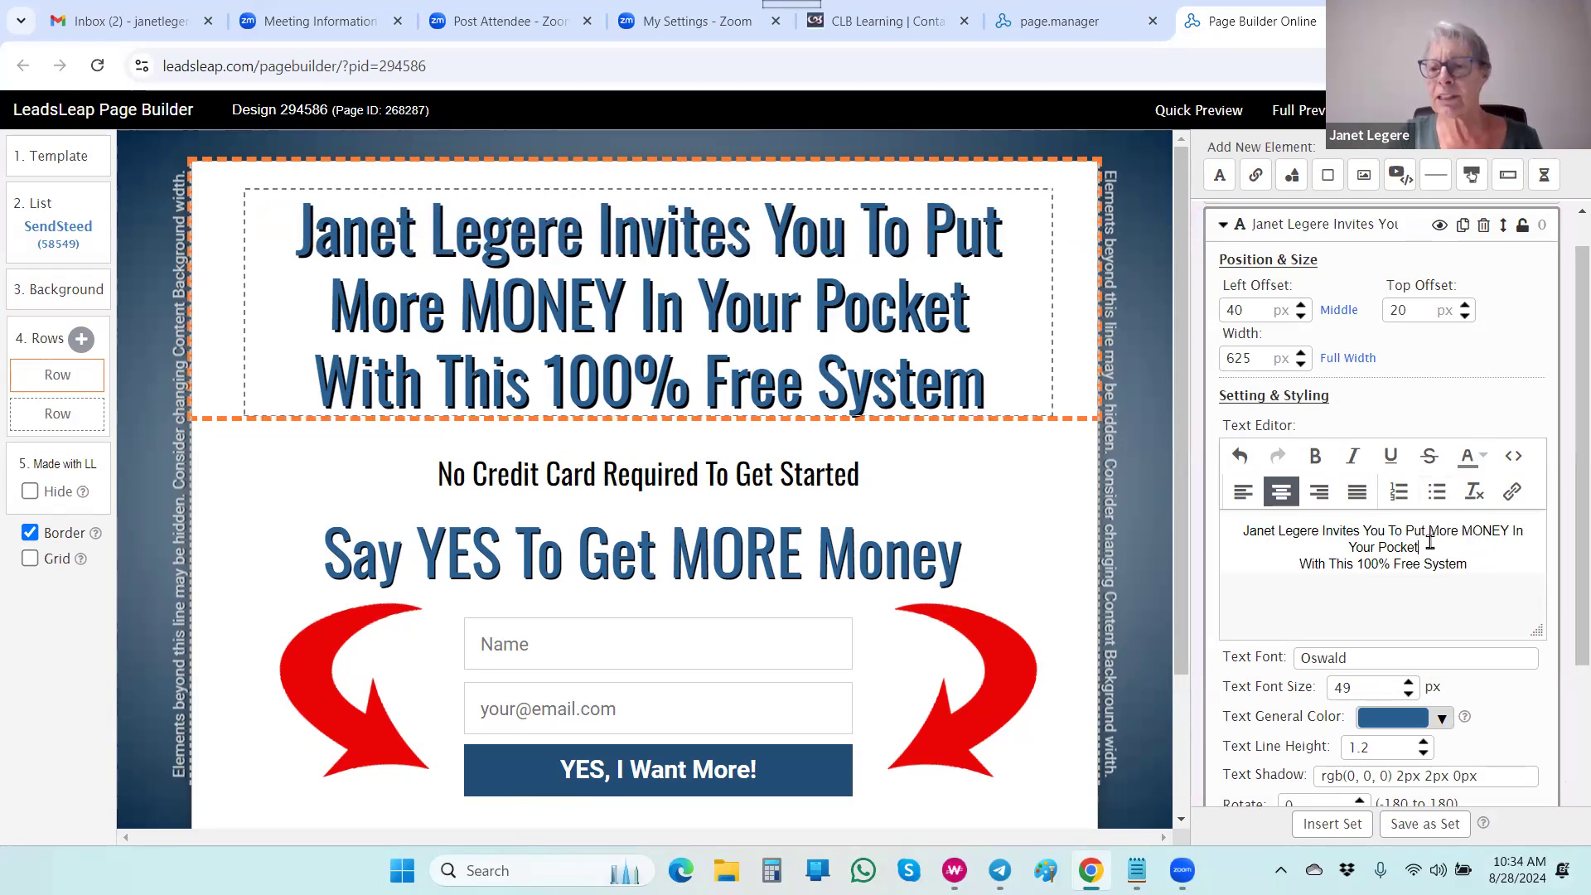
key(Delete)
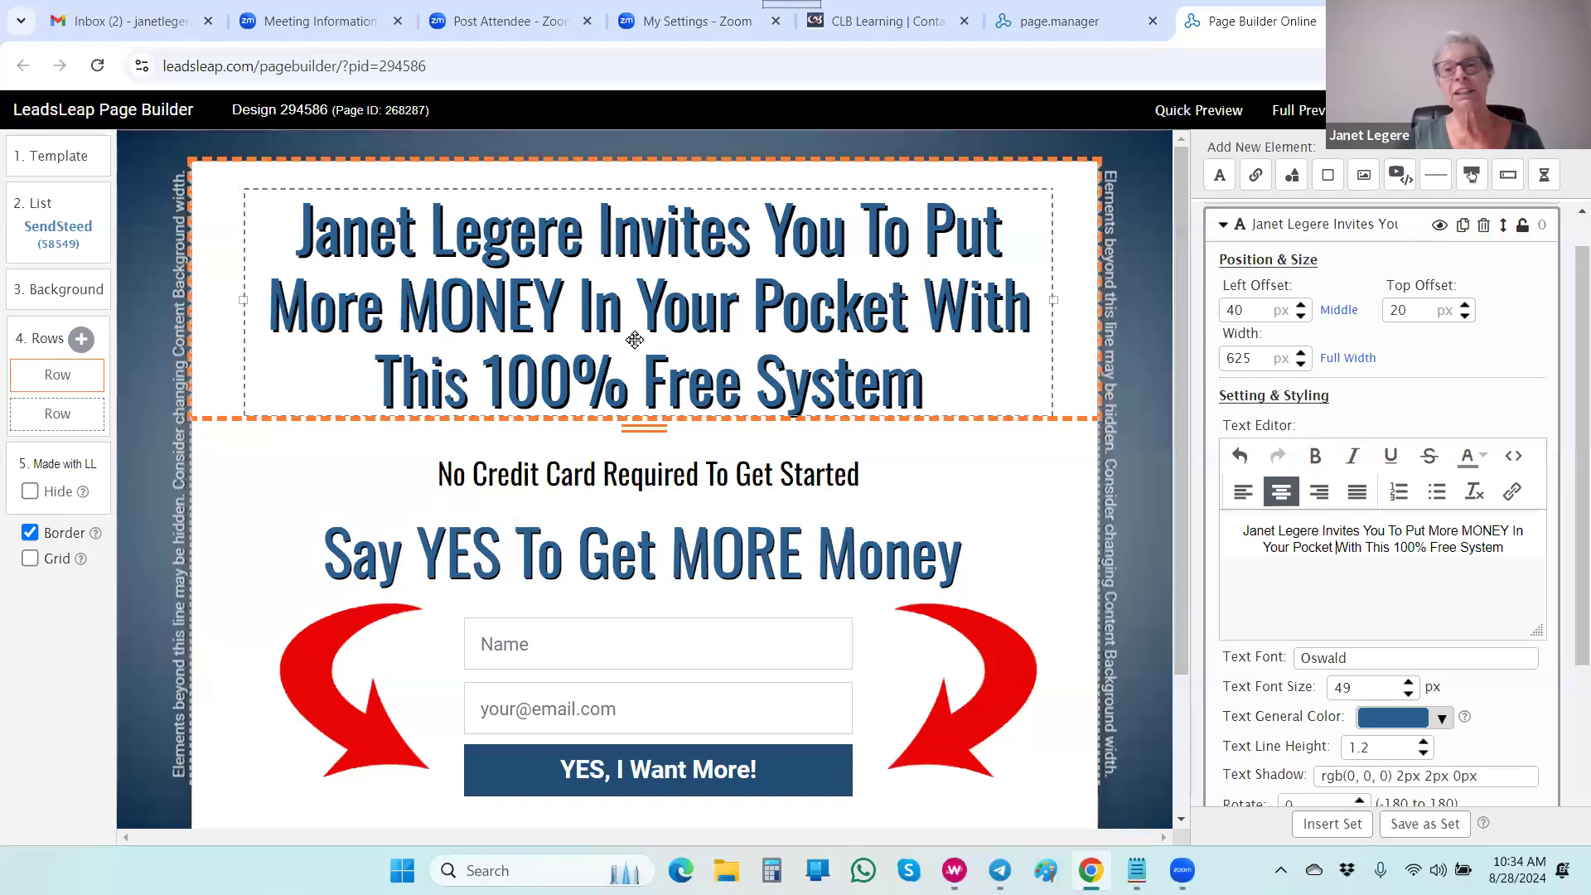
- Set the opt-in list to CLB Learning Contacts (90902) and the redirect to CLB Lander's llpgpro link
click(44, 221)
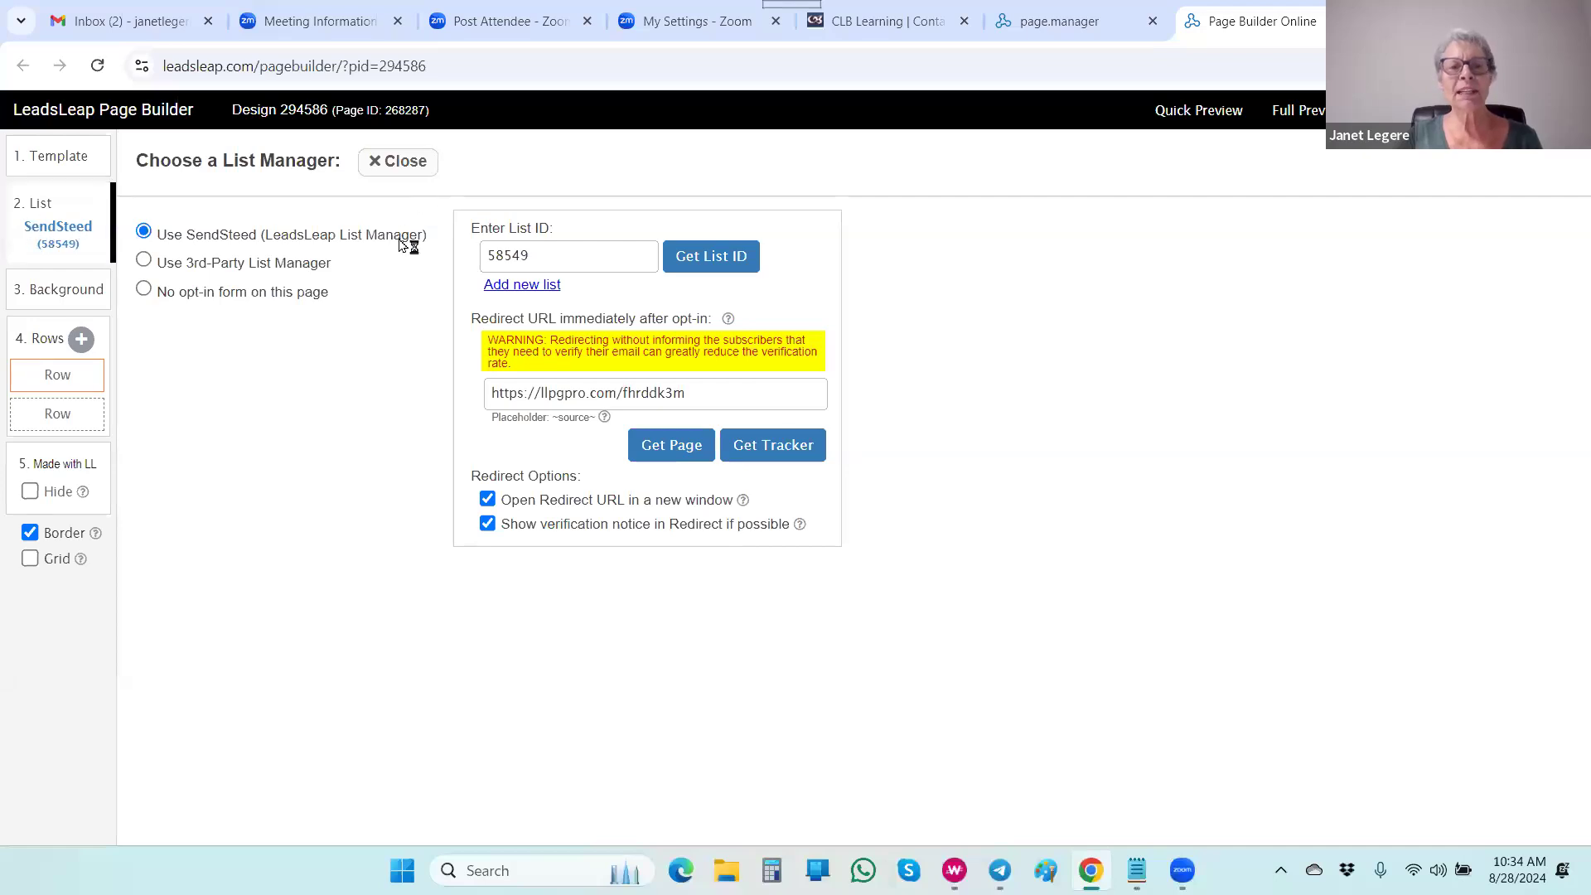
click(725, 257)
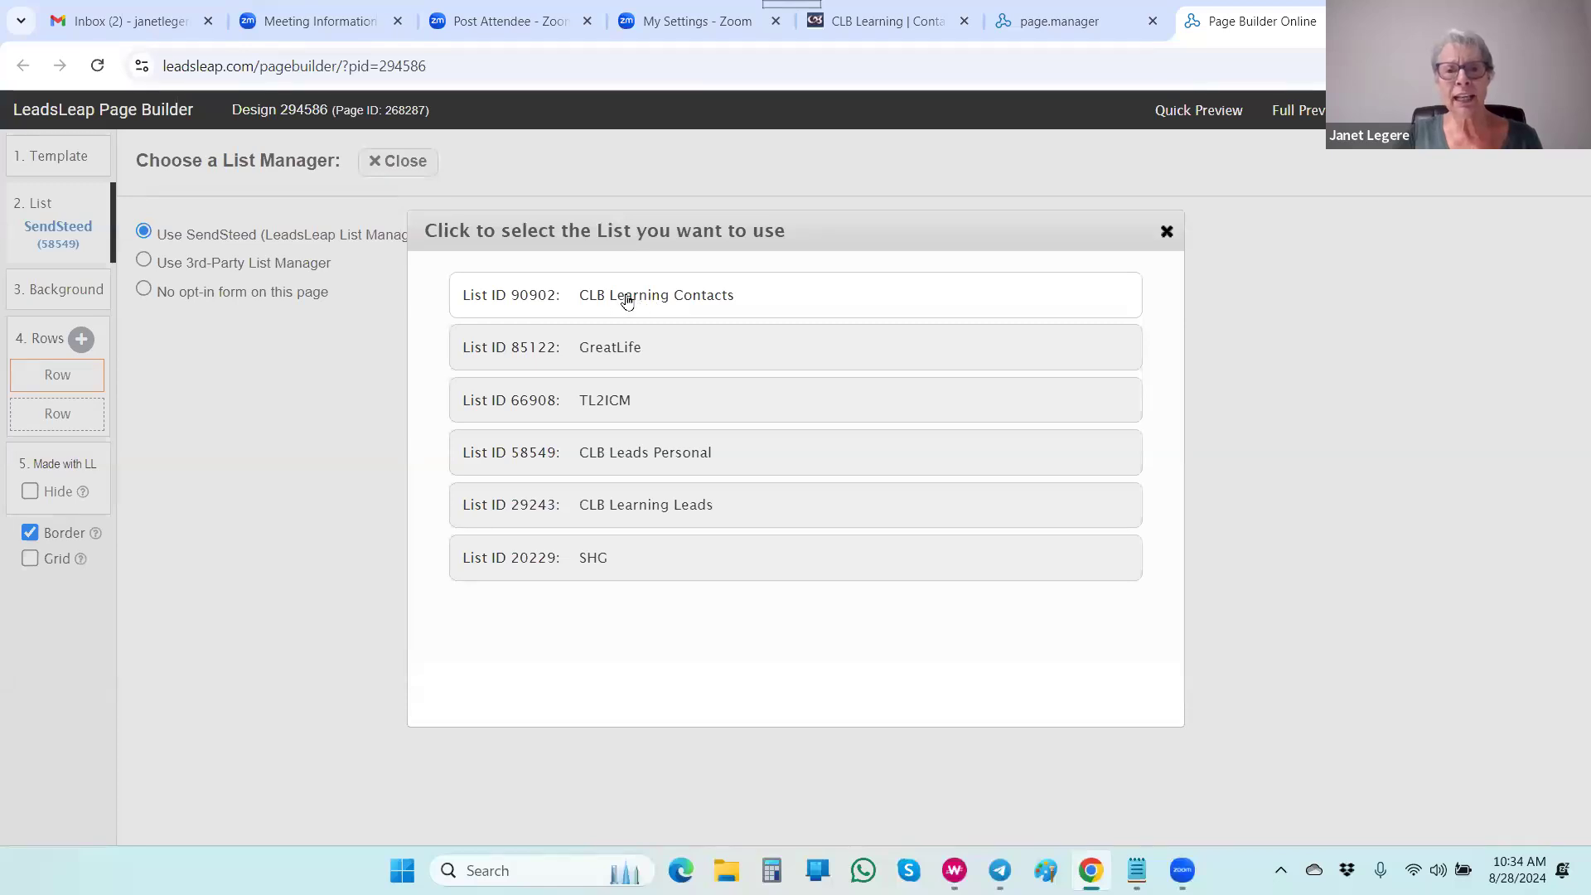
click(627, 299)
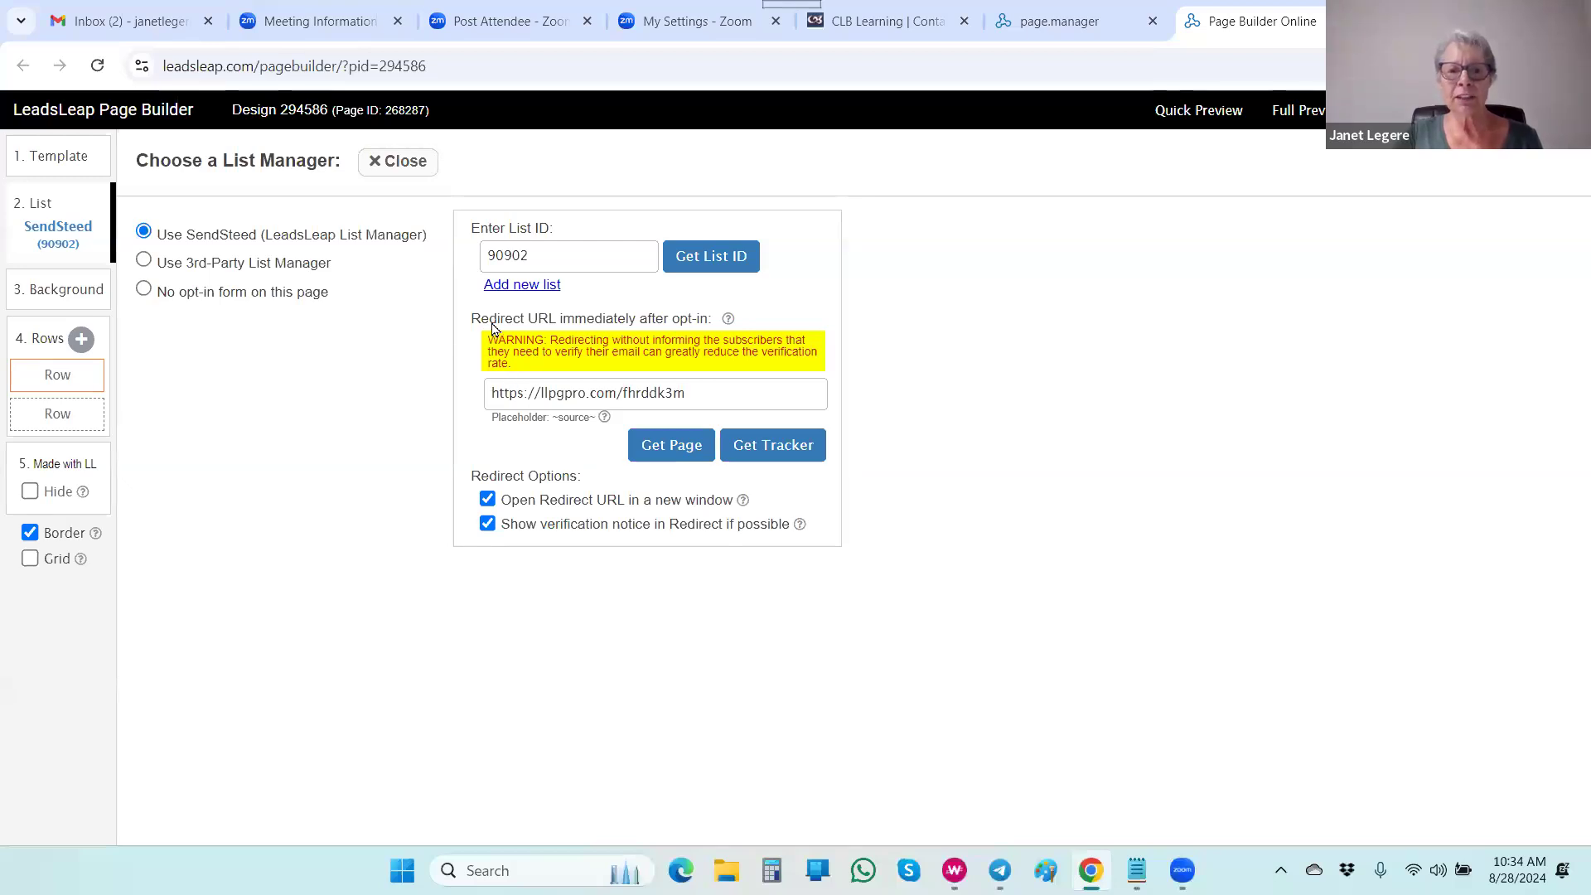
click(670, 446)
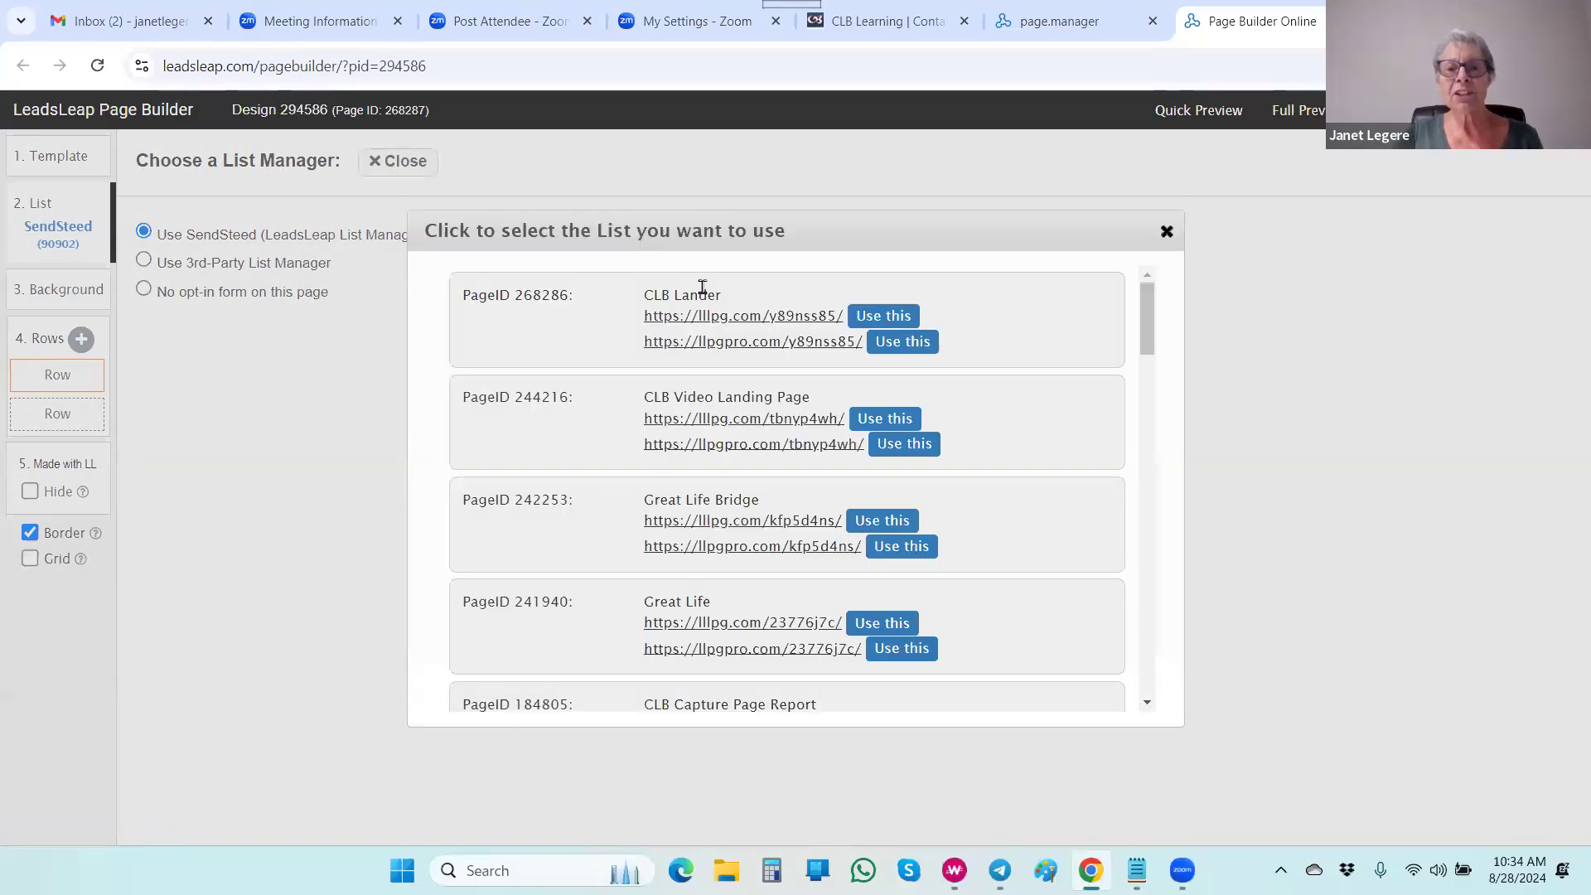
click(889, 344)
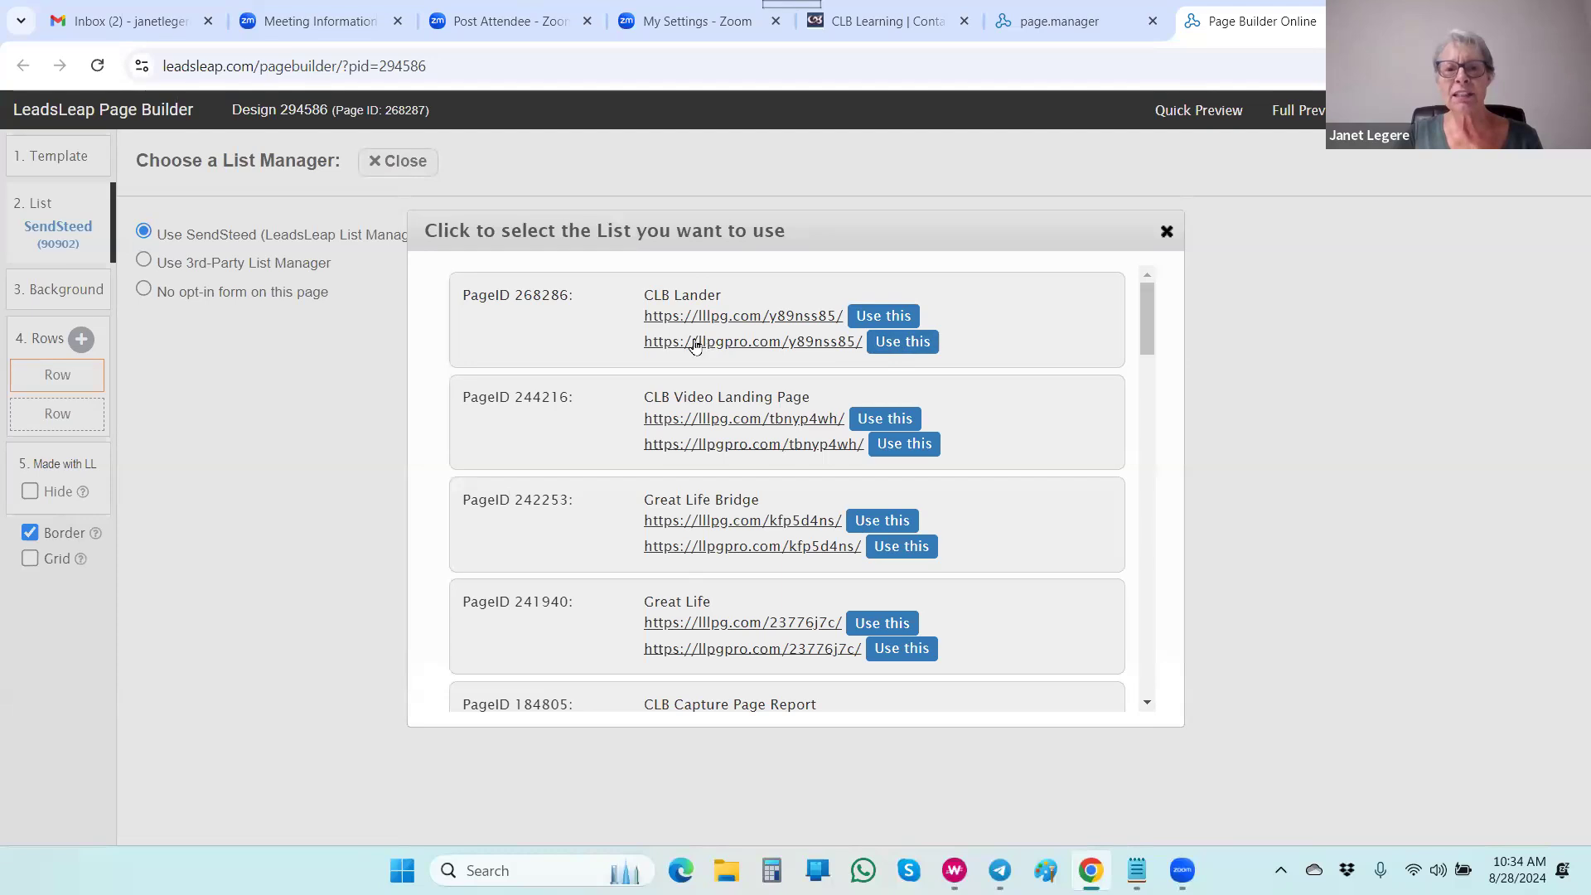
click(895, 343)
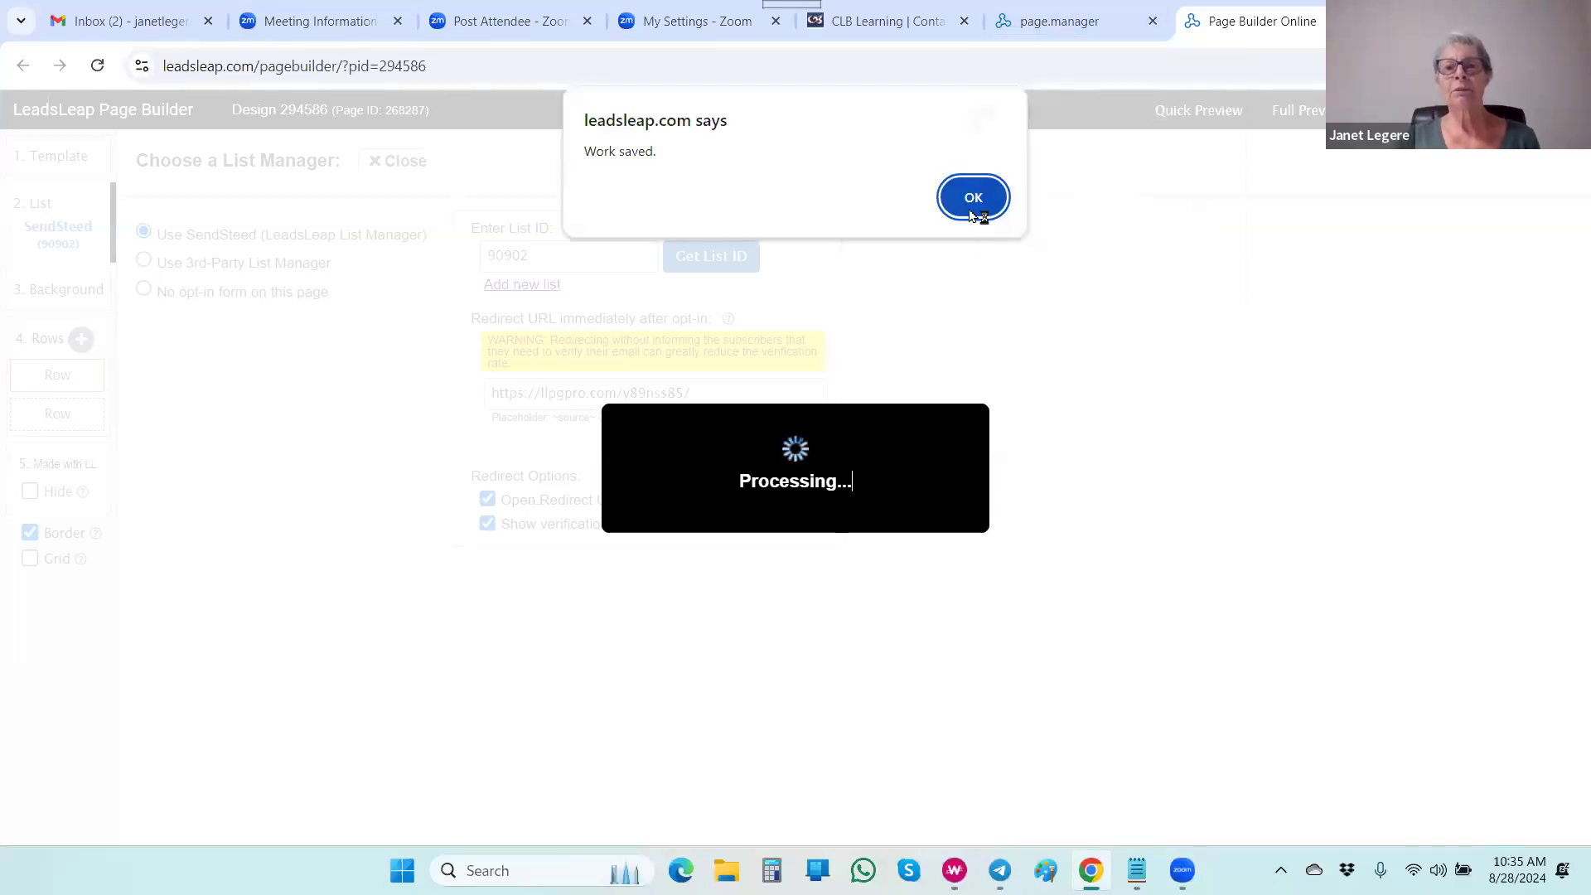
click(974, 199)
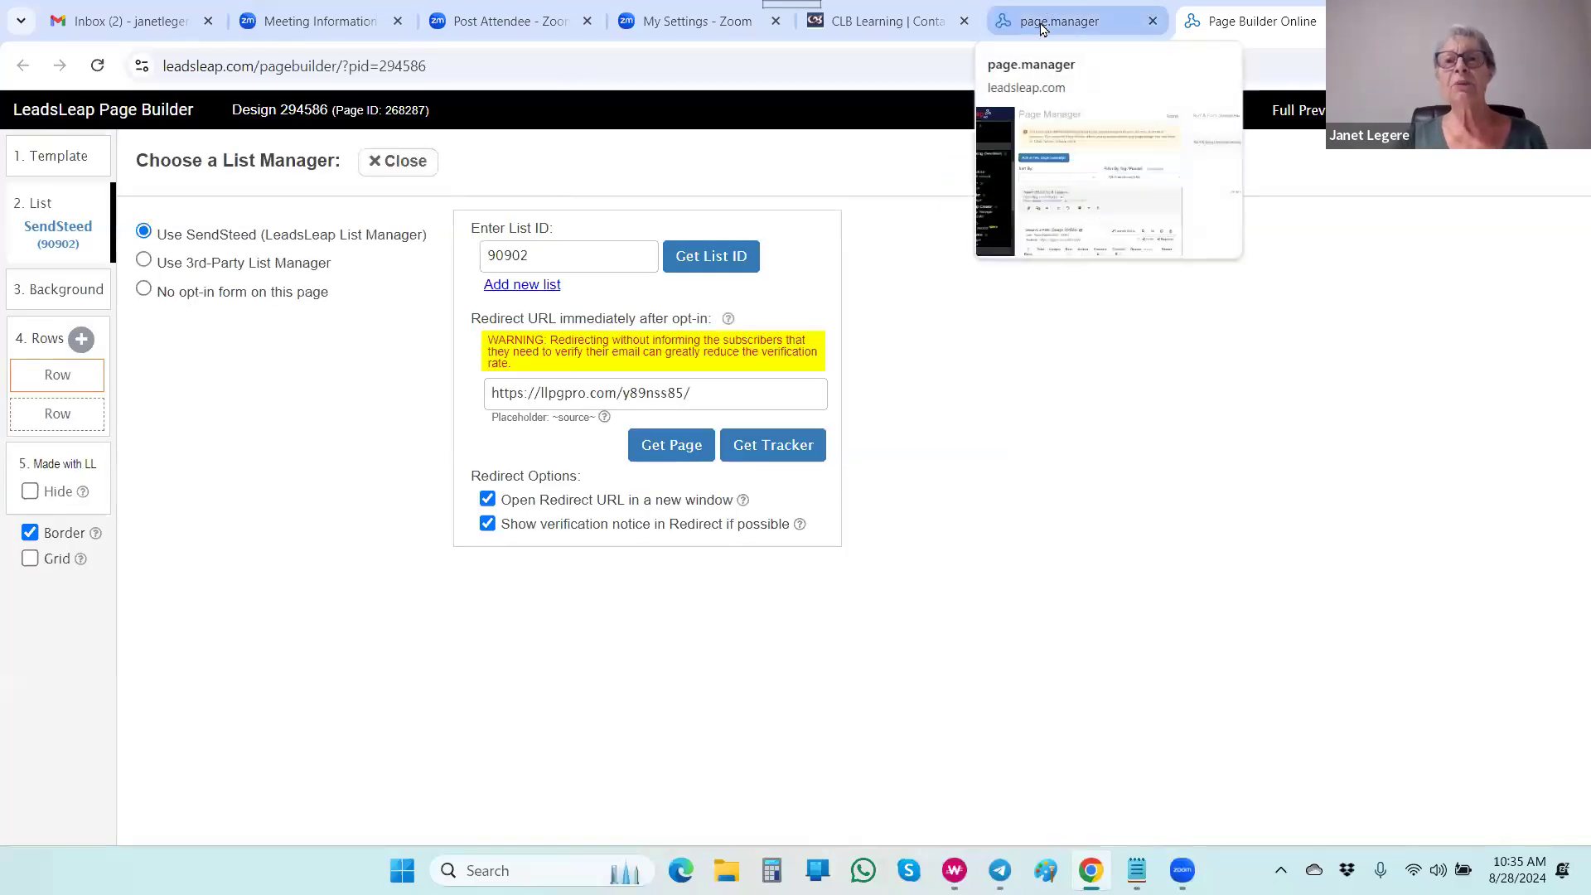
- Open the CLB Learning Contacts list settings down to the after-verification link field
click(1042, 25)
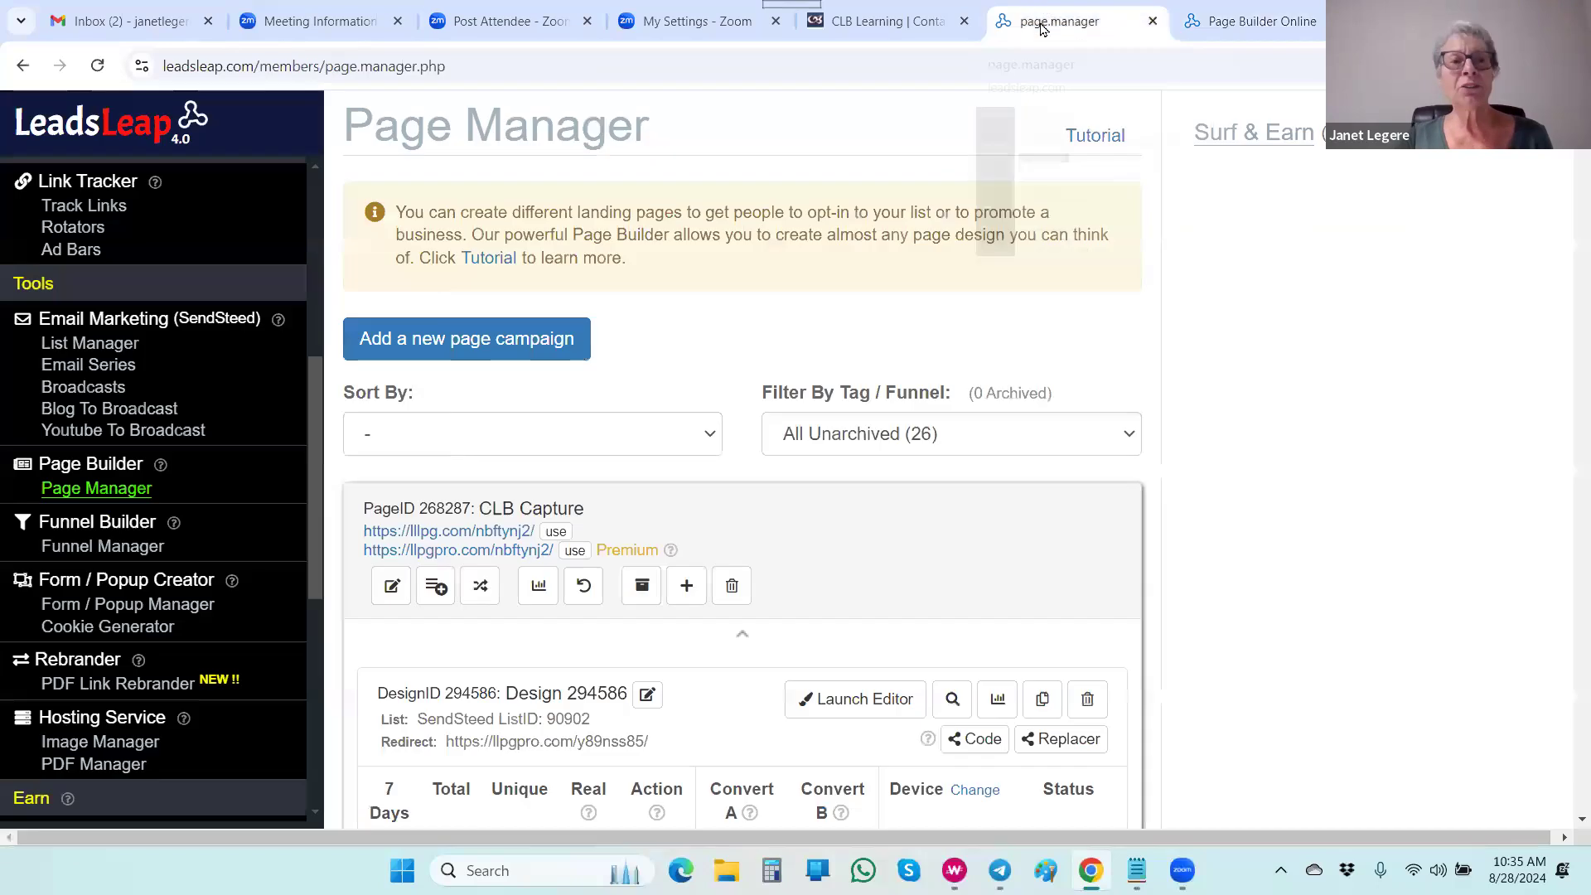
click(103, 348)
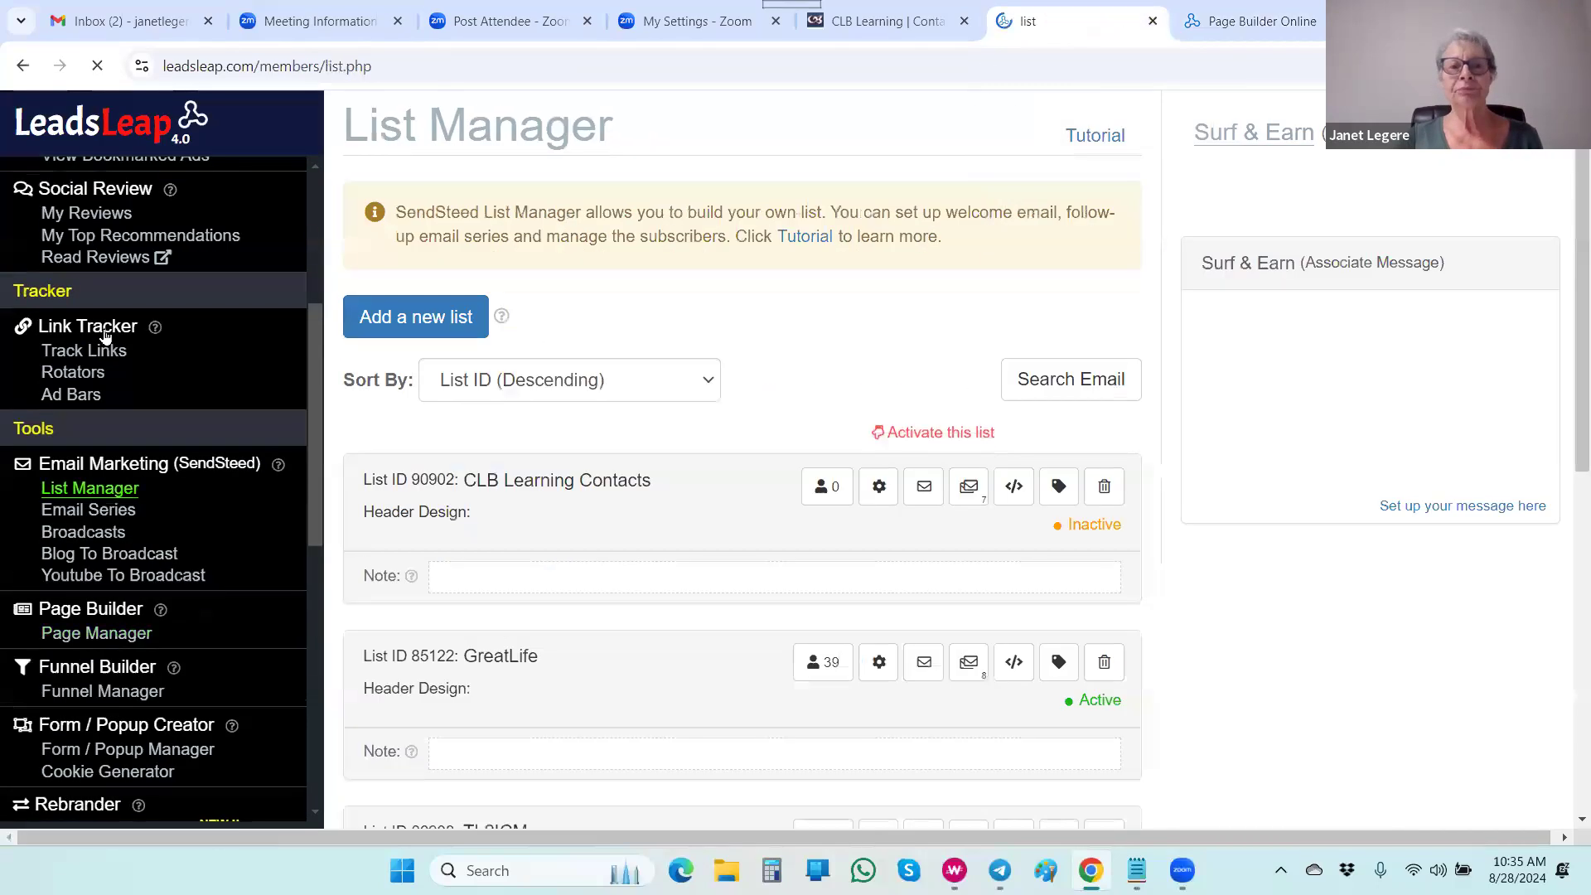
click(883, 494)
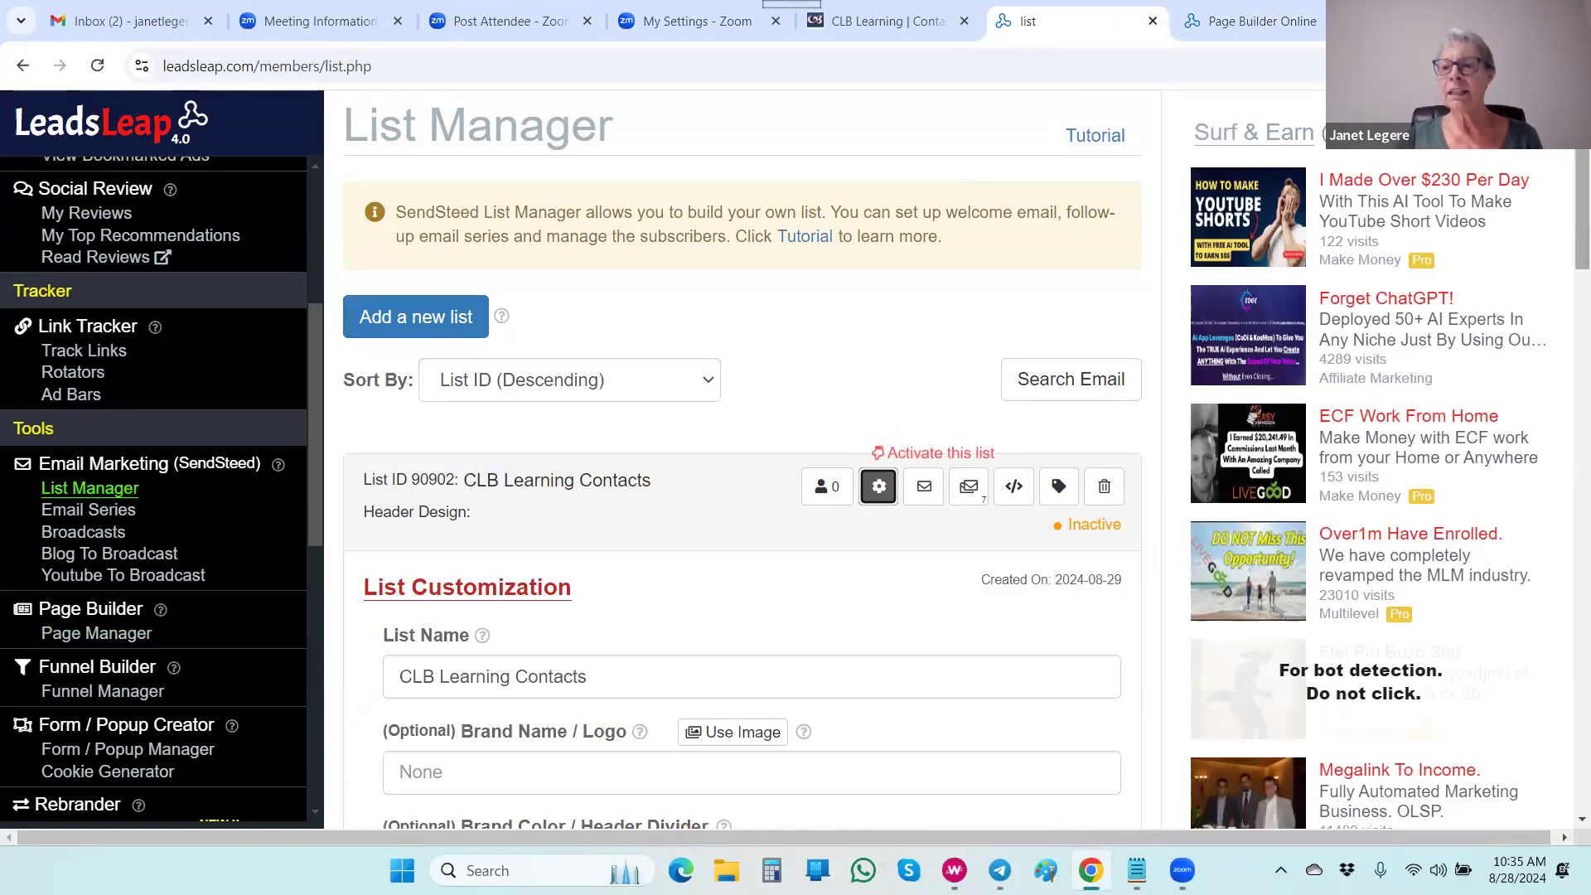
scroll(332, 487, down, 6)
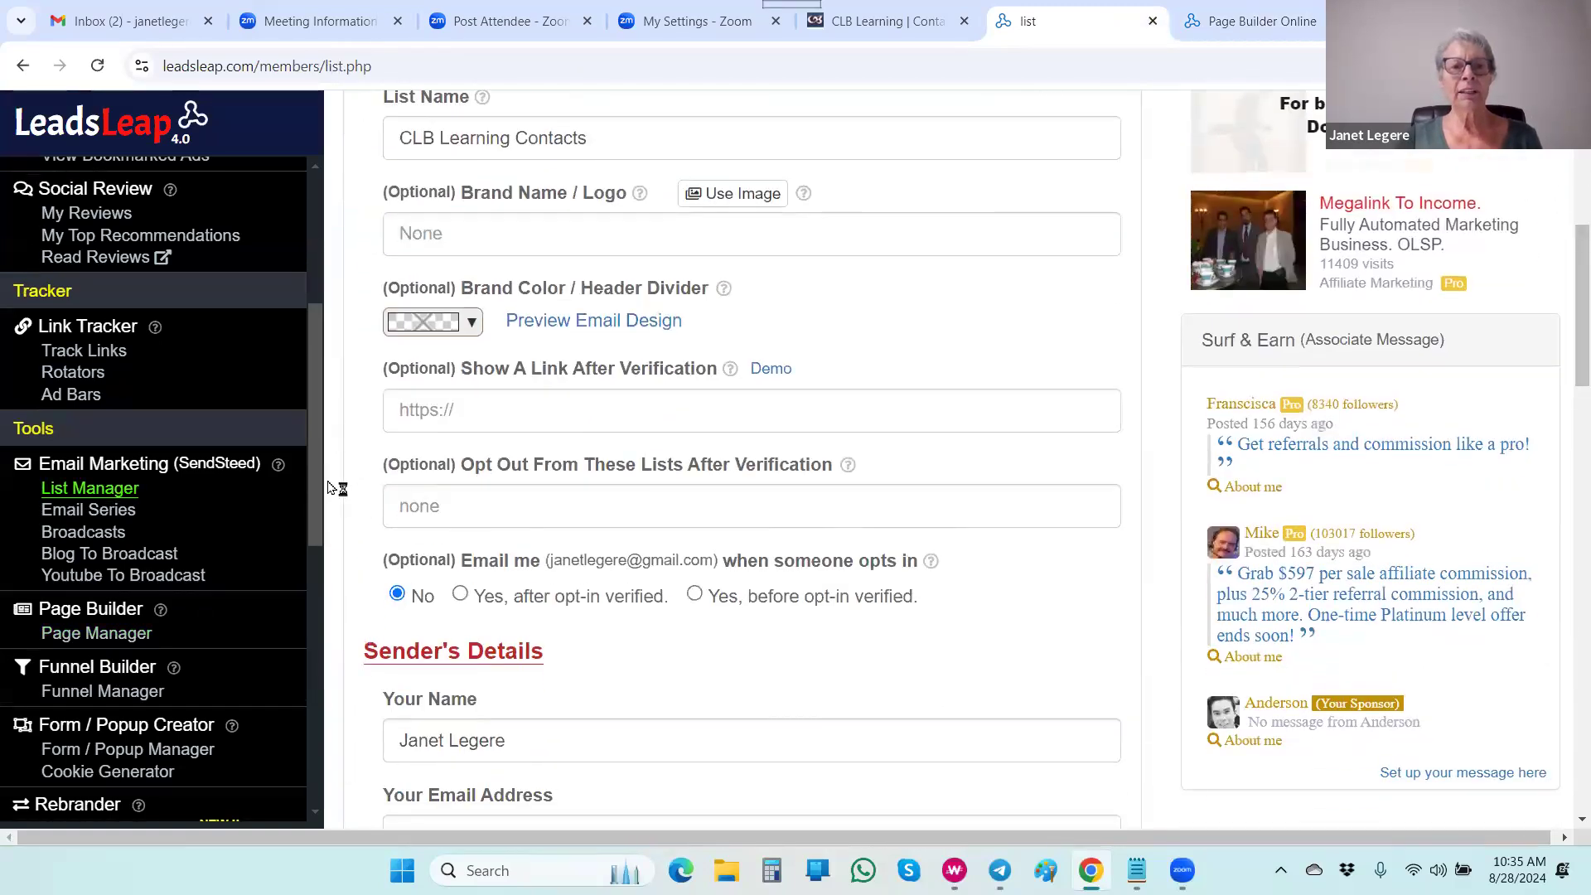
click(451, 400)
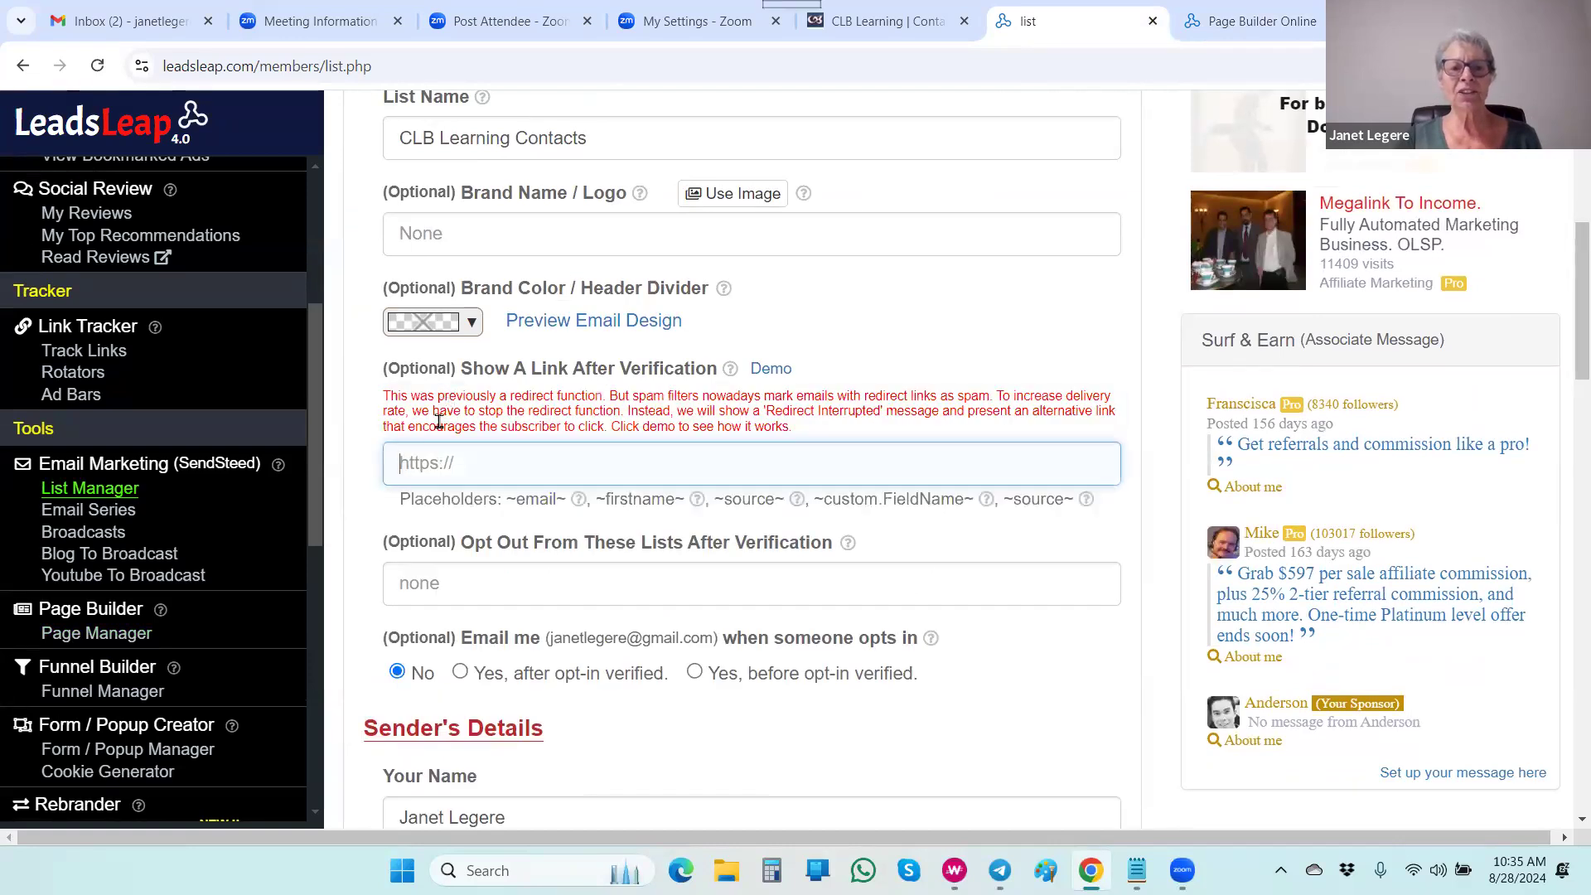
- Copy CLB Lander's premium llpgpro link from Page Manager in a new tab
right_click(112, 637)
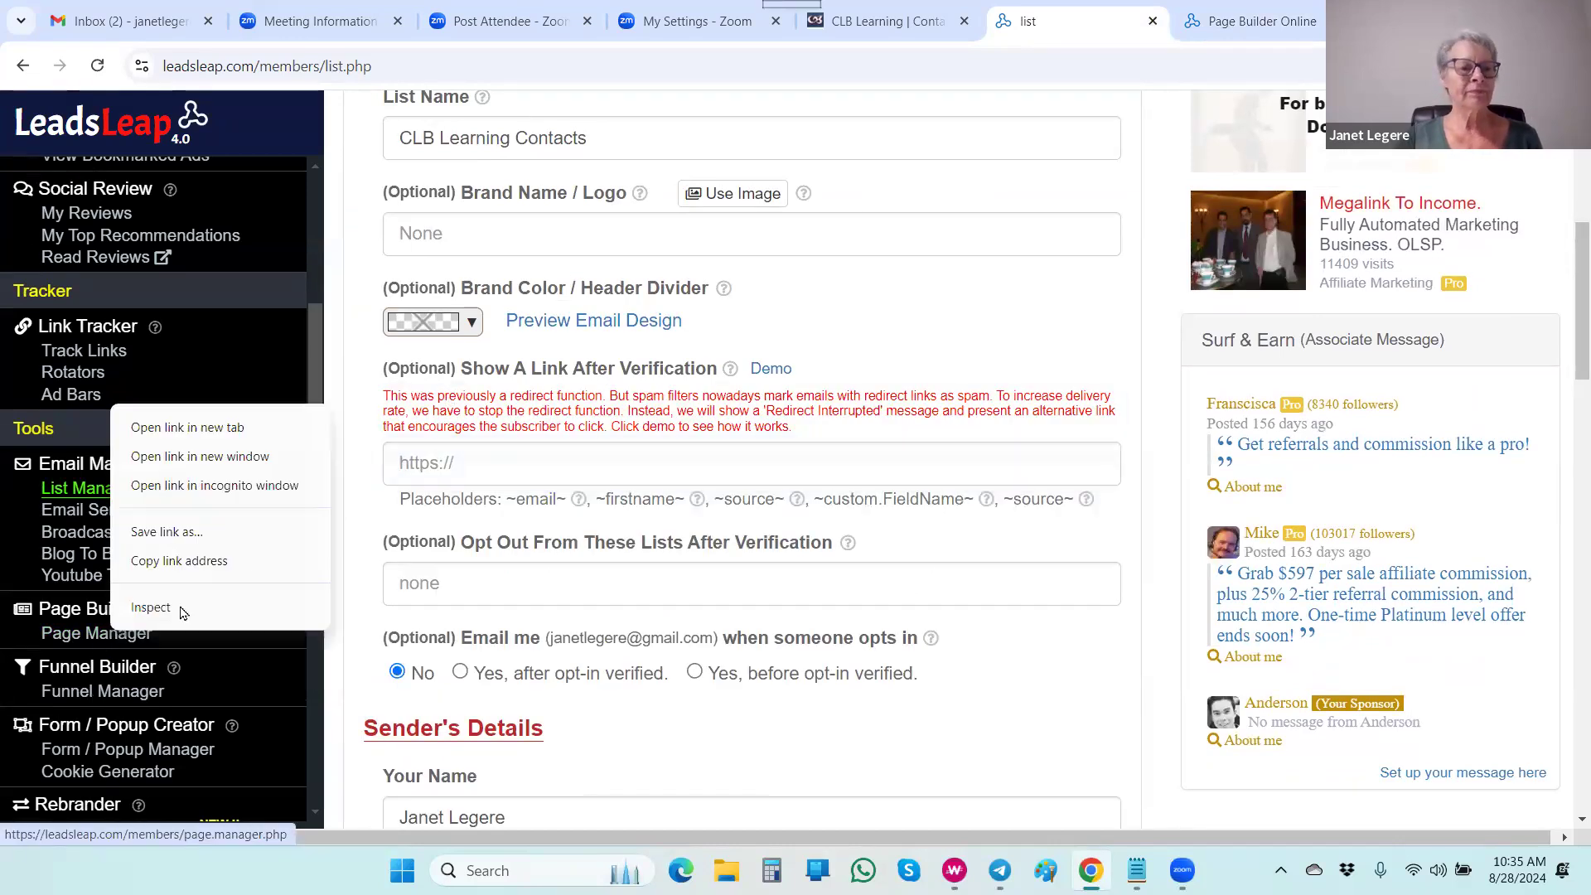
click(217, 432)
click(1082, 21)
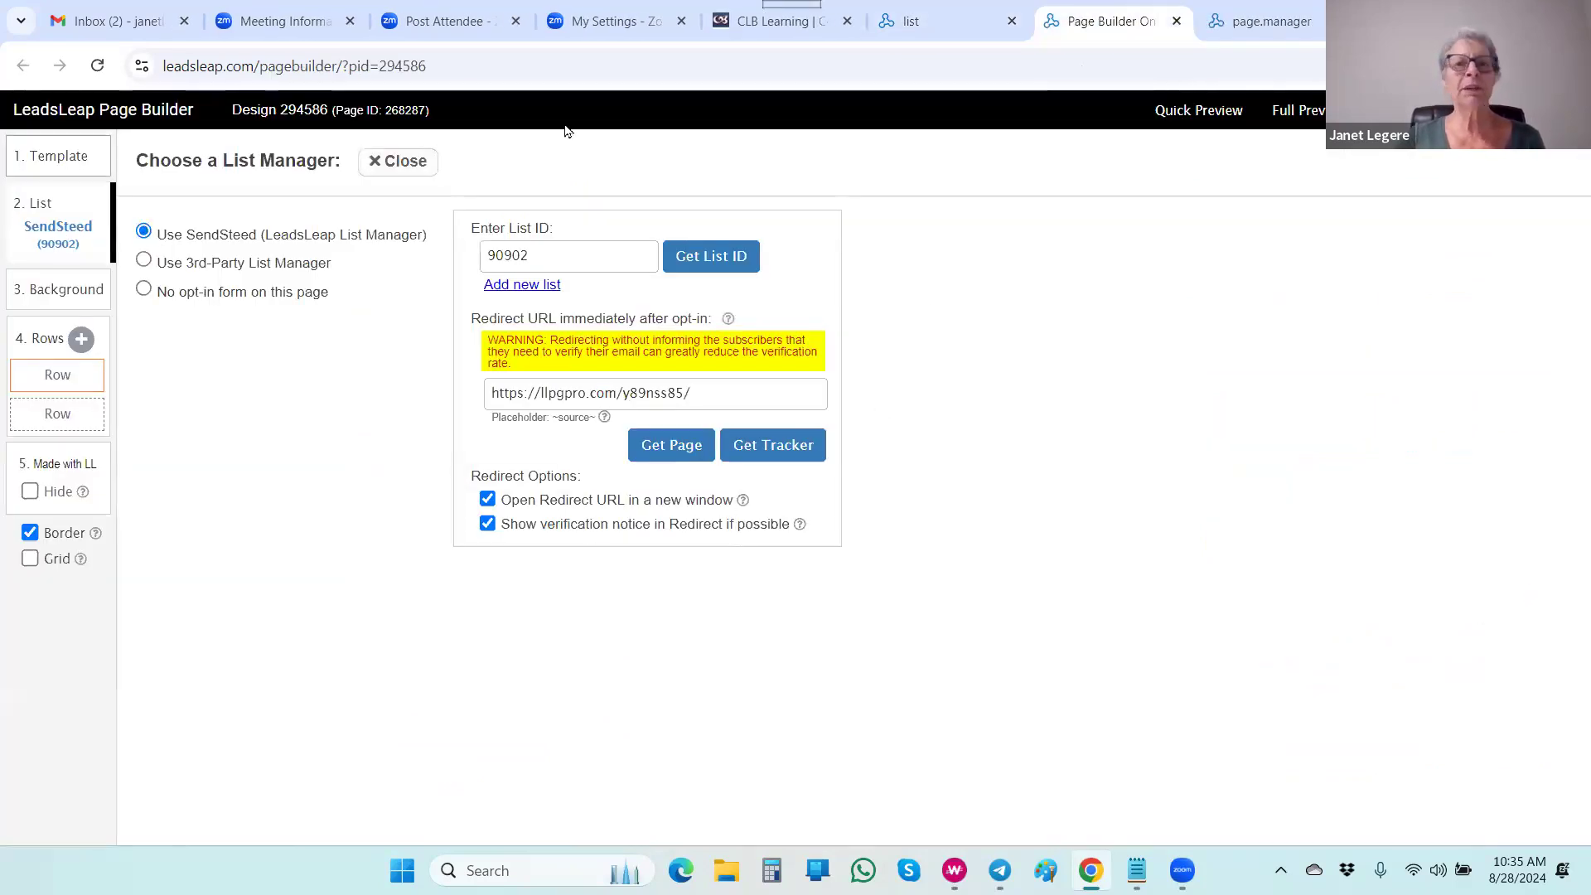
click(1260, 21)
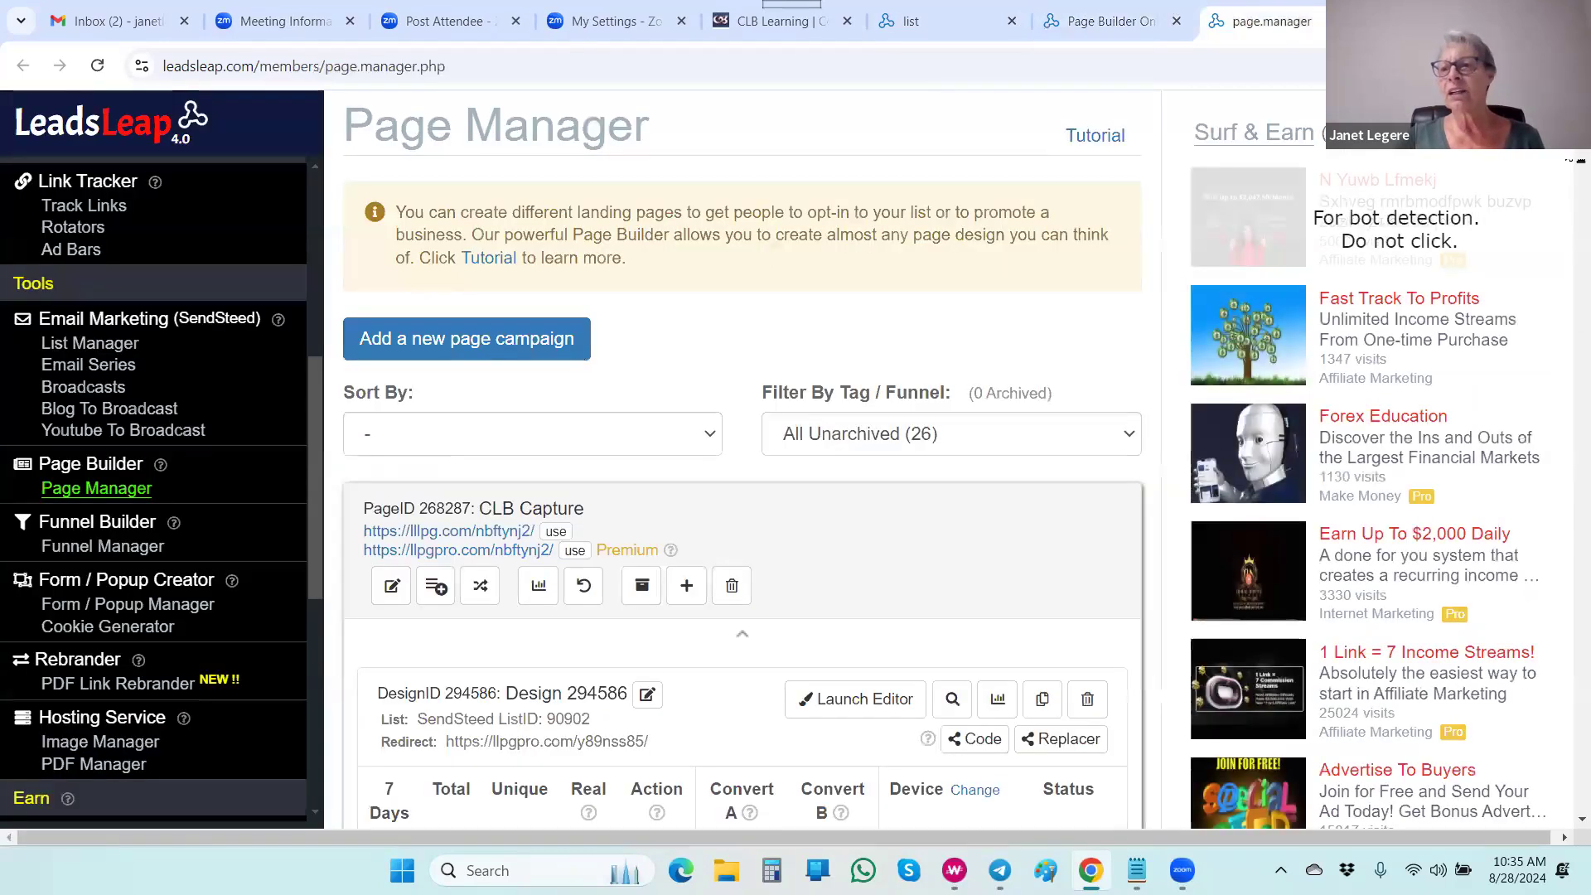
scroll(1569, 168, down, 10)
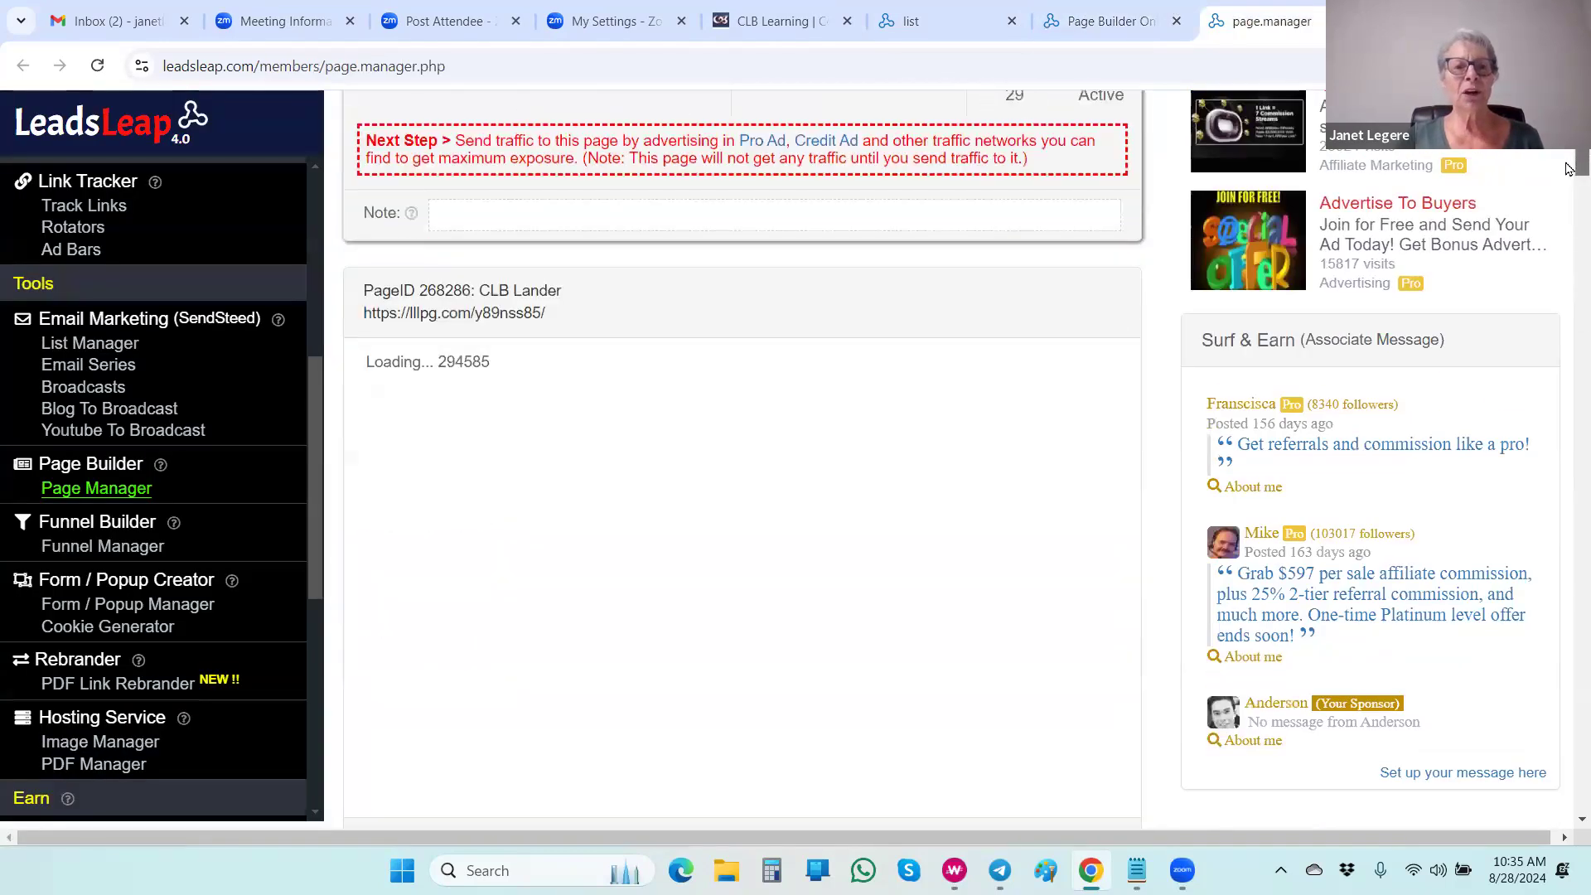
scroll(1569, 168, down, 1)
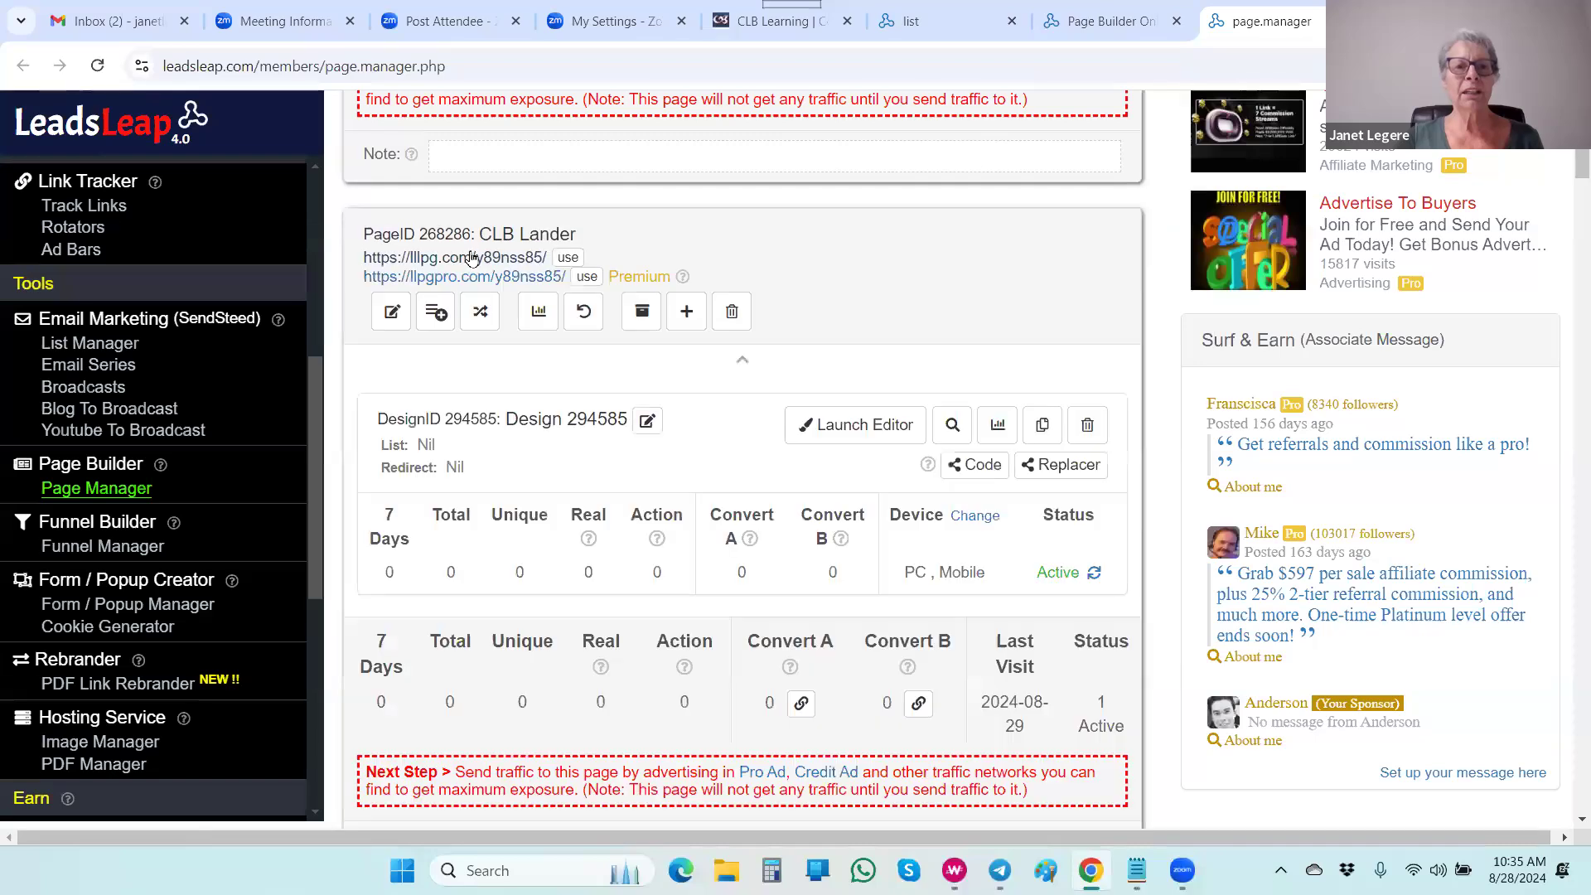
right_click(484, 284)
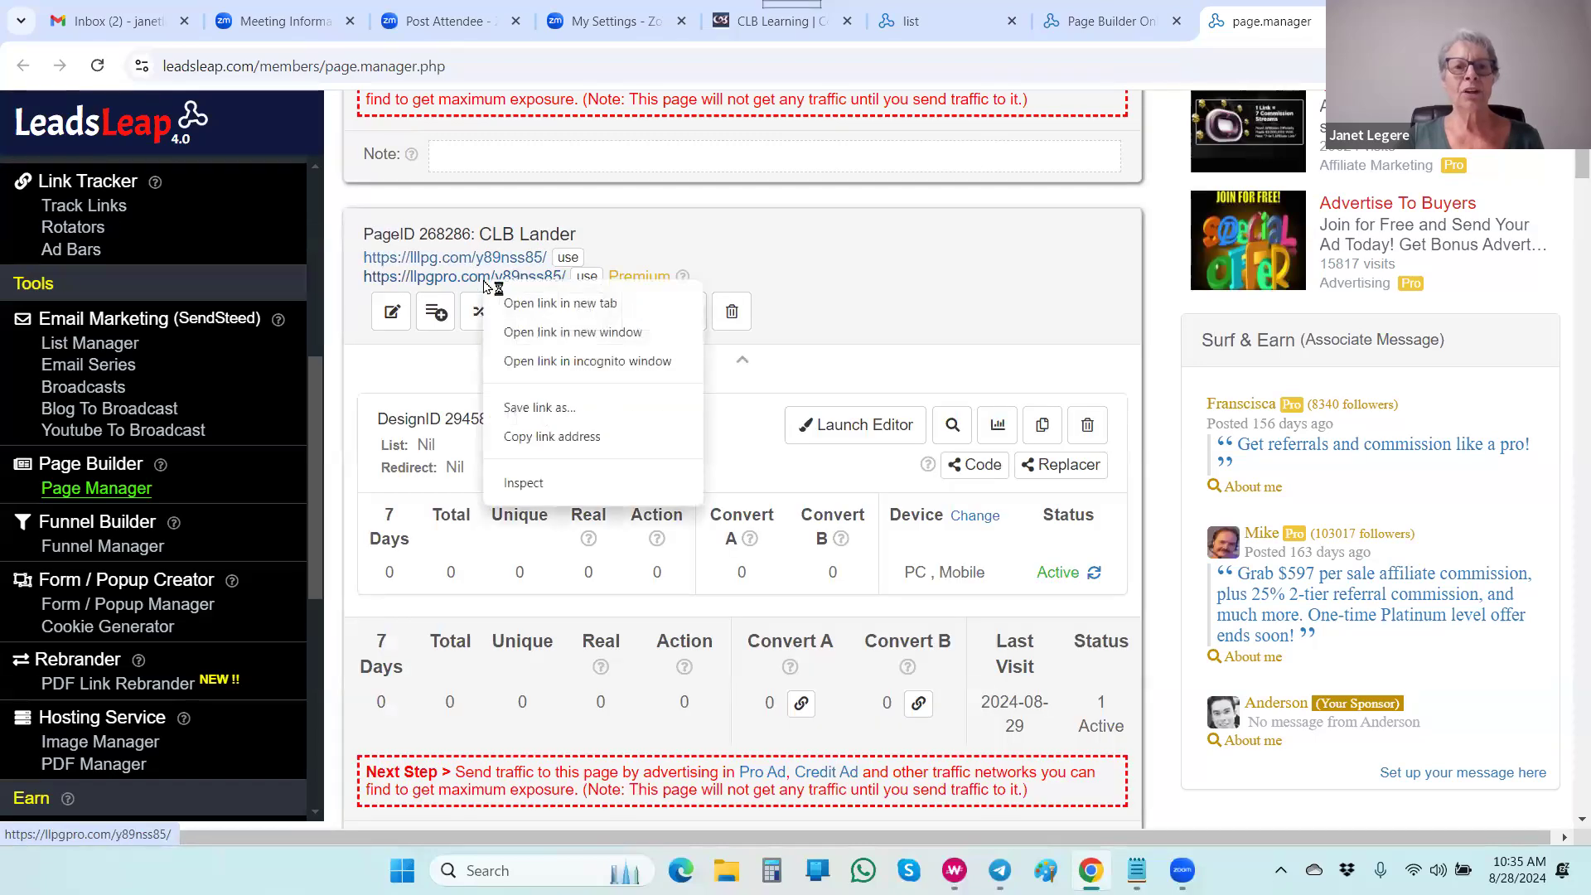
click(536, 437)
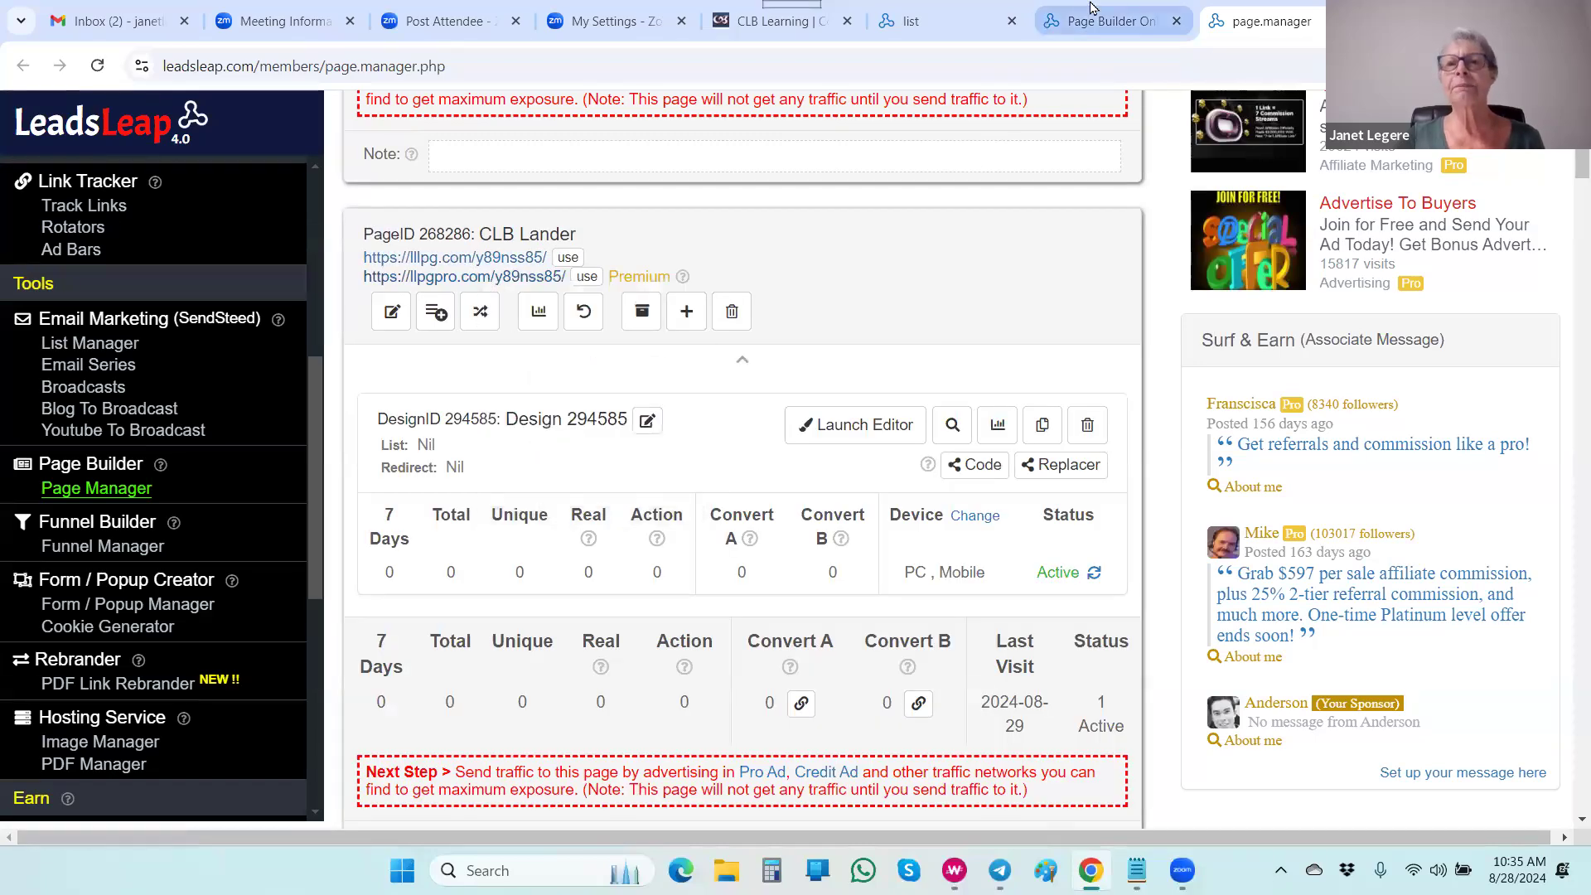
- Paste the CLB Lander link into Show A Link After Verification and Save & Activate the list
click(916, 31)
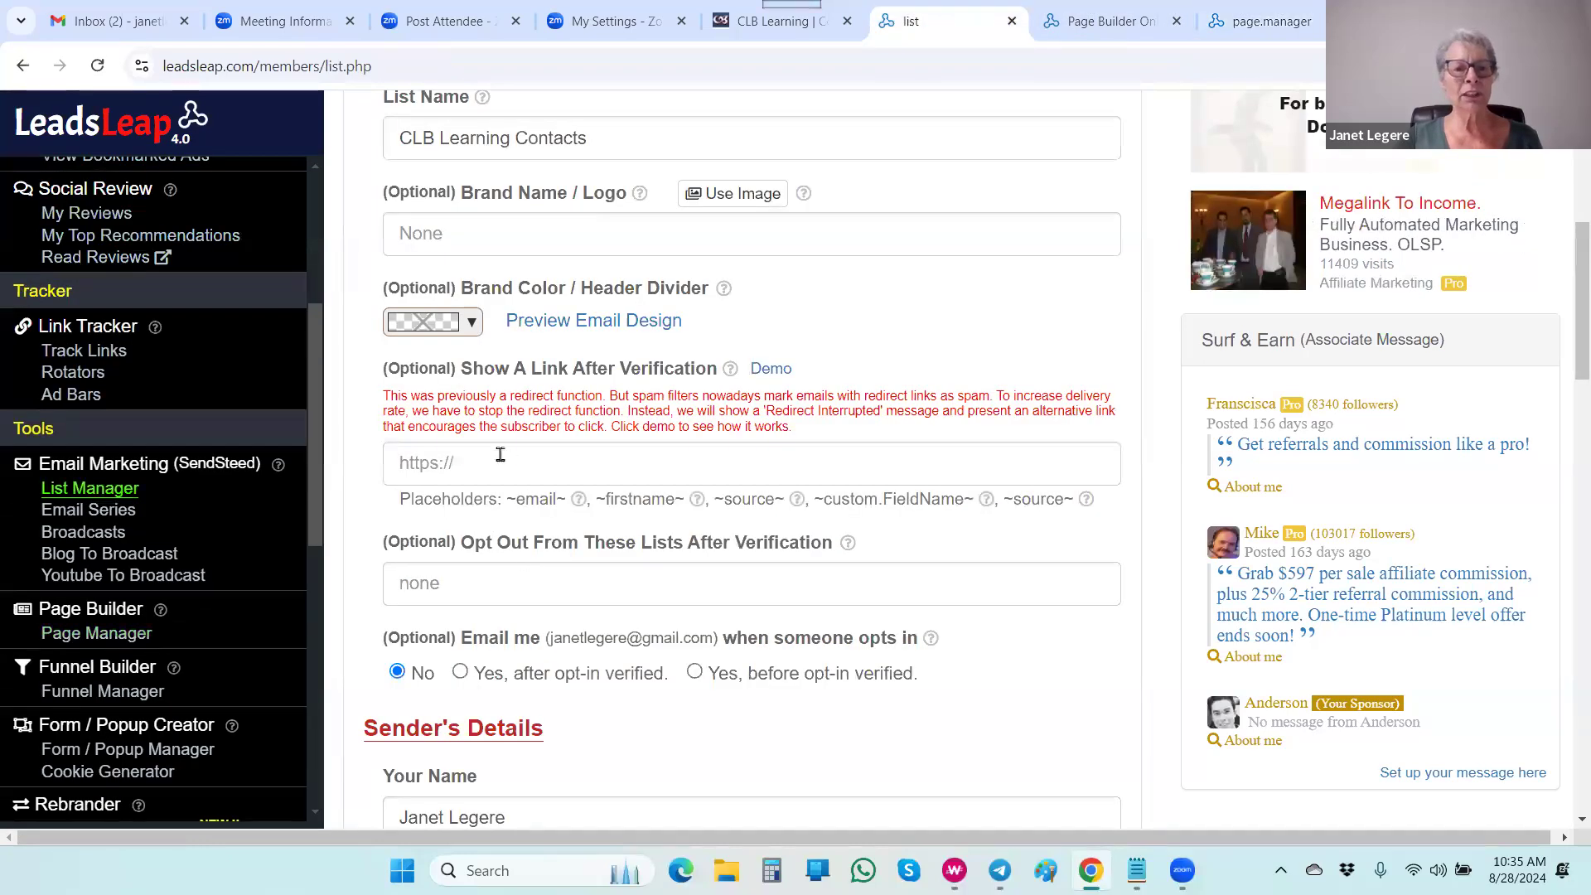
click(449, 471)
key(ctrl+v)
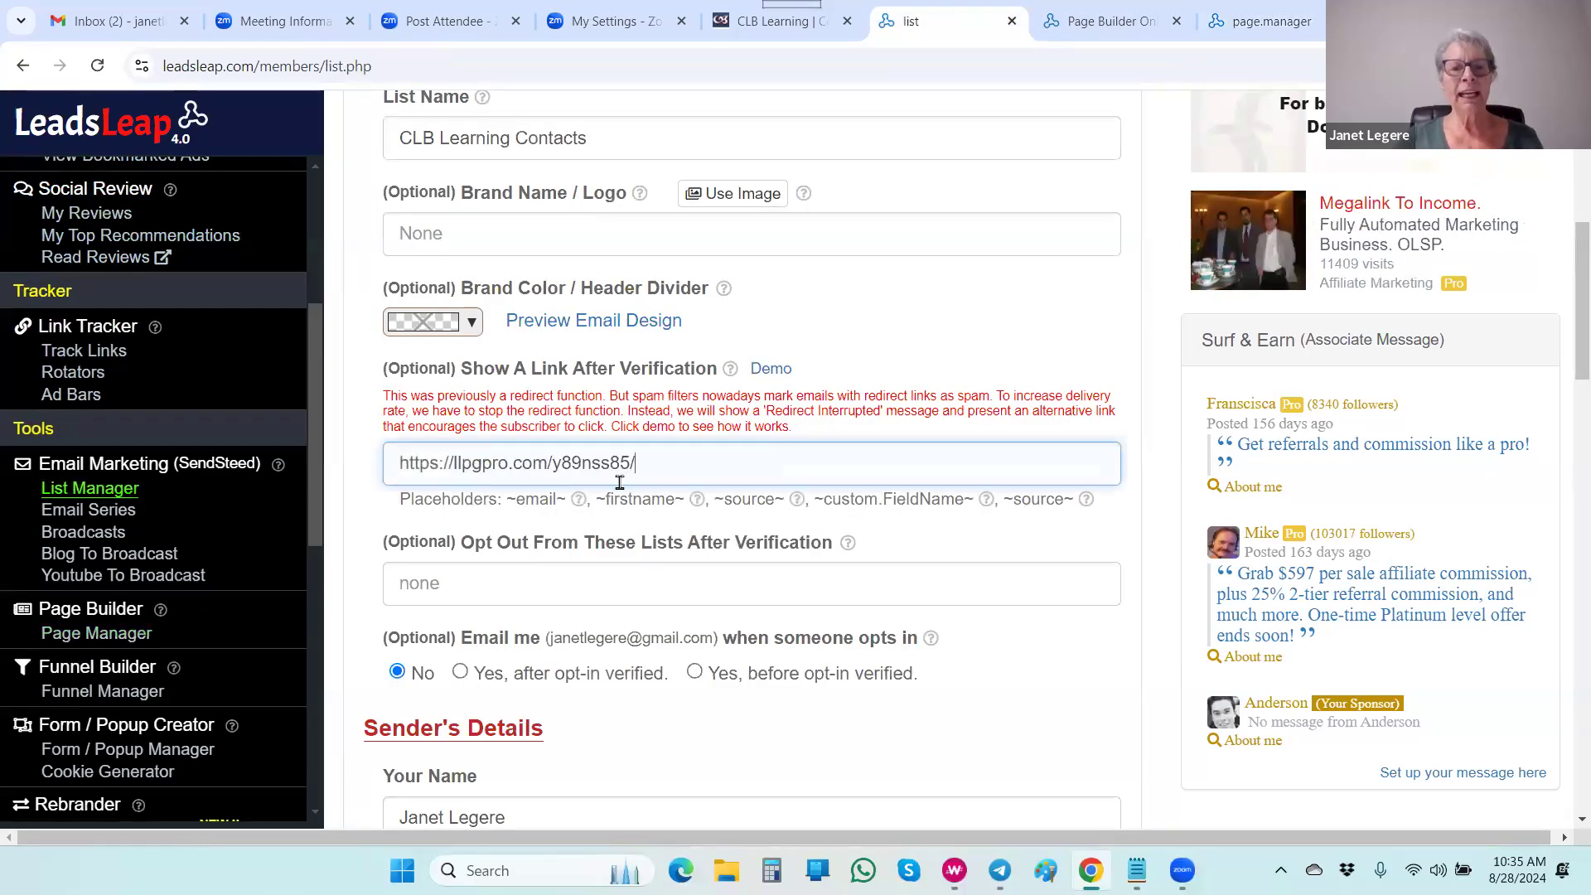
drag(1568, 378, 1557, 748)
mouse_move(1562, 630)
mouse_down()
mouse_move(1558, 498)
mouse_move(1557, 569)
mouse_up()
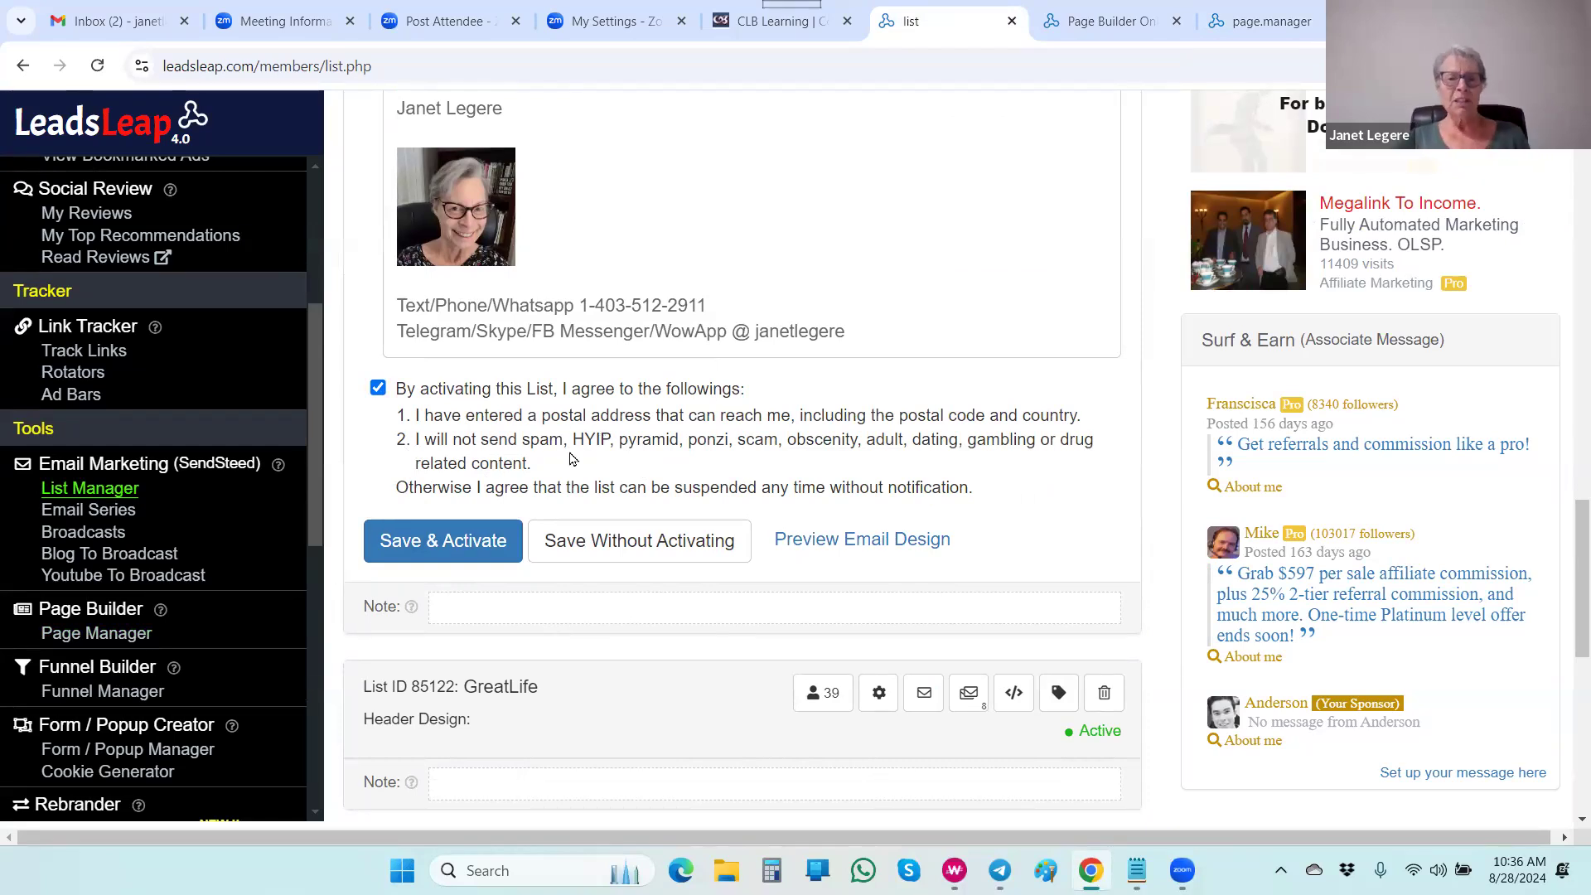
click(432, 544)
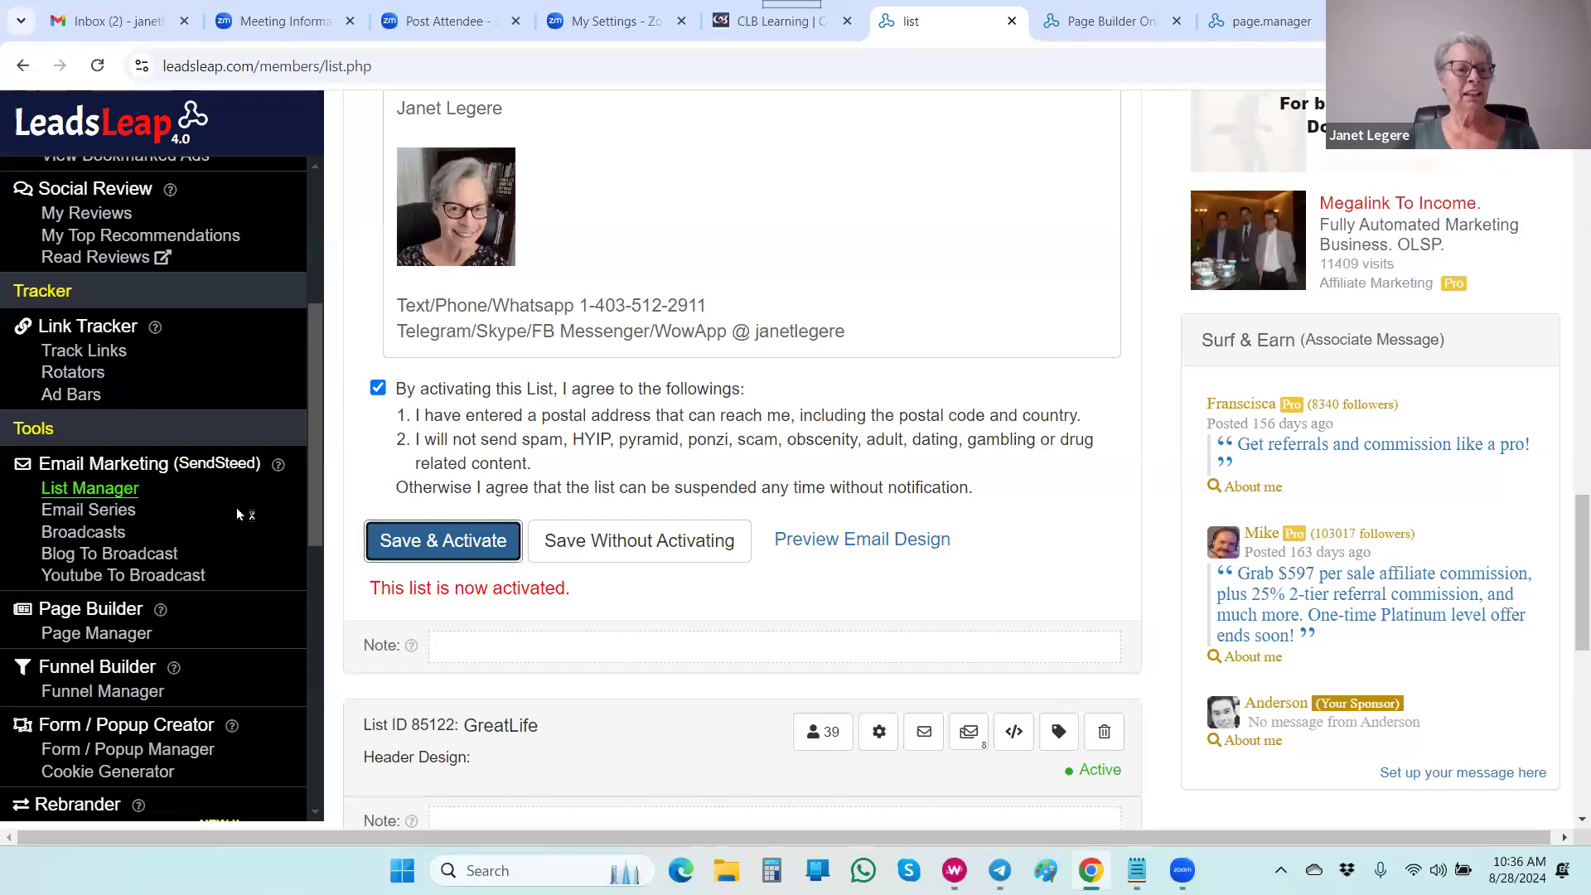
click(95, 634)
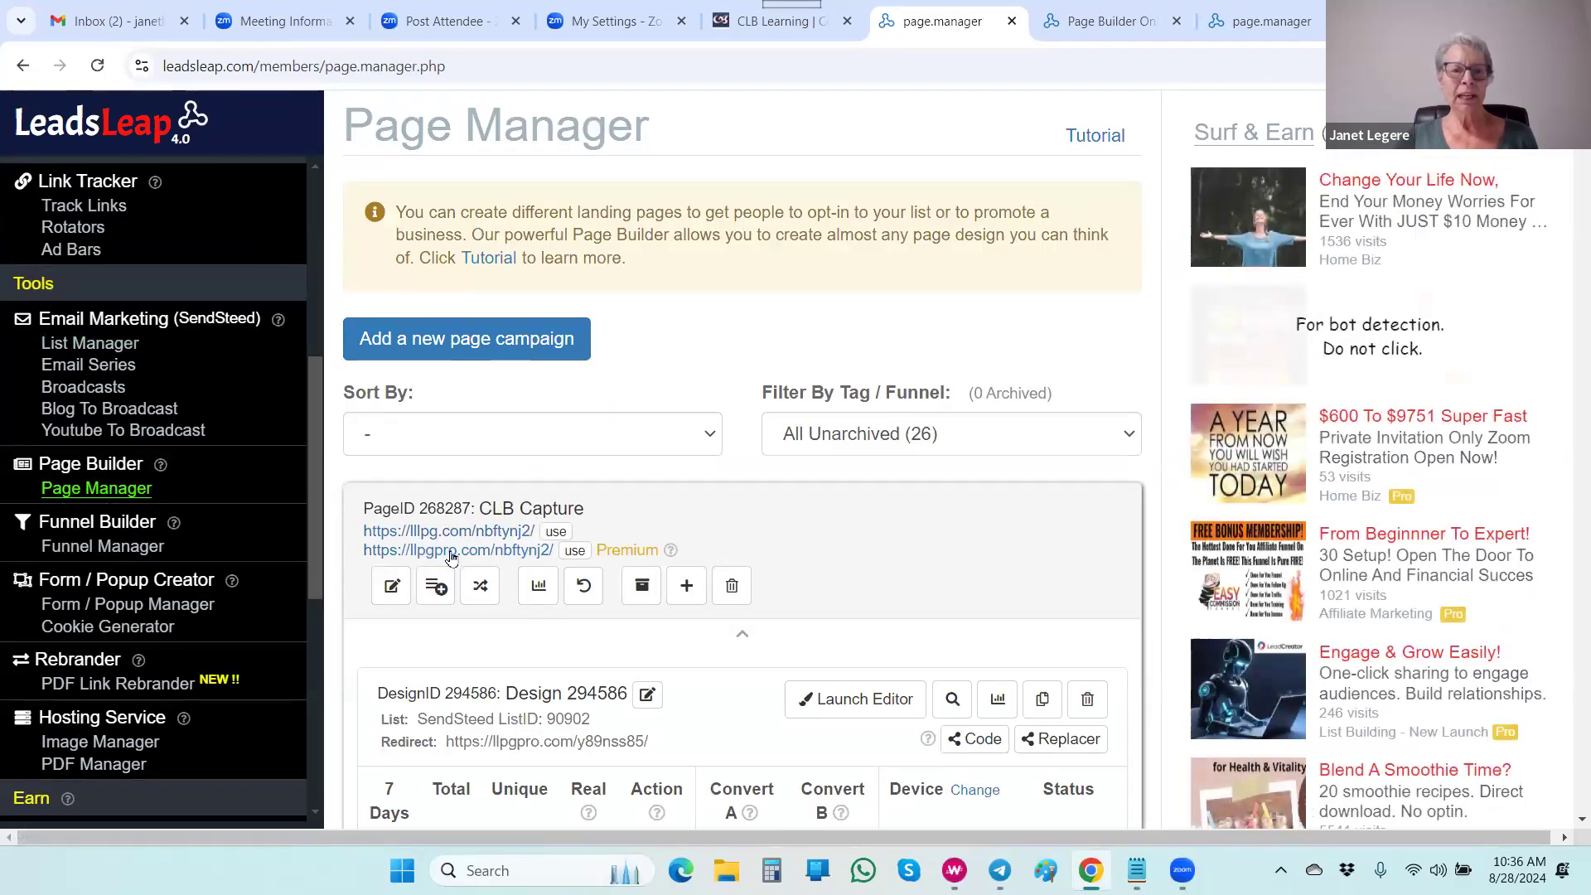
- Submit a test name and e-mail on the CLB Capture premium page and close the verification notice
click(451, 554)
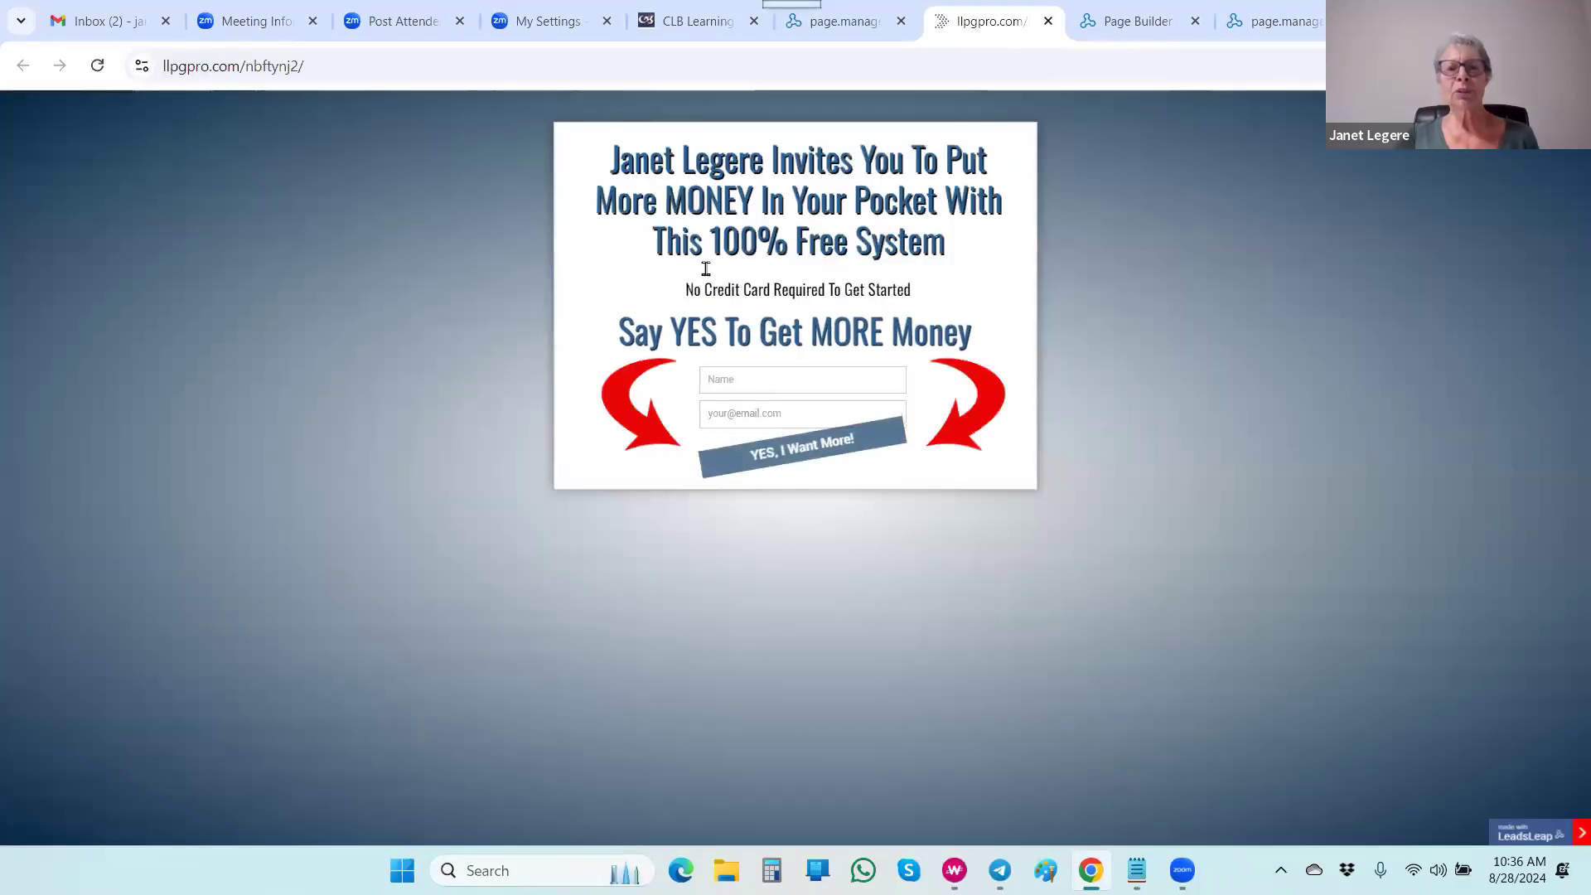
click(738, 383)
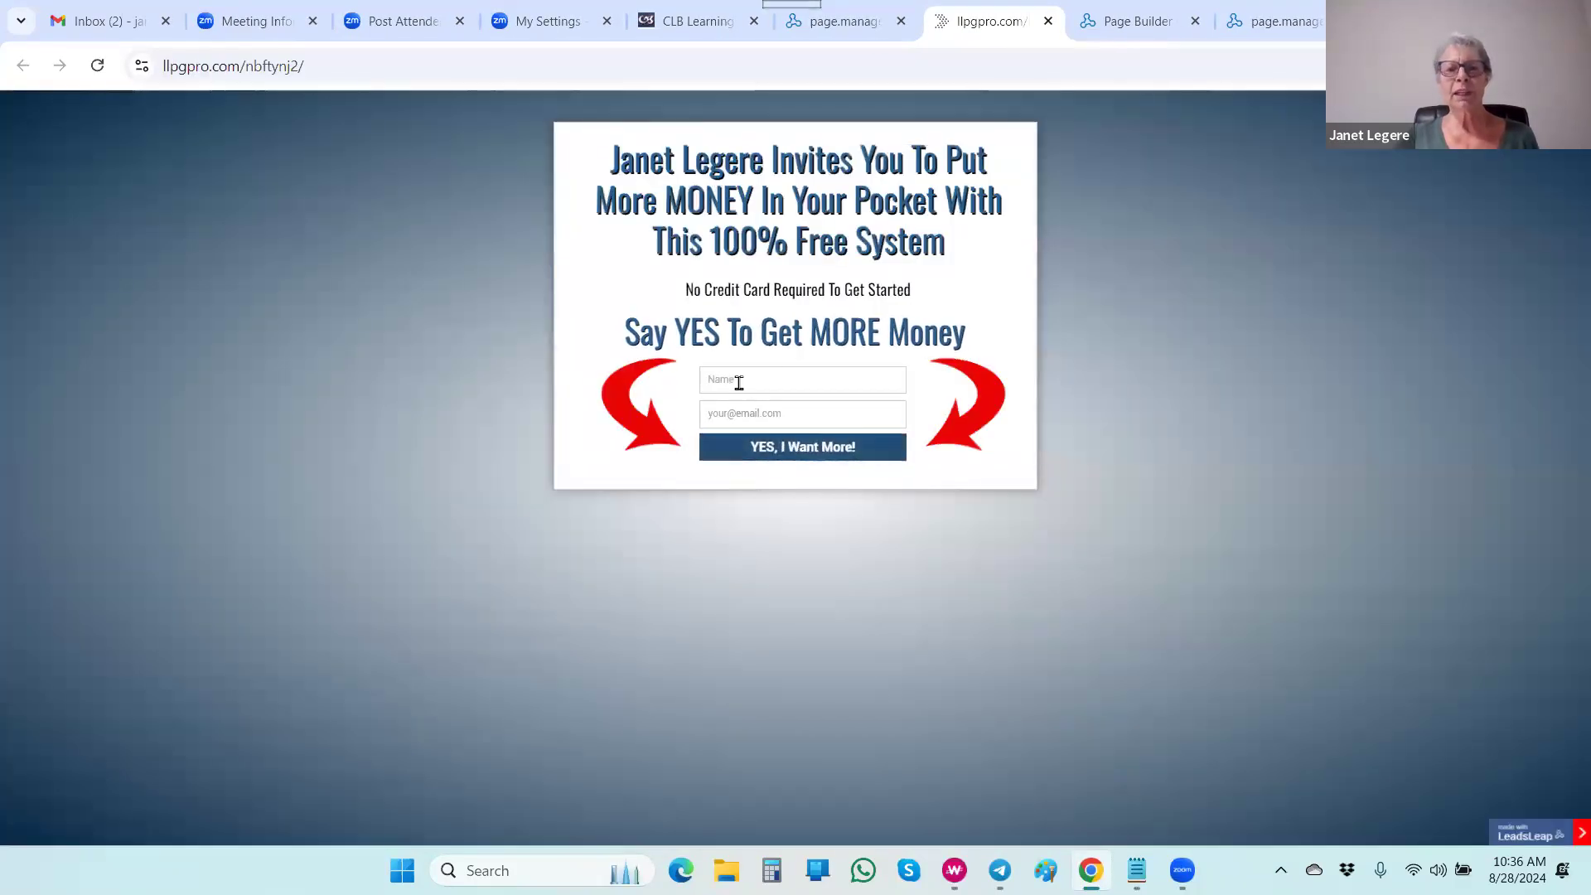
text(Janet)
text(Legere)
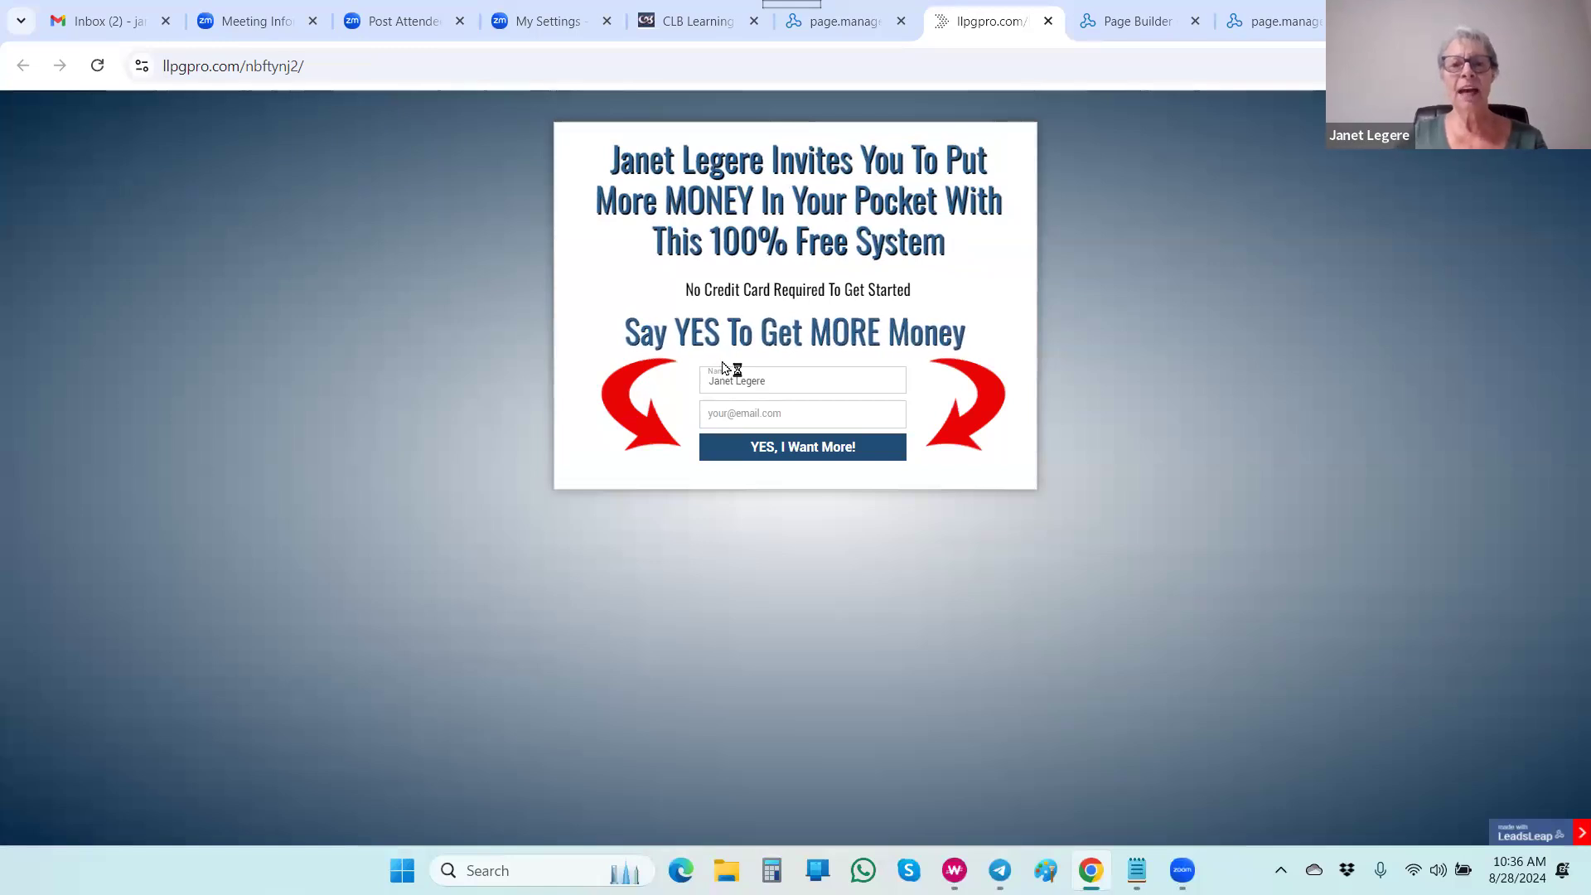
click(744, 416)
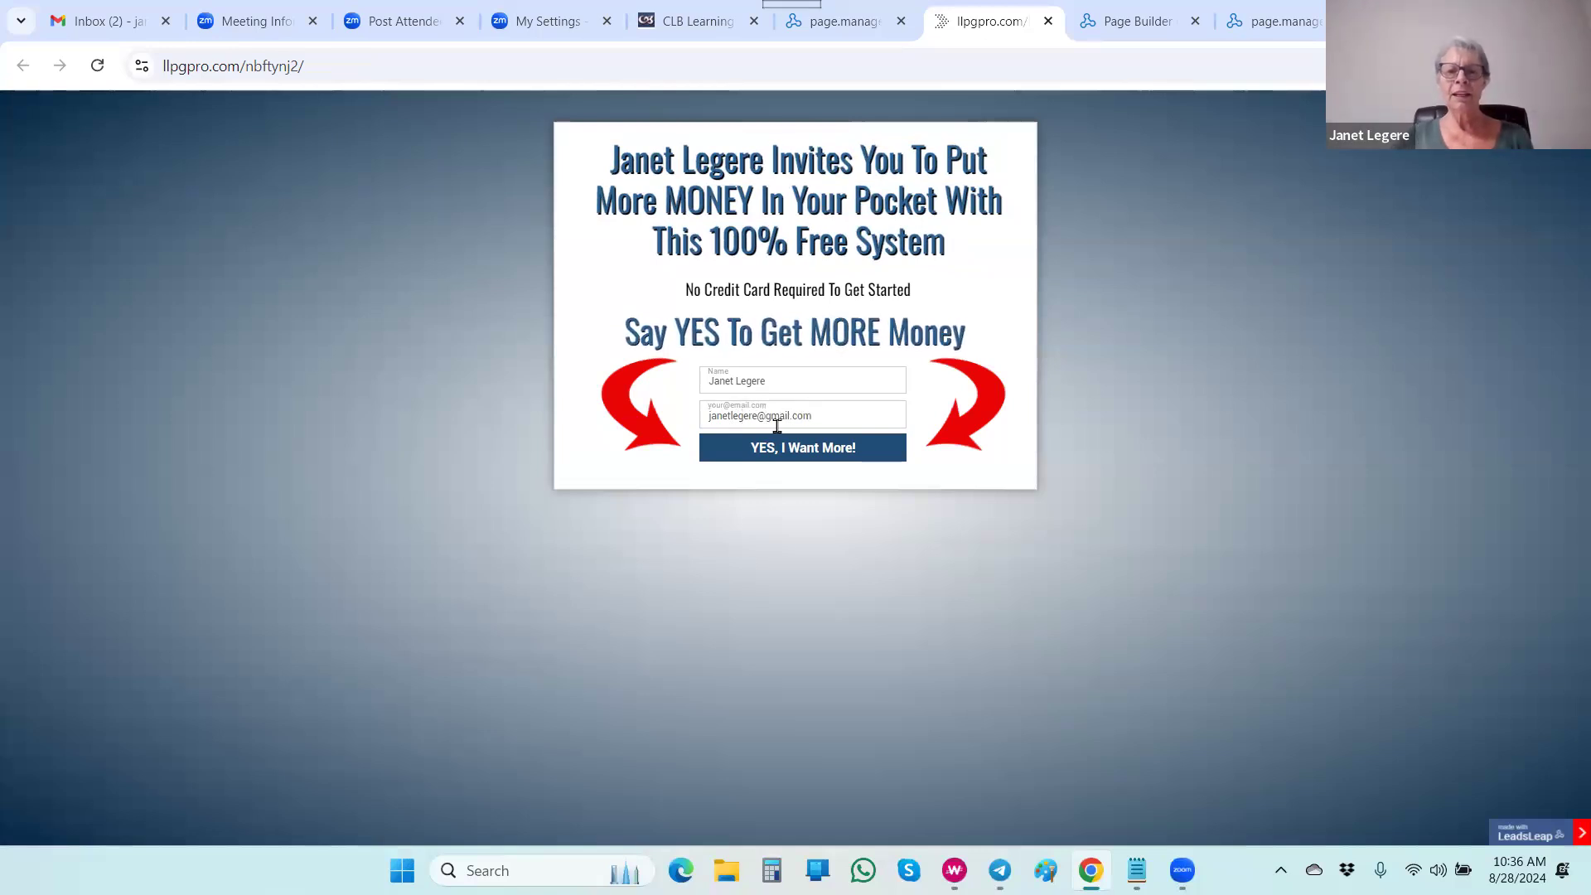
click(784, 447)
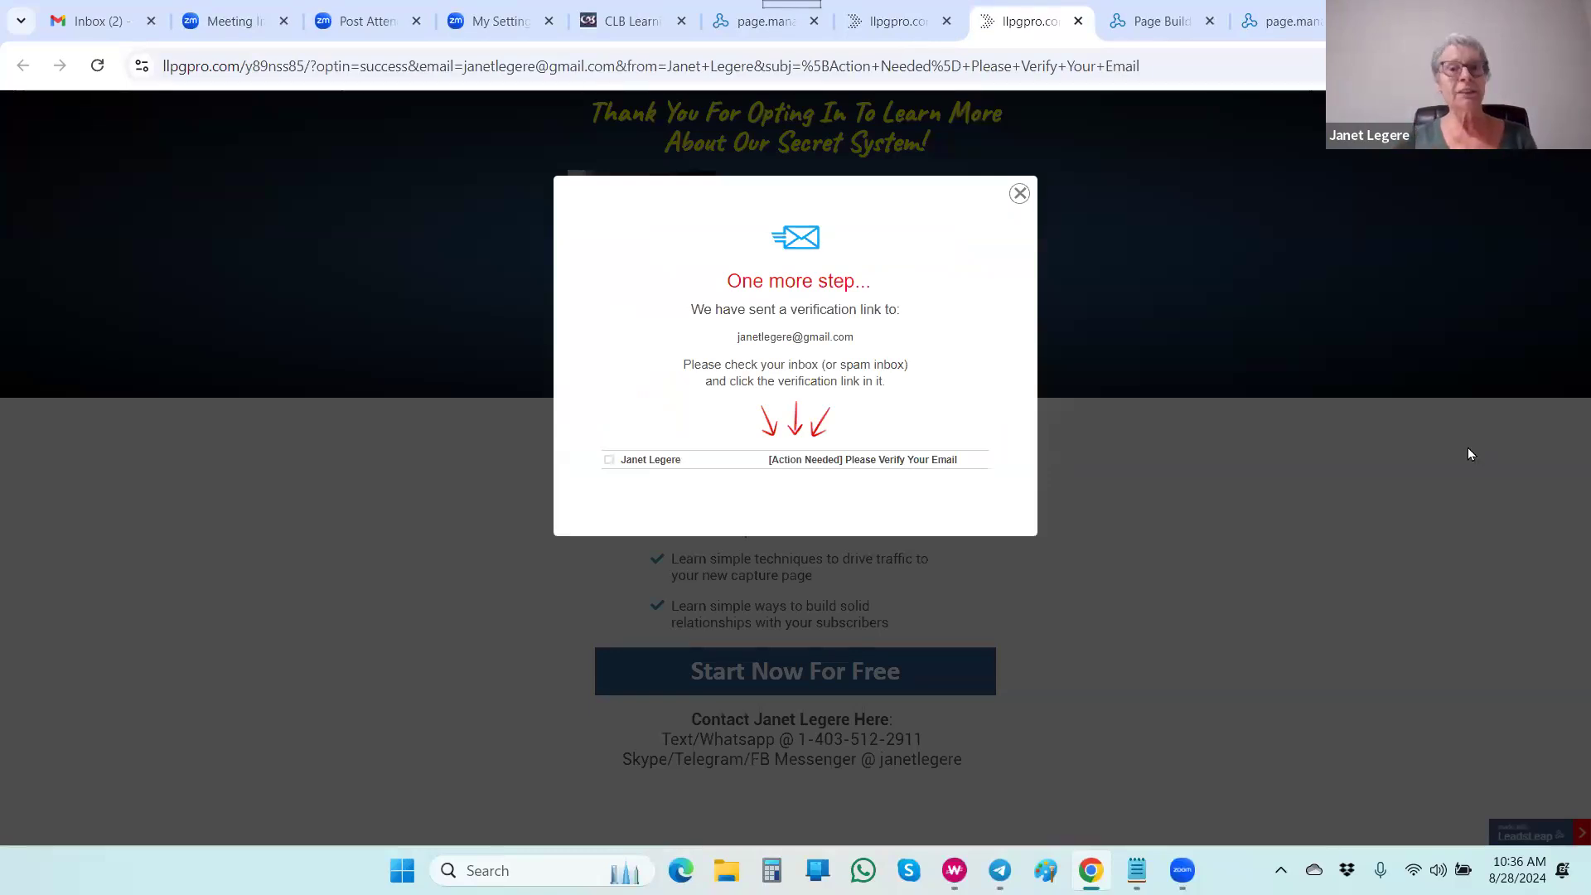
click(1020, 194)
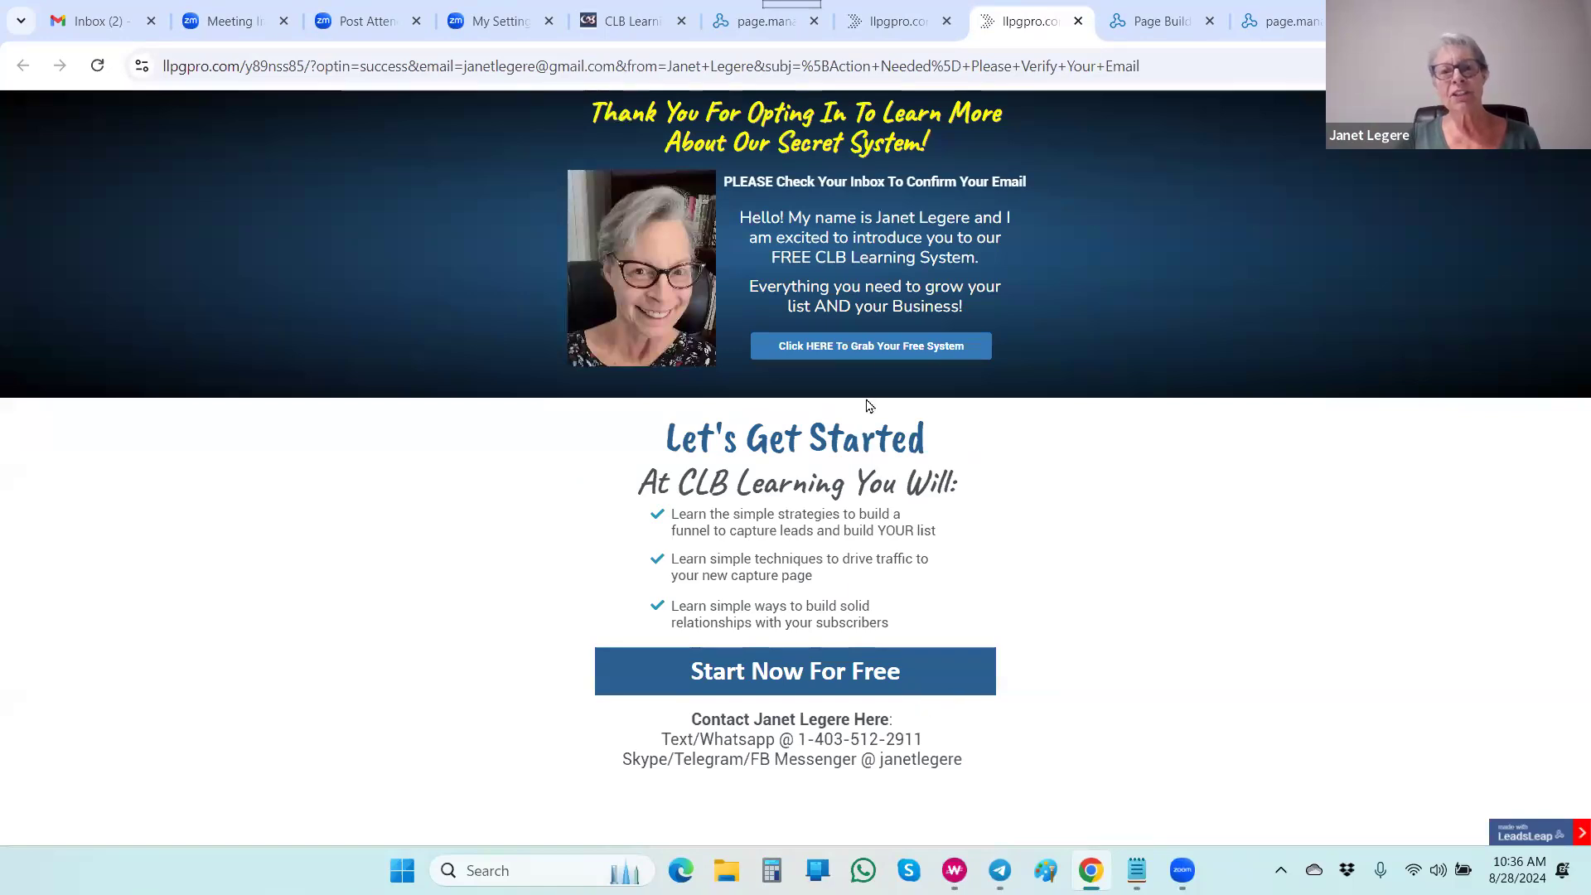
click(888, 348)
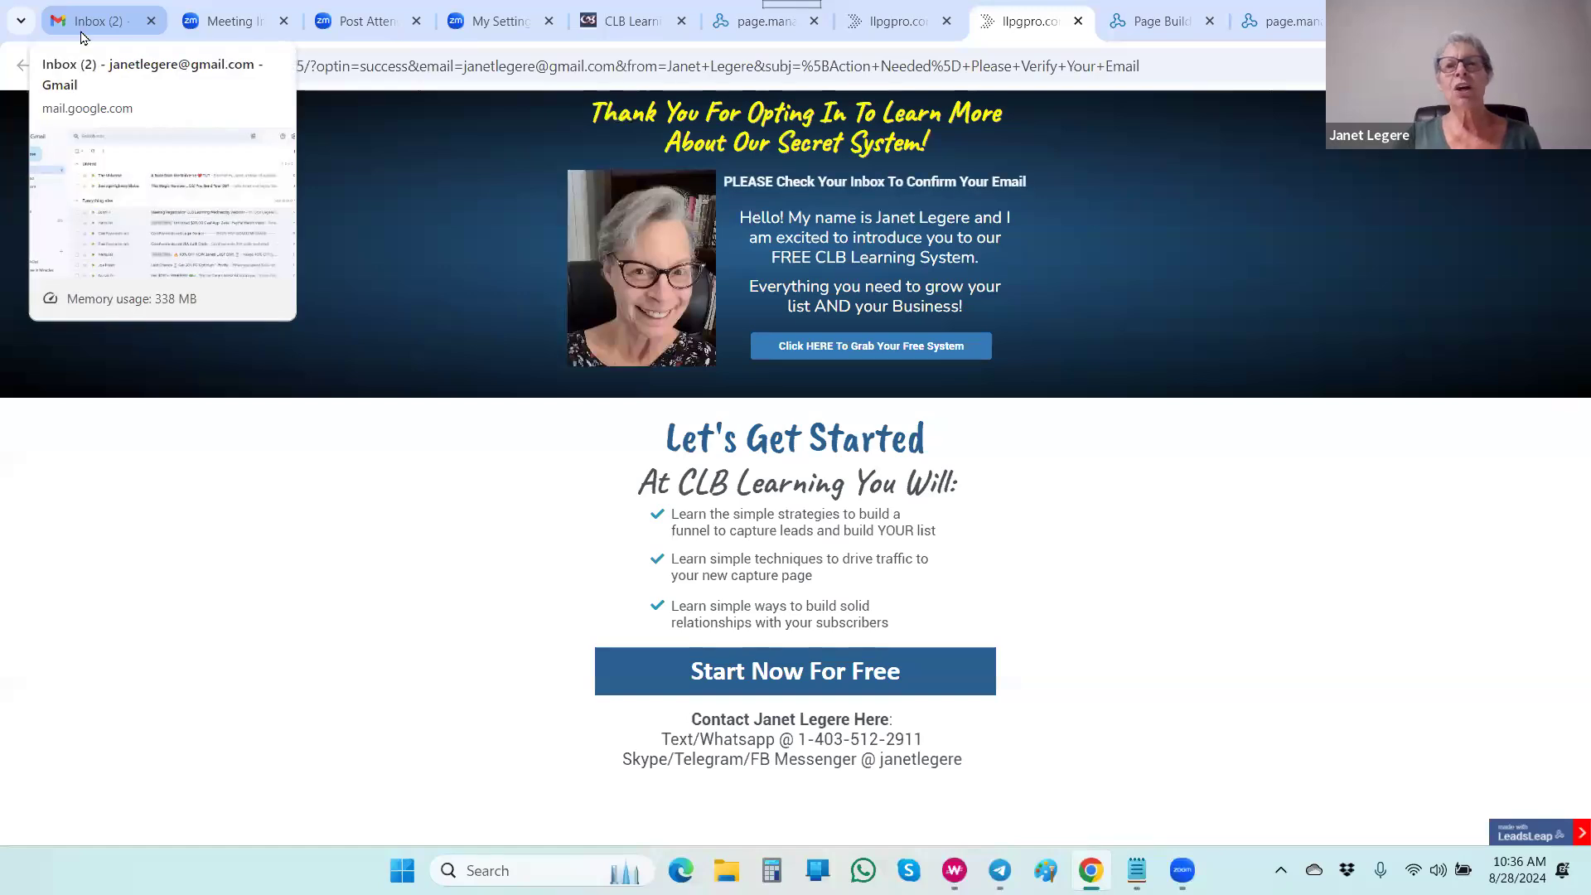
click(717, 10)
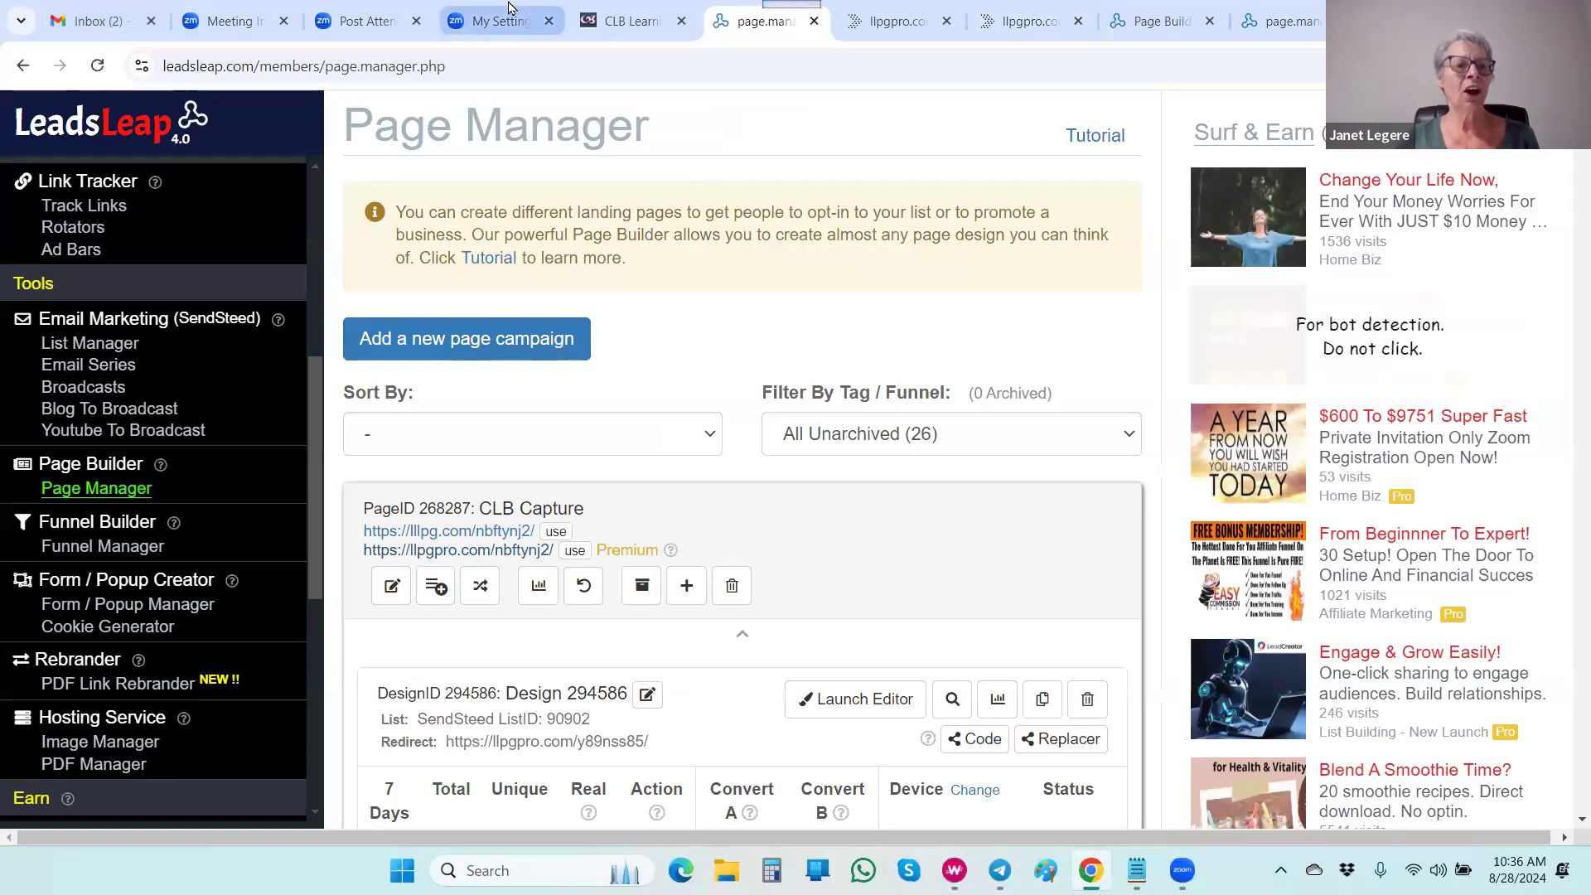
- Set opt-in notifications to 'Yes, before opt-in verified', dismiss the spam warning, and Save & Activate
click(97, 345)
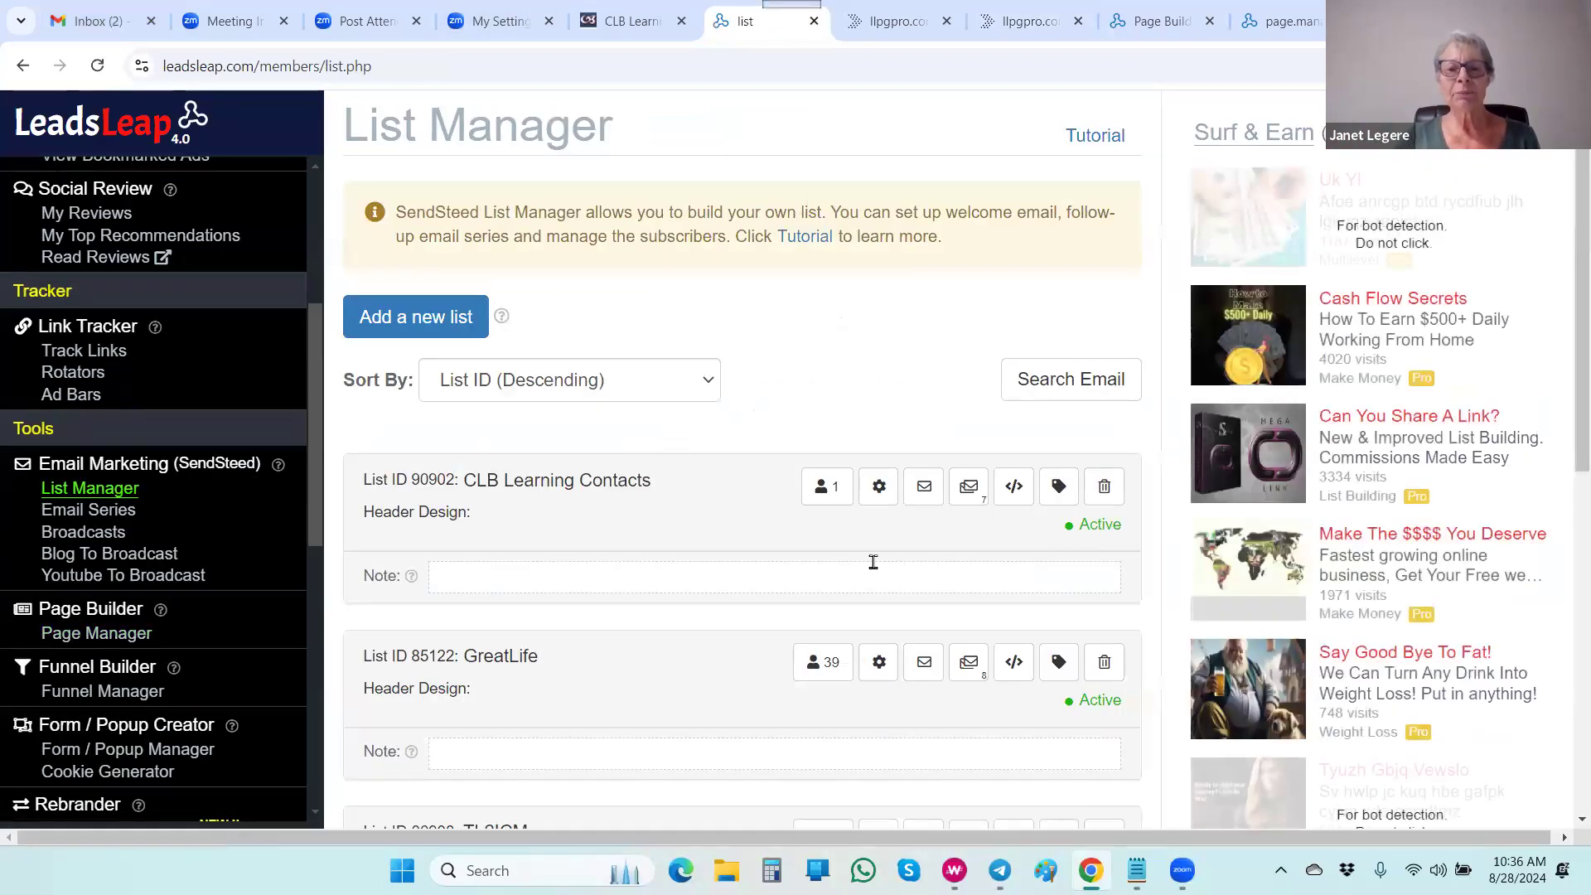
click(879, 486)
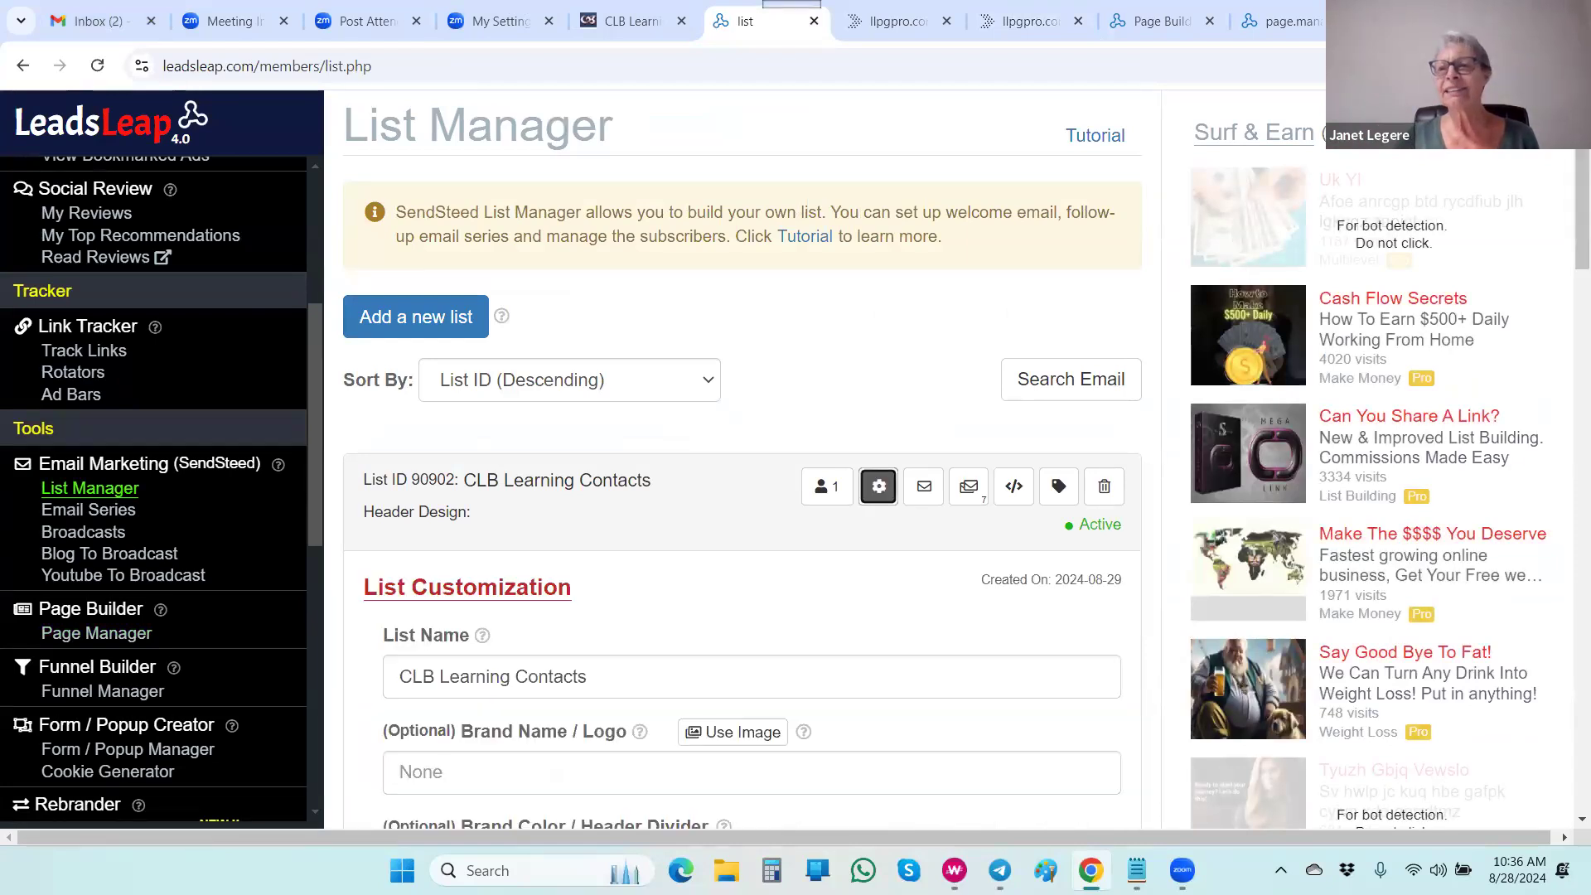
scroll(1560, 247, down, 5)
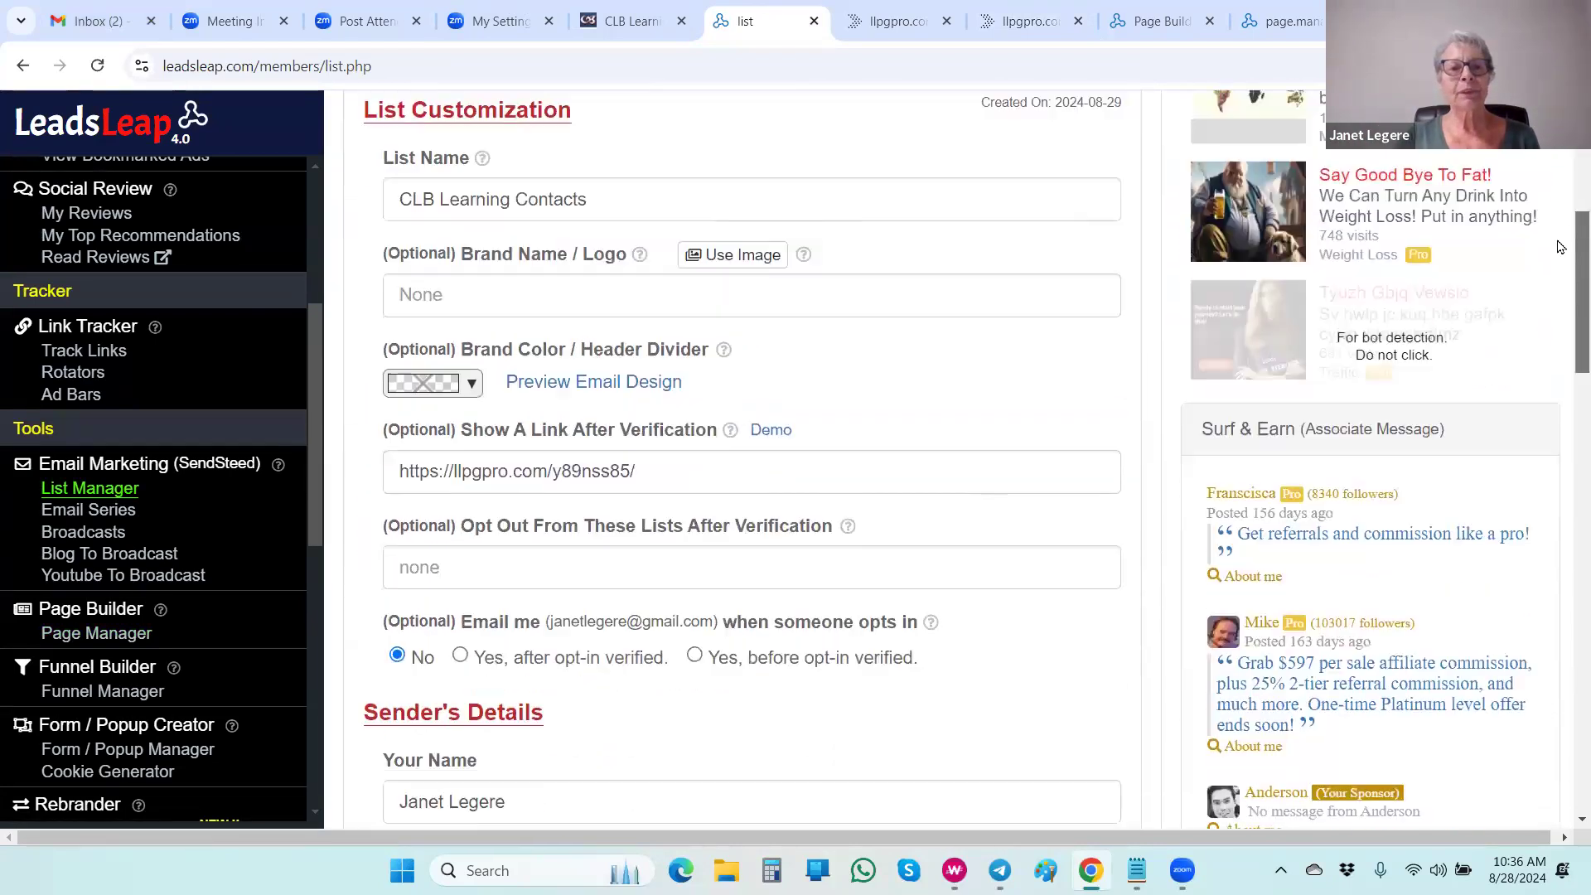
scroll(1561, 247, down, 4)
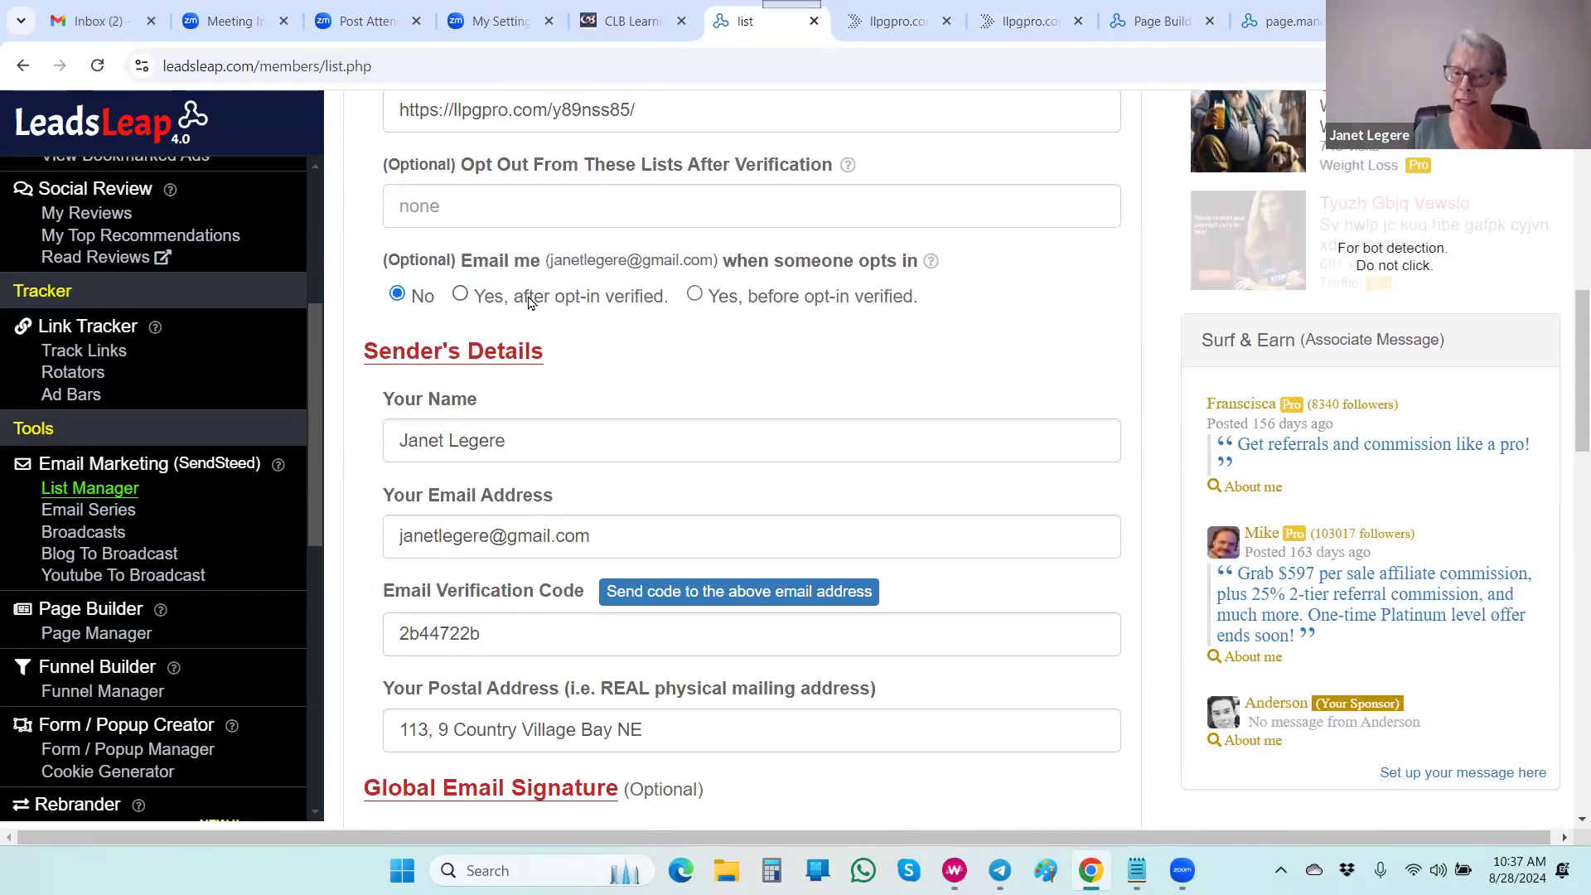
click(461, 297)
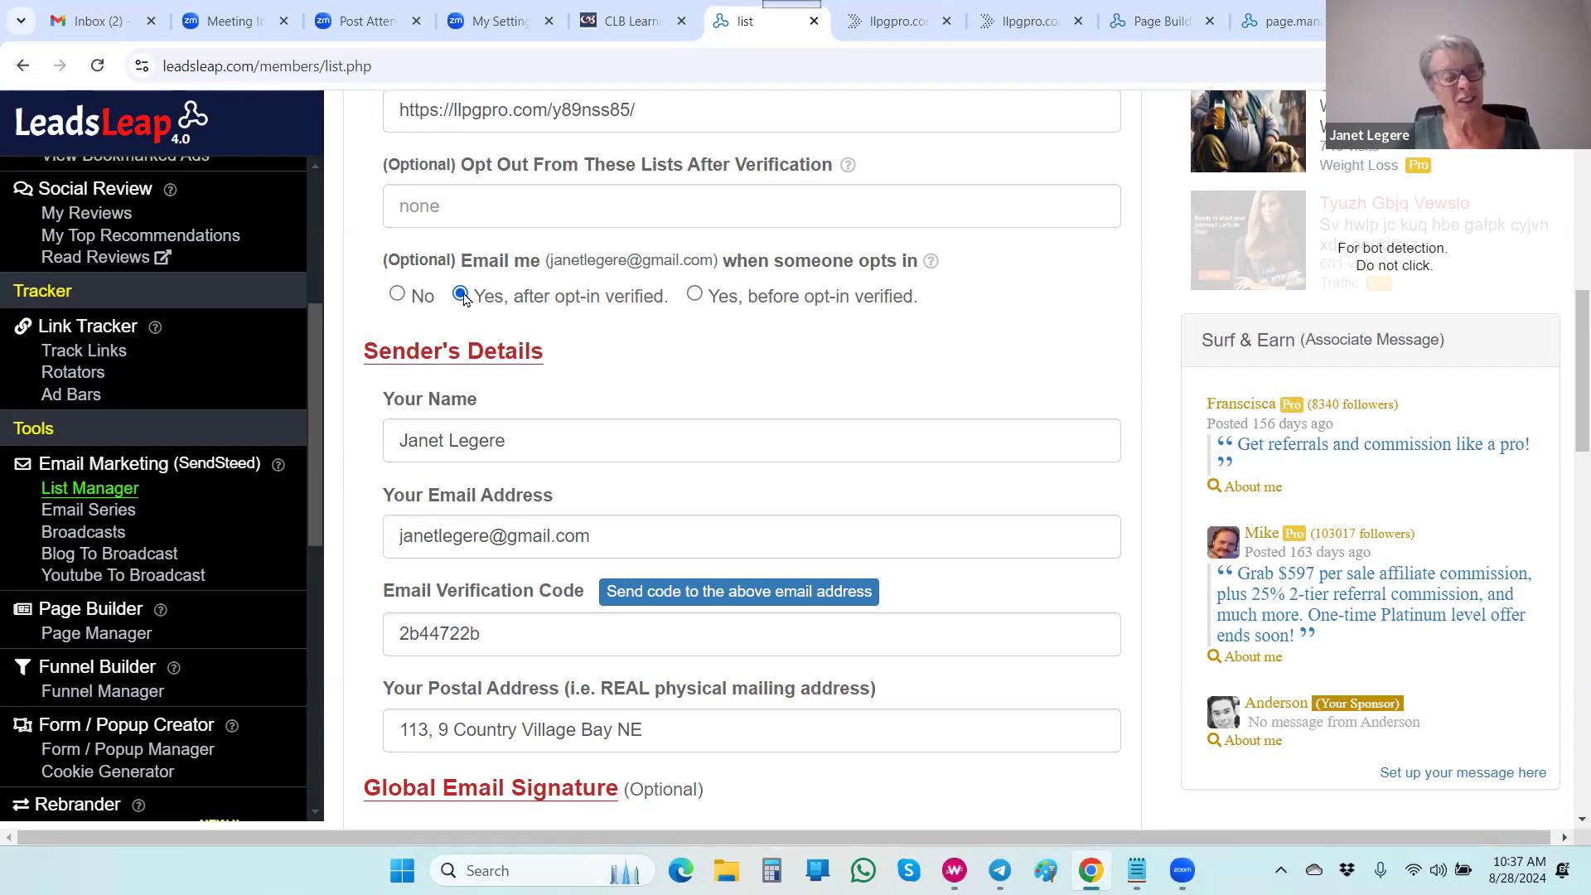
click(695, 296)
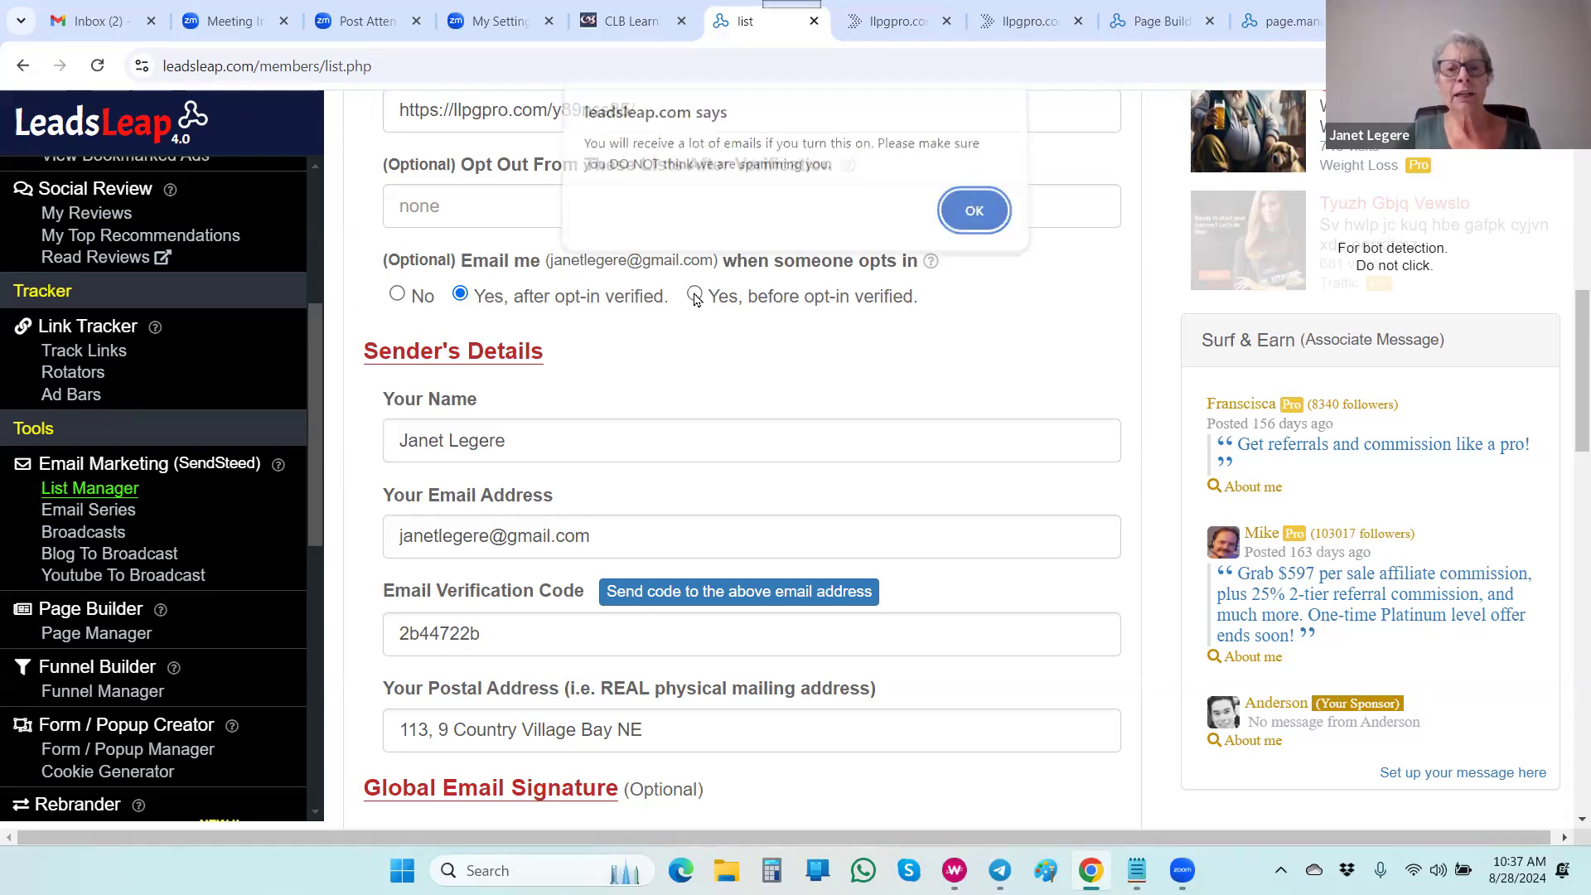
click(978, 222)
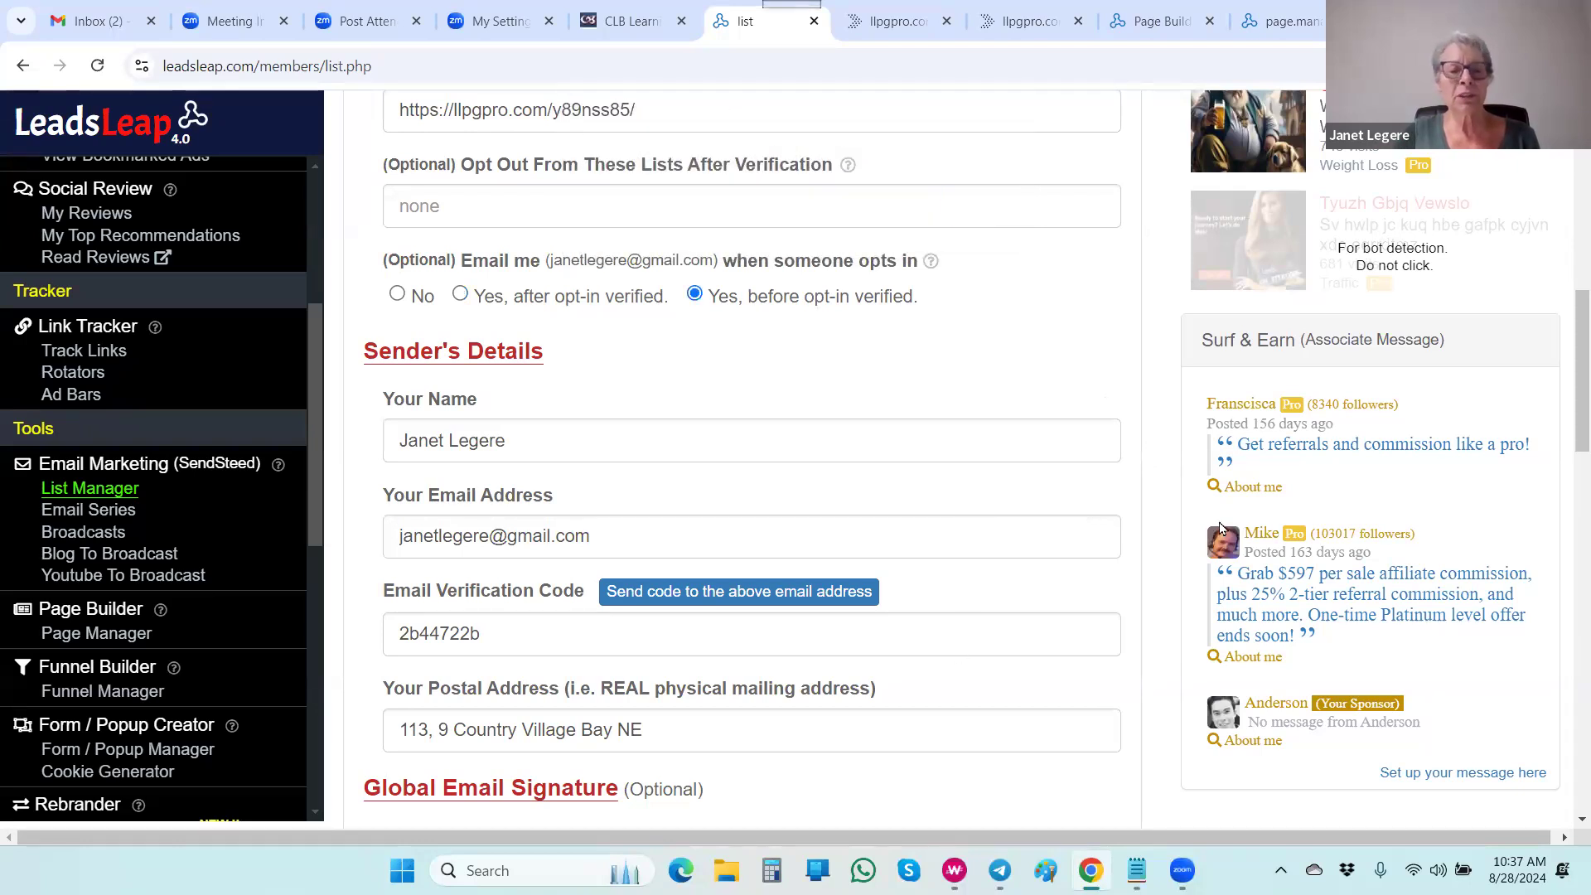
drag(1573, 344, 1572, 543)
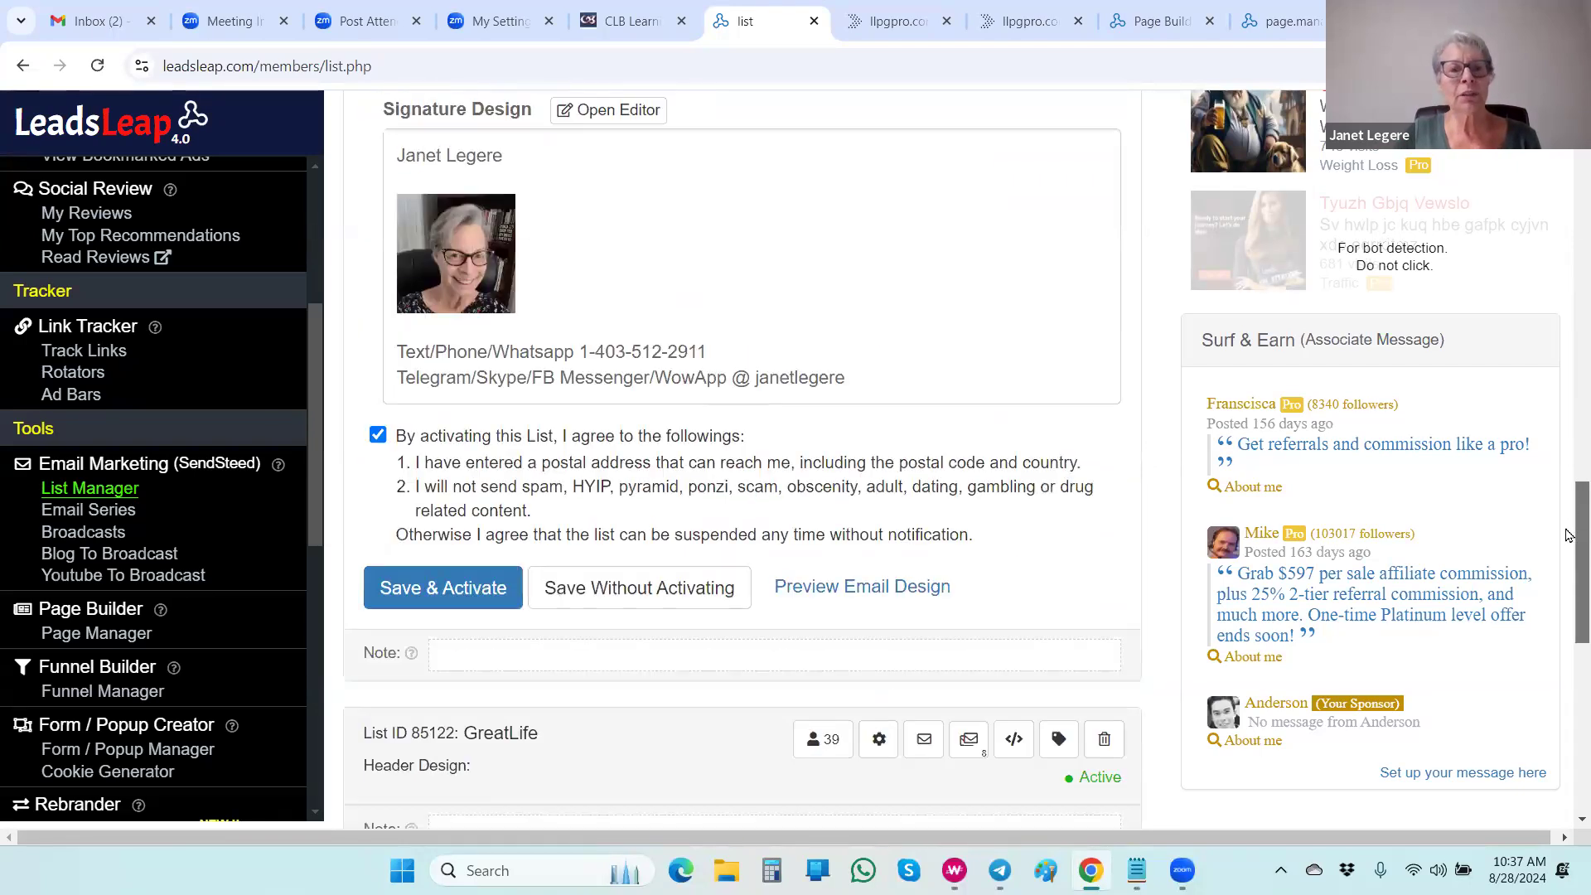
click(425, 597)
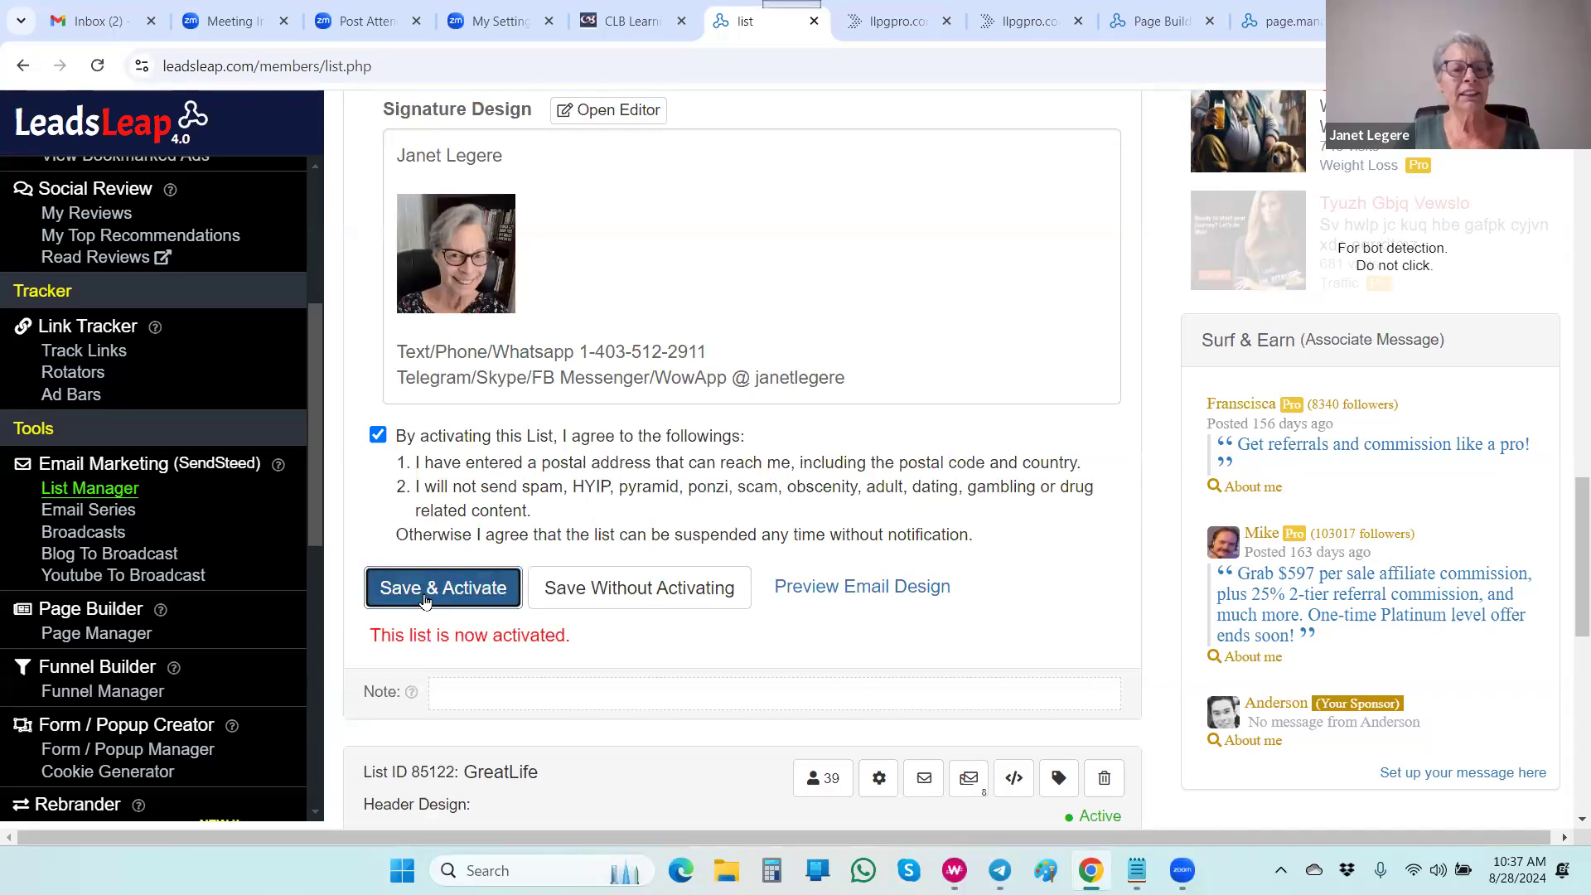
click(1244, 21)
- Close the verification notice on the live capture page and reload it
click(1164, 21)
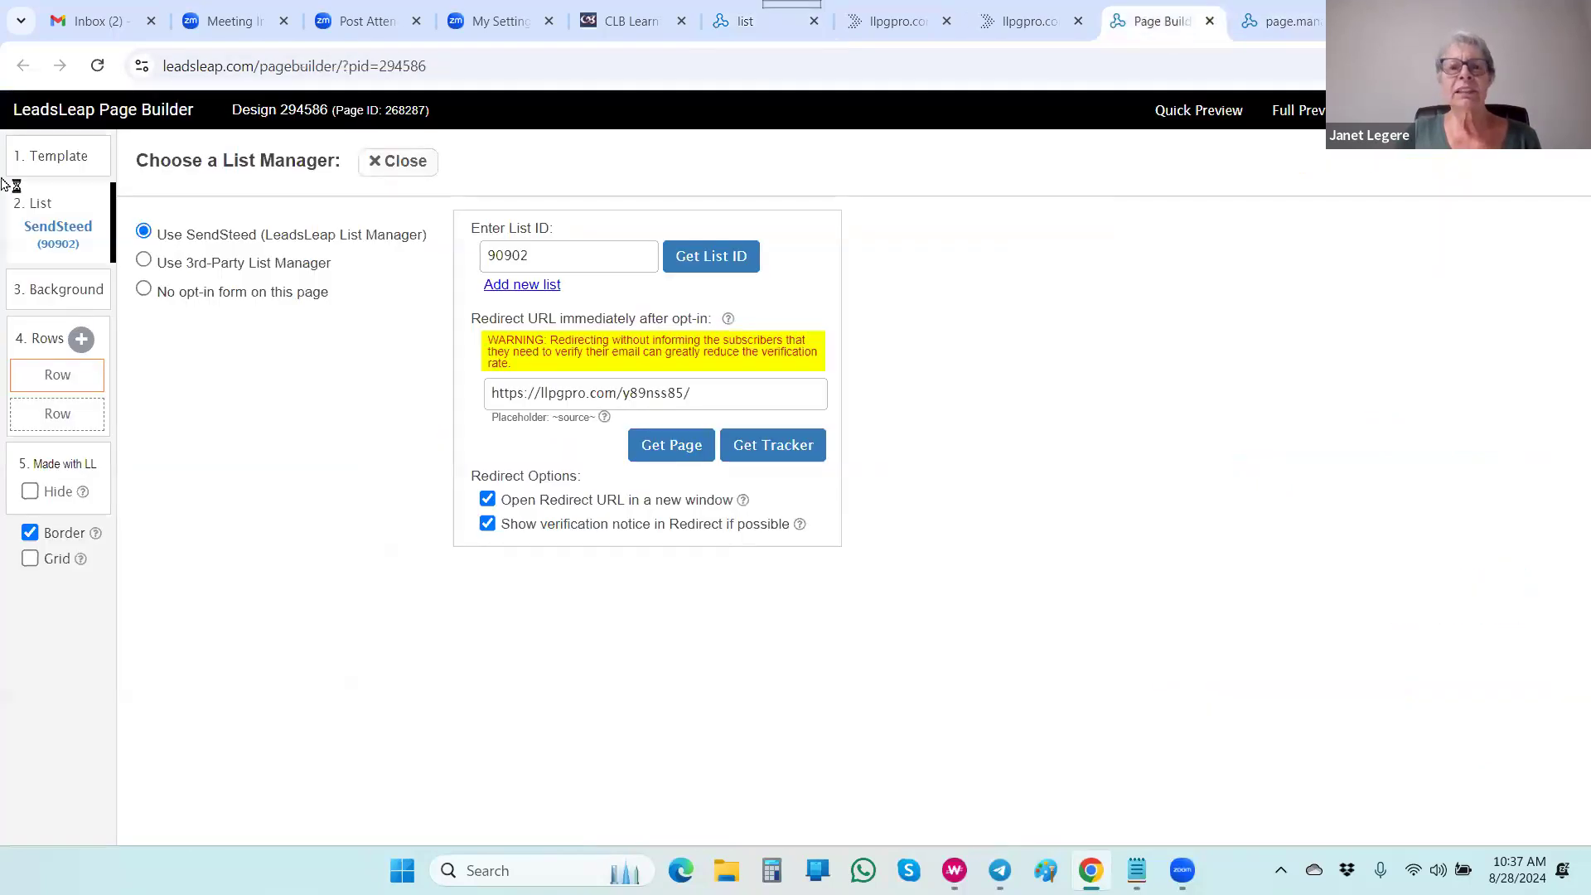
click(1001, 16)
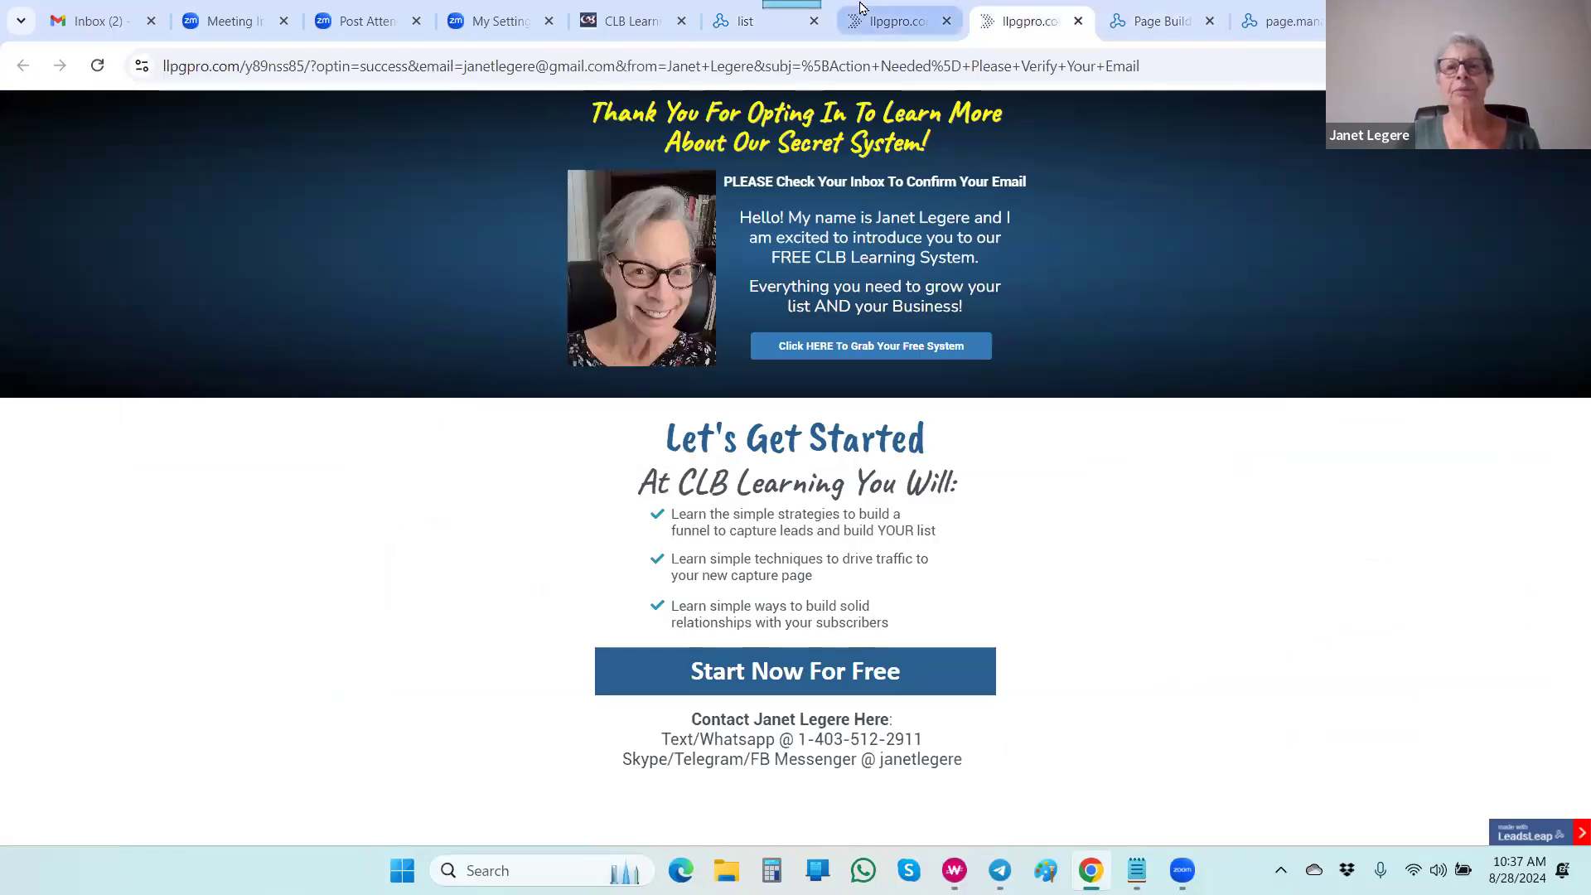
click(861, 8)
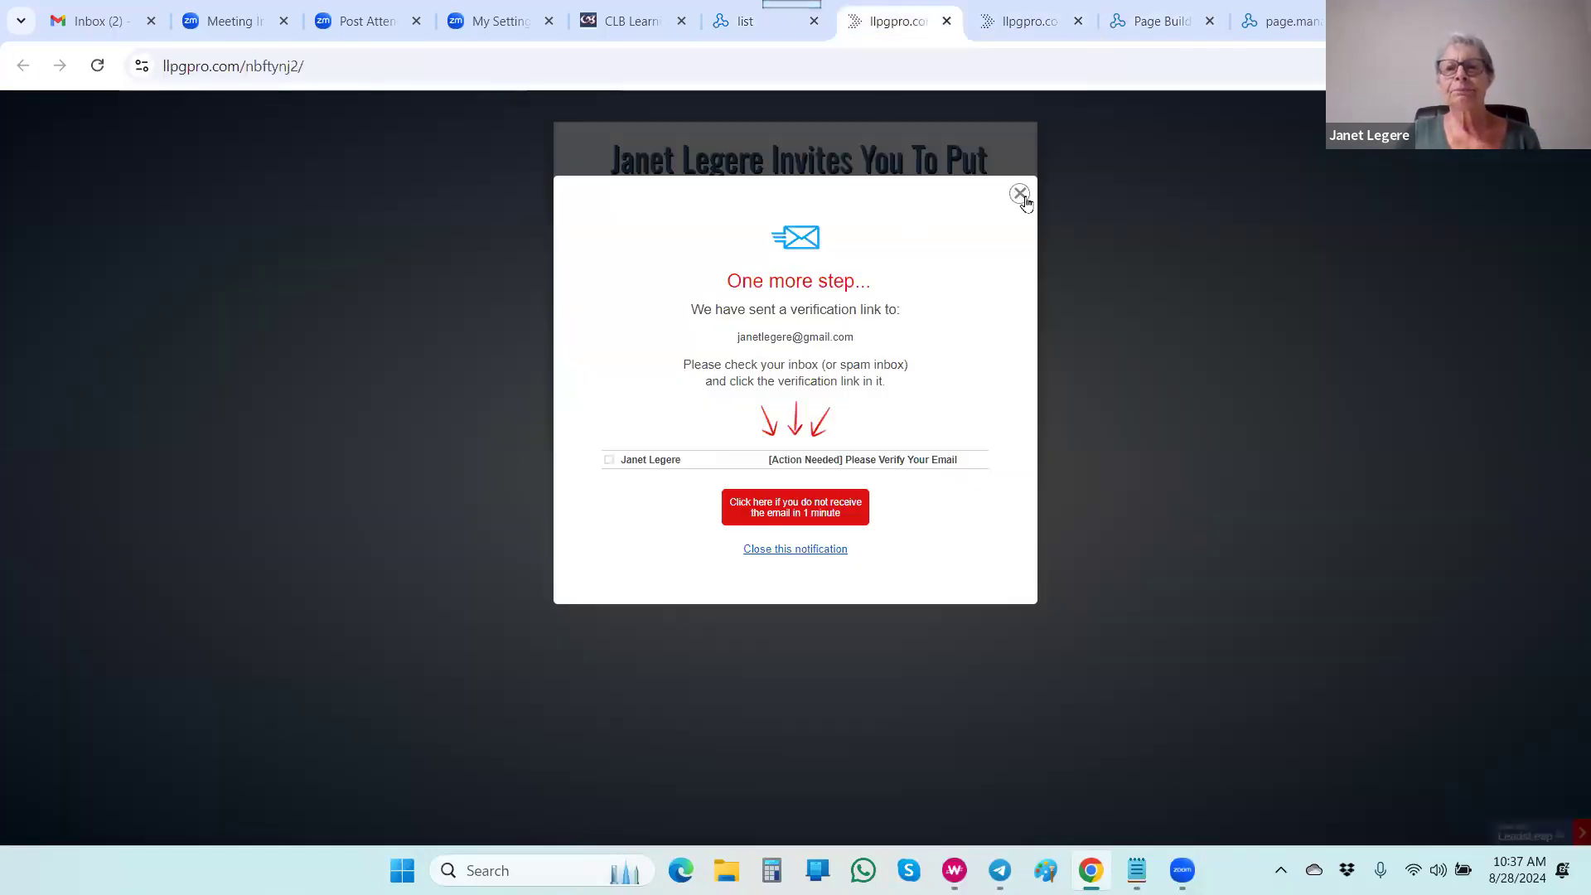
click(1020, 194)
click(97, 71)
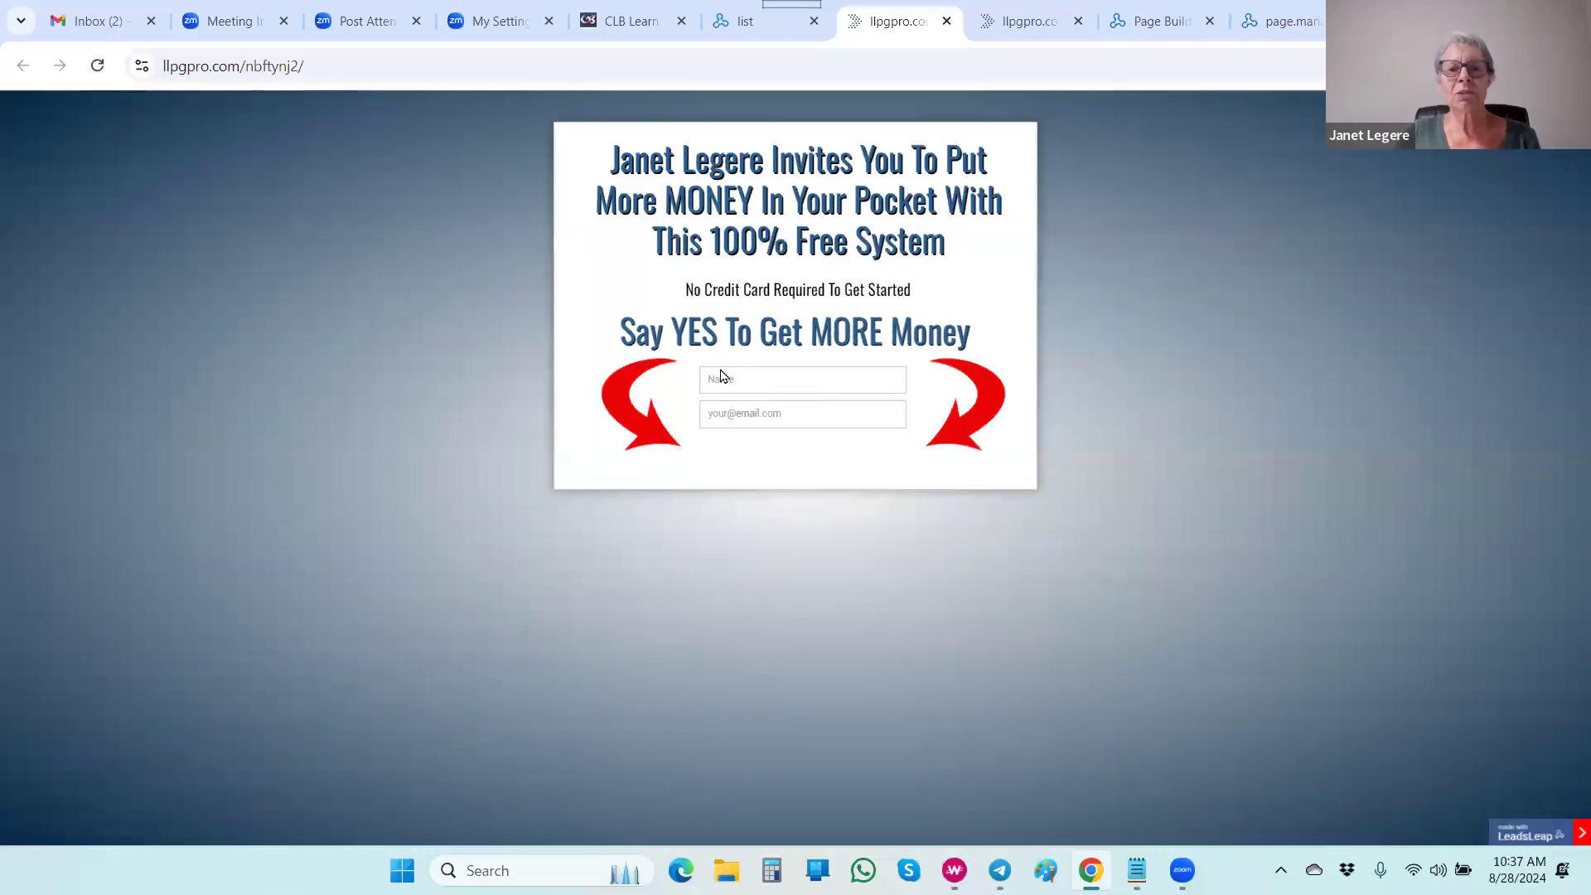
click(751, 21)
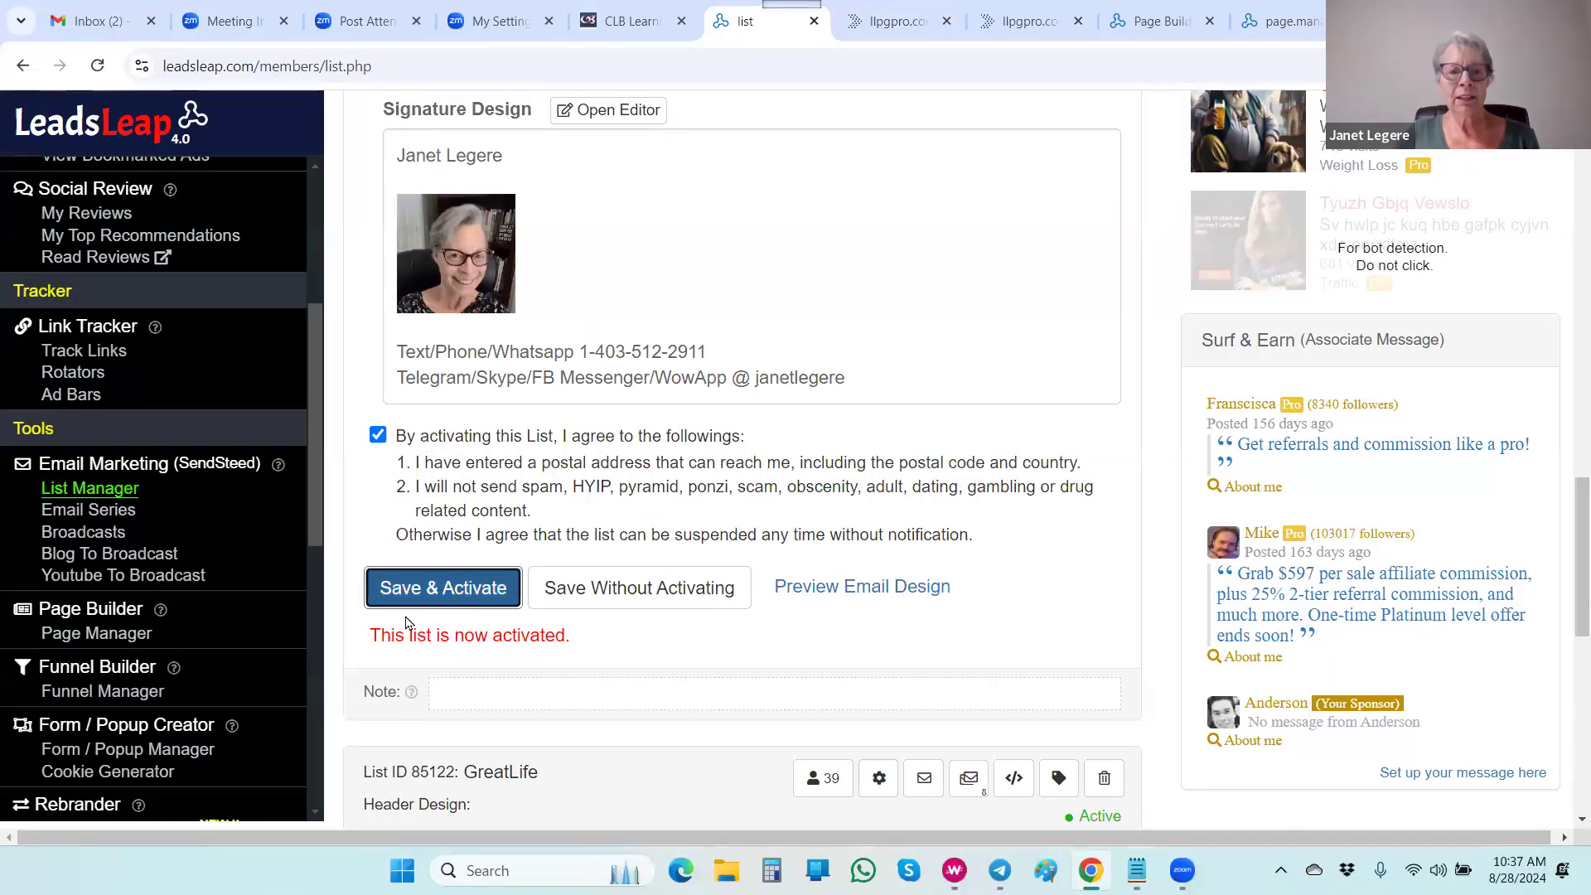
click(899, 20)
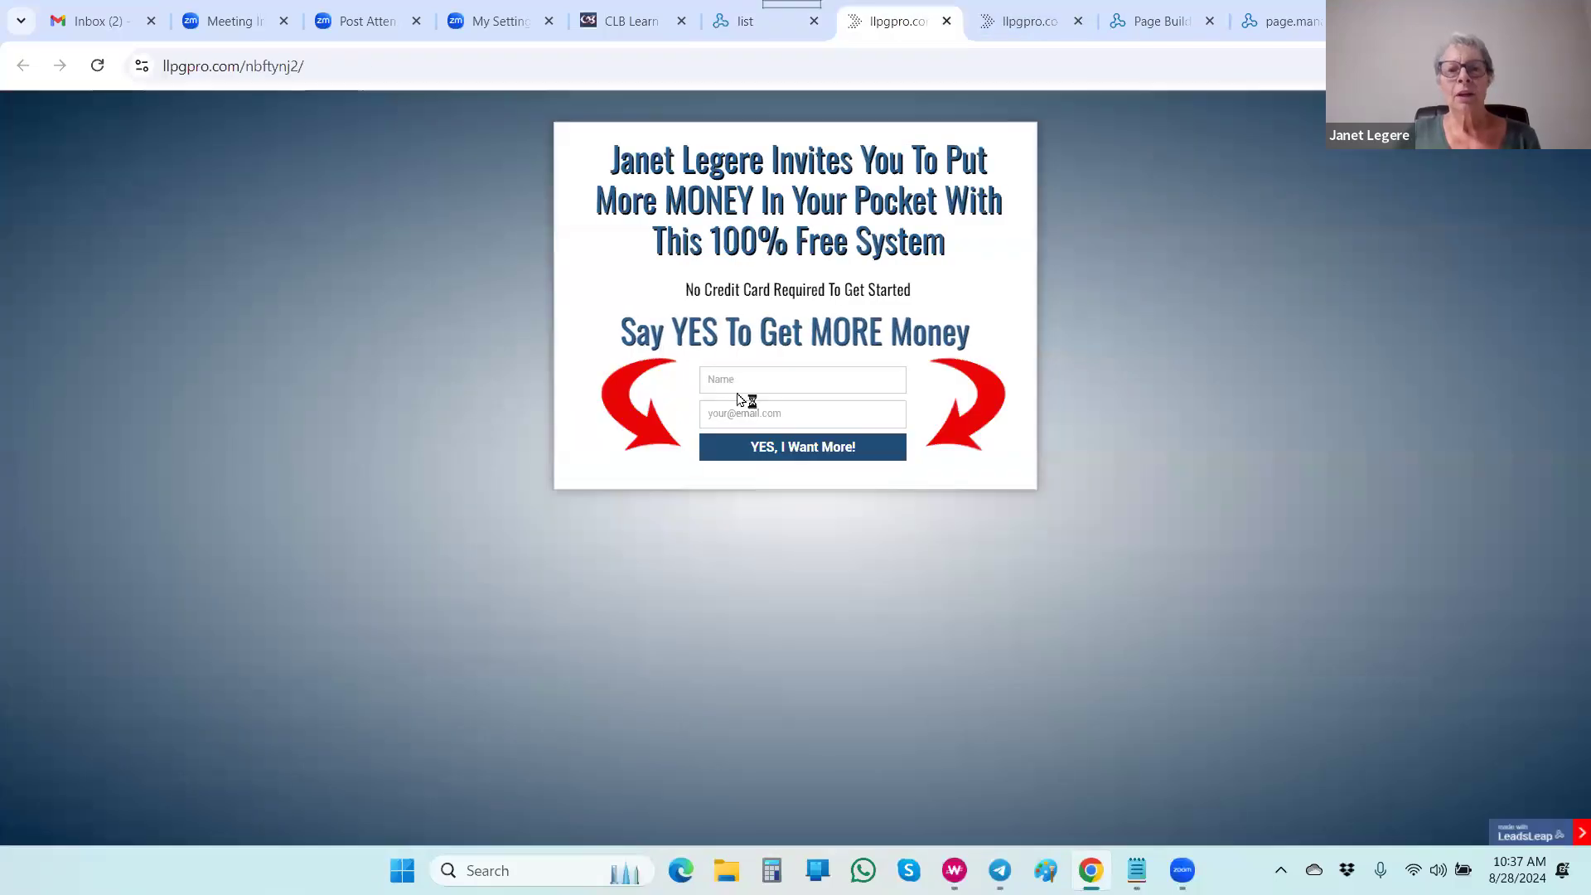
- Submit a second test sign-up with the subscriber's full name and Gmail address
text(Janet)
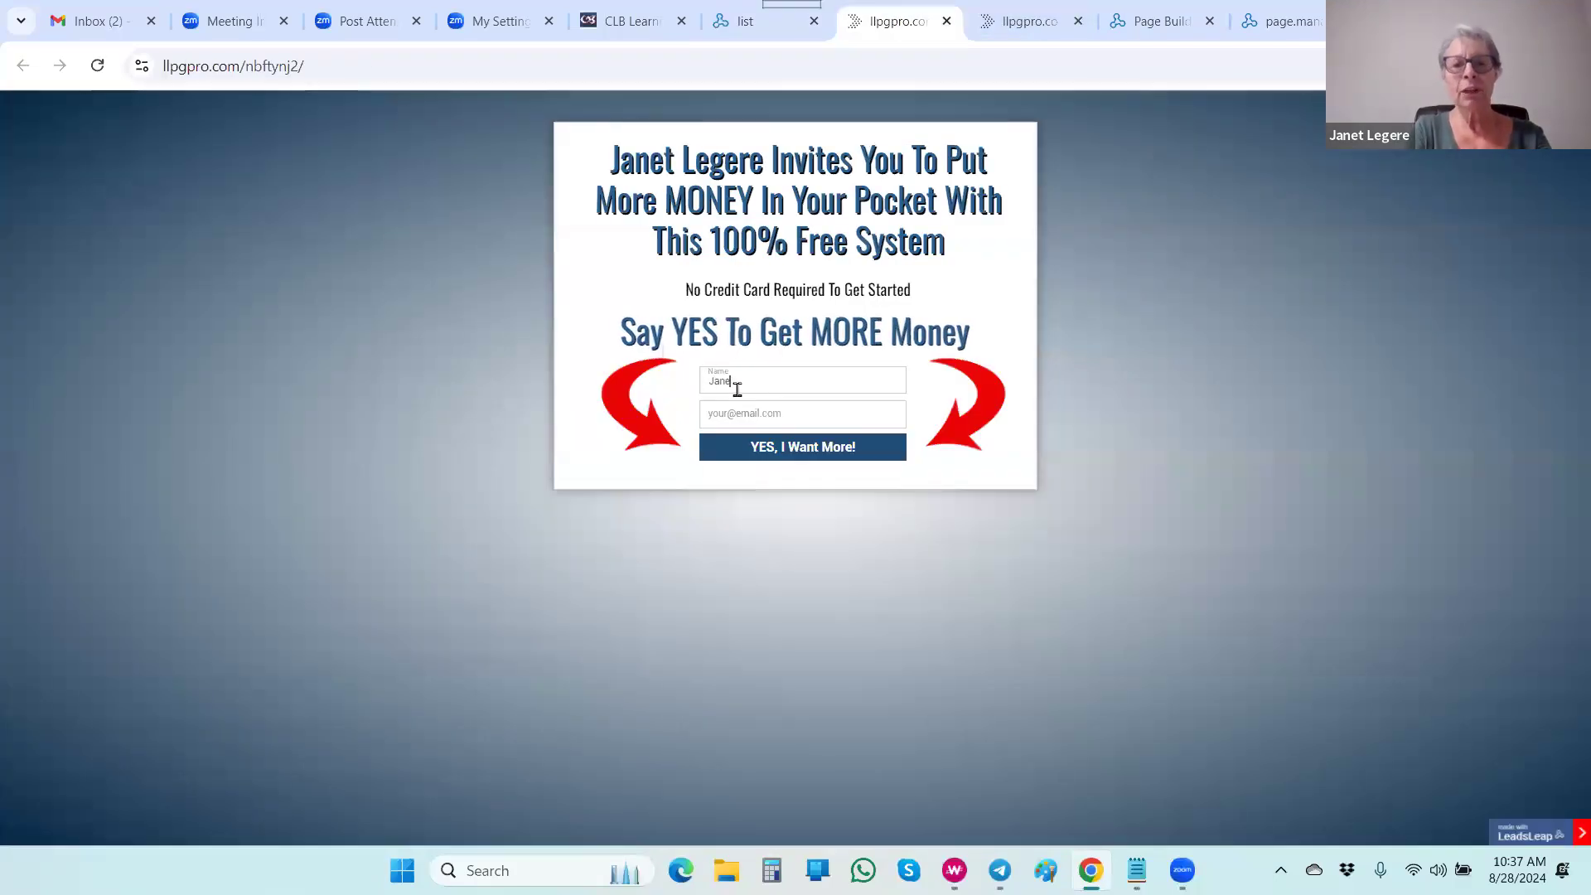
text( Legere)
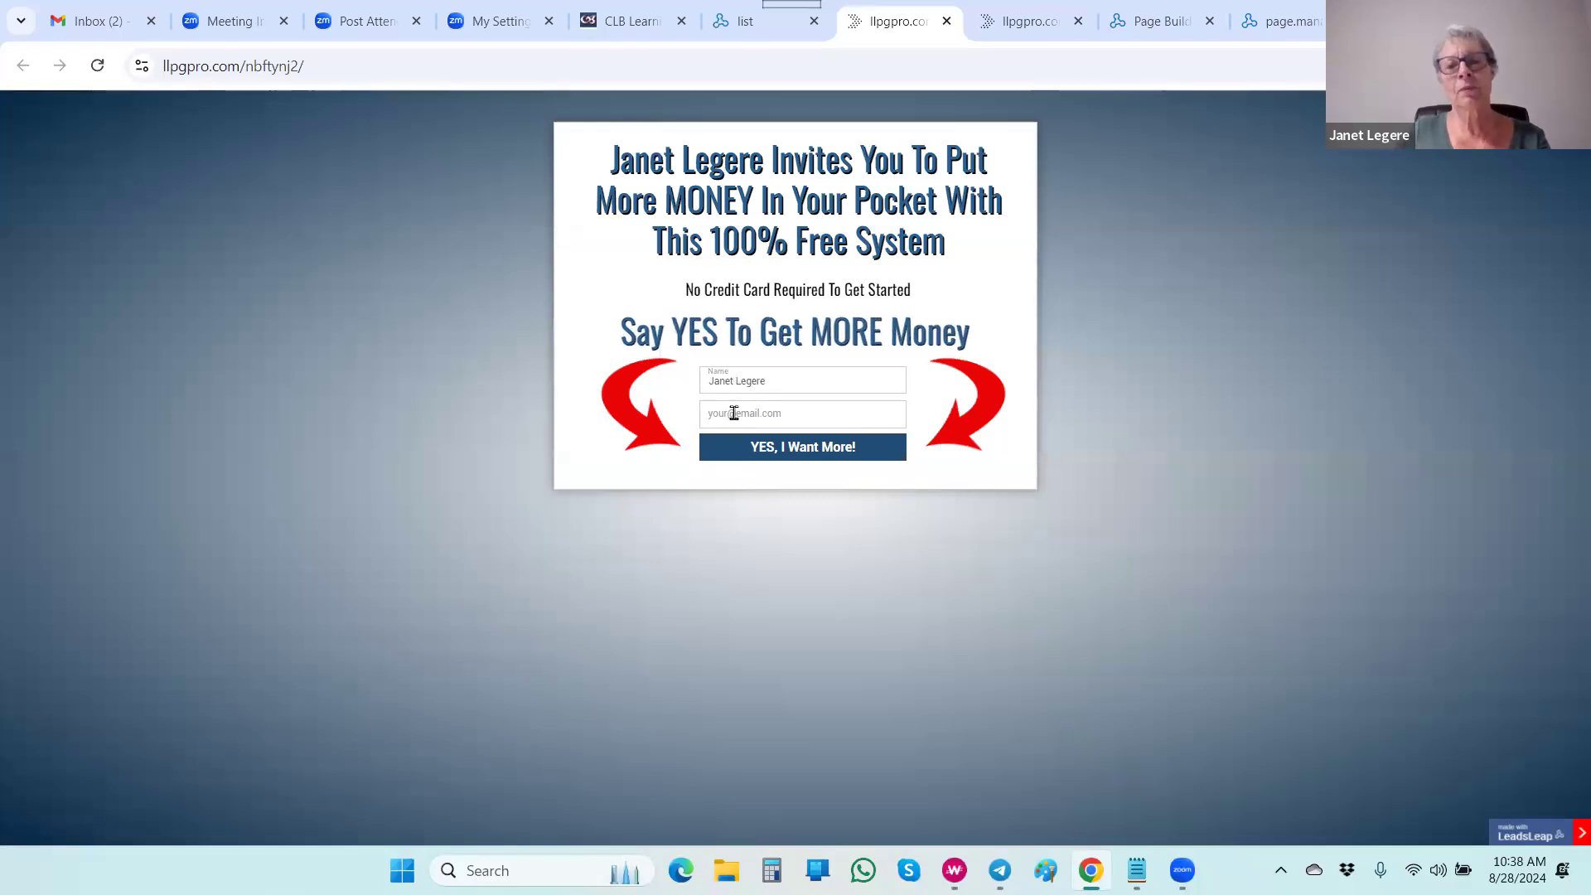
click(745, 414)
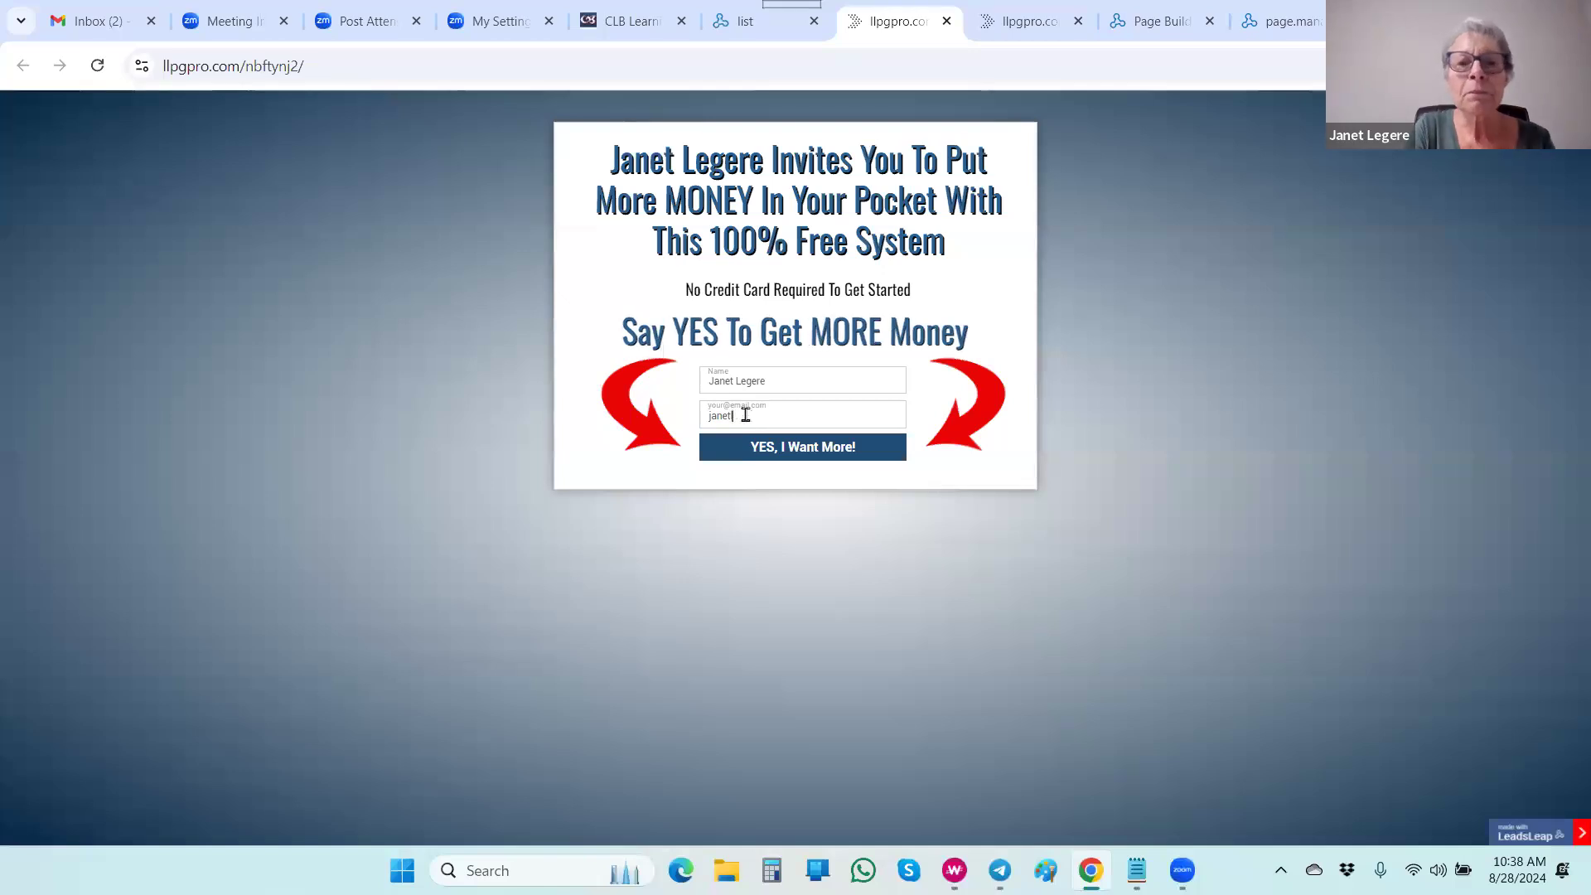
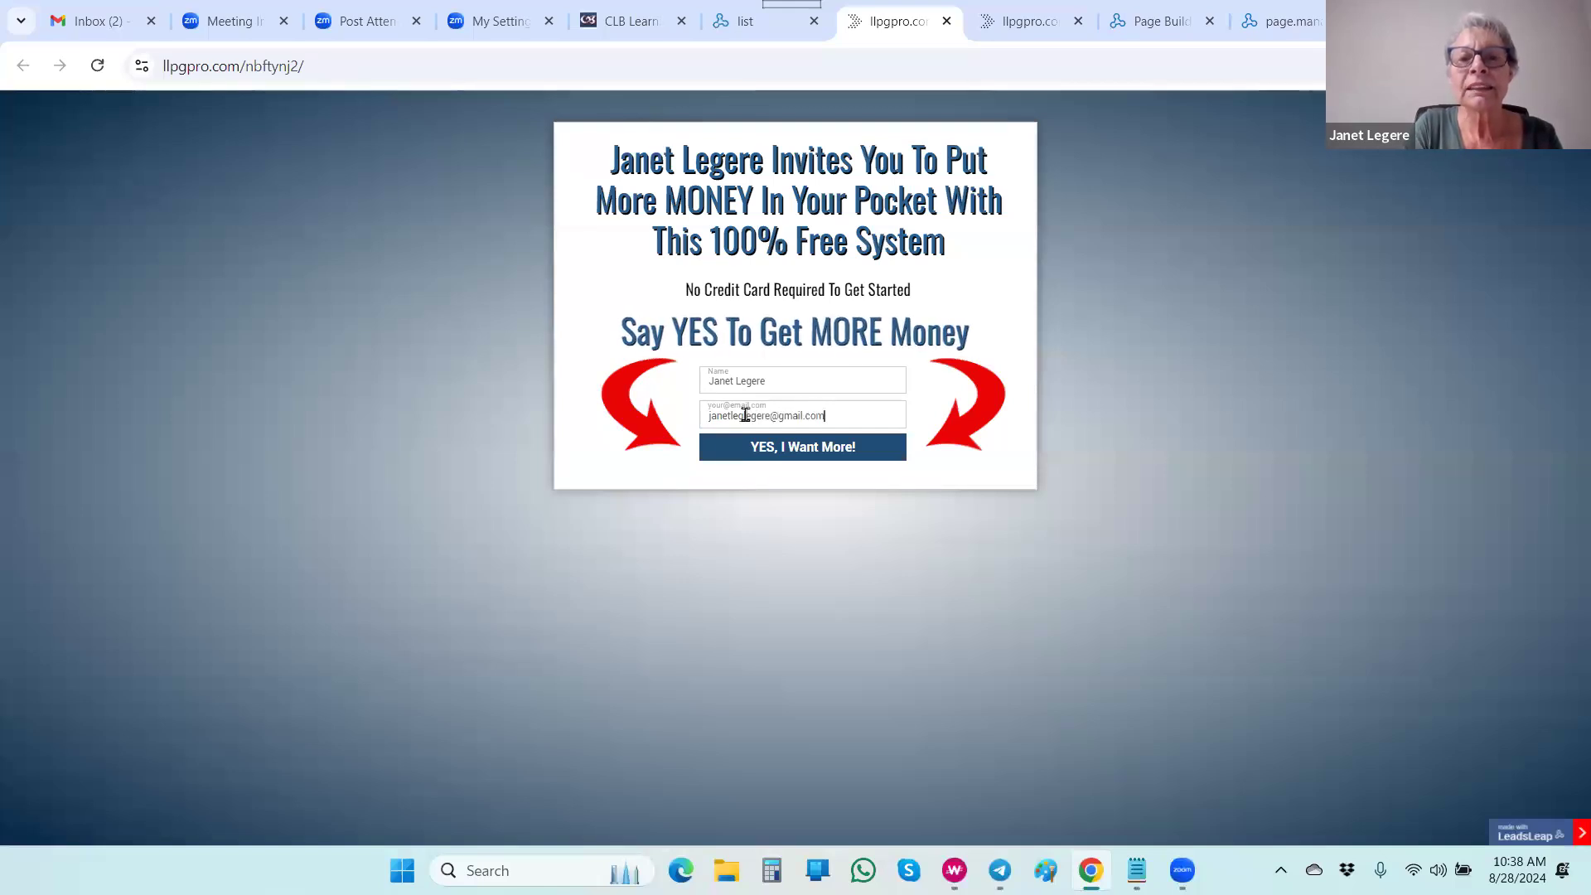
click(812, 450)
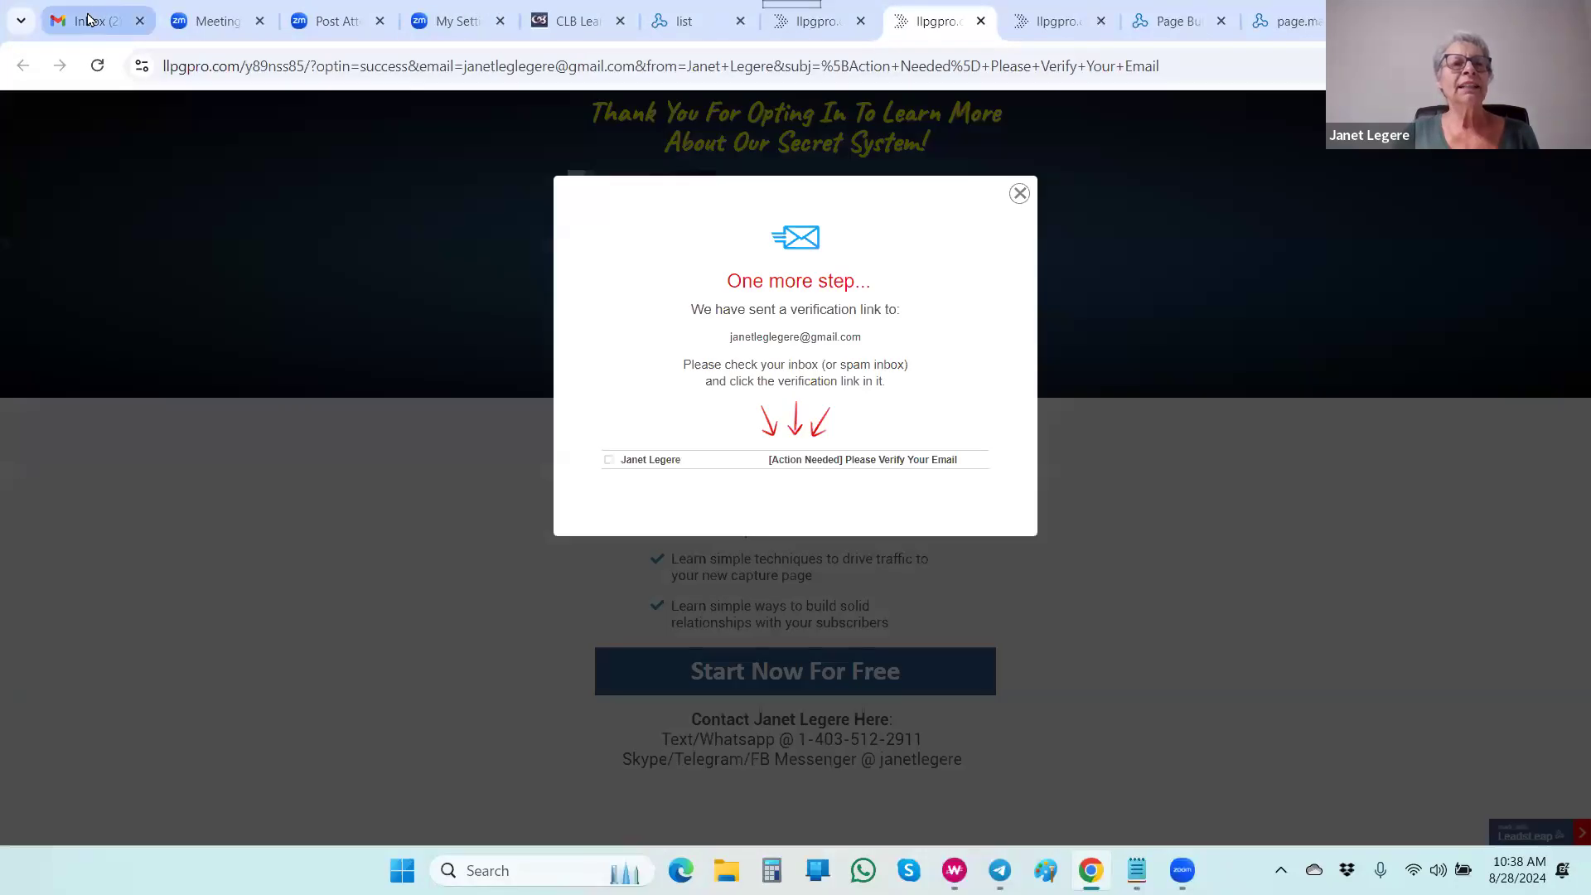
- Open the verification email in Gmail and follow its SendSteed link to confirm the subscription
click(88, 19)
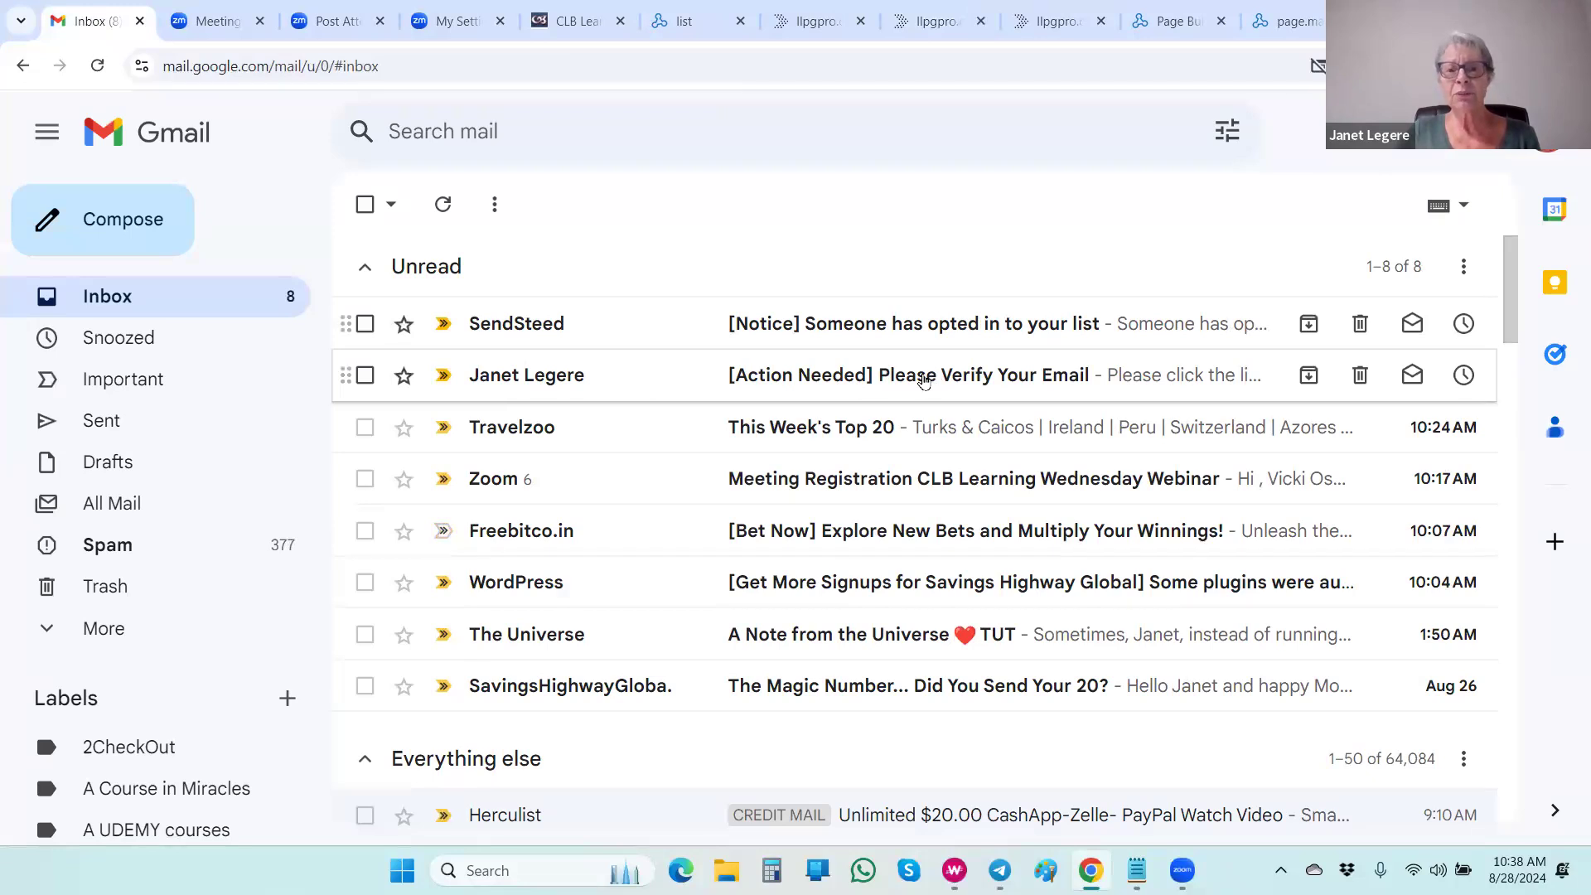
click(924, 378)
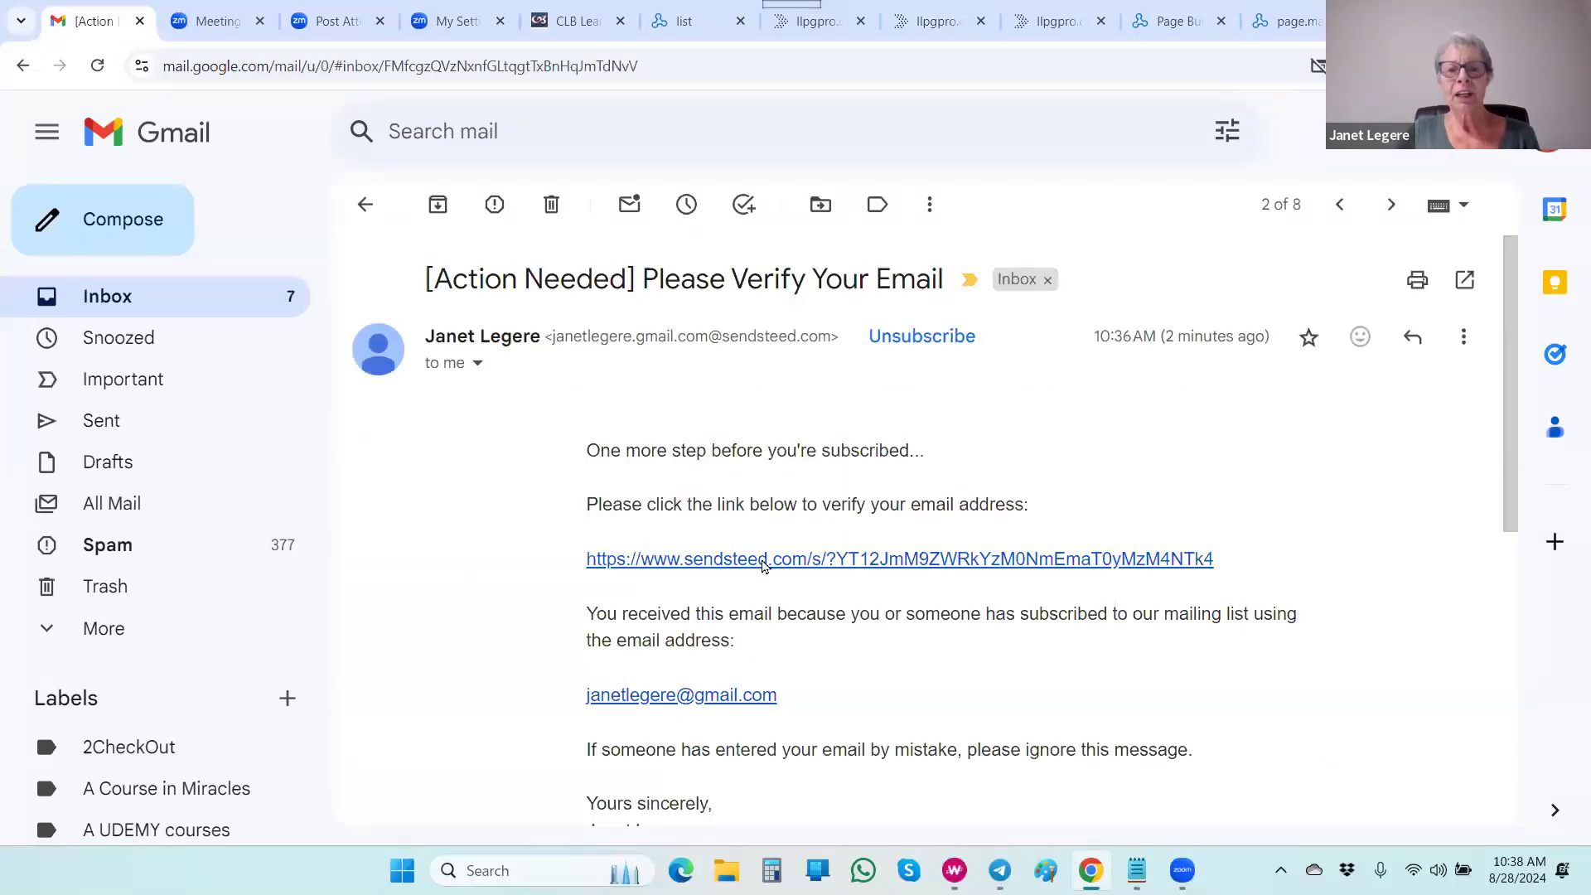
click(760, 562)
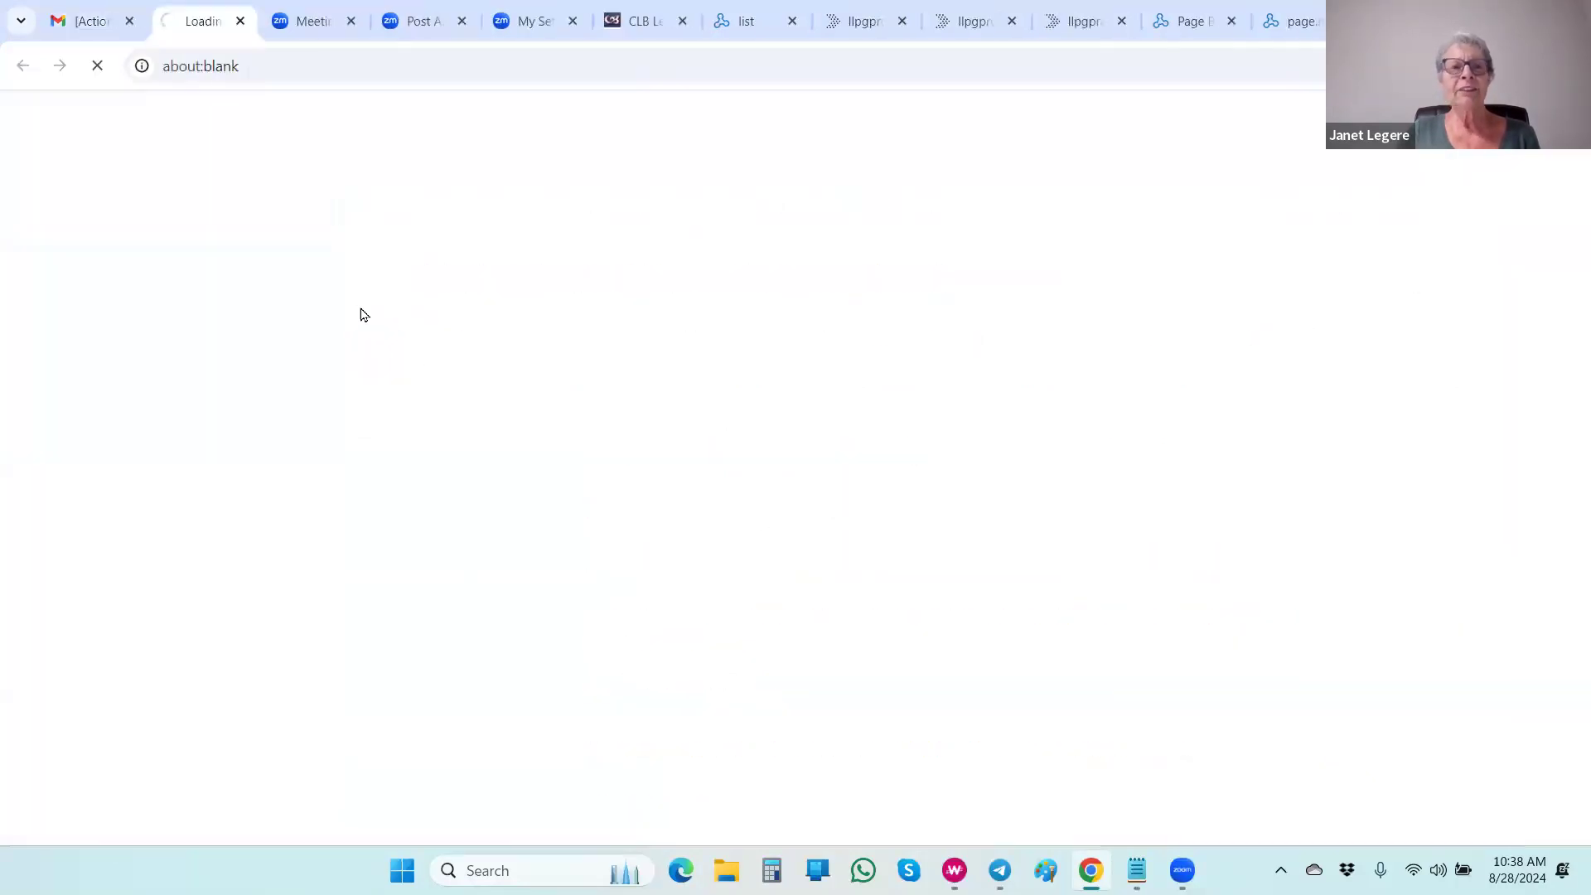
click(67, 20)
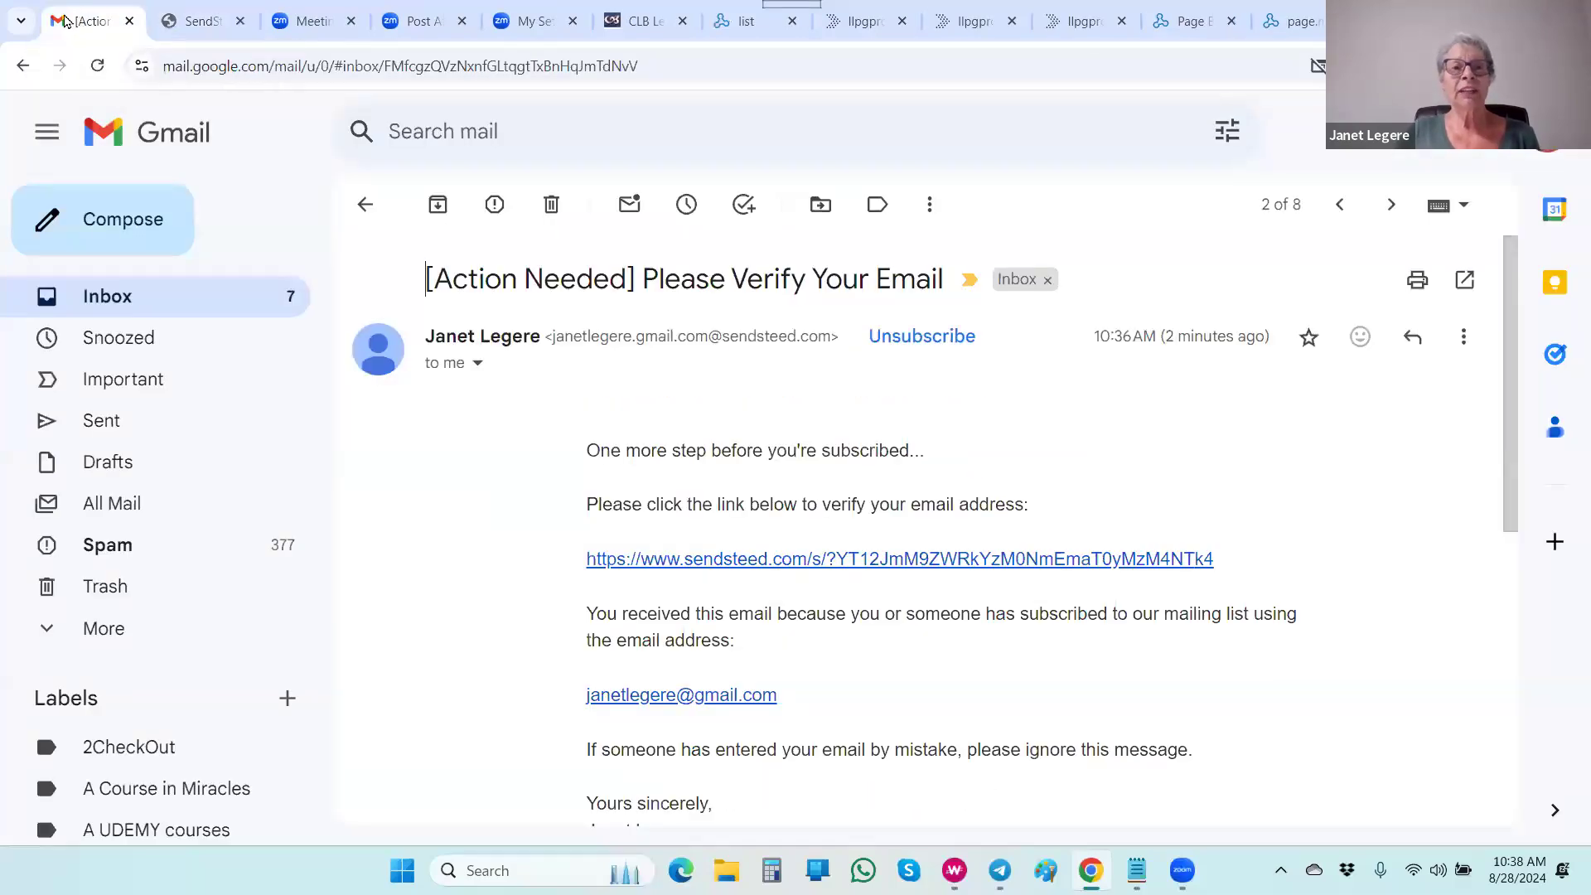
click(365, 205)
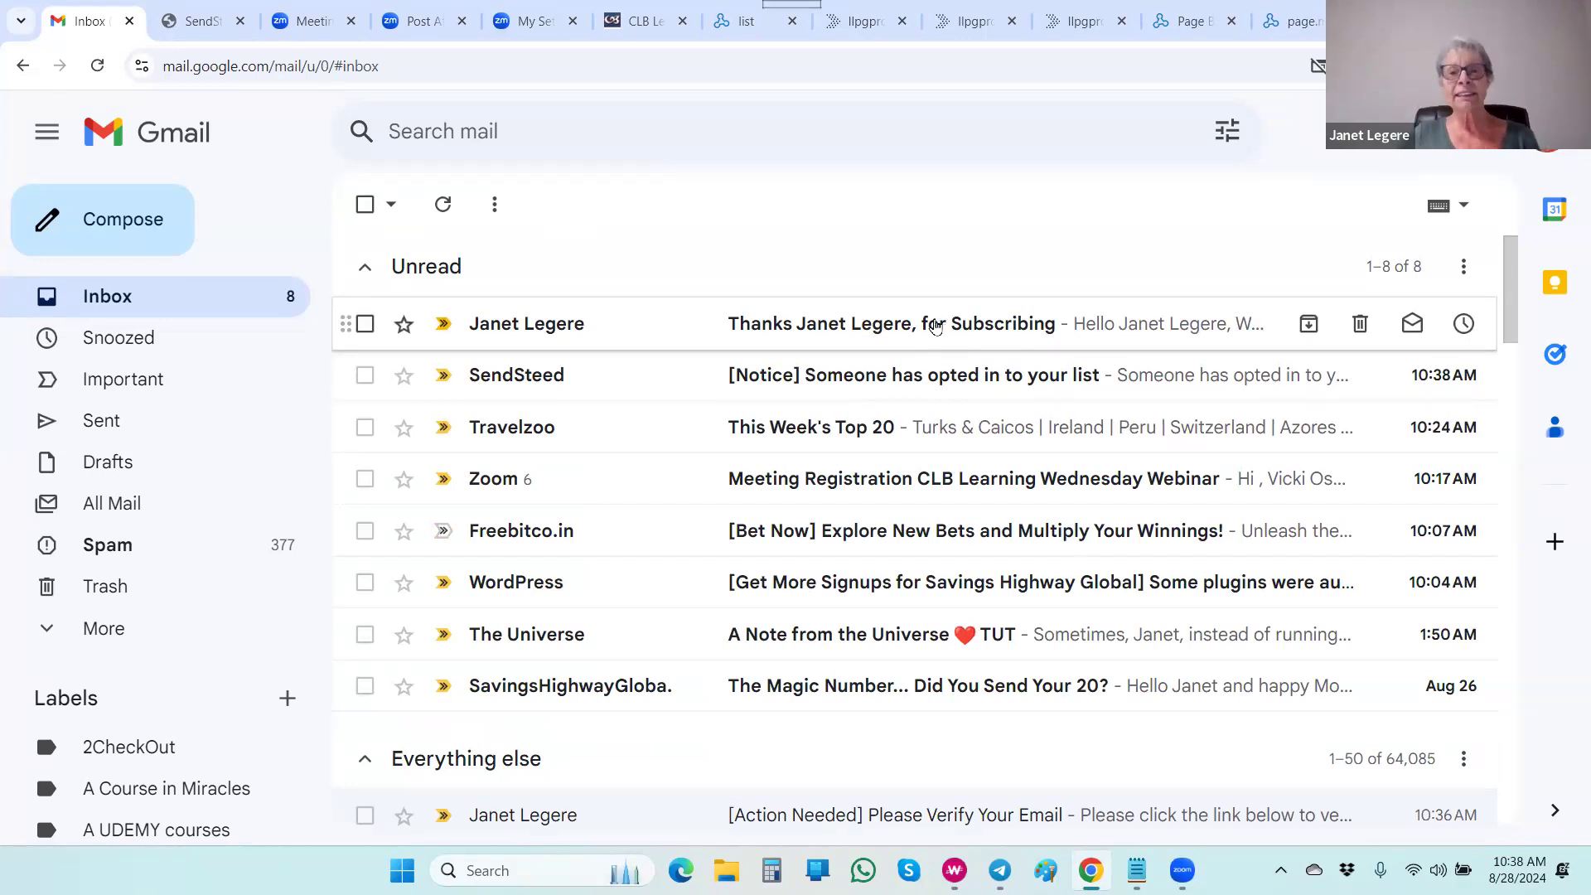
- Read the welcome email, then return to the capture page and close its verification notice
click(935, 325)
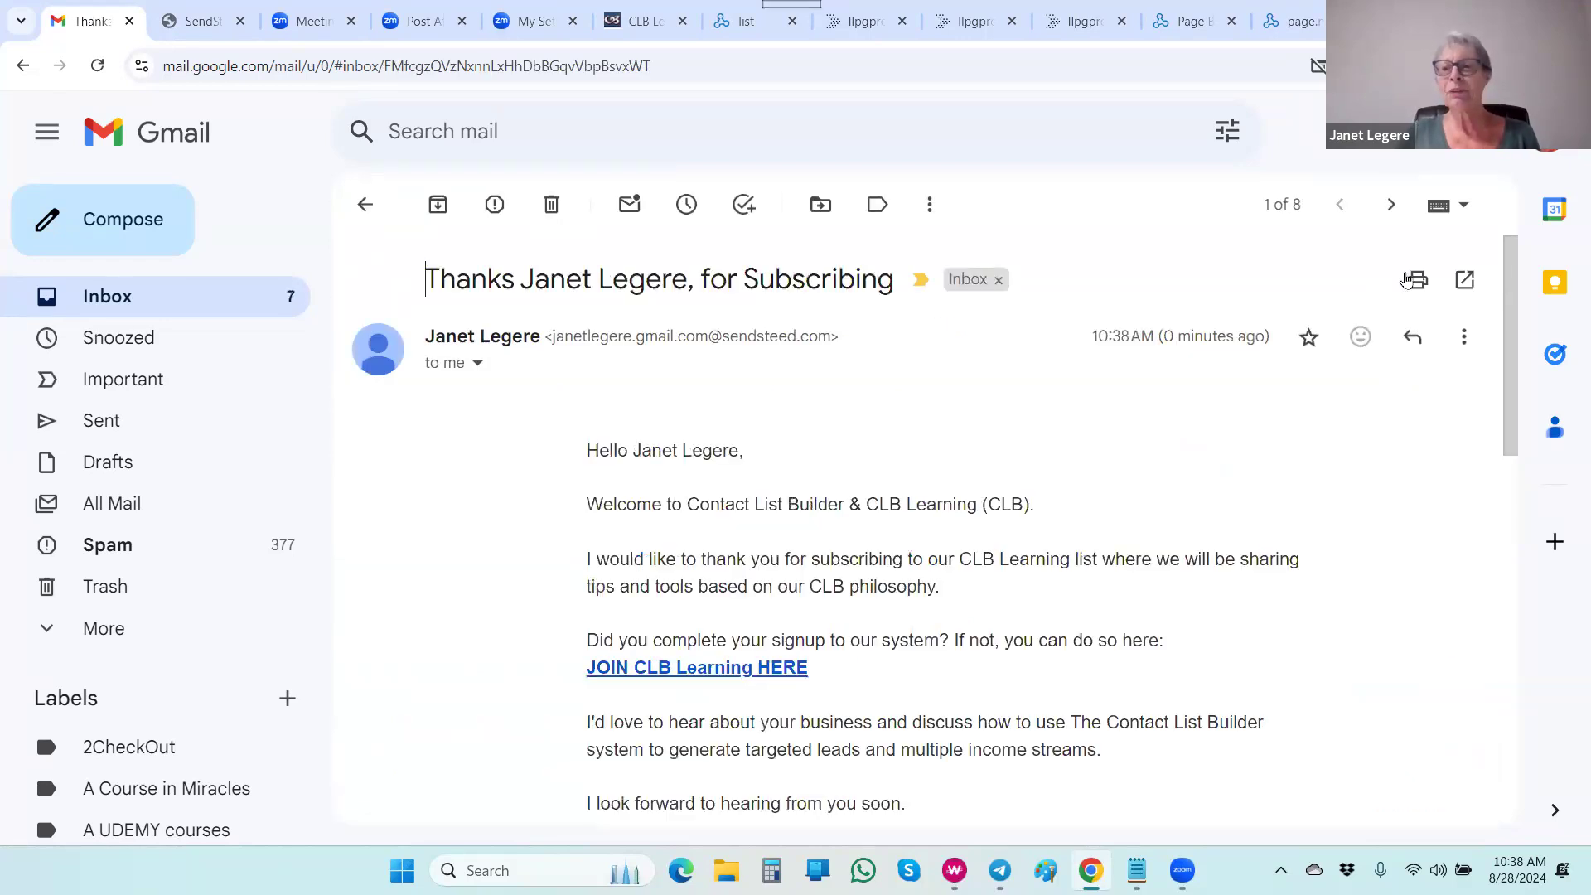
drag(1507, 300, 1494, 426)
scroll(1502, 487, down, 1)
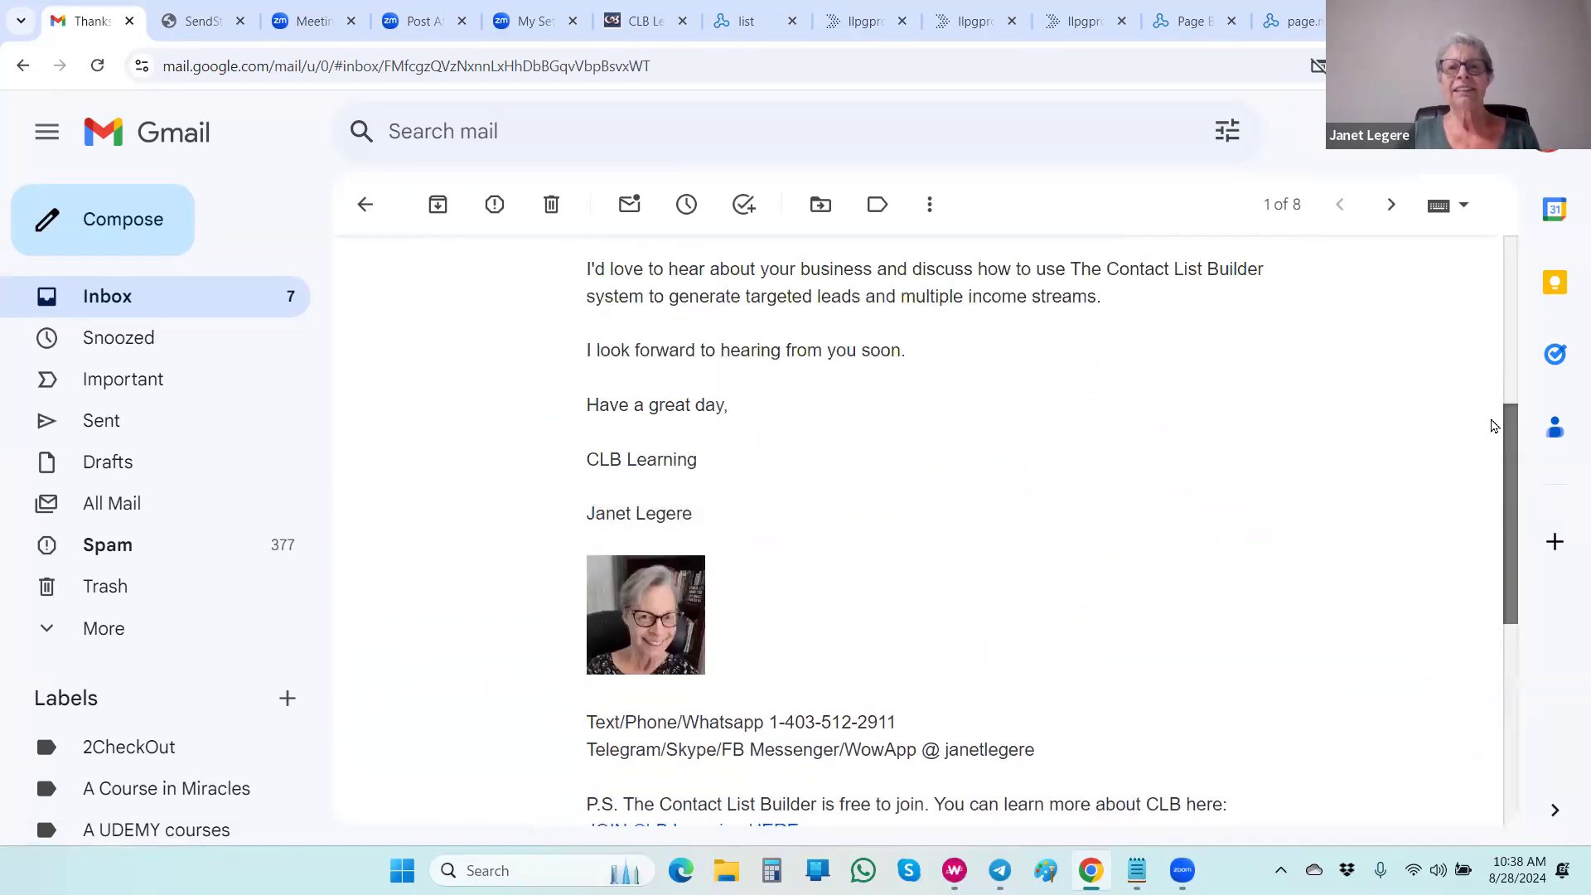
click(1514, 345)
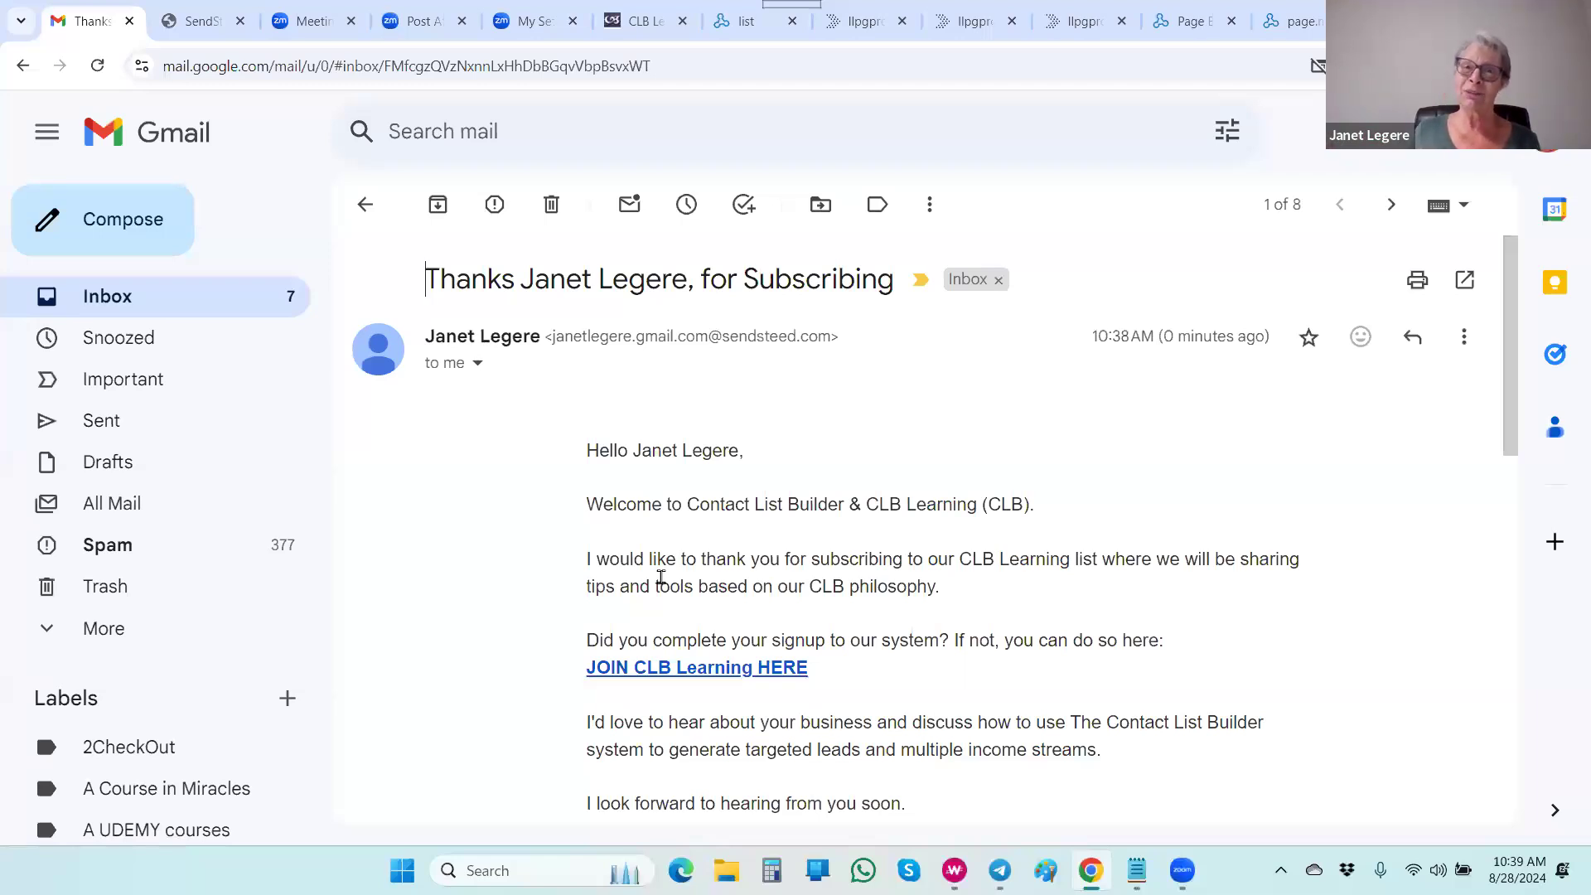
click(729, 18)
click(885, 12)
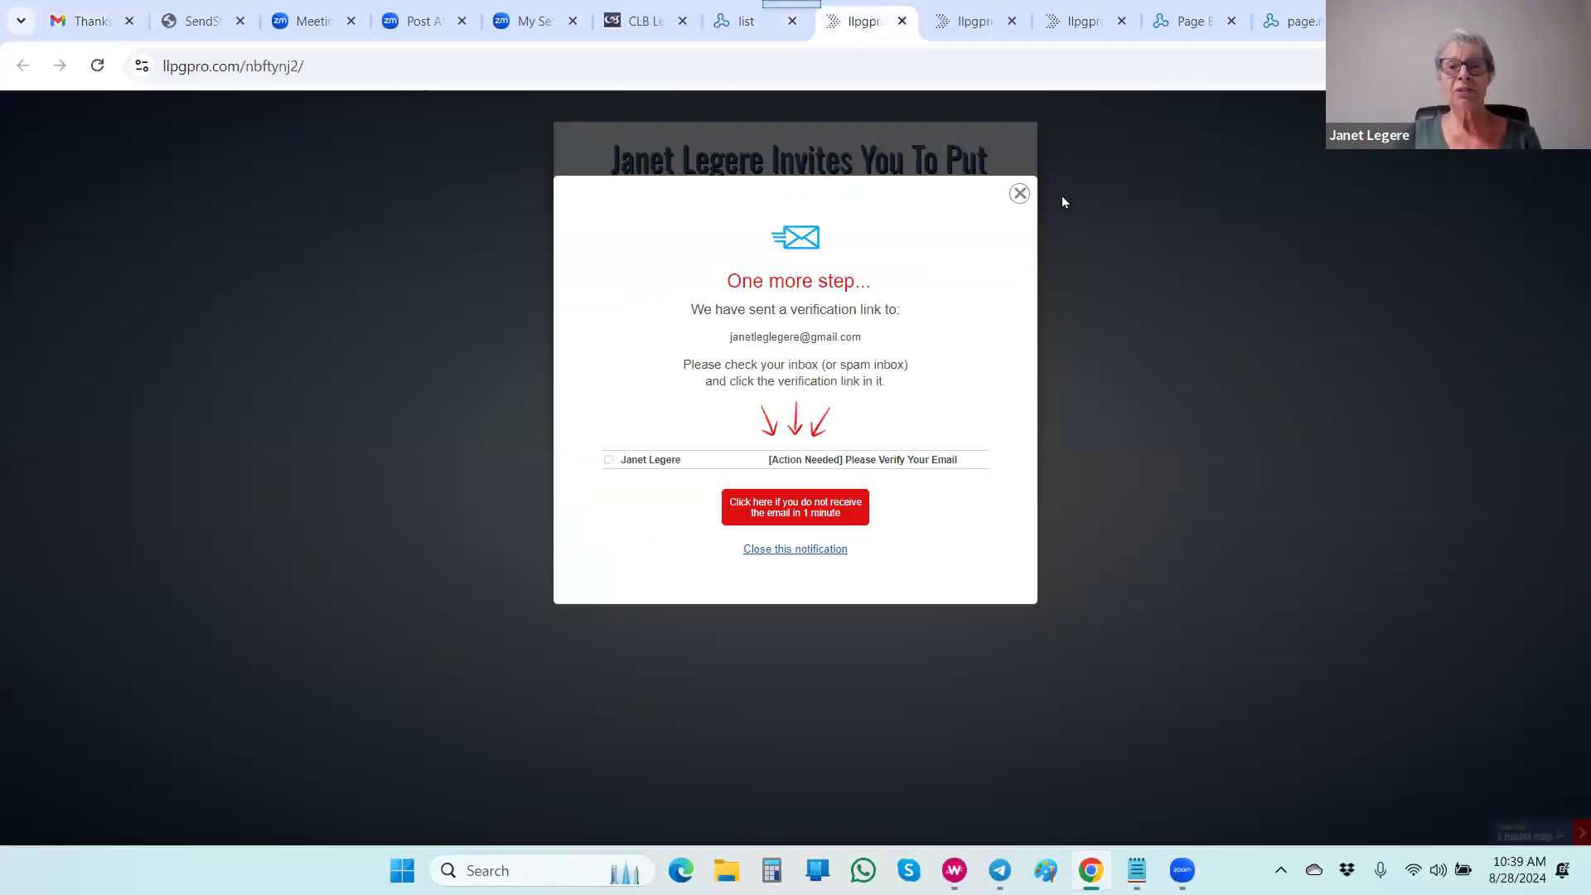
click(1019, 196)
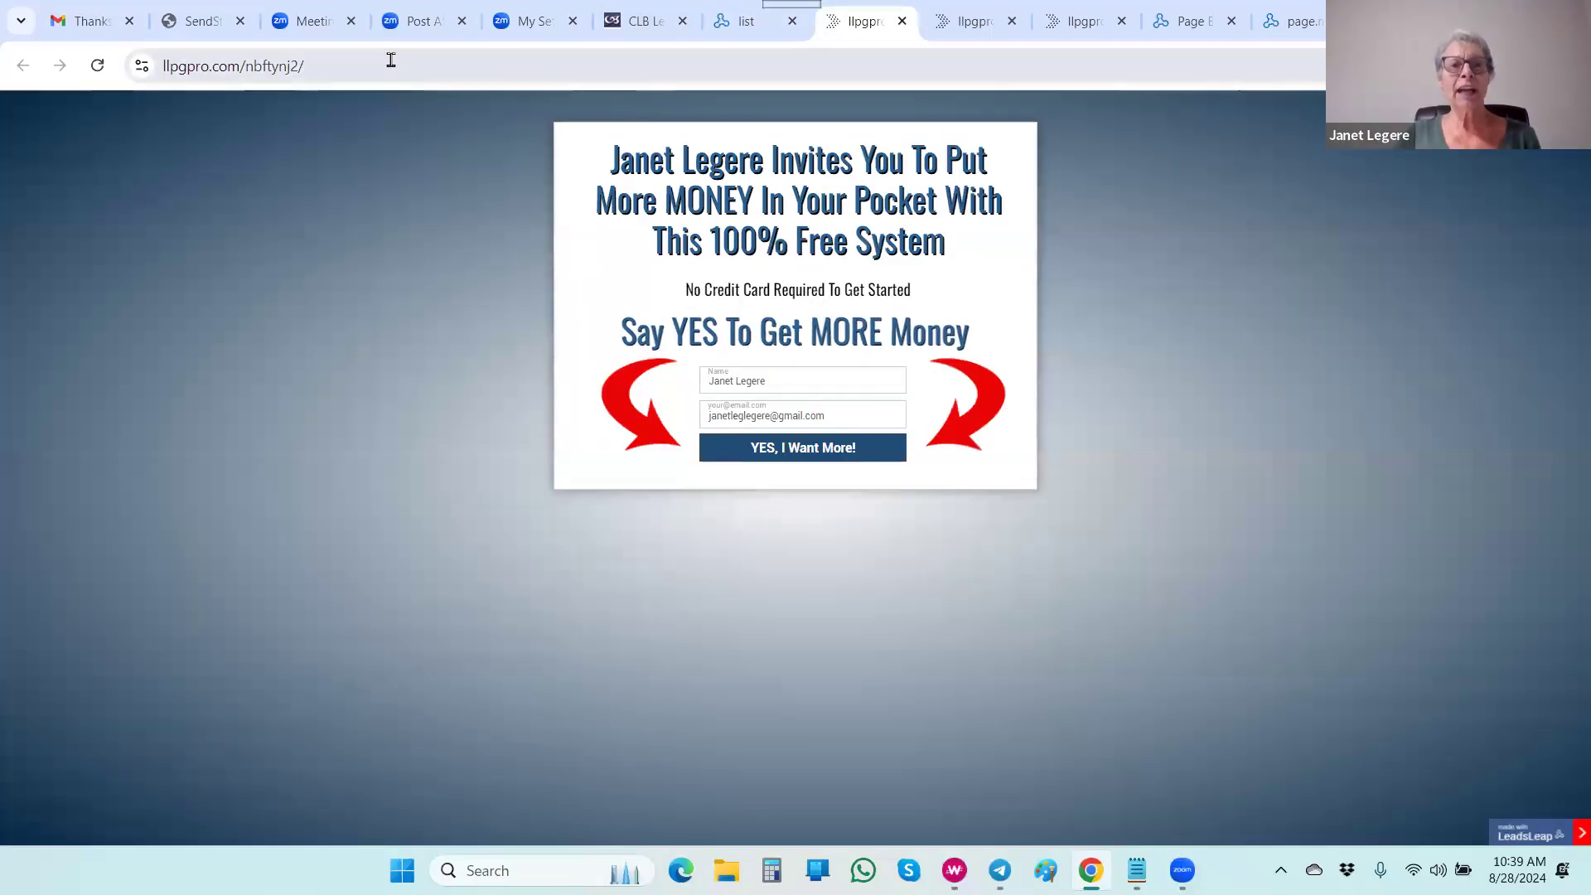